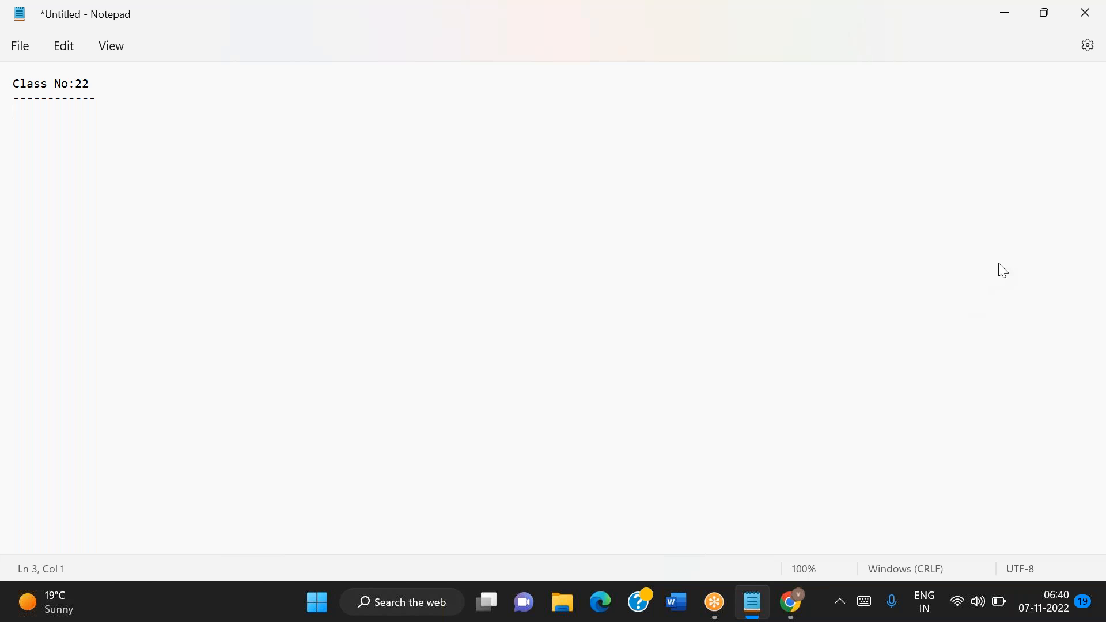
Write "How to run pipeline whenever there is mail with attachment" under the Class No:22 heading
left_click(979, 258)
left_click(269, 148)
type("How to run pipeline")
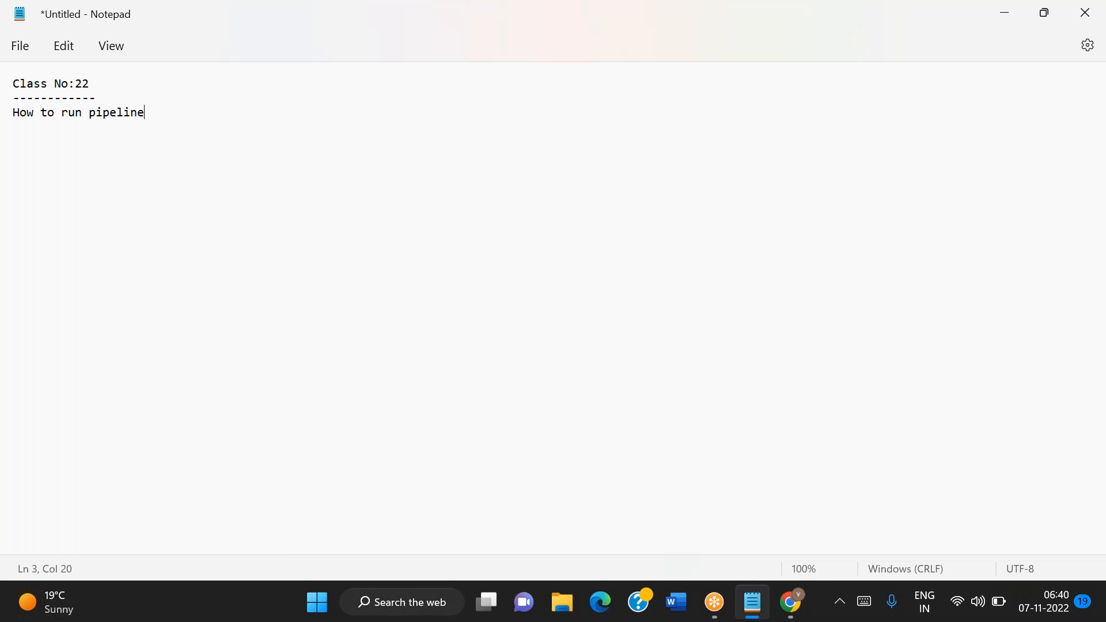
type(" whenever t")
key("BackSpace")
type("to run pipeline whenever there is ma")
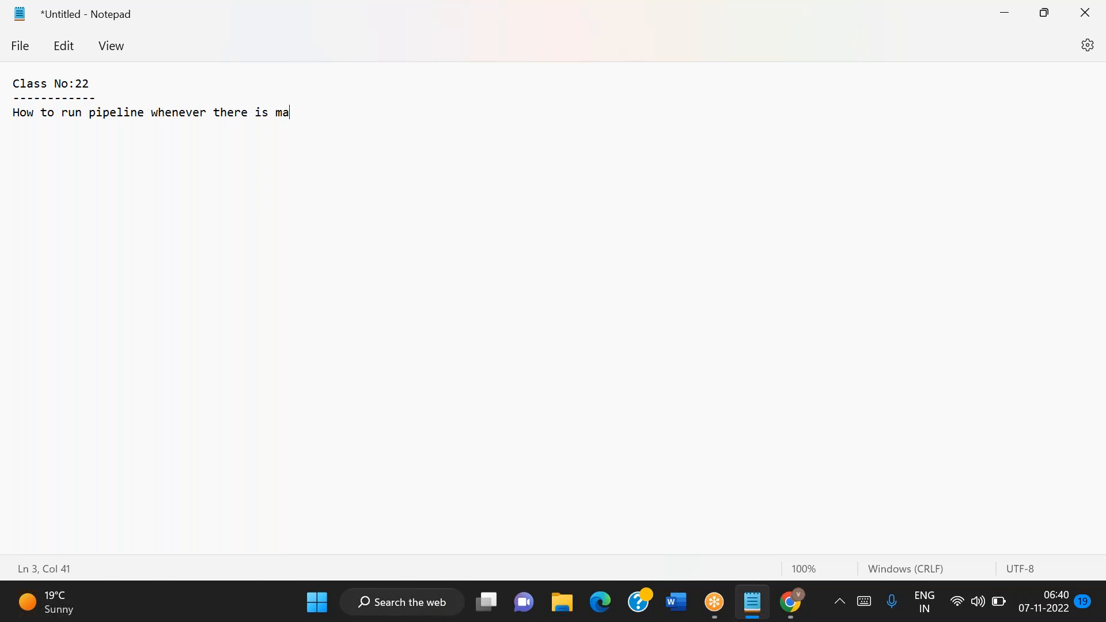
type("il with attachment")
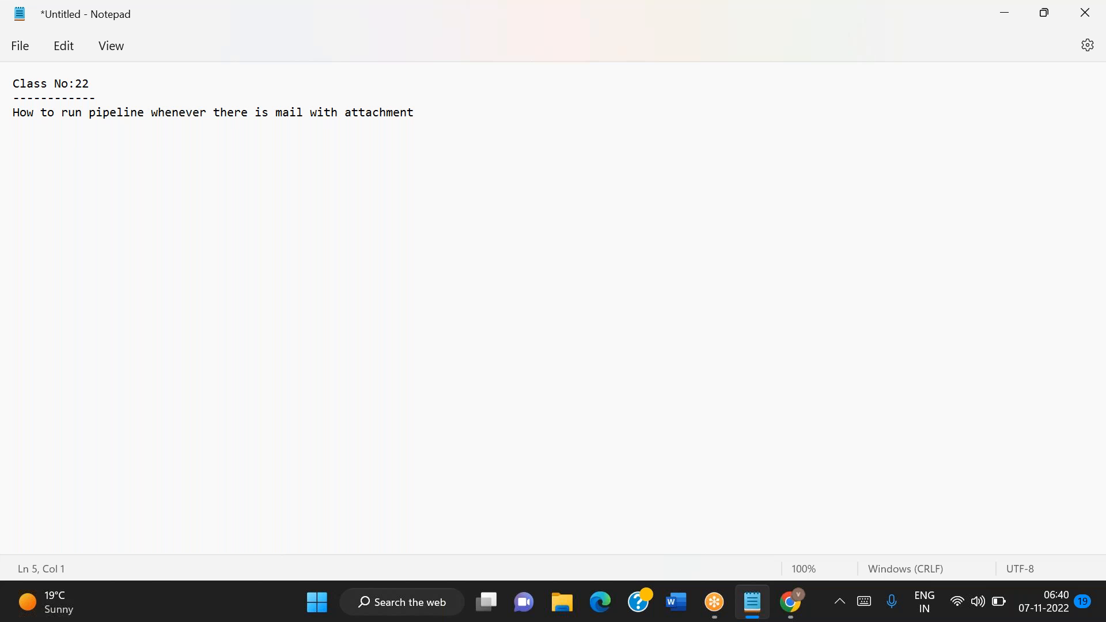
Reword the topic line by replacing "there is" with "we receive" before "mail with attachment"
double_click(232, 113)
key("BackSpace")
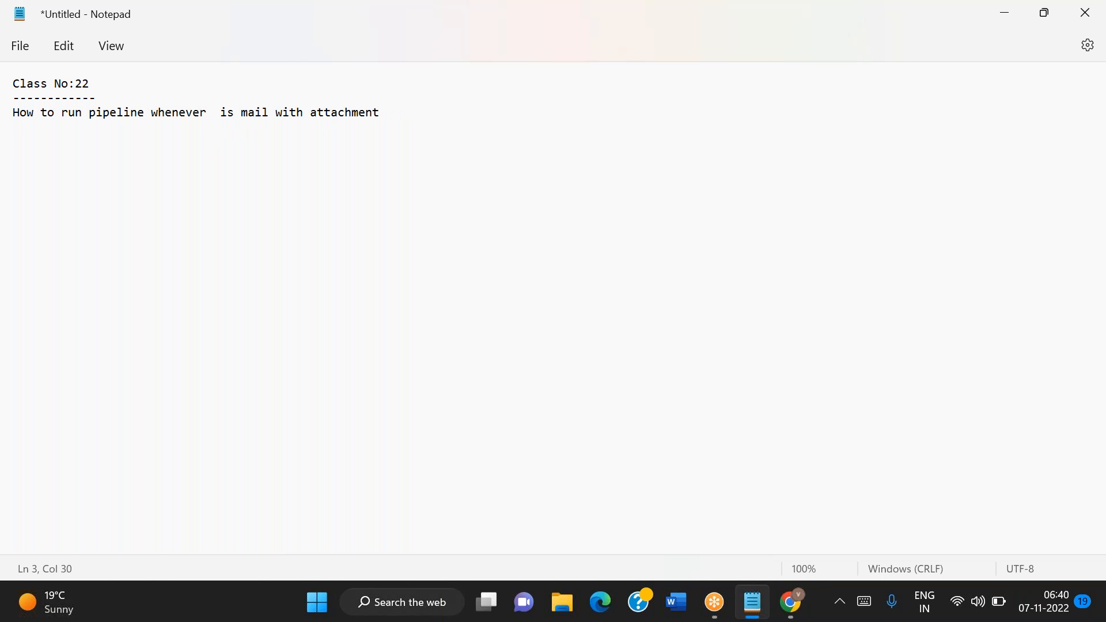
type("we receive")
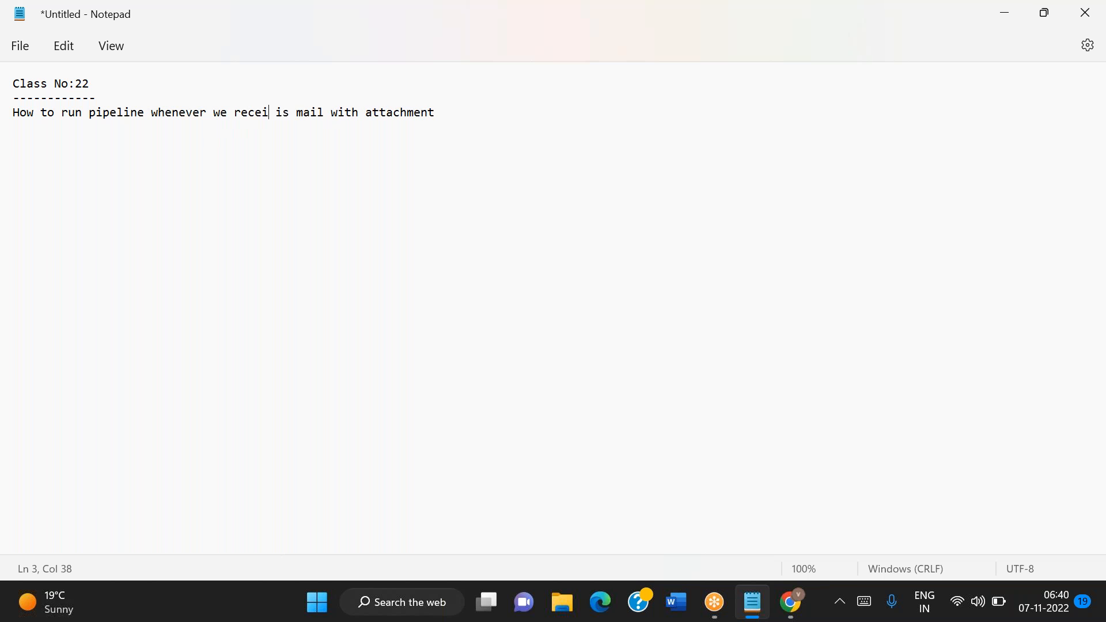
type("d")
double_click(304, 113)
key("BackSpace")
key("BackSpace")
key("BackSpace")
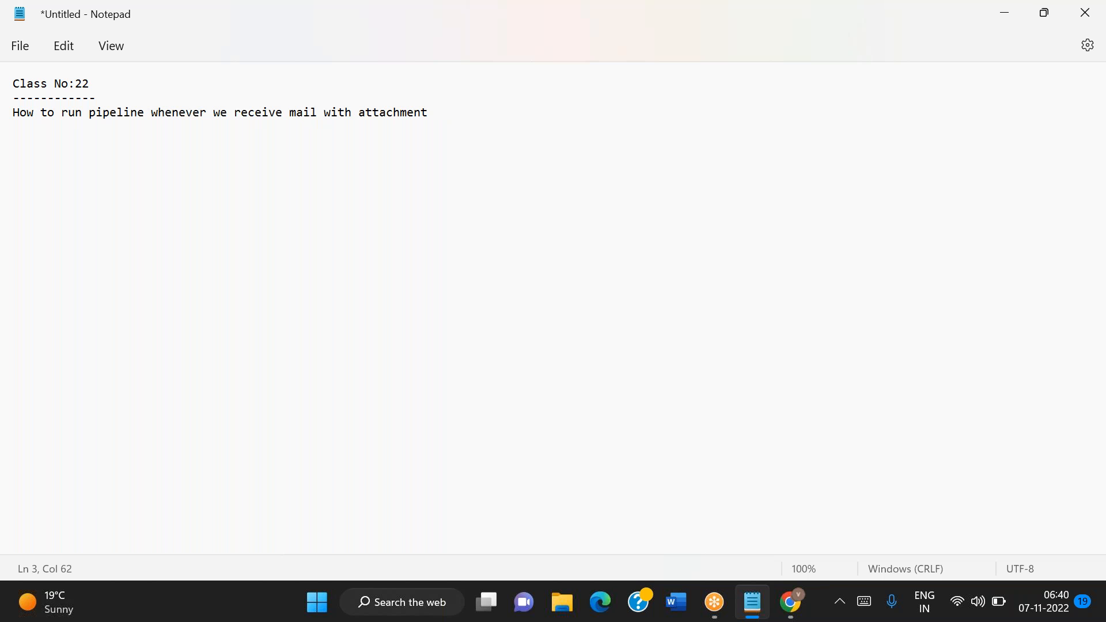
Add a separate line reading "outlook" below the topic line, leaving blank space between them
key("Return")
key("Return")
type("outlook")
Open Paint and draw a rounded rectangle about 219 × 137 px in the left half of the canvas
left_click(421, 593)
type("paint")
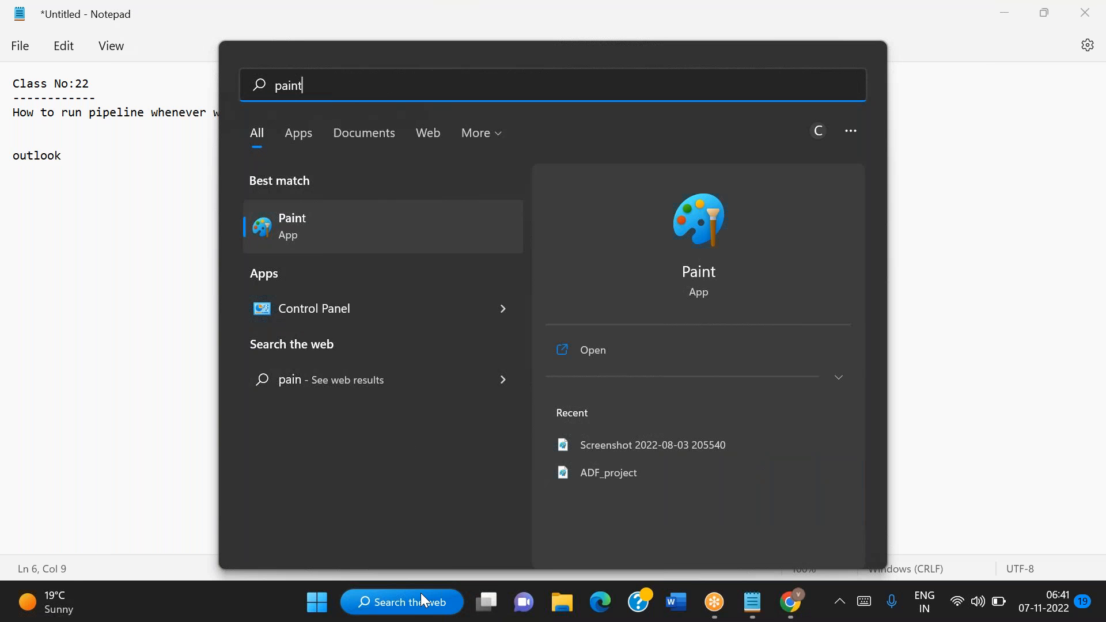
key("Return")
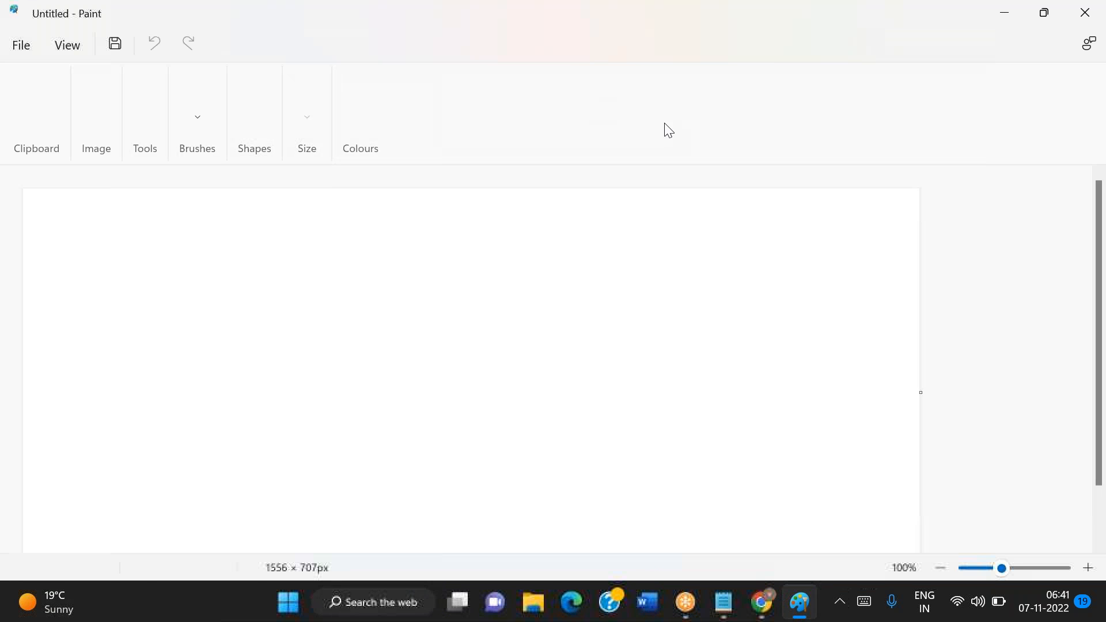
left_click(506, 86)
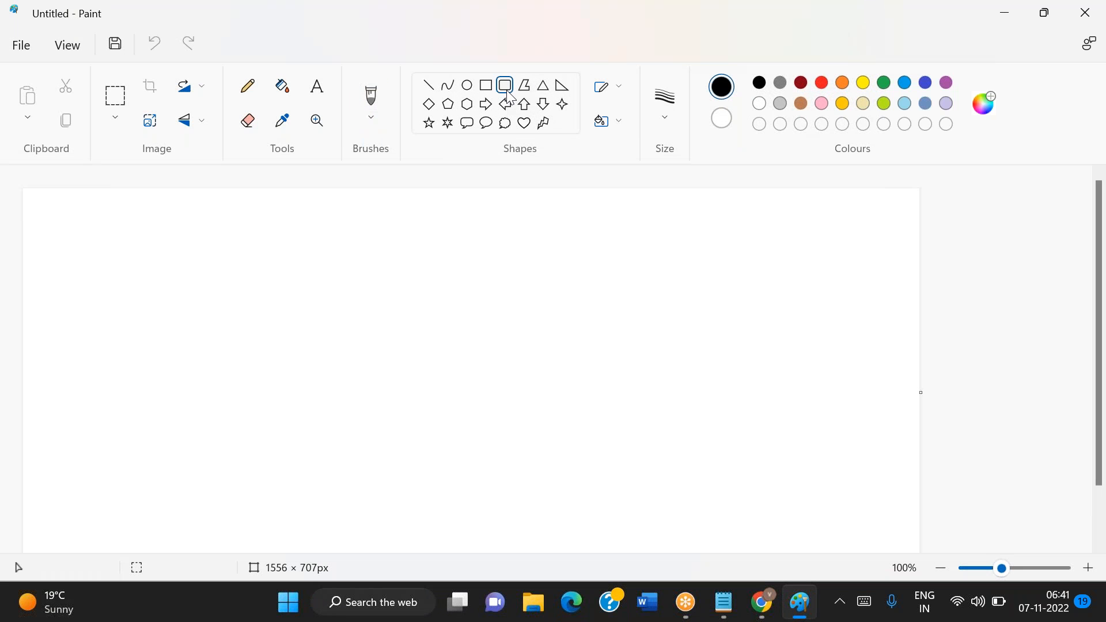
left_click_drag(290, 273, 416, 352)
Add the text label "Outlook.com" just above the rounded rectangle
left_click(316, 87)
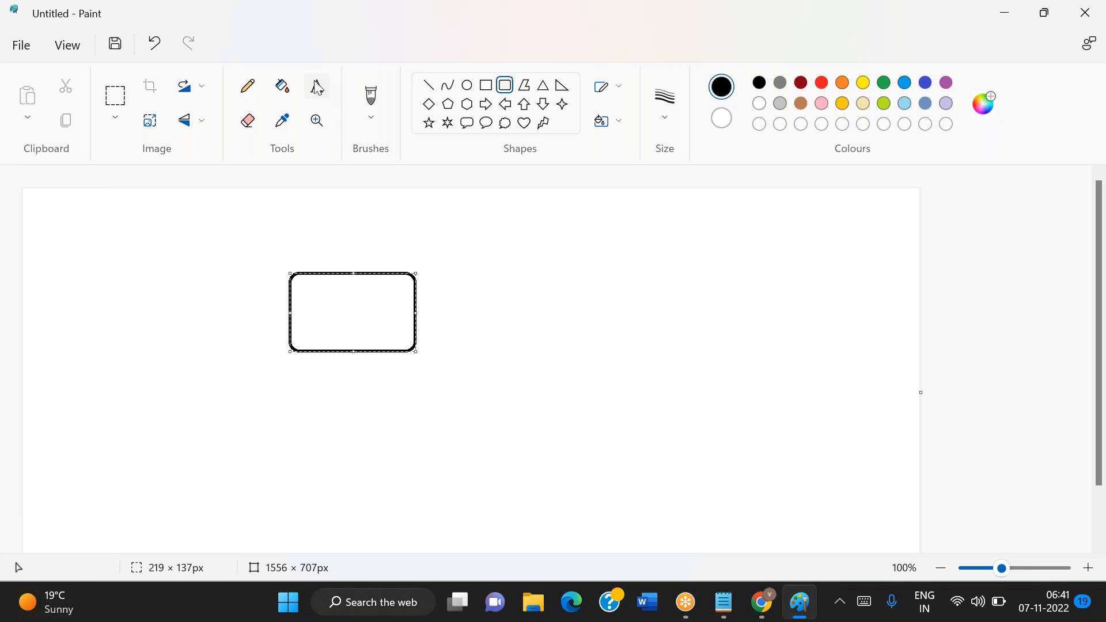
left_click(339, 253)
type("Outlook.com")
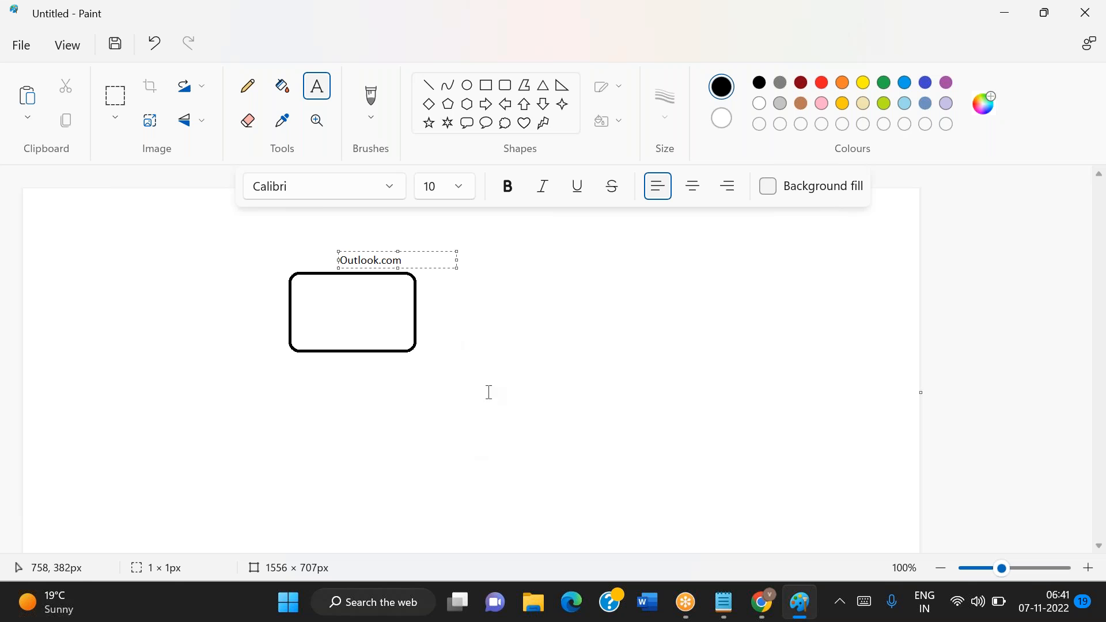
left_click(523, 413)
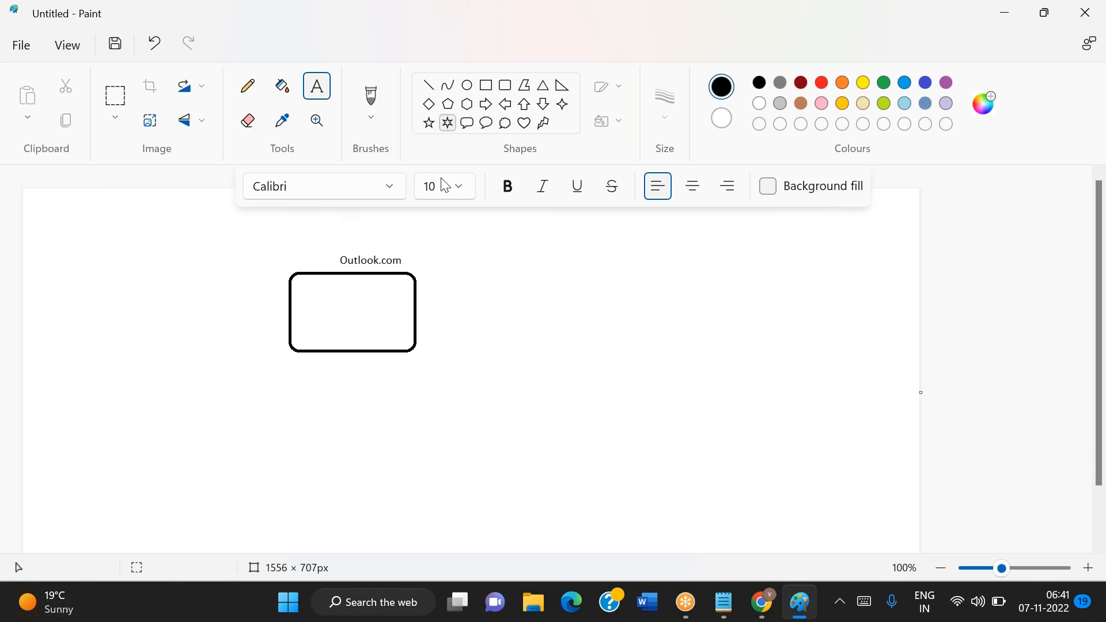
Draw a right arrow leading into the Outlook.com box and label it "mail with attachment" above
left_click(486, 104)
left_click_drag(161, 304, 283, 316)
left_click(393, 464)
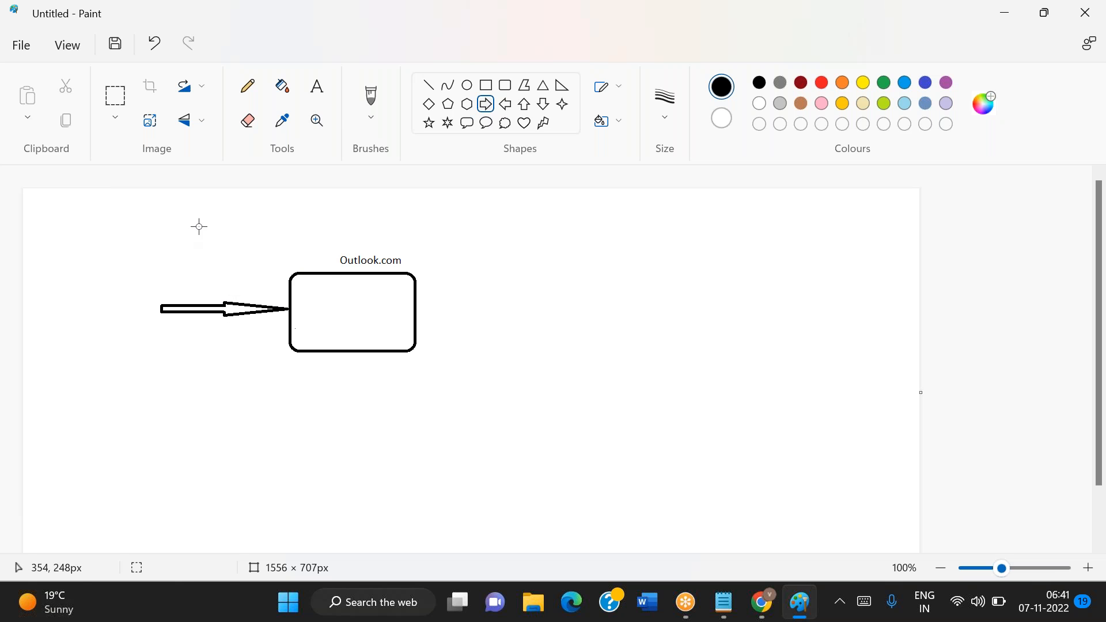
left_click(317, 86)
left_click_drag(148, 266, 265, 289)
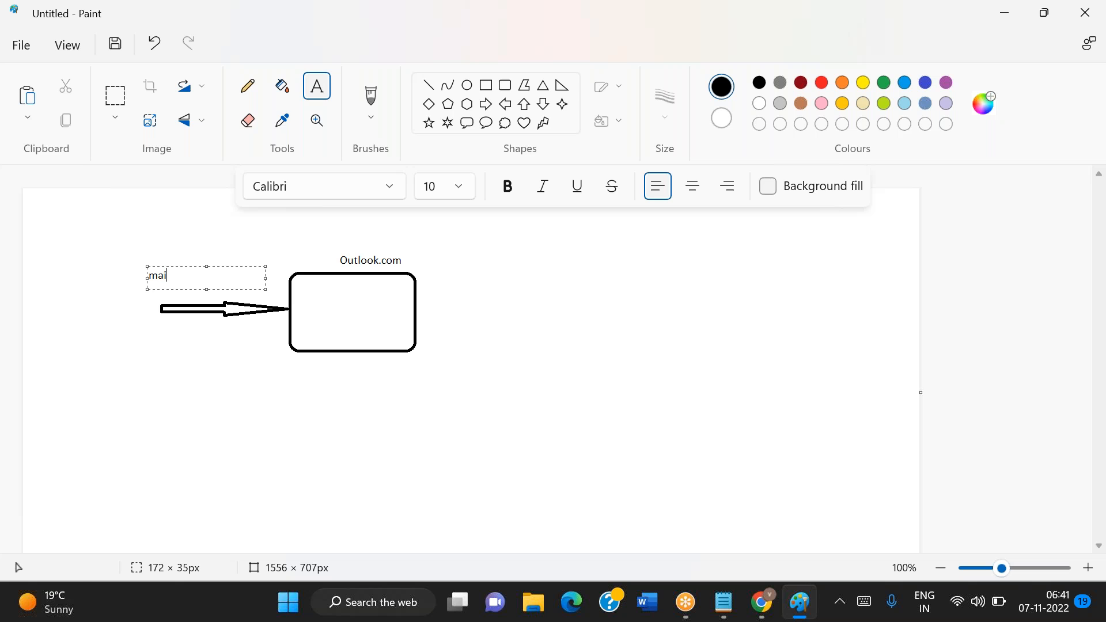
type("mail with attachment")
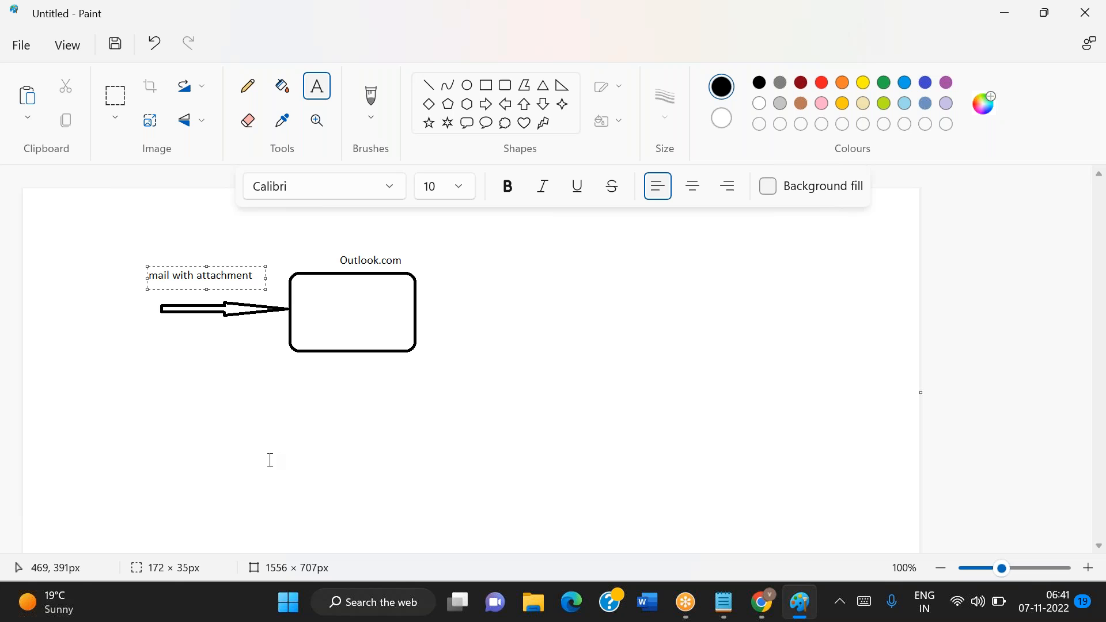
left_click(313, 420)
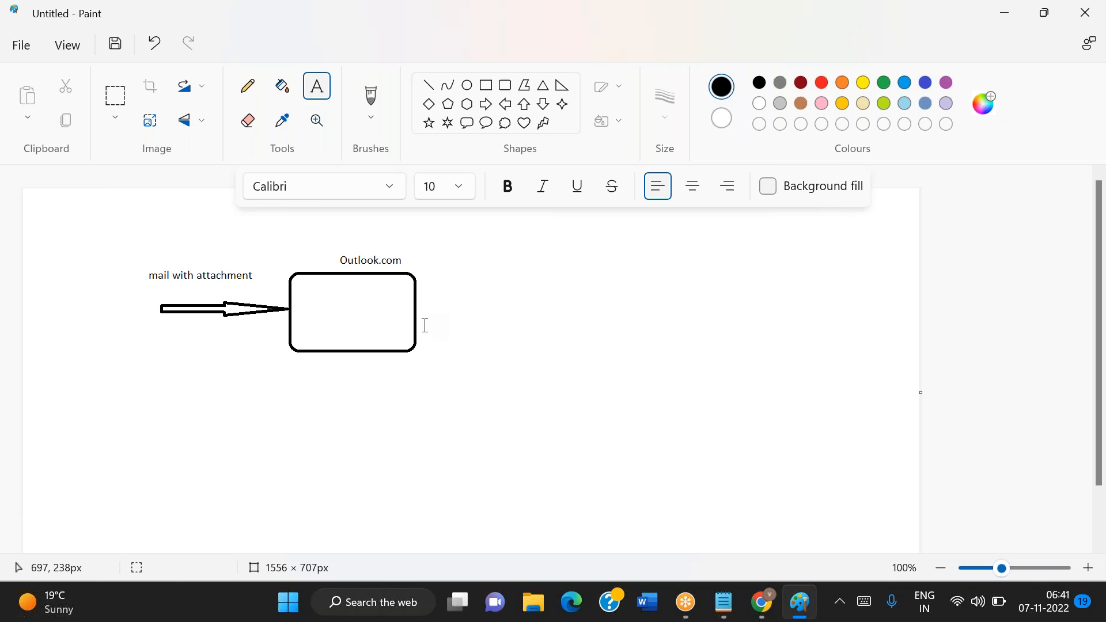
Draw a short right arrow out of the Outlook.com box and a second rounded rectangle at its tip
left_click(486, 104)
left_click_drag(416, 303, 480, 313)
left_click(539, 394)
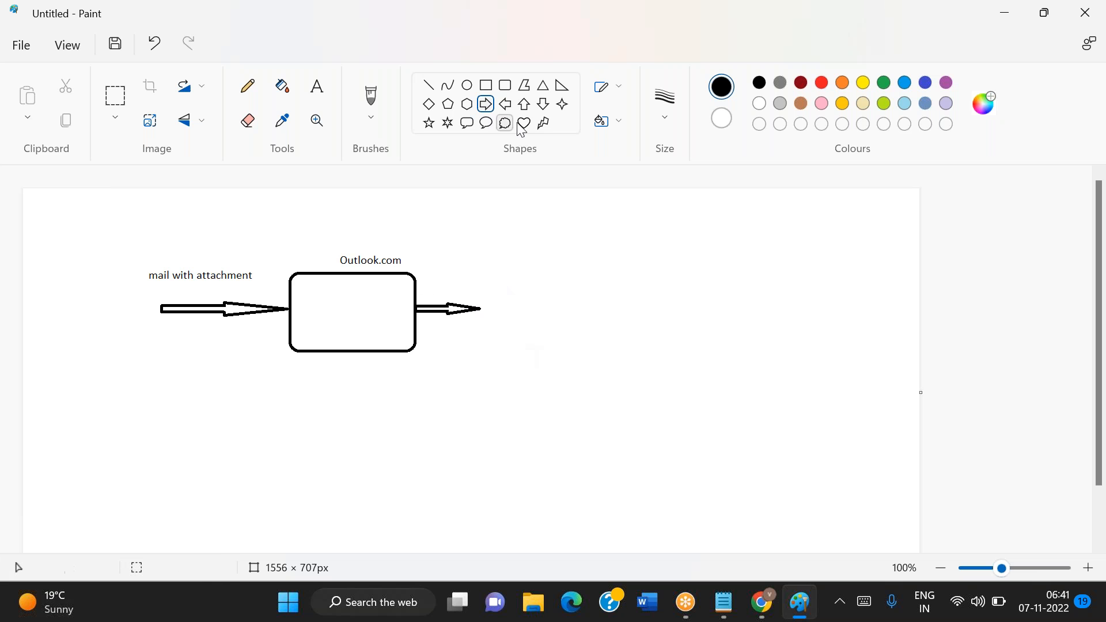
left_click(505, 85)
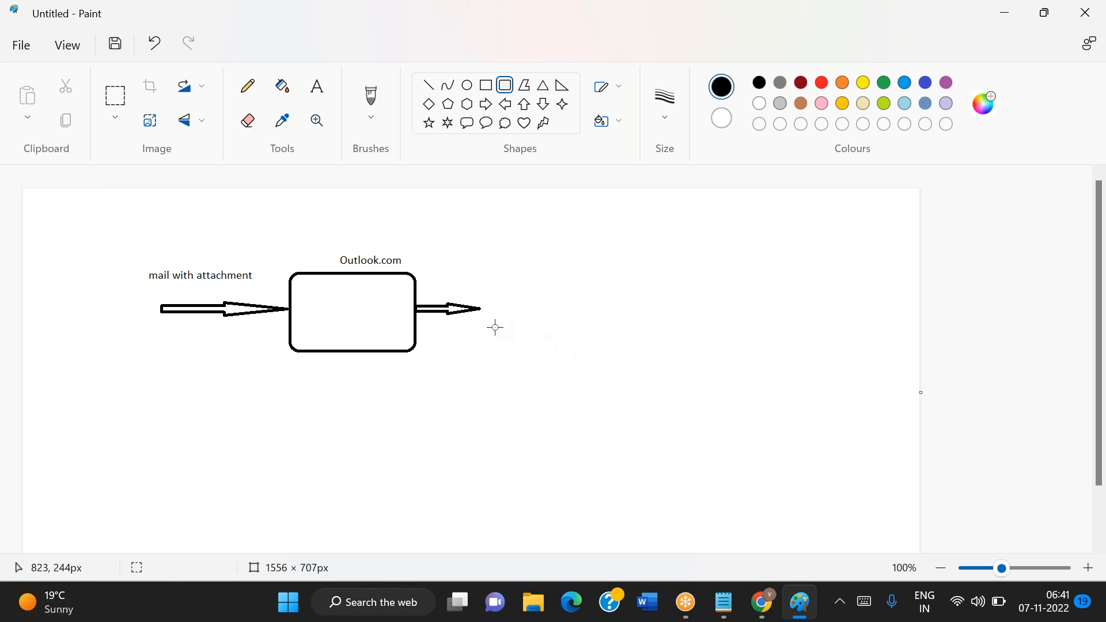
left_click_drag(481, 270, 616, 349)
left_click(549, 373)
Add the text label "Storage Account" above the second rounded rectangle
left_click(317, 86)
left_click(560, 297)
left_click_drag(521, 250, 626, 275)
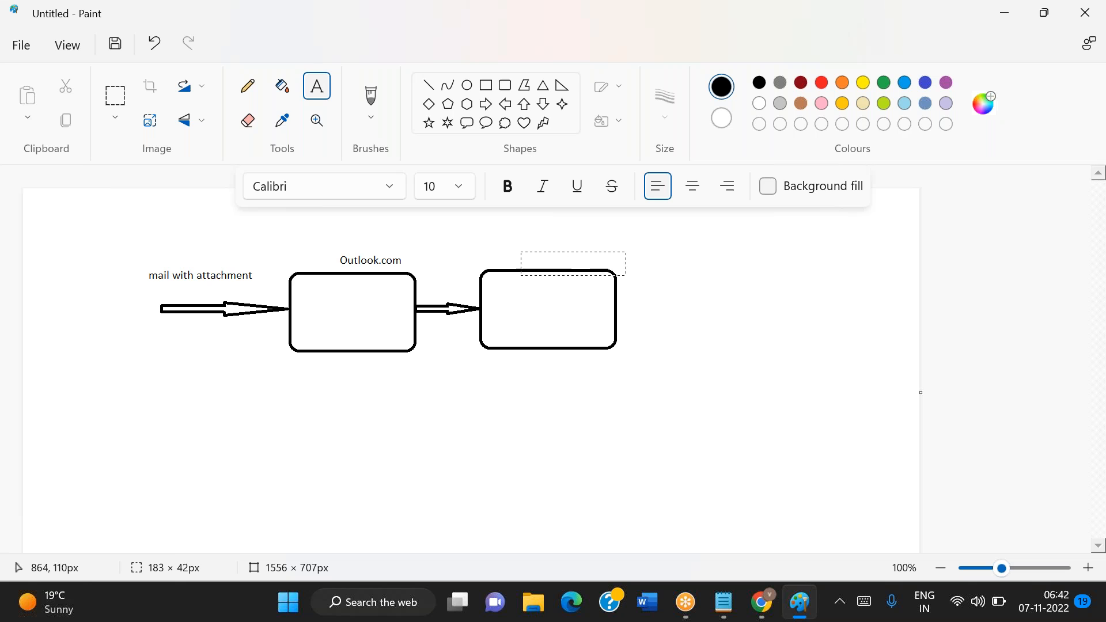
type("Storage")
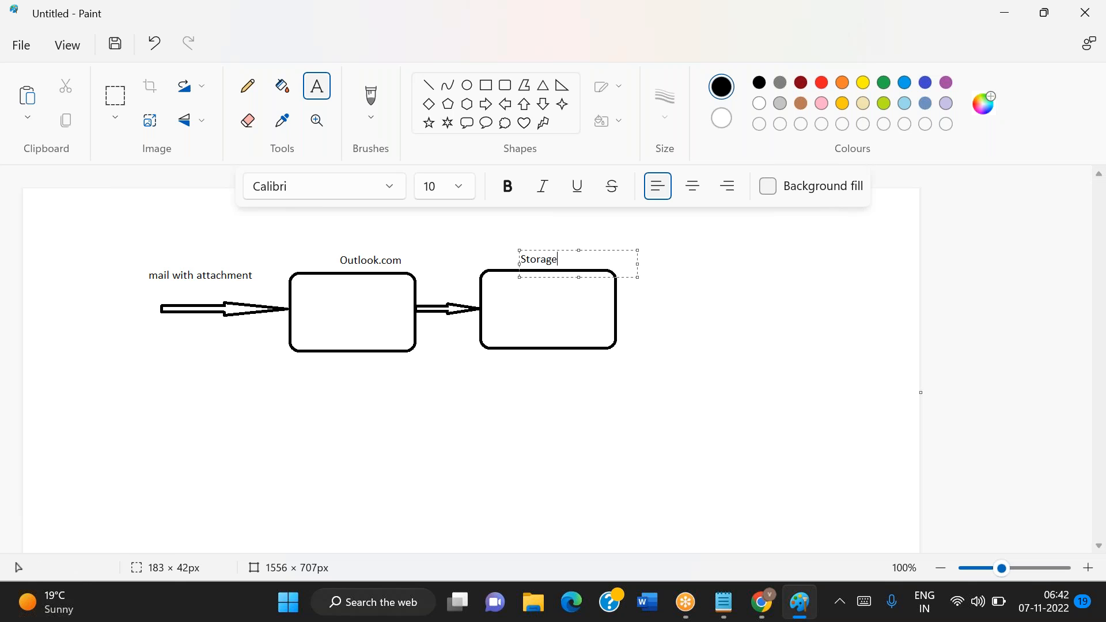
type(" Account")
left_click(657, 355)
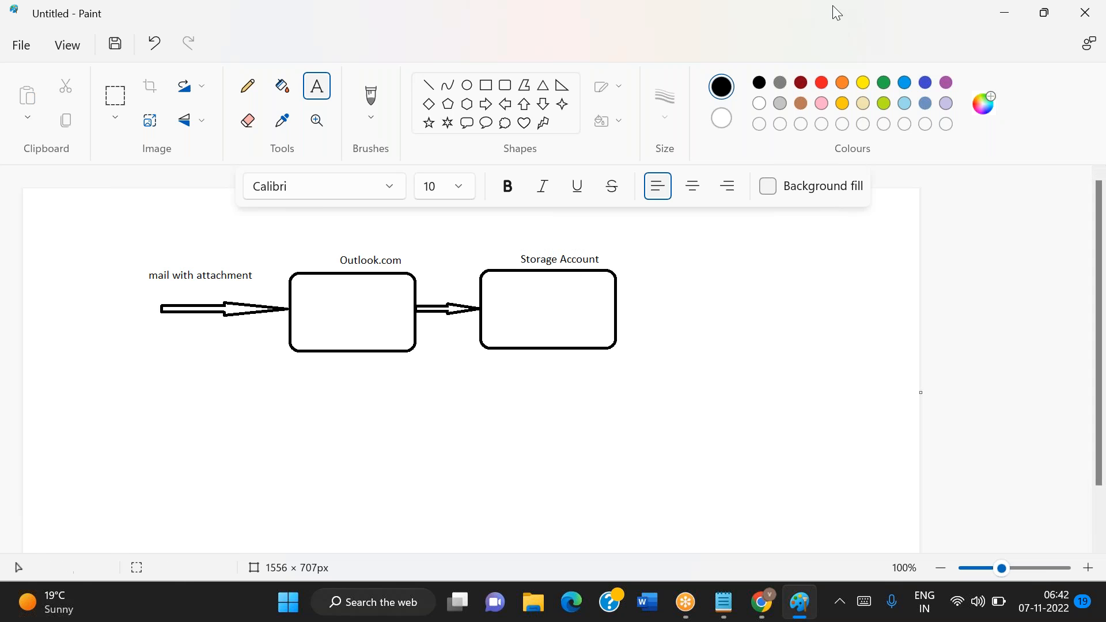
Draw a right arrow out of the Storage Account box and a third rounded rectangle beyond its tip
left_click(801, 75)
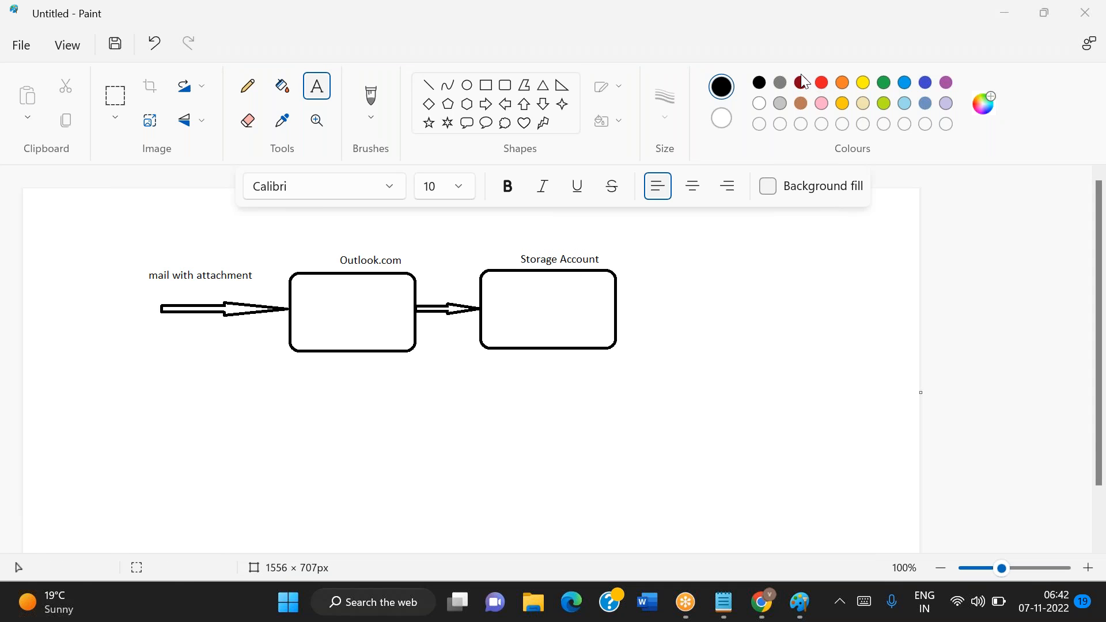
left_click(486, 103)
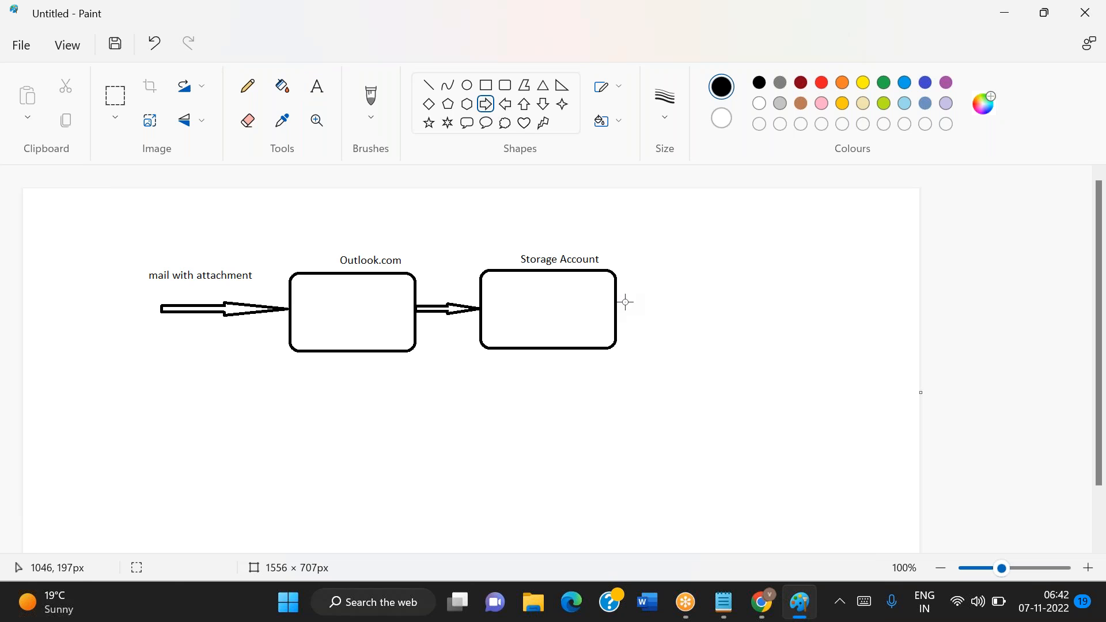
left_click_drag(616, 303, 686, 319)
left_click(728, 397)
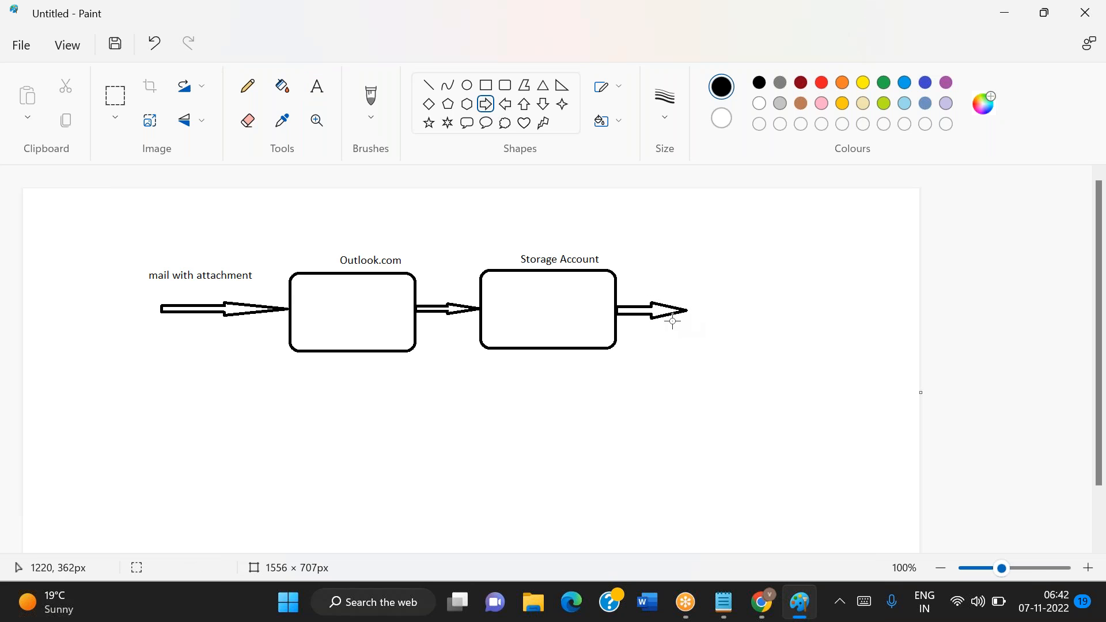
left_click(505, 86)
left_click_drag(697, 270, 805, 348)
left_click(675, 353)
Add the text label "Pipeline" above the third rounded rectangle
left_click(313, 95)
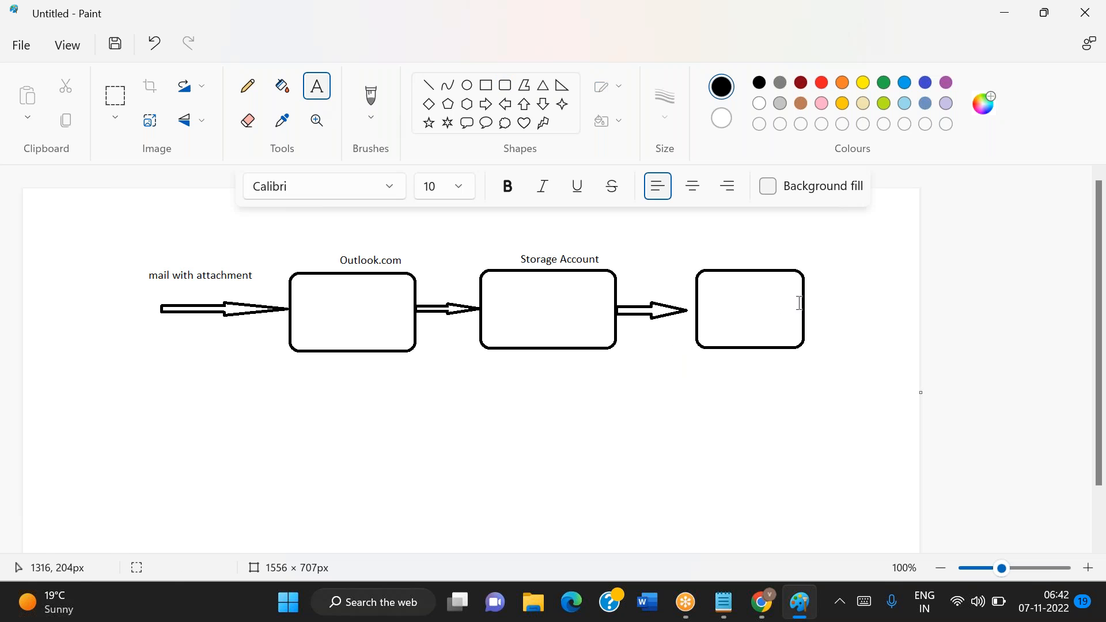
left_click_drag(707, 250, 821, 261)
type("Pipeline")
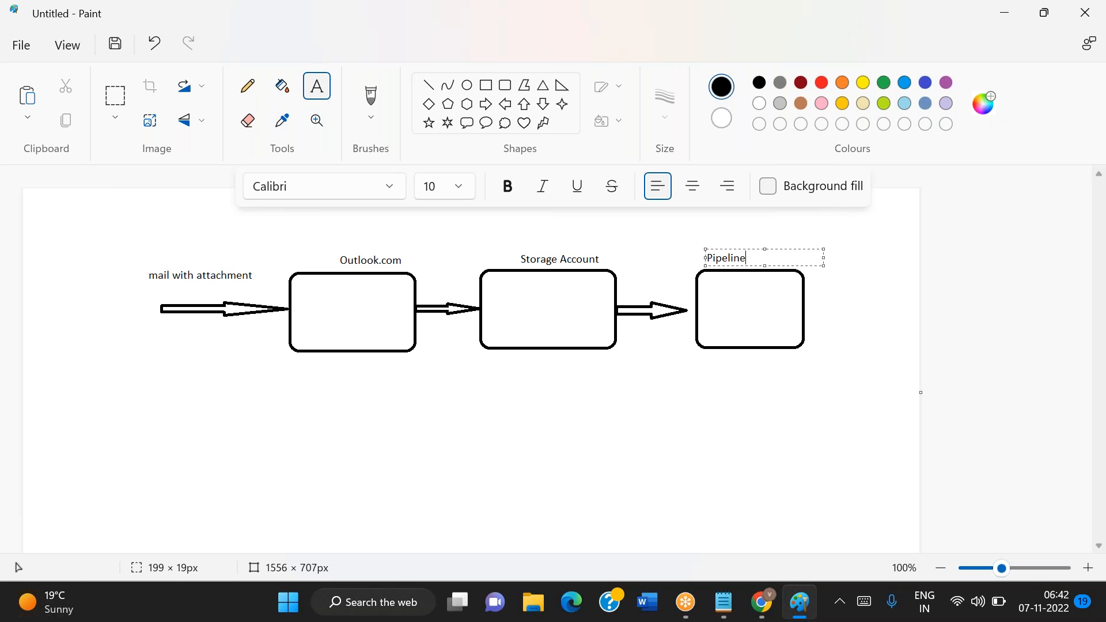
left_click(393, 416)
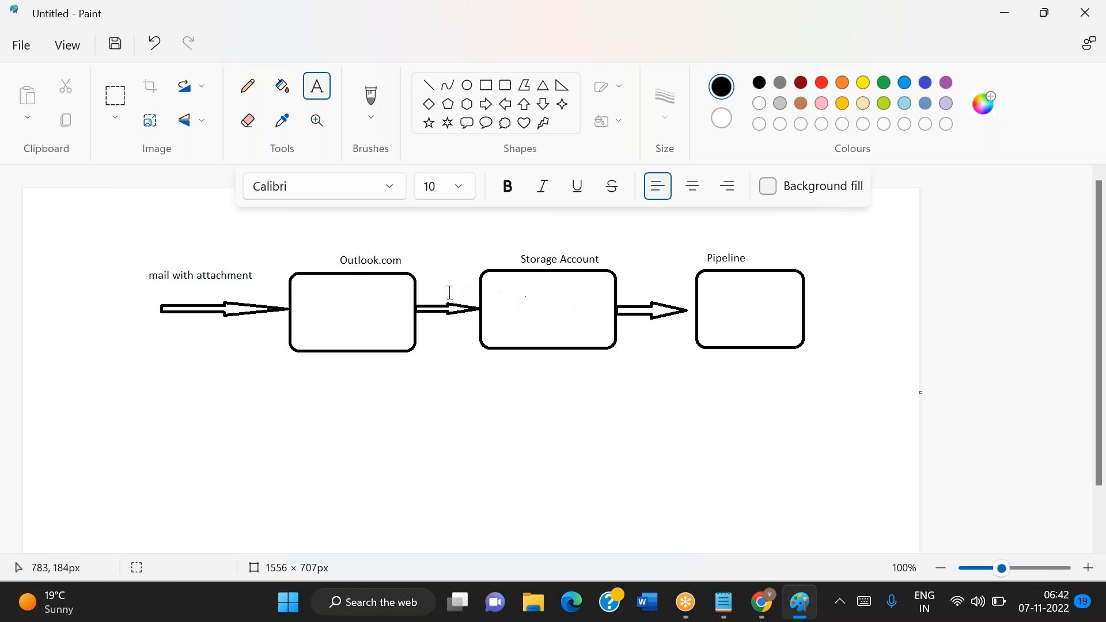
Label the arrow between the Outlook.com and Storage Account boxes "Logic app"
left_click_drag(427, 269, 545, 291)
type("Logic app")
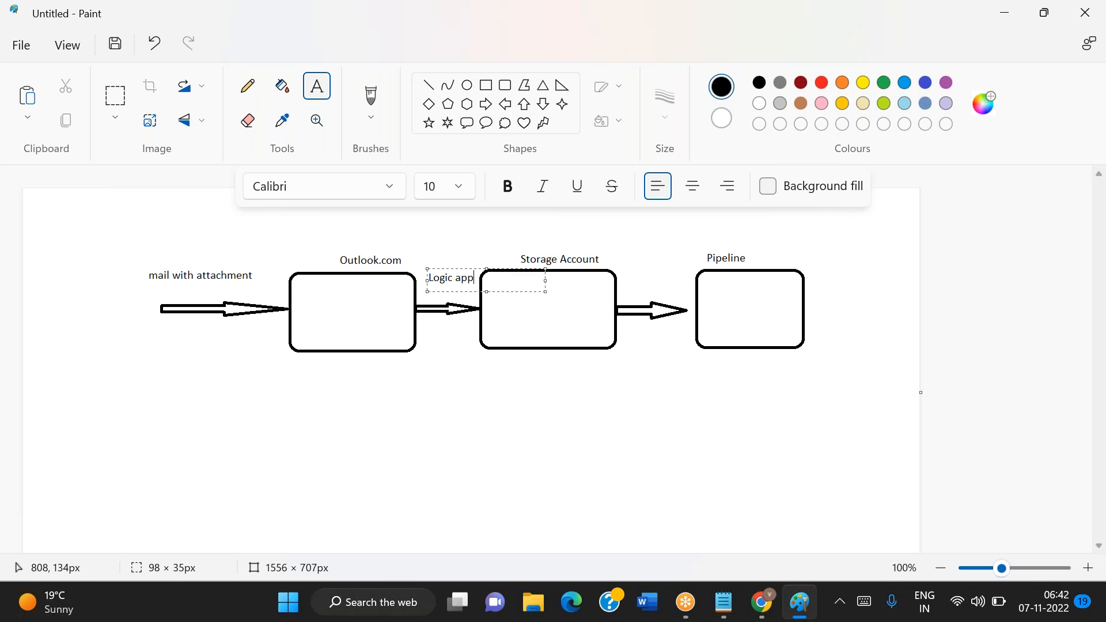
left_click(579, 422)
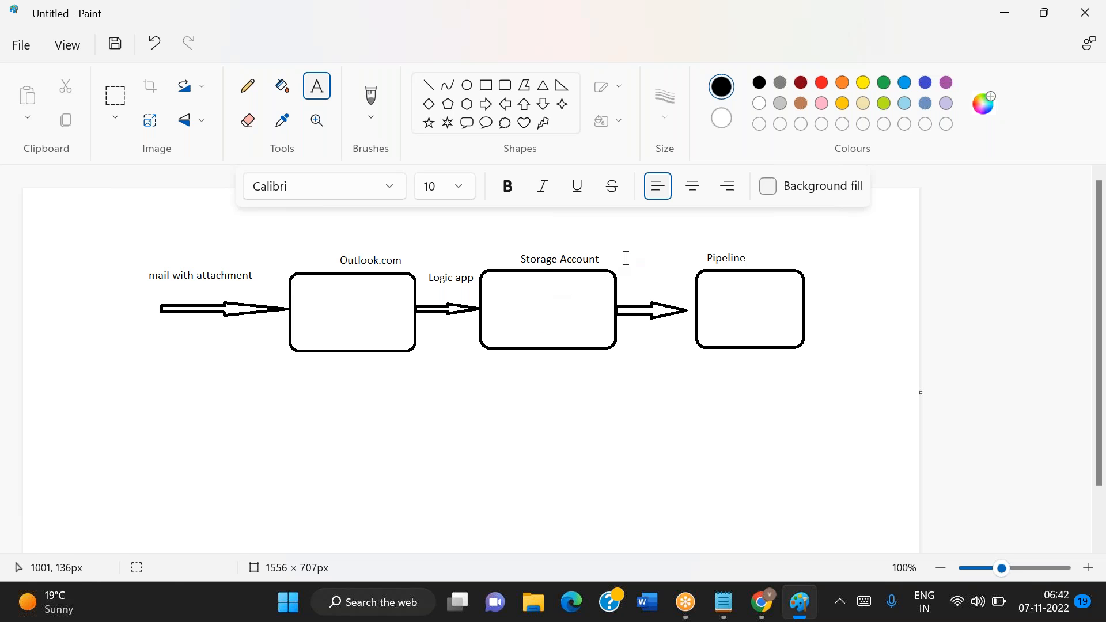
Label the arrow between the Storage Account and Pipeline boxes "ADF", with "(event based)" placed above that label
left_click_drag(630, 279, 682, 291)
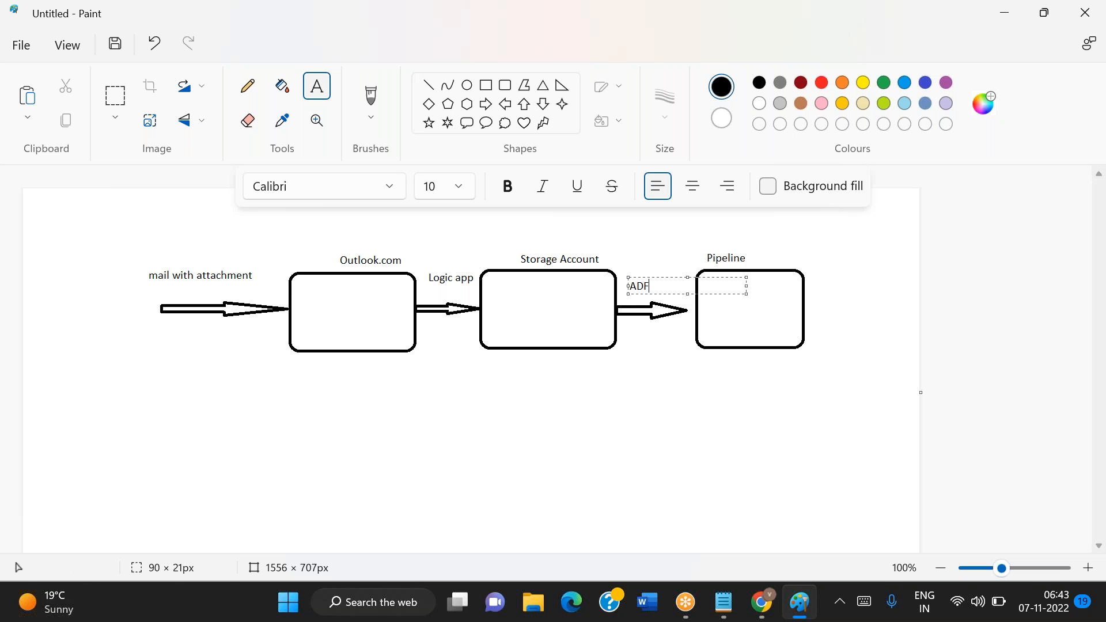
left_click(709, 443)
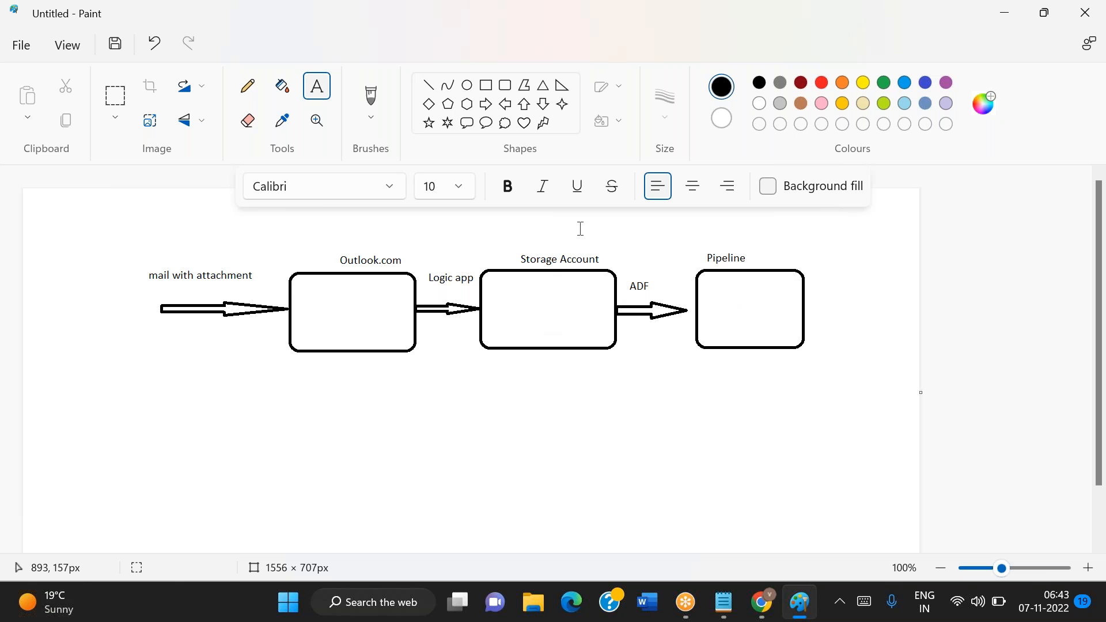
left_click_drag(655, 277, 676, 285)
type("(event based")
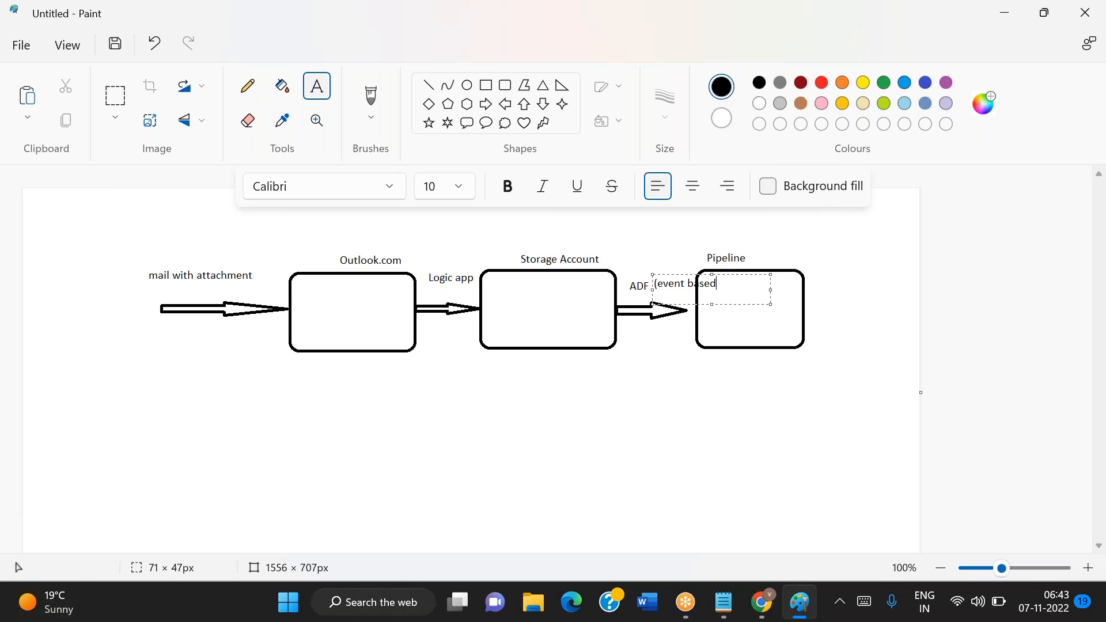
left_click_drag(652, 274, 624, 259)
left_click(710, 448)
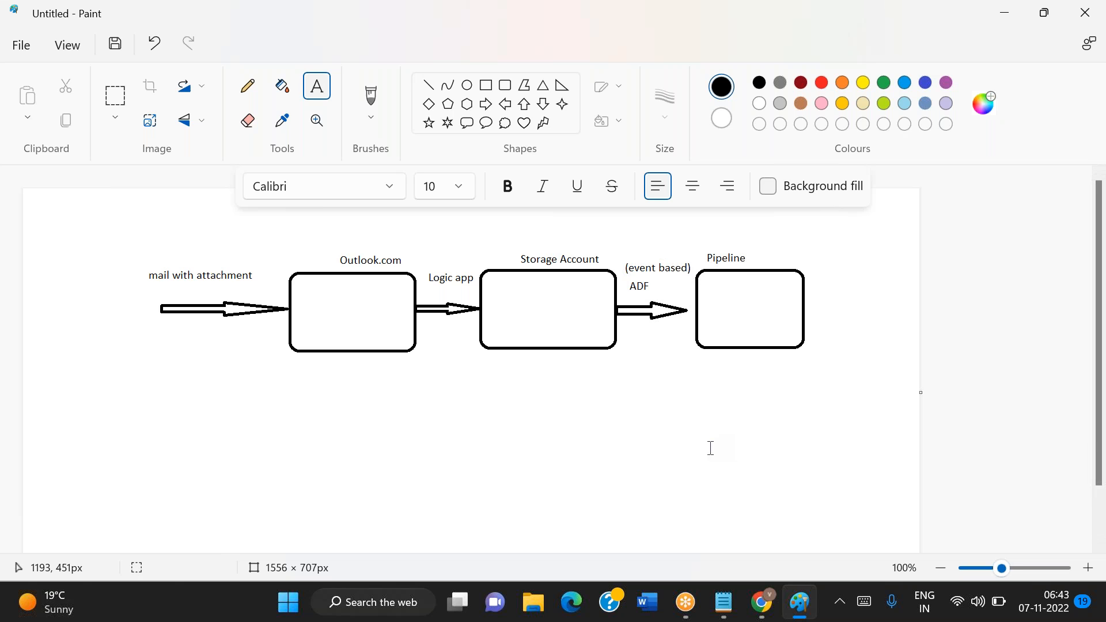
Add a text label with the recipient's Outlook e-mail address above the Outlook.com label
left_click(308, 239)
left_click_drag(307, 238, 575, 241)
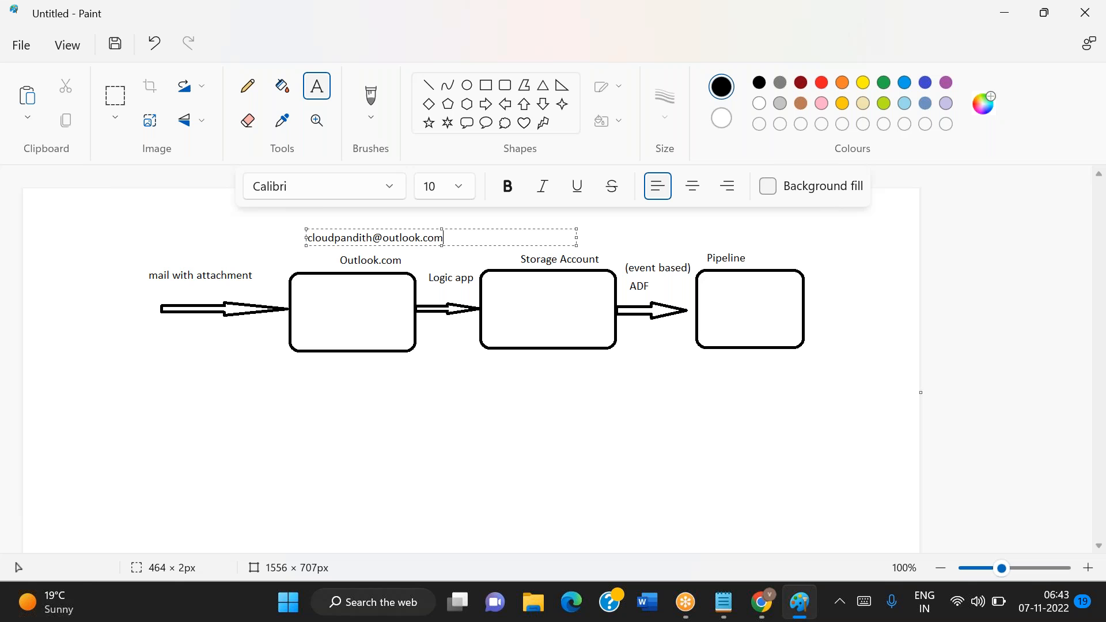
left_click_drag(306, 228, 292, 227)
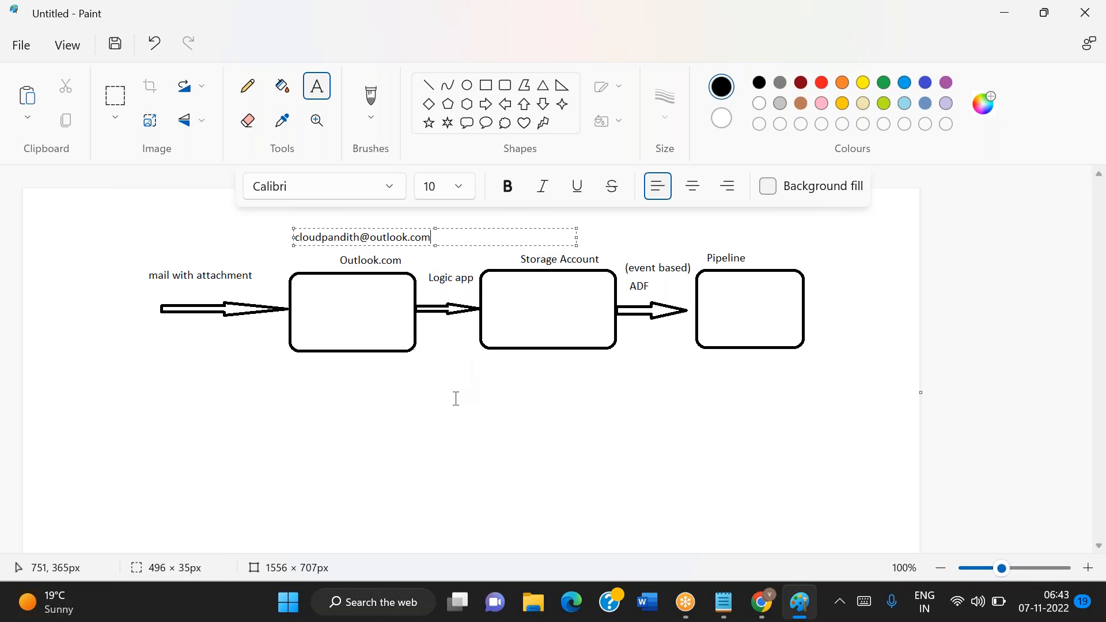
left_click(518, 465)
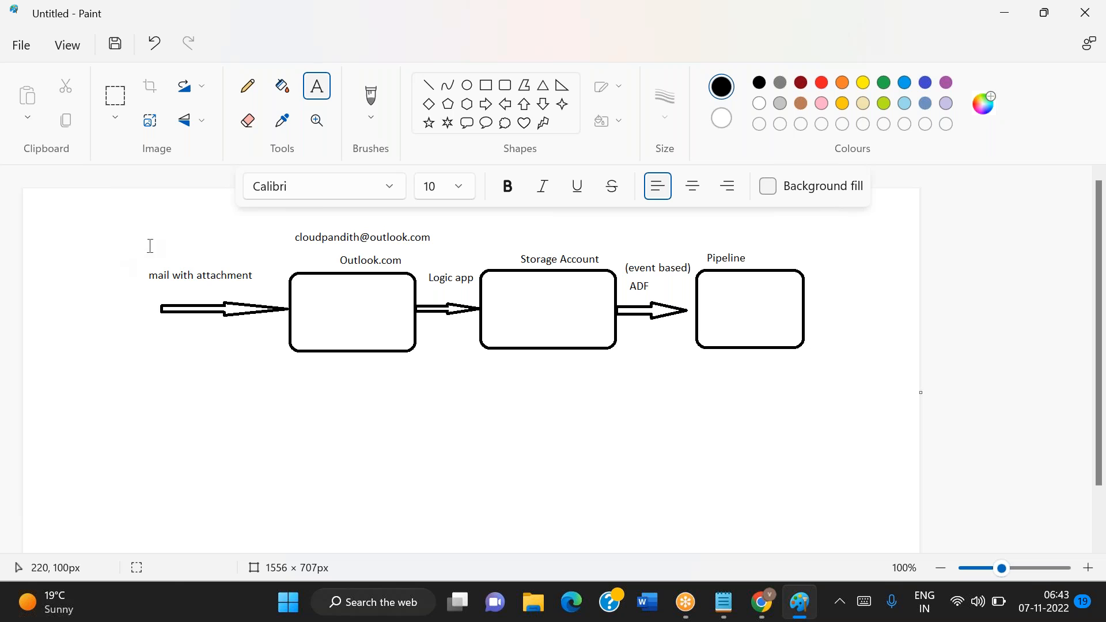
Add a "mail from :" text line with the sender's e-mail address above the "mail with attachment" label
left_click_drag(114, 241, 274, 263)
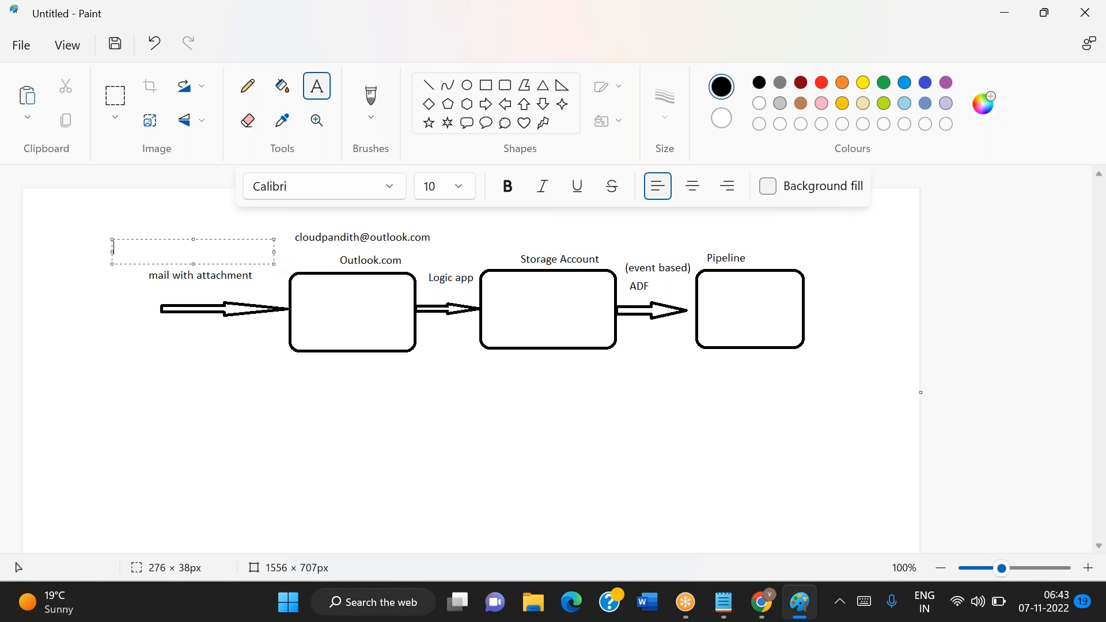
type("from whom mail")
key("ctrl+a")
key("BackSpace")
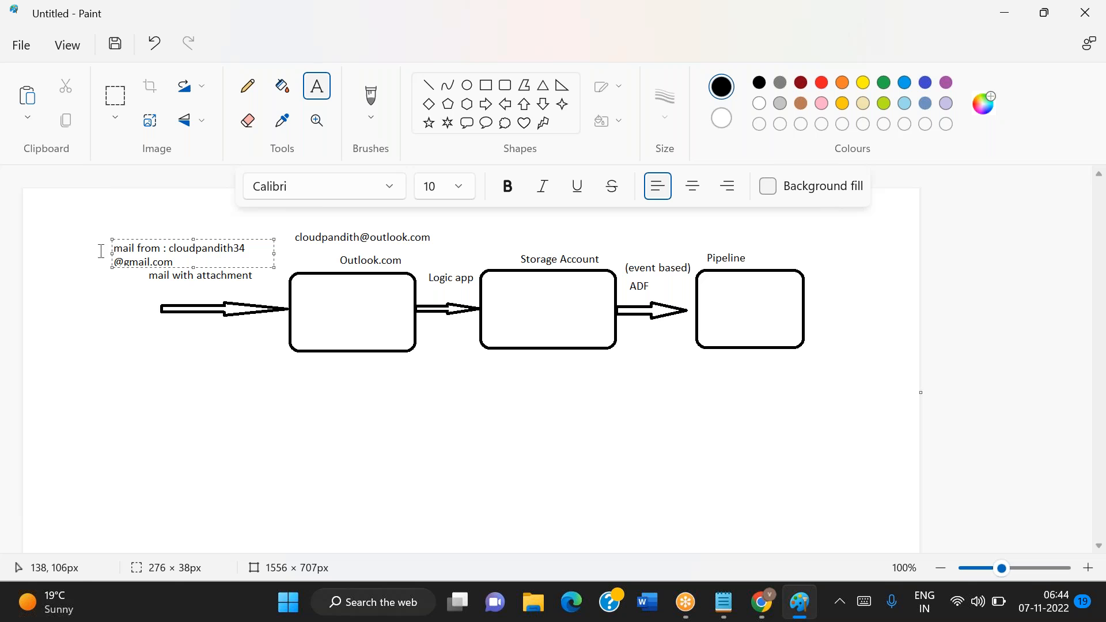
left_click_drag(111, 239, 78, 239)
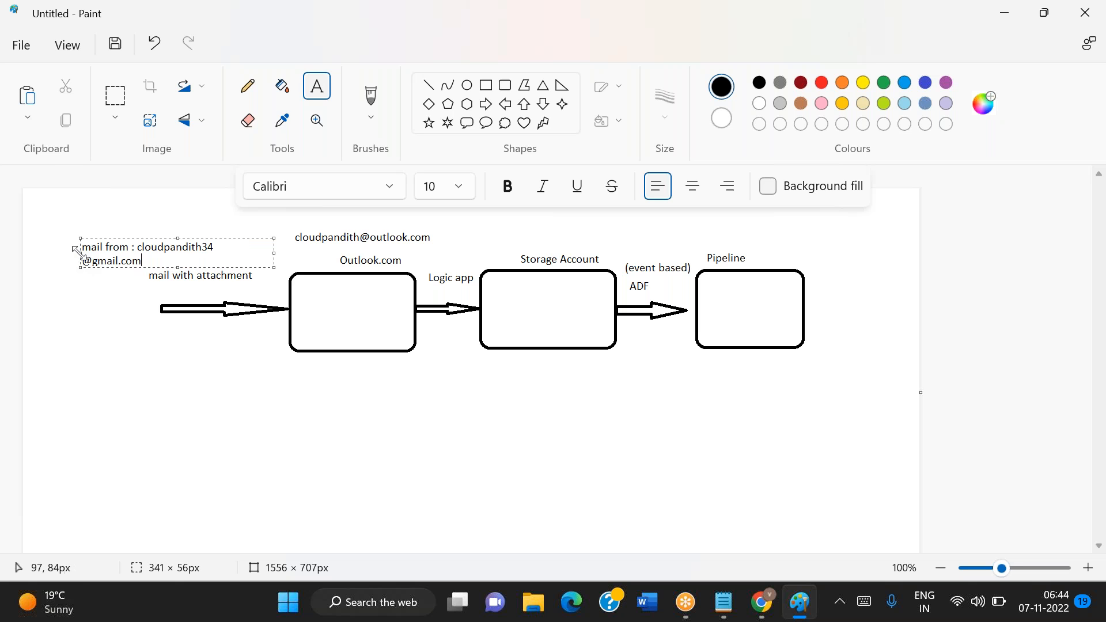
Remove the digits before the @ sign in the sender's e-mail address
left_click(96, 260)
key("BackSpace")
key("BackSpace")
key("BackSpace")
type("@")
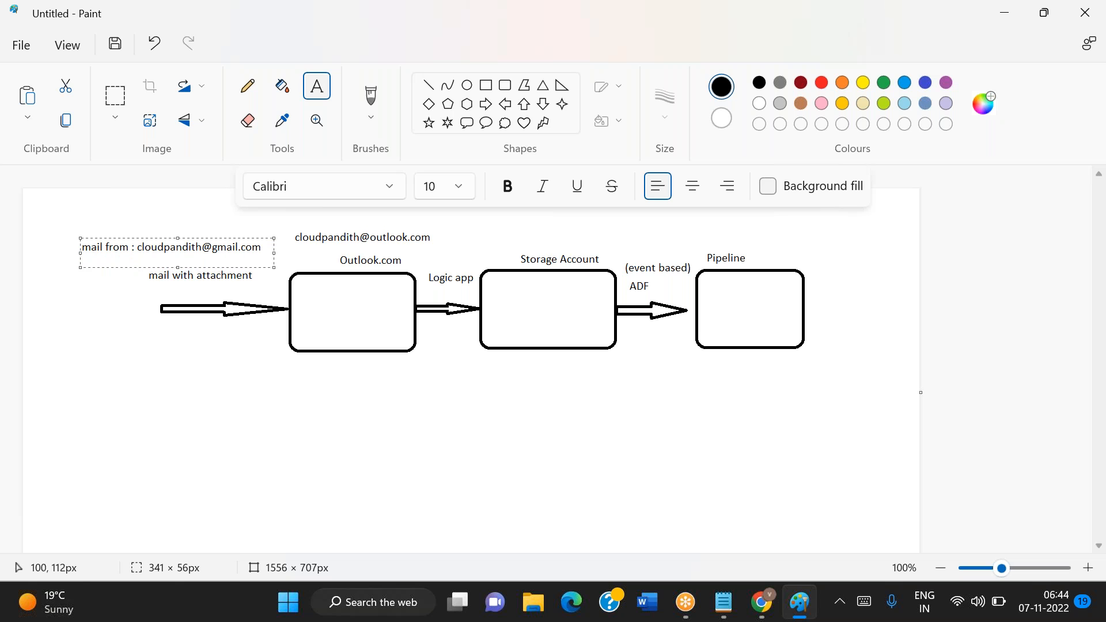
Add the line "subject : sample csv file" below the "mail from" line in the same text box
left_click(264, 251)
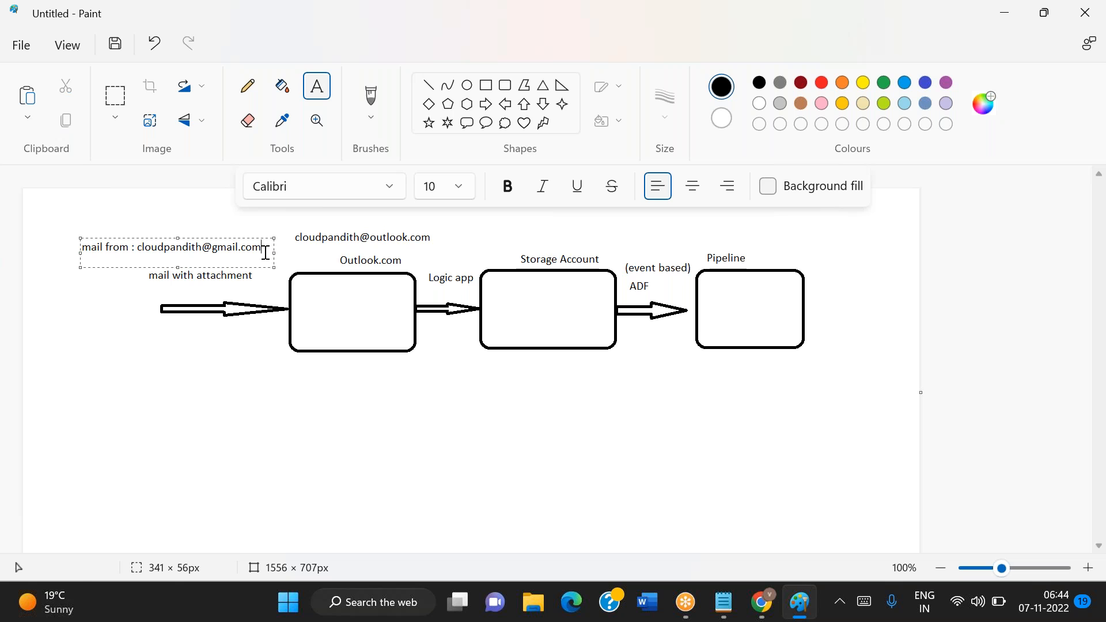
key("Return")
type("subject : sample c")
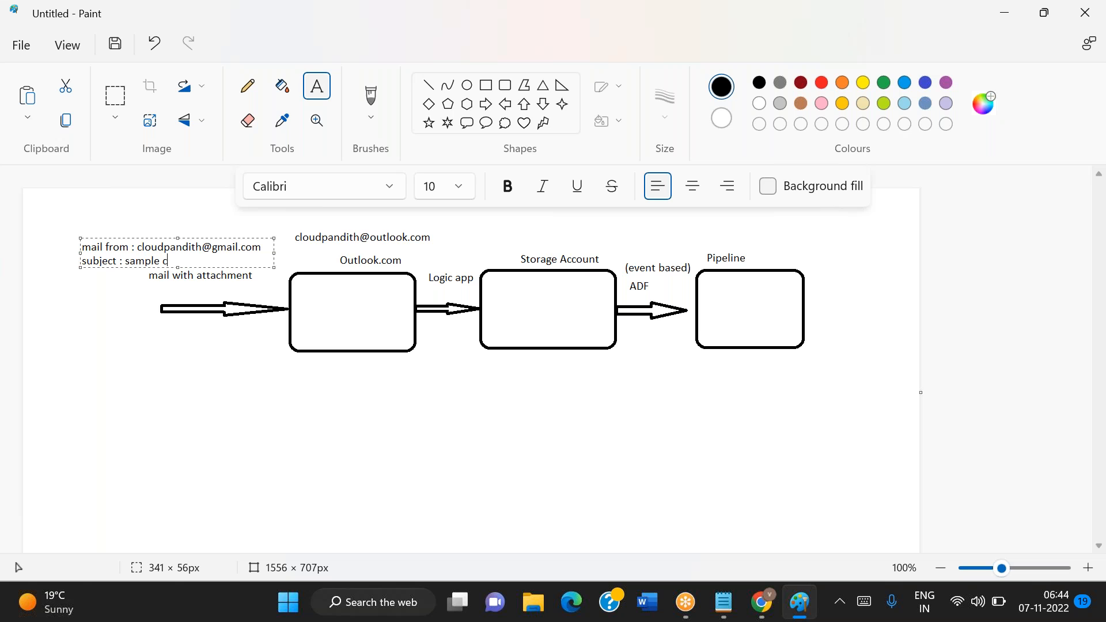
type("sv file")
left_click_drag(126, 261, 210, 262)
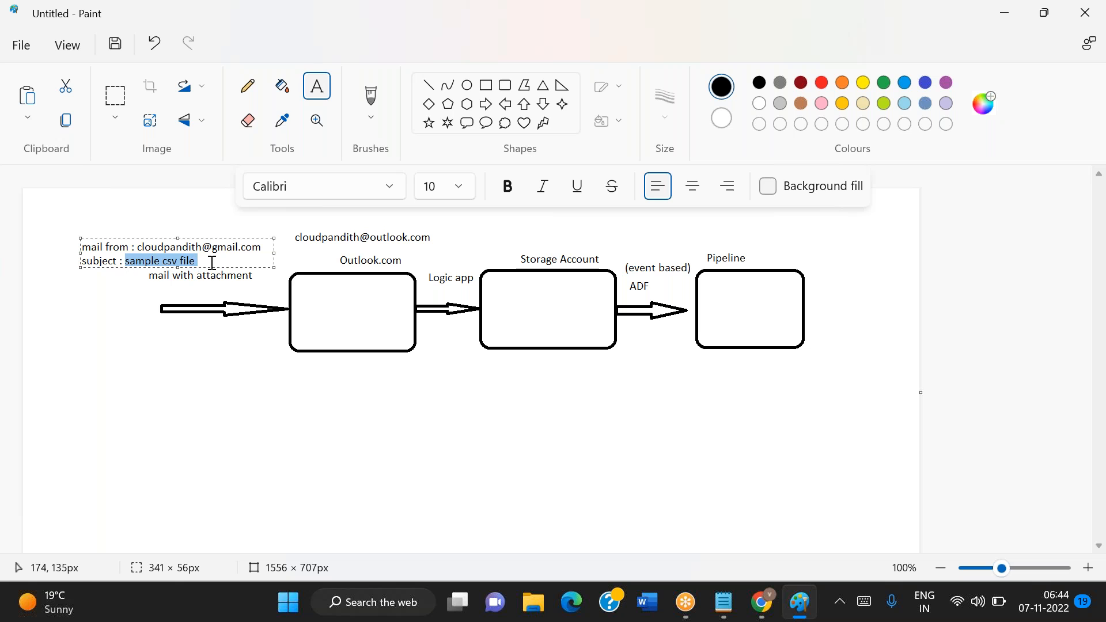
left_click(223, 363)
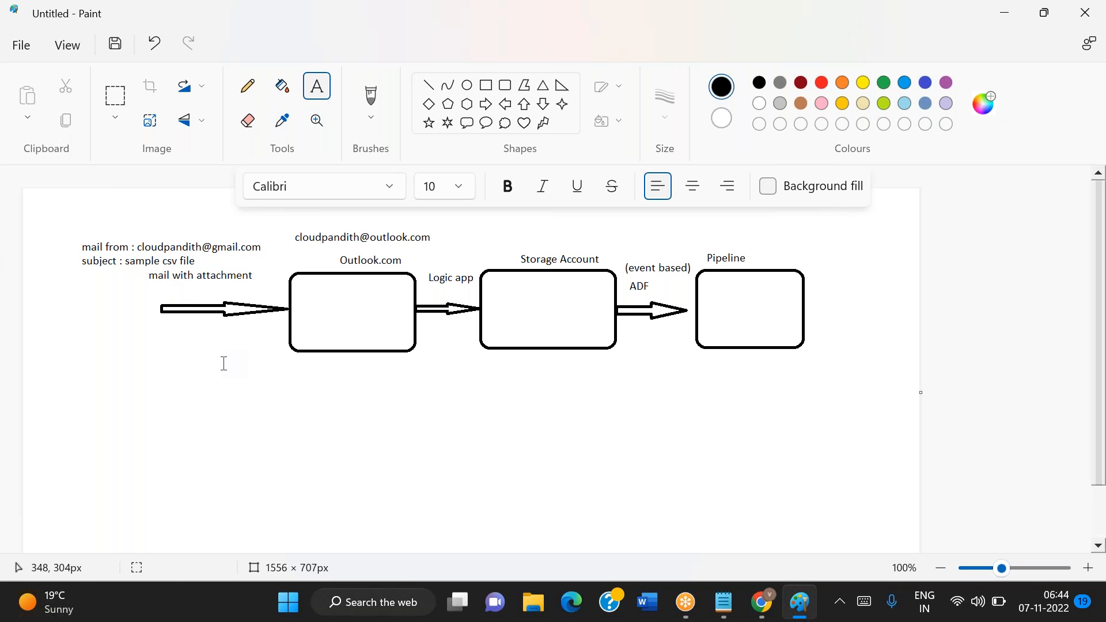
left_click(198, 262)
left_click(171, 378)
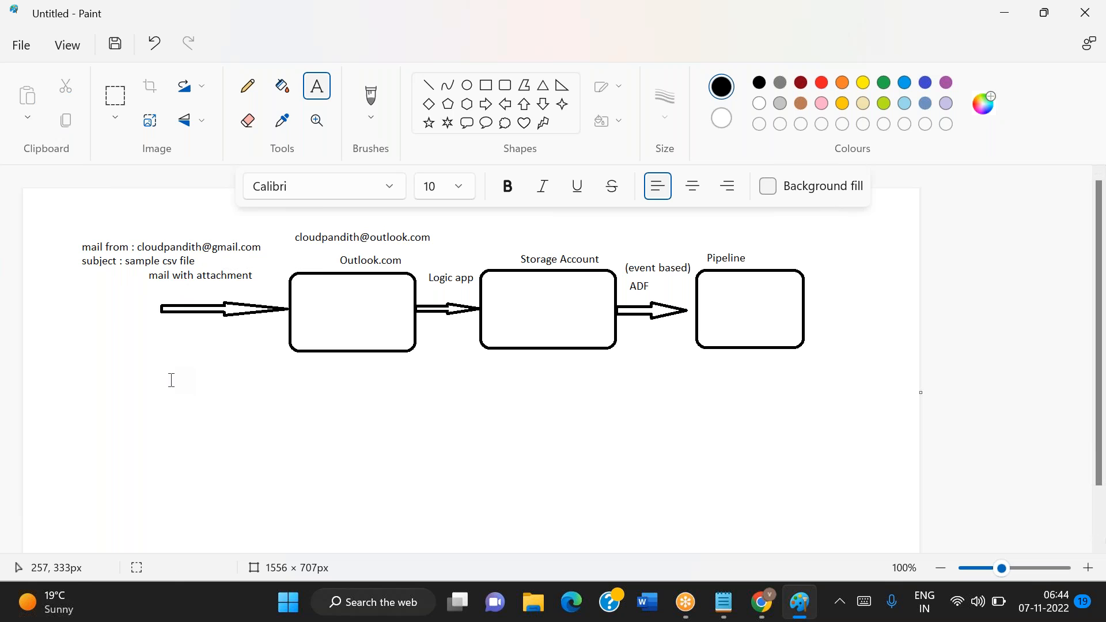
left_click_drag(136, 244, 267, 260)
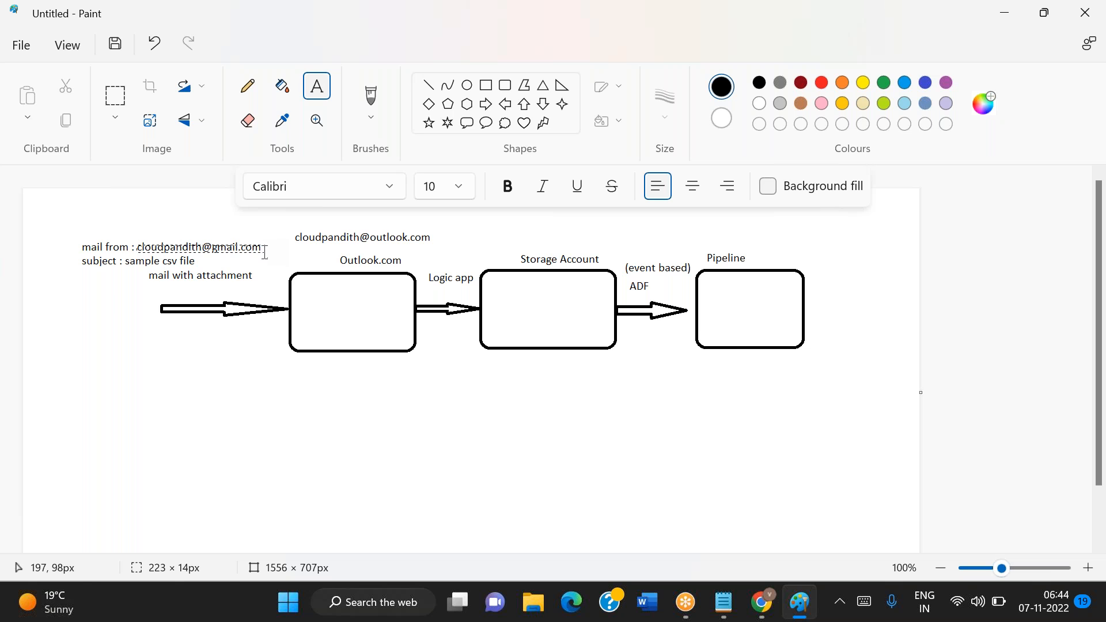
left_click(215, 357)
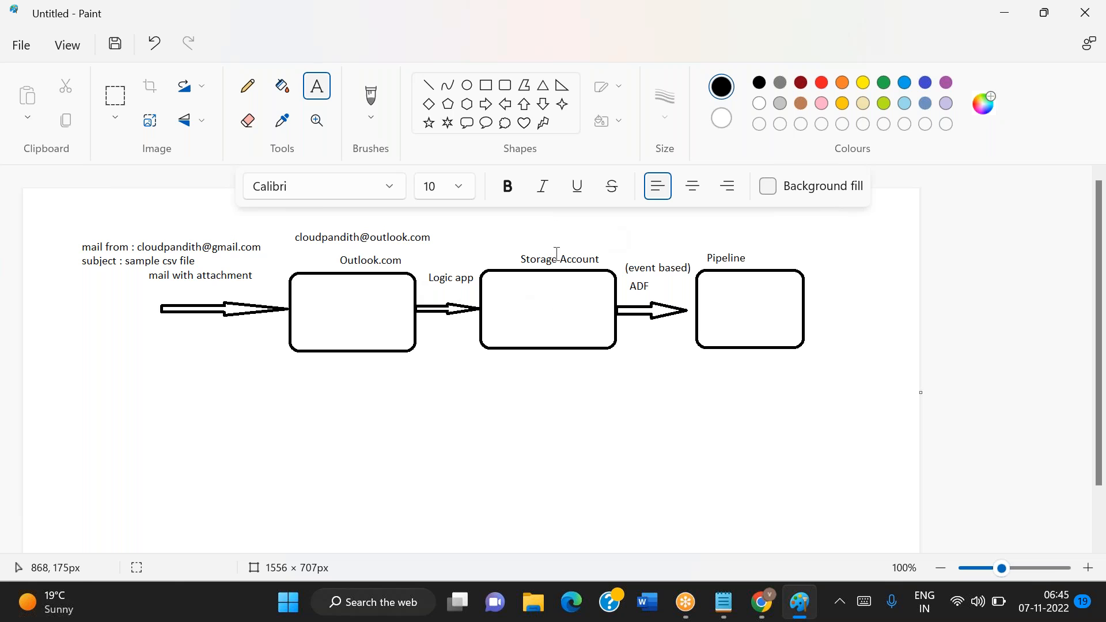
left_click(695, 479)
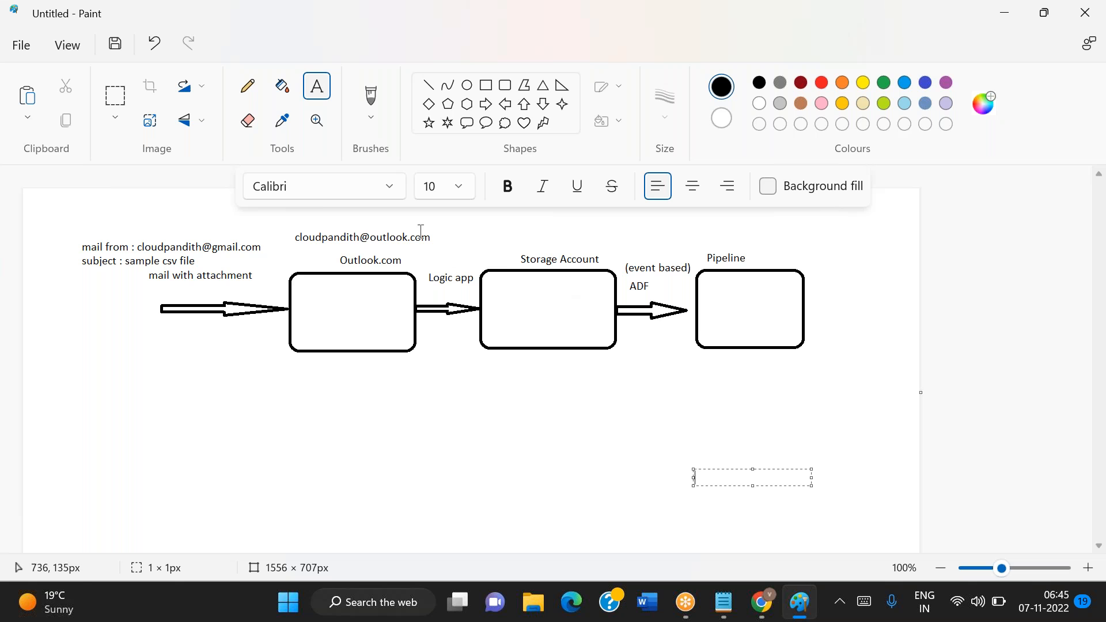
left_click_drag(414, 257, 531, 297)
left_click(440, 437)
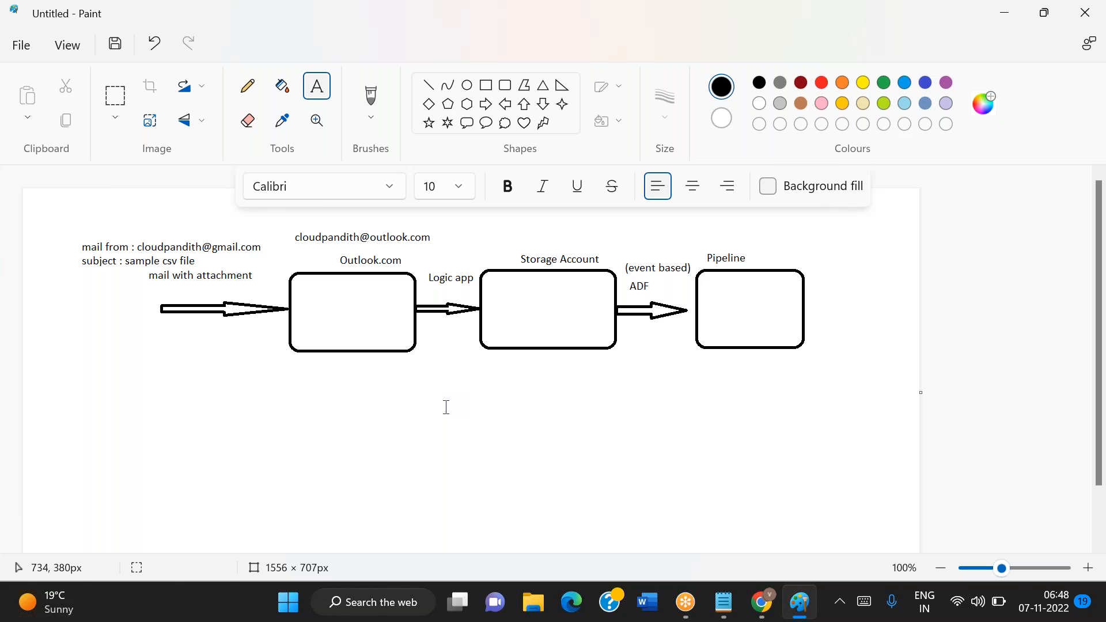
left_click(455, 305)
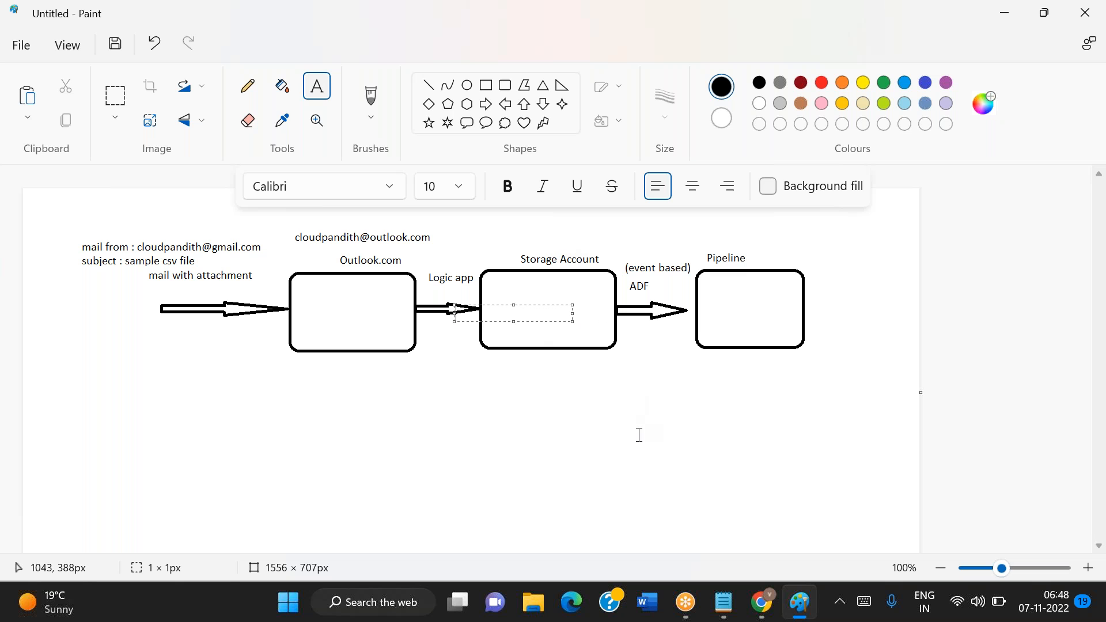
Switch to Chrome and open the Azure portal at portal.azure.com
left_click(761, 612)
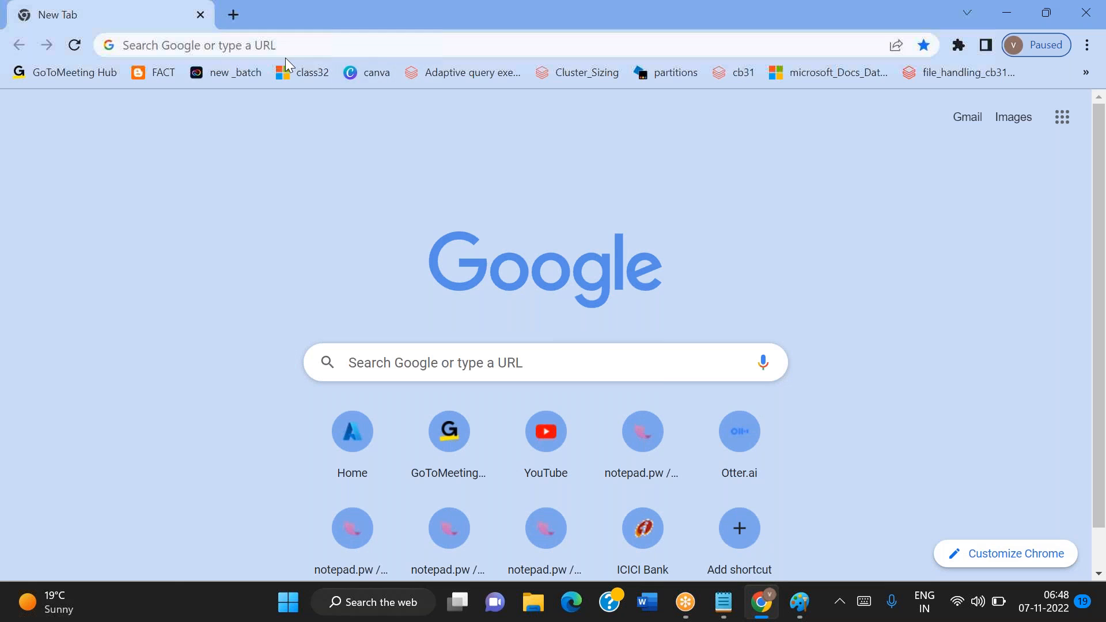
left_click(267, 46)
type("portal.azure.com")
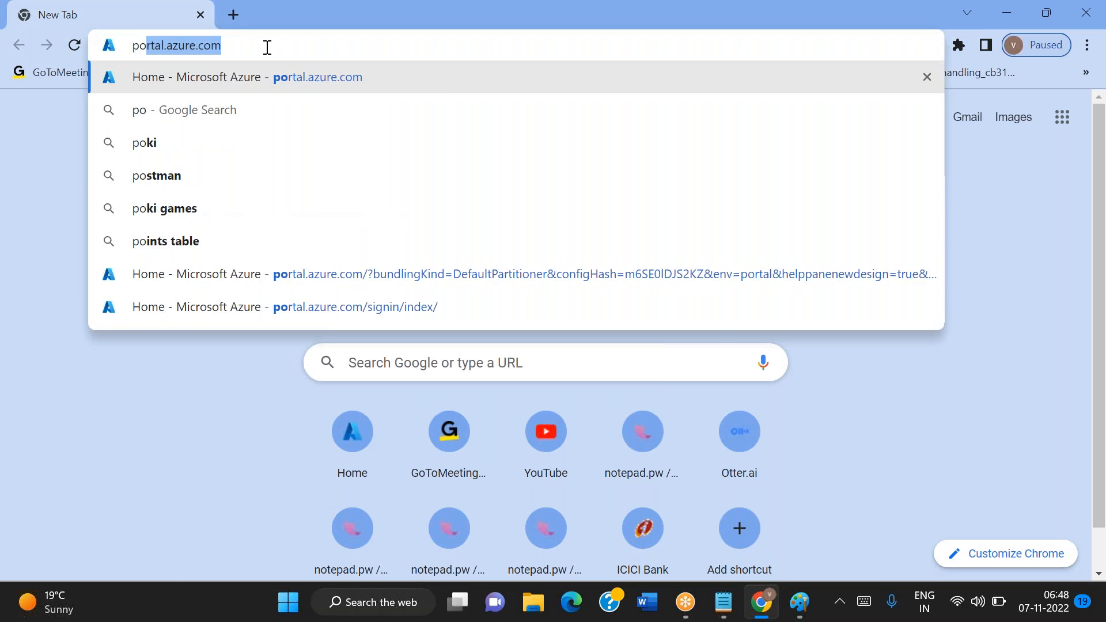
key("Return")
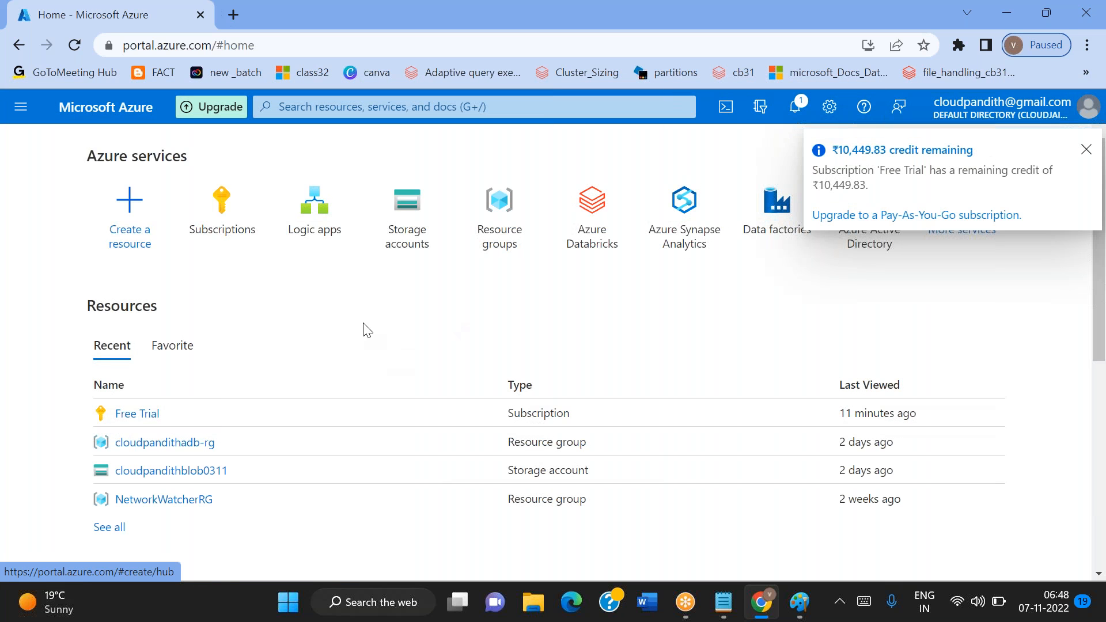
Start creating a storage account in Azure and assign it to a new resource group named cloudpandith-rg
left_click(402, 225)
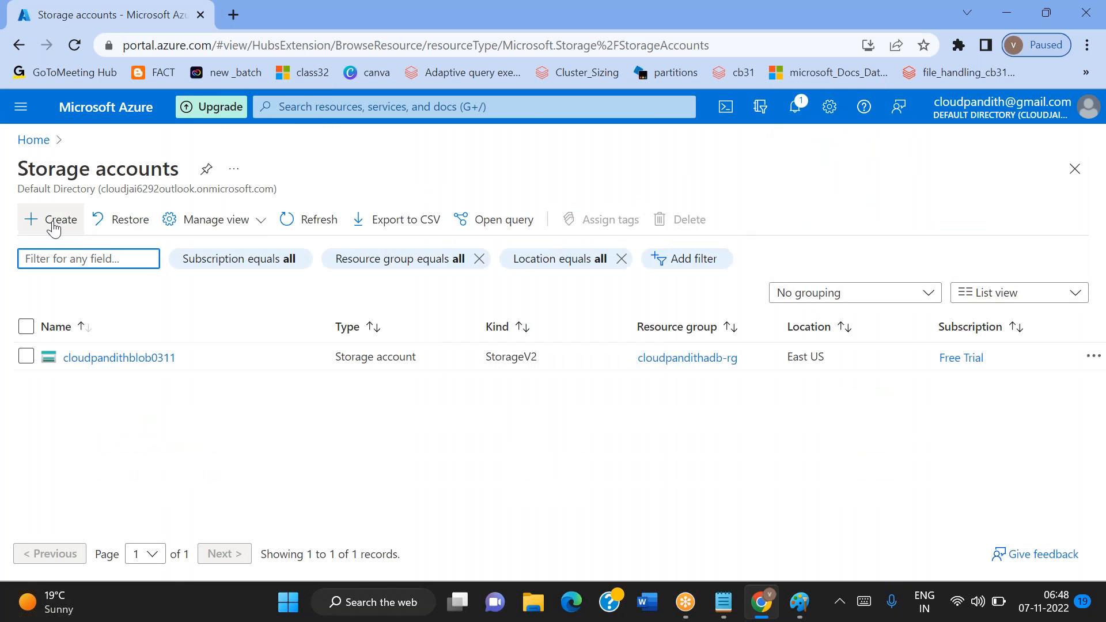
left_click(54, 224)
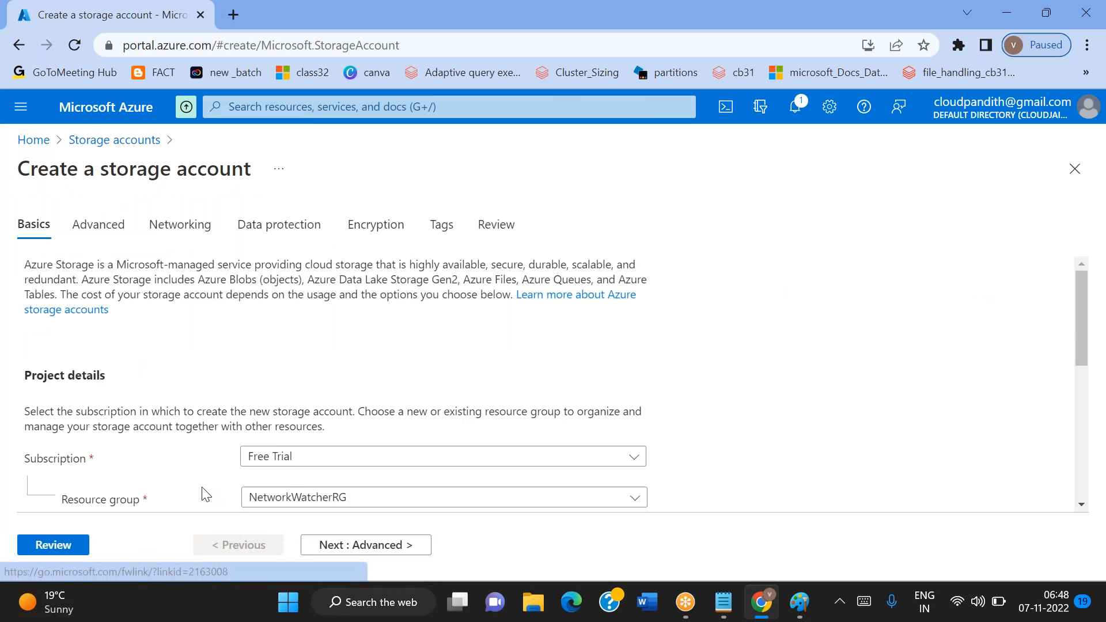
scroll(277, 404, "down", 3)
left_click(270, 324)
type("cloudpandith-rg")
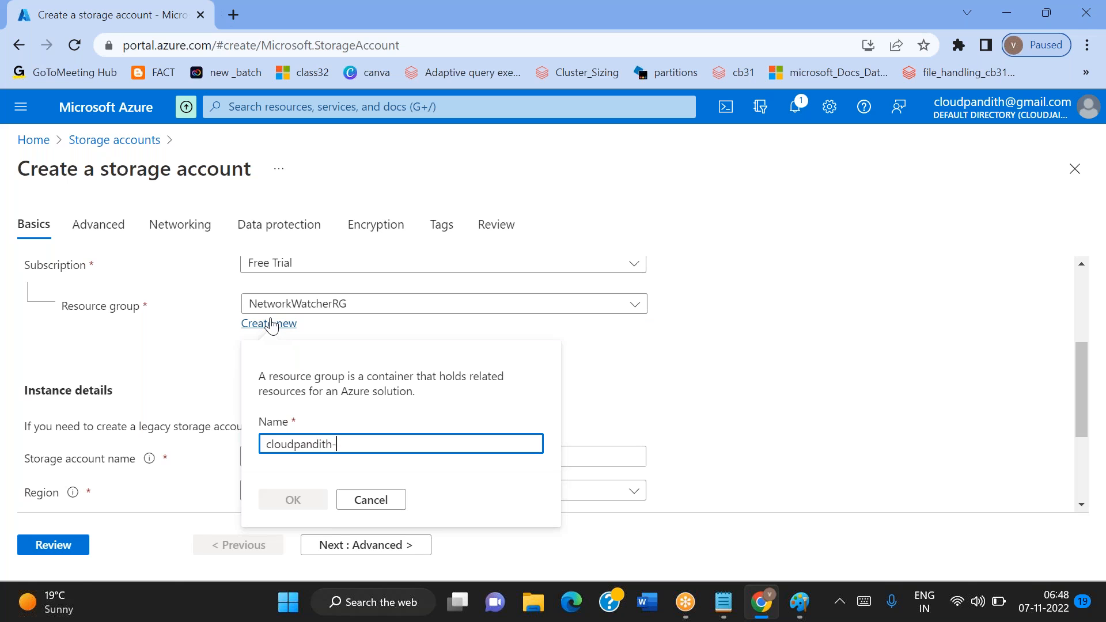
left_click(291, 499)
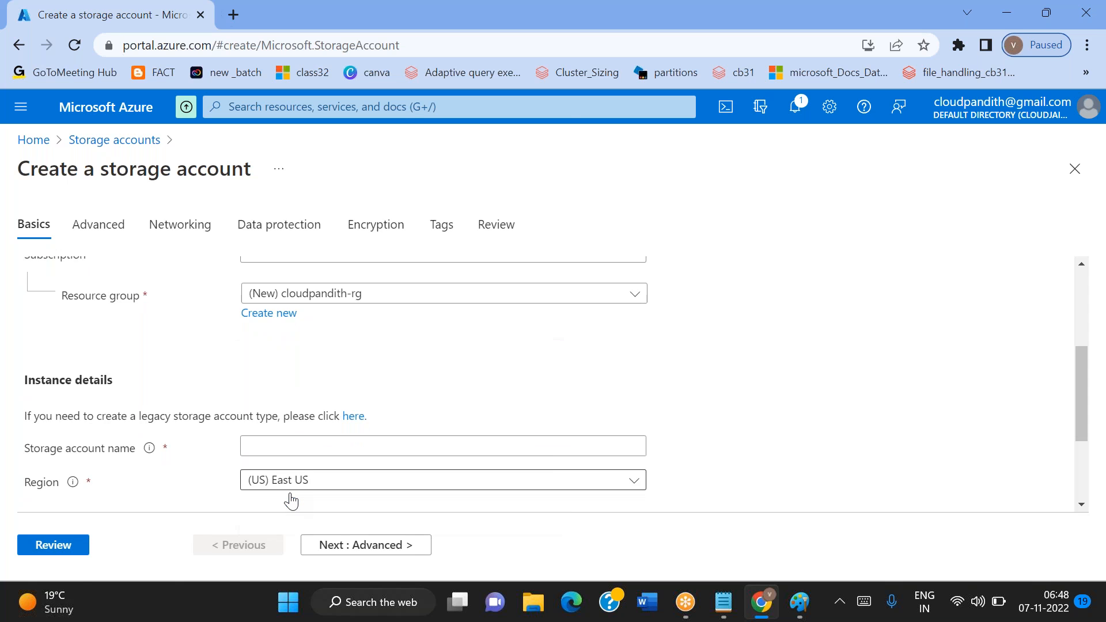
Name the new storage account cloudpandithblob0711
scroll(289, 496, "down", 2)
left_click(279, 368)
type("cloudpa")
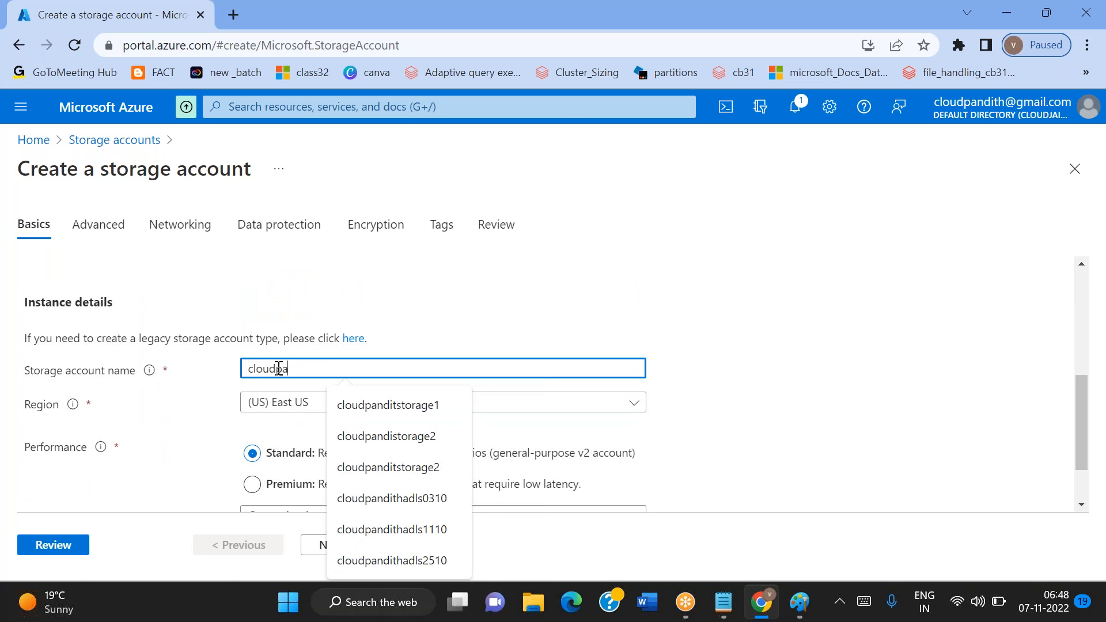
type("ndithblob")
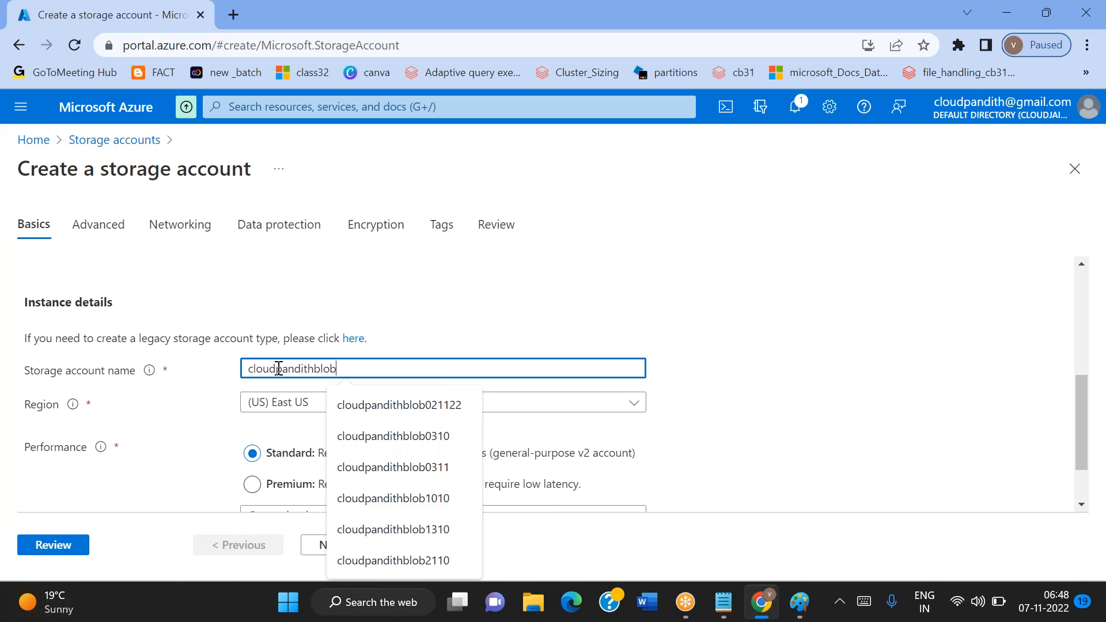
type("0611")
key("BackSpace")
key("BackSpace")
key("BackSpace")
type("711")
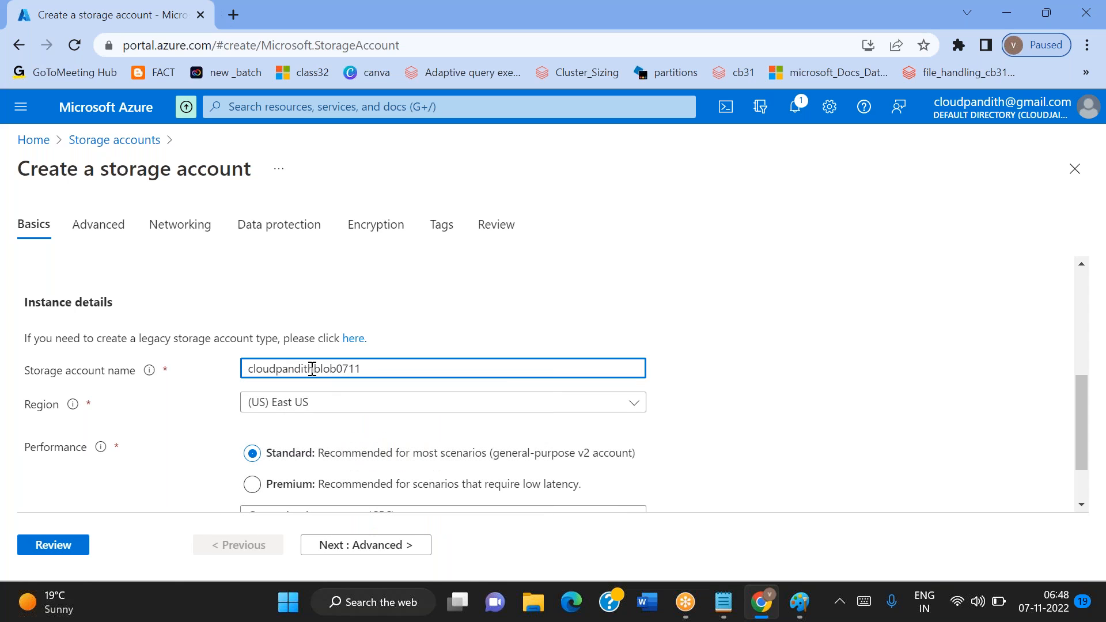
Review the storage account configuration and create the account
left_click(43, 544)
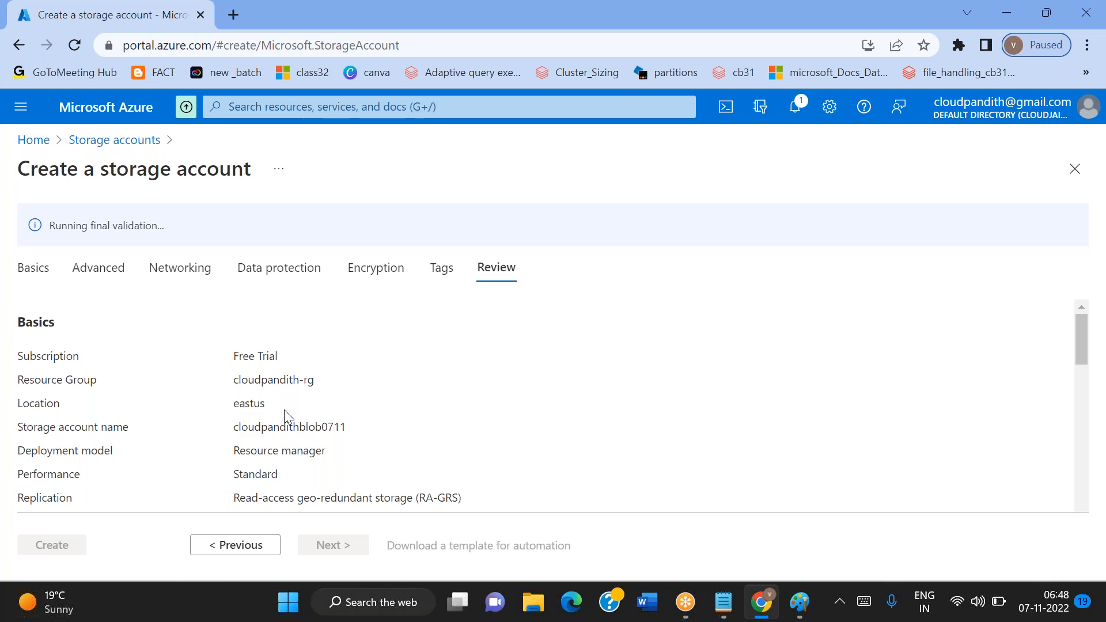
left_click(800, 604)
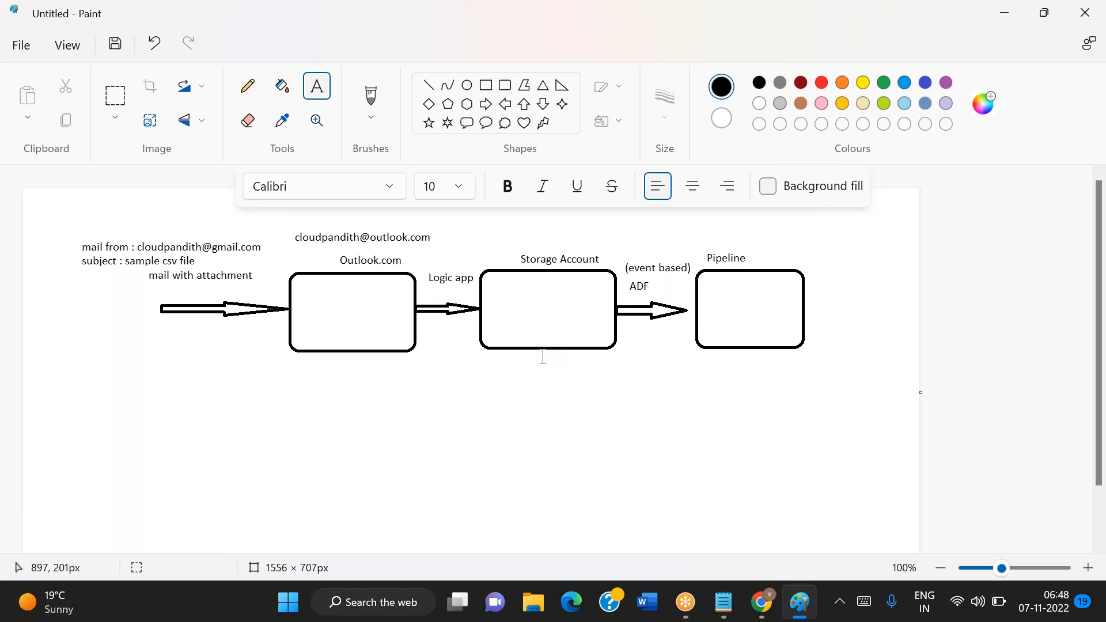
key("alt+Tab")
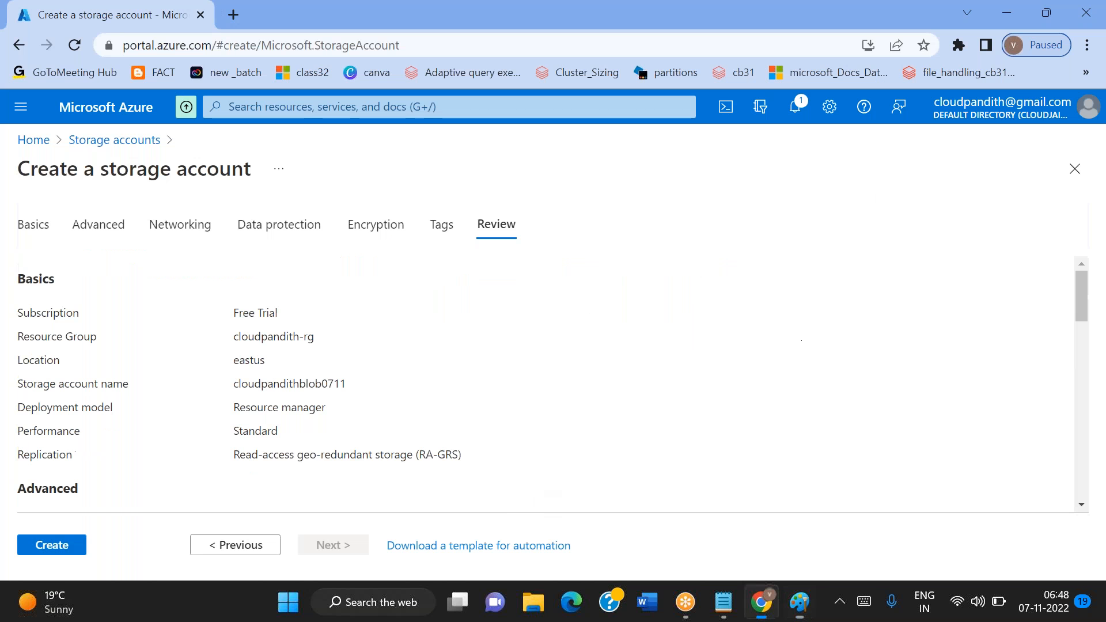
left_click(62, 552)
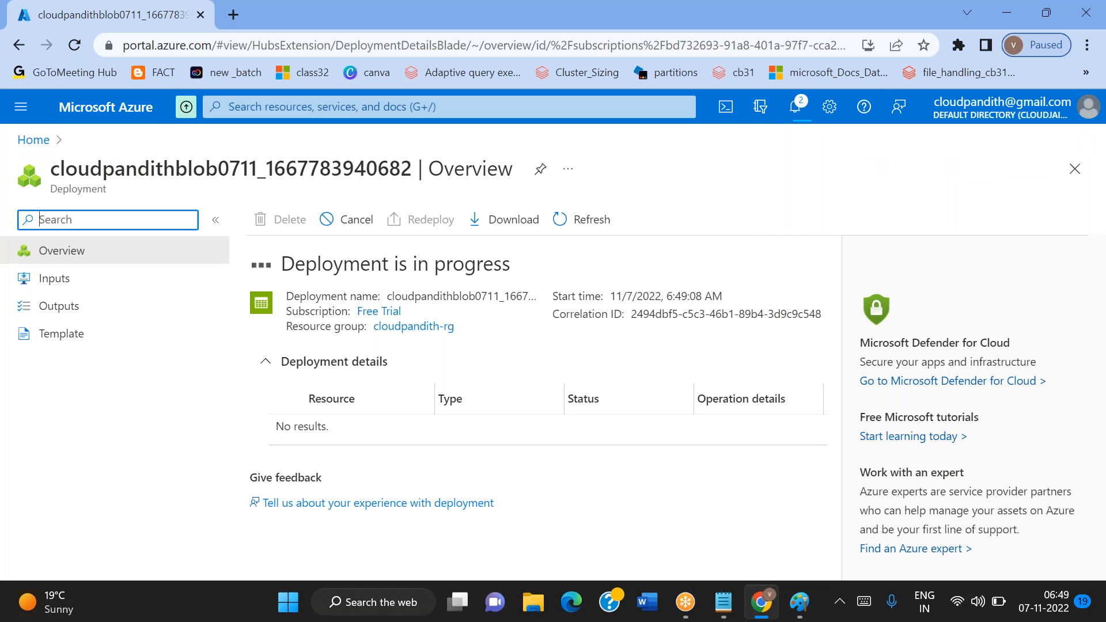
Search for "office 365" in a new browser tab and open the sign-in page from office.com
left_click(233, 13)
type("office")
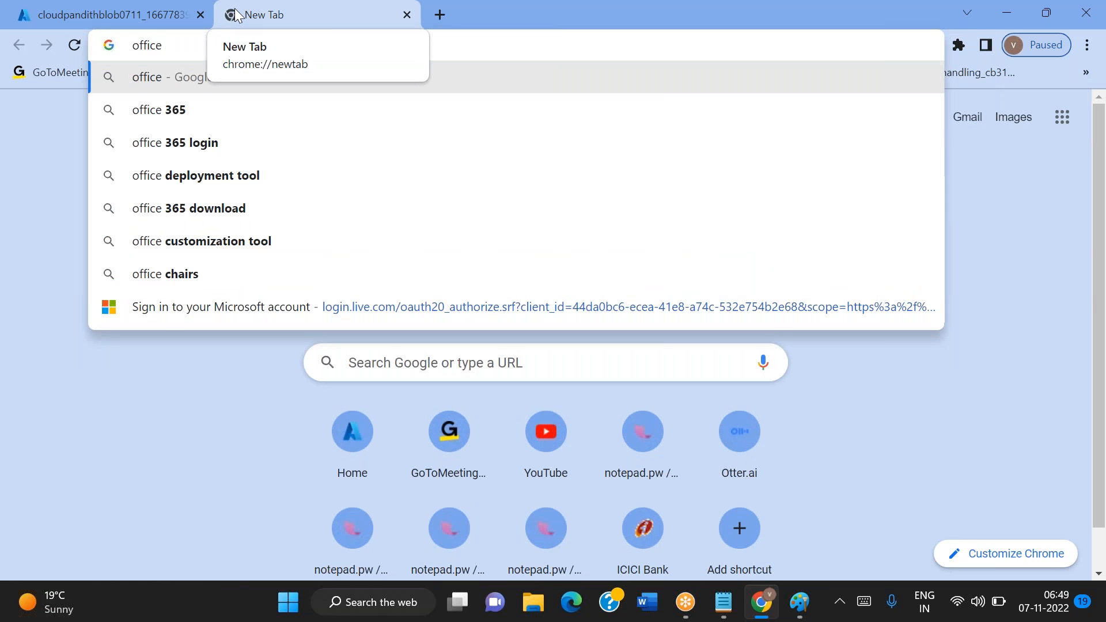
key("Down")
key("Return")
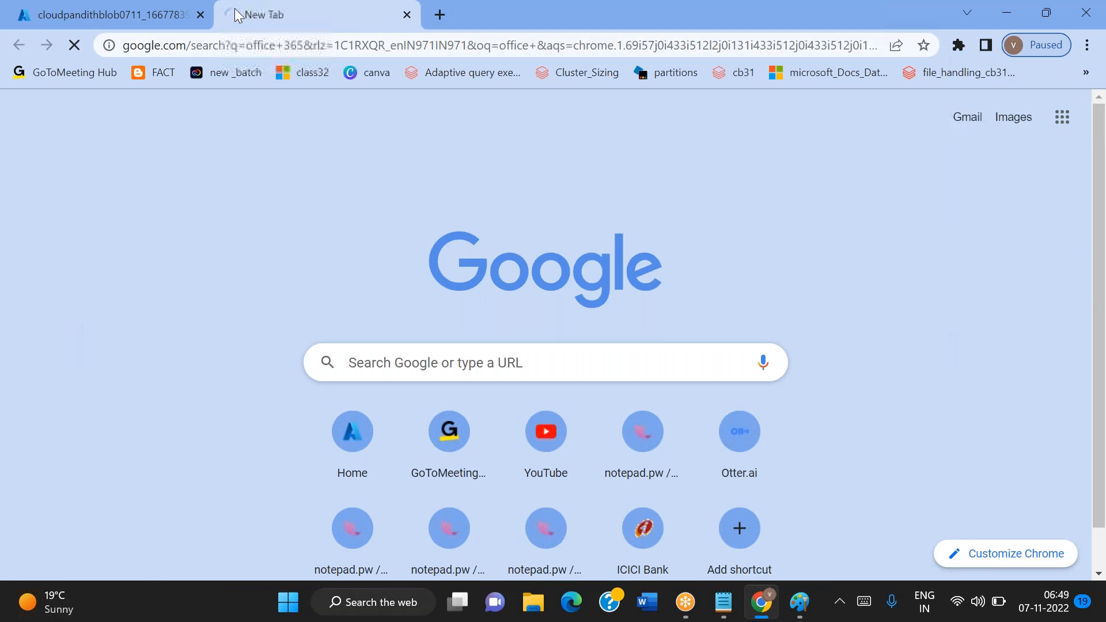
left_click(222, 279)
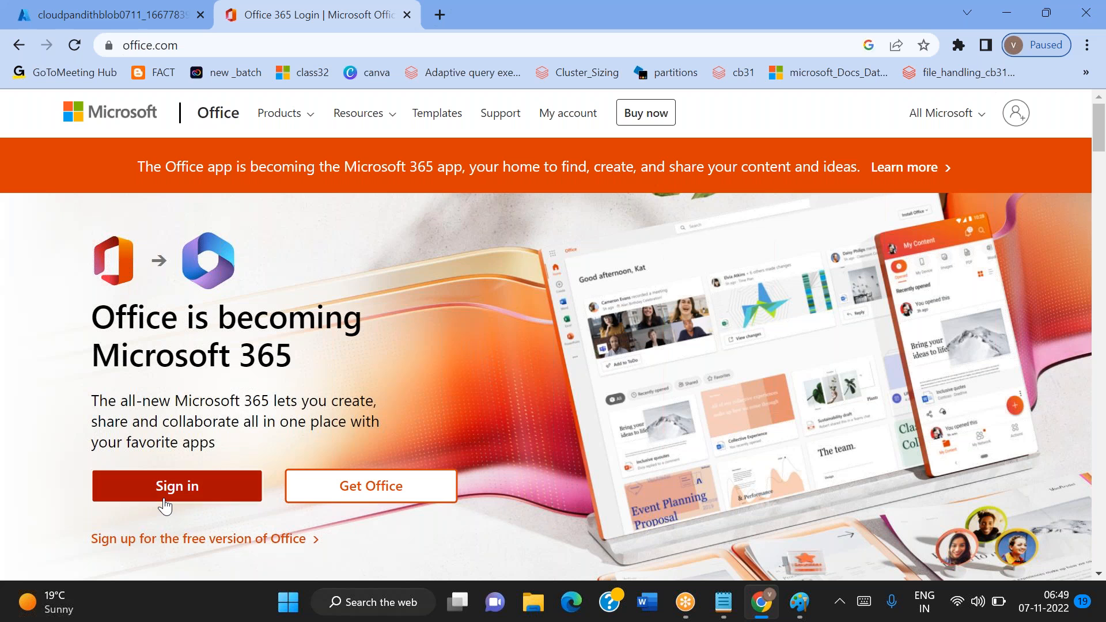
left_click(166, 496)
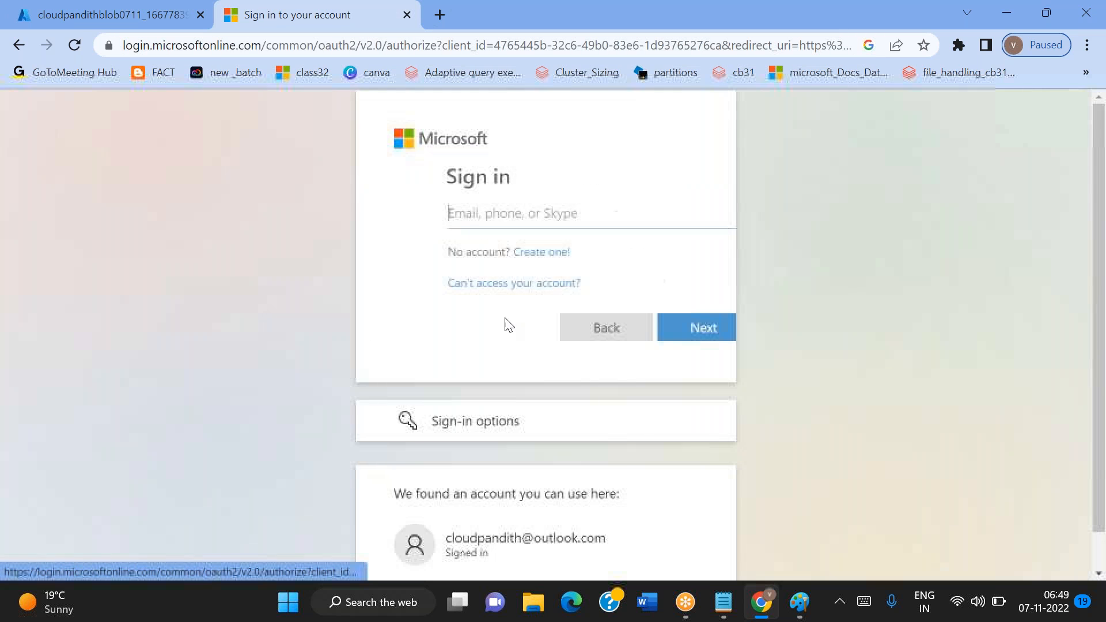
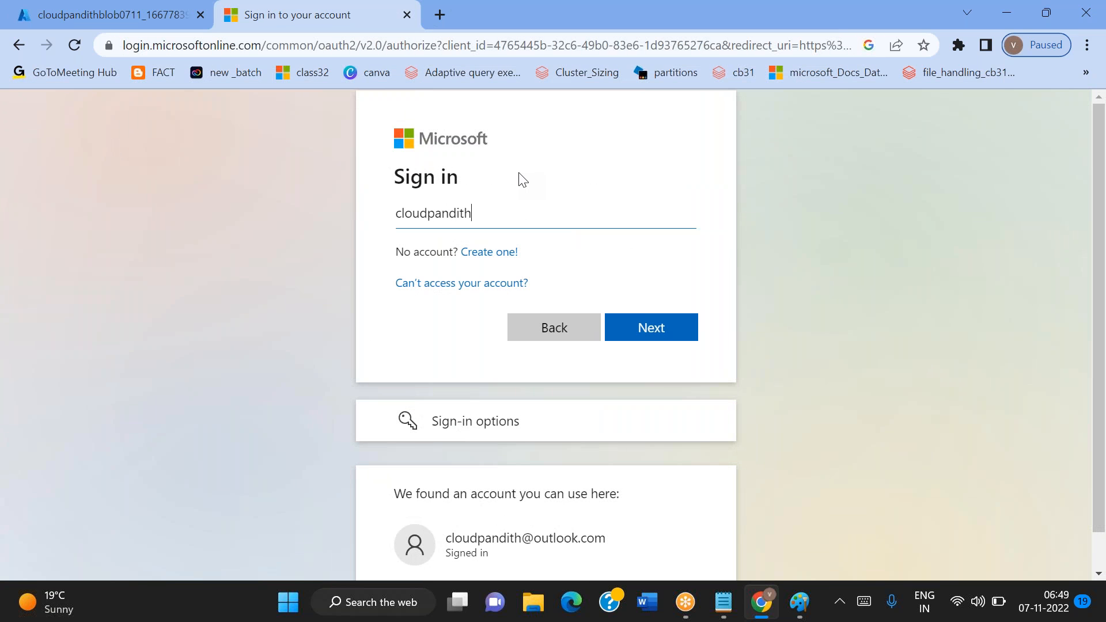
Sign in to the Microsoft account with the Outlook e-mail address
key("Return")
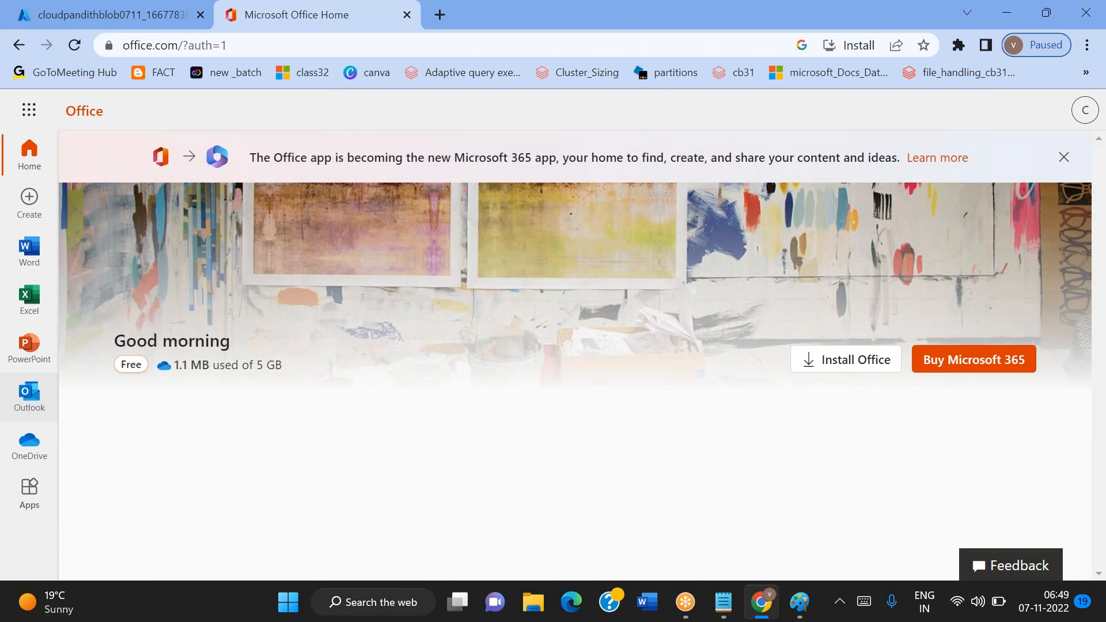
Open the Outlook mailbox from the Office home page, allow it to open email links and dismiss the settings window
left_click(28, 396)
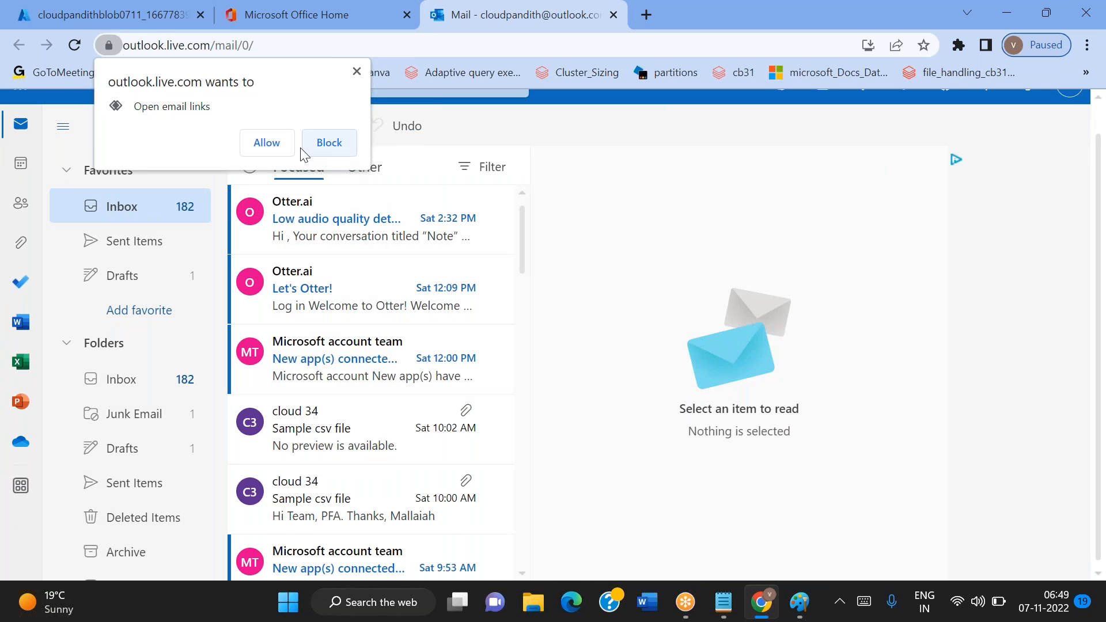
left_click(270, 147)
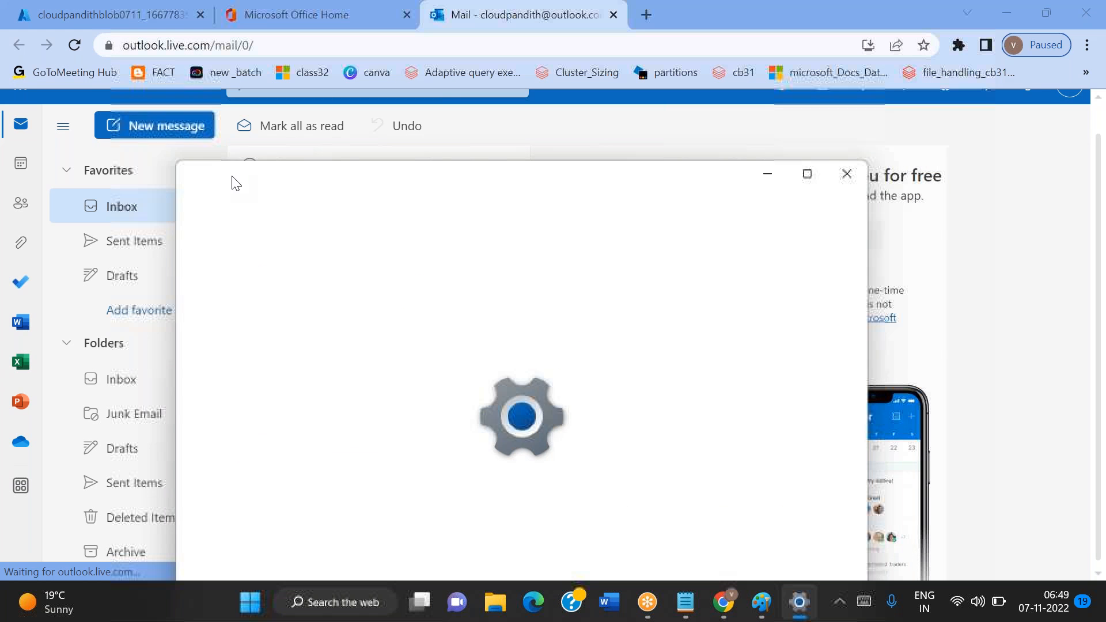
left_click(849, 179)
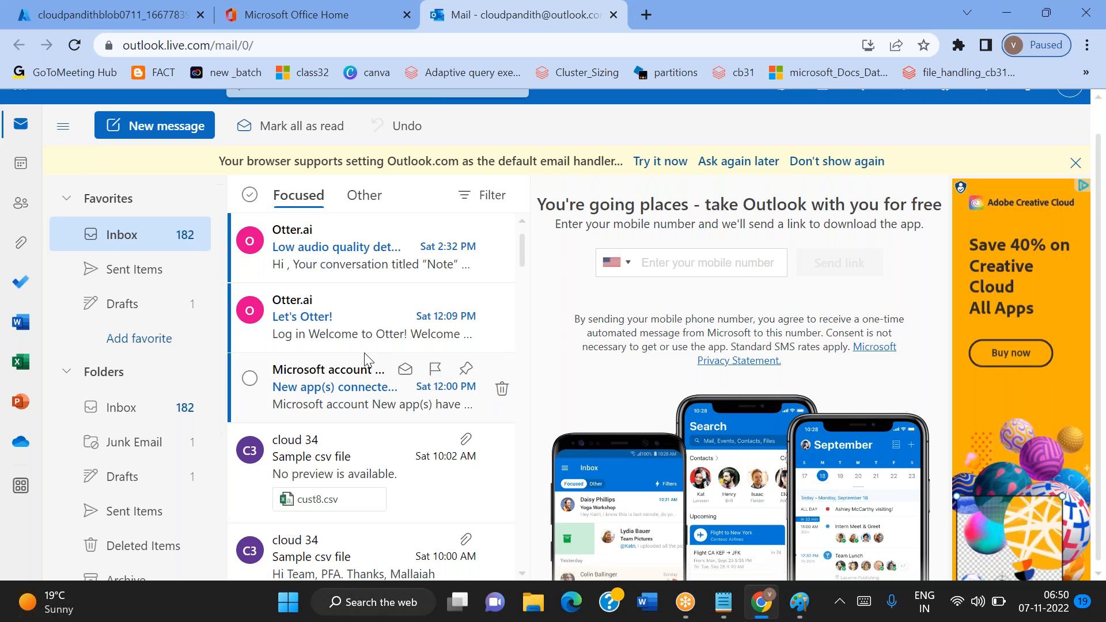
Open the cloudpandithblob0711 storage account in the Azure portal and create a private container named cloudpandith-input
left_click(110, 7)
left_click(339, 425)
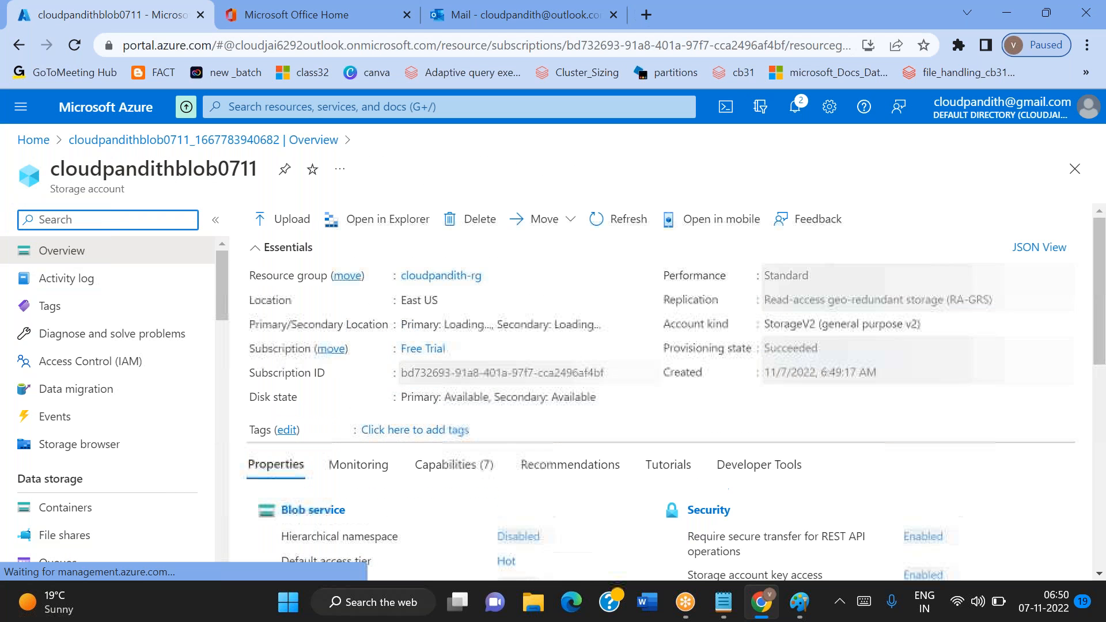
left_click(61, 514)
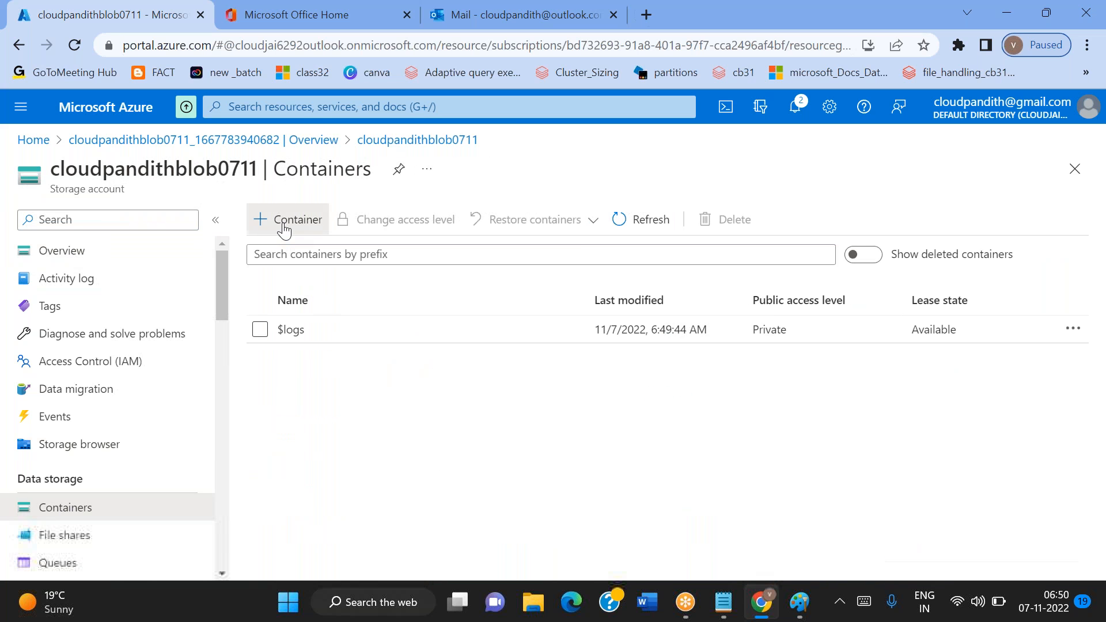
left_click(285, 220)
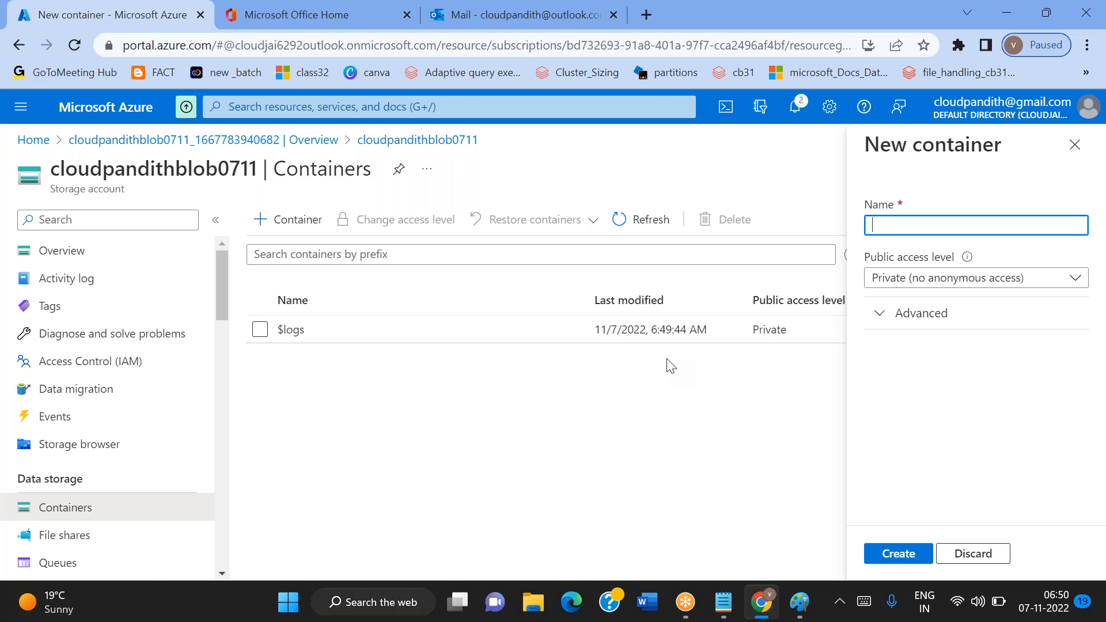
type("cloudpandith")
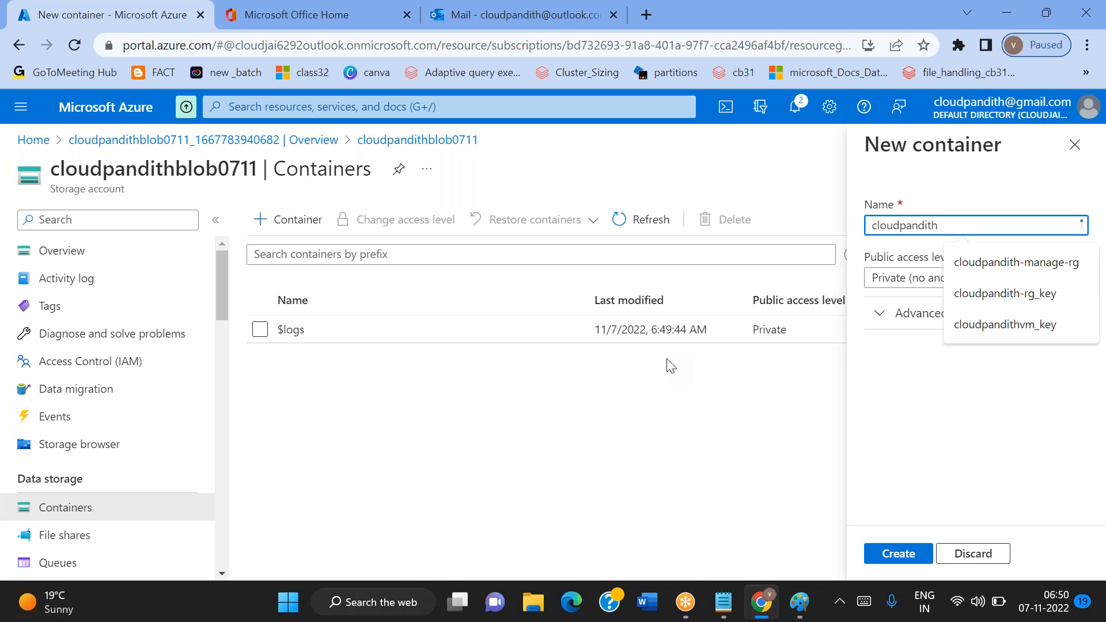
type("-input")
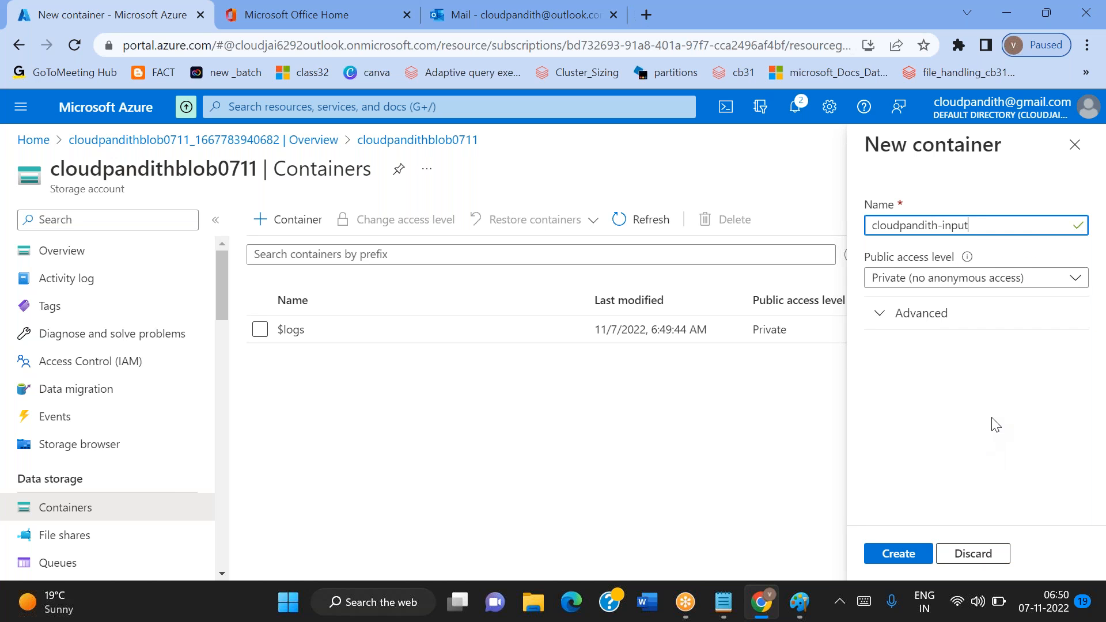
left_click(905, 556)
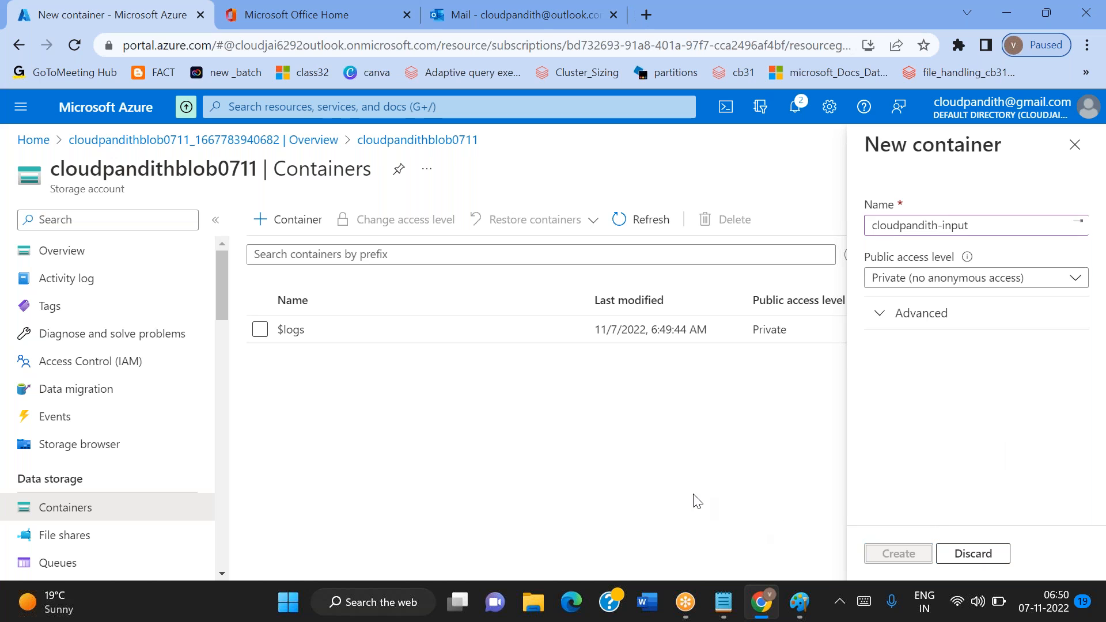
Create a second private container named cloudpandith-output in the storage account
left_click(301, 229)
type("cloud")
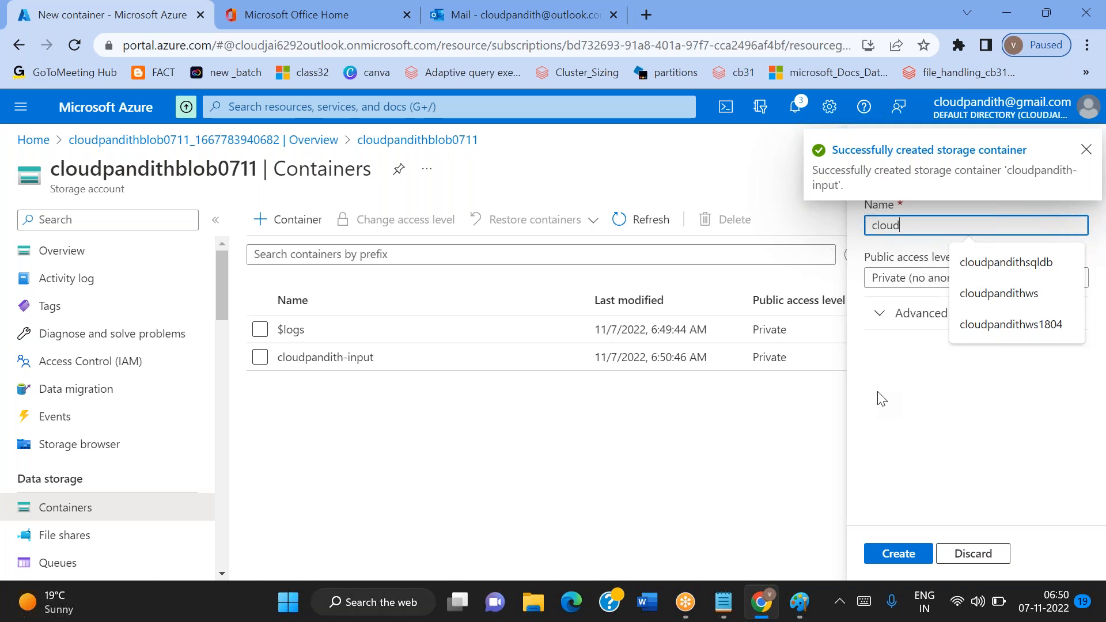
type("pandith-output")
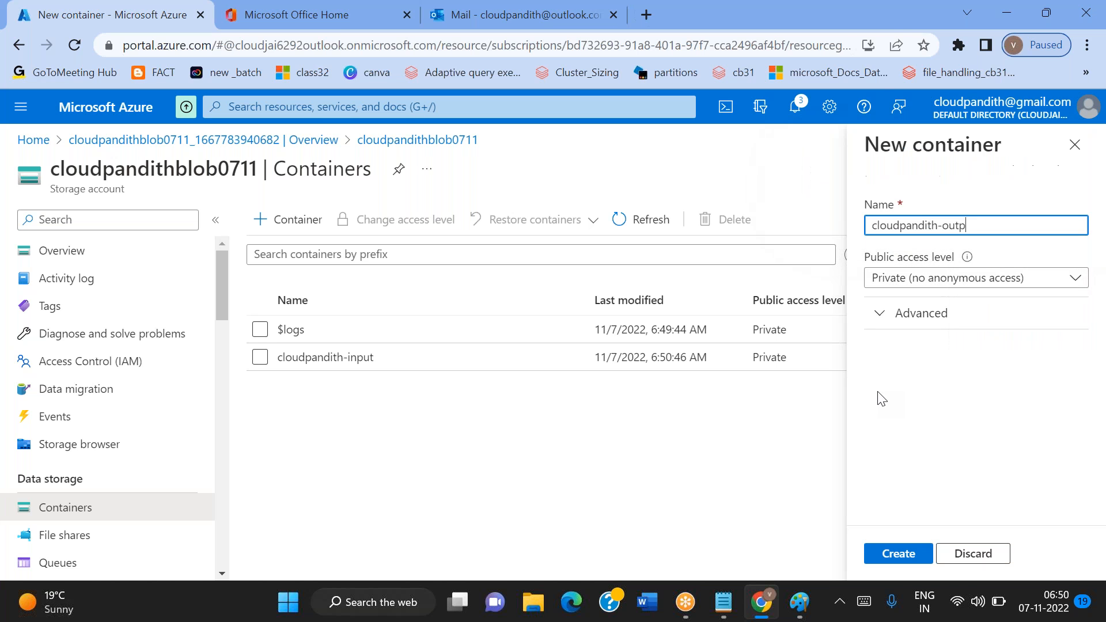
left_click(900, 555)
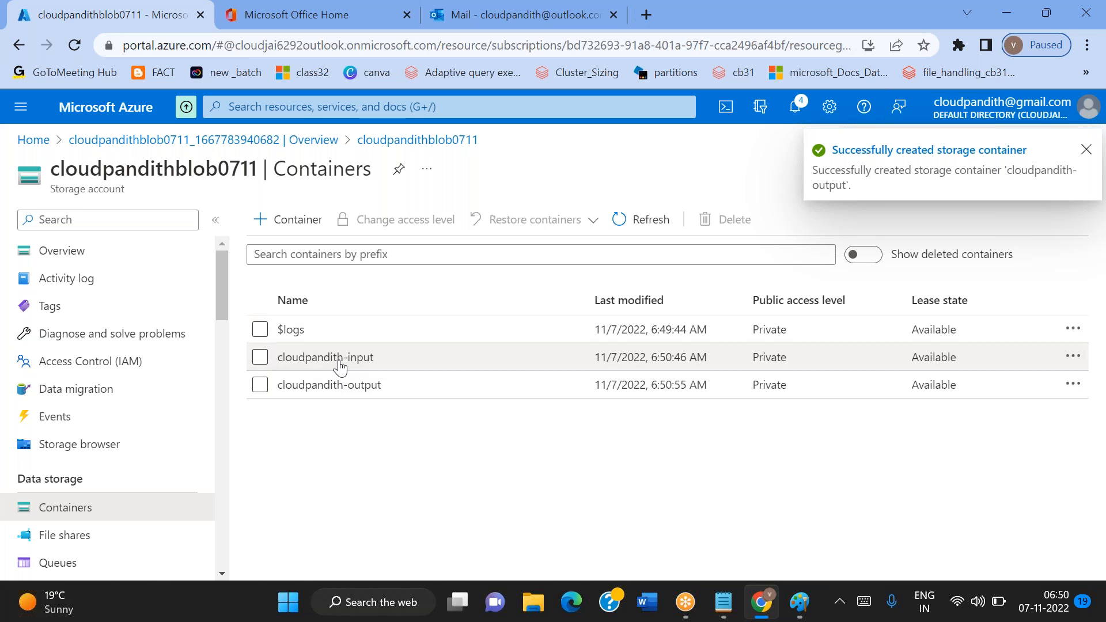
Open the cloudpandith-input container and close the Microsoft Office Home browser tab
left_click(326, 357)
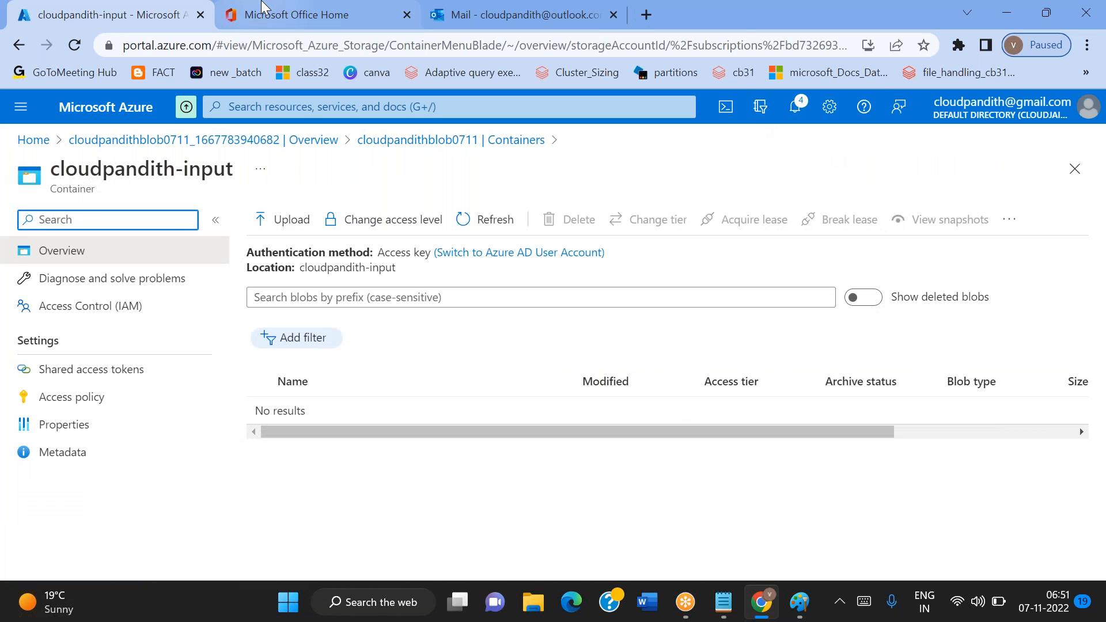
left_click(262, 8)
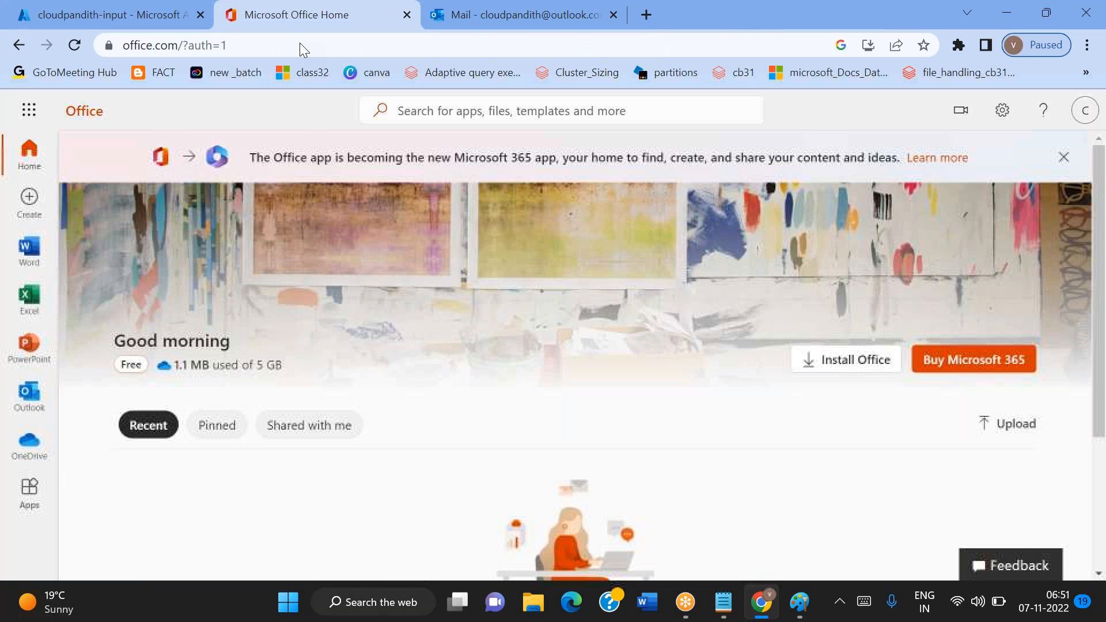
left_click(445, 20)
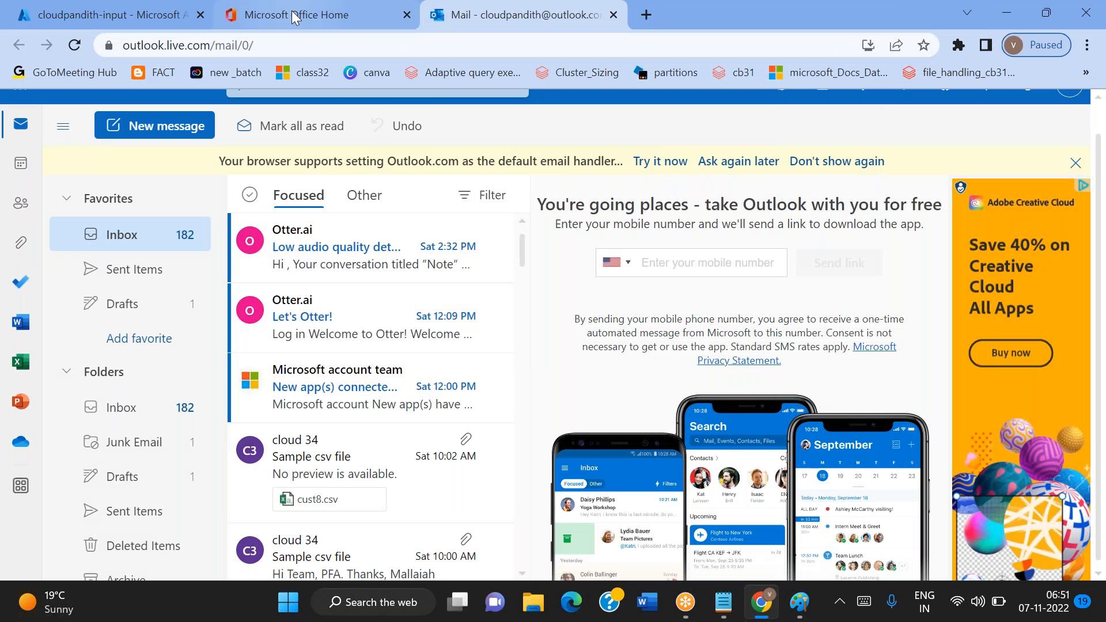
left_click_drag(294, 17, 192, 16)
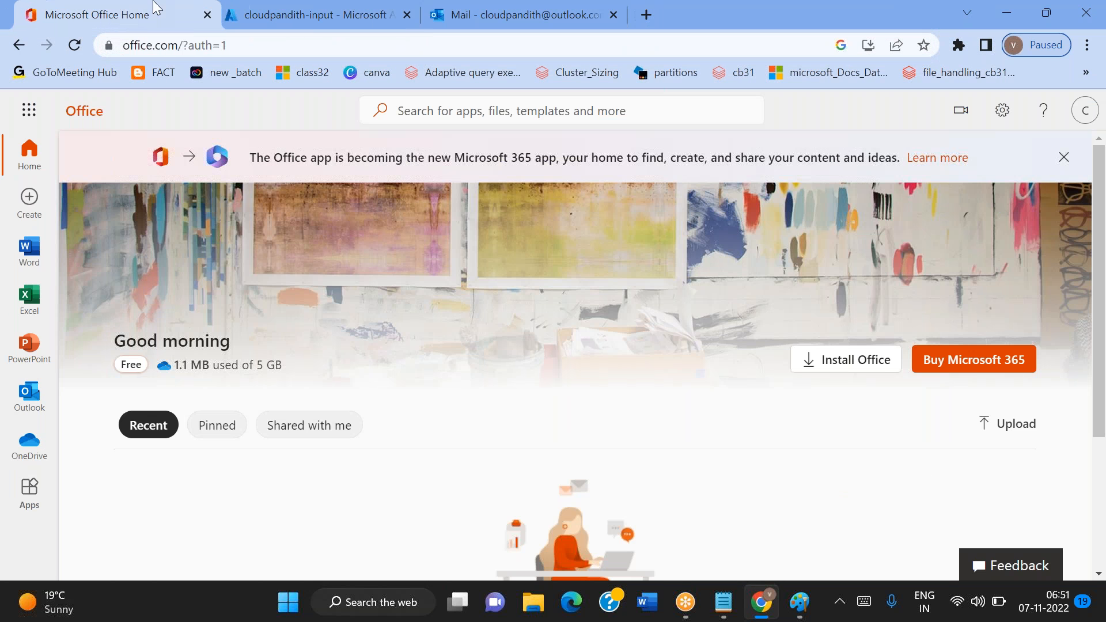
left_click(199, 15)
left_click(277, 16)
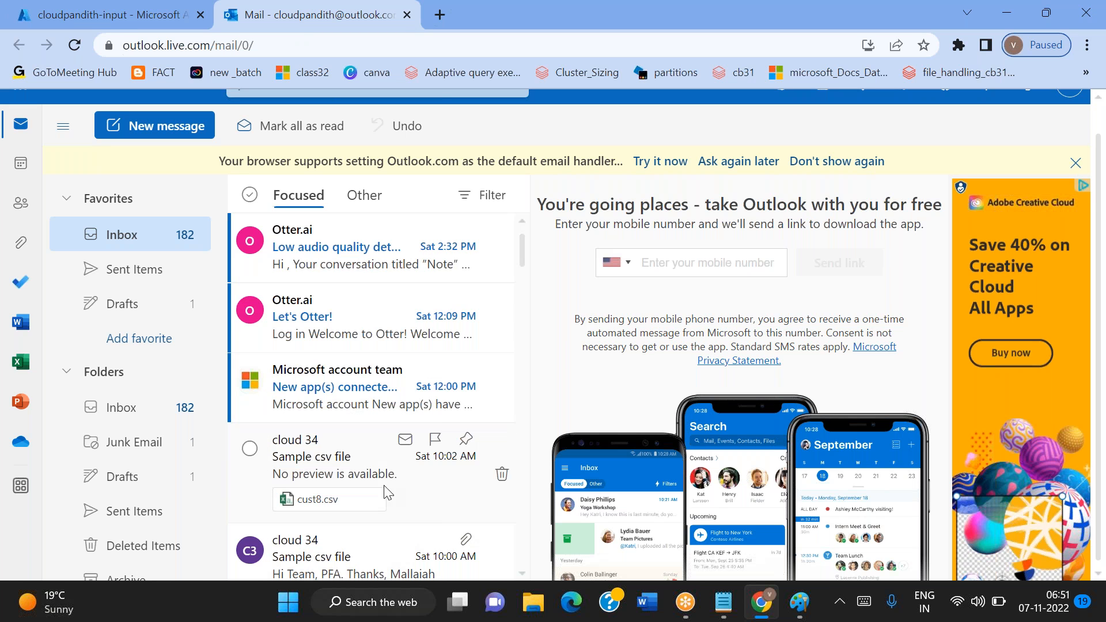
left_click(48, 7)
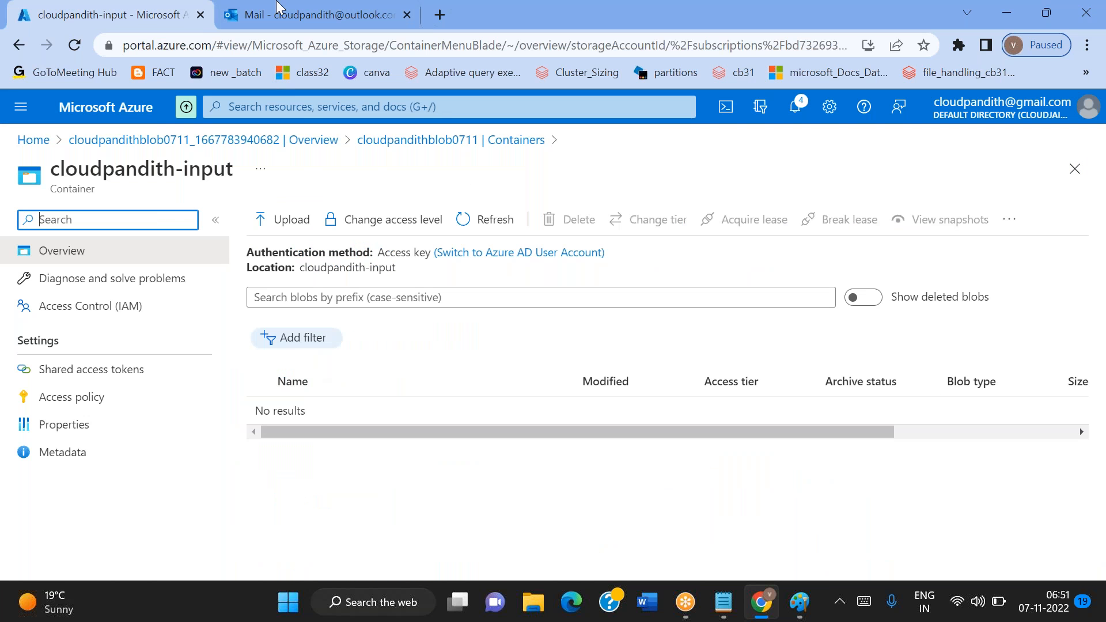
left_click(297, 8)
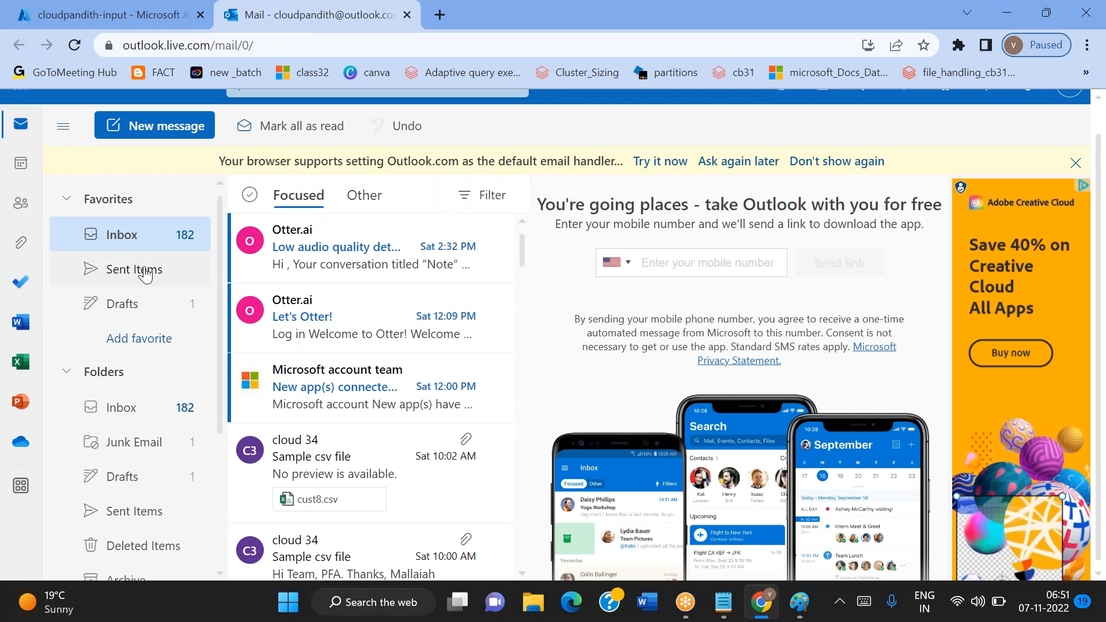
left_click(151, 241)
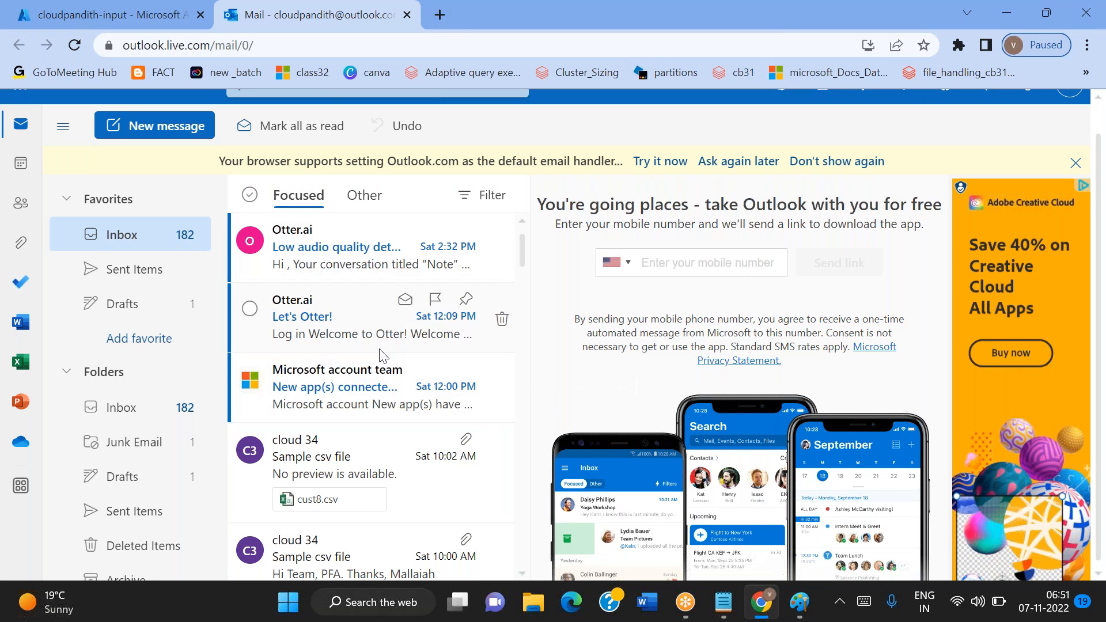
left_click(138, 7)
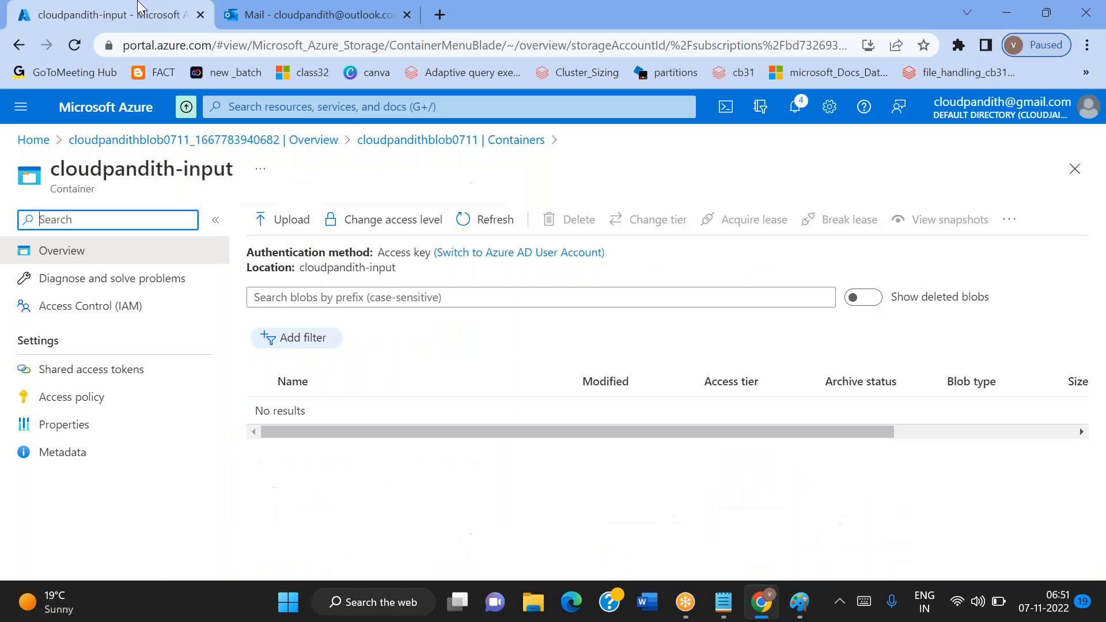
Open the Azure portal in a new browser tab and start creating a logic app
left_click(437, 26)
type("po")
key("Return")
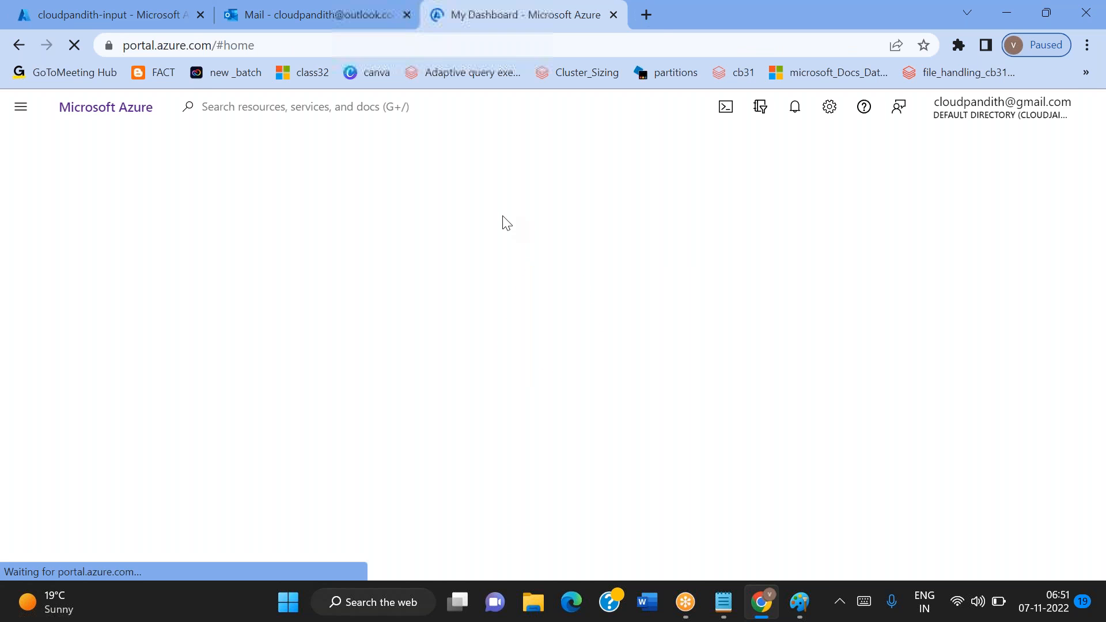
left_click(412, 223)
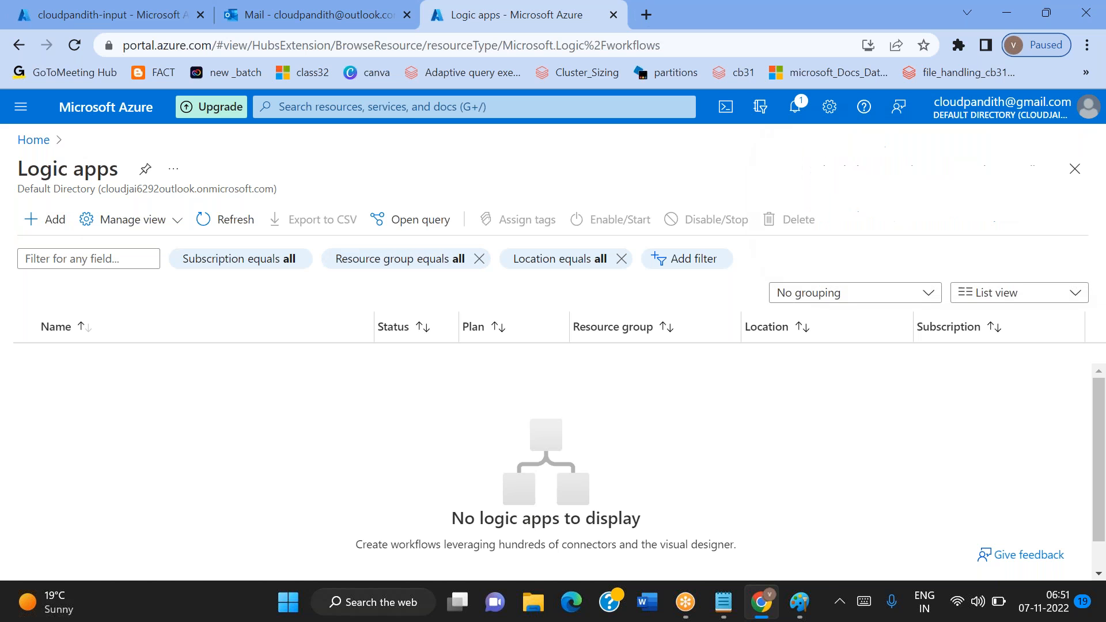
left_click(46, 219)
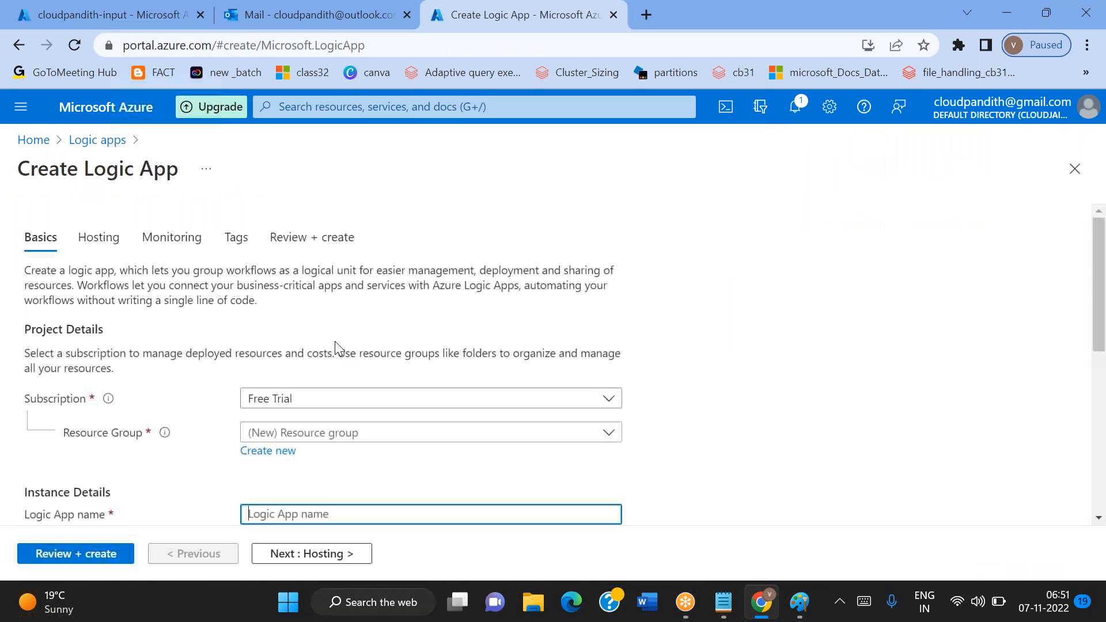
Assign the new logic app to the existing resource group cloudpandith-rg
scroll(336, 347, "down", 3)
scroll(323, 321, "up", 2)
left_click(323, 319)
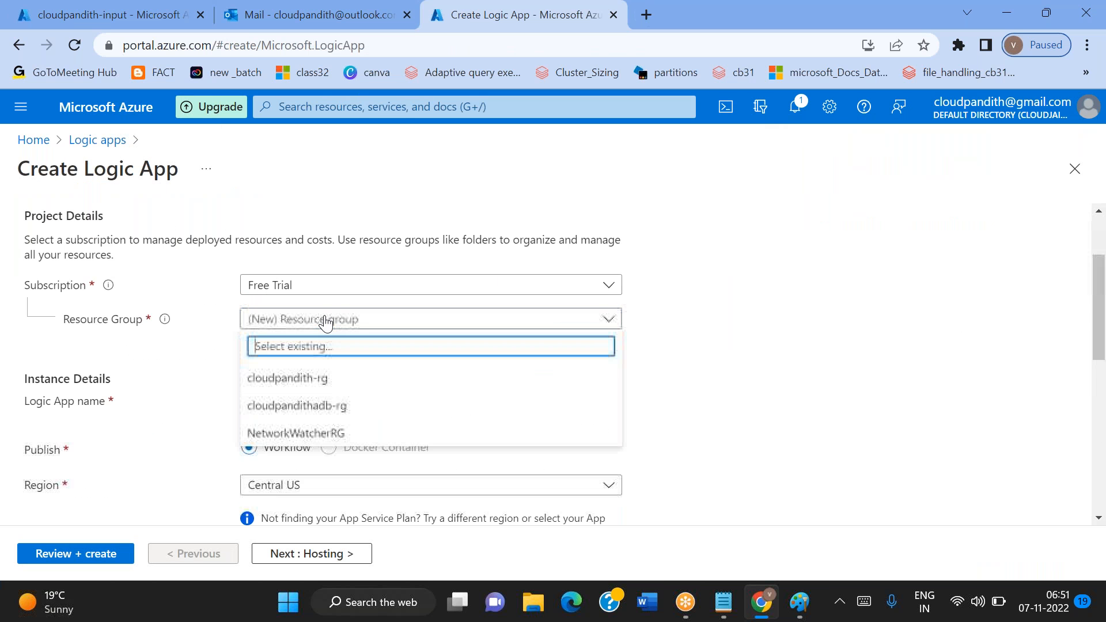
left_click(303, 384)
Name the new logic app cloudpandithlogicapp0711
scroll(282, 346, "down", 1)
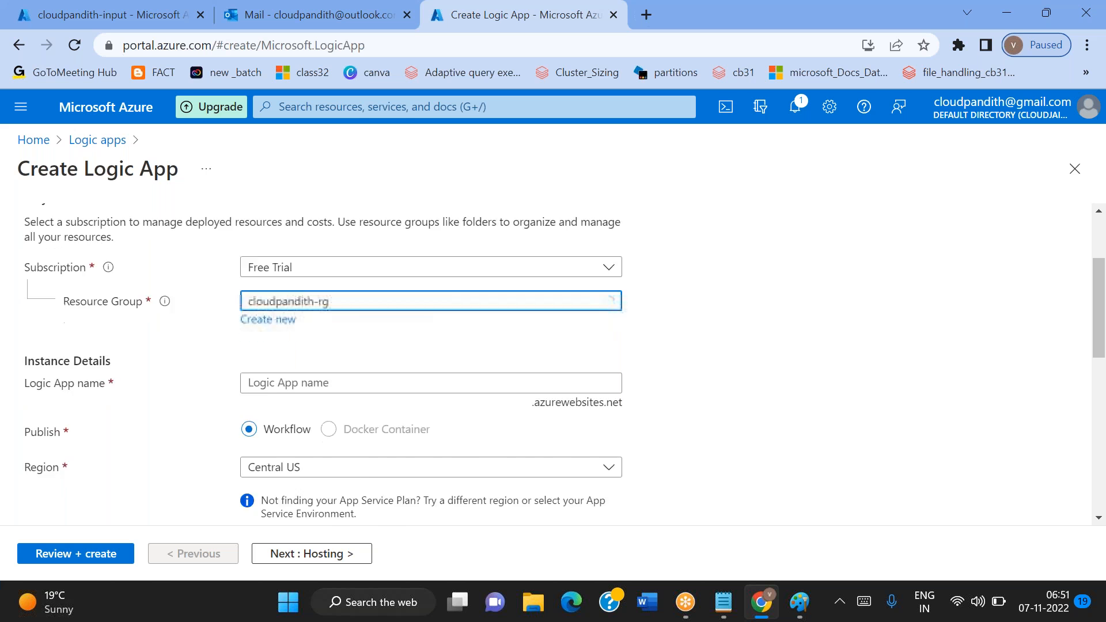
left_click(269, 325)
type("cl")
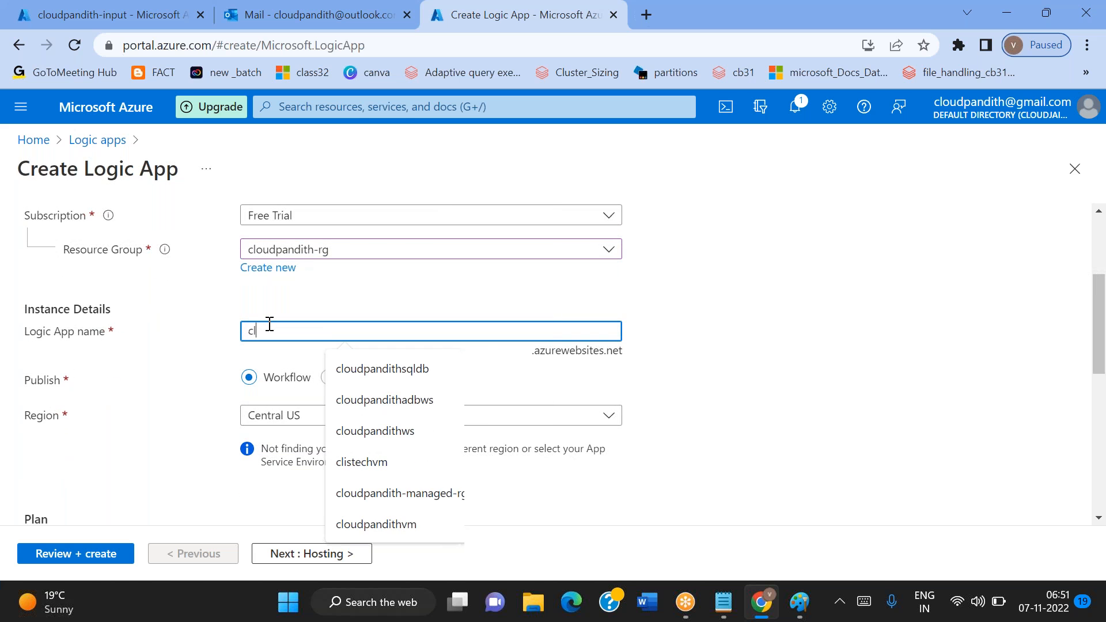
type("oudpandithlogca")
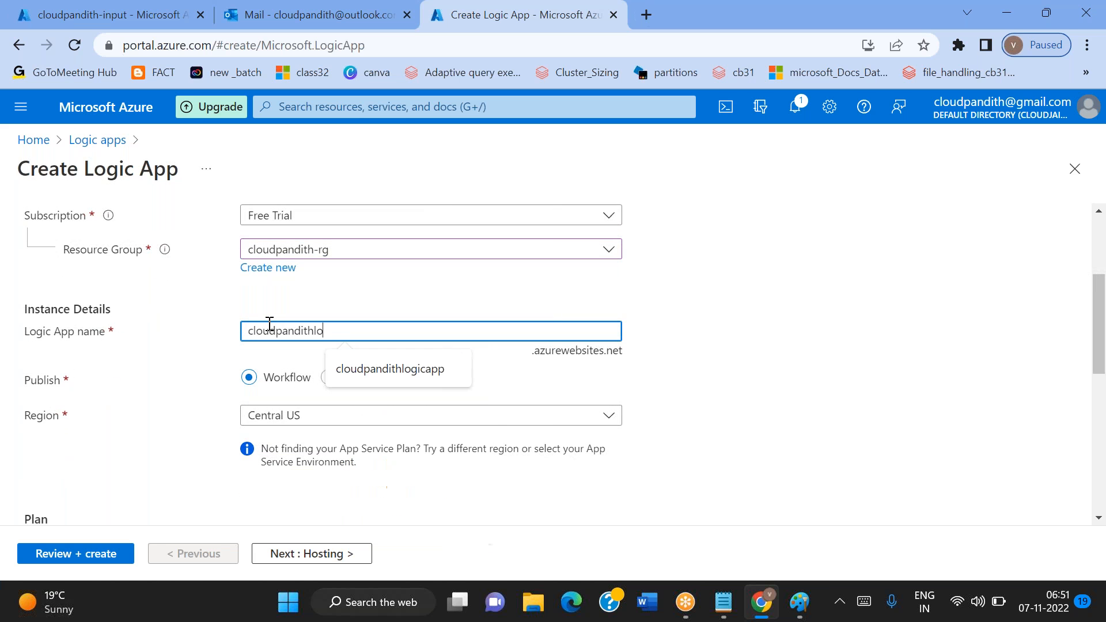
key("BackSpace")
type("icapp0711")
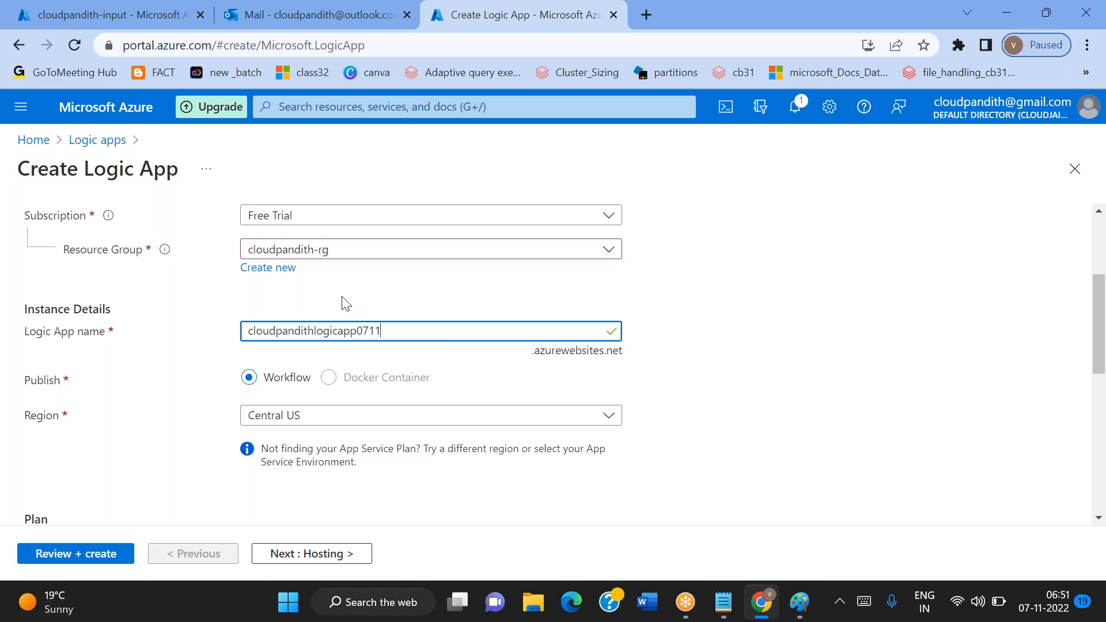
left_click(346, 304)
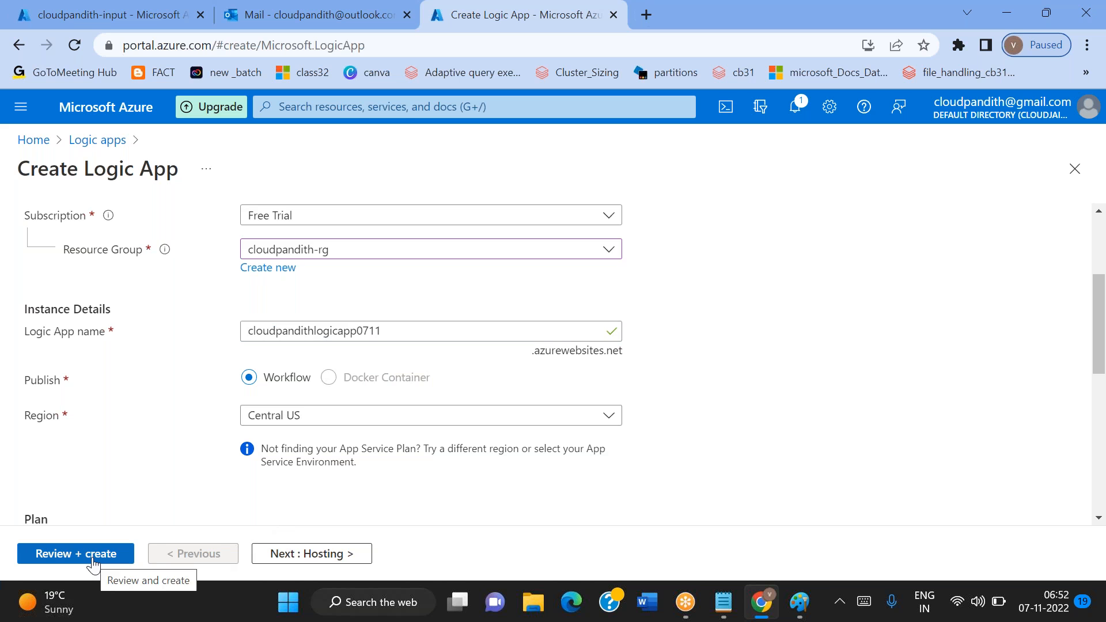
Choose the Consumption plan type for the logic app and proceed to the configuration review
scroll(338, 346, "up", 3)
scroll(339, 345, "down", 4)
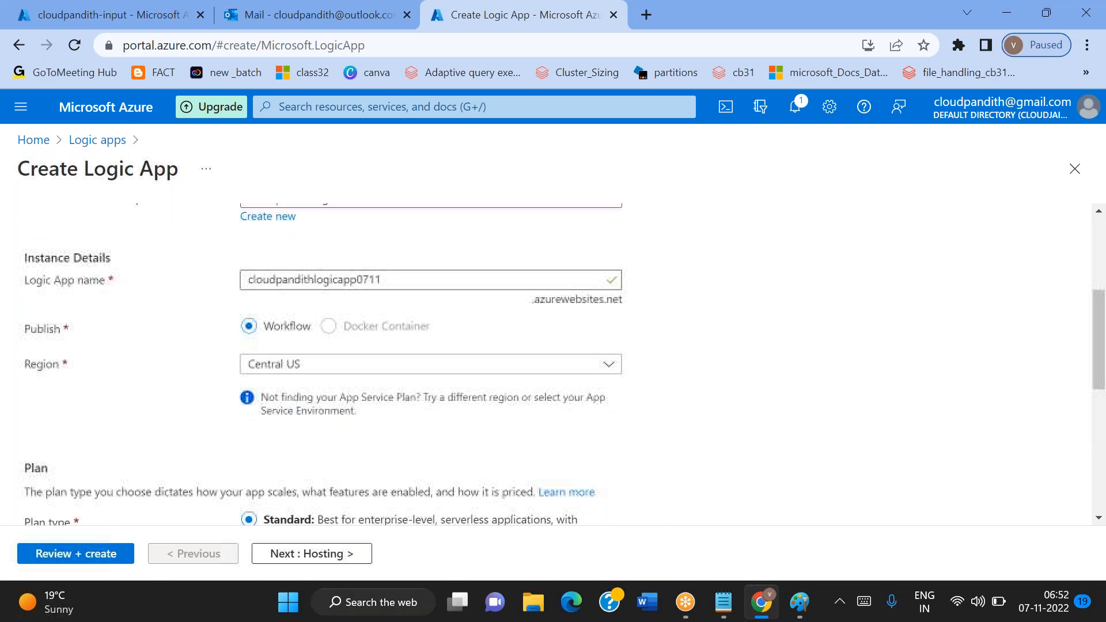
scroll(339, 346, "down", 2)
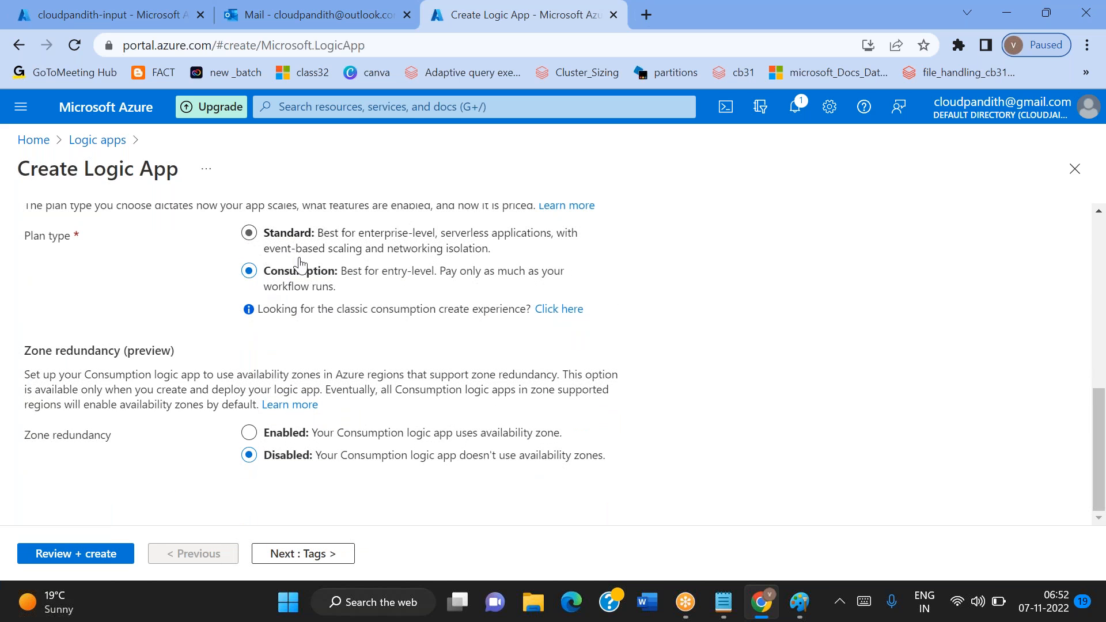
left_click(68, 560)
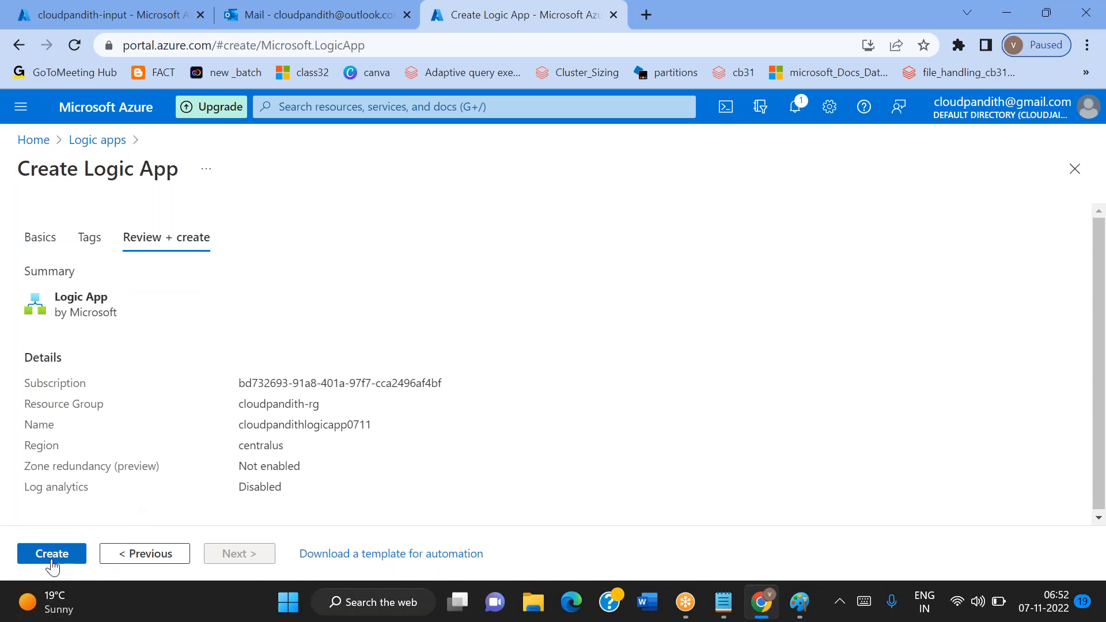
Create the logic app with the reviewed settings and go to the resource once its deployment completes
left_click(52, 560)
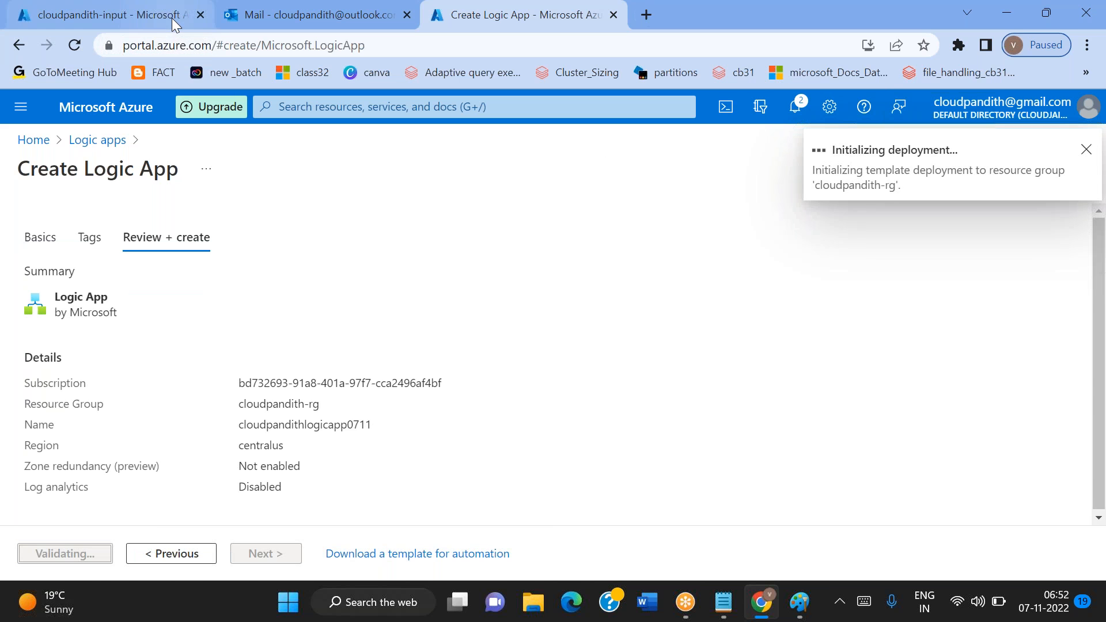
left_click(109, 7)
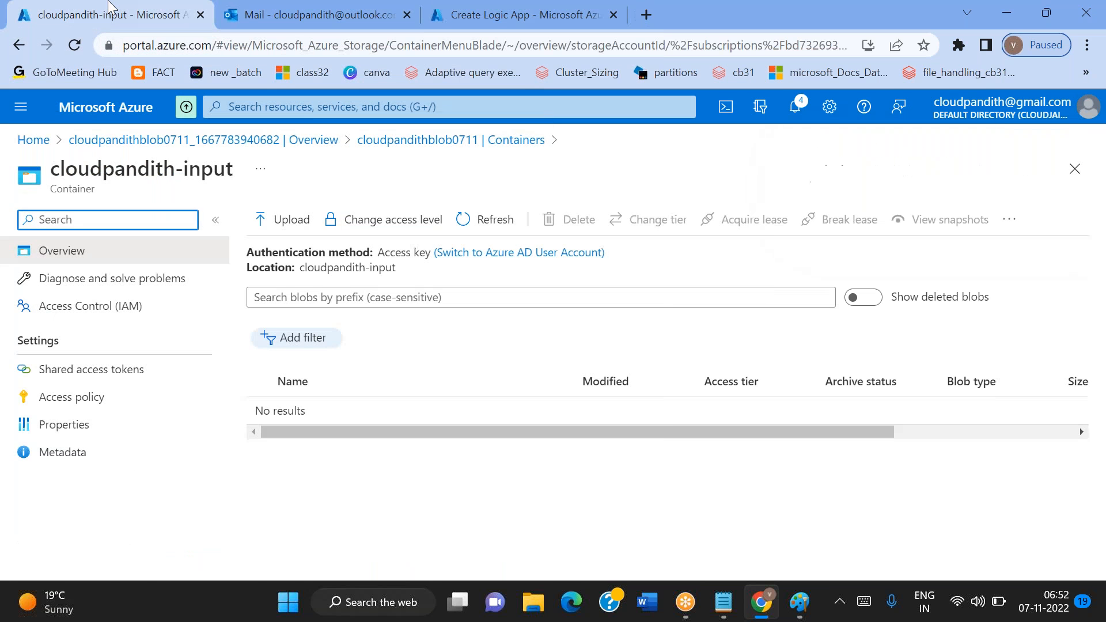
left_click(290, 8)
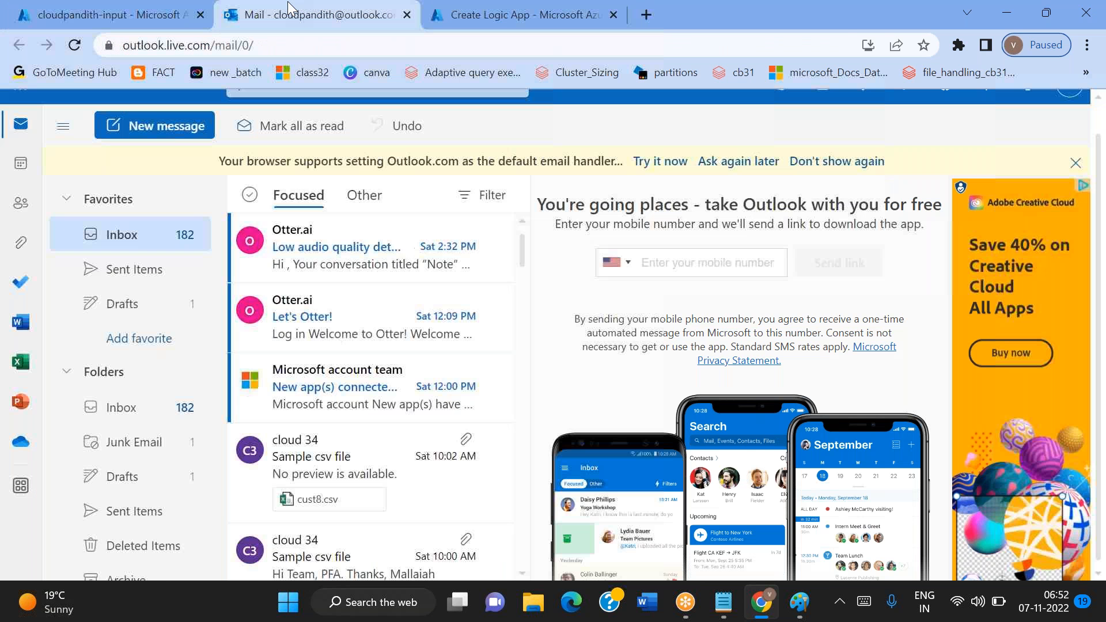
left_click(464, 28)
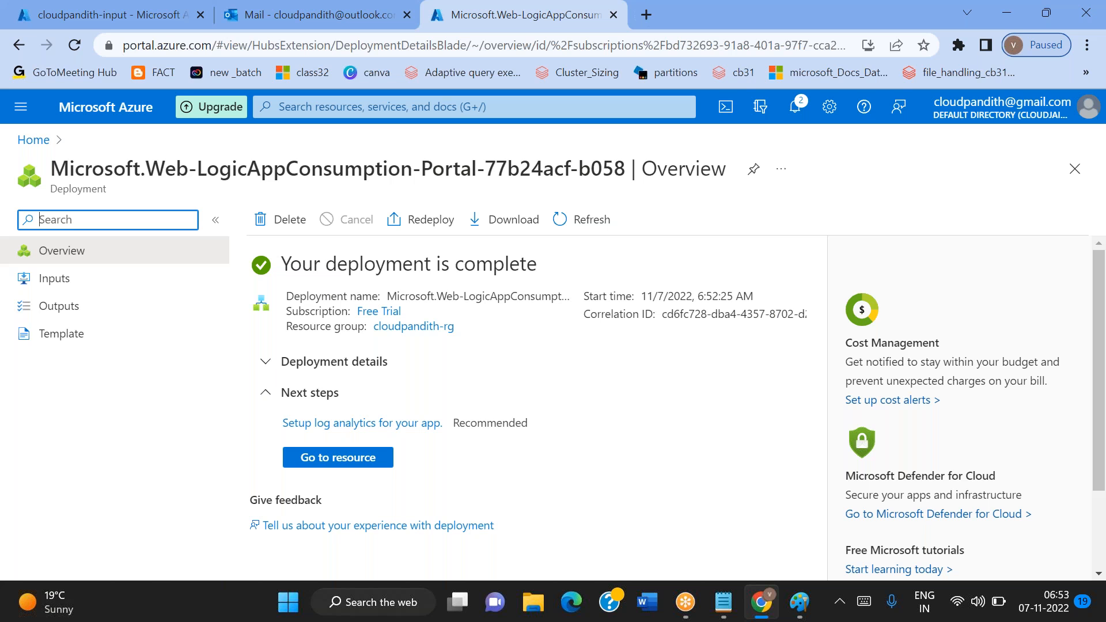
left_click(324, 457)
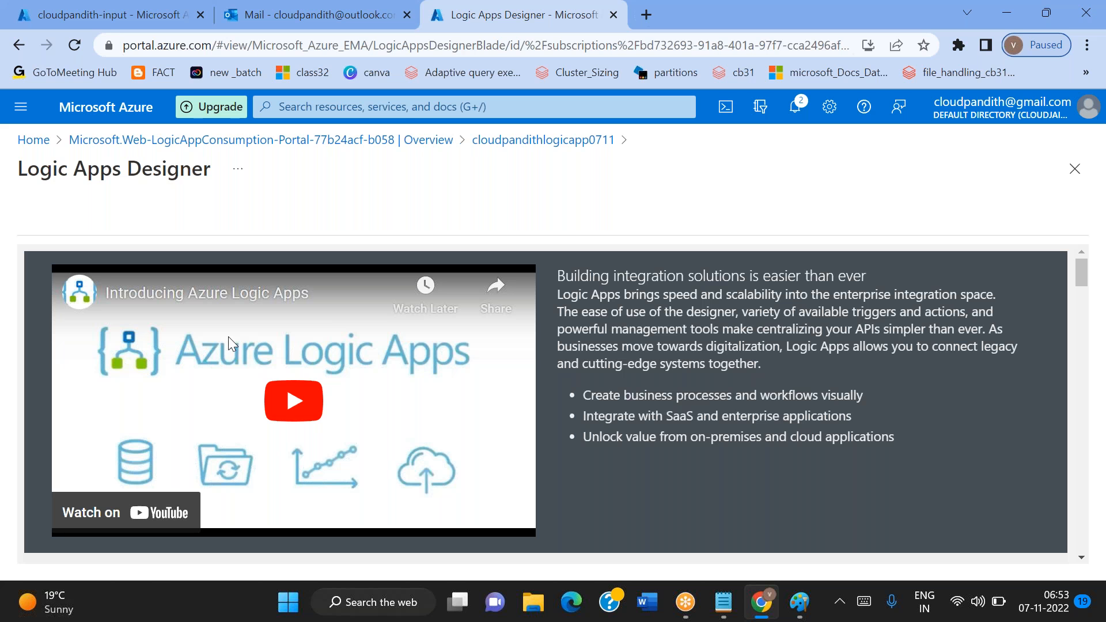
scroll(339, 356, "down", 5)
scroll(341, 362, "down", 2)
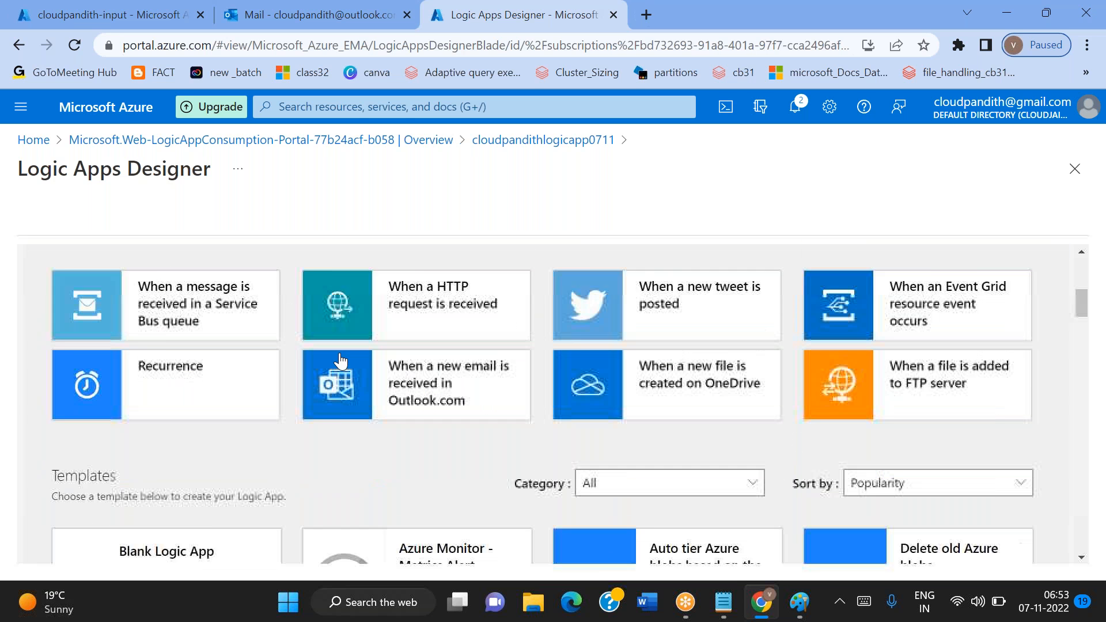
scroll(341, 362, "up", 1)
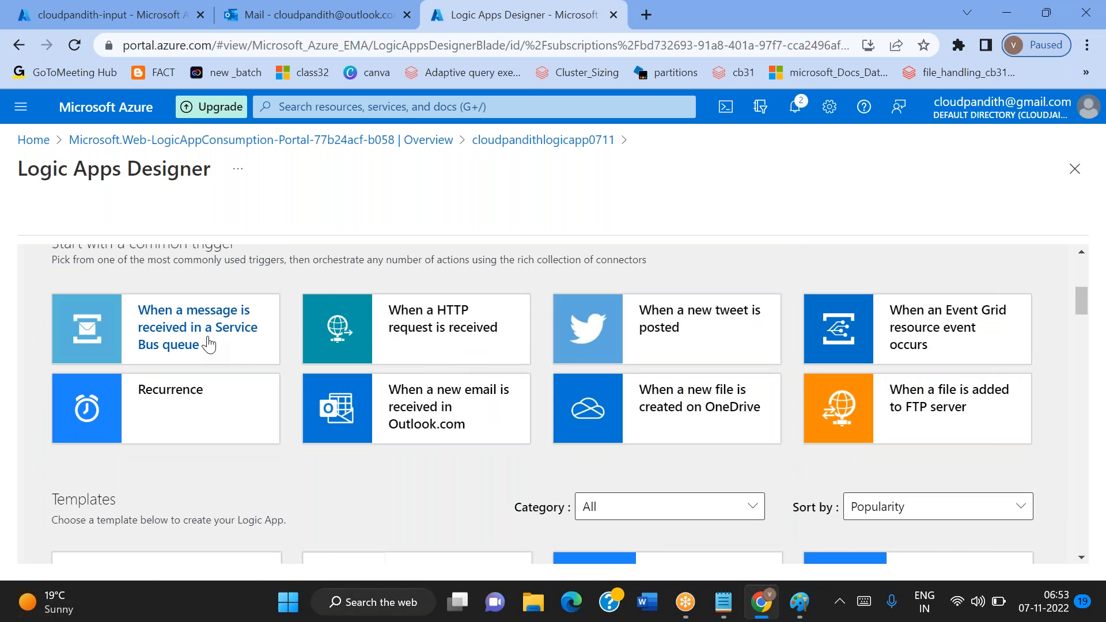
scroll(476, 493, "down", 2)
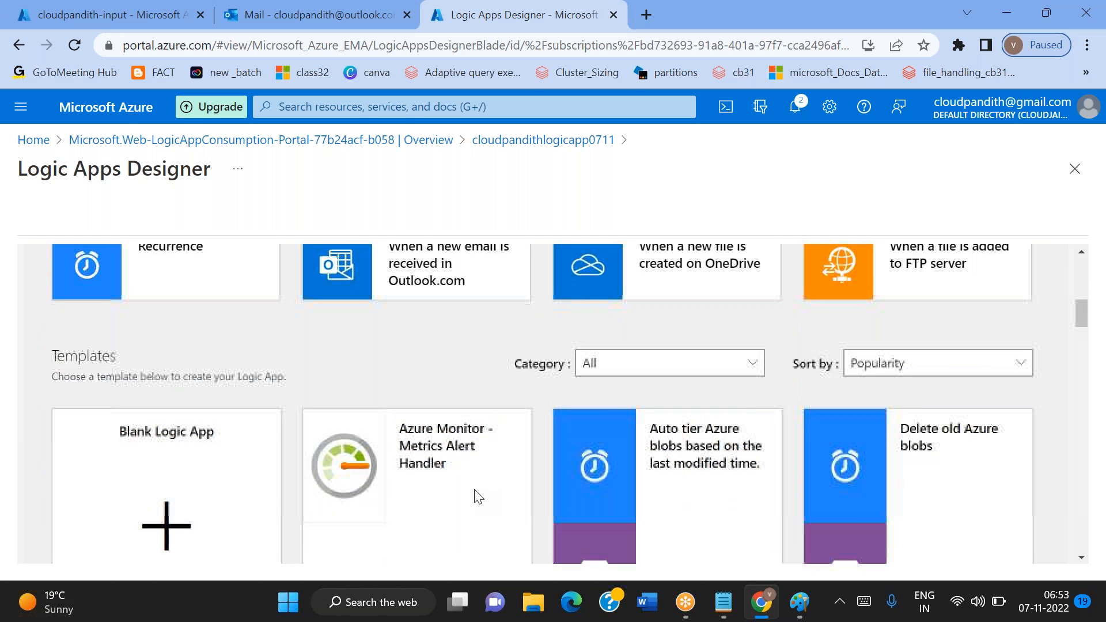
scroll(476, 497, "down", 3)
scroll(476, 496, "down", 3)
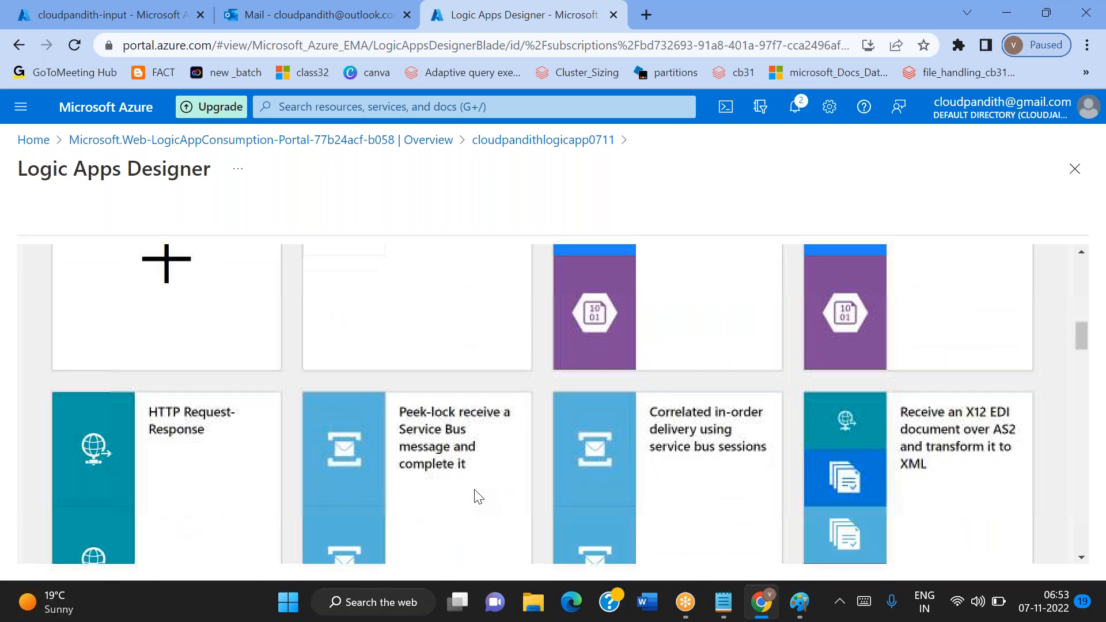
scroll(476, 497, "up", 3)
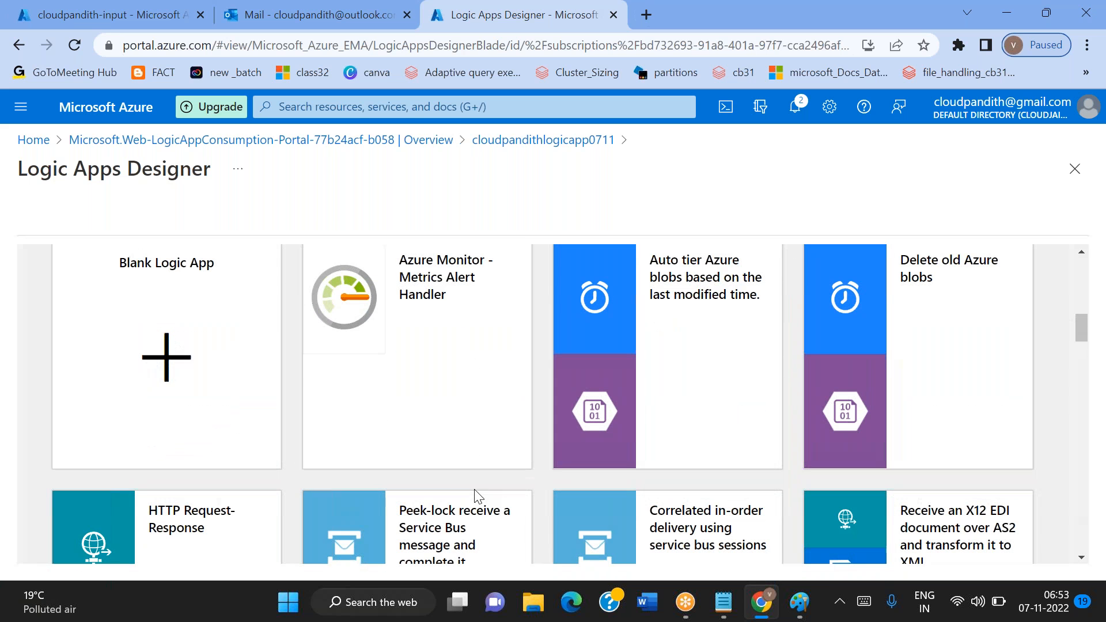
left_click(174, 393)
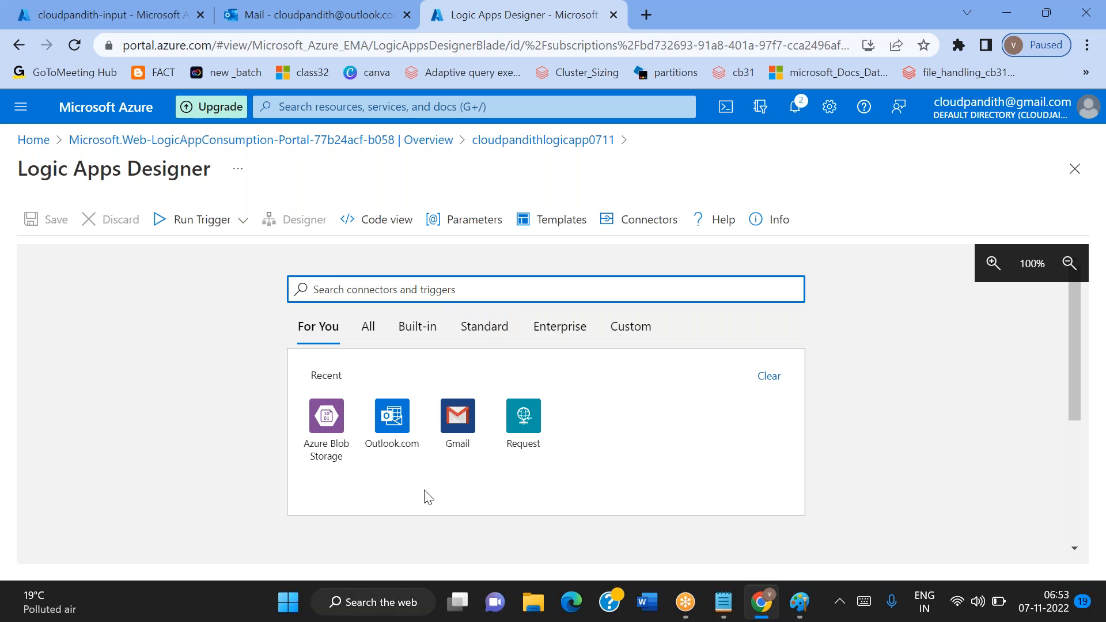
left_click(285, 8)
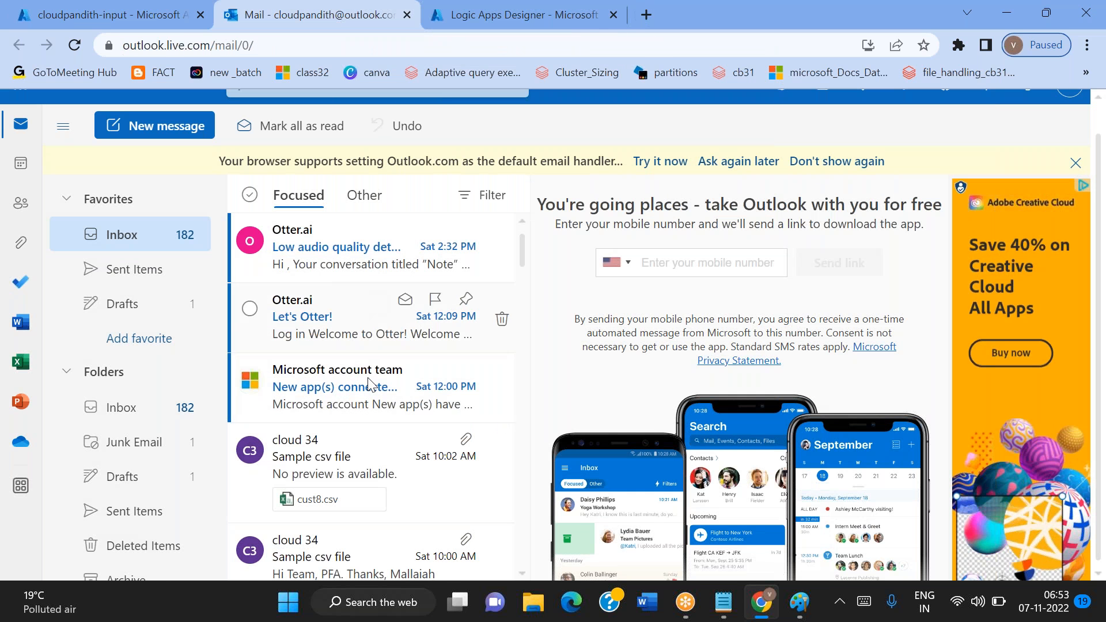
left_click(453, 25)
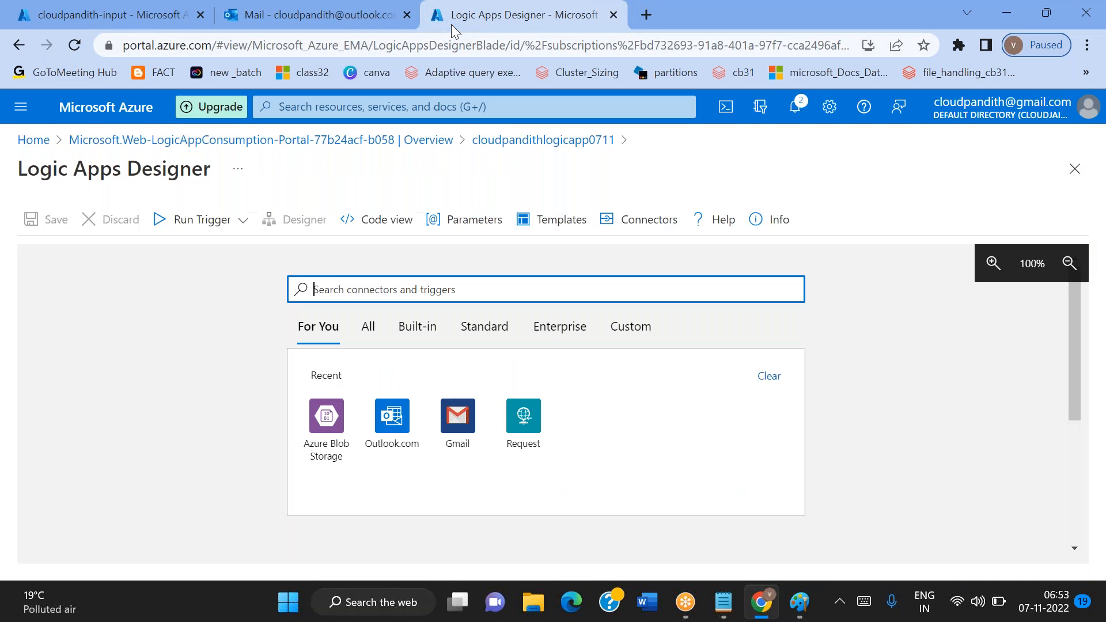
left_click(399, 428)
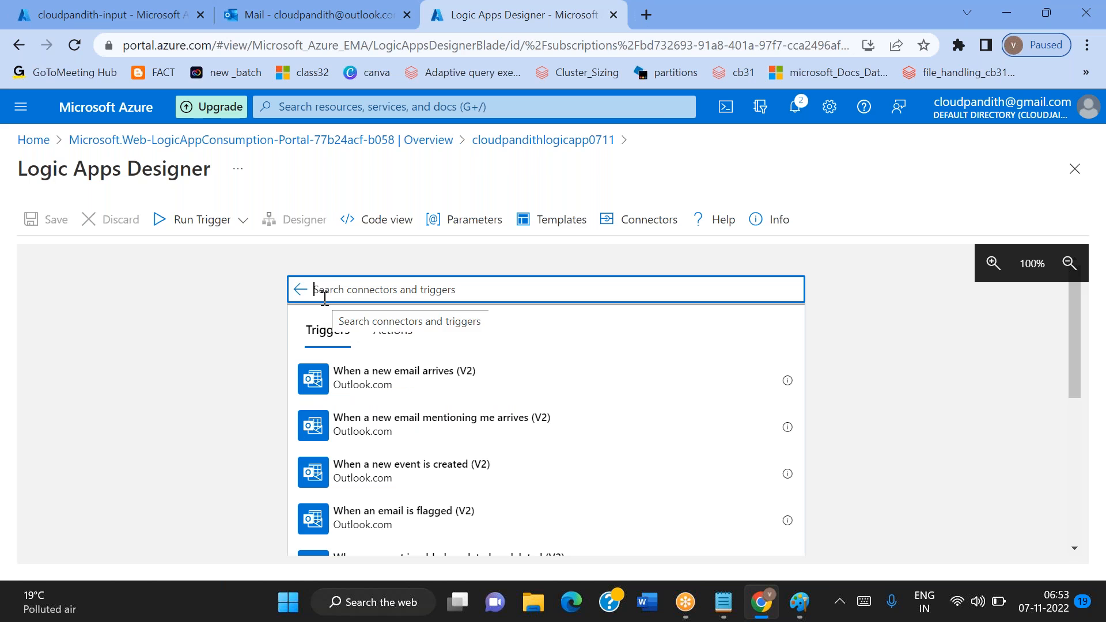
Open the designer from the cloudpandithlogicapp0711 resource page and start with the Blank Logic App template
left_click(570, 144)
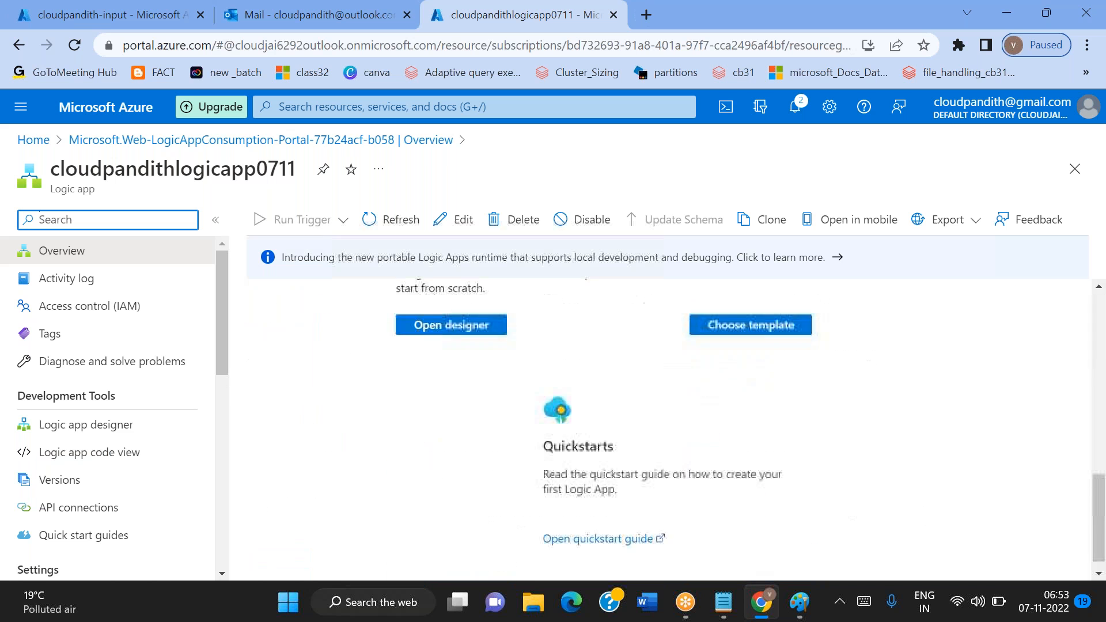
left_click(102, 428)
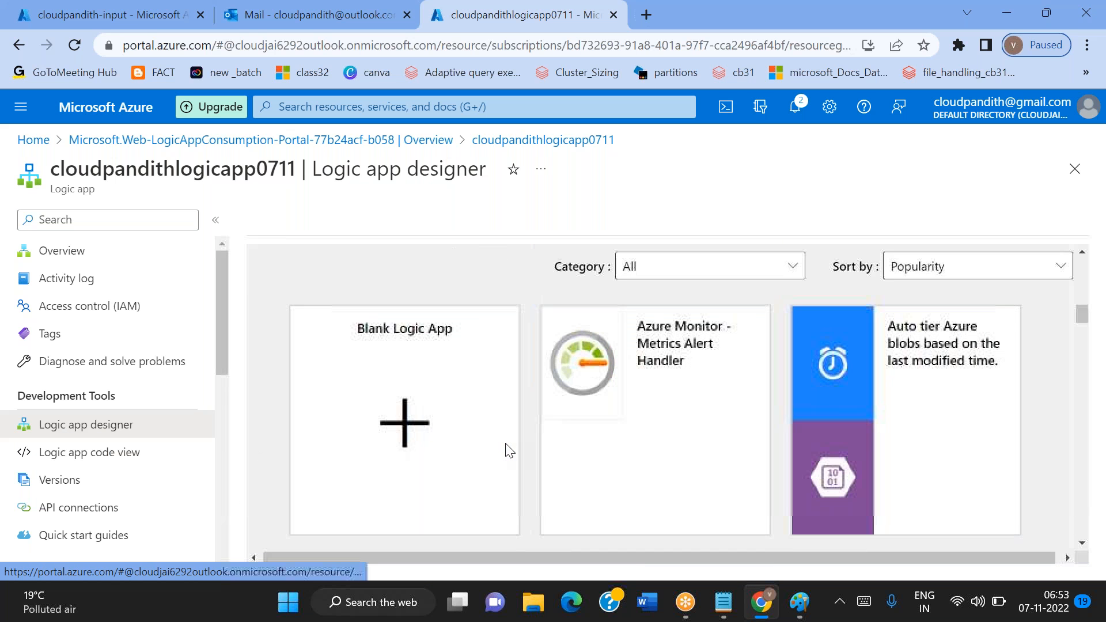
left_click(407, 436)
Search the connectors for outlook.com and add the Outlook.com trigger "When a new email arrives (V2)"
left_click(468, 289)
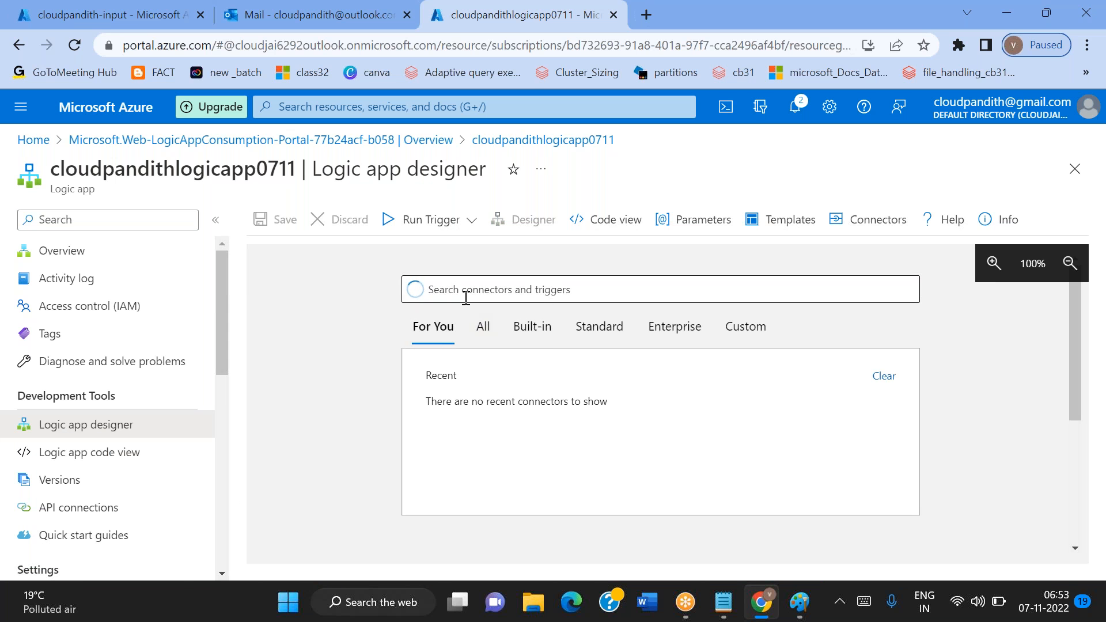
type("outlook.com")
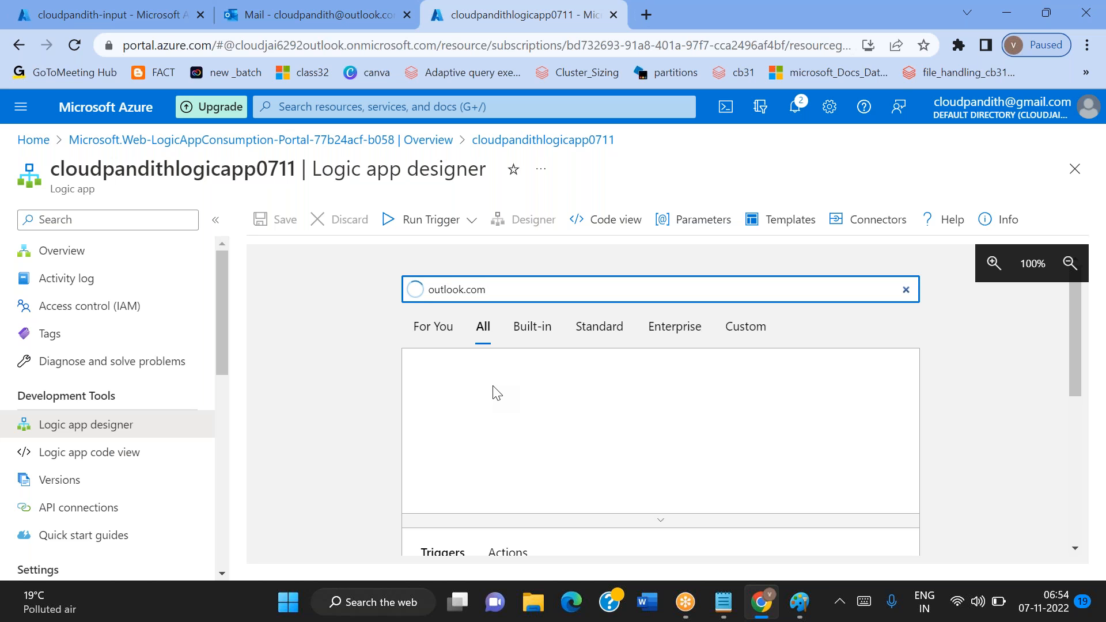
scroll(494, 386, "down", 1)
scroll(493, 387, "up", 1)
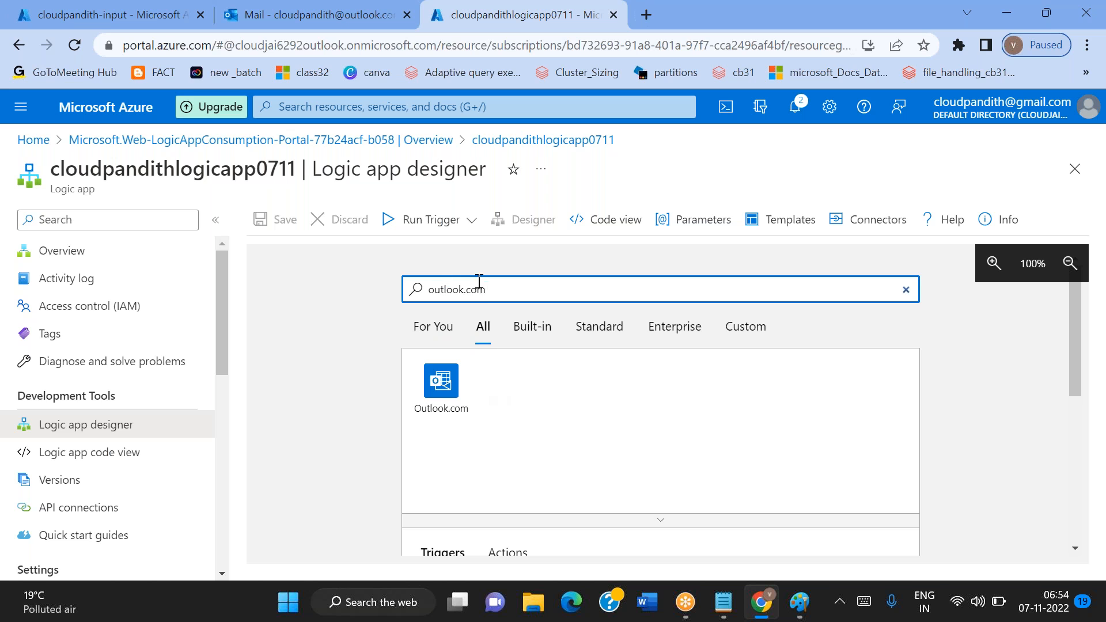
left_click(445, 389)
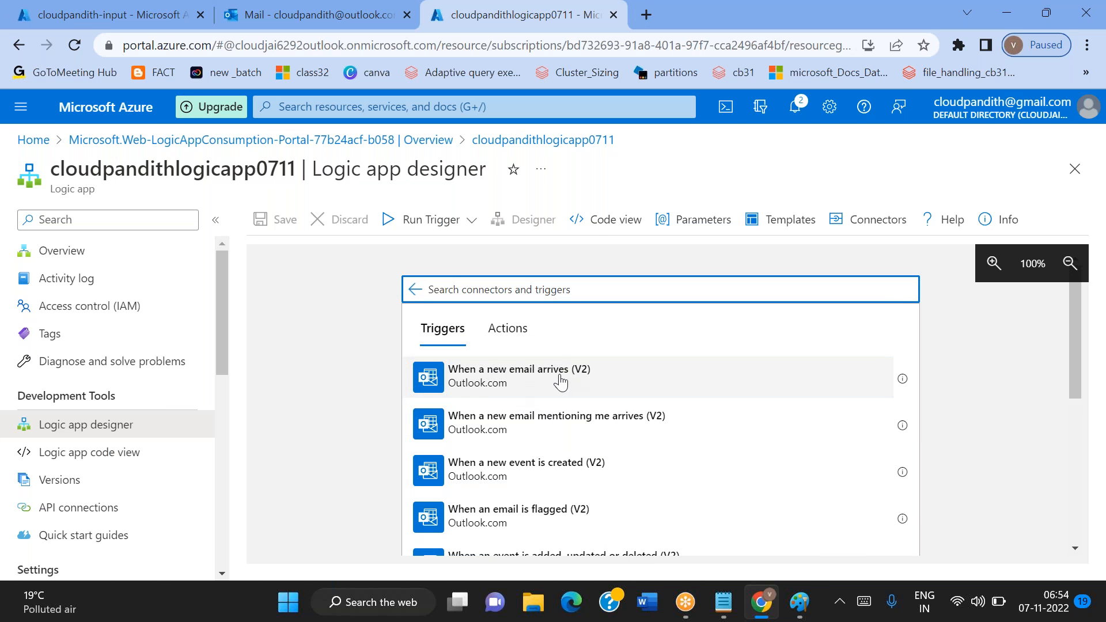
left_click(511, 397)
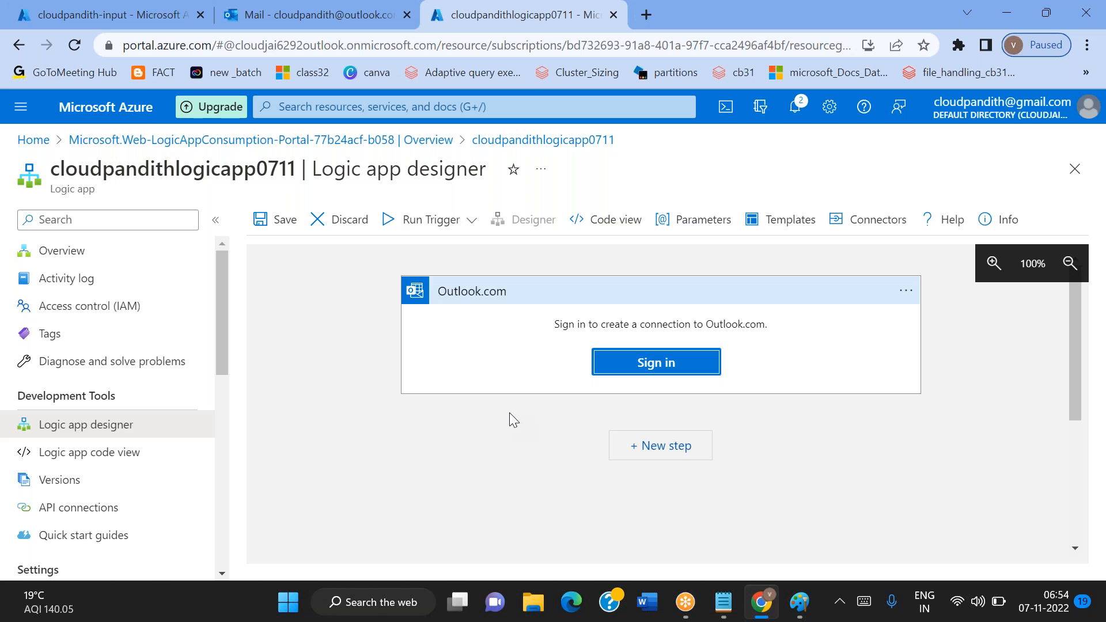
Sign in to the Outlook.com connection with the mailbox's Microsoft account and grant Azure Logic Apps the requested permissions
left_click(673, 365)
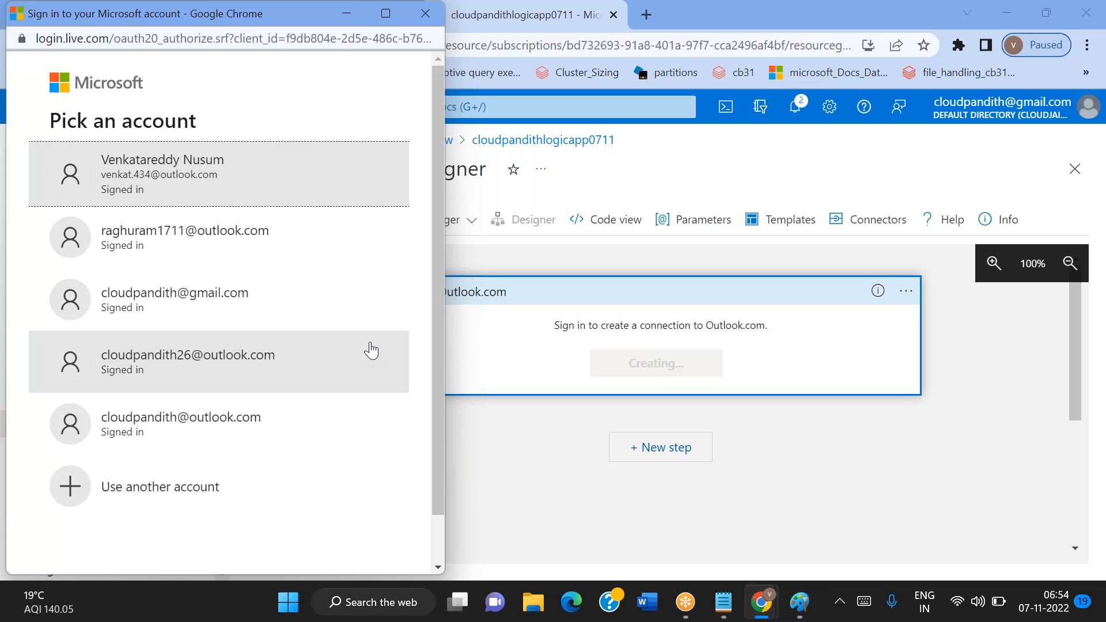
left_click(172, 448)
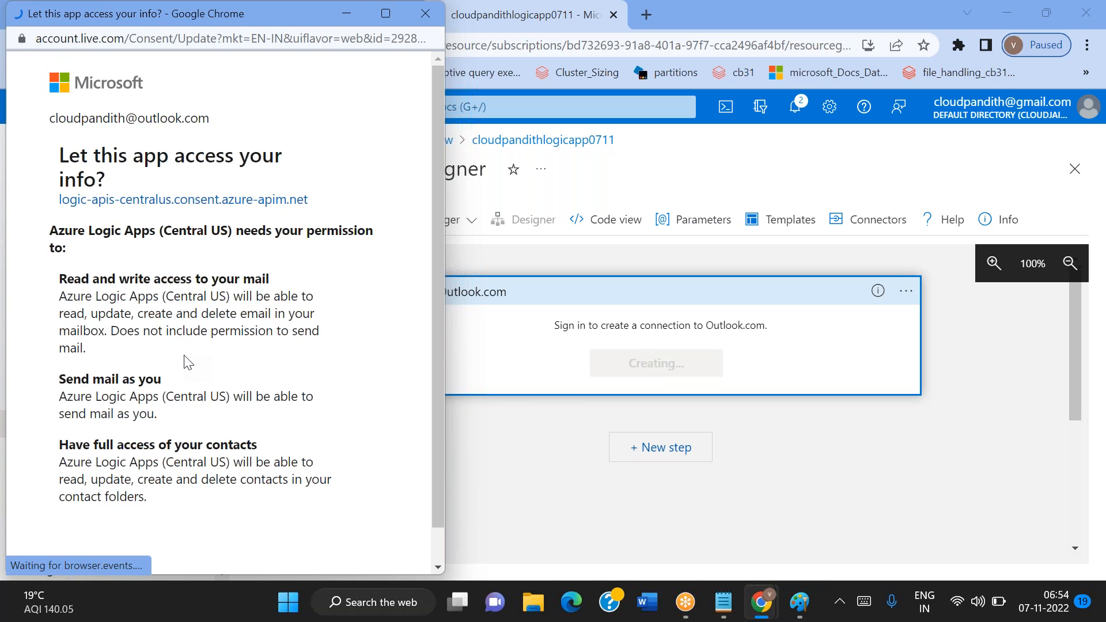
scroll(119, 144, "down", 3)
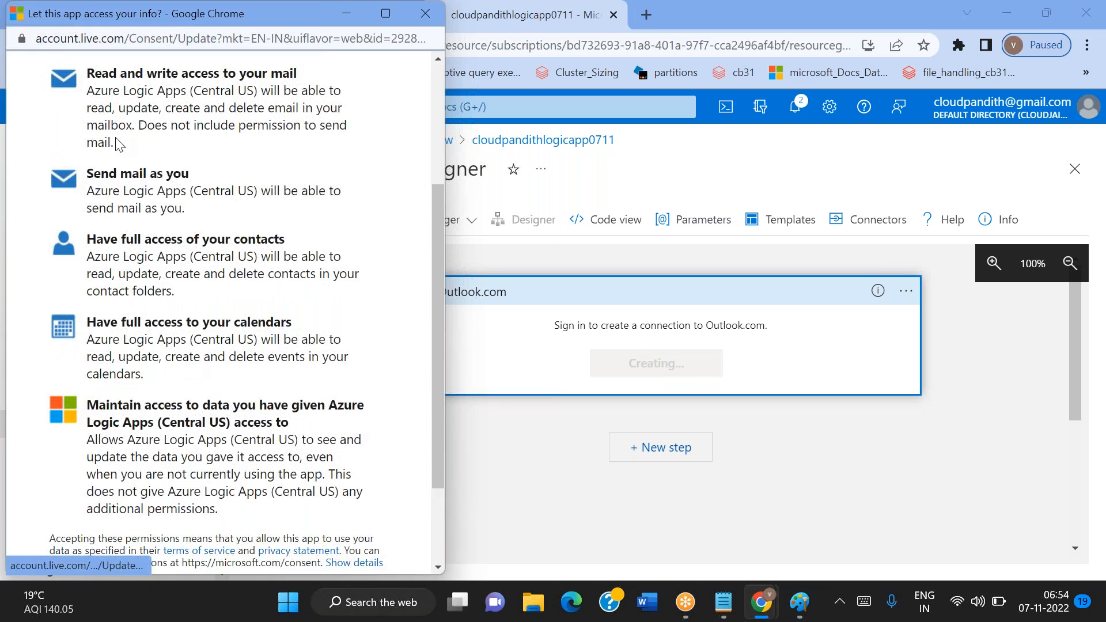
scroll(118, 144, "down", 2)
left_click(354, 484)
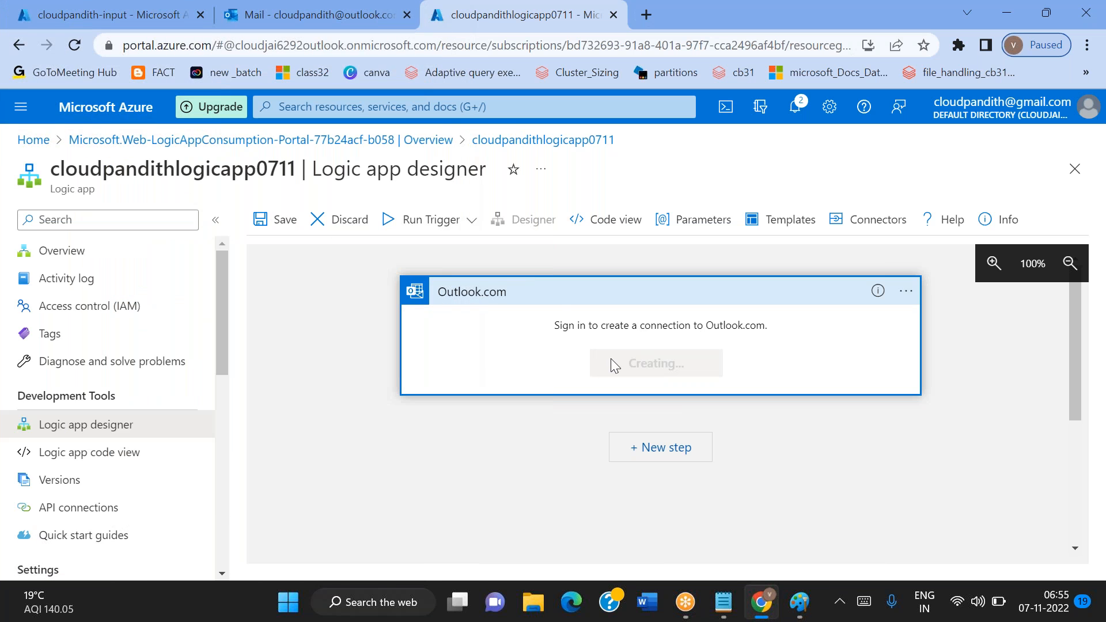
Read the newest Microsoft account team mail in the Outlook inbox and return to the logic app designer
left_click(270, 8)
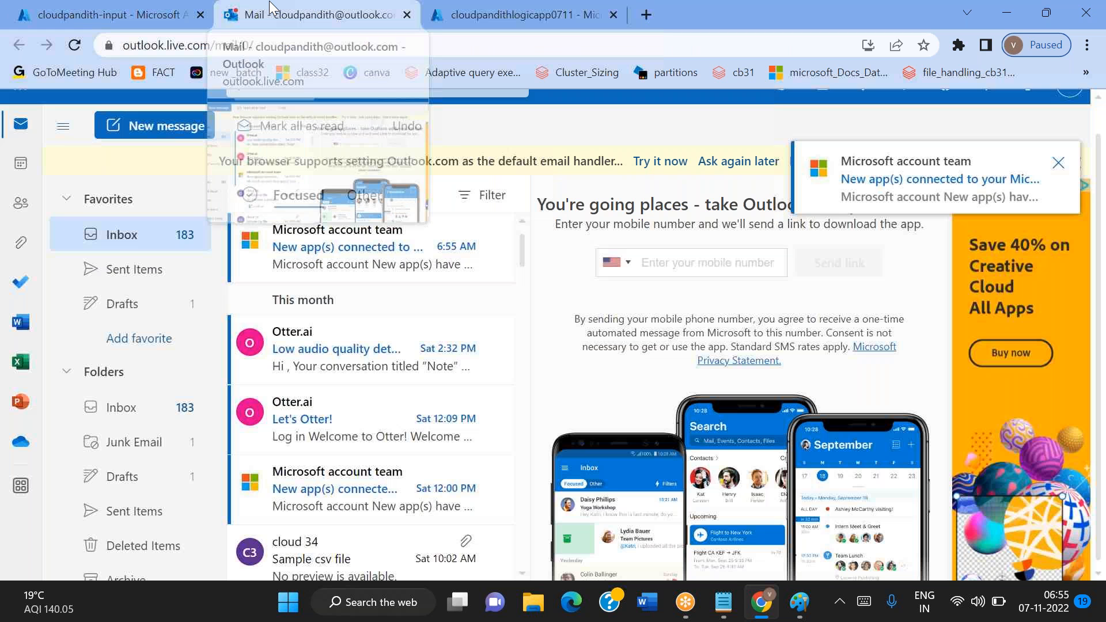
left_click(323, 231)
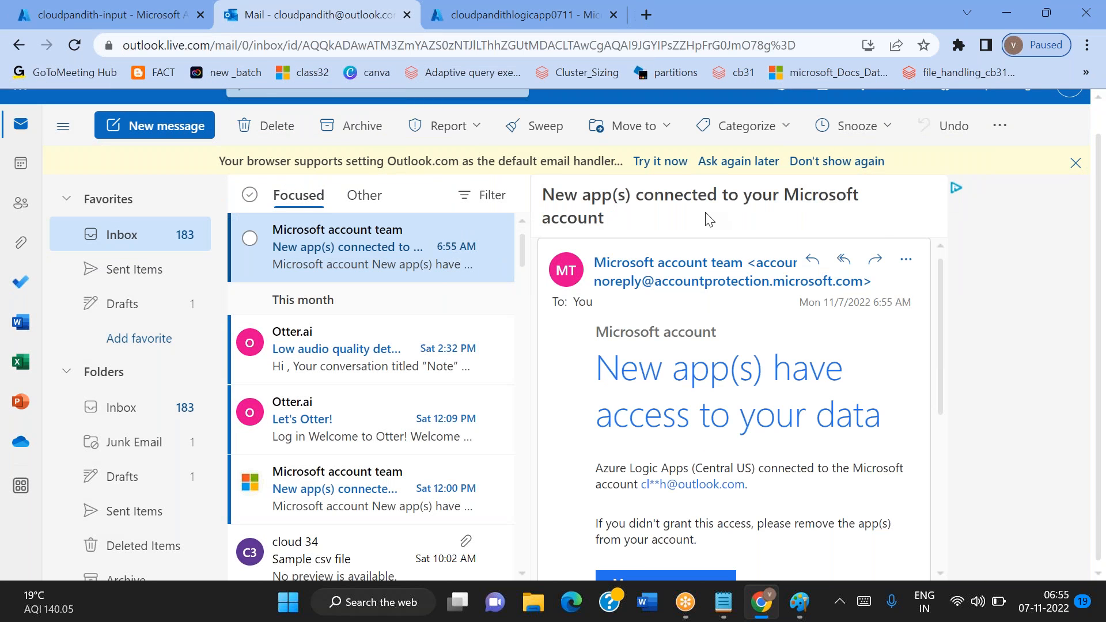
left_click(494, 26)
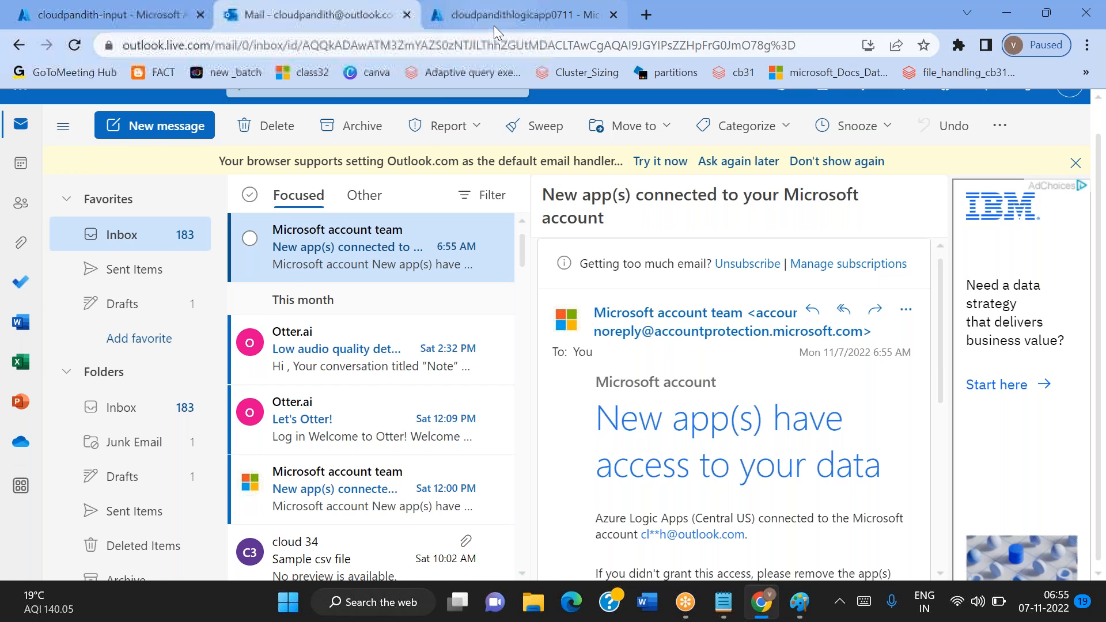
Keep the email trigger's Importance at Any and set Only with Attachments to Yes
scroll(704, 441, "down", 2)
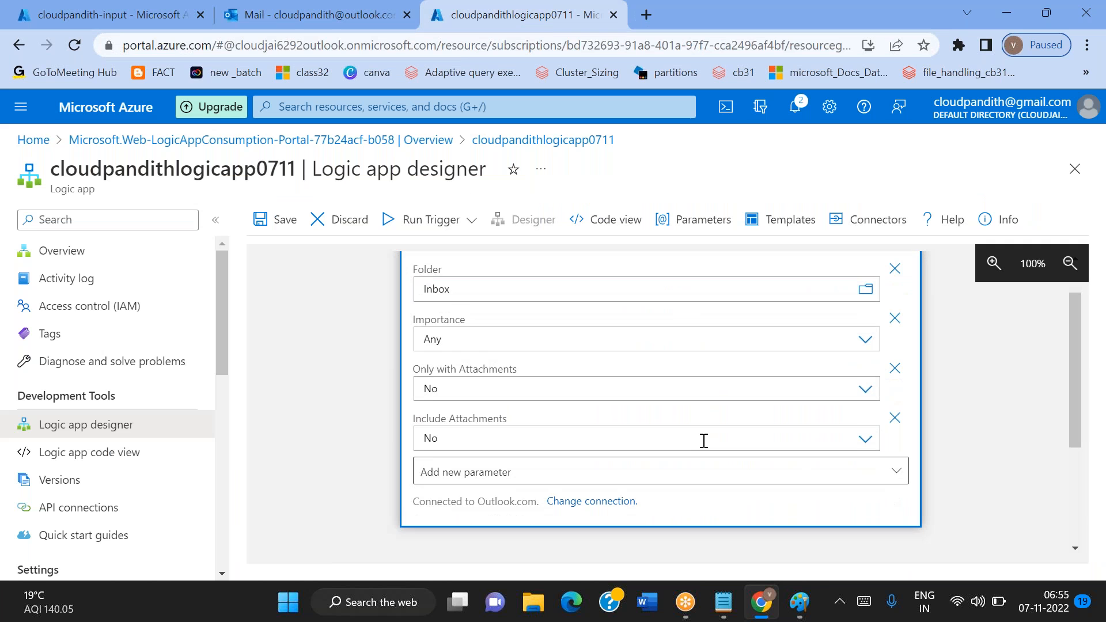
scroll(705, 441, "up", 1)
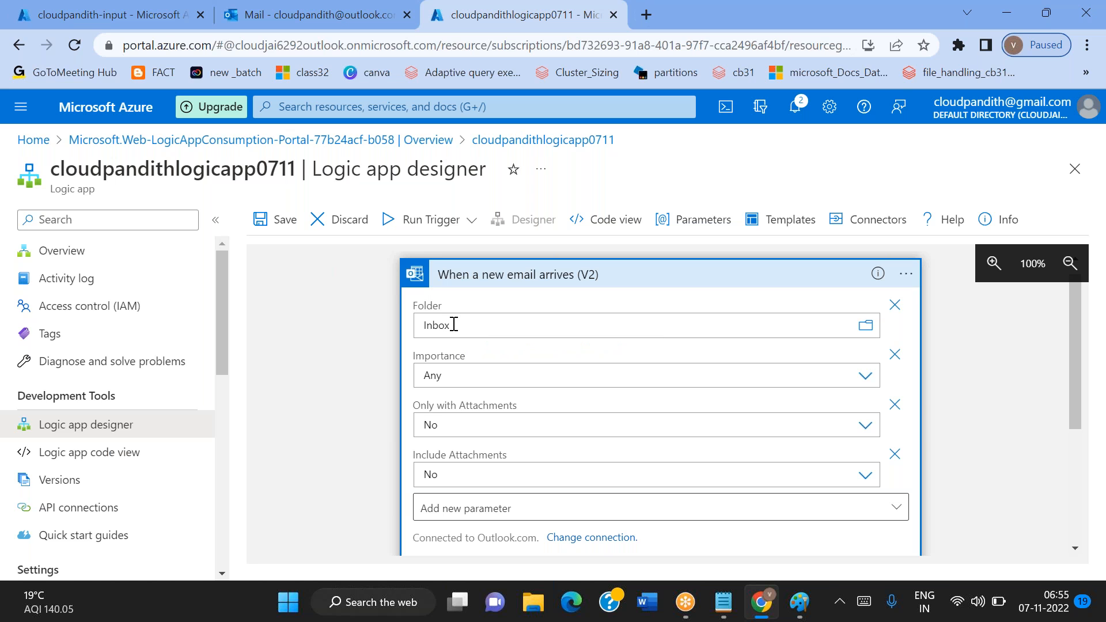
left_click(469, 377)
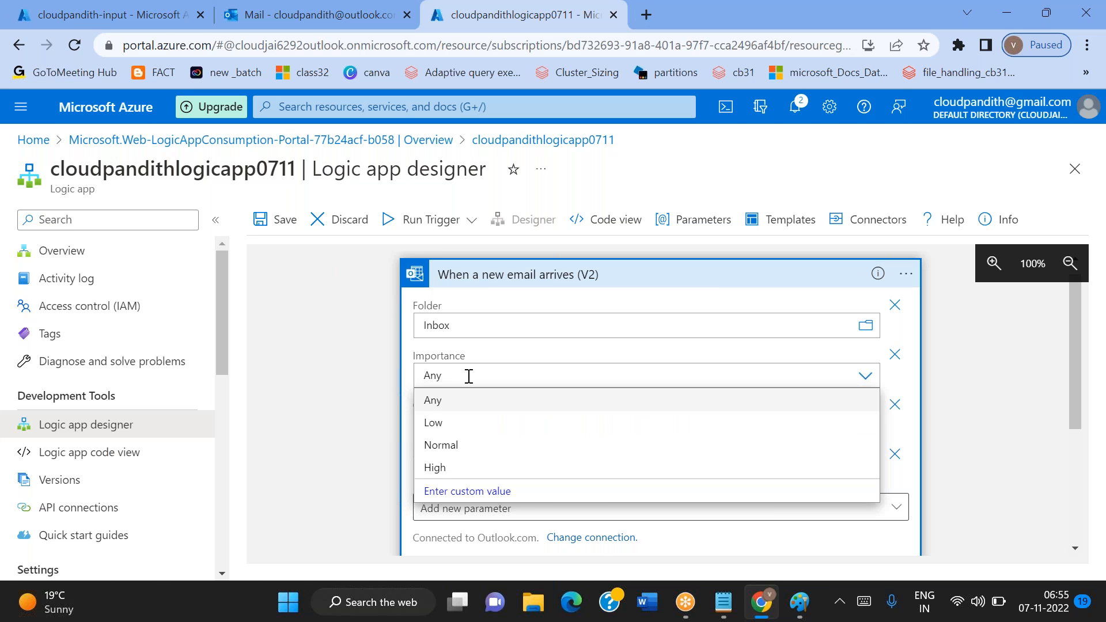
left_click(367, 364)
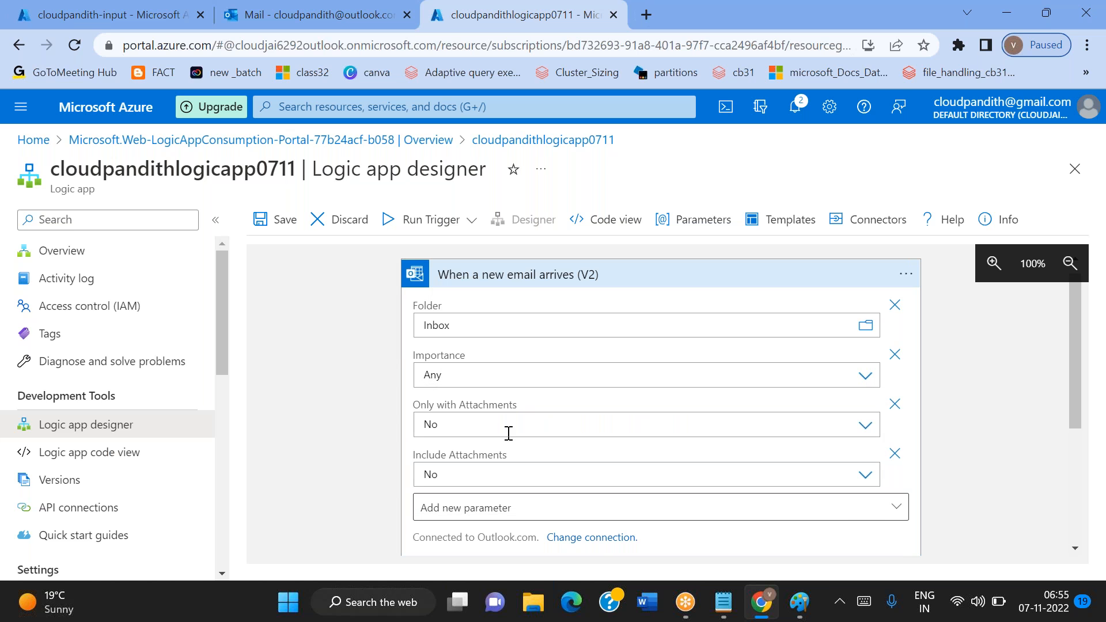
left_click(462, 427)
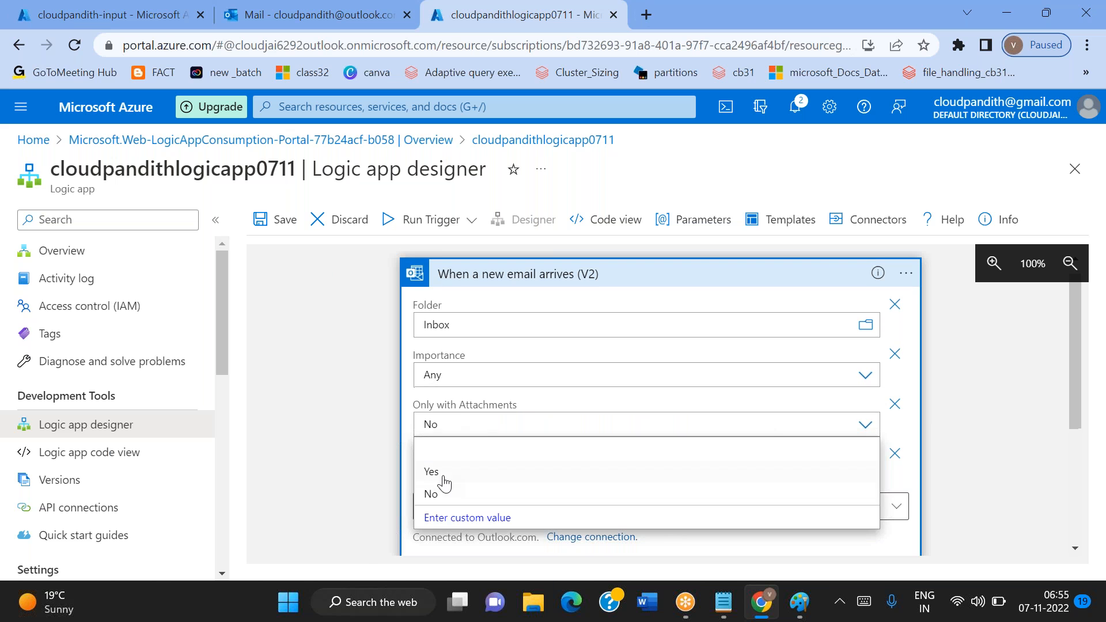
left_click(444, 481)
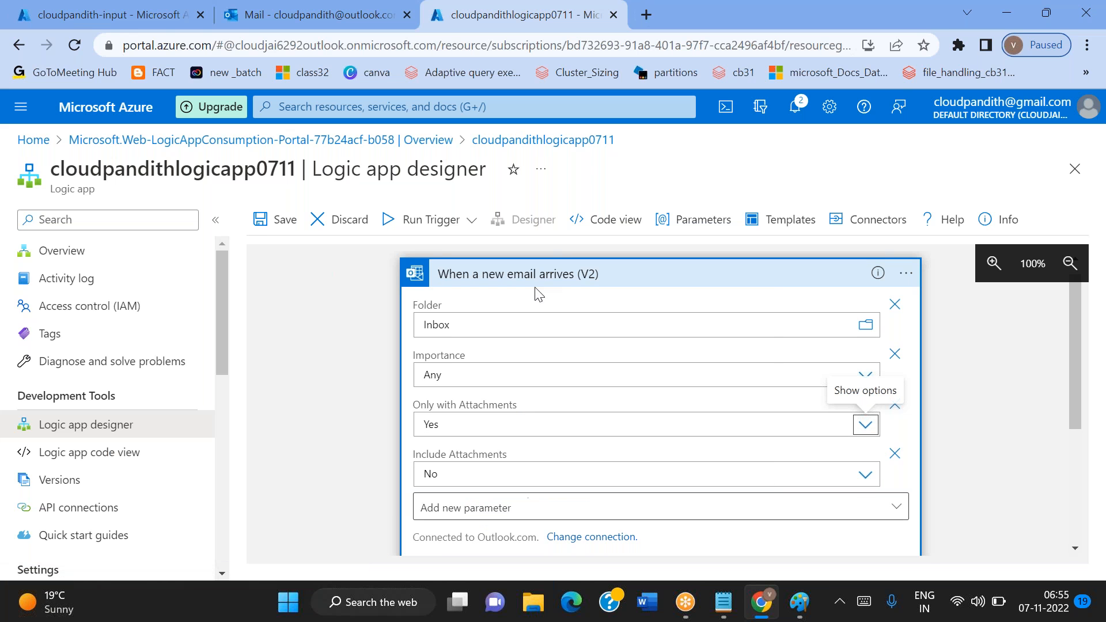
scroll(548, 414, "down", 1)
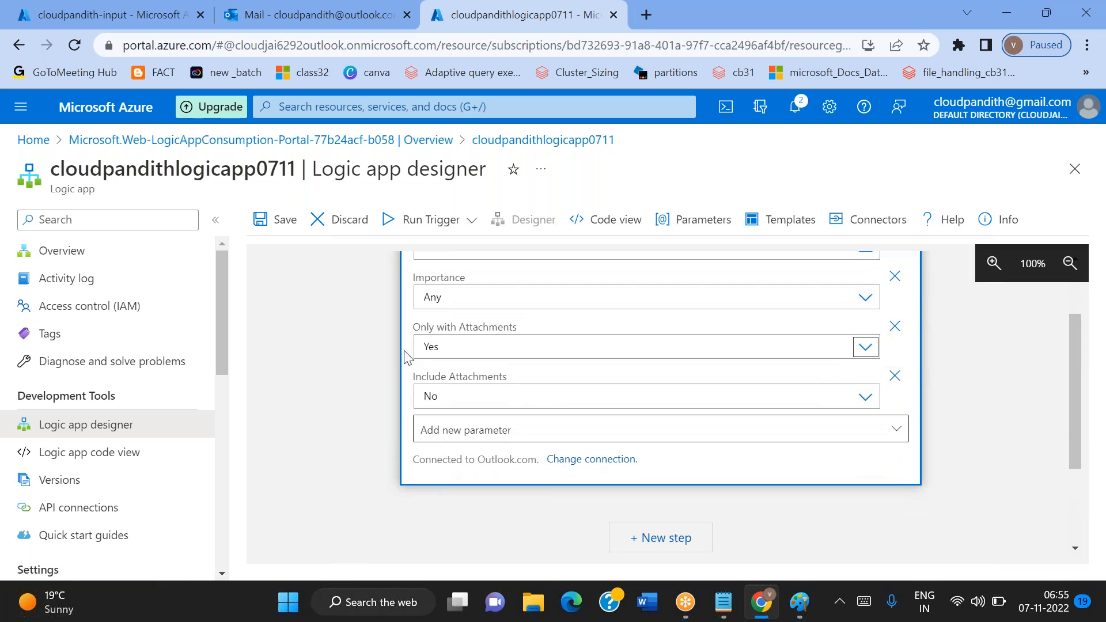
Set Include Attachments to Yes in the email trigger
left_click(459, 391)
left_click(431, 446)
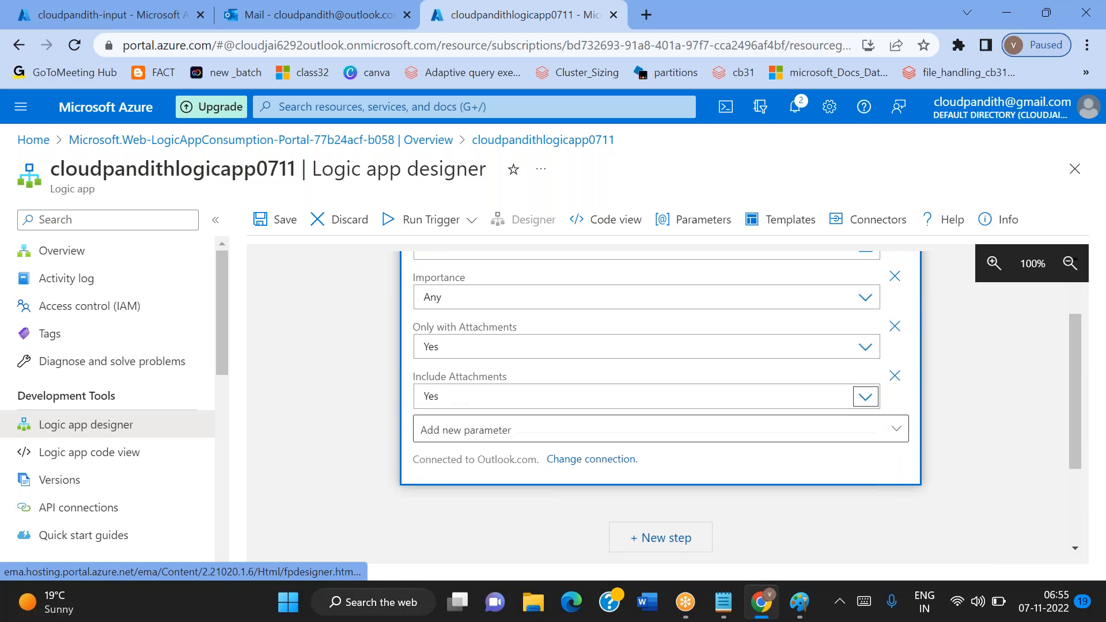
scroll(320, 458, "down", 1)
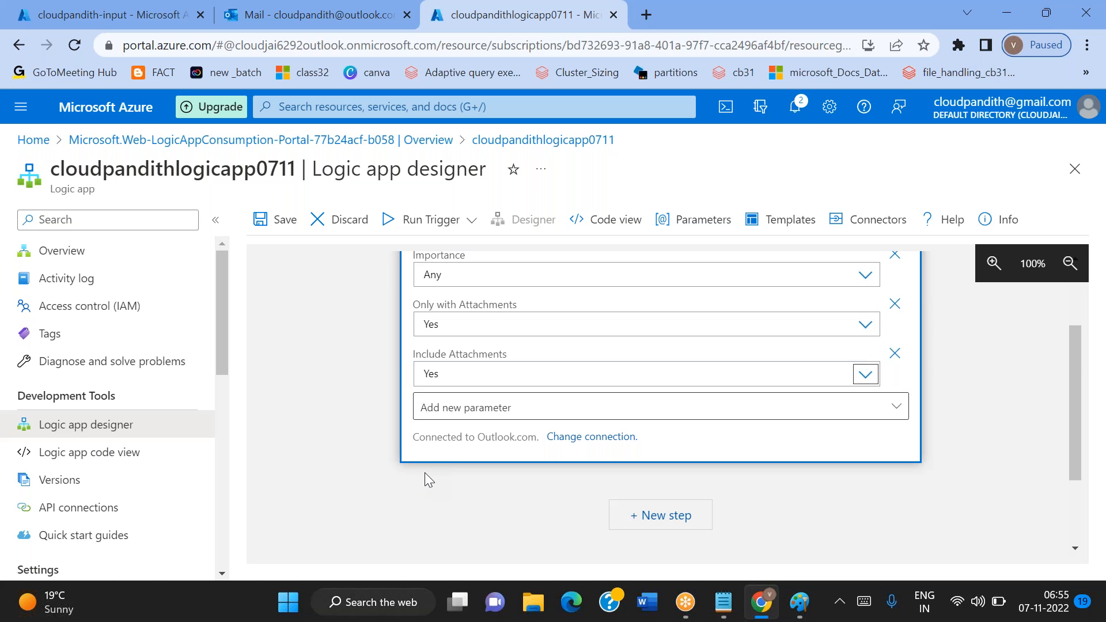
Add the Subject Filter and From parameters to the email trigger, discarding the To parameter
left_click(505, 412)
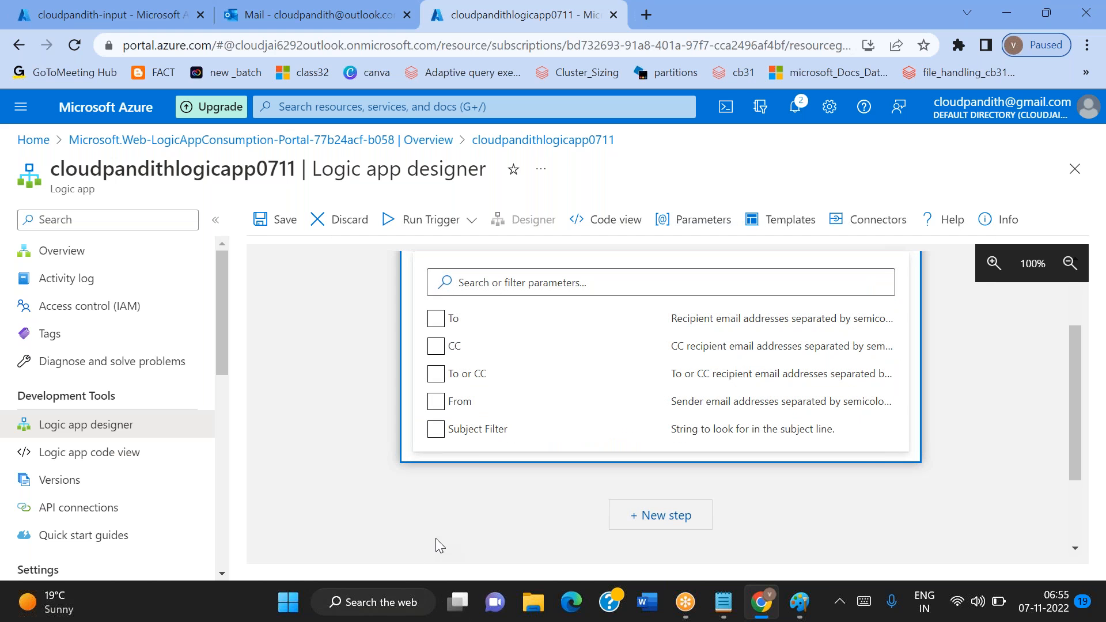
left_click(373, 468)
left_click(500, 410)
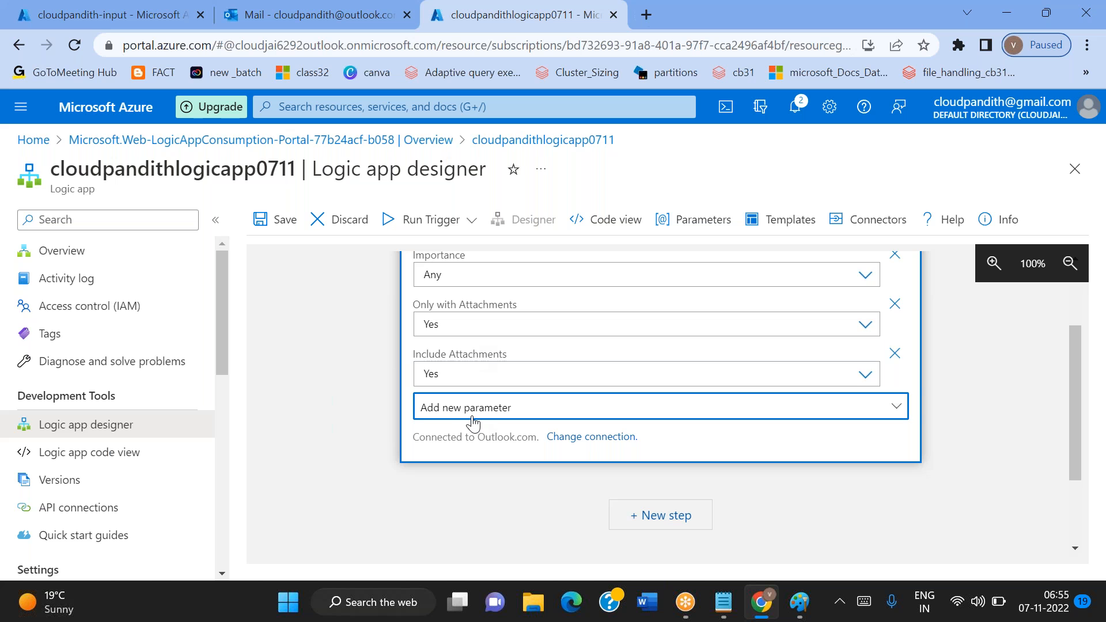
left_click(472, 421)
left_click(437, 319)
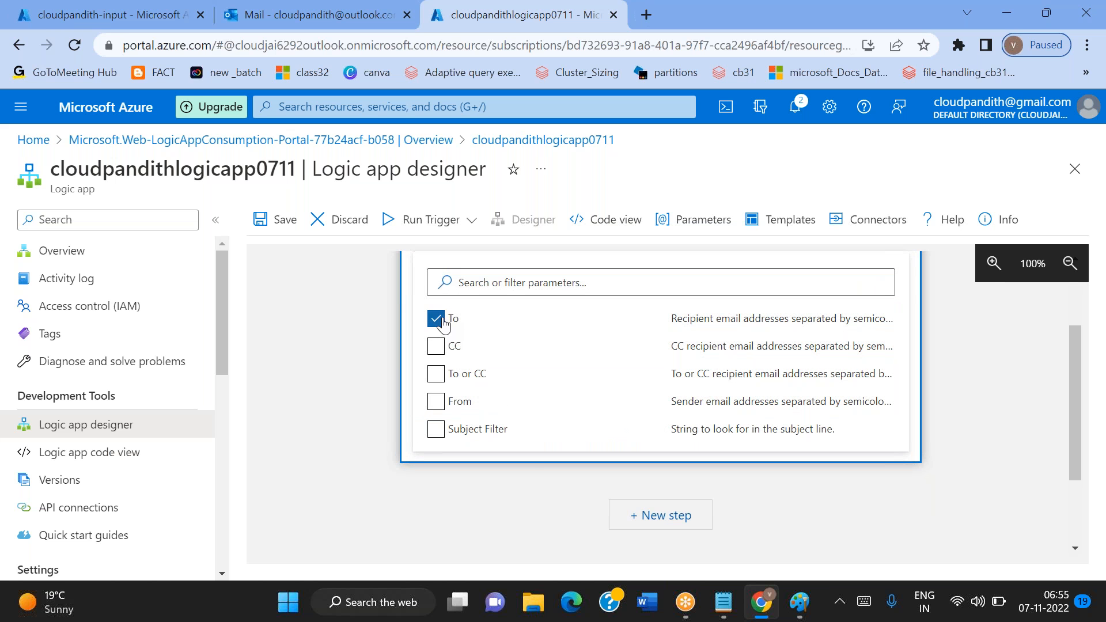
left_click(454, 437)
left_click(327, 409)
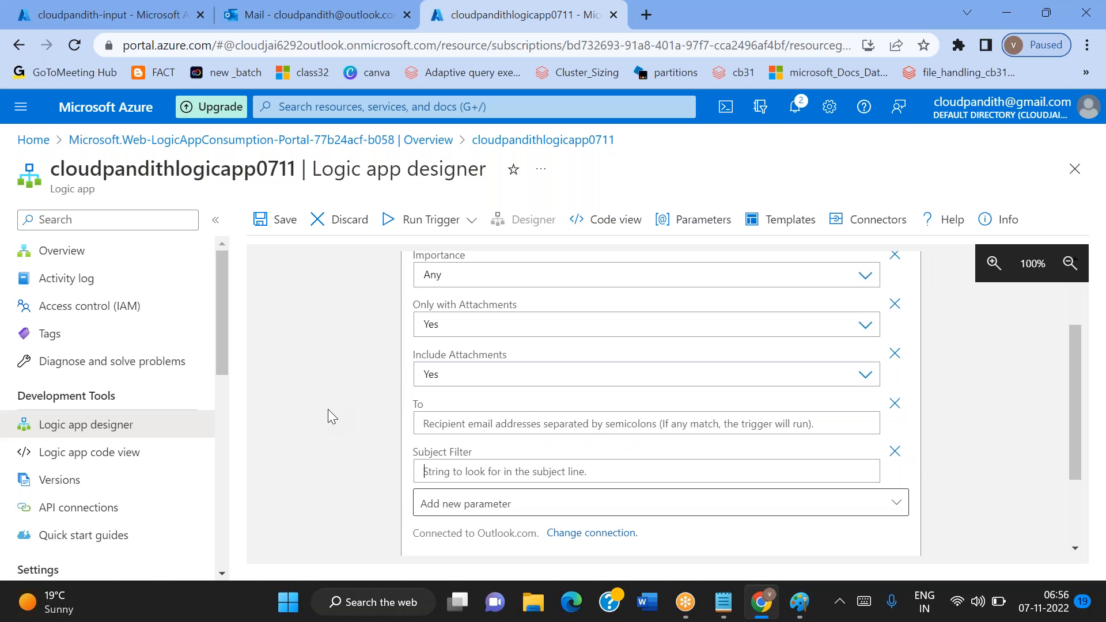
left_click(892, 405)
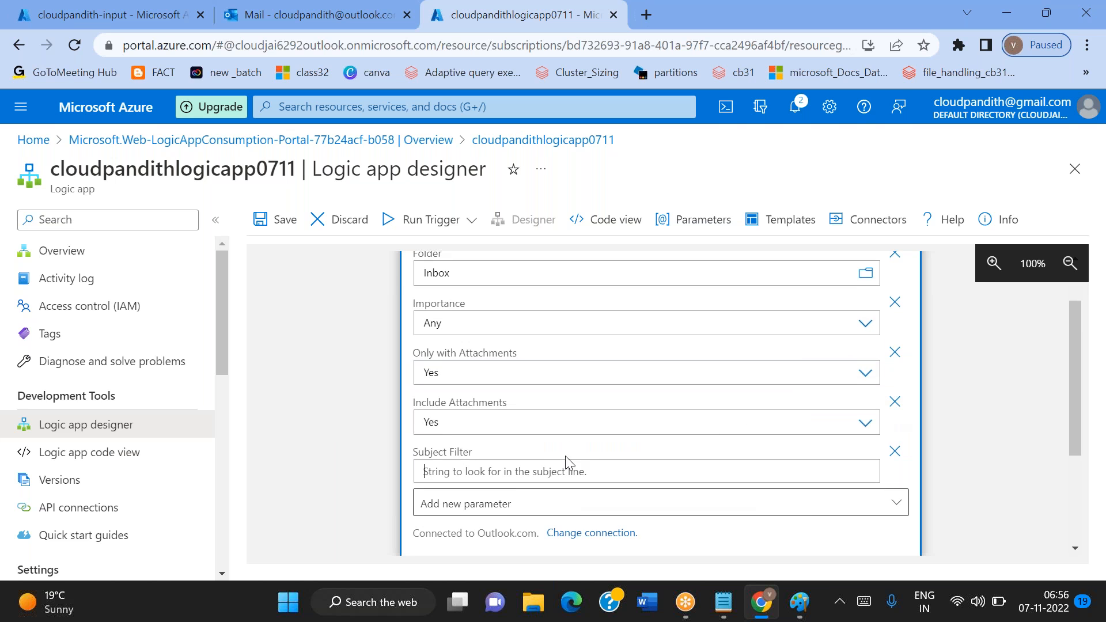
scroll(634, 446, "down", 2)
left_click(517, 398)
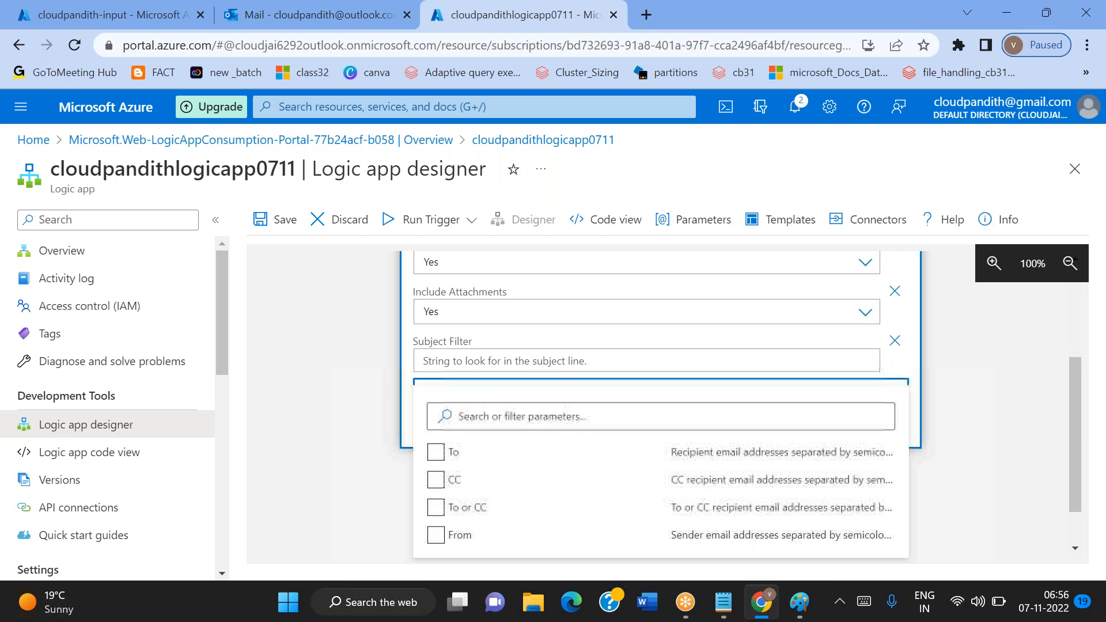
left_click(462, 541)
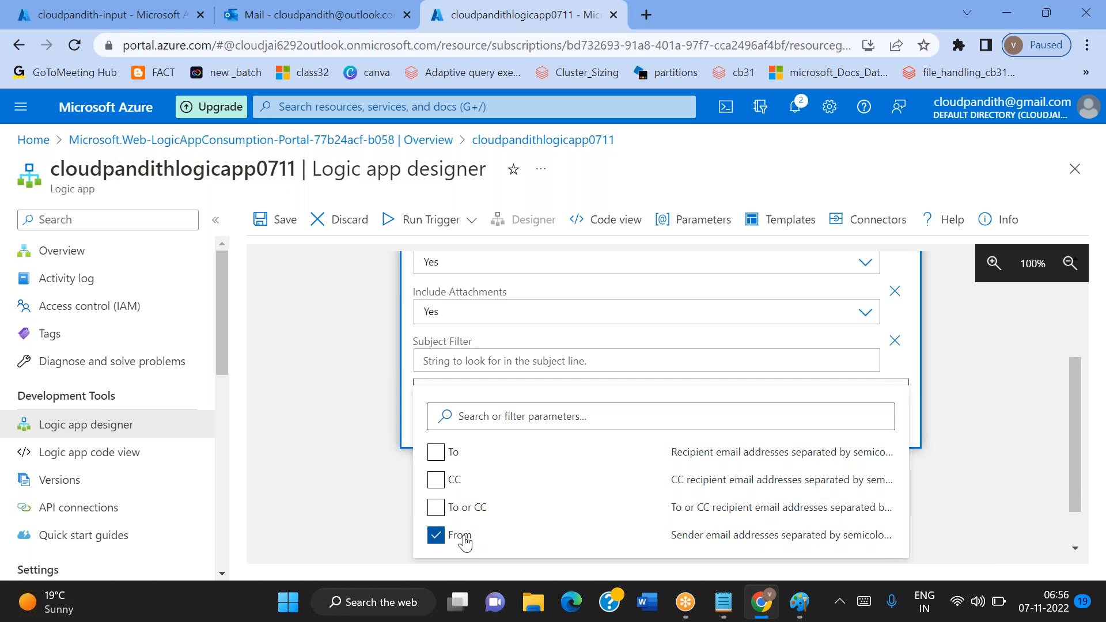
left_click(362, 479)
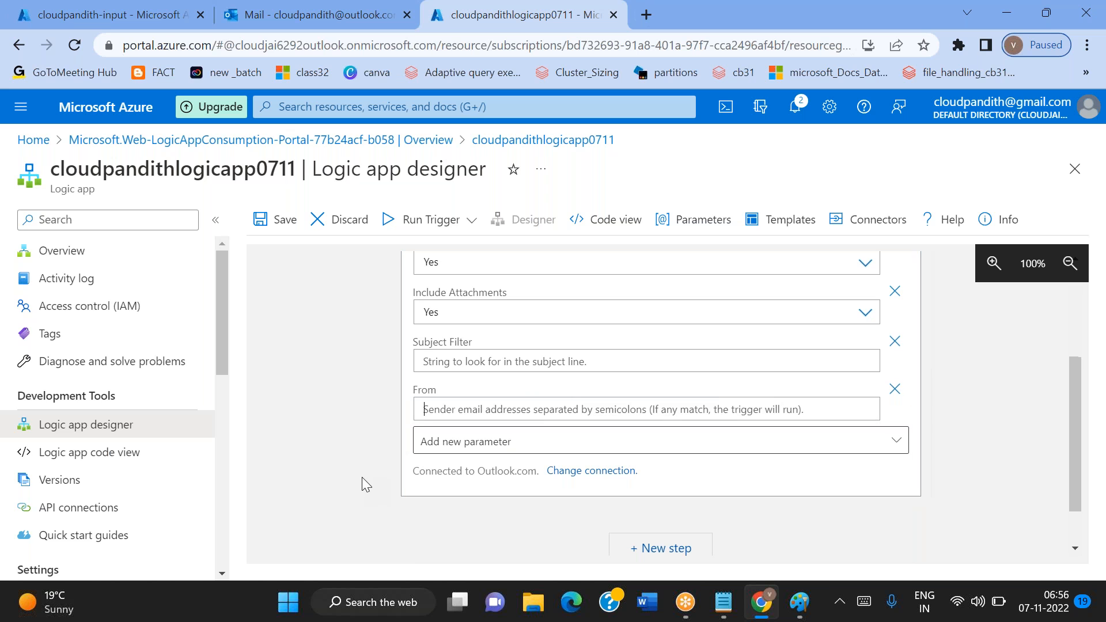
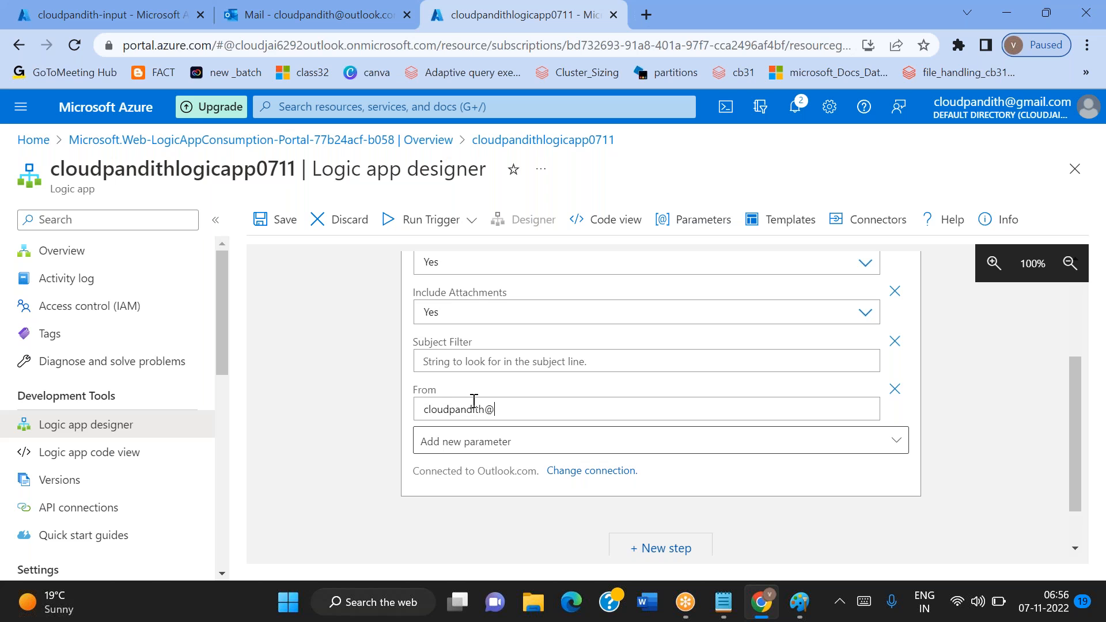
Enter the sender's Gmail address as the trigger's From filter
left_click_drag(590, 400, 417, 413)
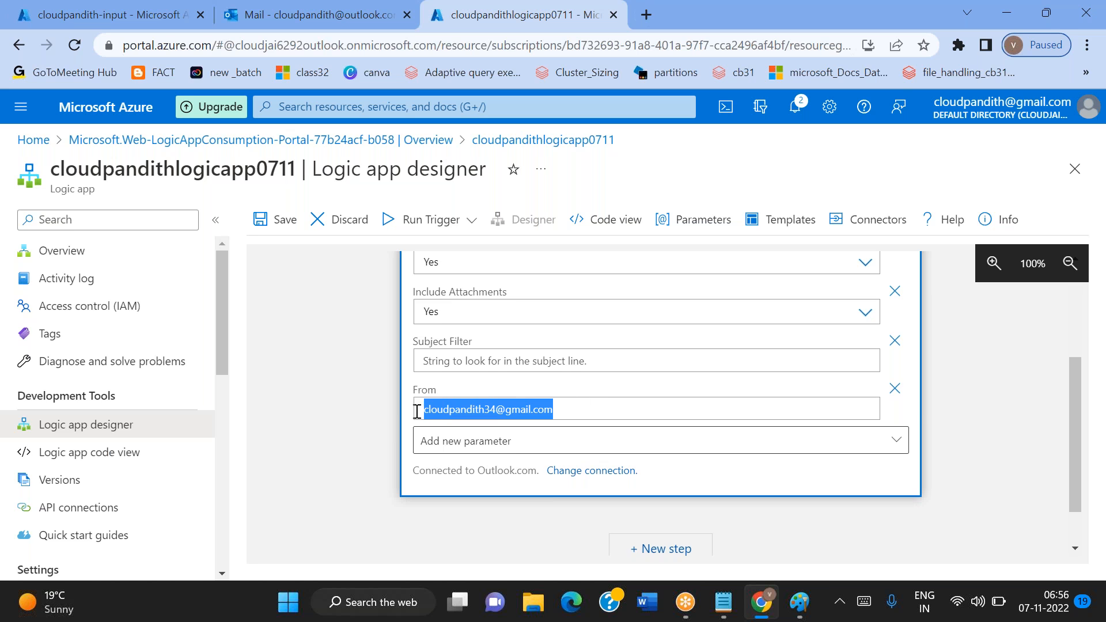
left_click(371, 410)
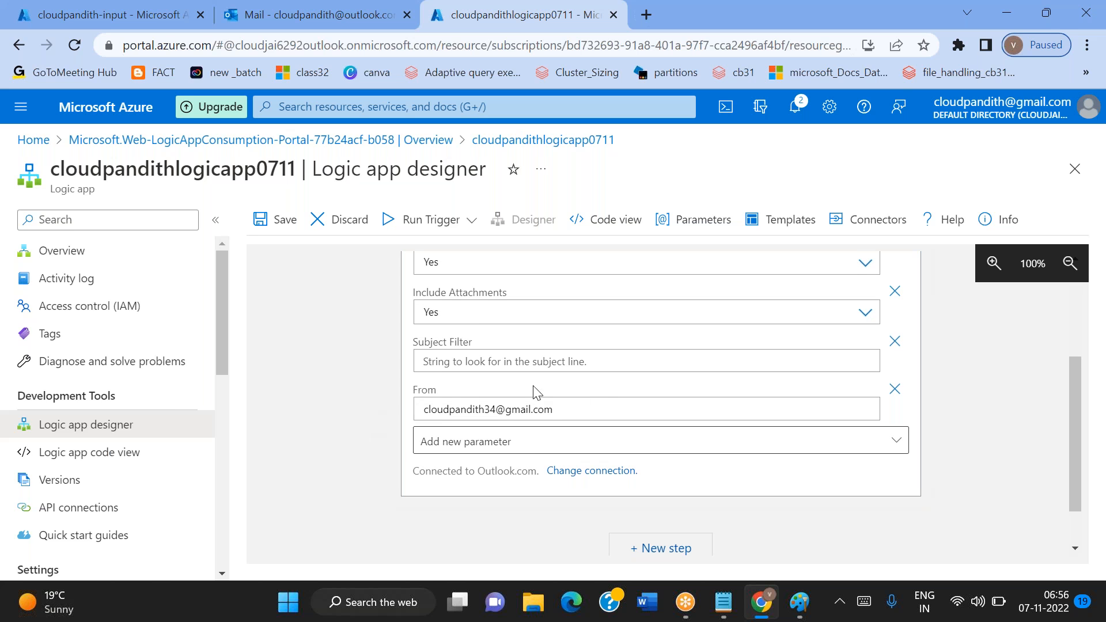
Set the trigger's Subject Filter to "sample csv file"
left_click(451, 361)
type("sample")
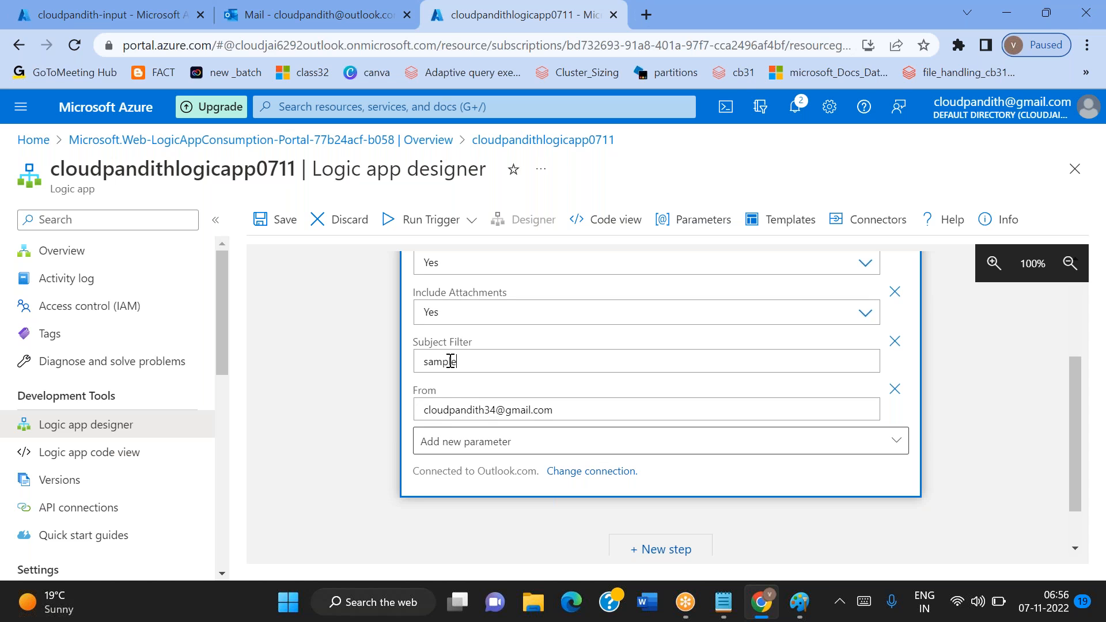
type(" csv file")
Copy the subject filter text into the Notepad notes as the line "sub : sample csv file" below outlook
key("ctrl+a")
key("ctrl+c")
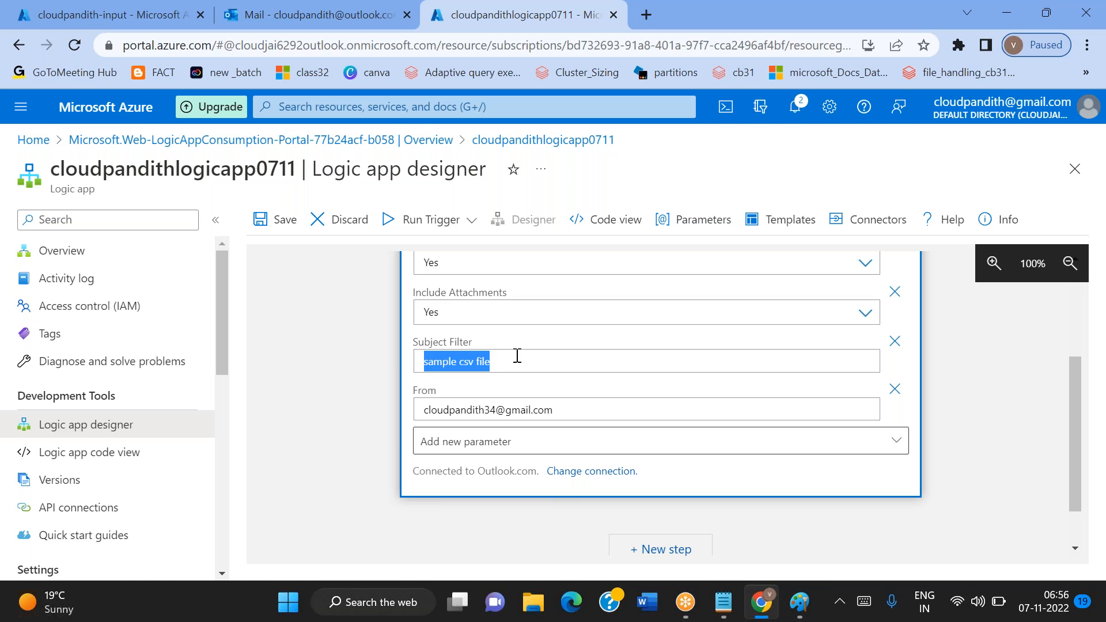
left_click(725, 605)
key("Return")
key("Return")
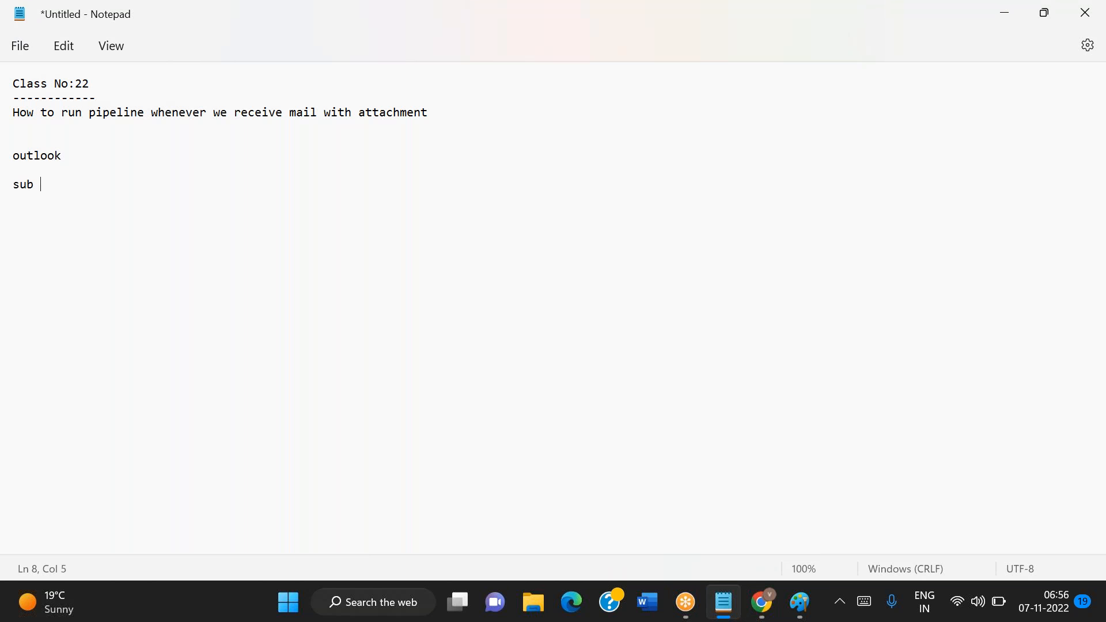
type("sub :")
key("ctrl+v")
Add a "from :" line to the Notepad notes with the sender address copied from the trigger's From field
type("from")
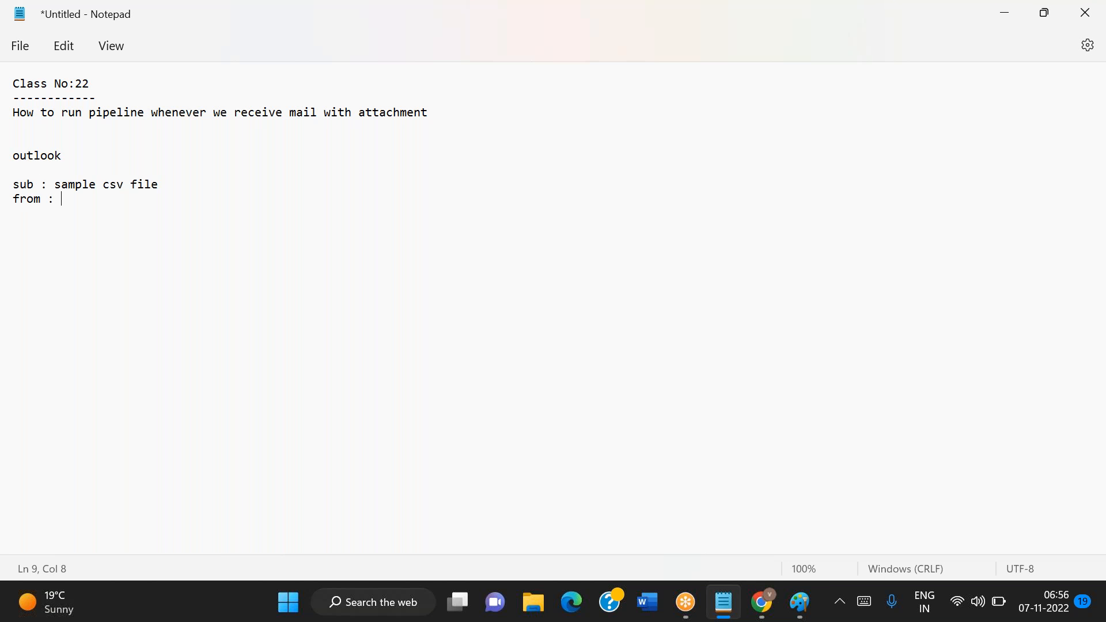
key("alt+Tab")
left_click(576, 404)
key("ctrl+a")
key("alt+Tab")
key("ctrl+c")
key("alt+Tab")
type(":")
key("ctrl+v")
key("Return")
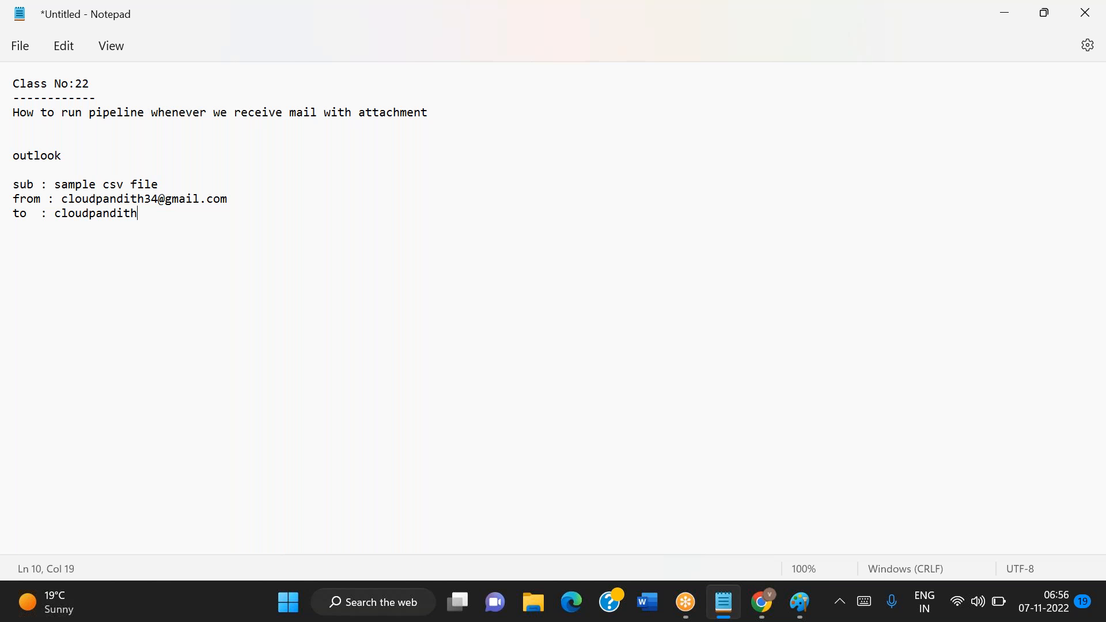
Add a "to :" line with the recipient's Outlook address to the notes
key("Return")
key("Return")
Add the line "attachment : yes" at the end of the notes
key("Return")
type("attachment : yes")
key("Return")
key("Up")
key("shift+End")
key("Right")
key("Down")
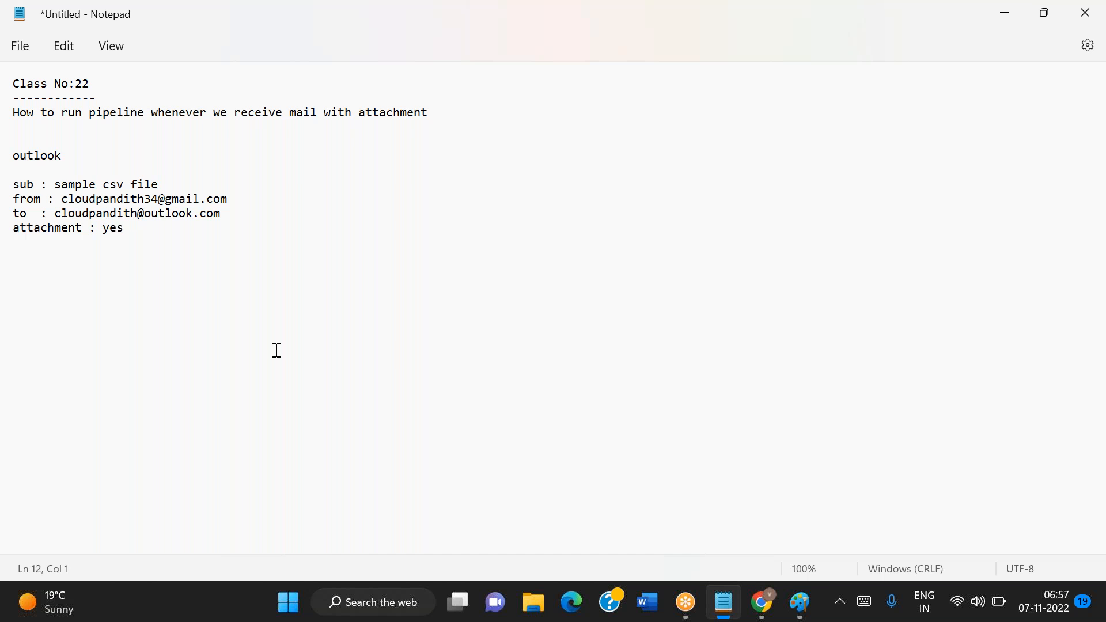
Return to the logic app designer and add the Outlook.com action Get attachment as a new step after the email trigger
key("alt+Tab")
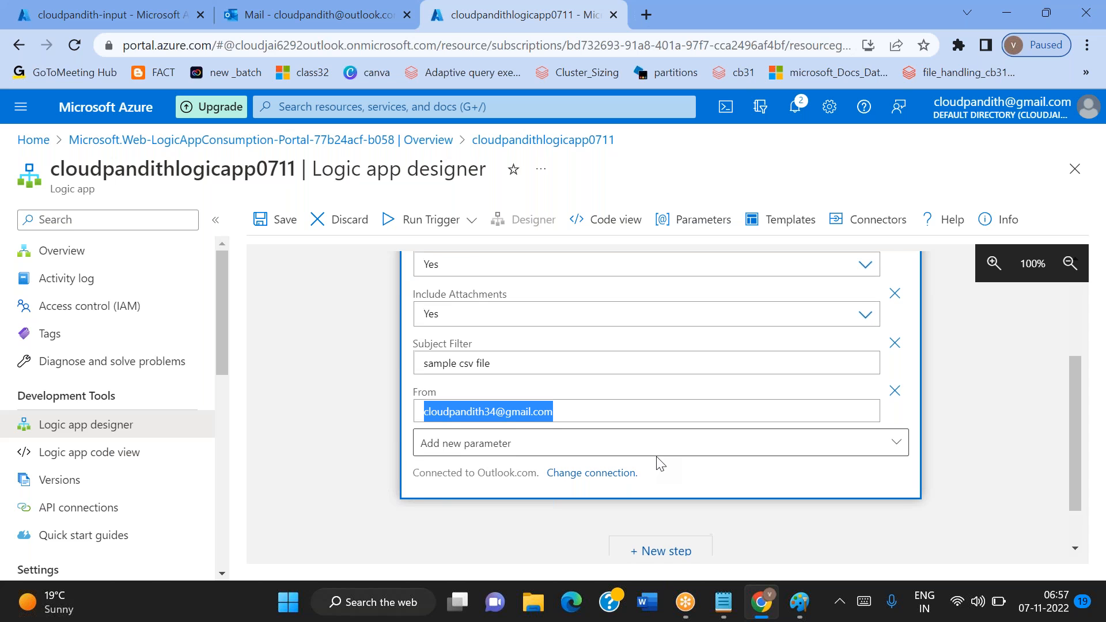
scroll(586, 415, "up", 2)
scroll(333, 385, "up", 3)
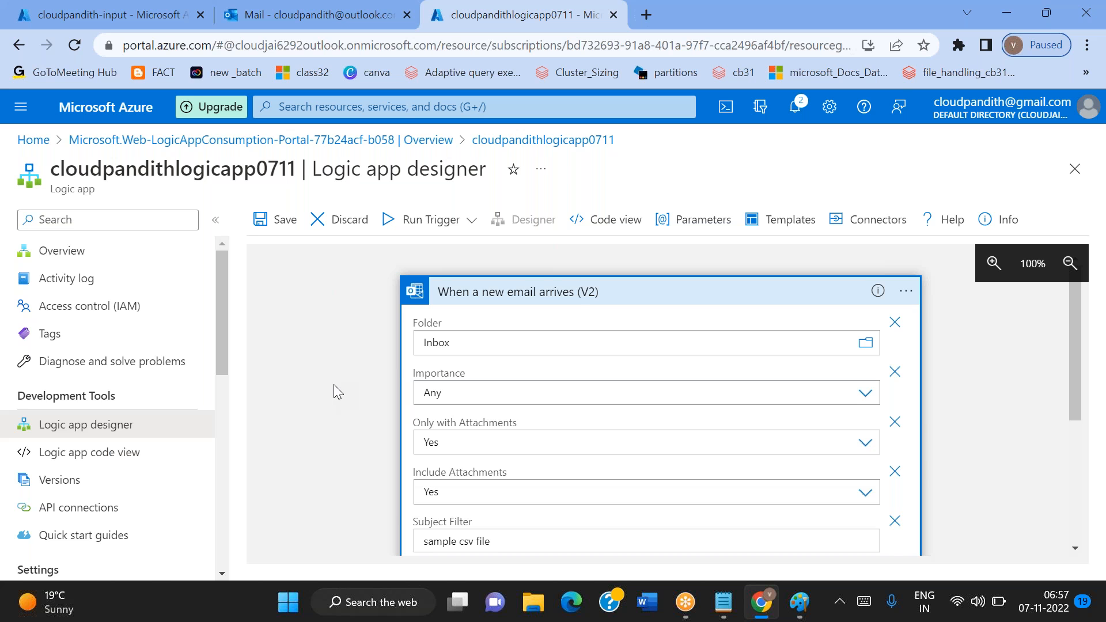
scroll(333, 385, "down", 1)
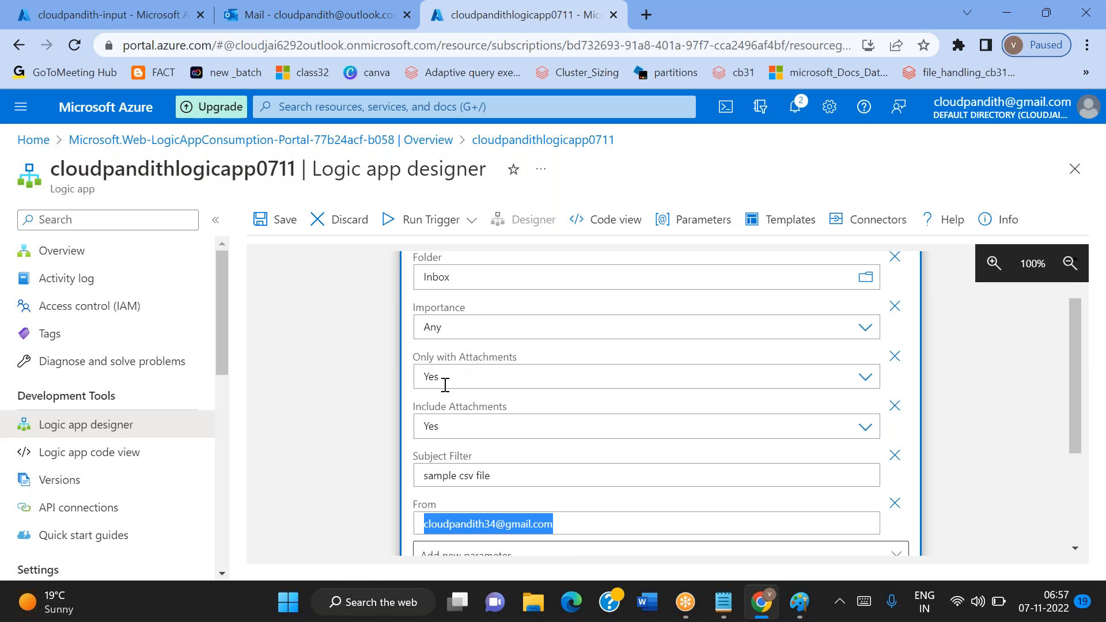
scroll(455, 404, "down", 2)
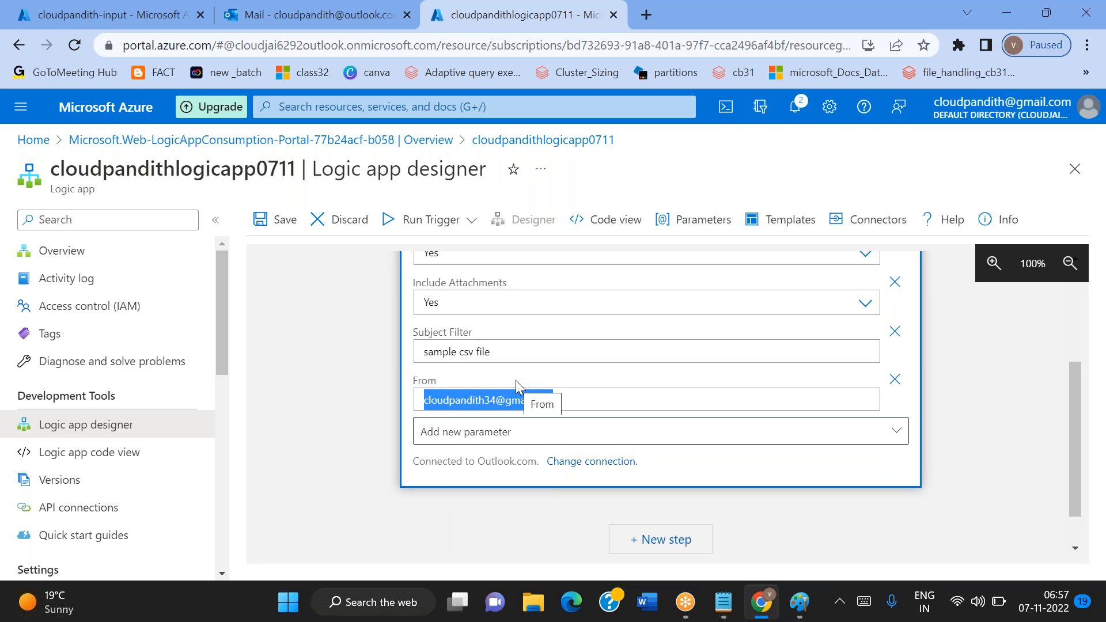
scroll(517, 380, "down", 1)
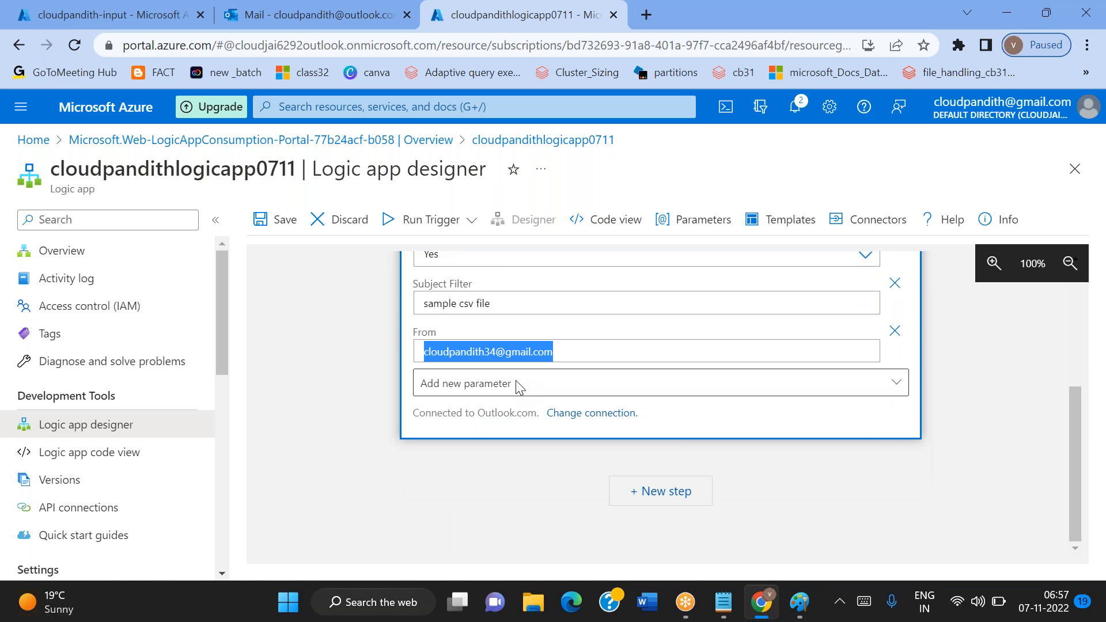
left_click(660, 497)
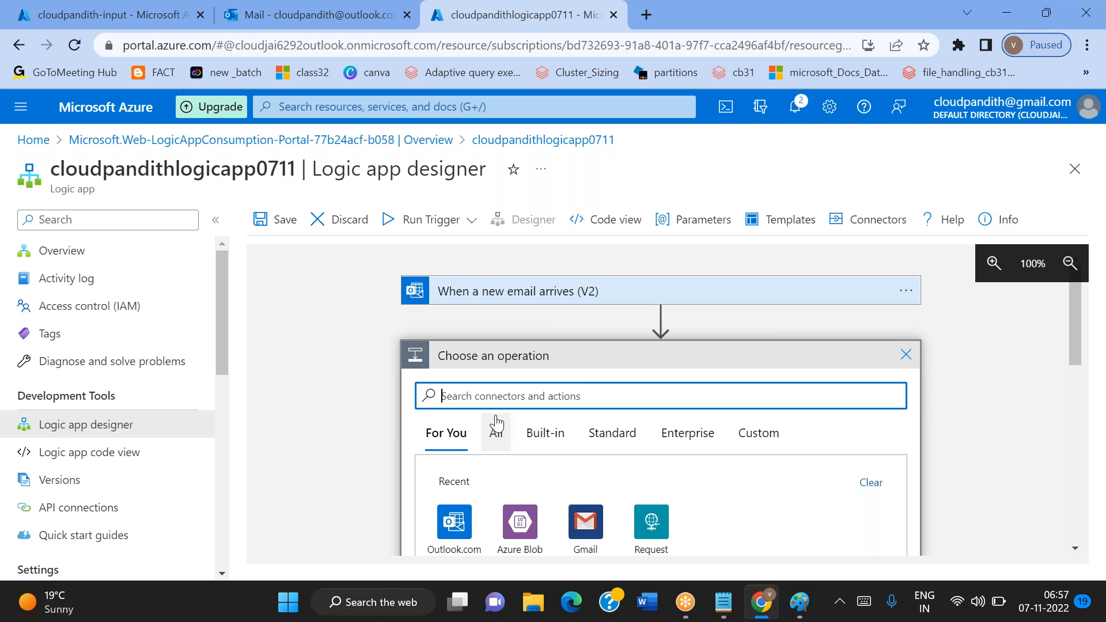
scroll(497, 424, "down", 2)
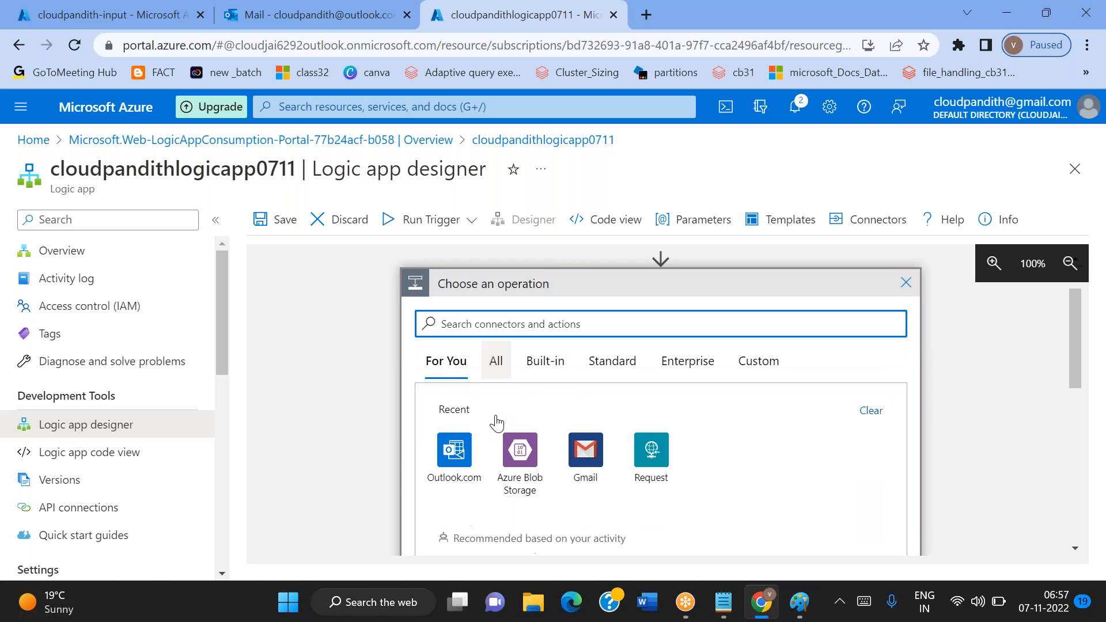
left_click(454, 435)
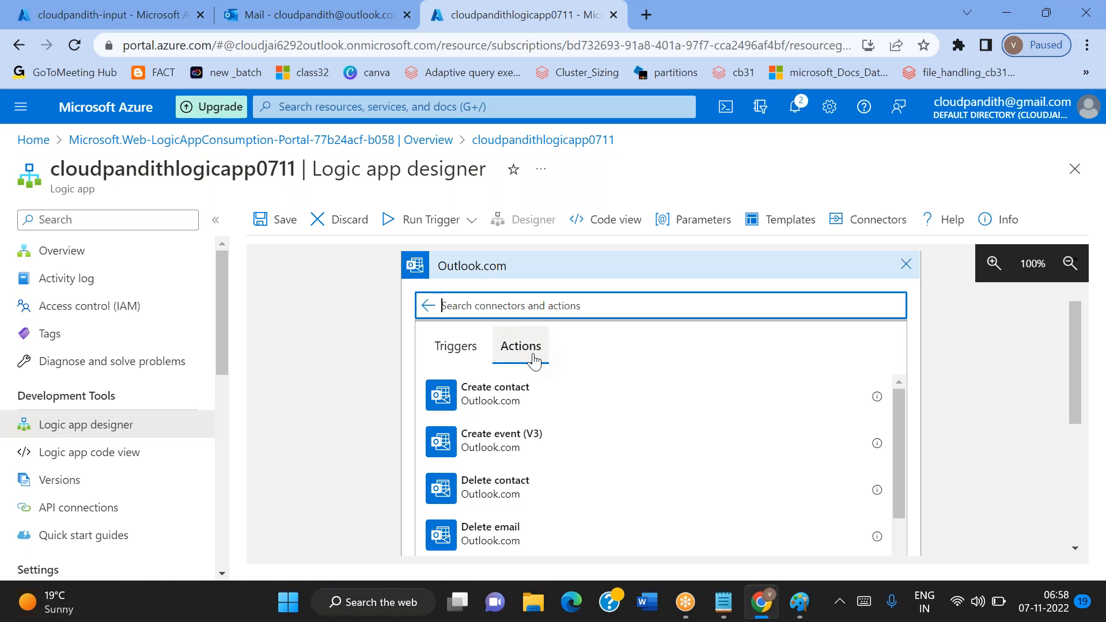
scroll(657, 461, "down", 4)
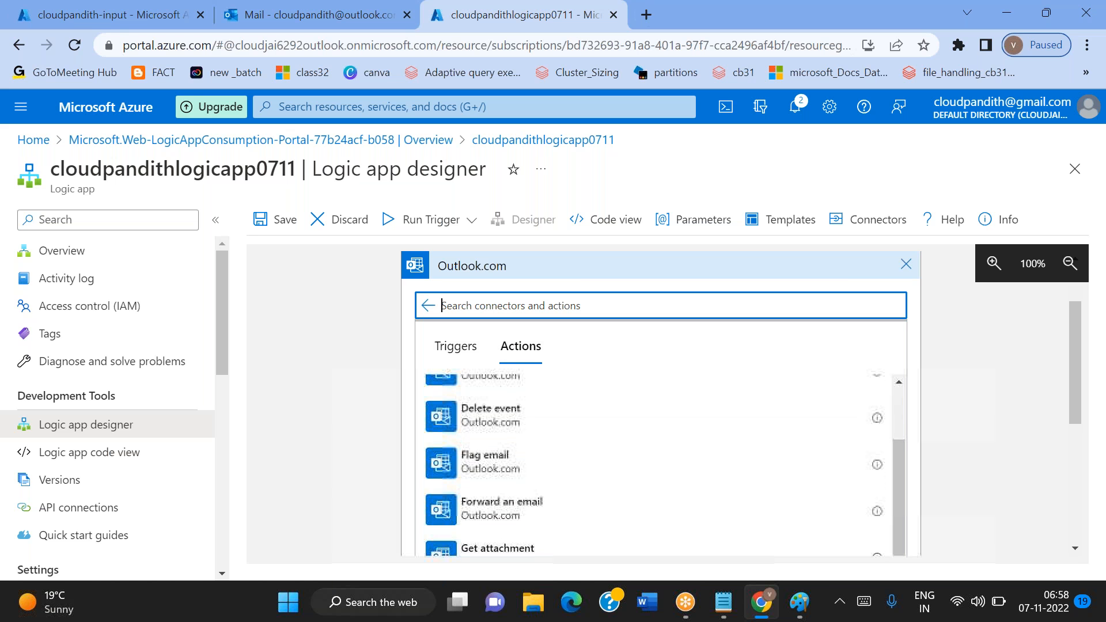
scroll(657, 461, "down", 2)
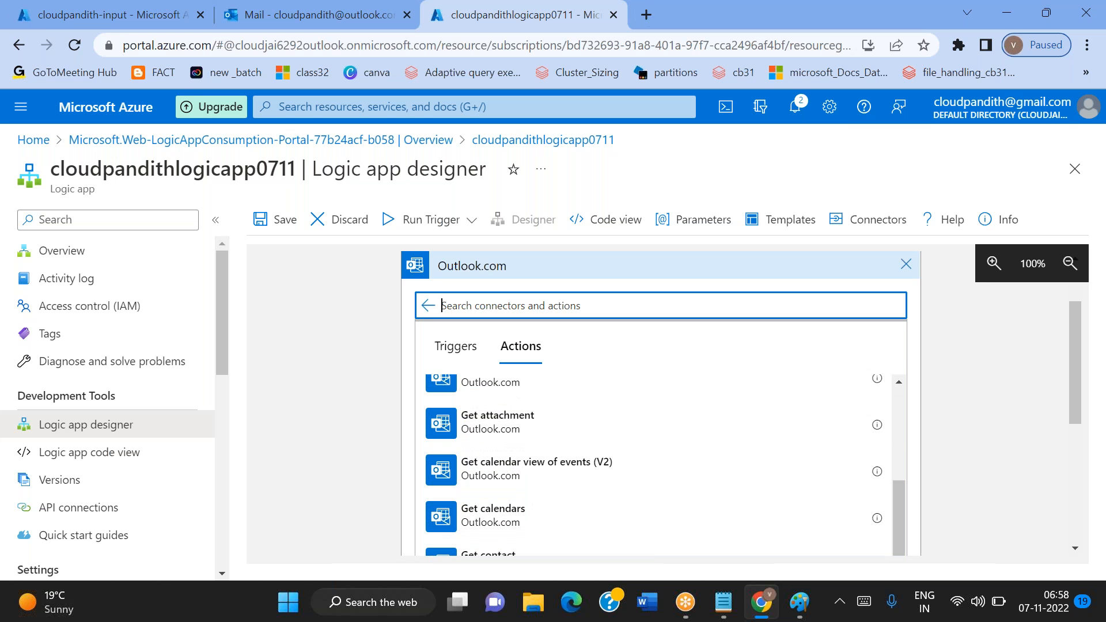
left_click(503, 423)
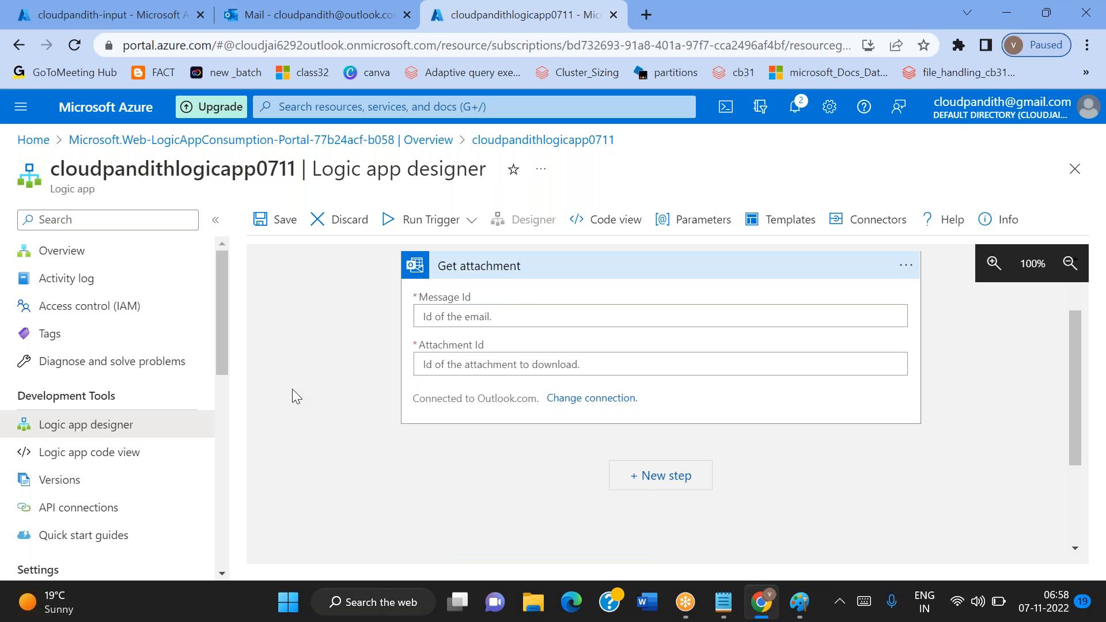
Set the Message Id of the Get attachment action to the email trigger's Message Id dynamic content
scroll(292, 392, "up", 2)
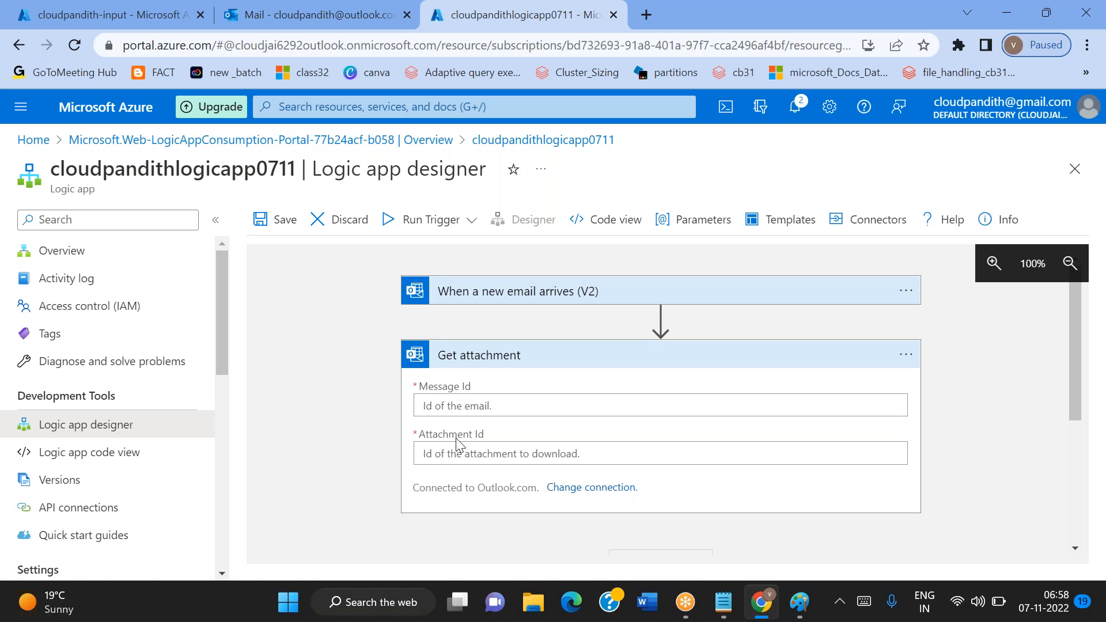
left_click(449, 400)
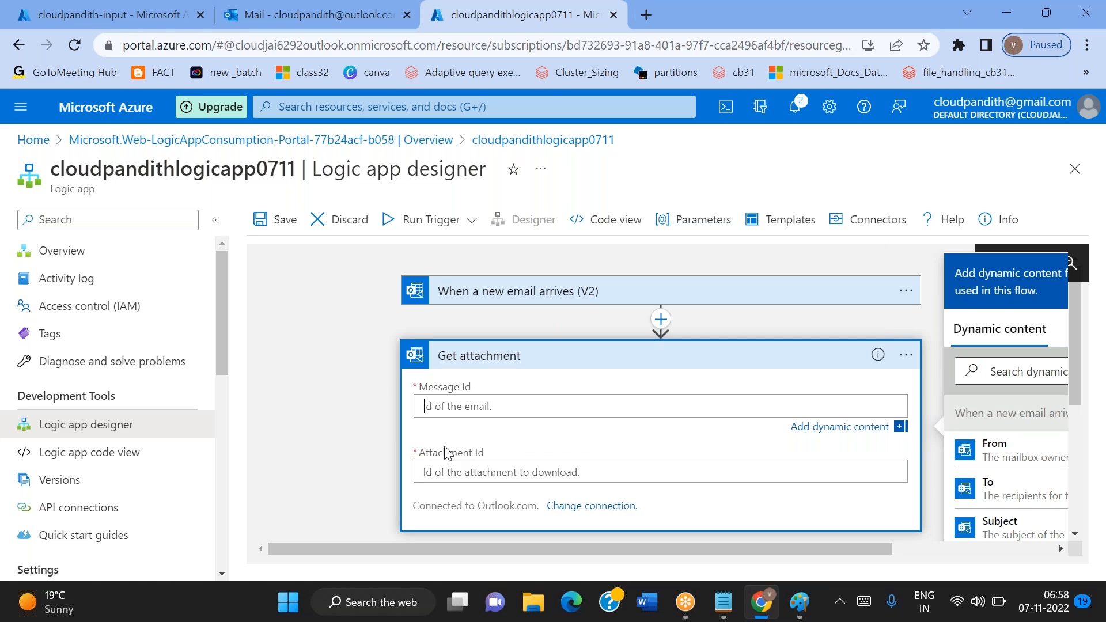
left_click(440, 474)
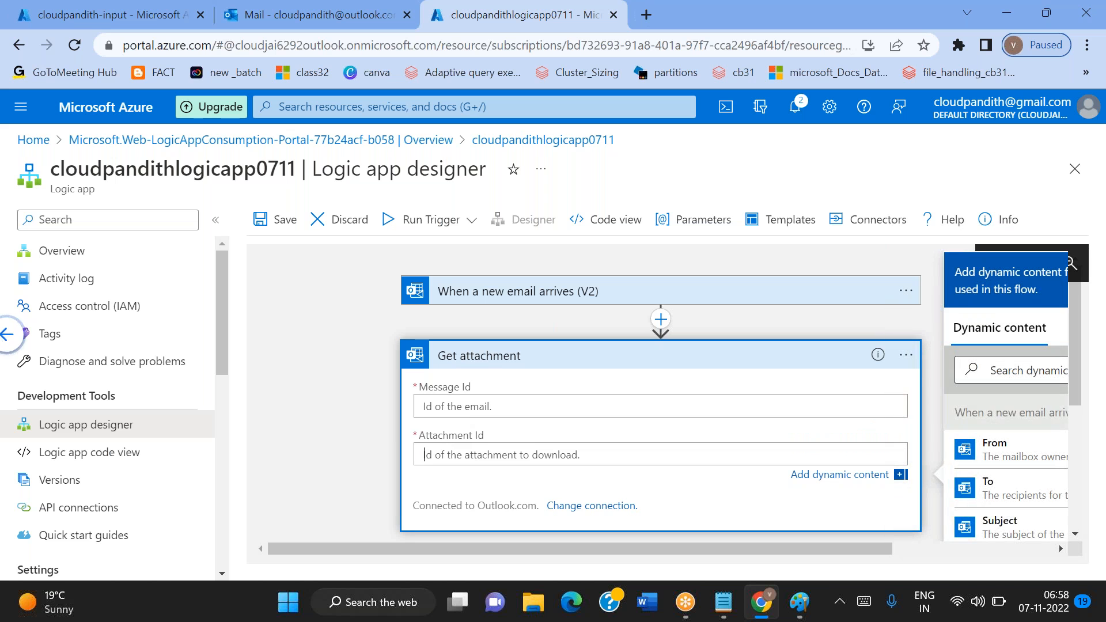
left_click(439, 406)
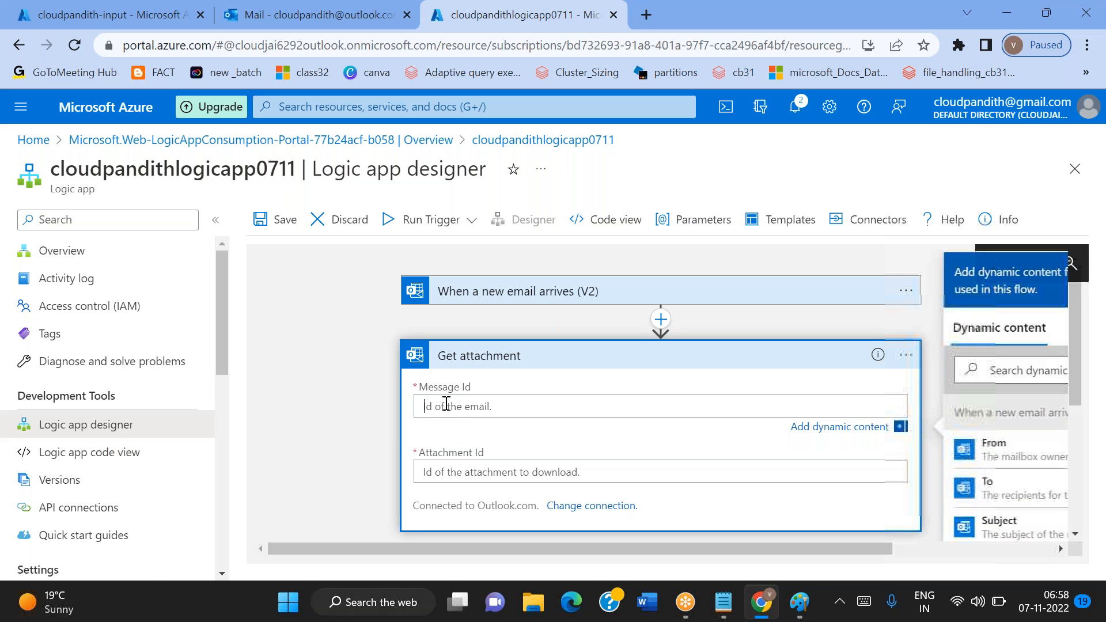
scroll(1034, 490, "down", 5)
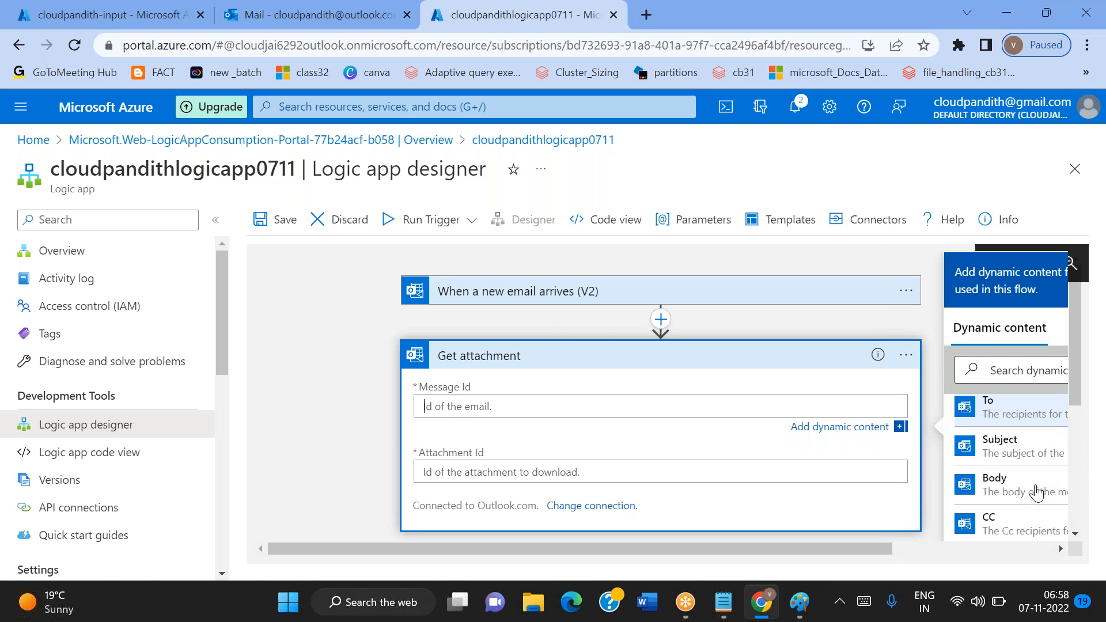
scroll(1036, 493, "down", 2)
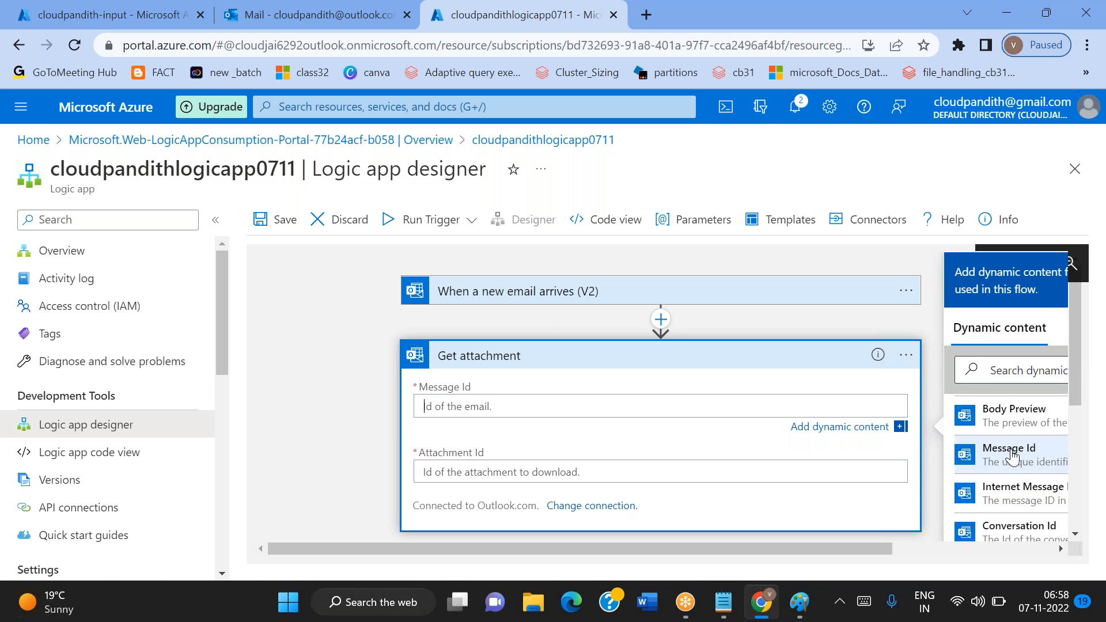
left_click(1013, 457)
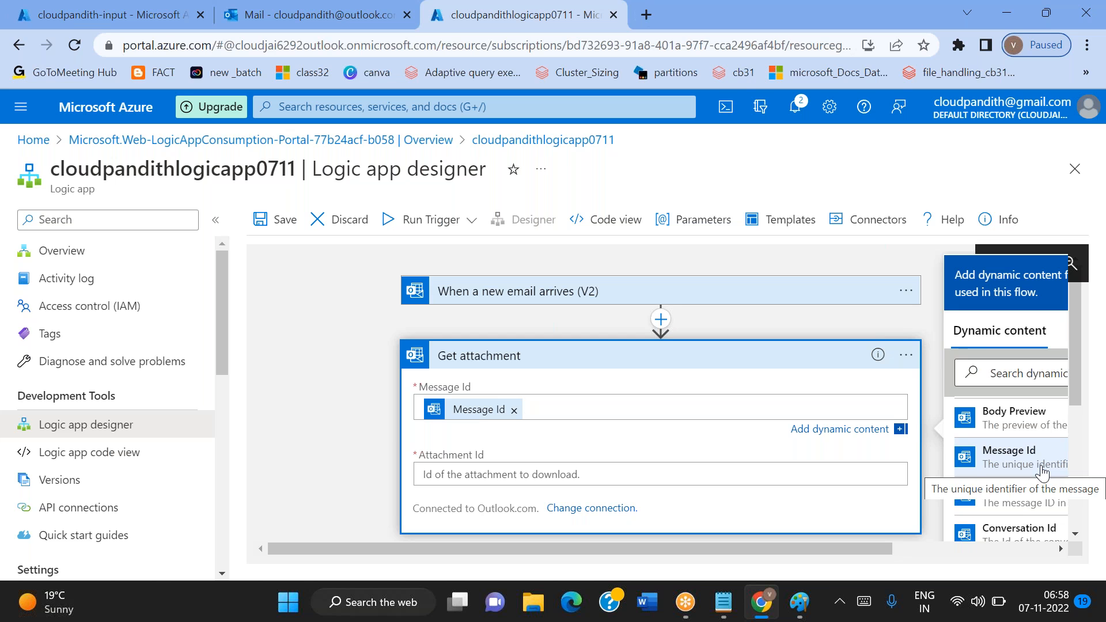
Set the Attachment Id of the Get attachment action to the trigger's Attachments Attachment Id dynamic content
left_click(691, 474)
scroll(1015, 513, "down", 6)
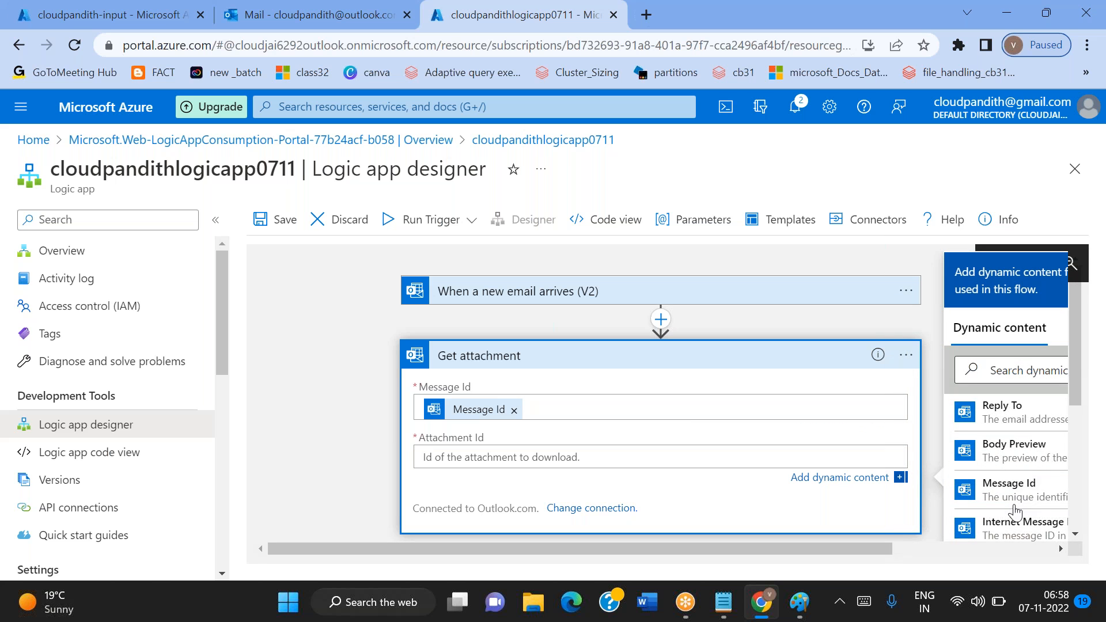
scroll(1015, 513, "down", 5)
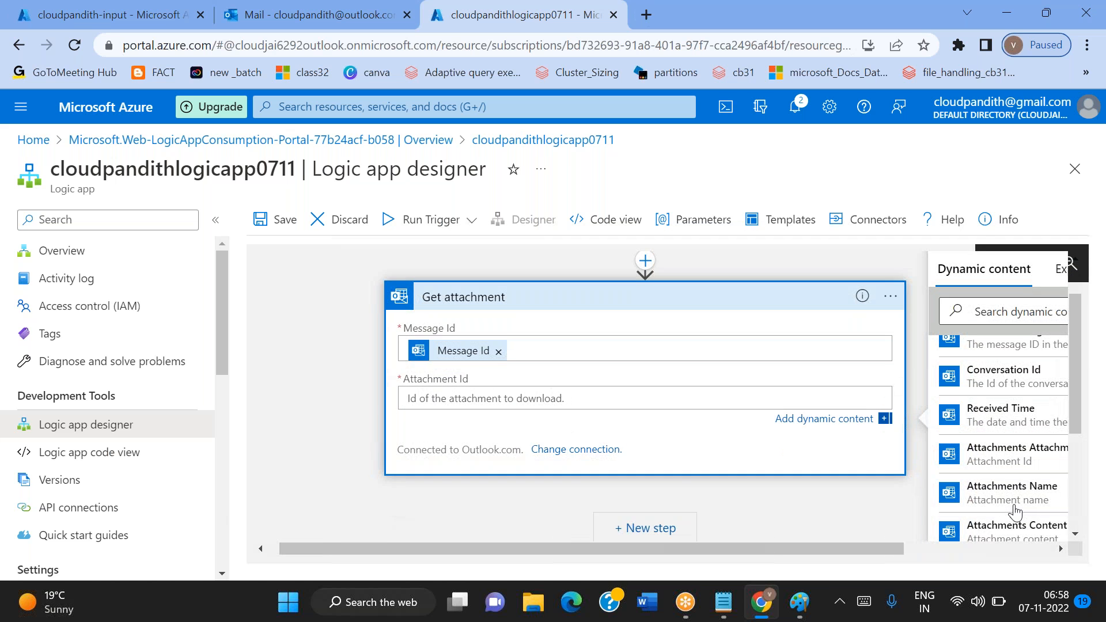
left_click(981, 456)
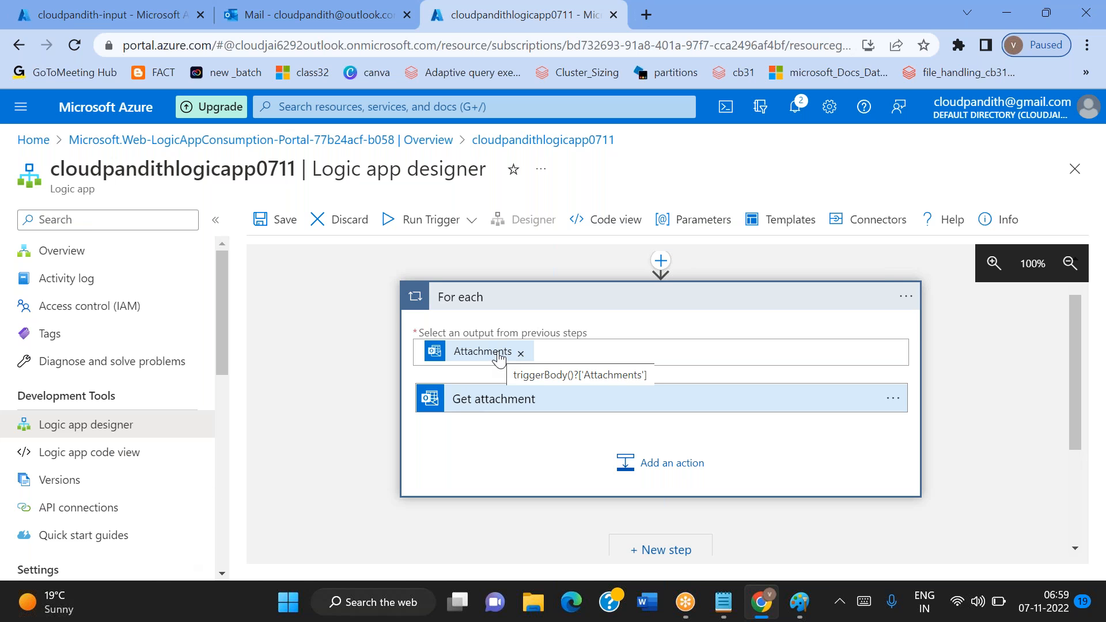
Add an action after Get attachment inside the For each loop, searching "blob storage" and choosing the Azure Blob Storage connector
scroll(523, 415, "up", 1)
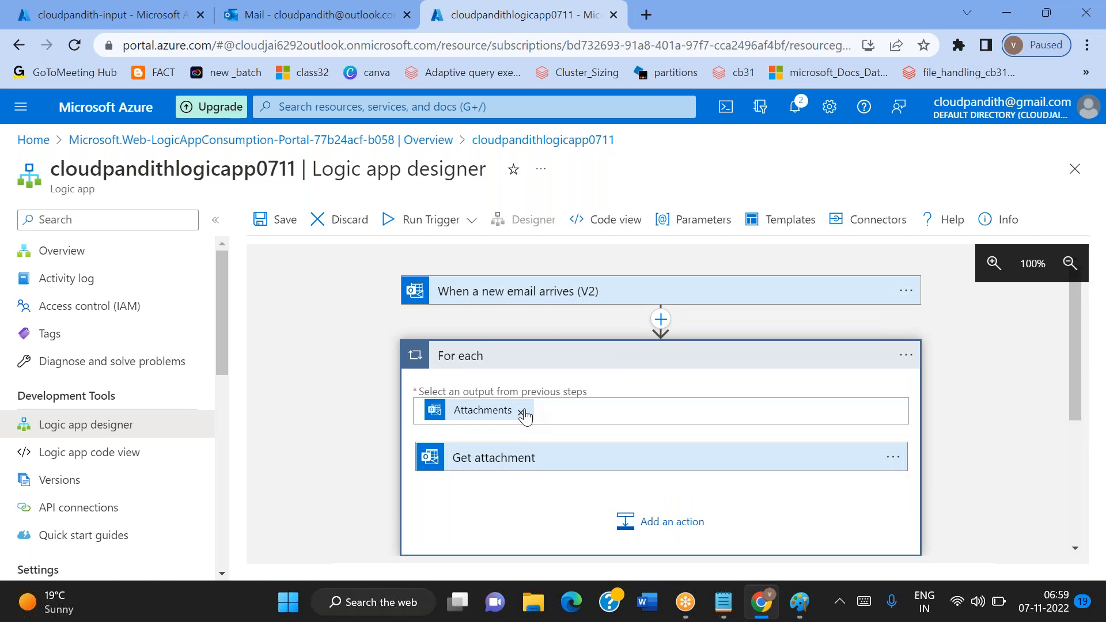
left_click(678, 536)
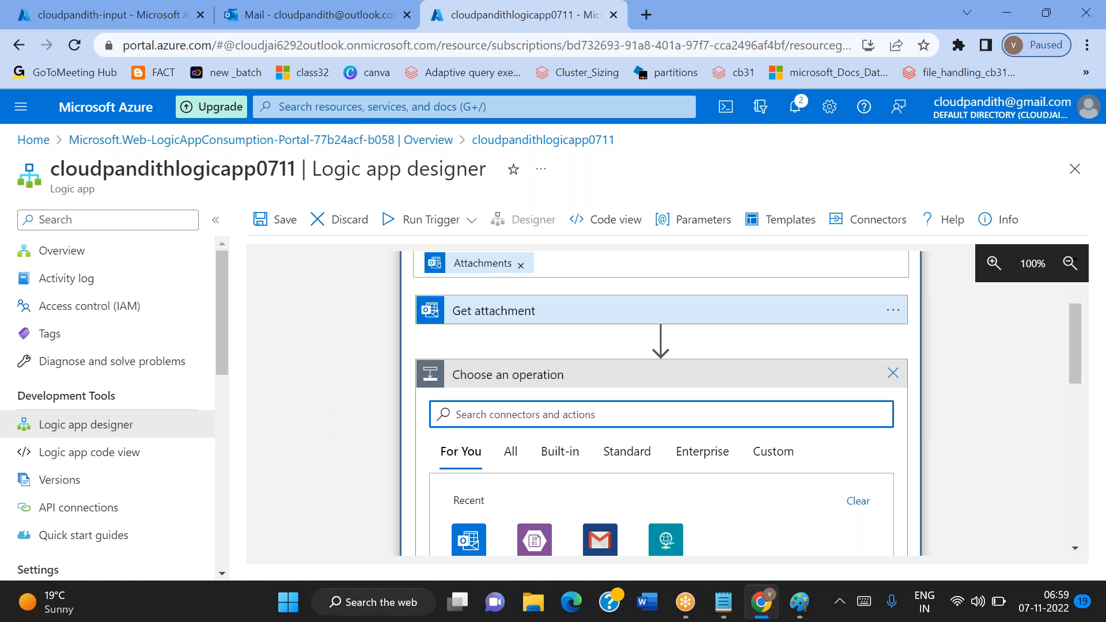
scroll(572, 361, "up", 2)
scroll(572, 361, "down", 2)
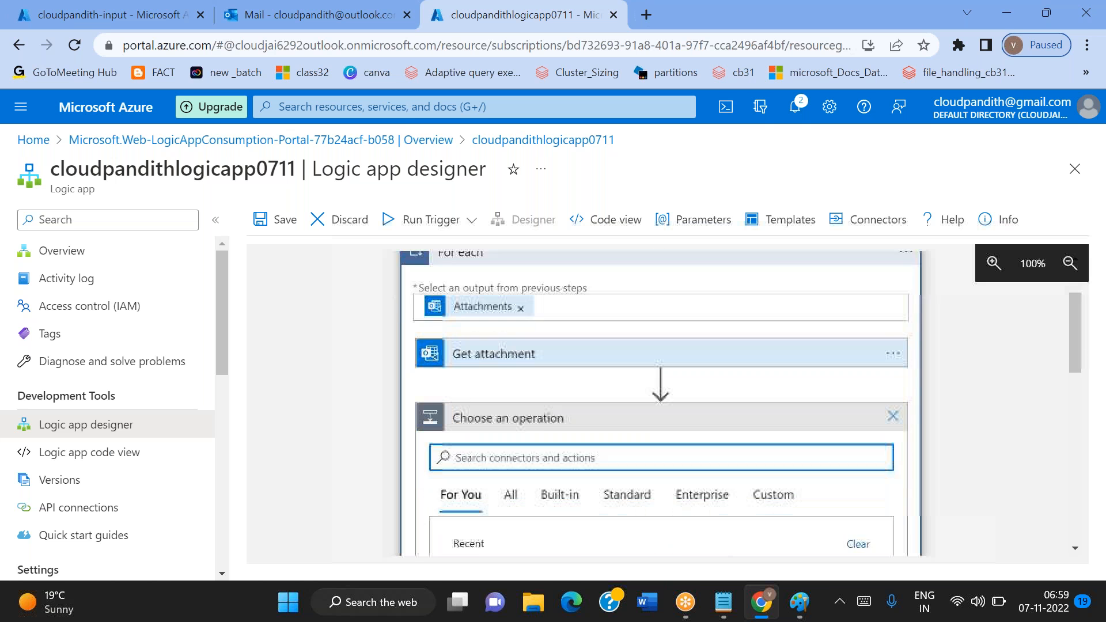
scroll(564, 461, "down", 1)
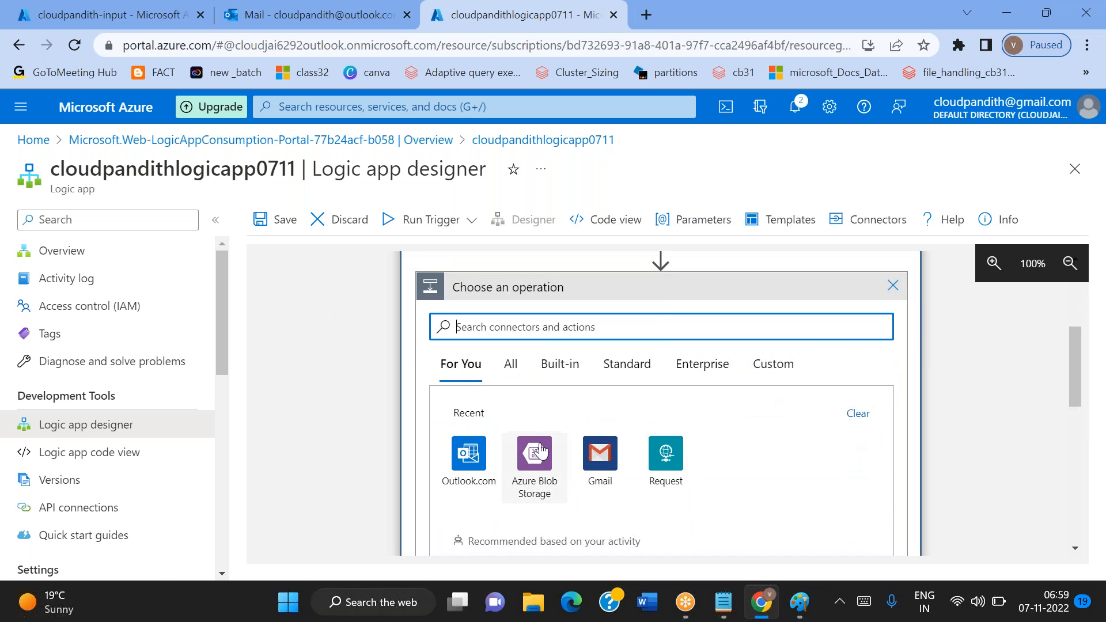
left_click(525, 469)
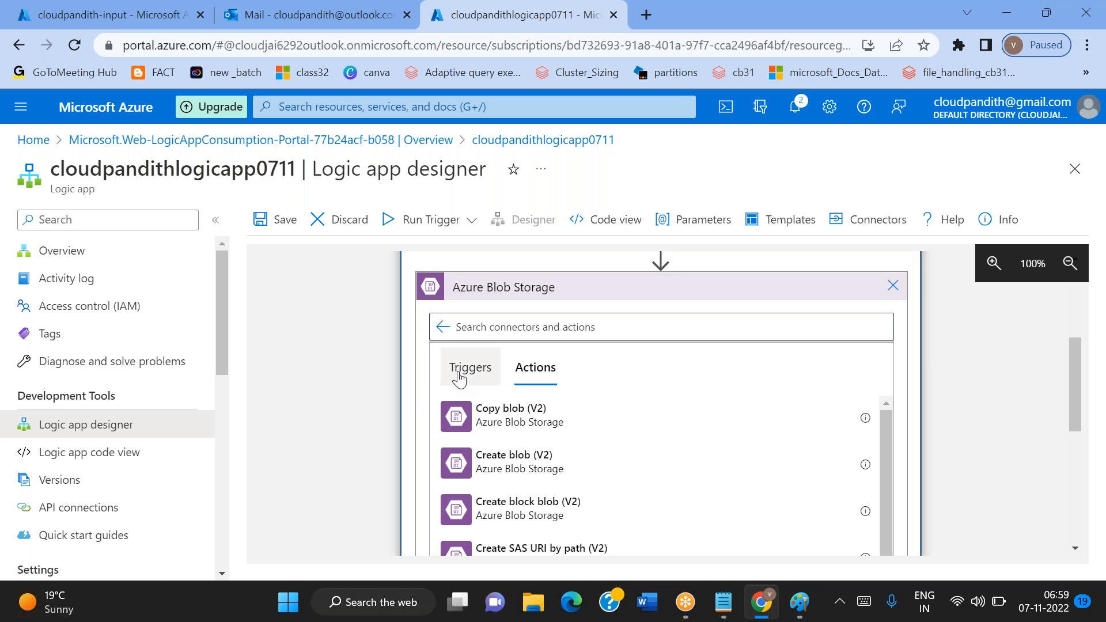
left_click(442, 327)
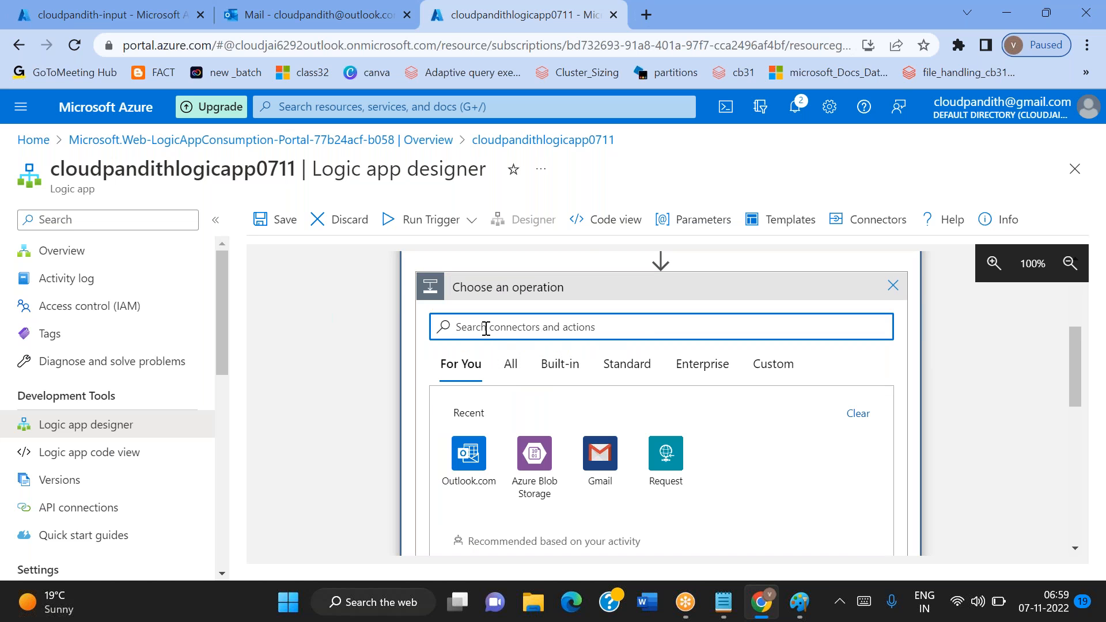
type("blob storage")
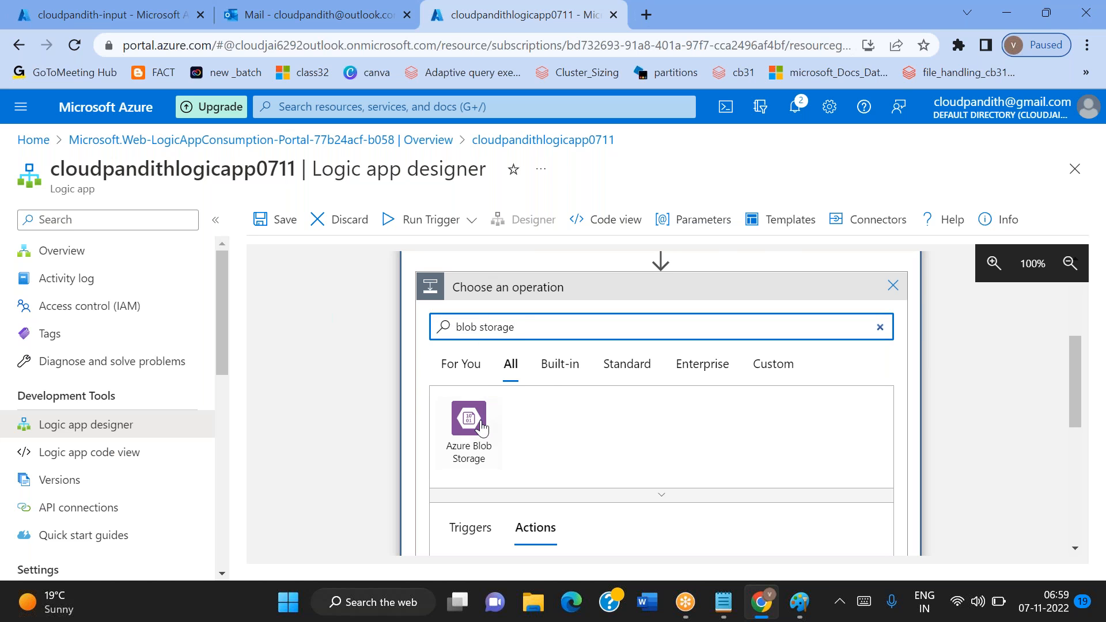
left_click(476, 423)
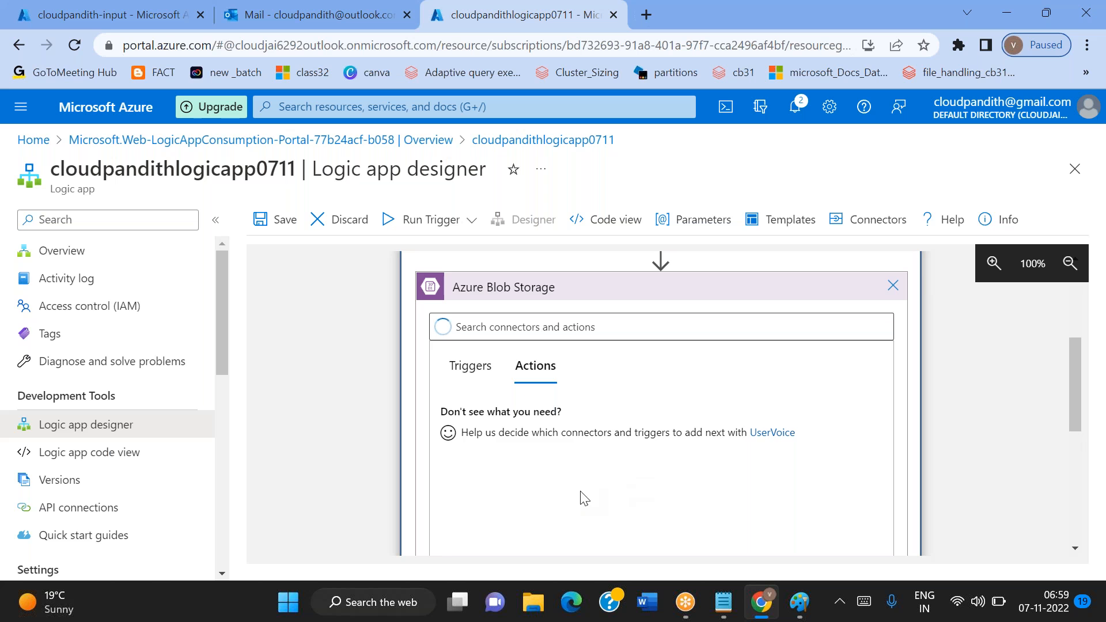
Choose the Create blob (V2) action from the Azure Blob Storage actions
scroll(656, 473, "down", 1)
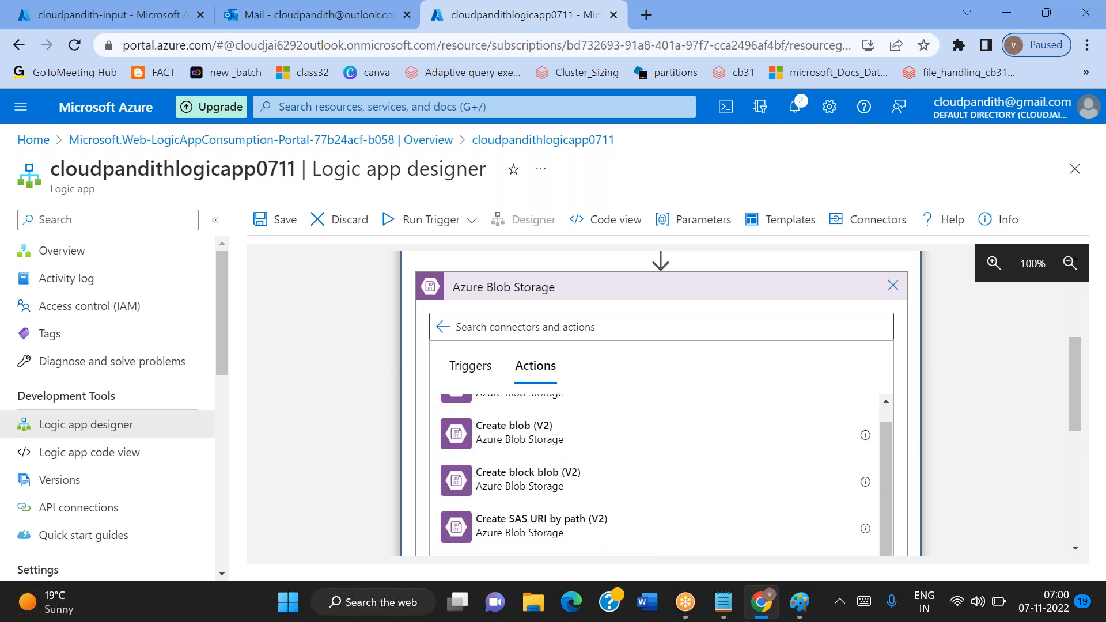
scroll(657, 472, "up", 1)
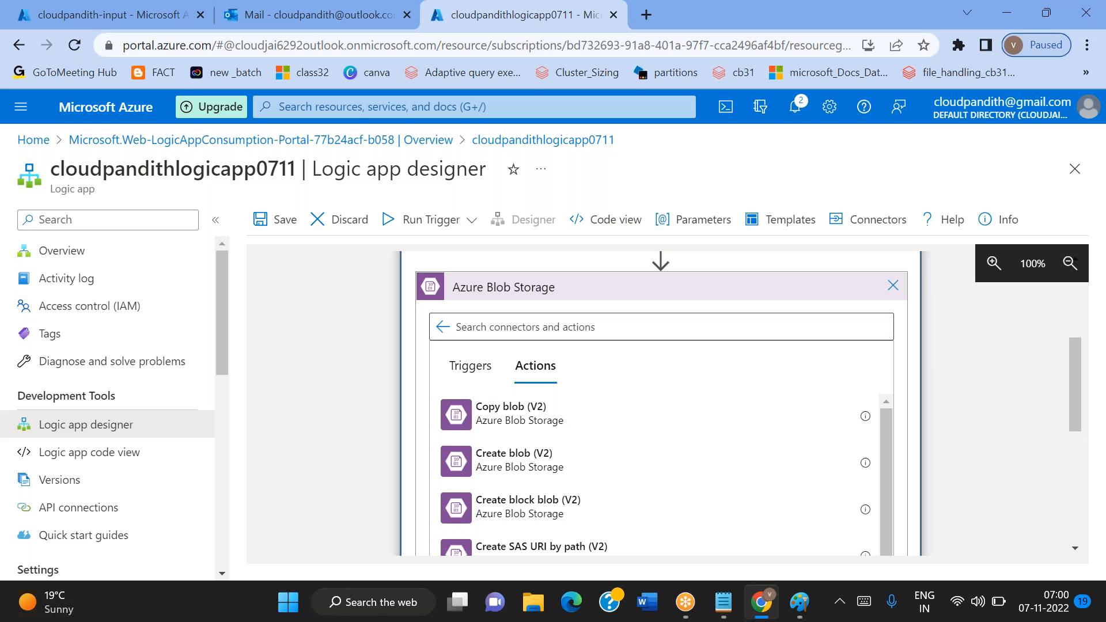
left_click(512, 461)
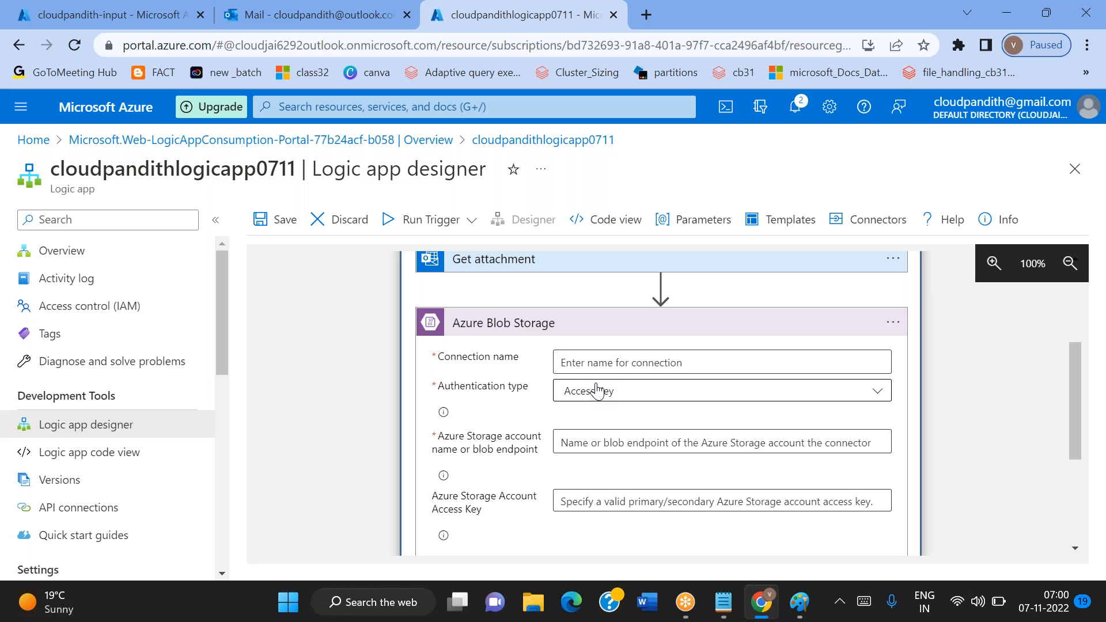
Name the Azure Blob Storage connection conn_blob_storage
left_click(585, 357)
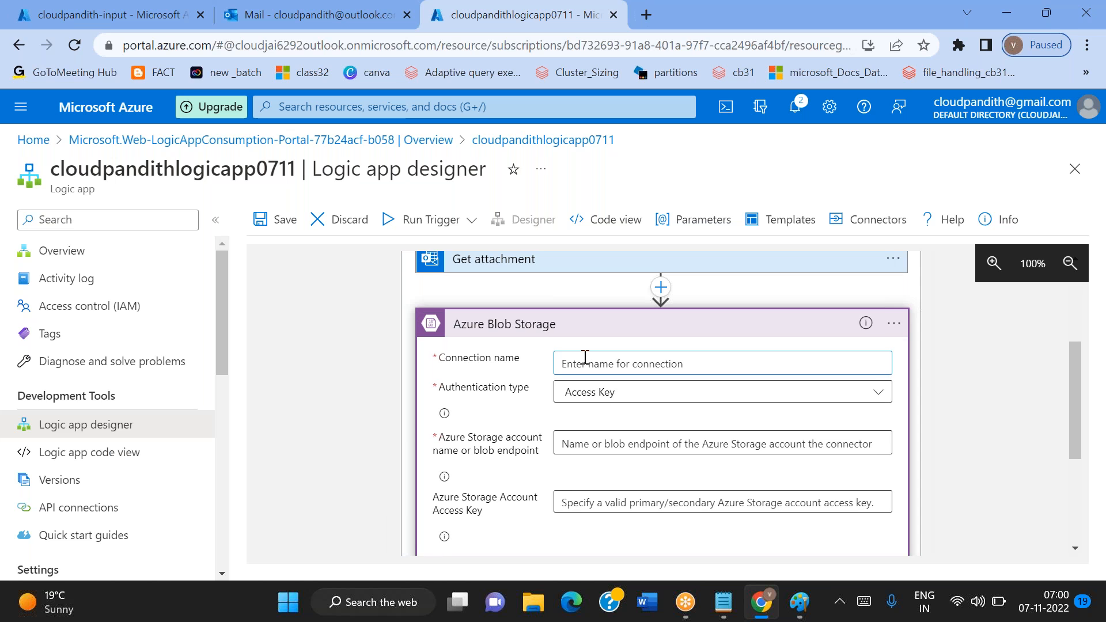
type("conn")
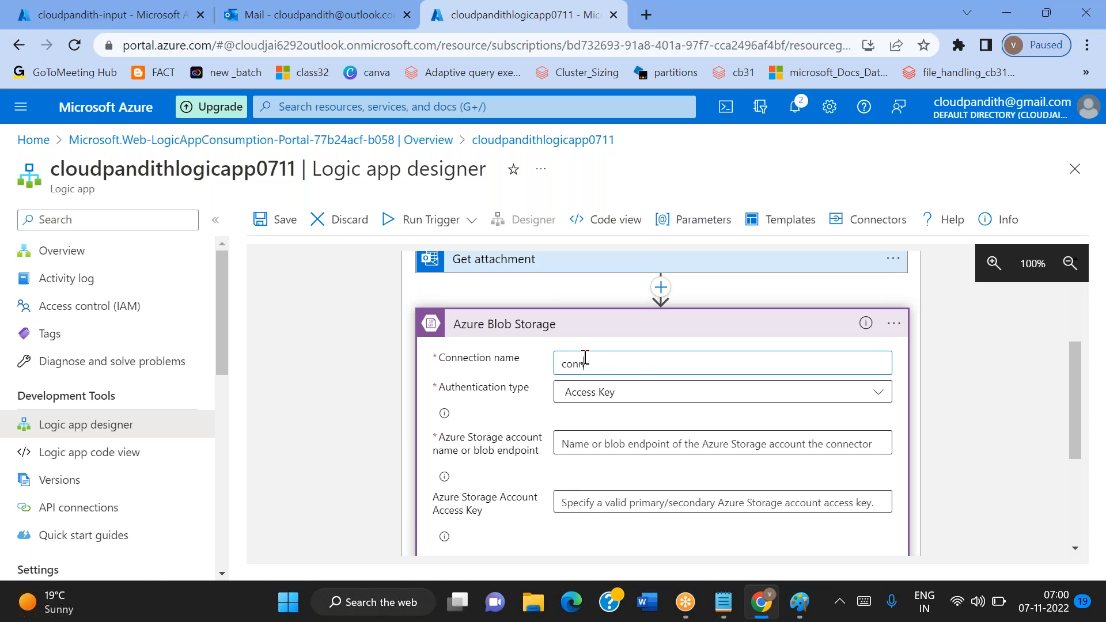
type("_blob_d")
left_click_drag(674, 358, 560, 362)
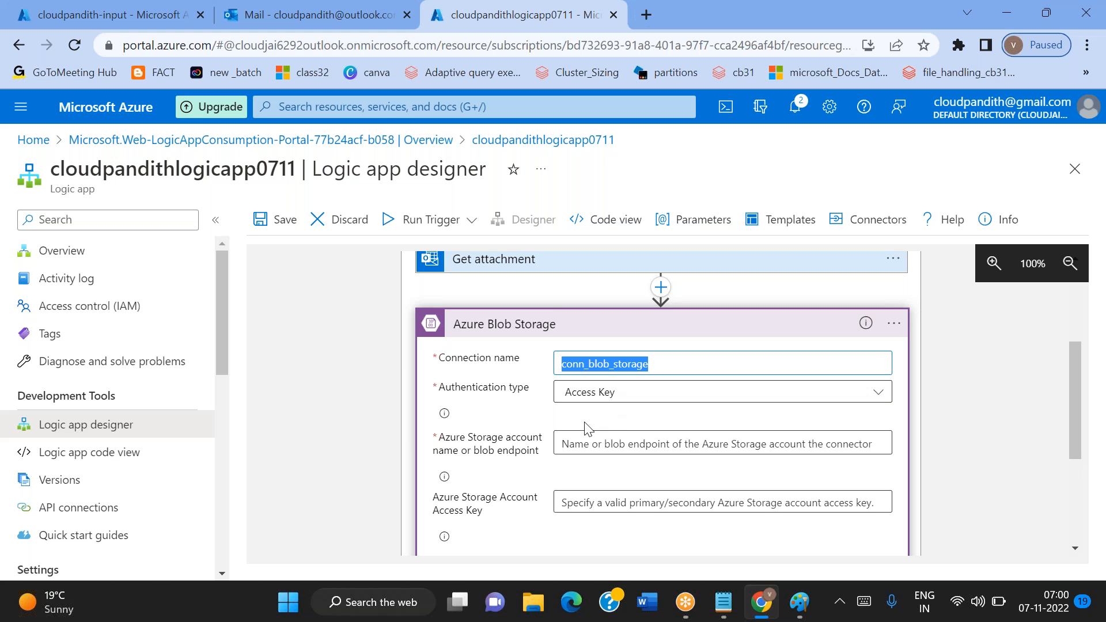
Copy the storage account name cloudpandithblob0711 from its access keys page into the connection's Azure Storage account name field
mouse_move(445, 438)
left_mouse_down()
mouse_move(484, 439)
mouse_move(458, 452)
left_mouse_up()
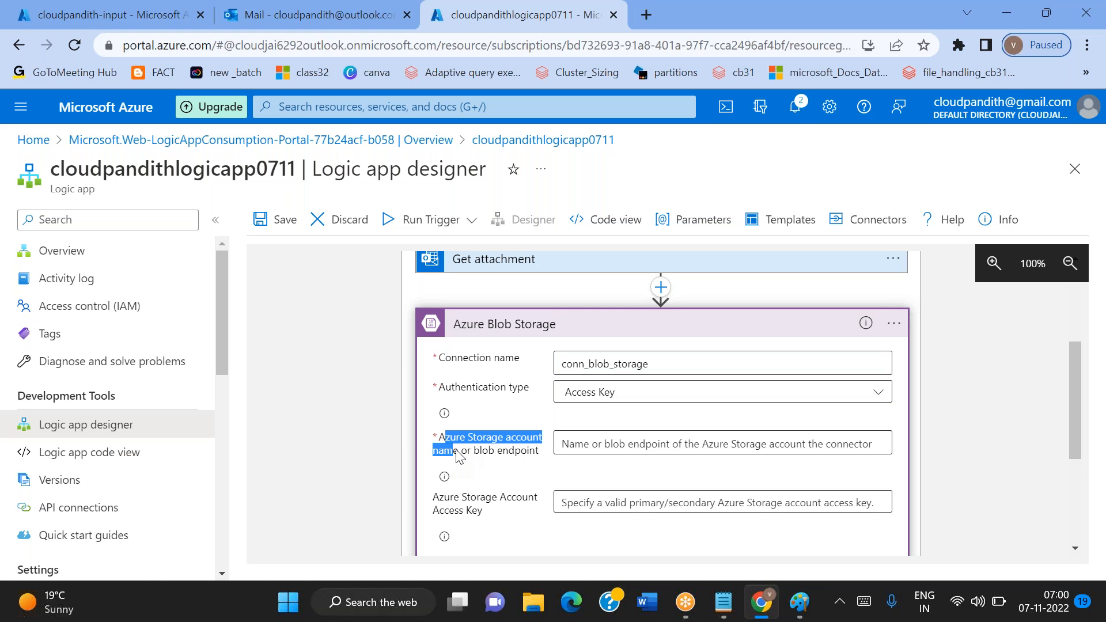
left_click(123, 8)
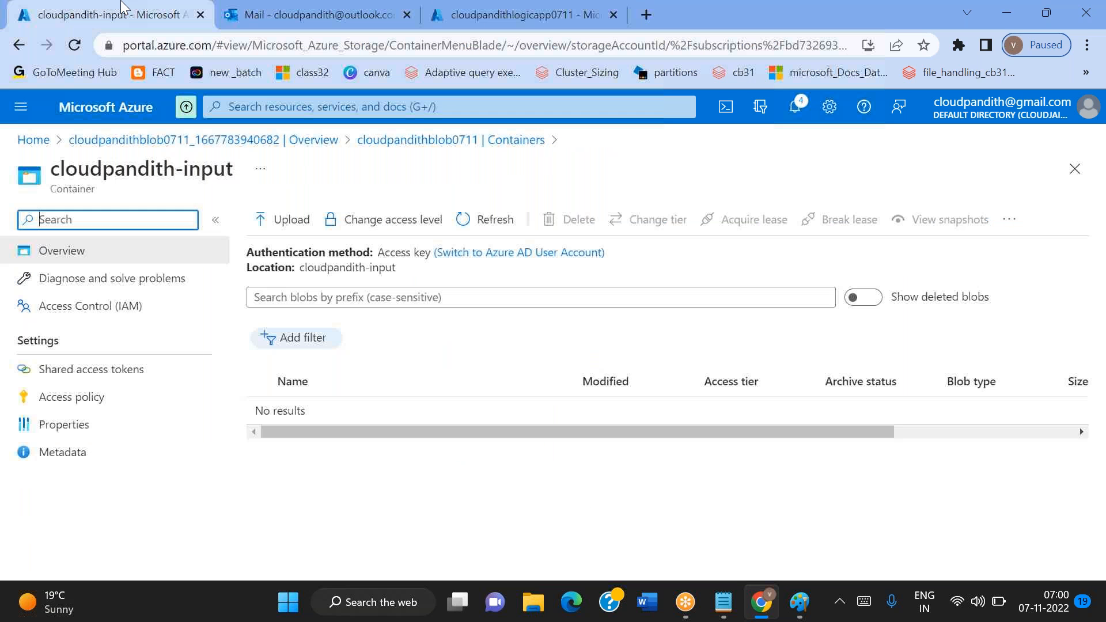
left_click(451, 140)
scroll(109, 496, "down", 3)
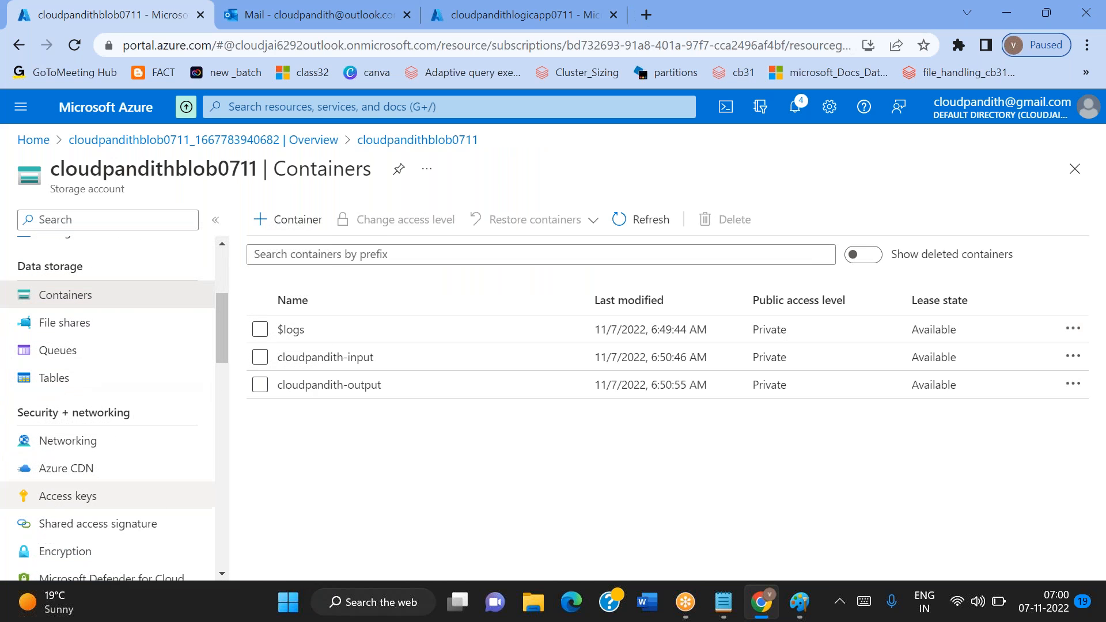
left_click(77, 504)
left_click(672, 381)
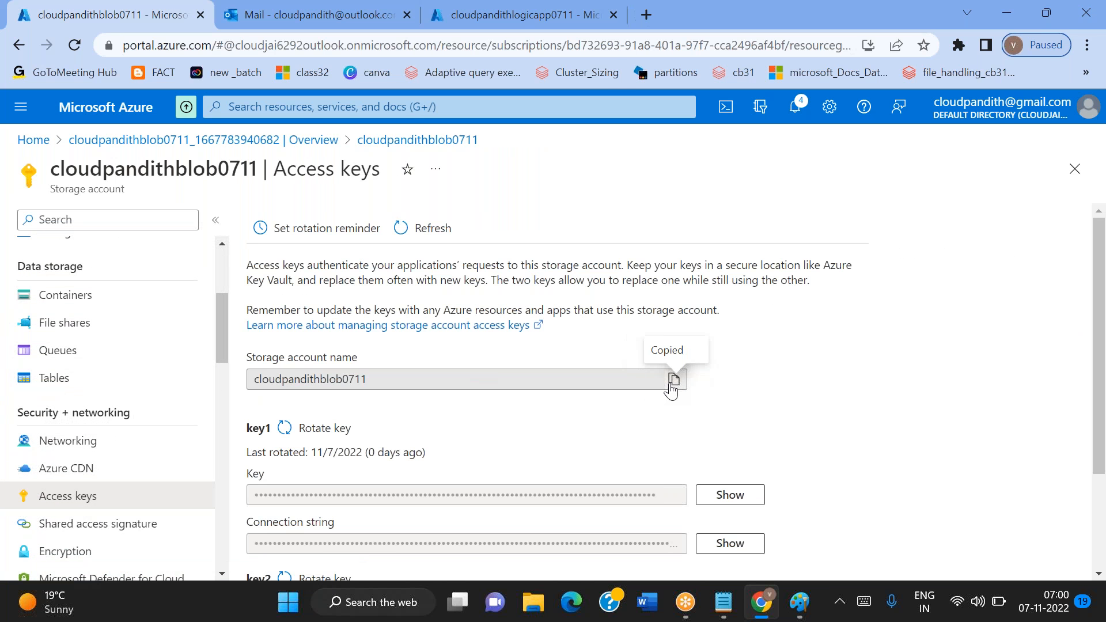
left_click(538, 26)
left_click(578, 445)
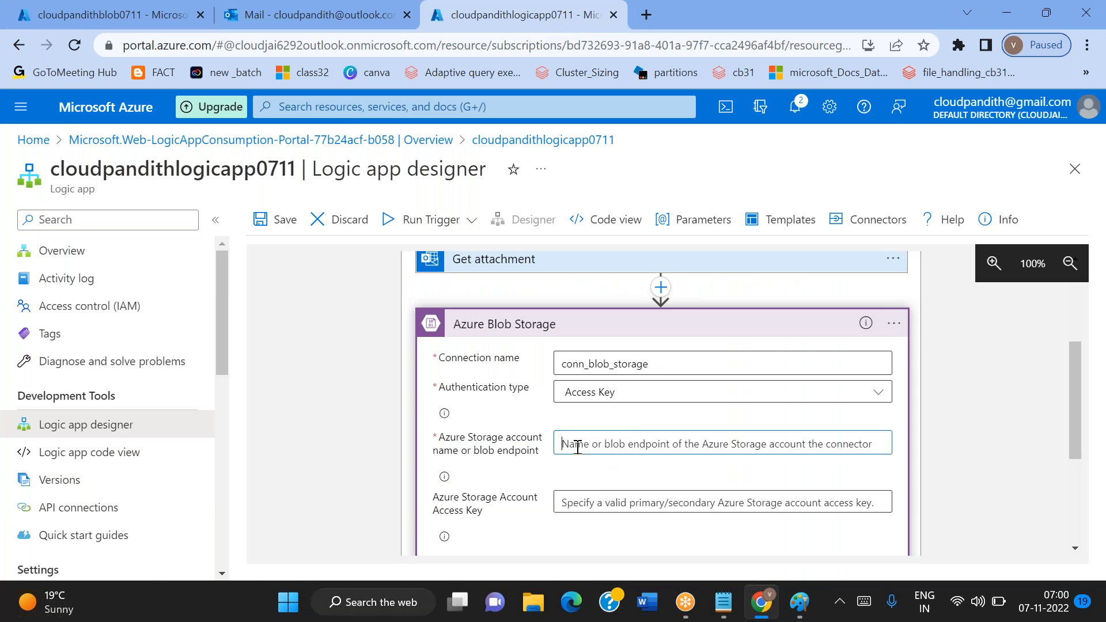
key("ctrl+v")
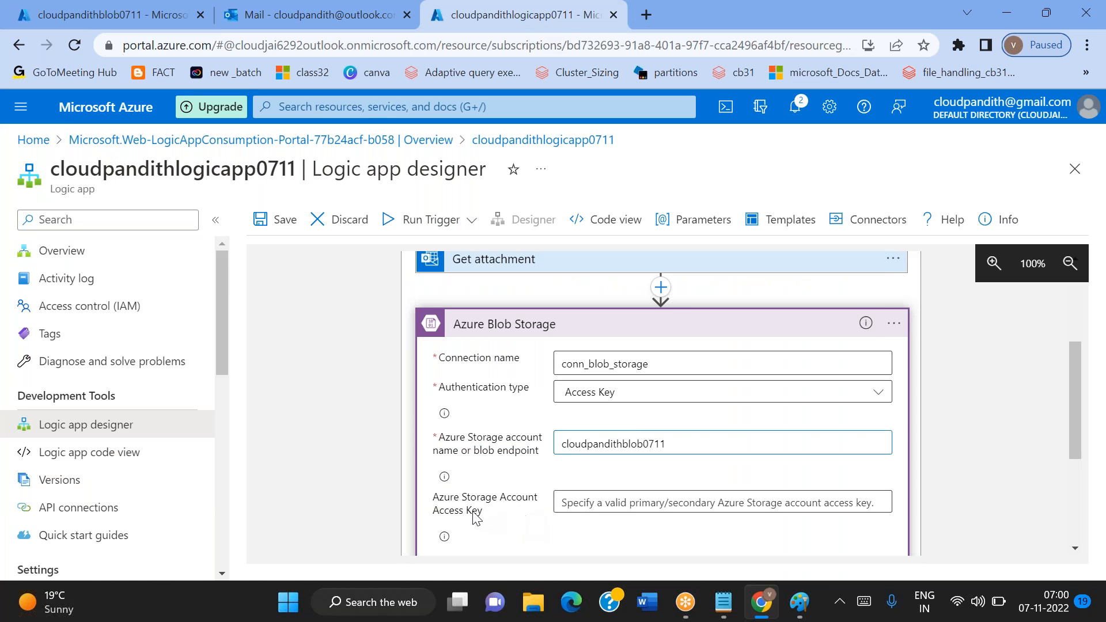
Reveal and copy the storage account's key1 access key and paste it into the connection's Azure Storage Account Access Key field
left_click(142, 8)
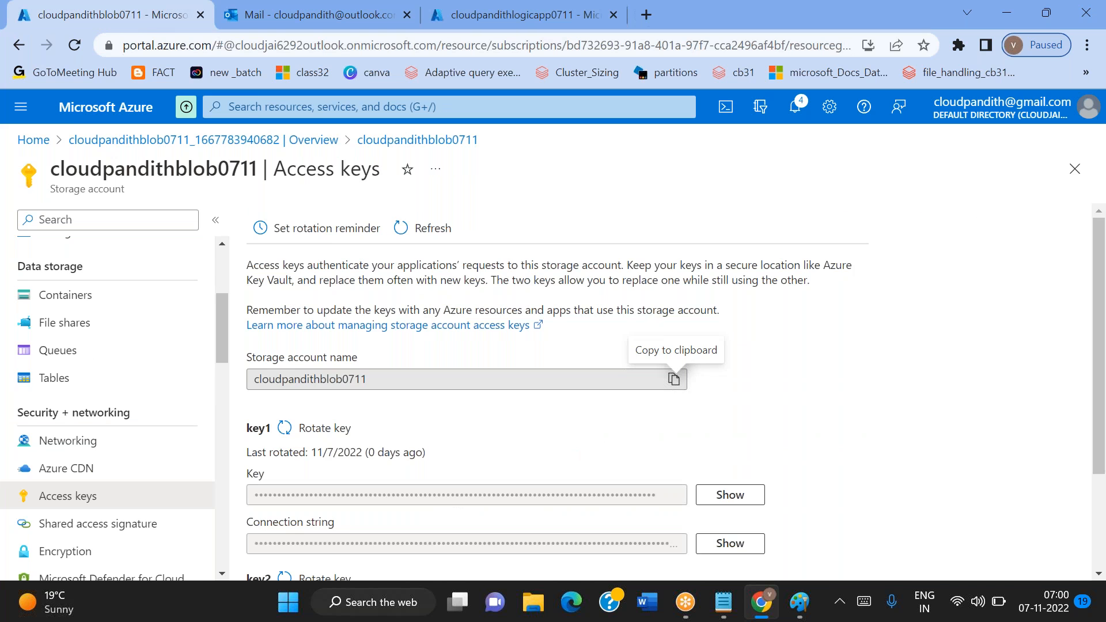
scroll(674, 380, "down", 1)
left_click(752, 445)
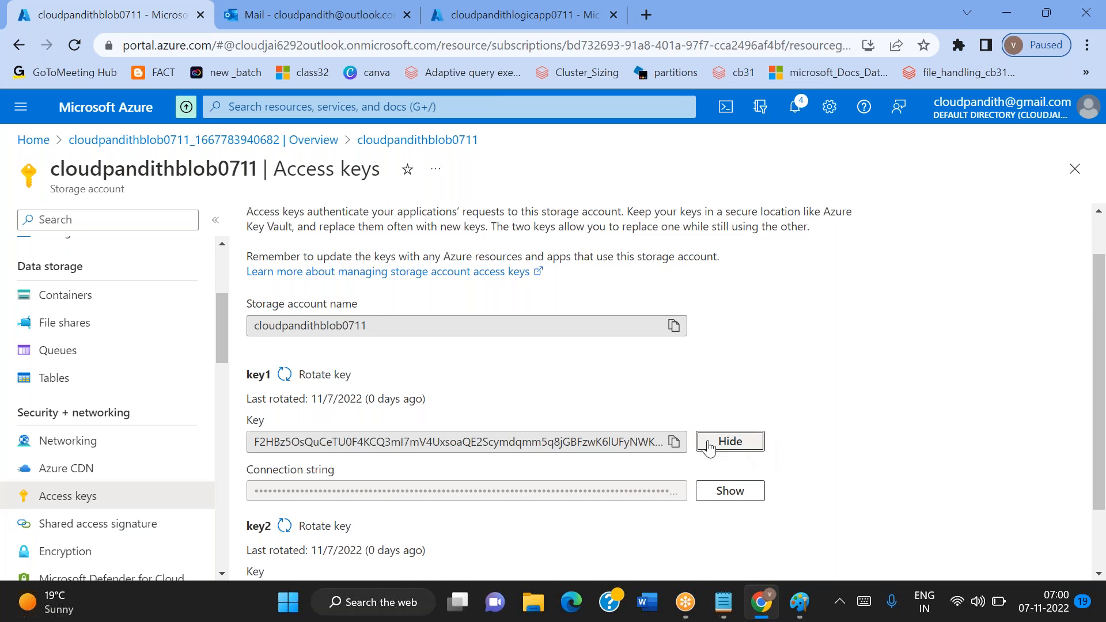
left_click(674, 442)
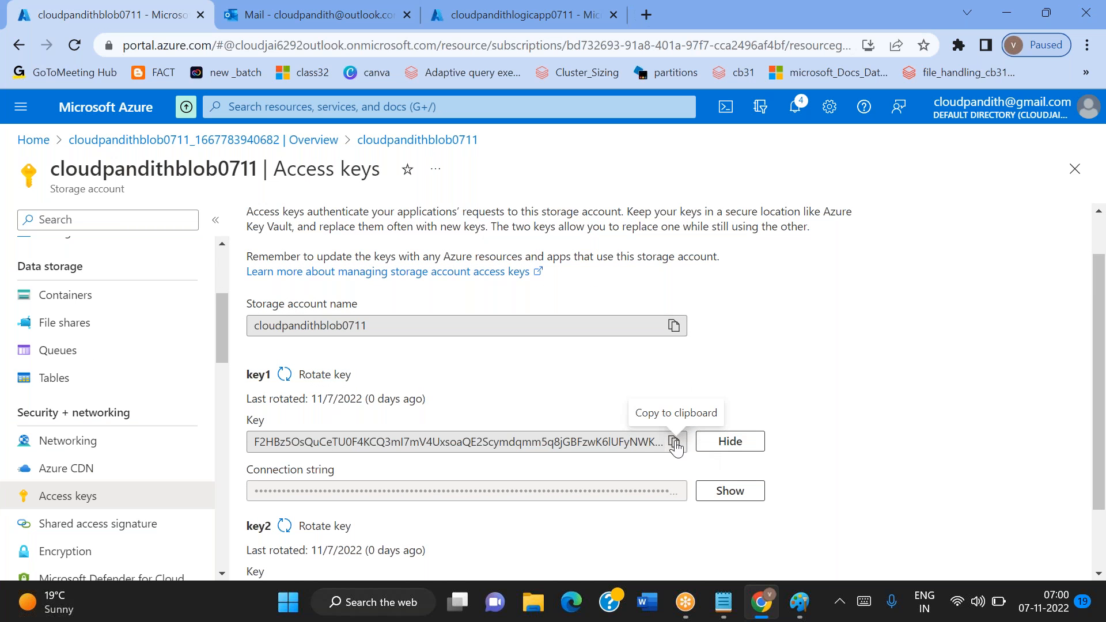
left_click(674, 443)
left_click(507, 28)
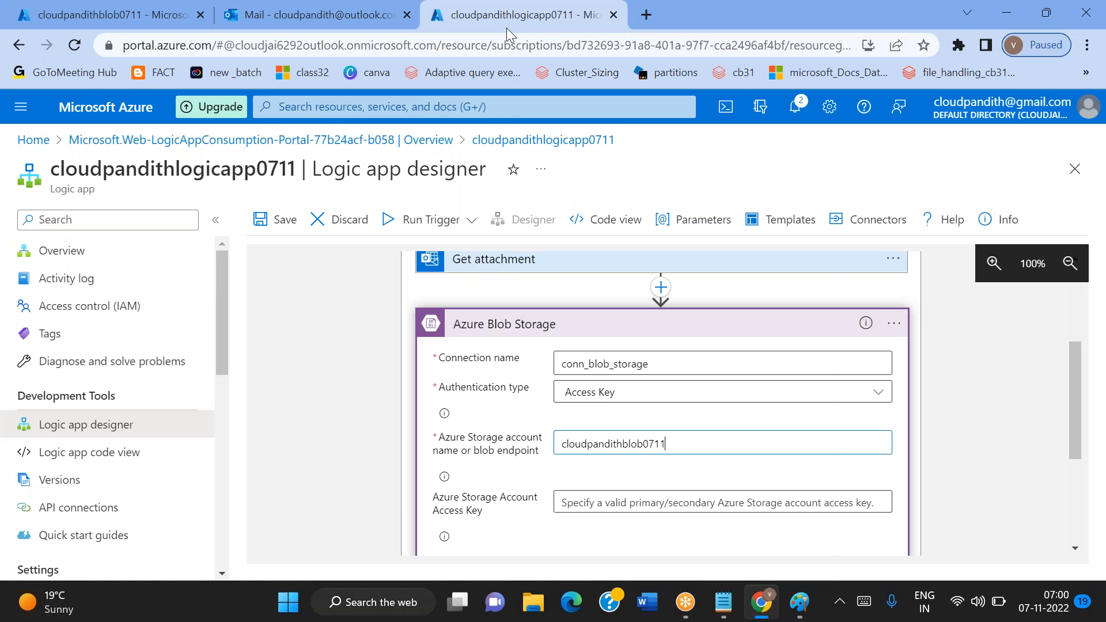
left_click(591, 503)
key("ctrl+v")
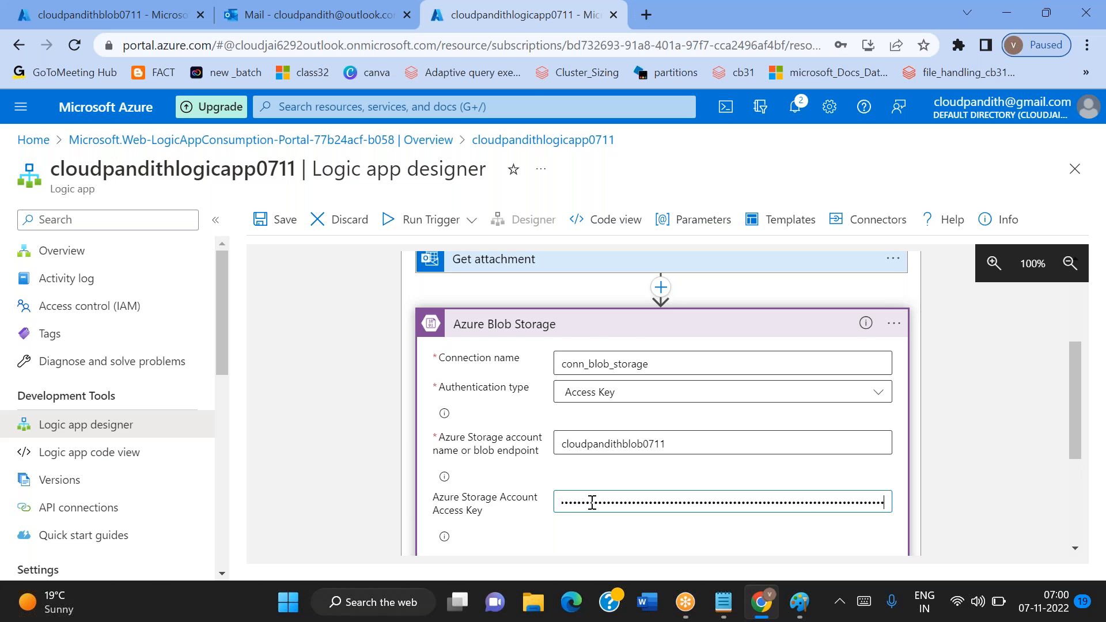
Create the conn_blob_storage connection with the entered storage account name and access key
scroll(592, 502, "down", 3)
scroll(663, 450, "up", 2)
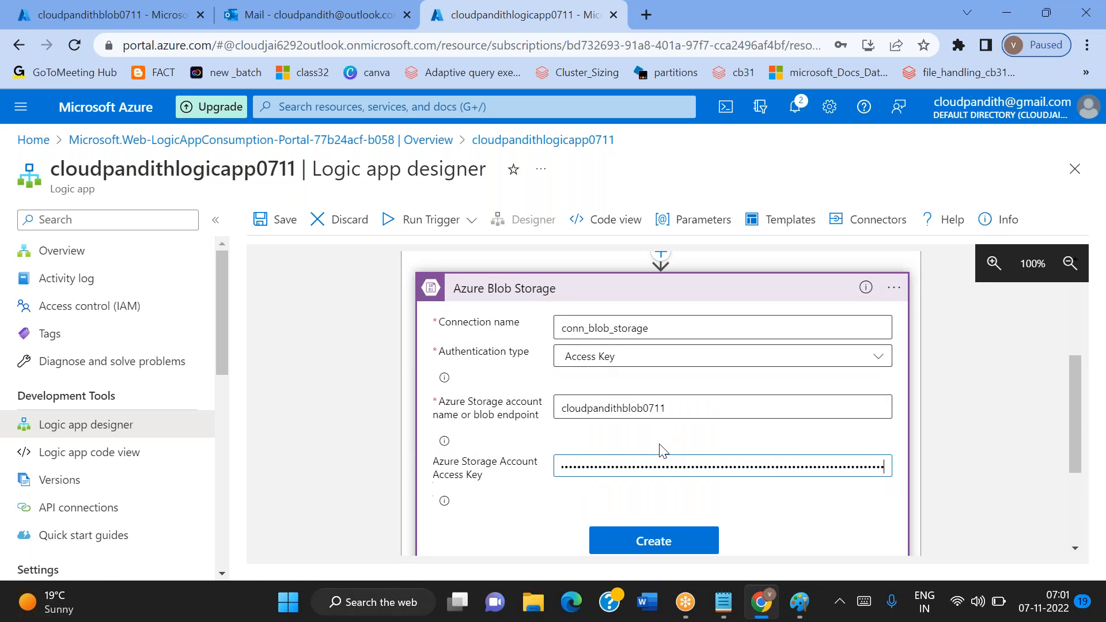
scroll(663, 449, "down", 2)
left_click(651, 429)
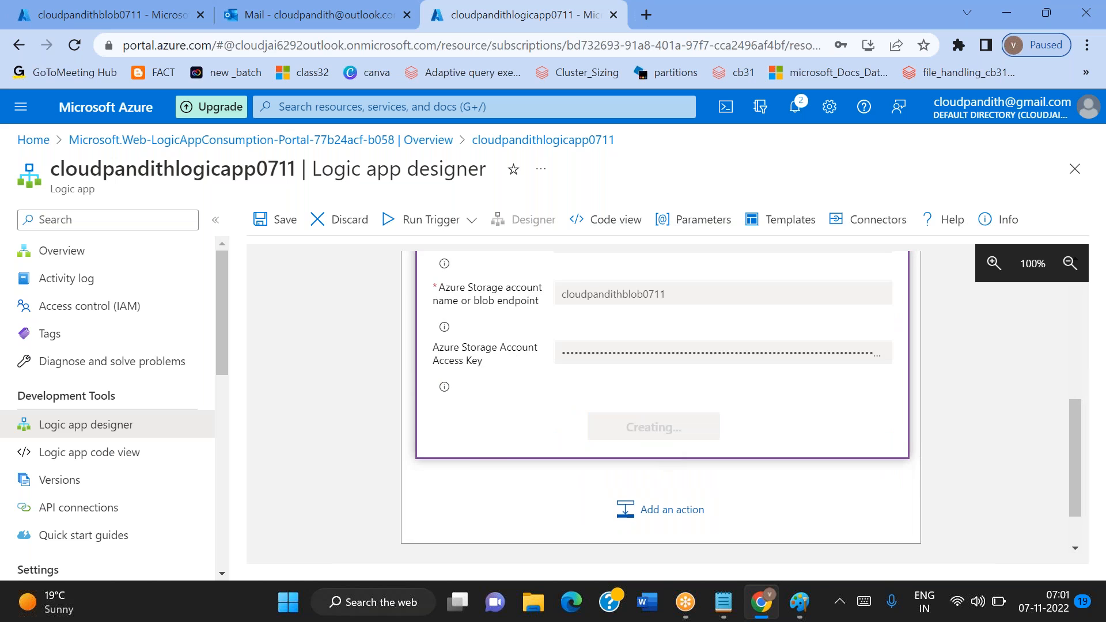
Set the Create blob (V2) action to use the connection settings for cloudpandithblob0711 and the folder path /cloudpandith-input
scroll(643, 418, "up", 2)
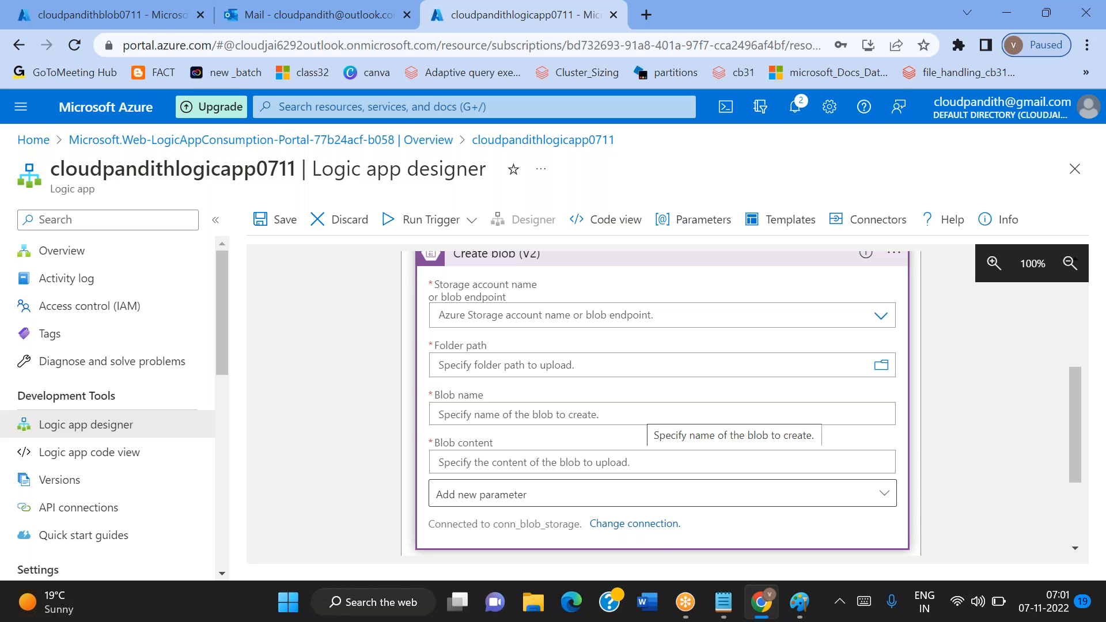
scroll(836, 392, "up", 1)
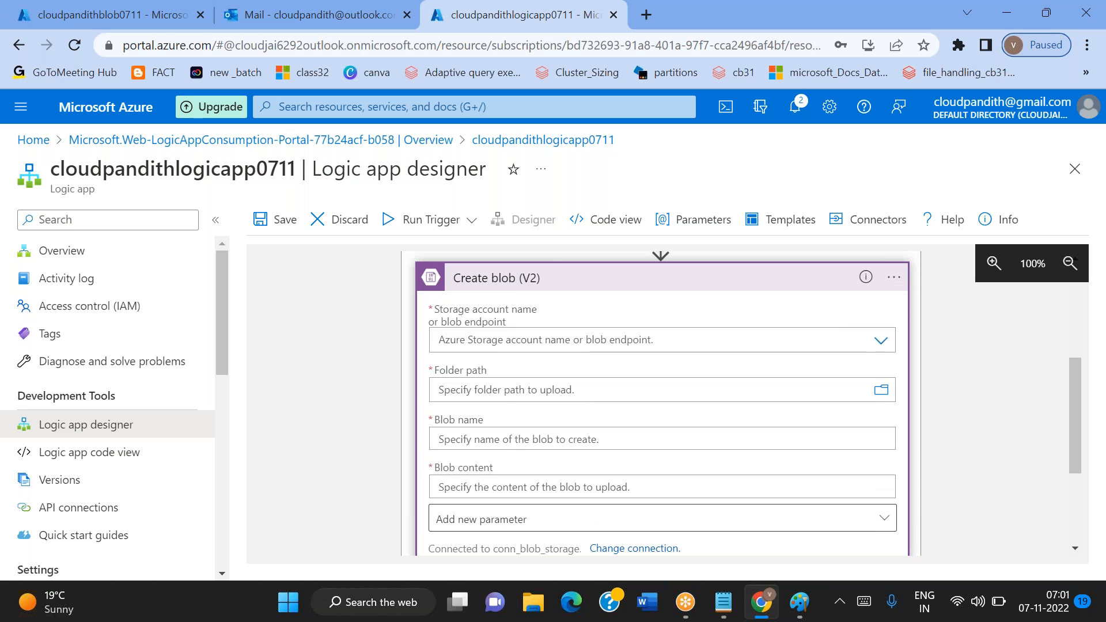
left_click(881, 341)
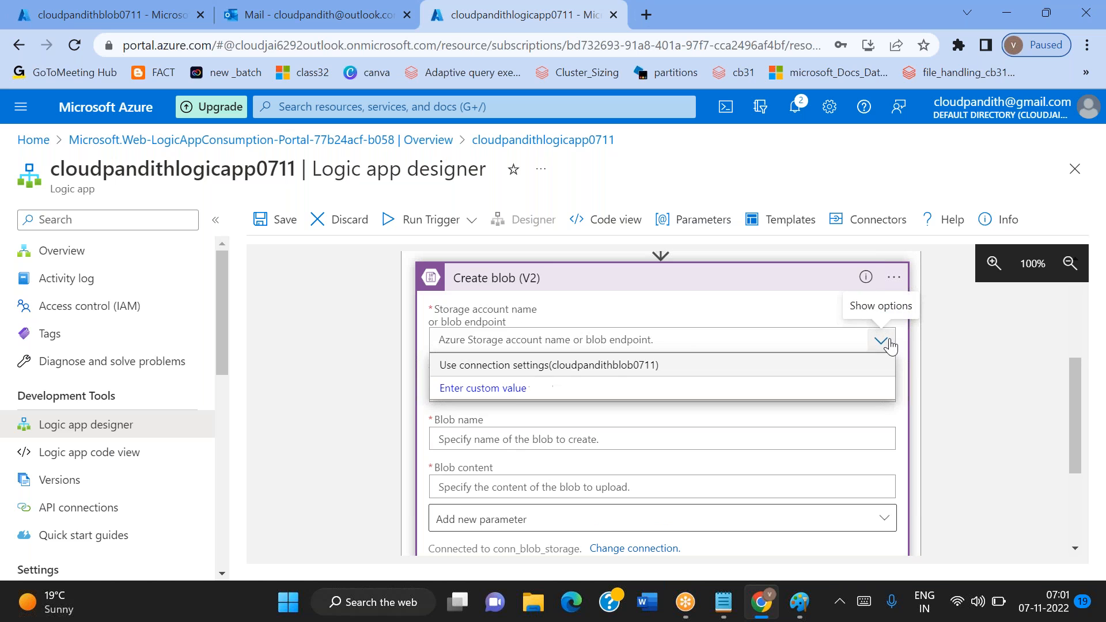
left_click(517, 369)
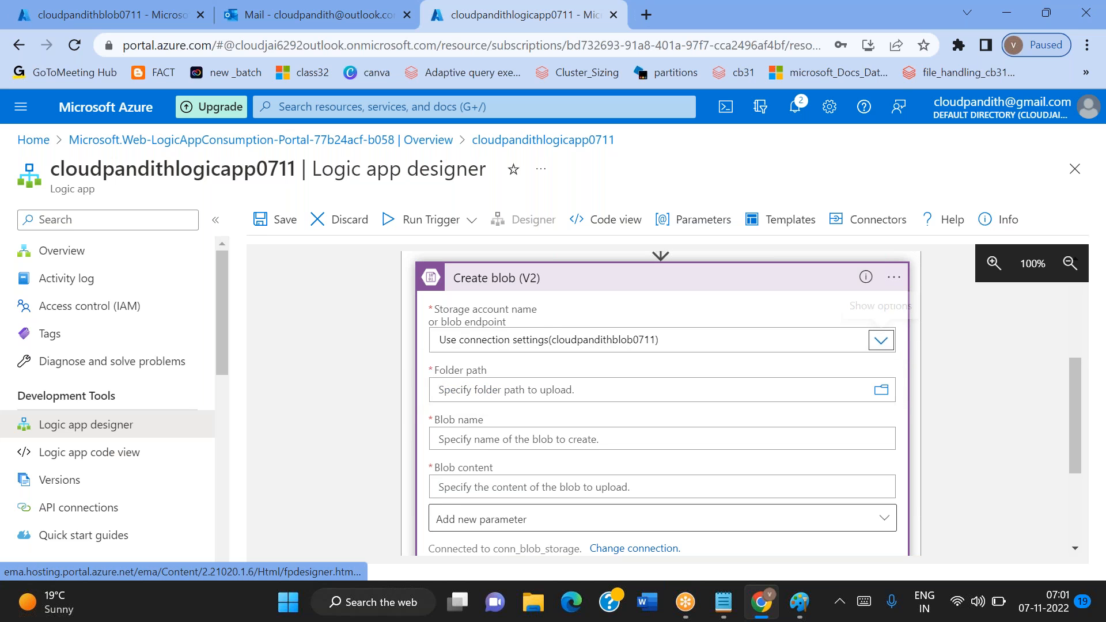
left_click(881, 390)
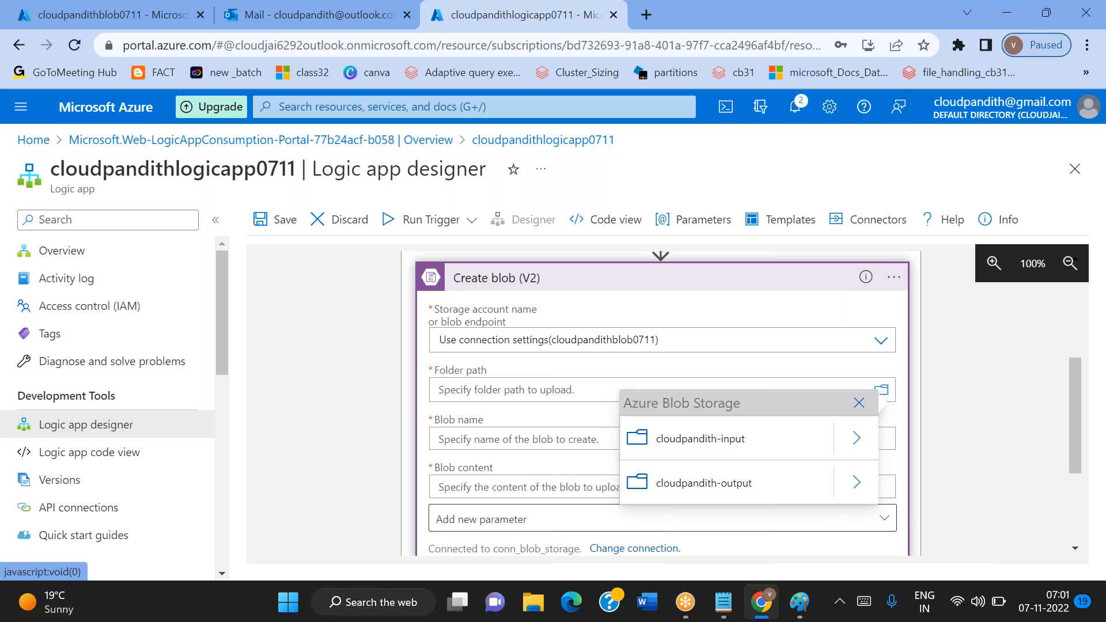
left_click(727, 440)
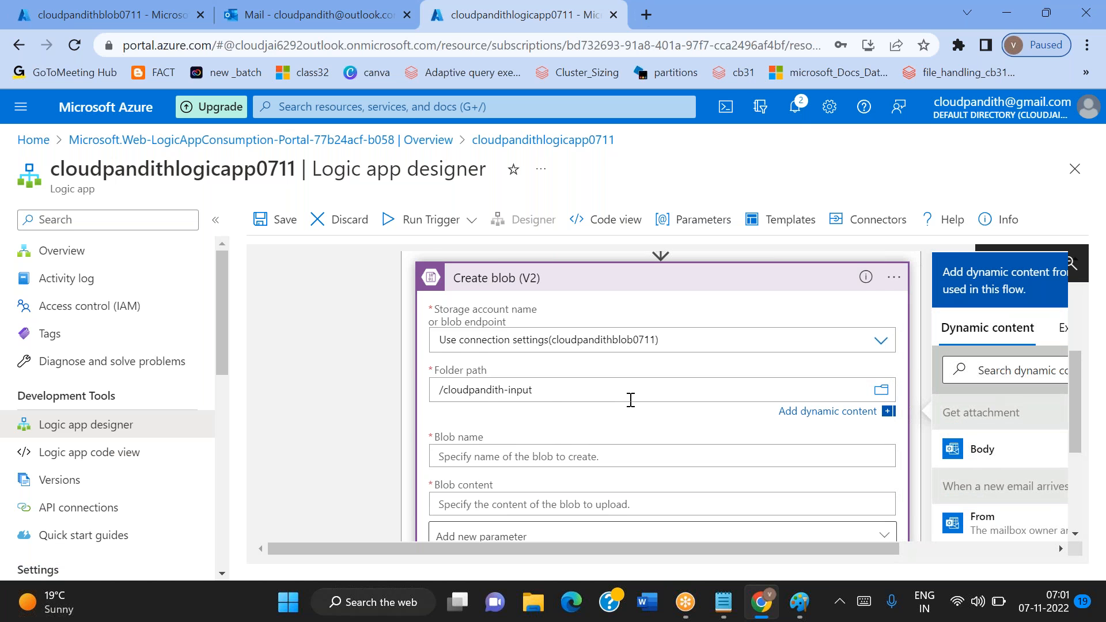
Collapse the logic app's resource menu to give the designer canvas more room for the dynamic content list
scroll(630, 399, "down", 2)
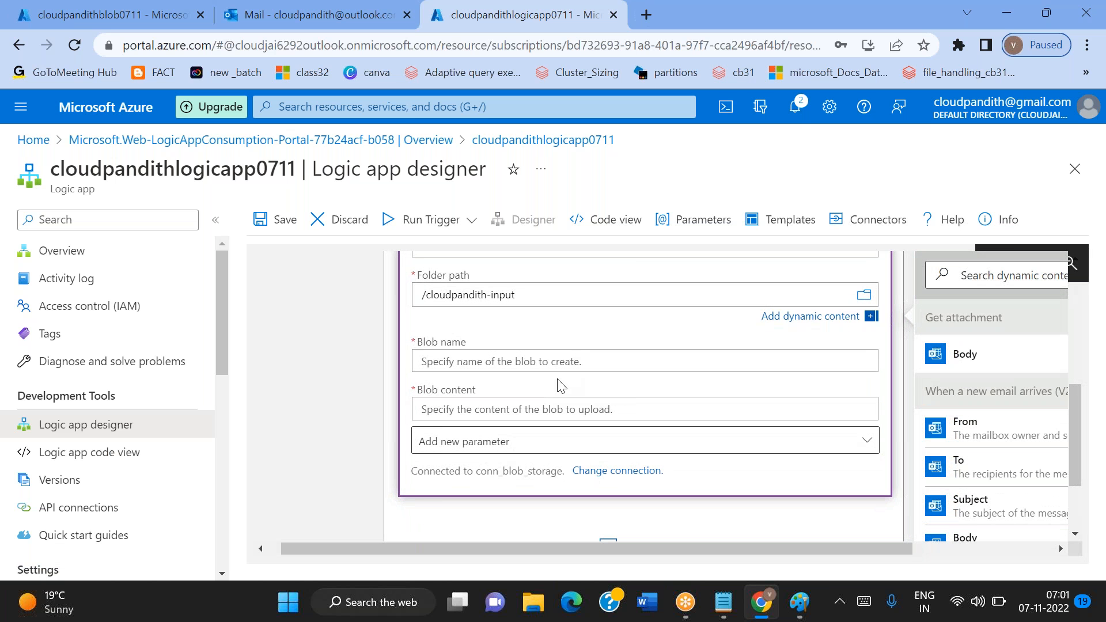
left_click(514, 361)
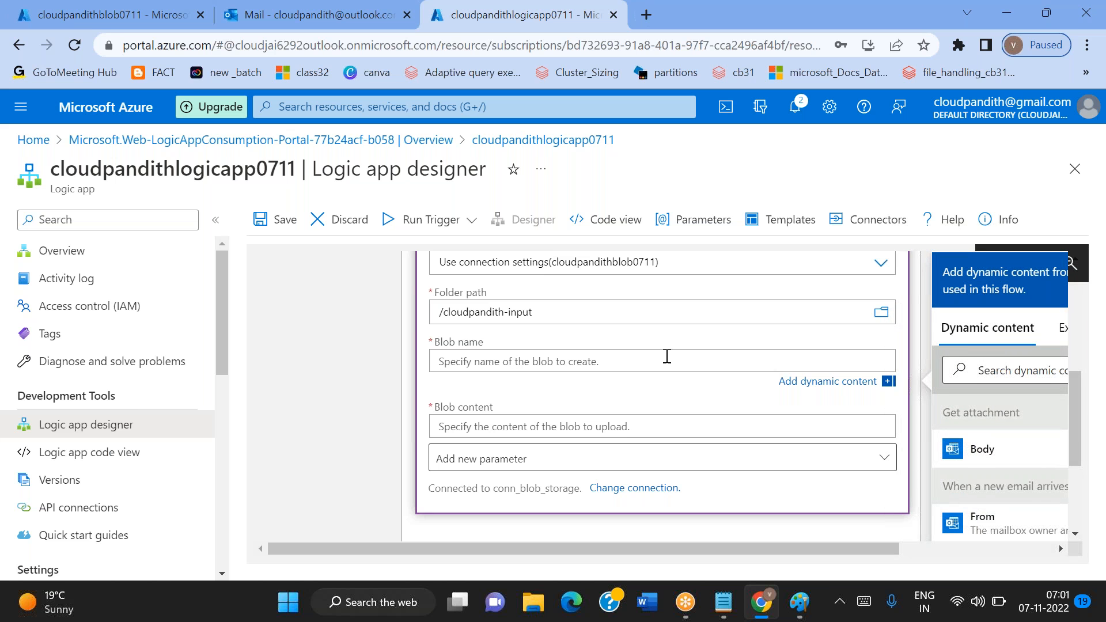
scroll(667, 356, "up", 2)
scroll(667, 356, "down", 3)
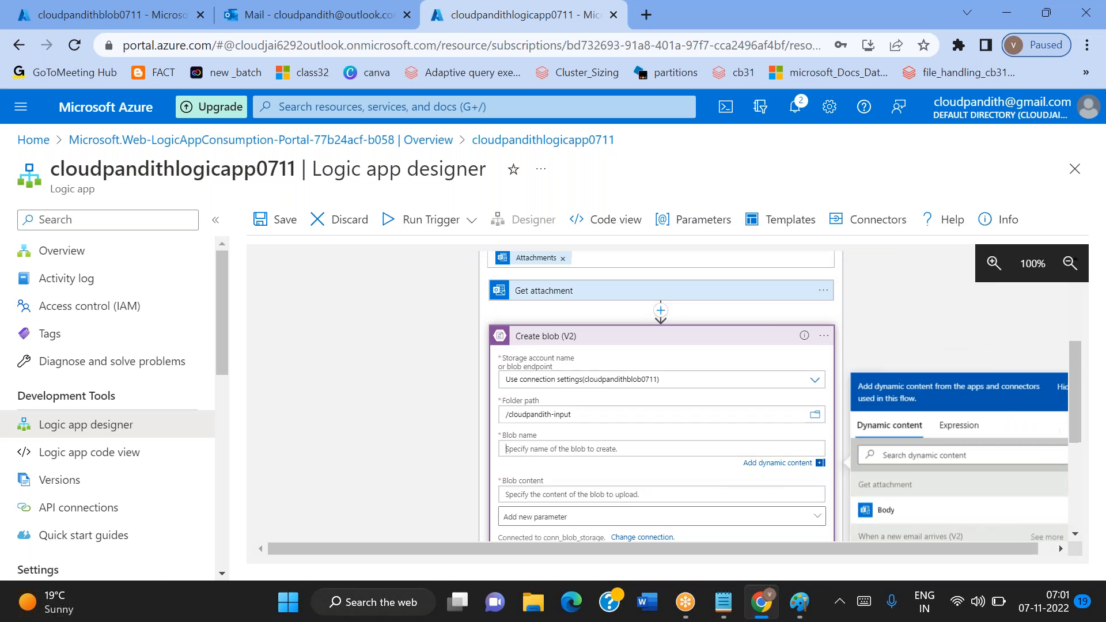
scroll(667, 356, "up", 5)
scroll(667, 356, "down", 8)
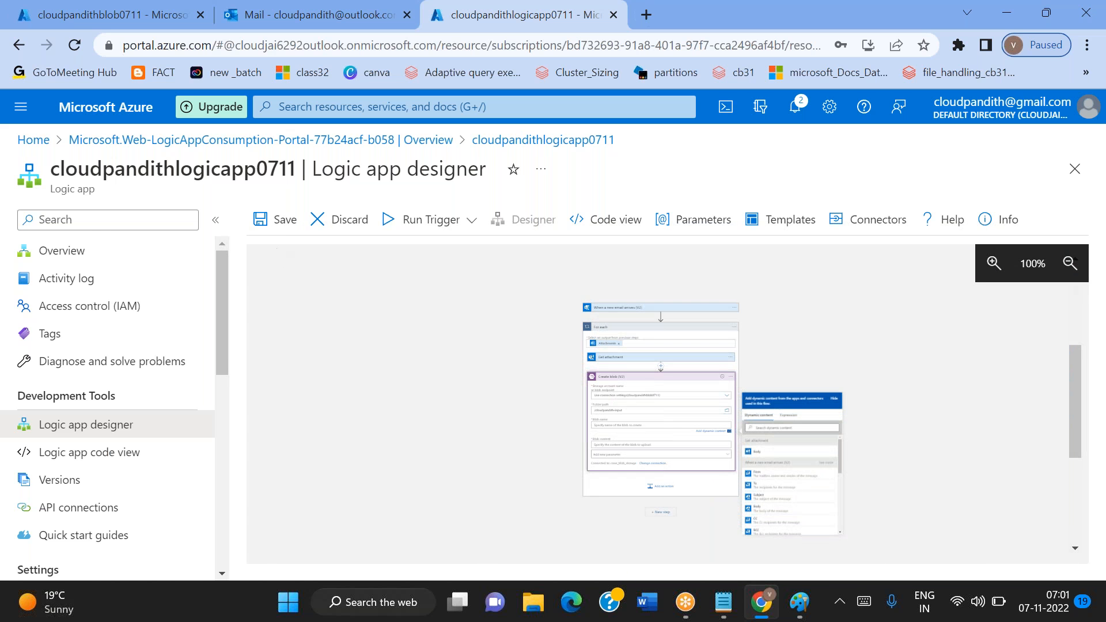
left_click(216, 219)
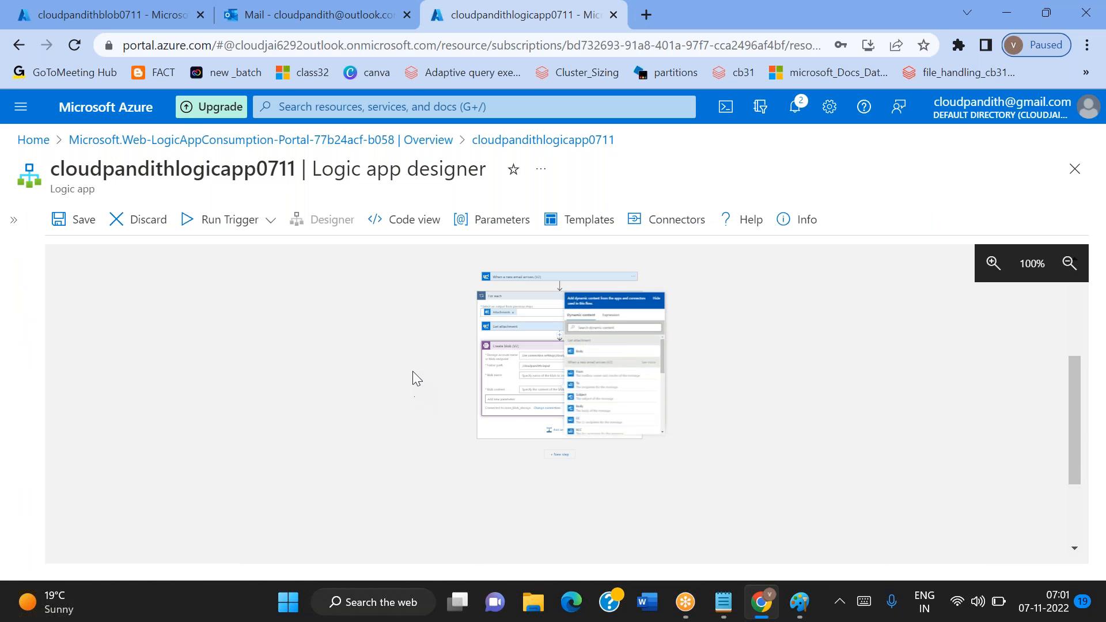
scroll(412, 371, "up", 5)
scroll(413, 372, "up", 2)
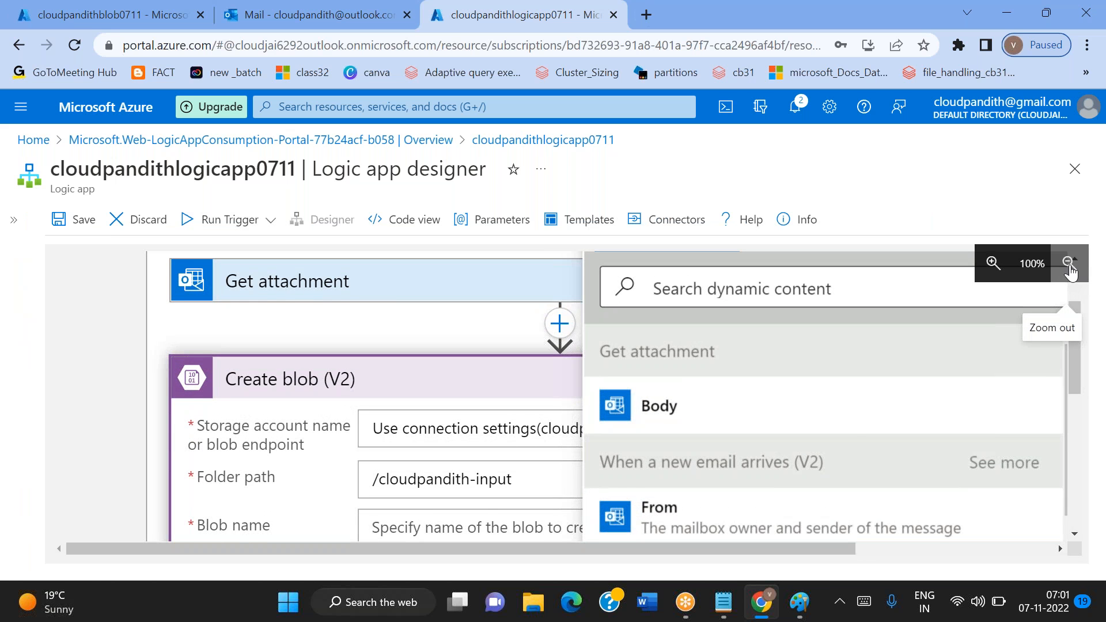
Set the Create blob action's blob name to the Attachments Name dynamic content of the new email trigger
scroll(664, 402, "down", 3)
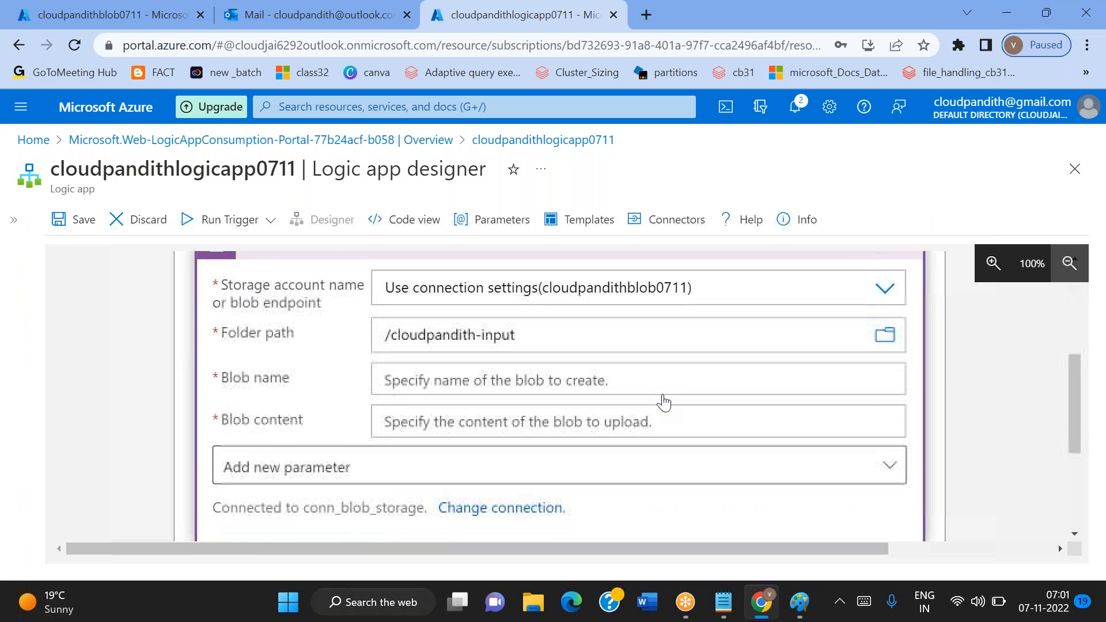
scroll(634, 389, "down", 2)
left_click(493, 298)
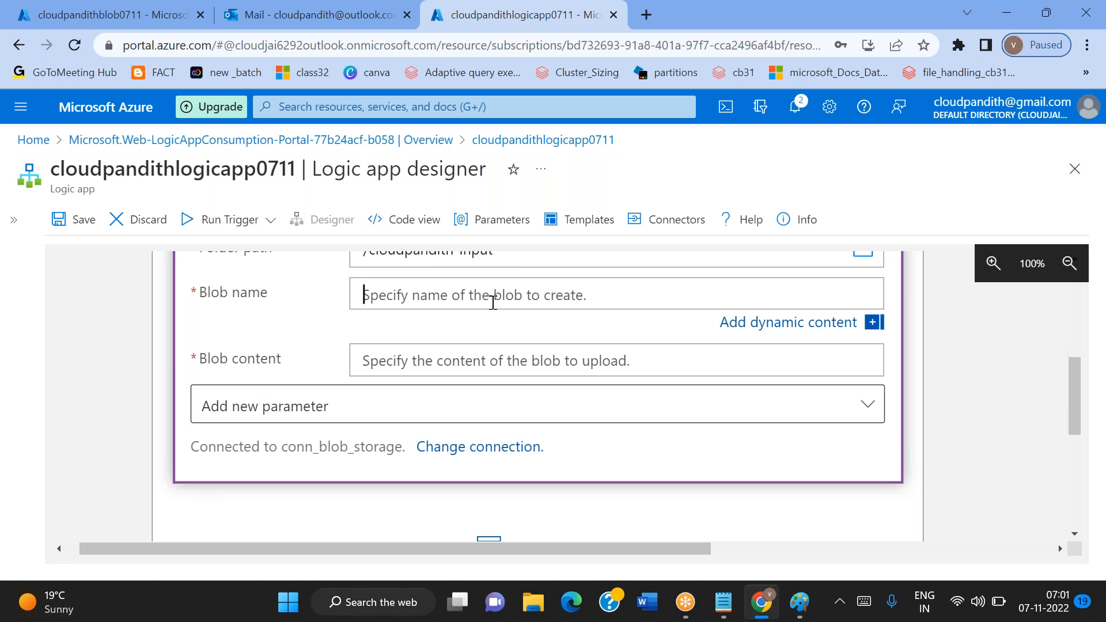
left_click(493, 303)
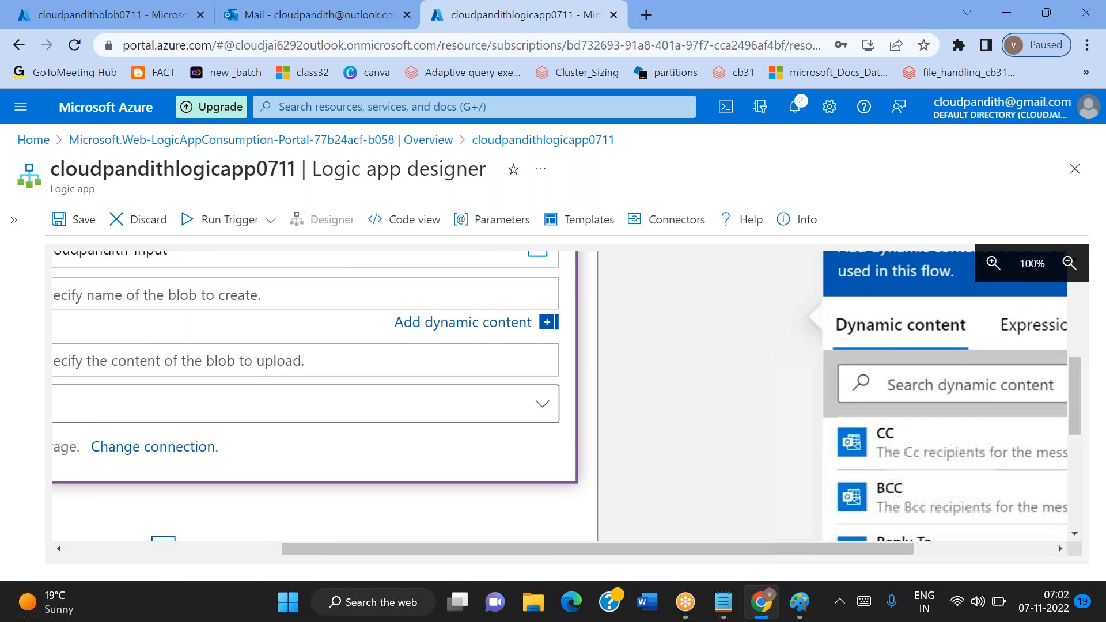
scroll(964, 511, "down", 10)
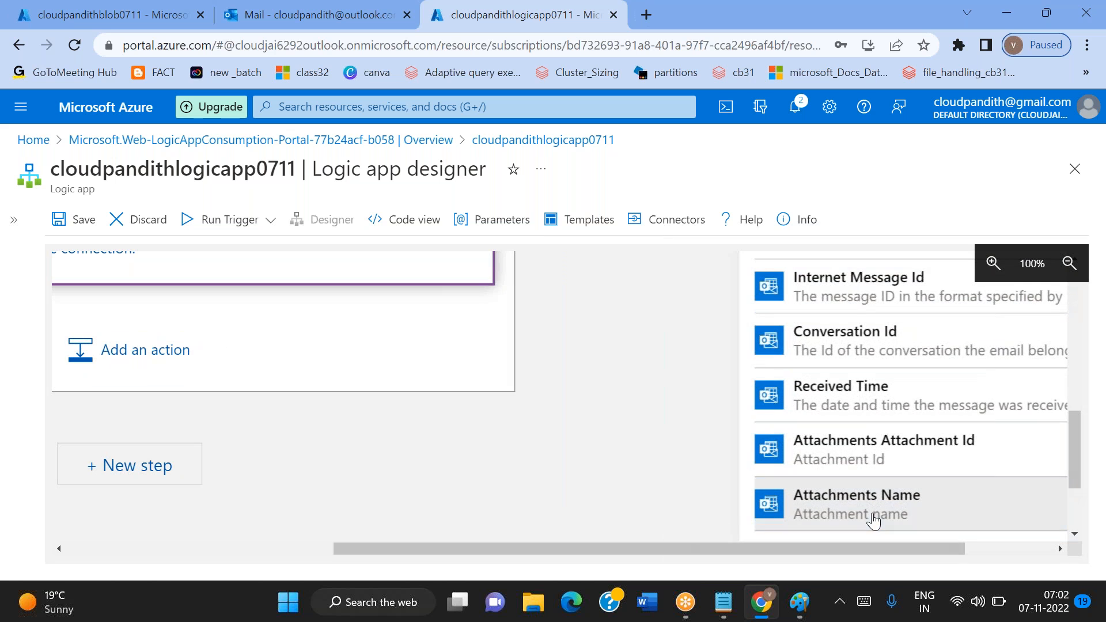
left_click(869, 513)
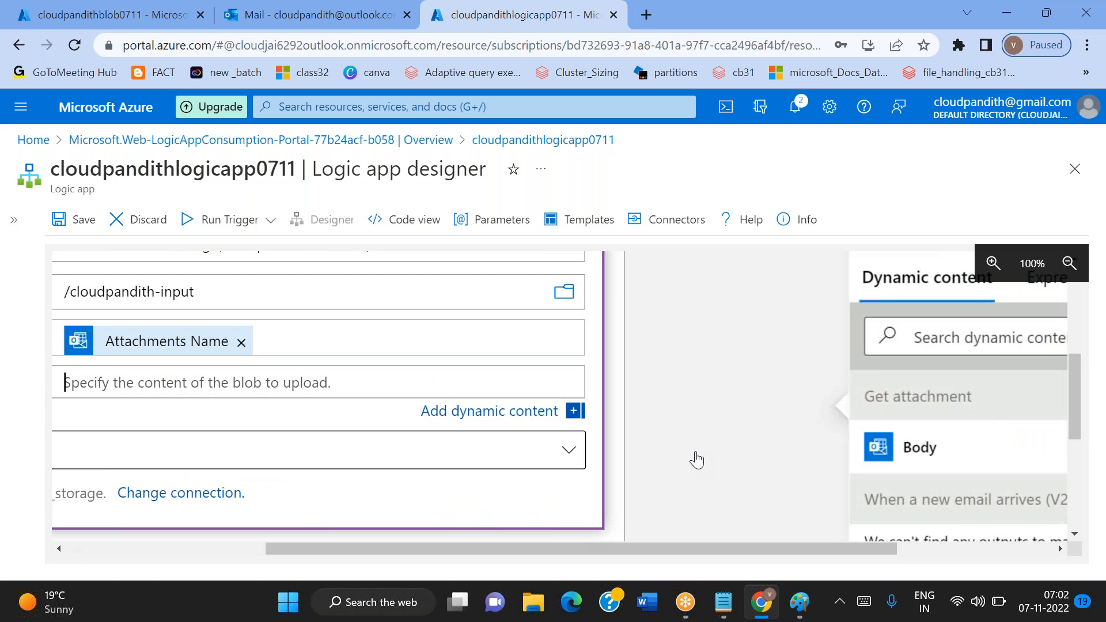
Show all outputs of the email trigger and set the Create blob action's blob content to Attachments Content
scroll(644, 462, "down", 3)
scroll(920, 488, "right", 4)
scroll(920, 489, "up", 1)
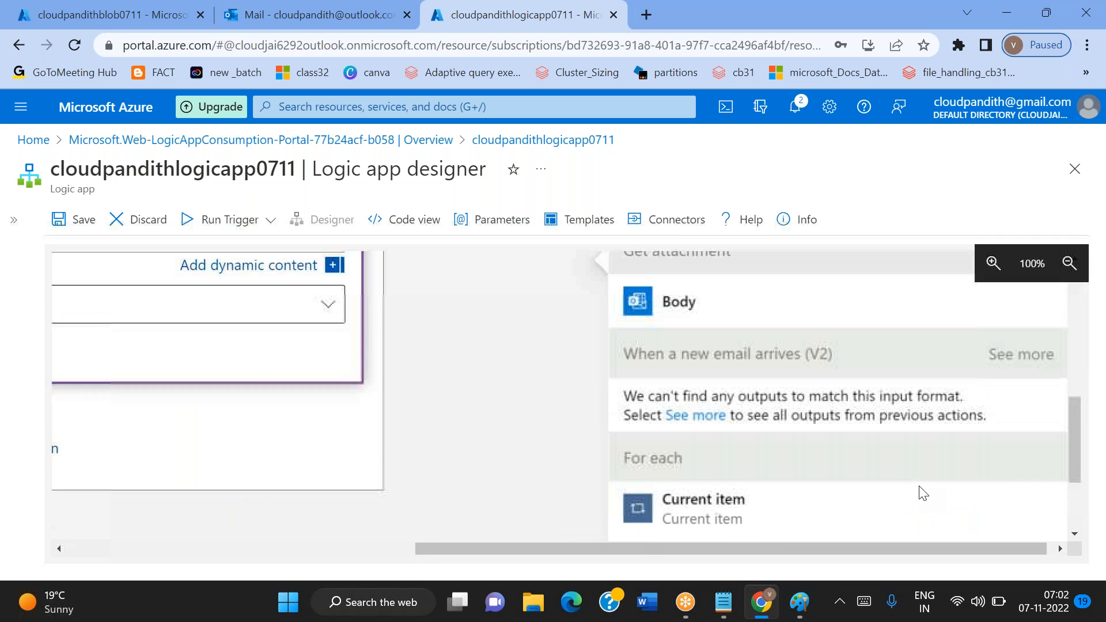
scroll(920, 490, "up", 2)
scroll(921, 490, "left", 4)
left_click(247, 349)
scroll(738, 455, "down", 2)
scroll(738, 455, "right", 3)
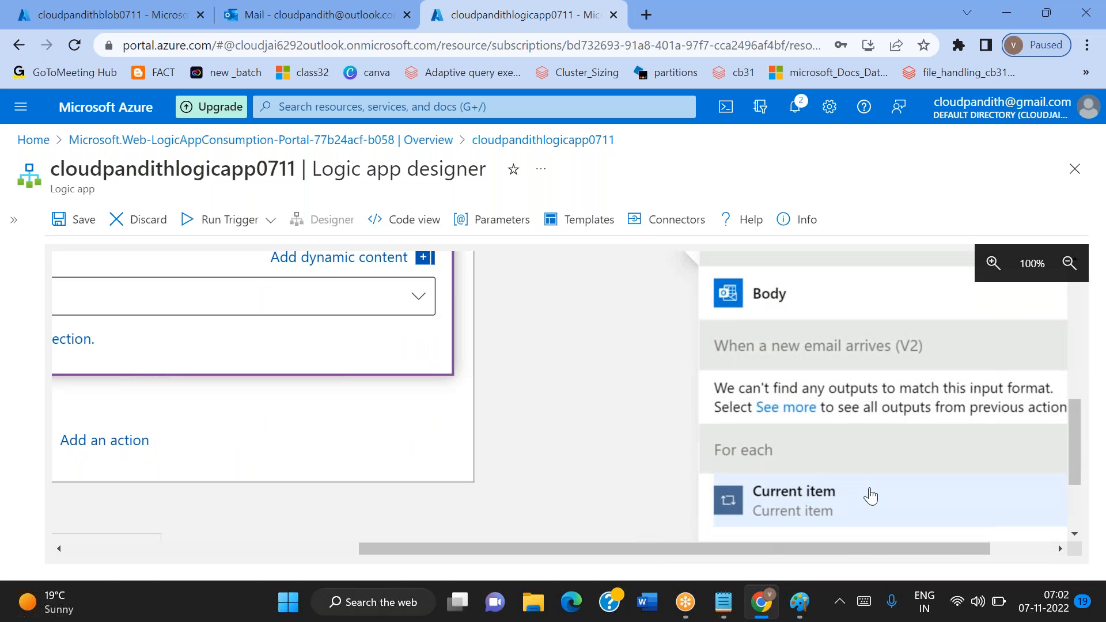
left_click(782, 413)
scroll(870, 519, "down", 6)
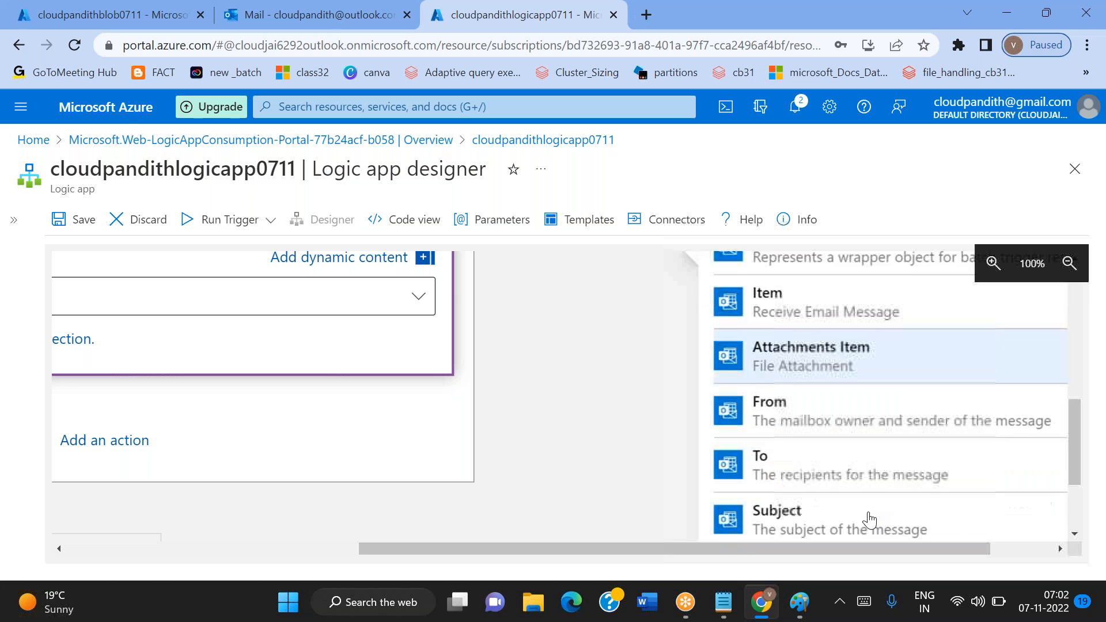
scroll(870, 519, "down", 9)
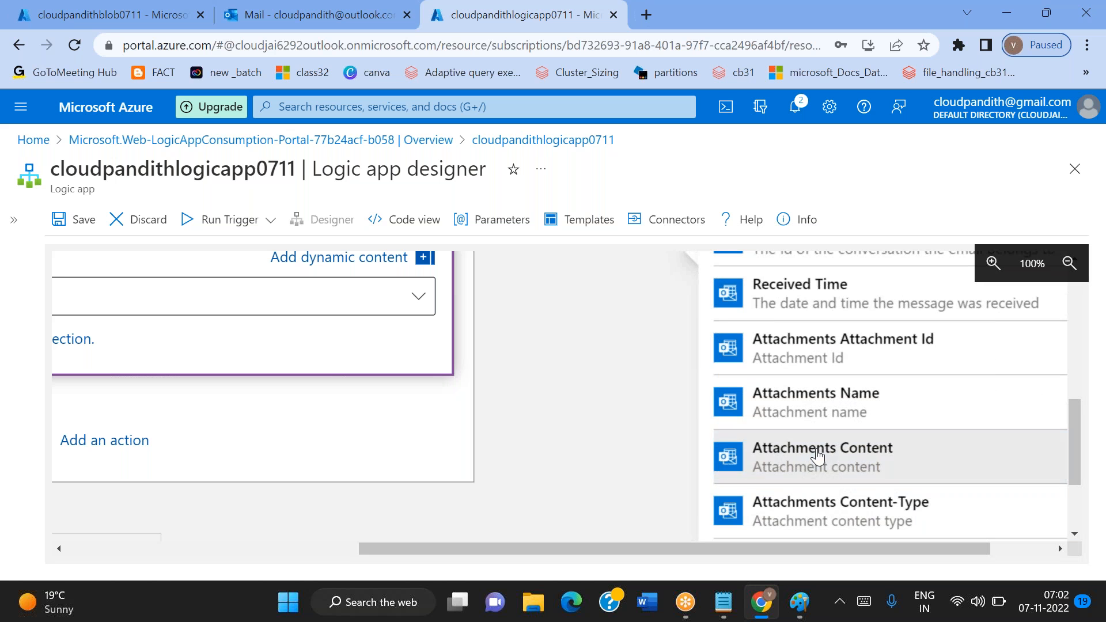
left_click(818, 456)
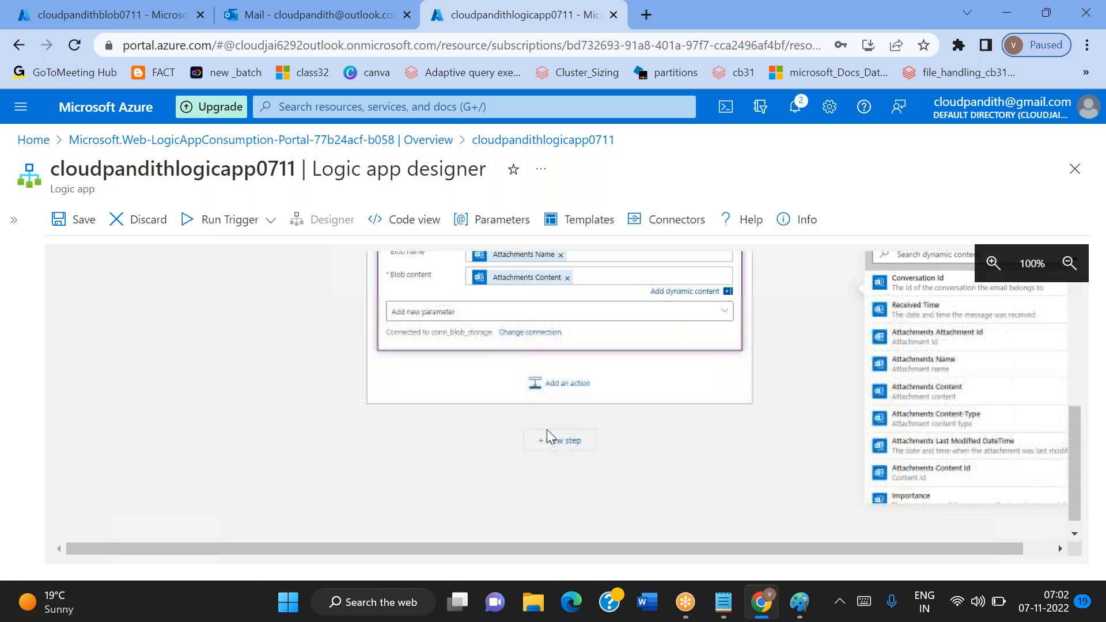
Save the logic app after checking the completed Create blob (V2) action
left_click(1068, 269)
scroll(680, 365, "up", 2)
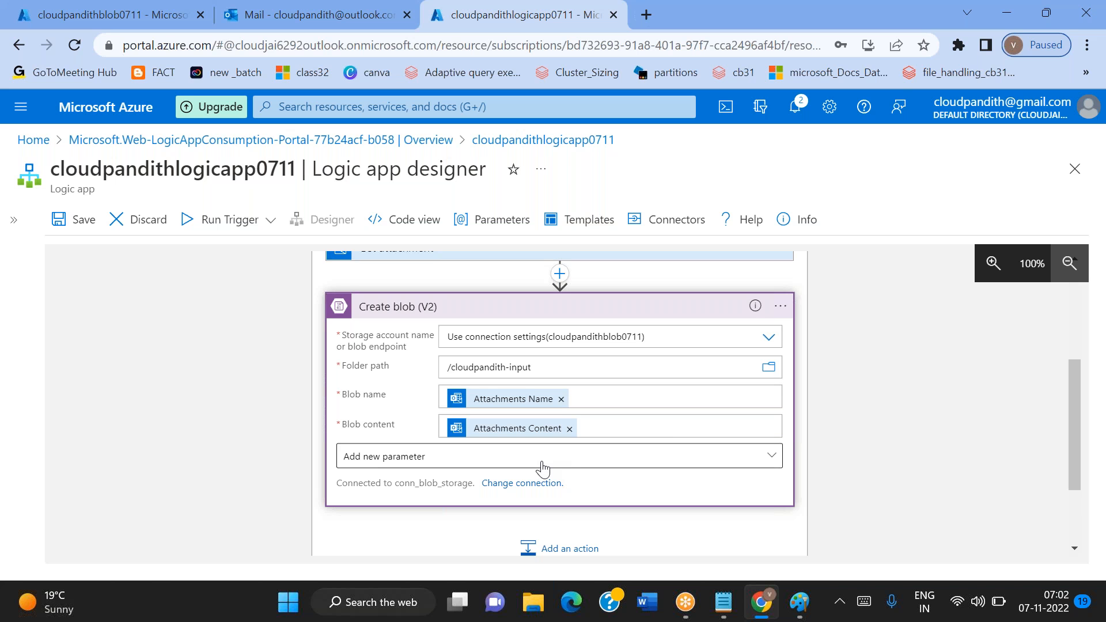
scroll(542, 470, "down", 1)
scroll(542, 469, "up", 5)
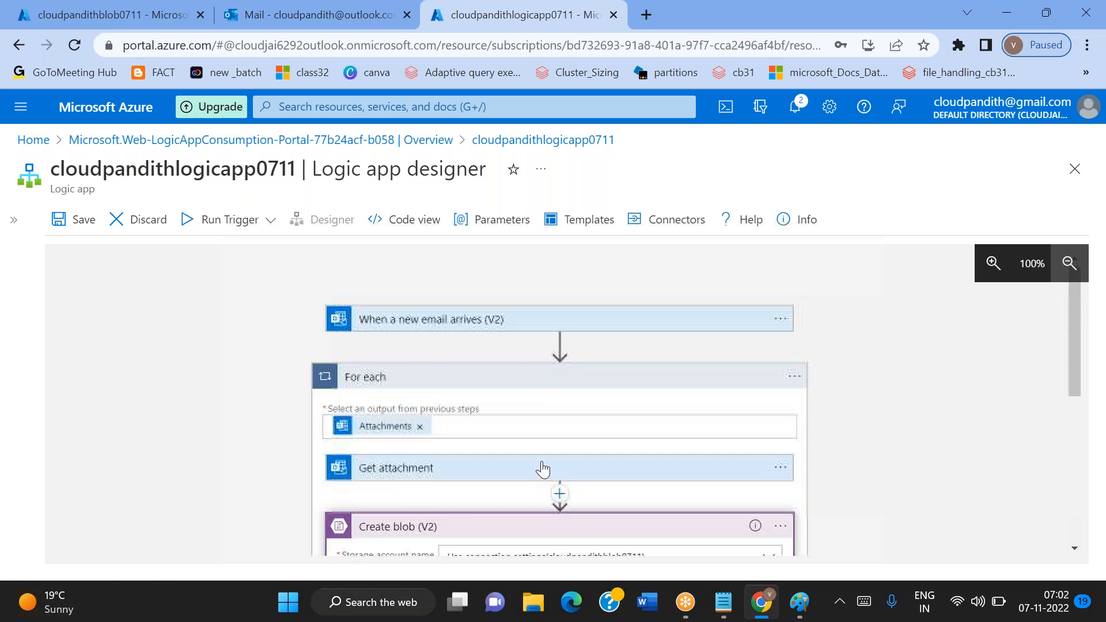
left_click(66, 220)
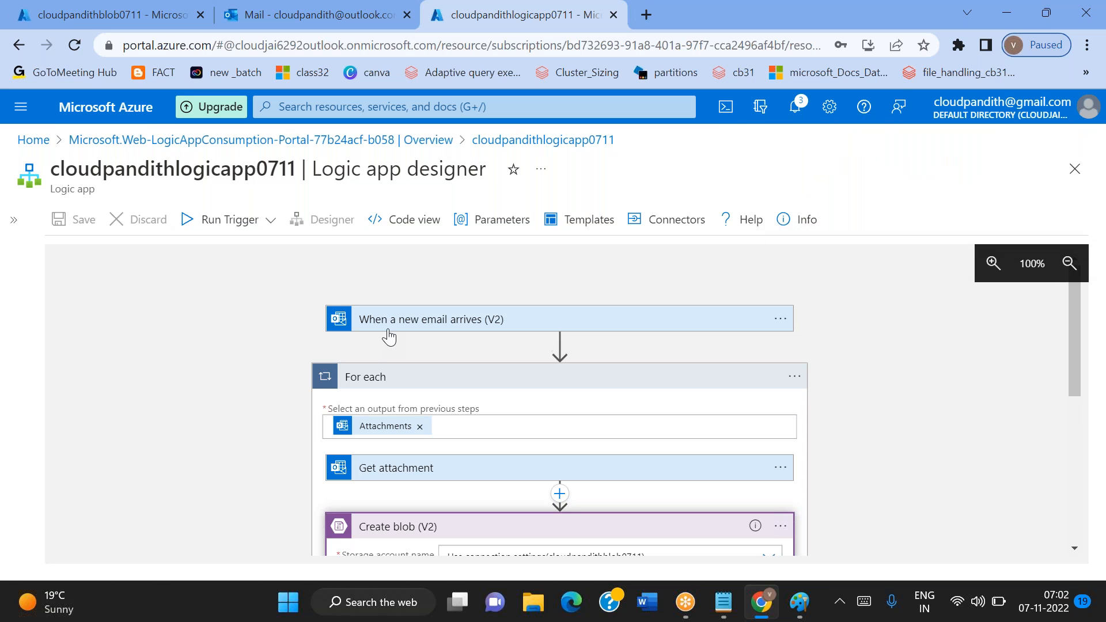
Expand the When a new email arrives (V2) trigger and review its attachment options, subject filter and sender address
left_click(399, 325)
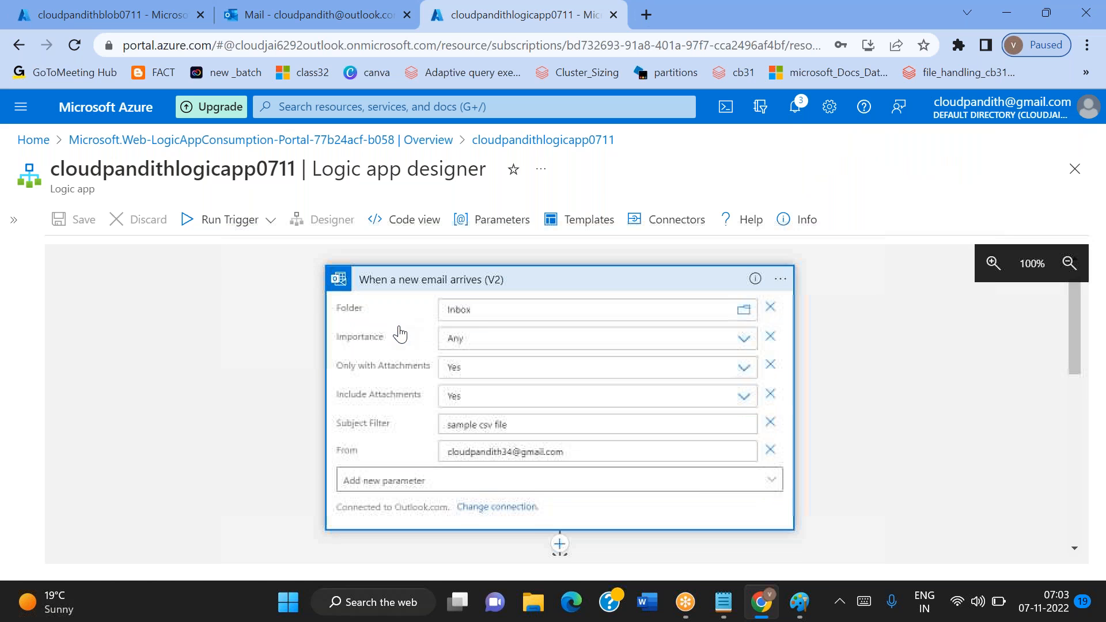
left_click(452, 371)
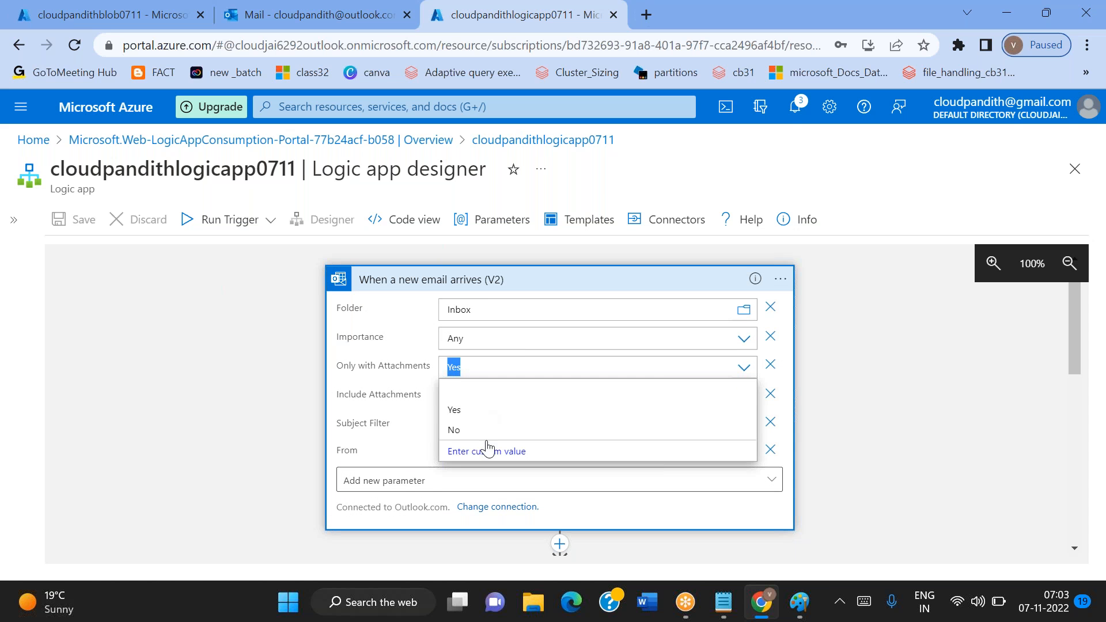
left_click(258, 417)
double_click(472, 428)
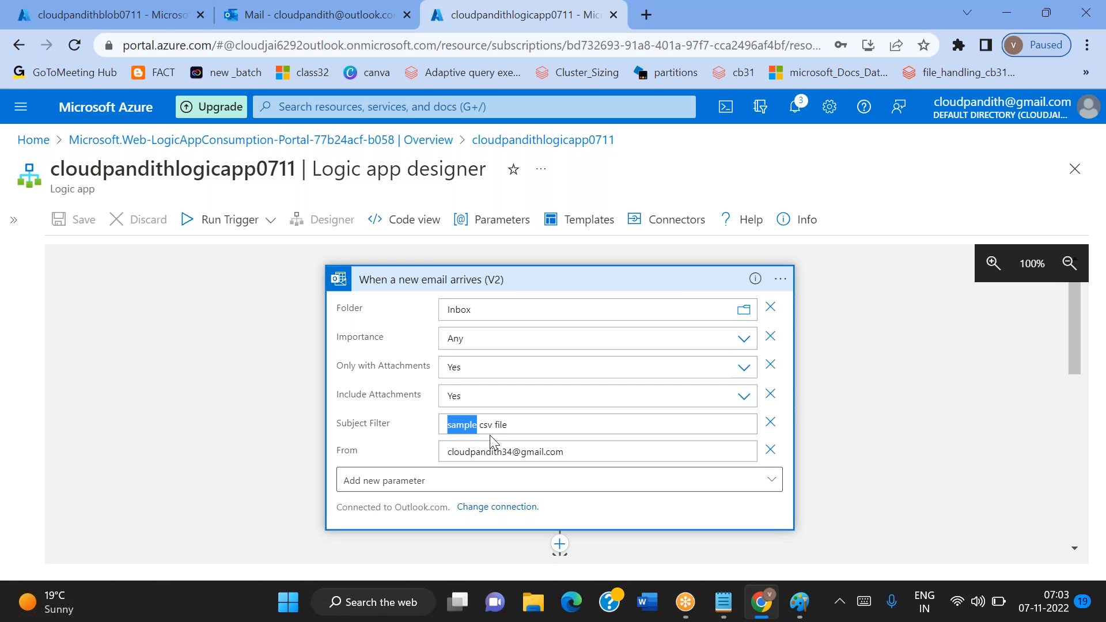
double_click(481, 451)
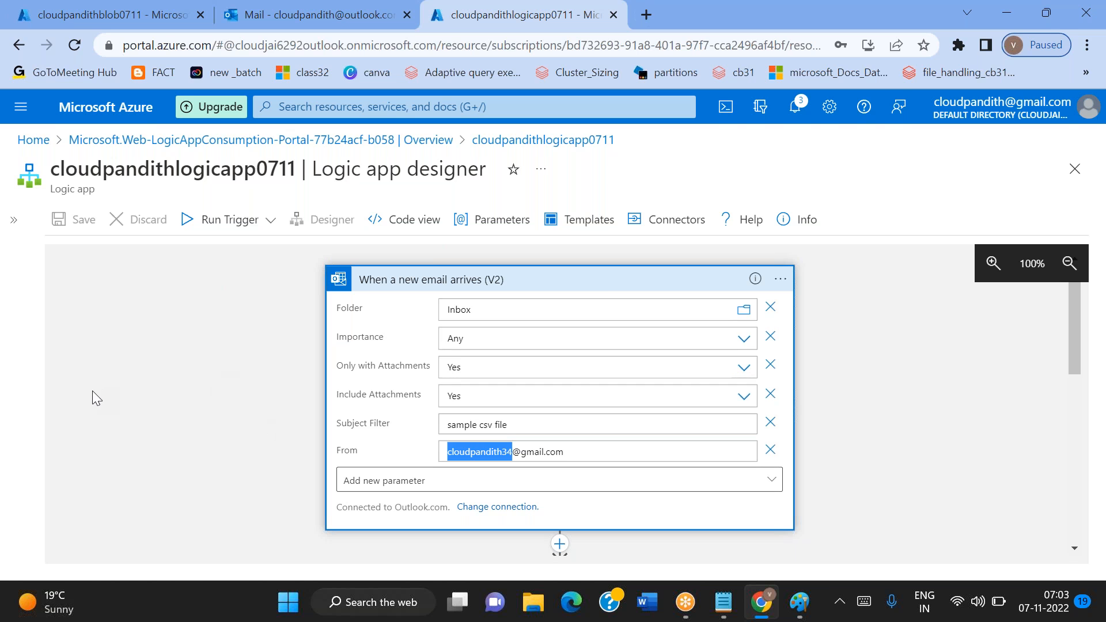
scroll(93, 391, "down", 3)
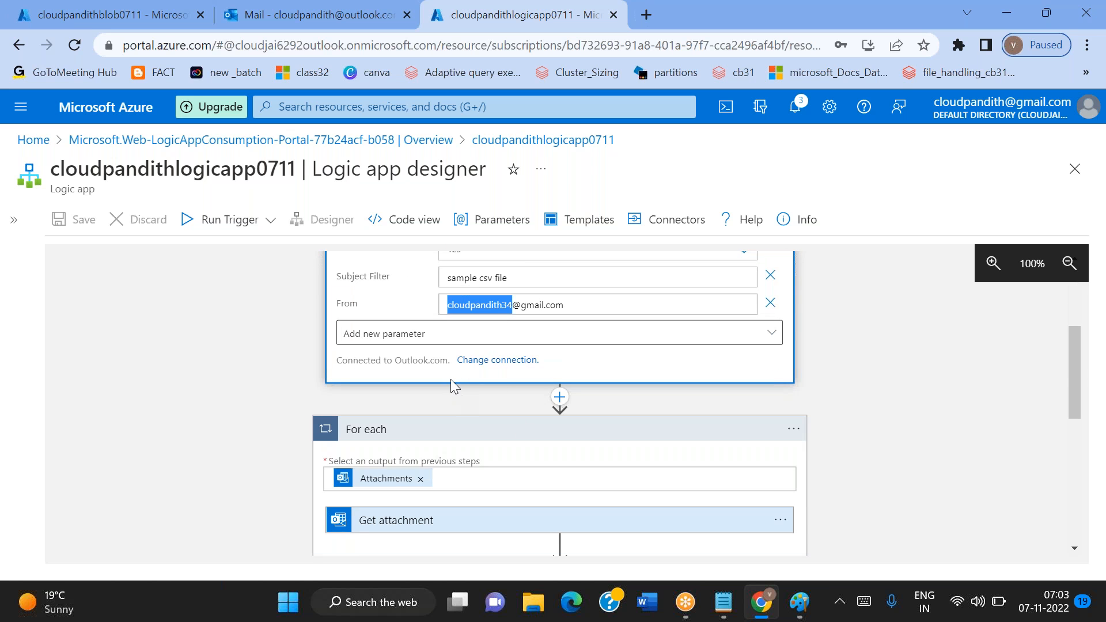
left_click(582, 309)
triple_click(582, 309)
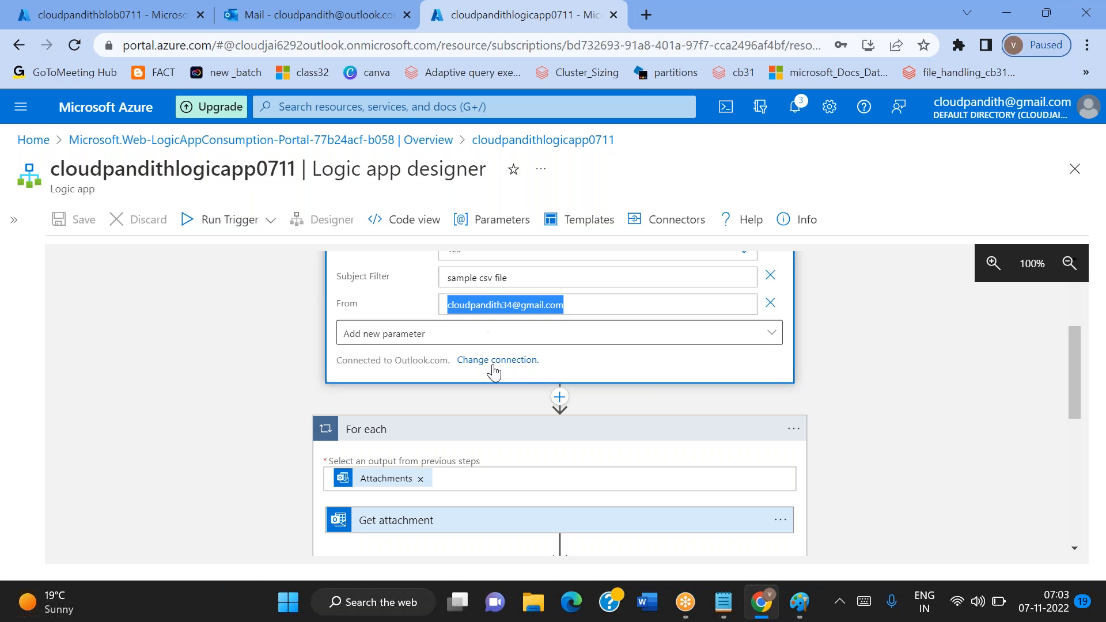
Review the whole flow from the email trigger through the For each loop's Get attachment and Create blob (V2) actions
scroll(492, 368, "up", 3)
scroll(493, 369, "down", 4)
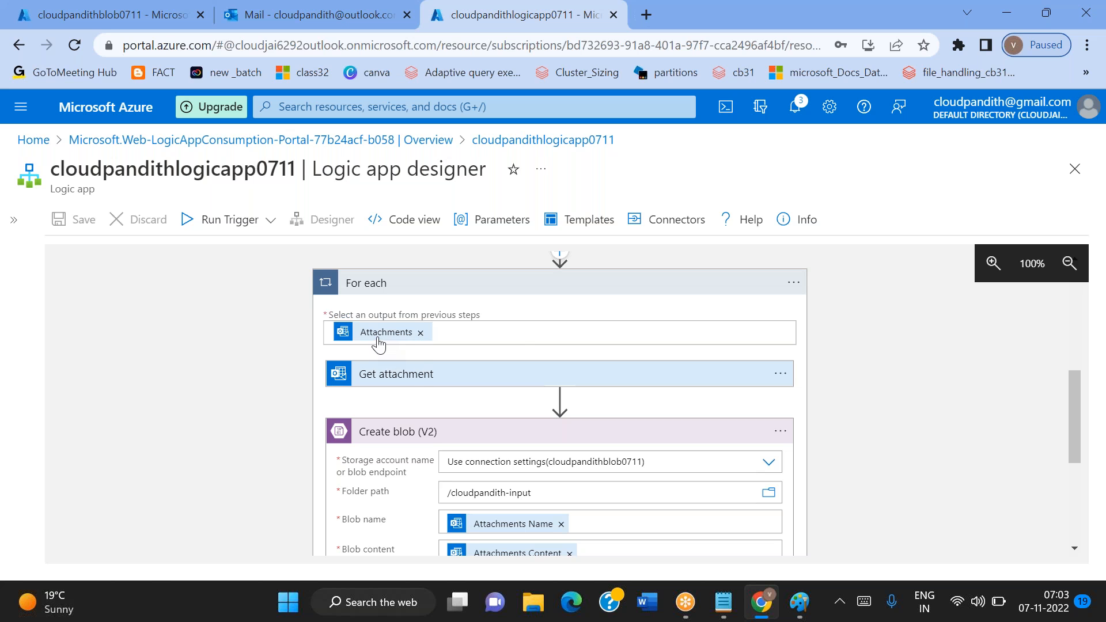
mouse_move(378, 344)
scroll(419, 384, "down", 1)
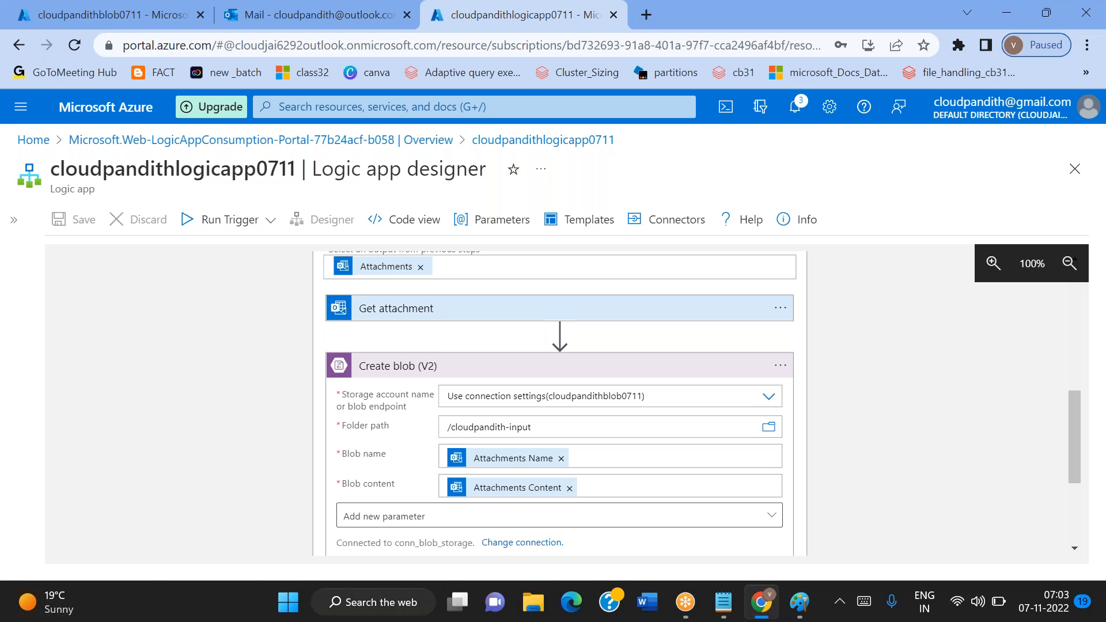
scroll(559, 403, "up", 4)
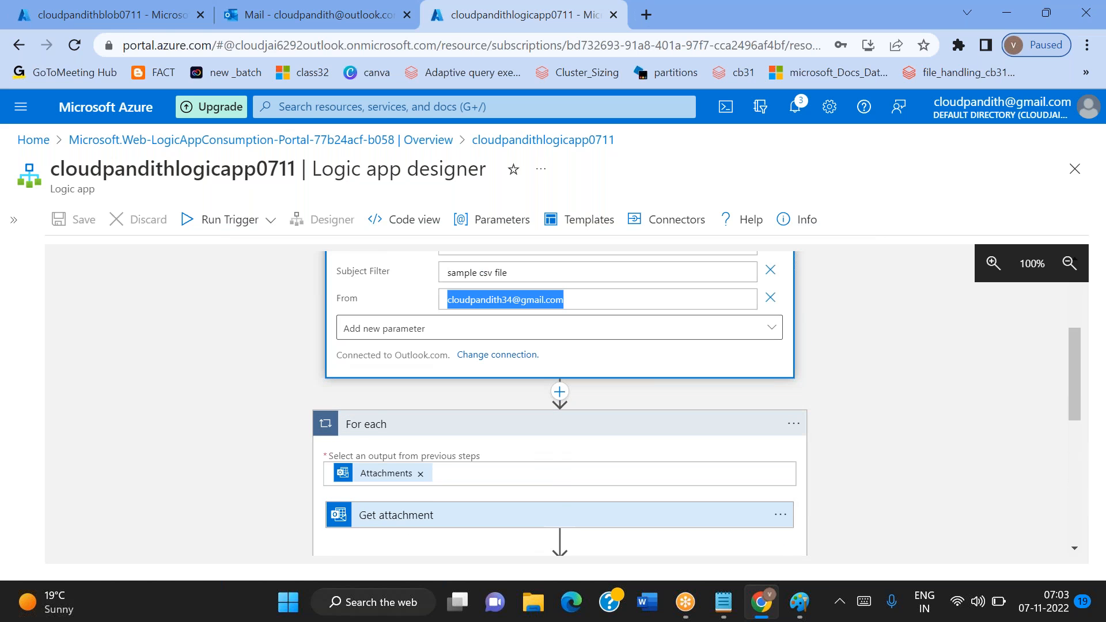
scroll(559, 403, "up", 4)
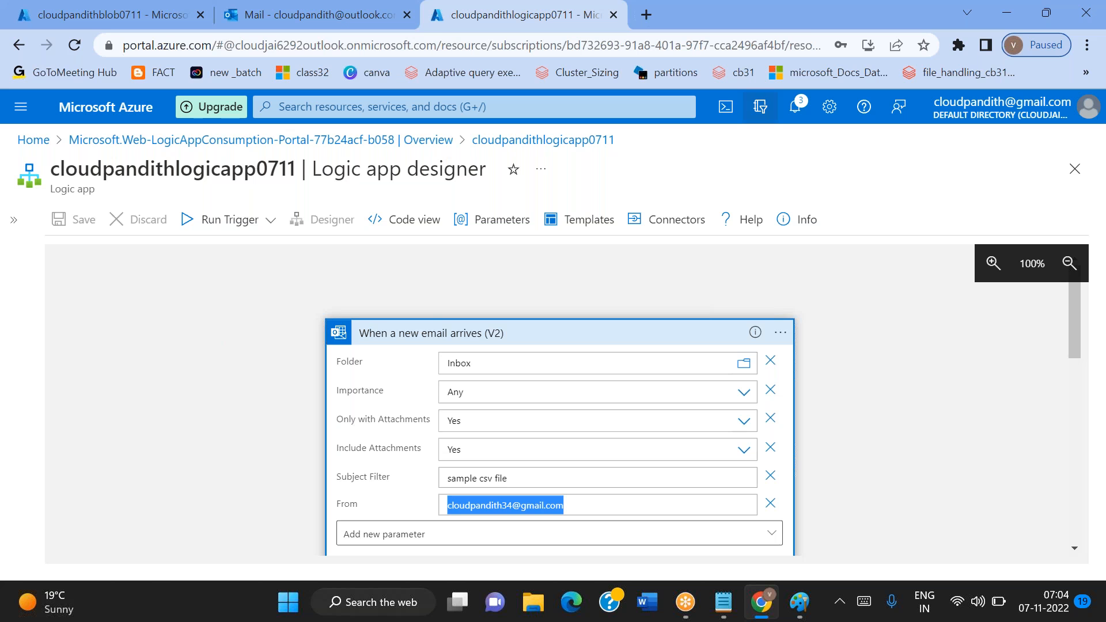
left_click(807, 19)
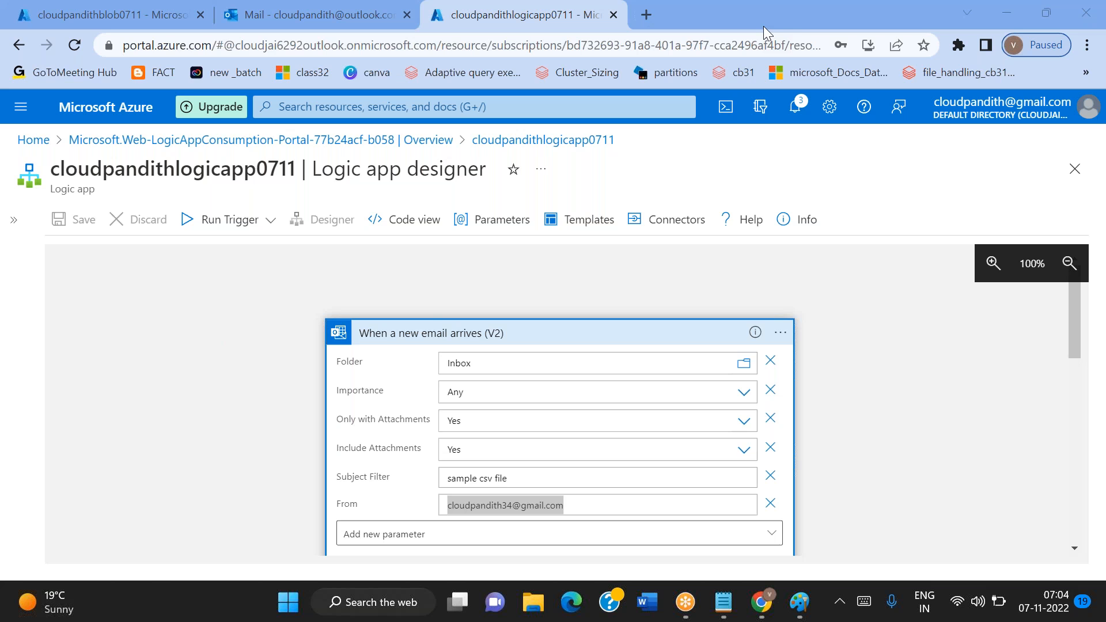
Open Gmail in a new browser tab and choose the Google account that matches the logic app trigger's sender address
left_click(640, 21)
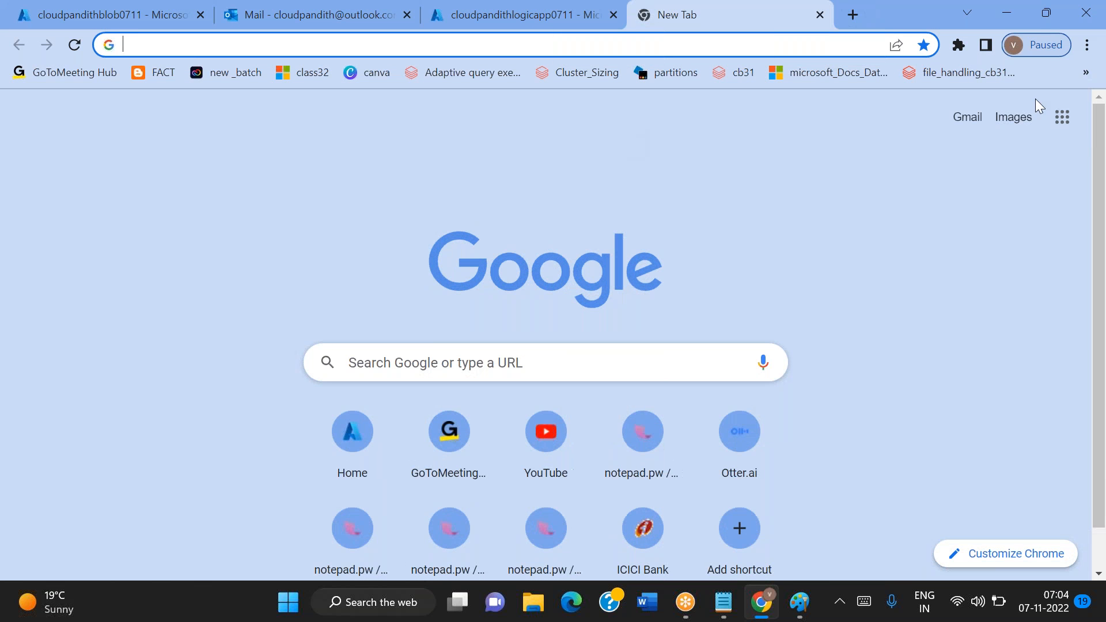
left_click(1063, 117)
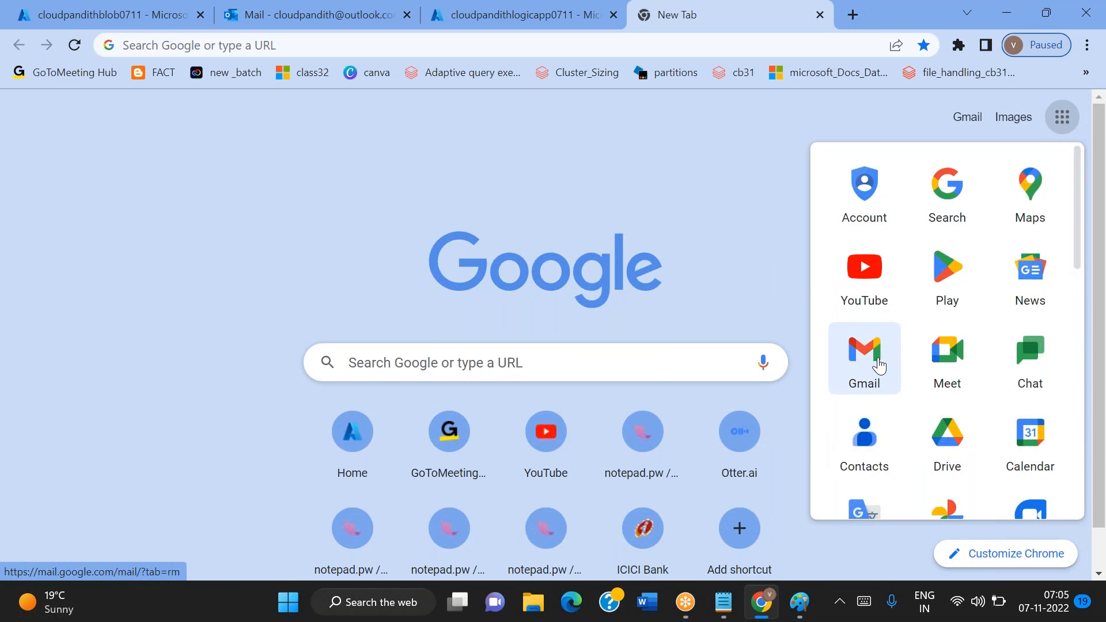
left_click(877, 364)
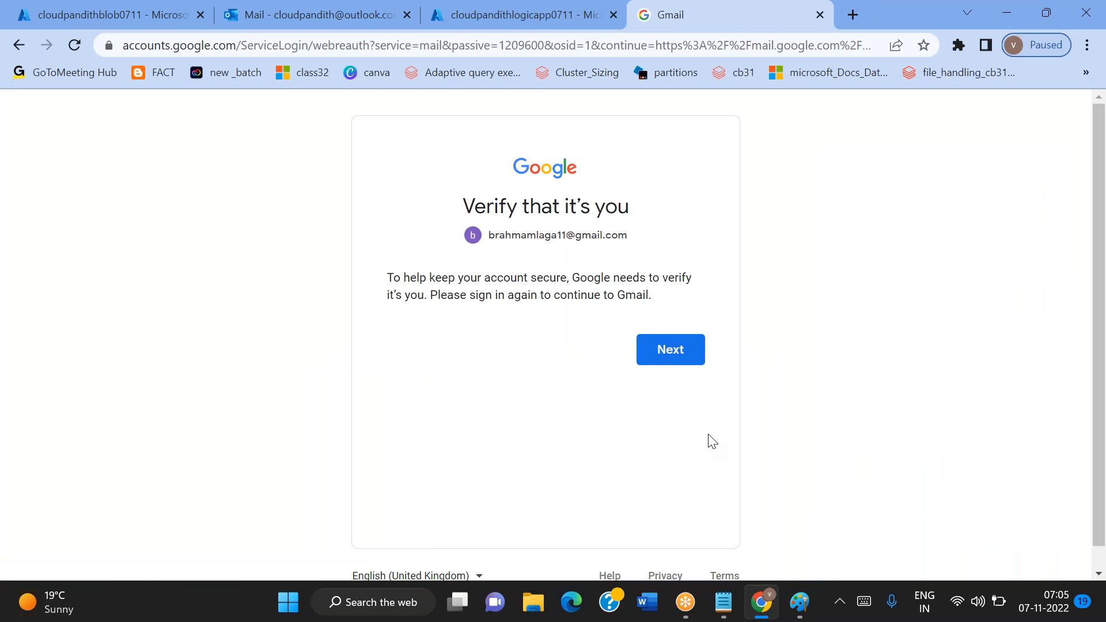
left_click(686, 357)
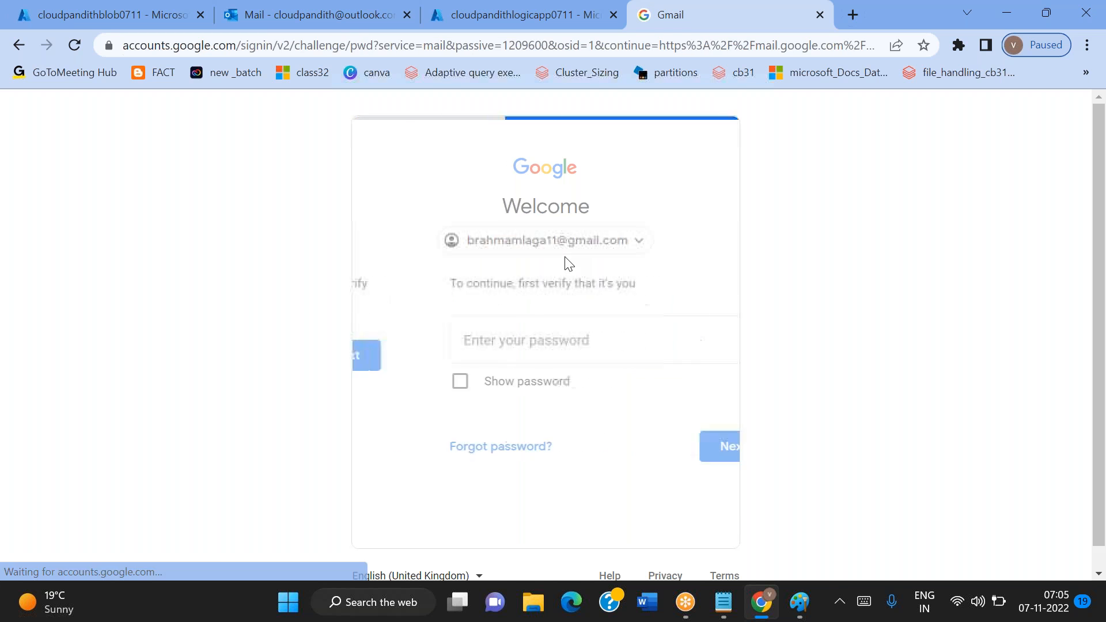
left_click(529, 242)
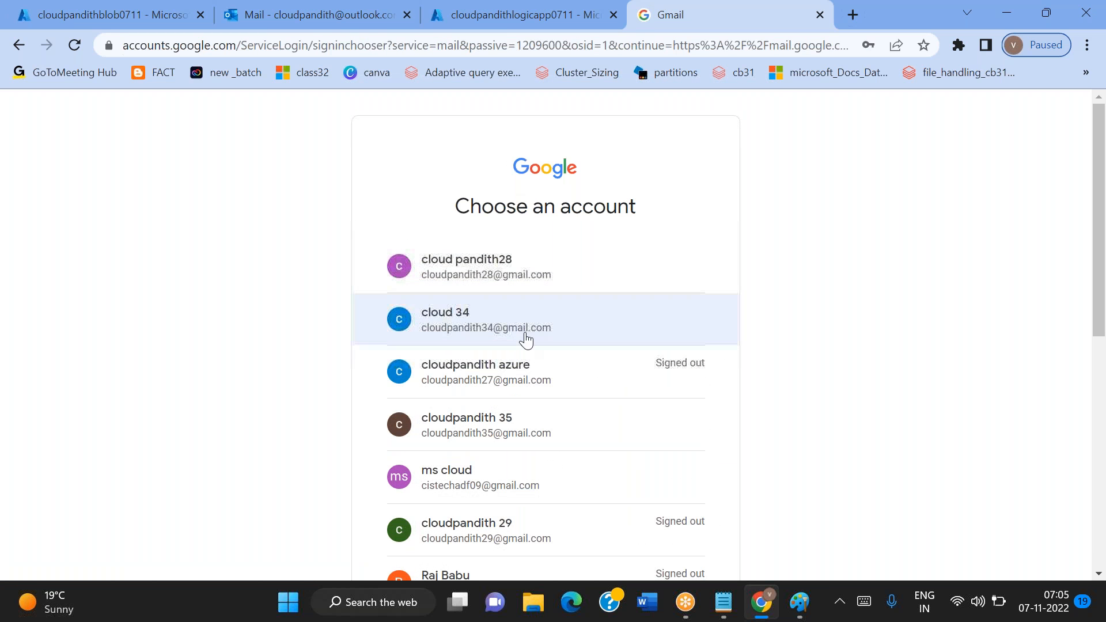
left_click(504, 326)
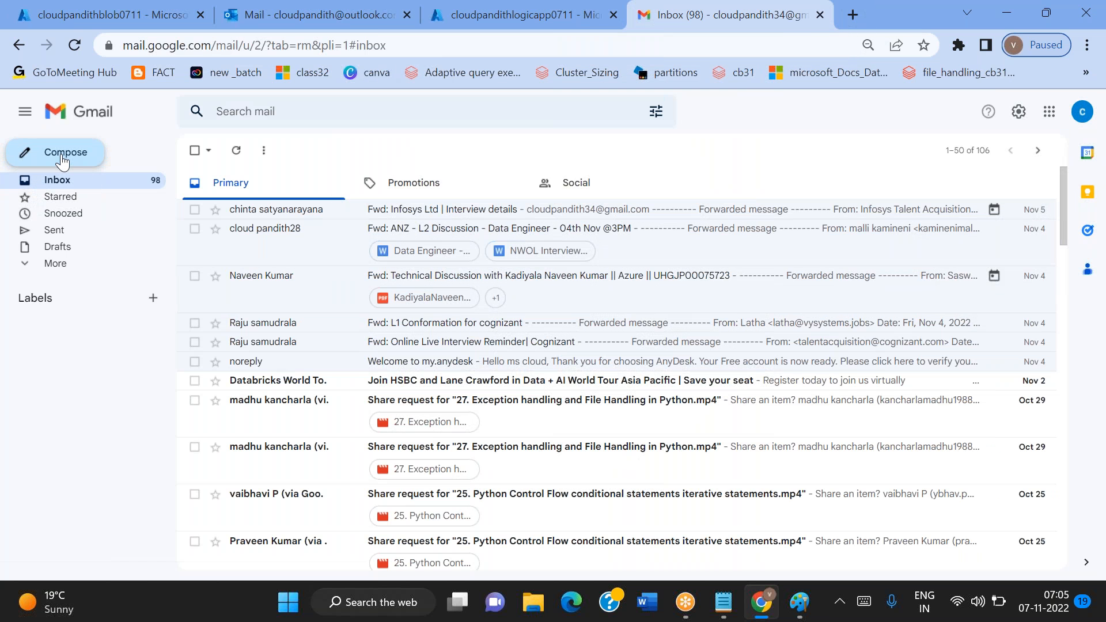
Compose a new message and enter the monitored Outlook mailbox's e-mail address as the recipient
left_click(26, 155)
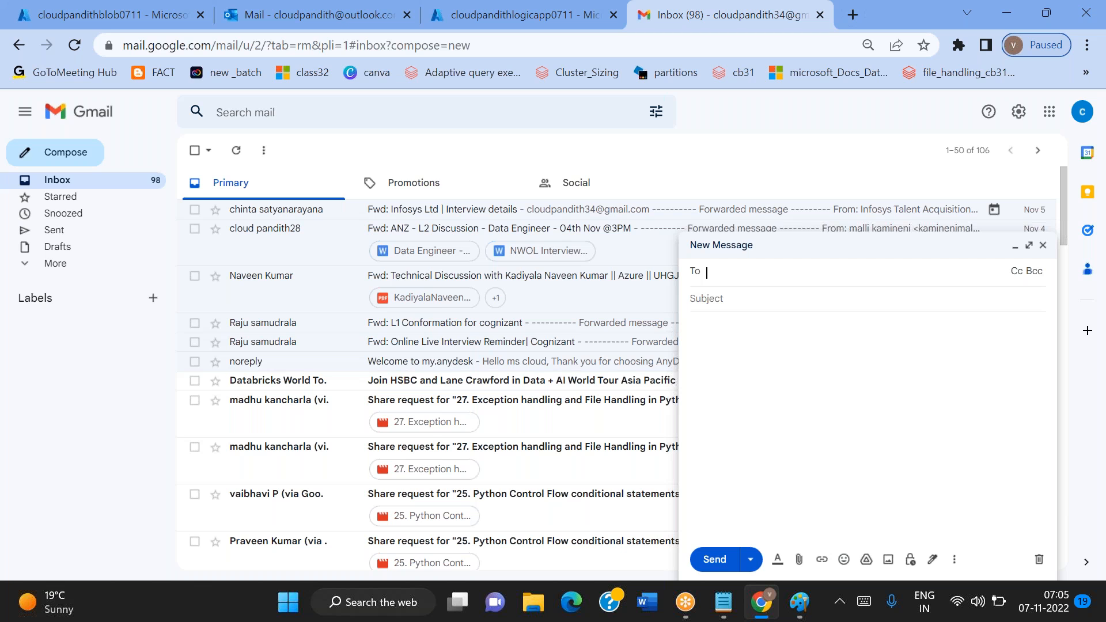
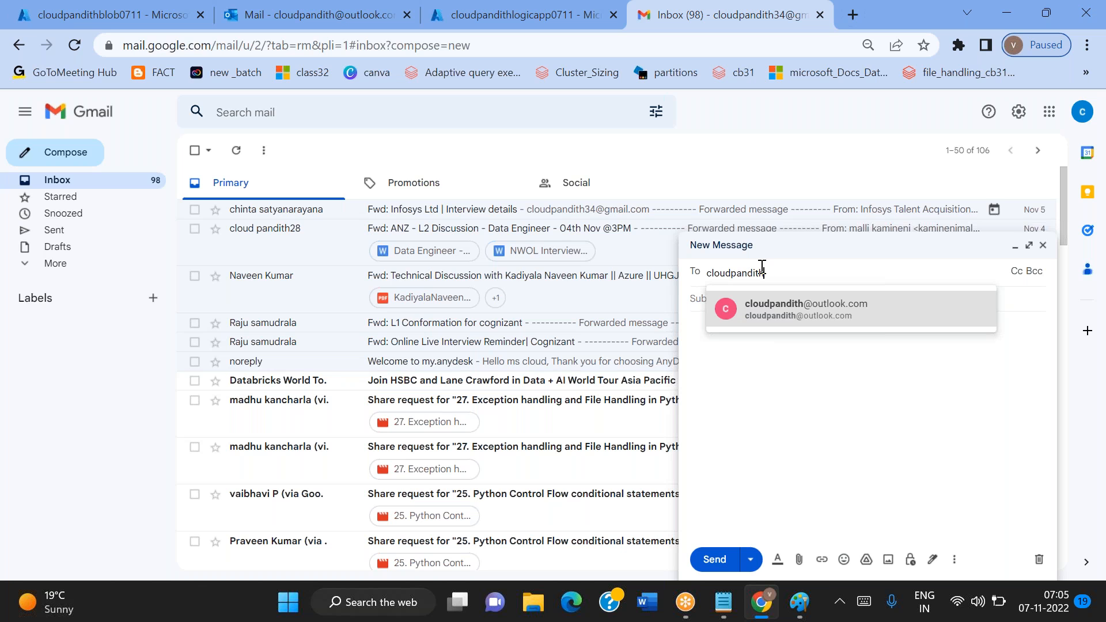
Copy the subject "sample csv file" from the Notepad notes and set it as the Gmail message's subject
left_click(723, 602)
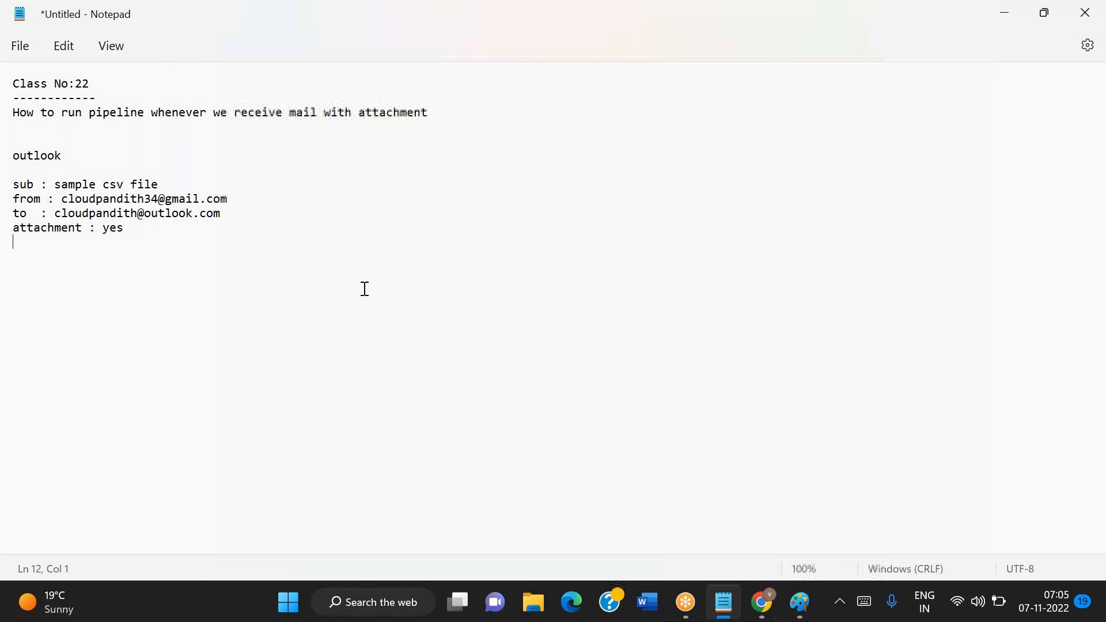
left_click_drag(173, 180, 57, 181)
key("ctrl+c")
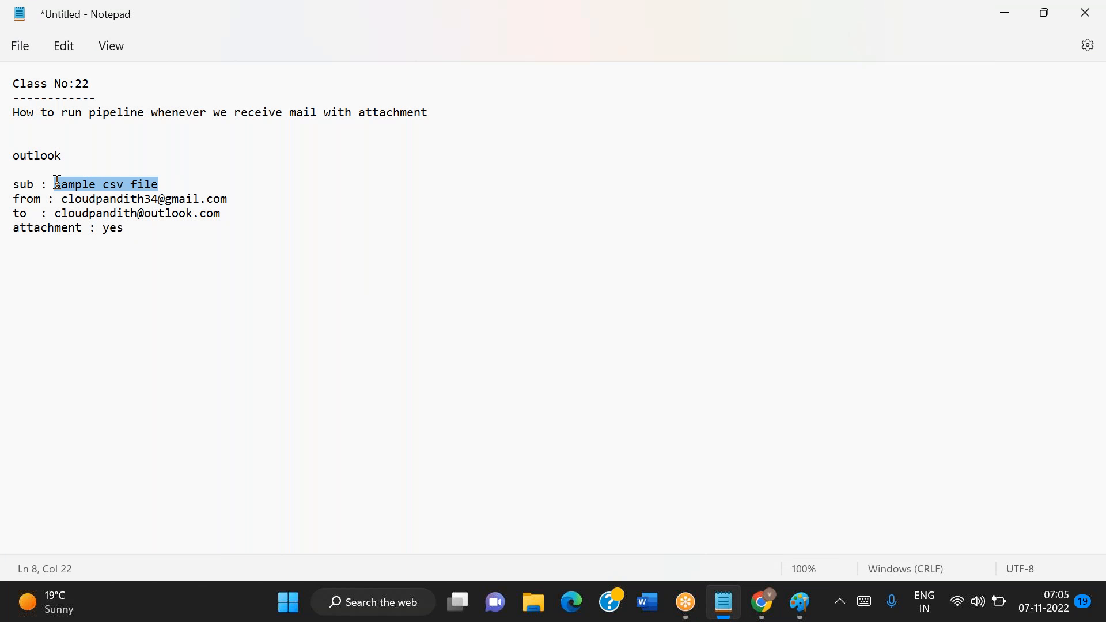
key("alt+Tab")
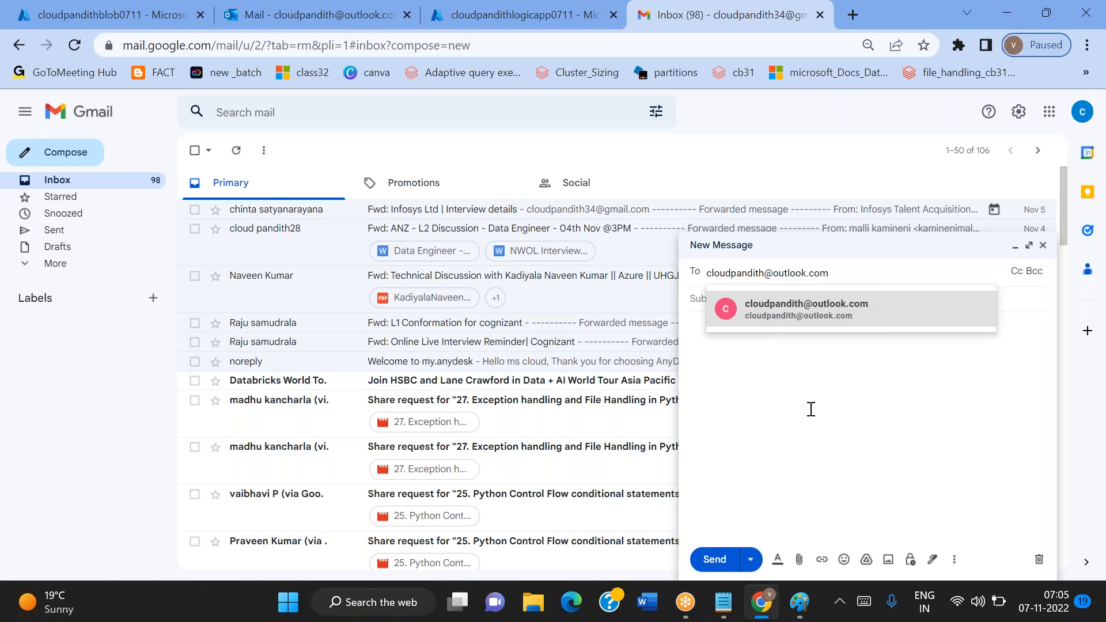
left_click(807, 415)
left_click(711, 296)
key("ctrl+v")
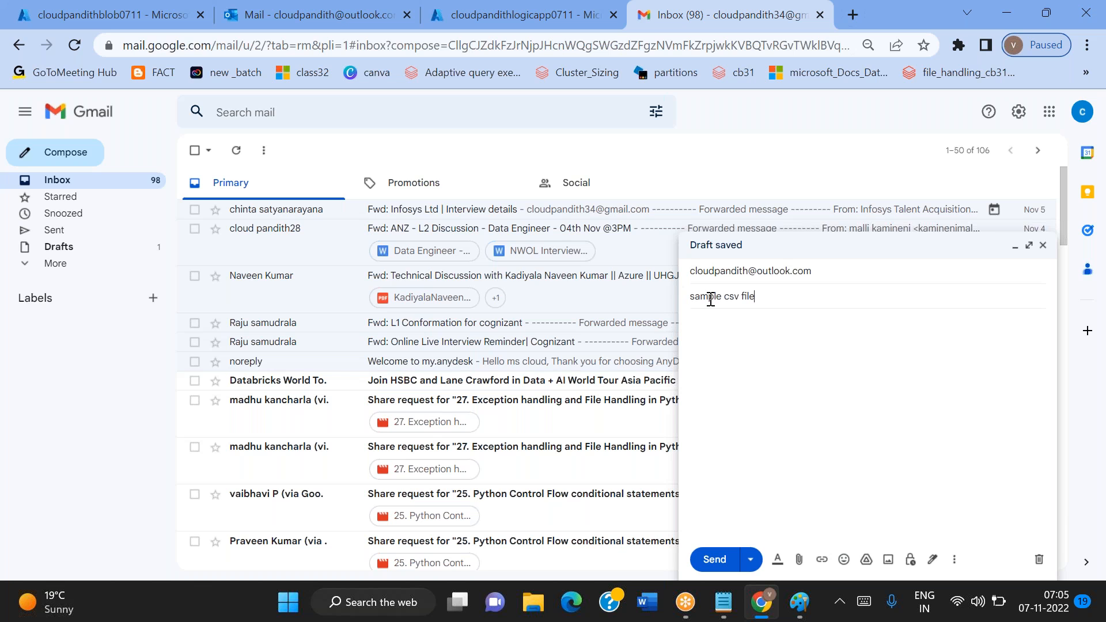
Write the message body with the greeting "Hi Team." and the line "Please find attached document."
left_click(732, 339)
type("Hi Team.")
key("Return")
key("Return")
type("Please find attached document.")
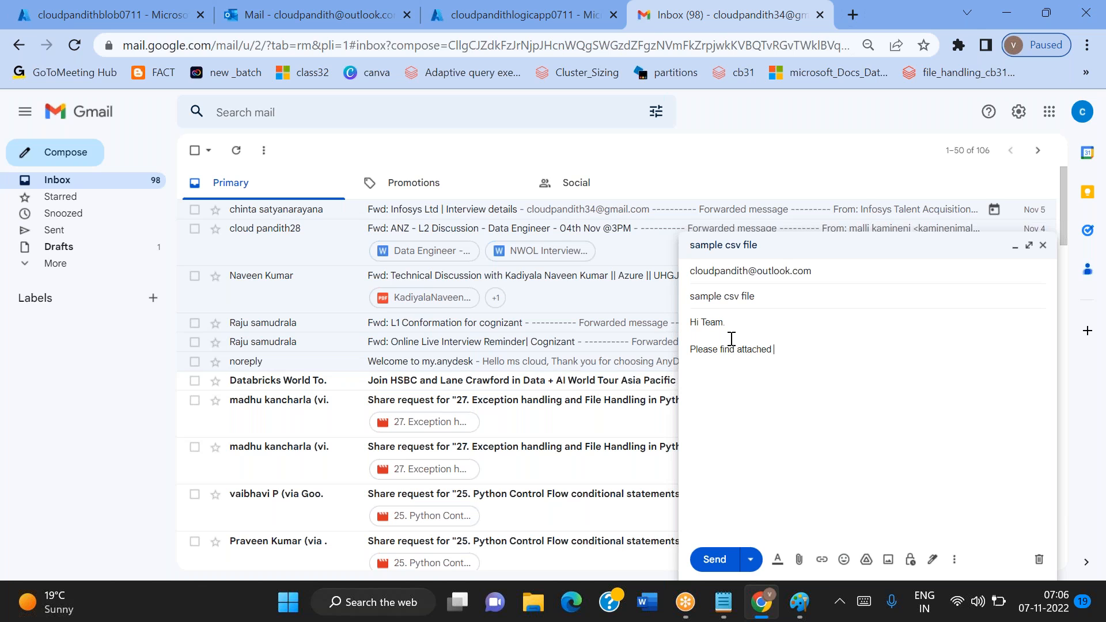
Close the message body with "Thanks," and the sender's first name on the line below
key("Return")
key("Return")
type("Thanks,")
key("Return")
type("MM")
key("BackSpace")
type("ALLU")
key("BackSpace")
key("BackSpace")
key("BackSpace")
key("BackSpace")
type("allaiah")
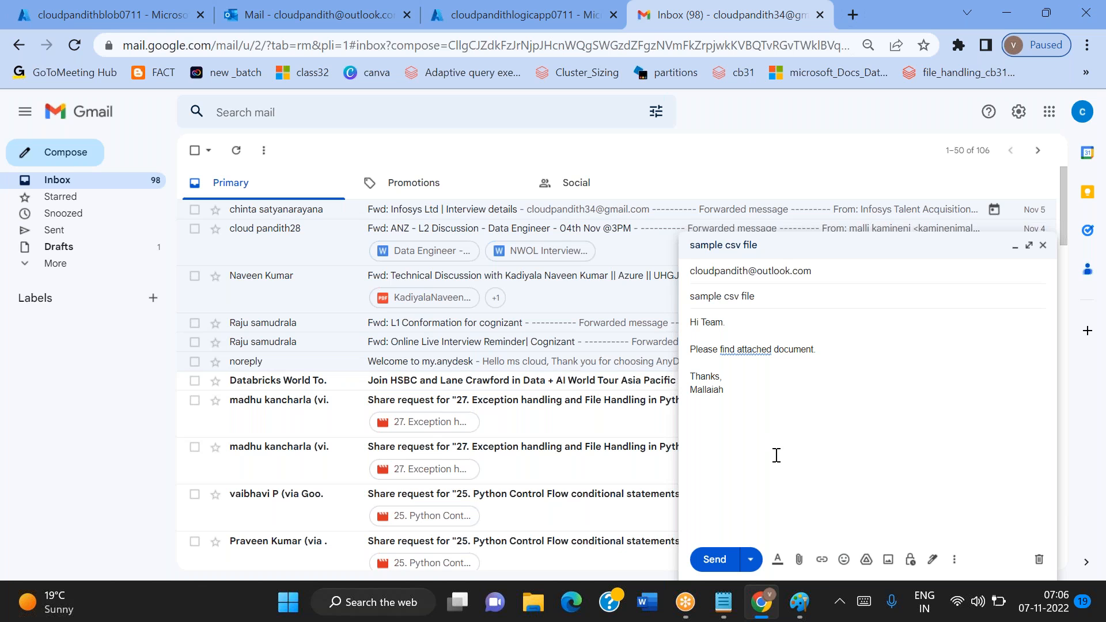
Attach the credit2 CSV file from the set-comma folder to the message
left_click(798, 560)
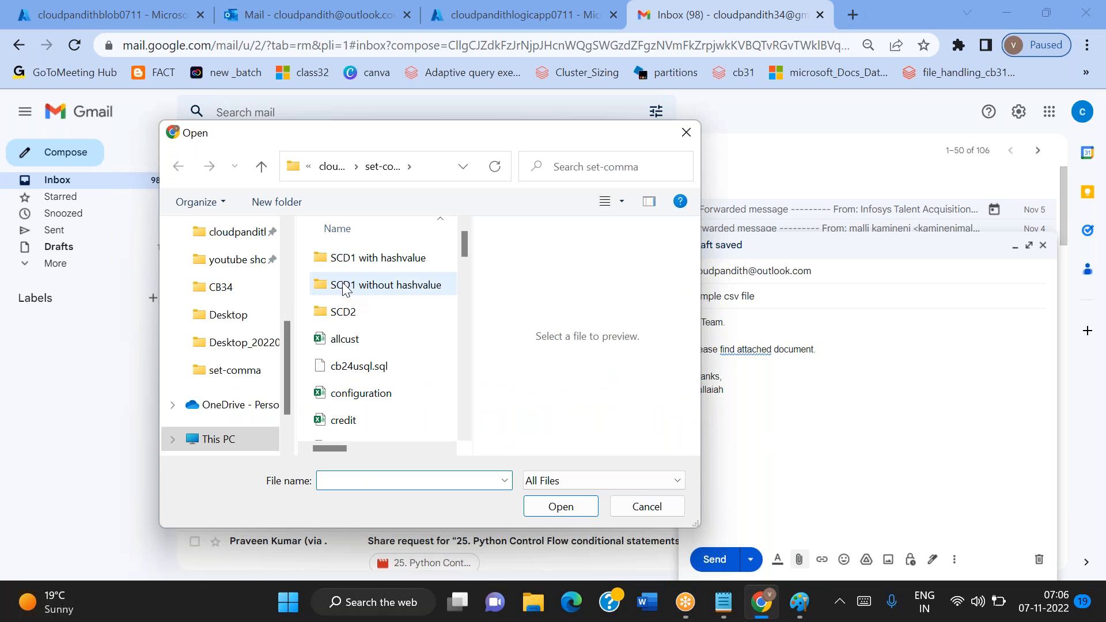
scroll(371, 423, "down", 3)
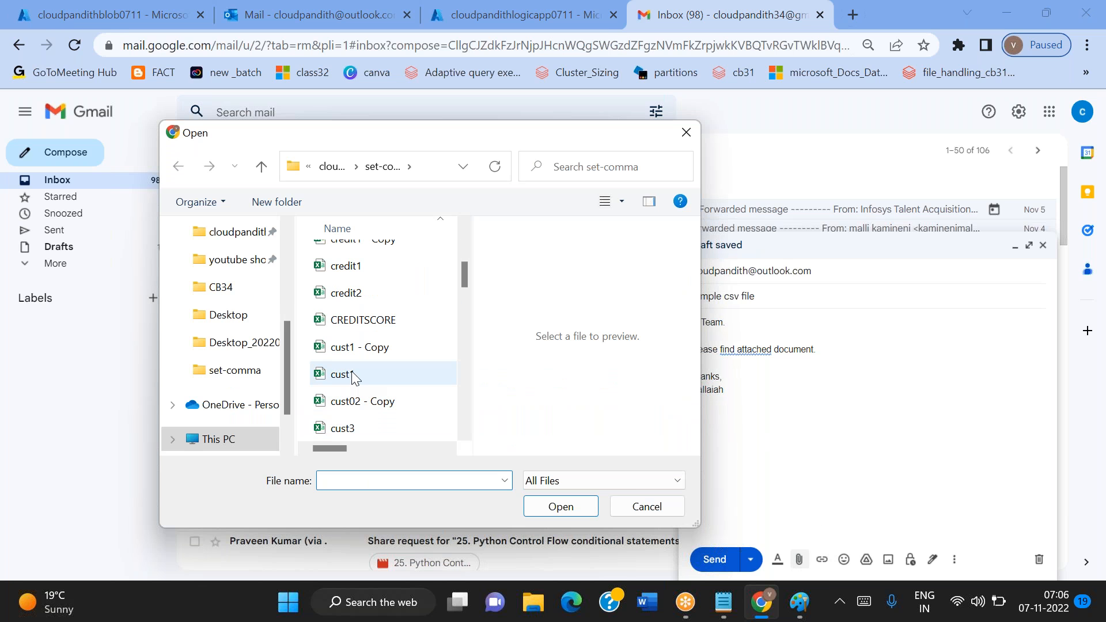
left_click(364, 295)
left_click(561, 506)
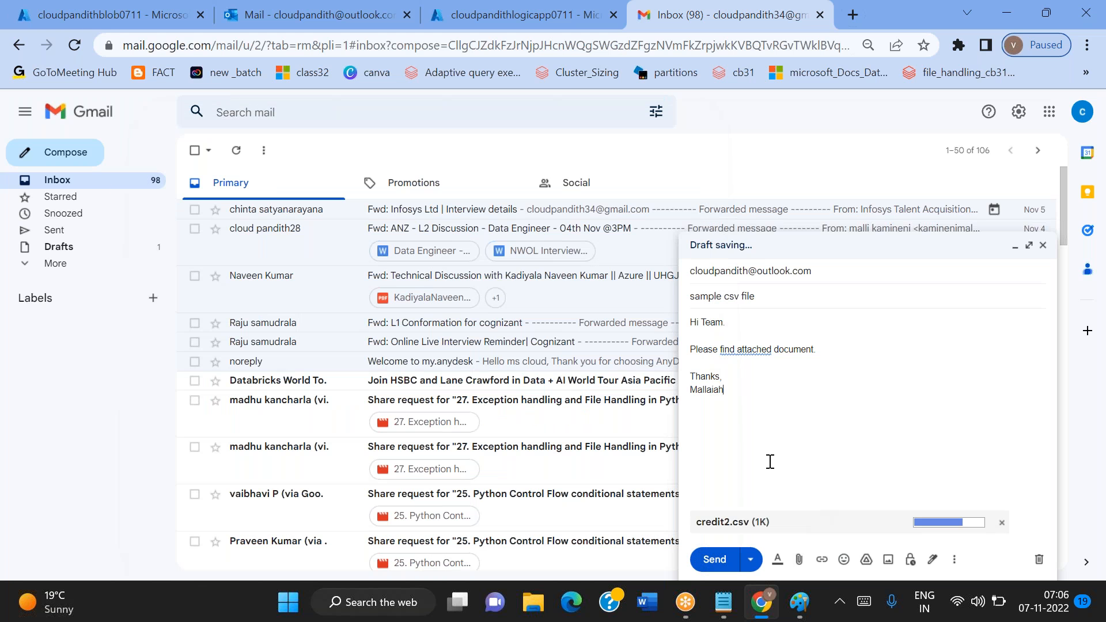
Open the cloudpandith-input container of the cloudpandithblob0711 storage account and check its blobs before sending the mail
left_click(107, 14)
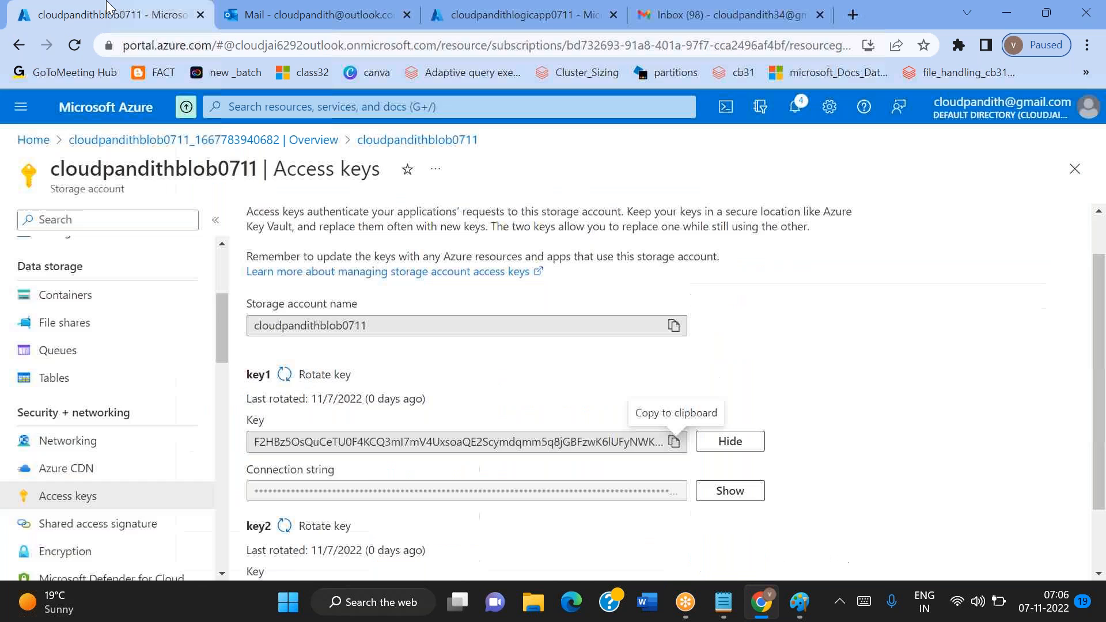
scroll(94, 396, "up", 1)
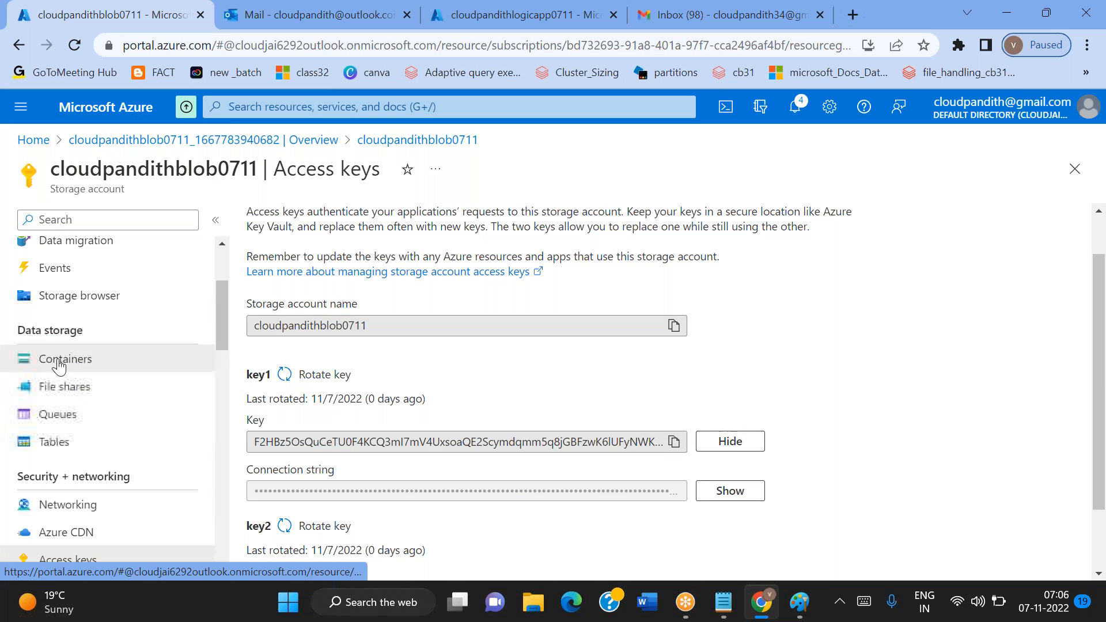
left_click(60, 358)
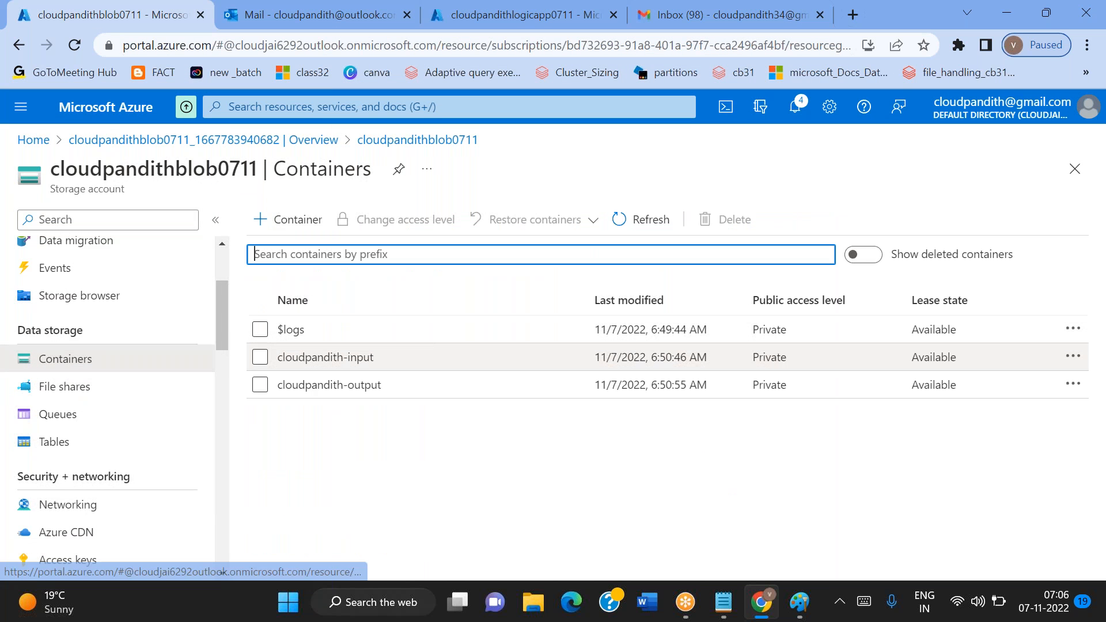
left_click(326, 358)
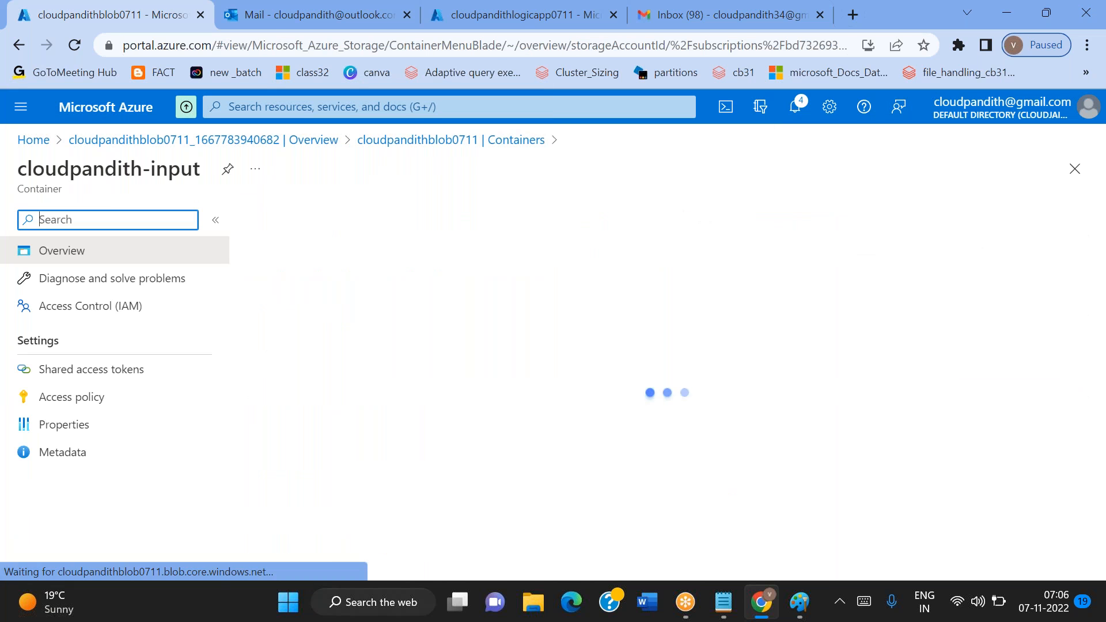
left_click(474, 218)
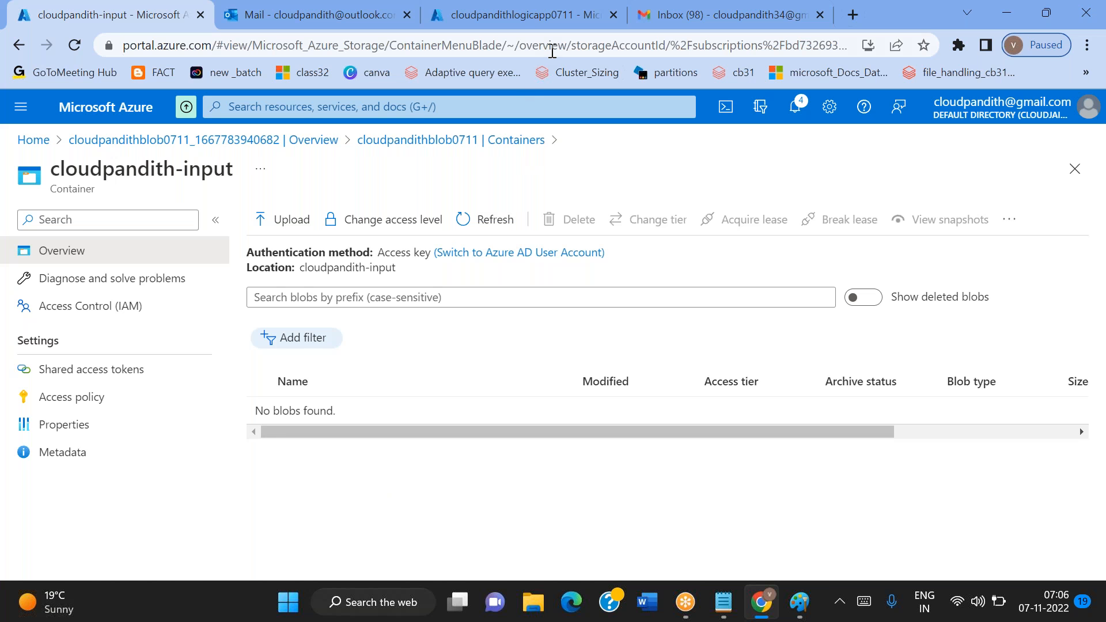
Recheck the logic app's email trigger settings and send the prepared Gmail message with its attachment
left_click(533, 17)
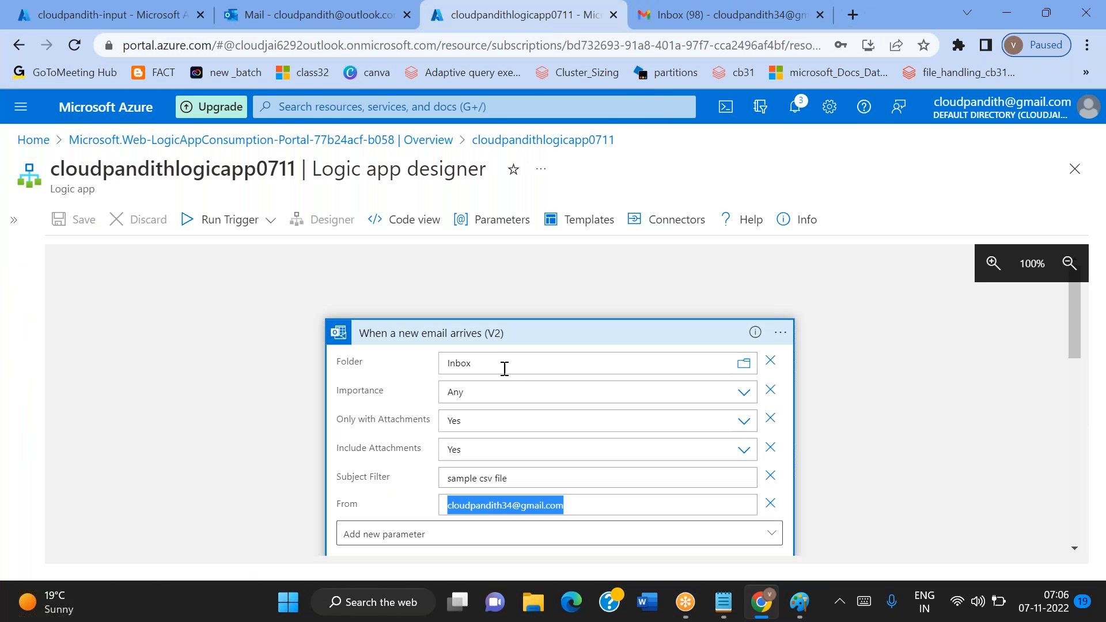
left_click(655, 23)
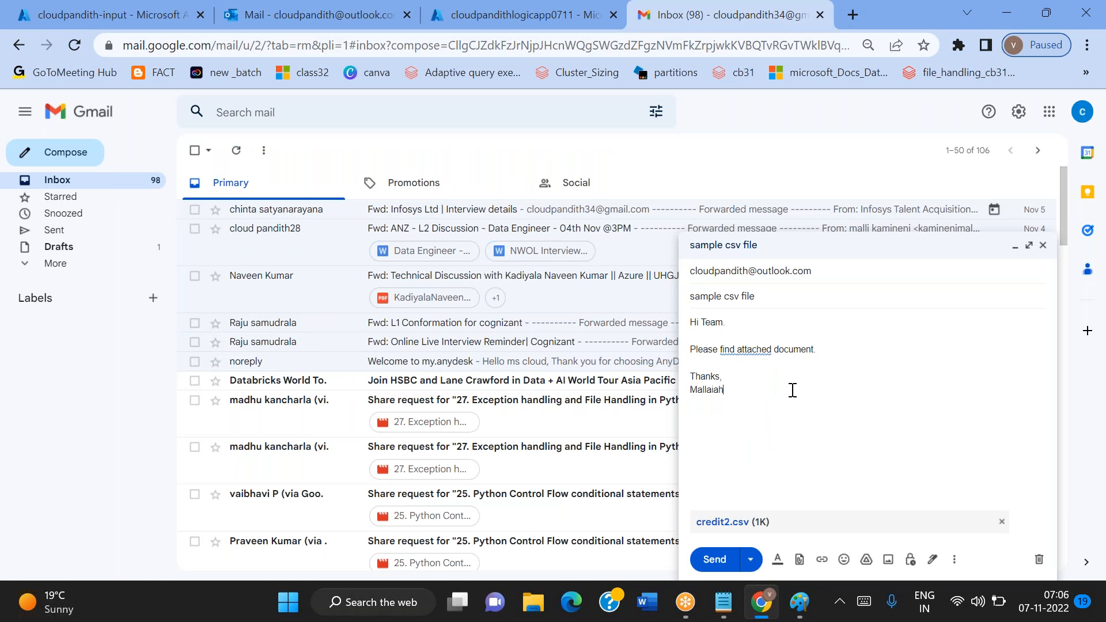
left_click(735, 567)
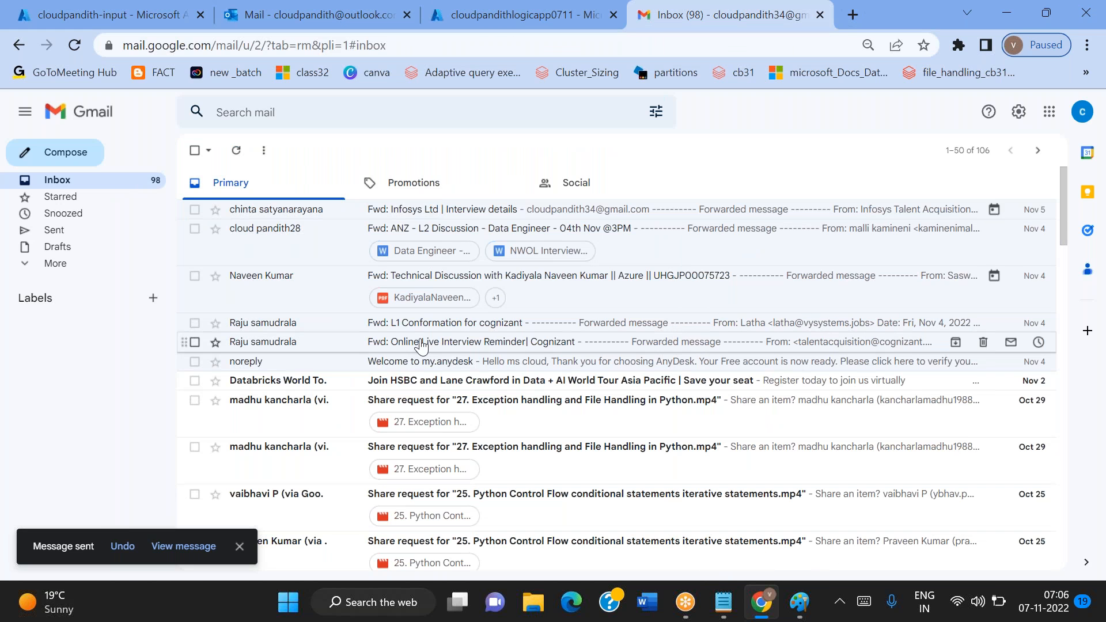
Refresh the cloudpandith-input container's blob list repeatedly to check whether the mail attachment has arrived
left_click(55, 13)
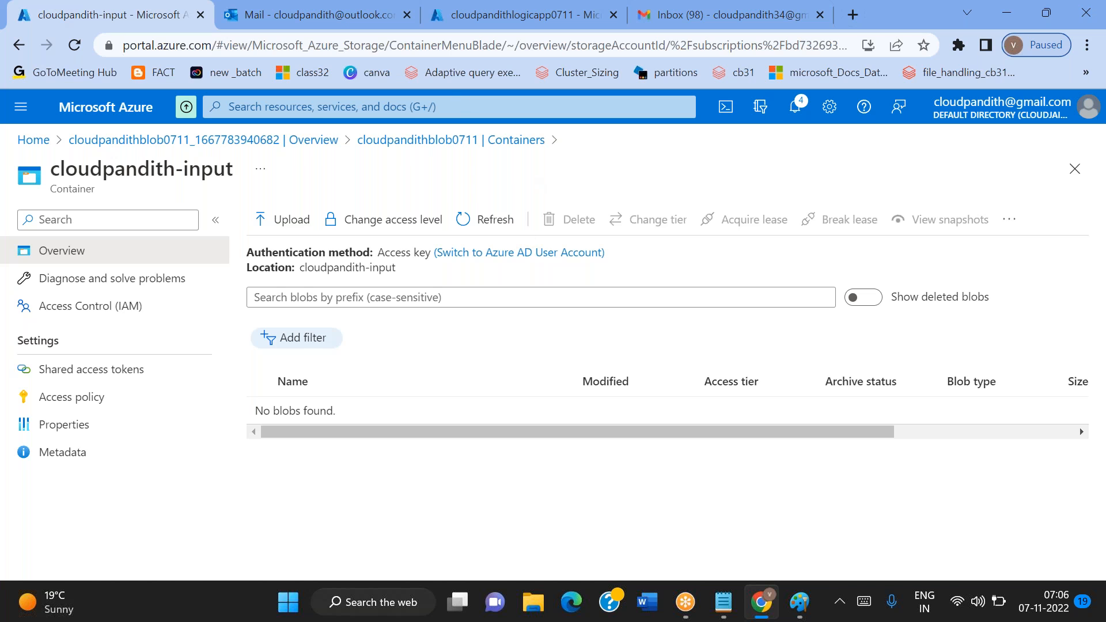
left_click(506, 229)
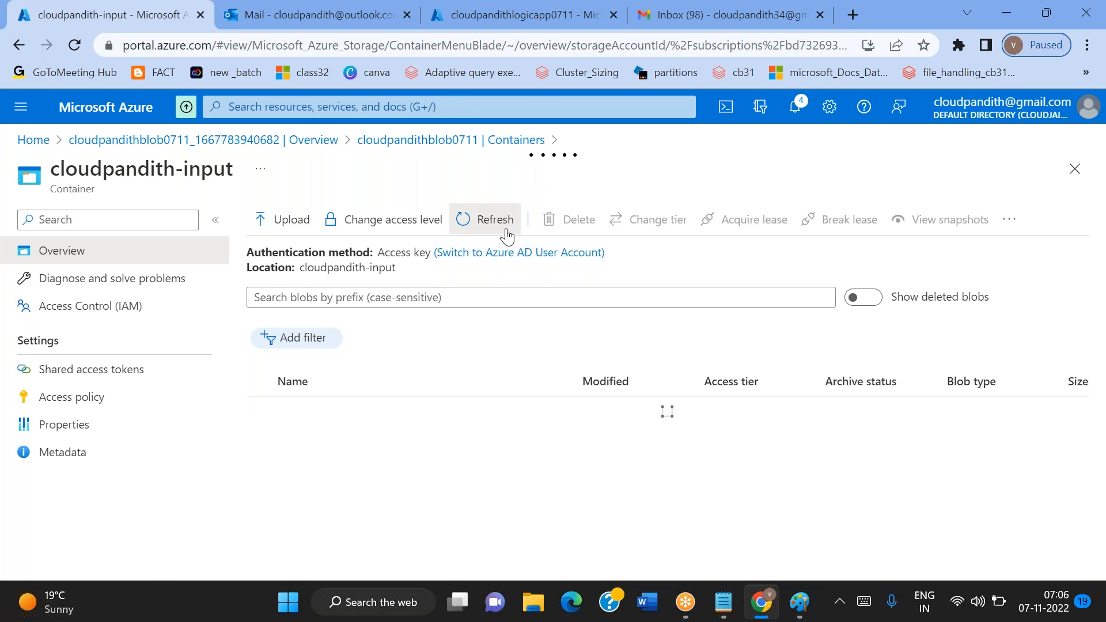
left_click(506, 229)
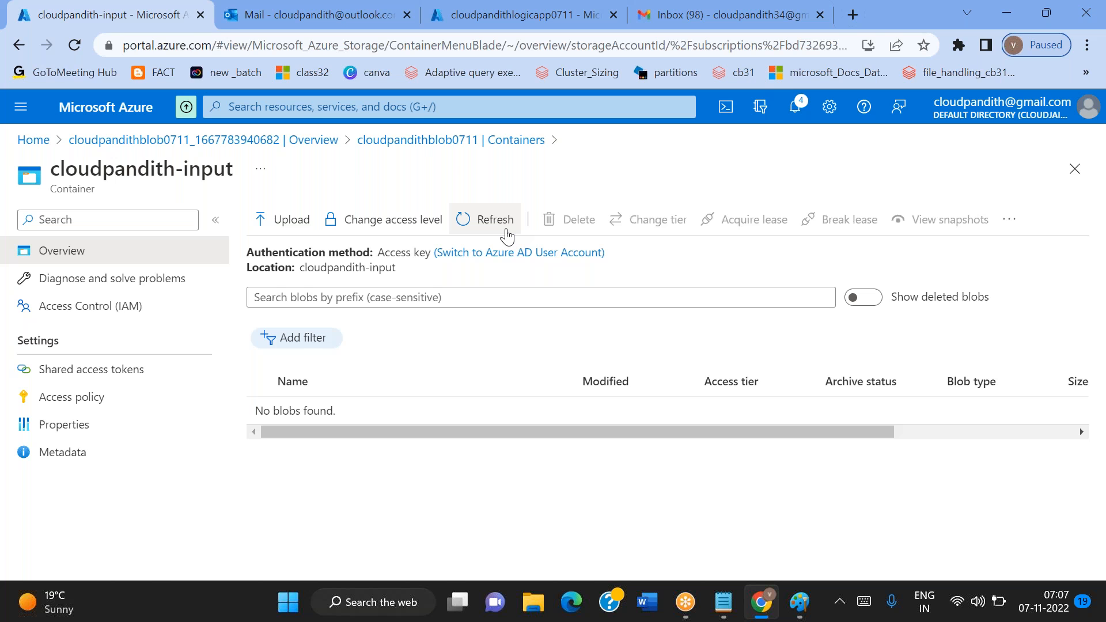
left_click(506, 236)
left_click(494, 221)
left_click(494, 221)
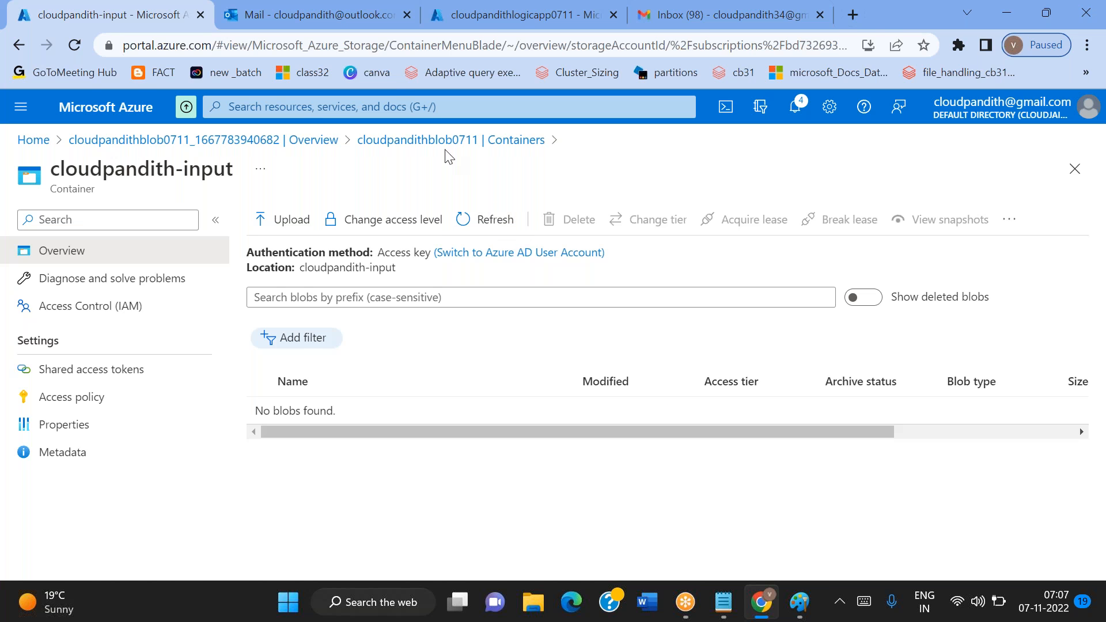
Go from the logic app designer to the cloudpandithlogicapp0711 overview and check its runs history
left_click(443, 23)
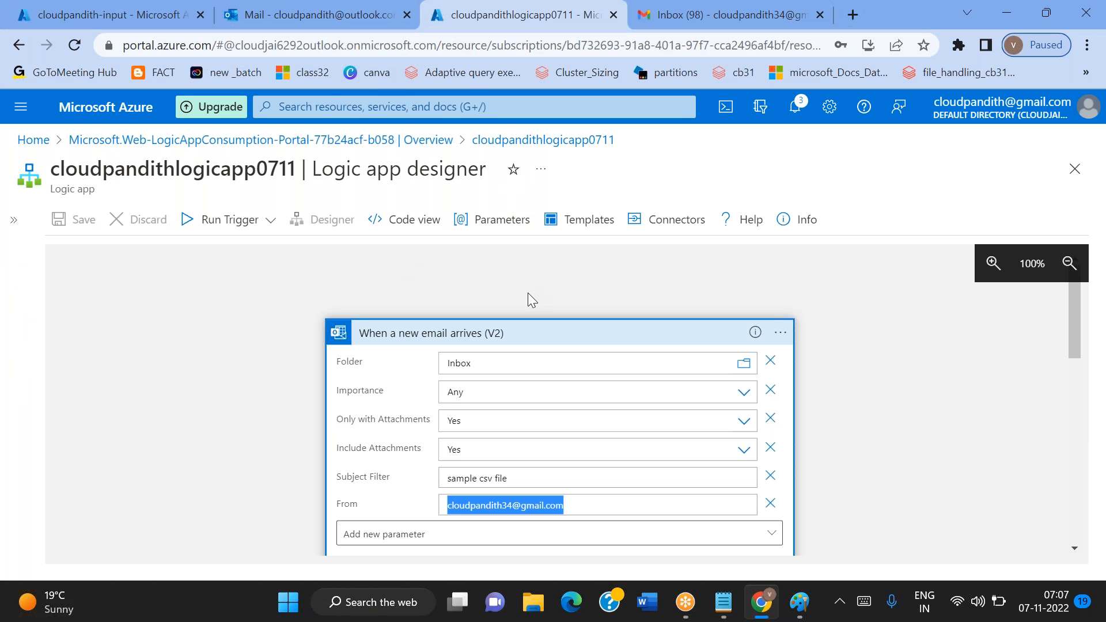
left_click(436, 140)
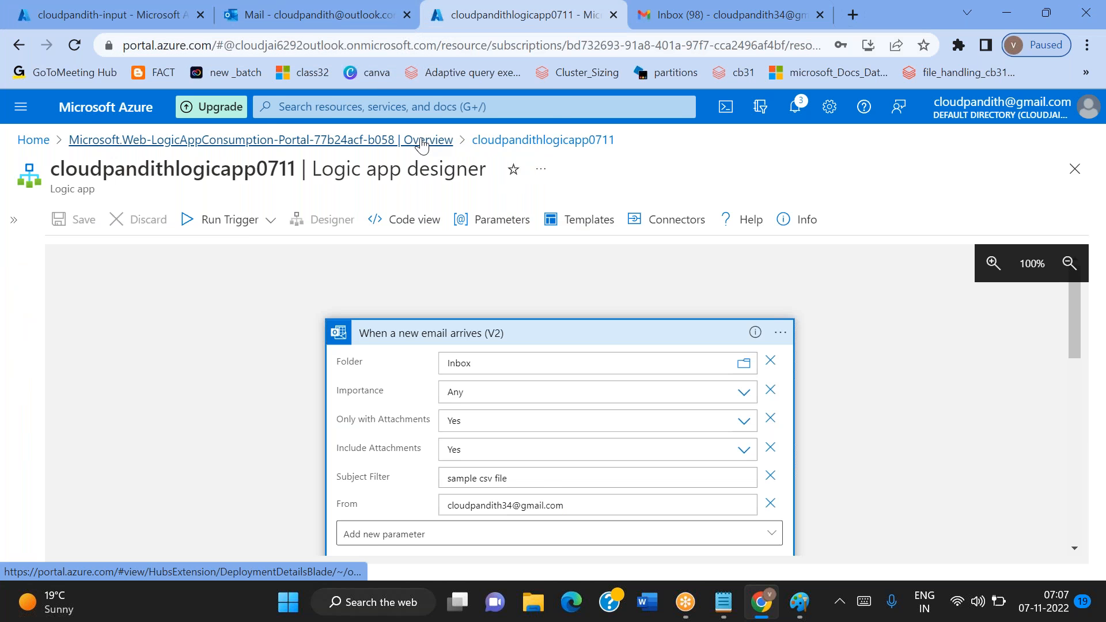
left_click(363, 461)
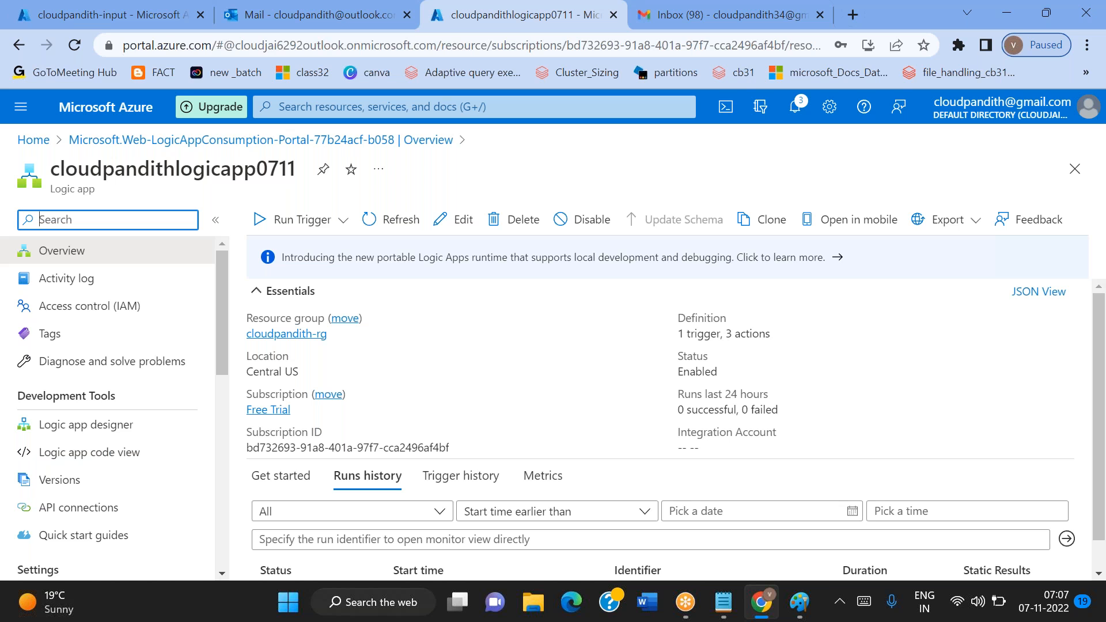
Return to the cloudpandith-input container and refresh its blob list several times to look for the mail attachment
left_click(80, 13)
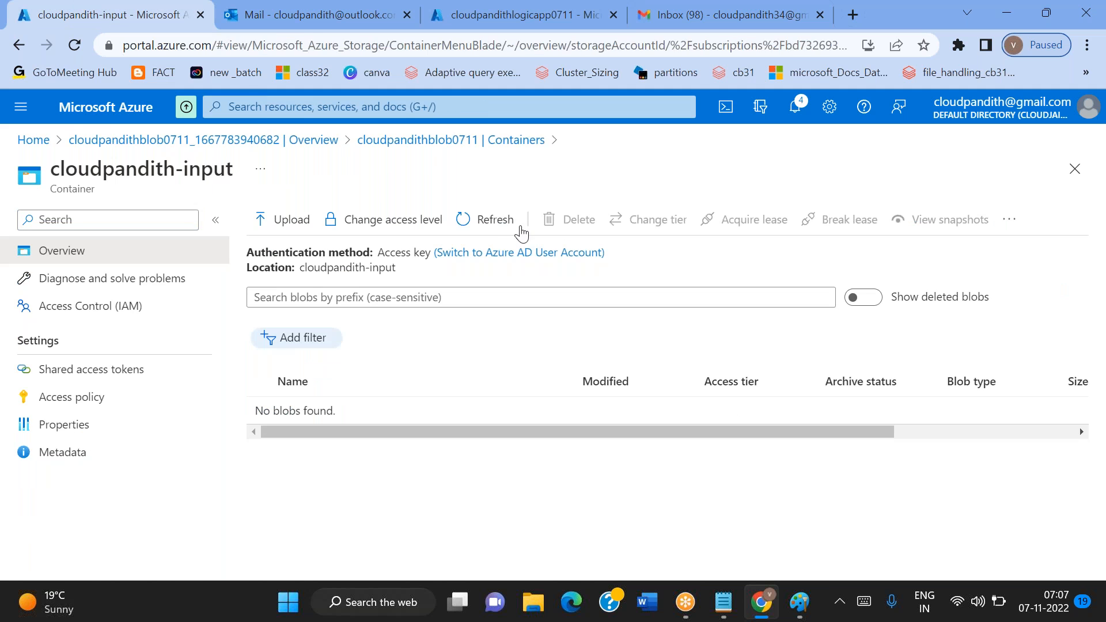
left_click(501, 228)
left_click(502, 229)
left_click(497, 222)
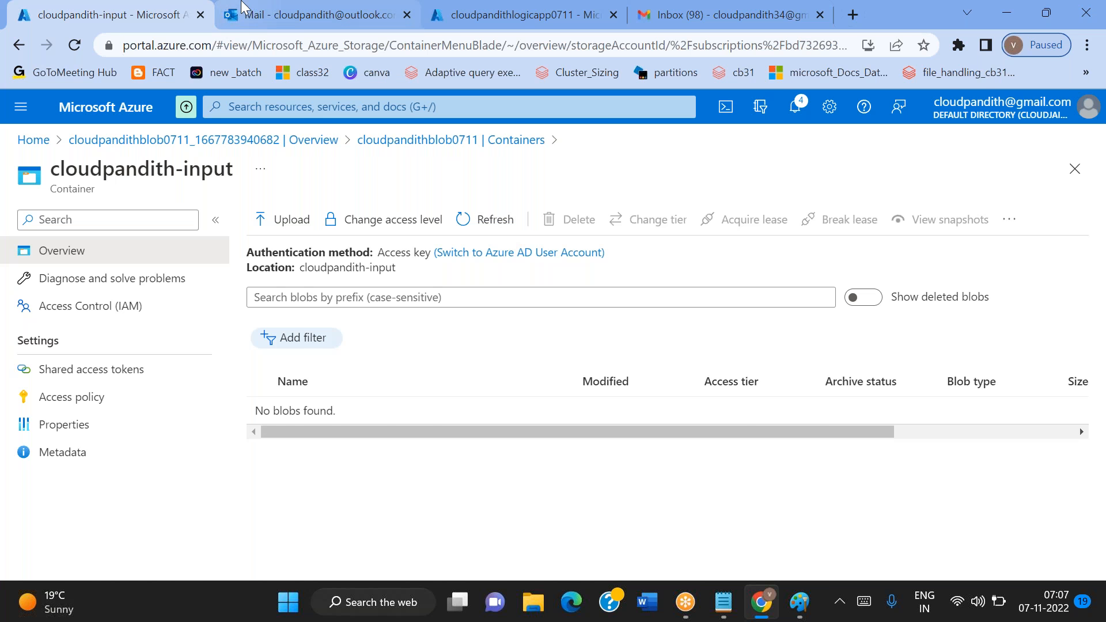
Open the received "sample csv file" mail in the Outlook inbox and compare it with the mail criteria noted in Notepad
left_click(262, 8)
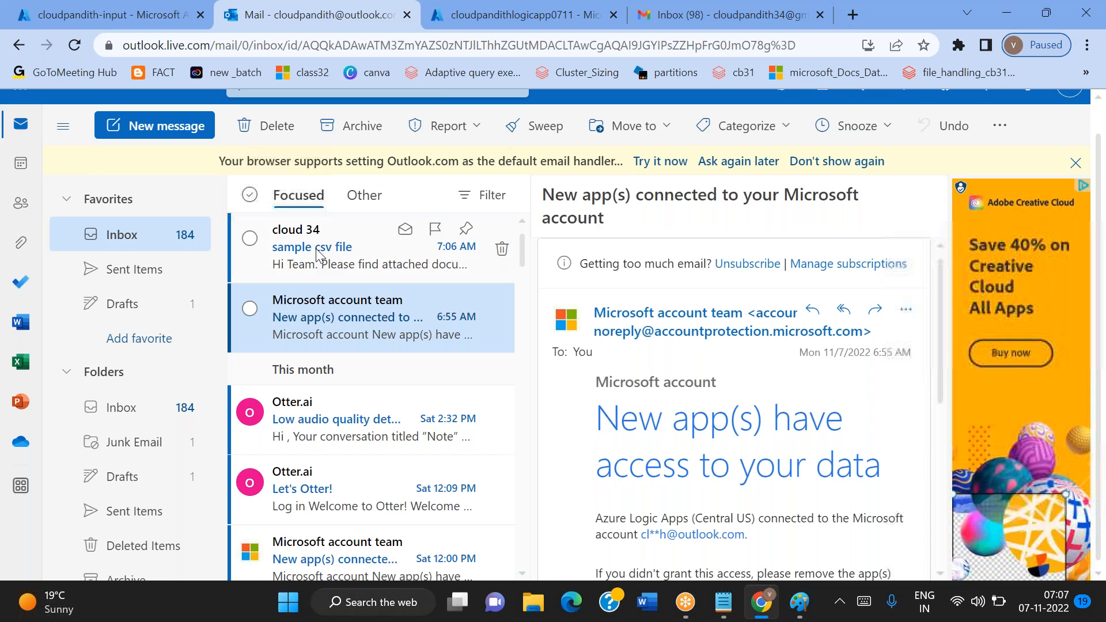
left_click(316, 247)
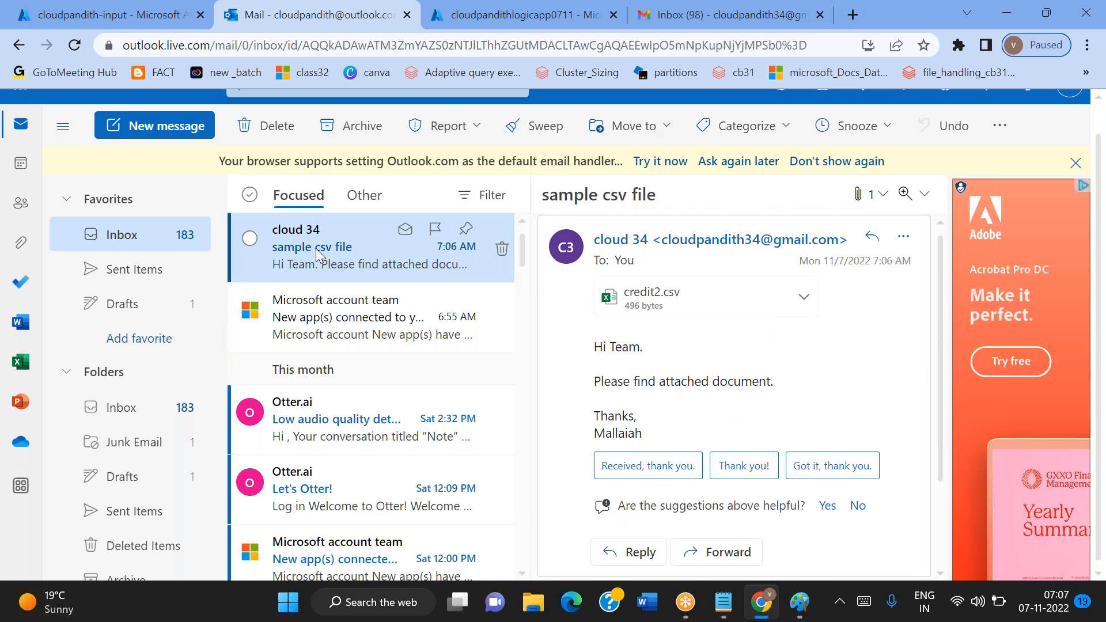
left_click(727, 611)
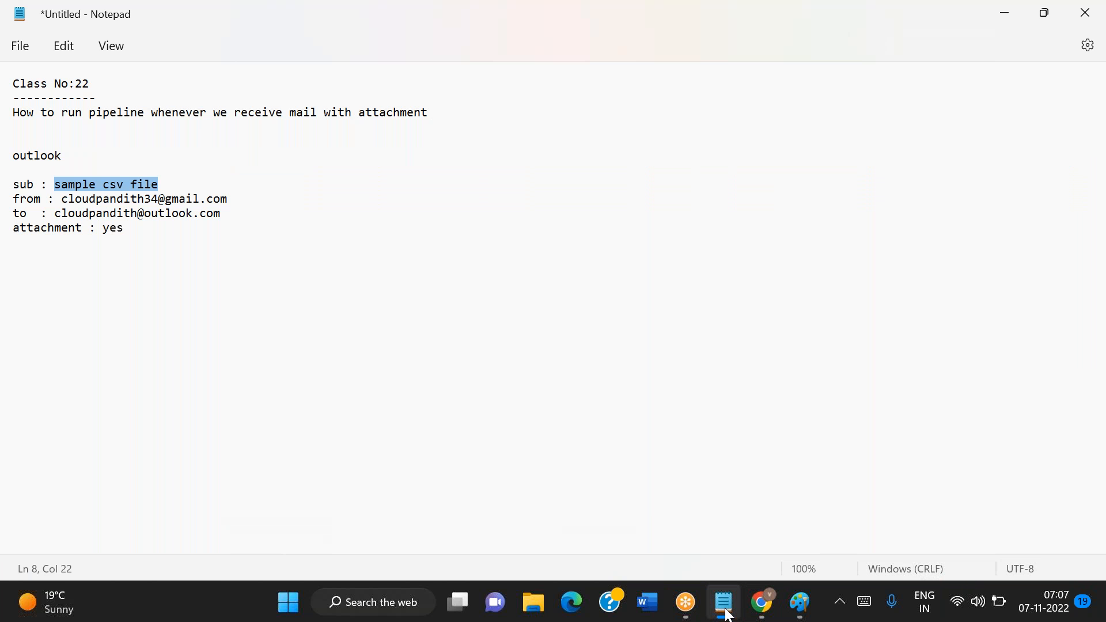
left_click(725, 611)
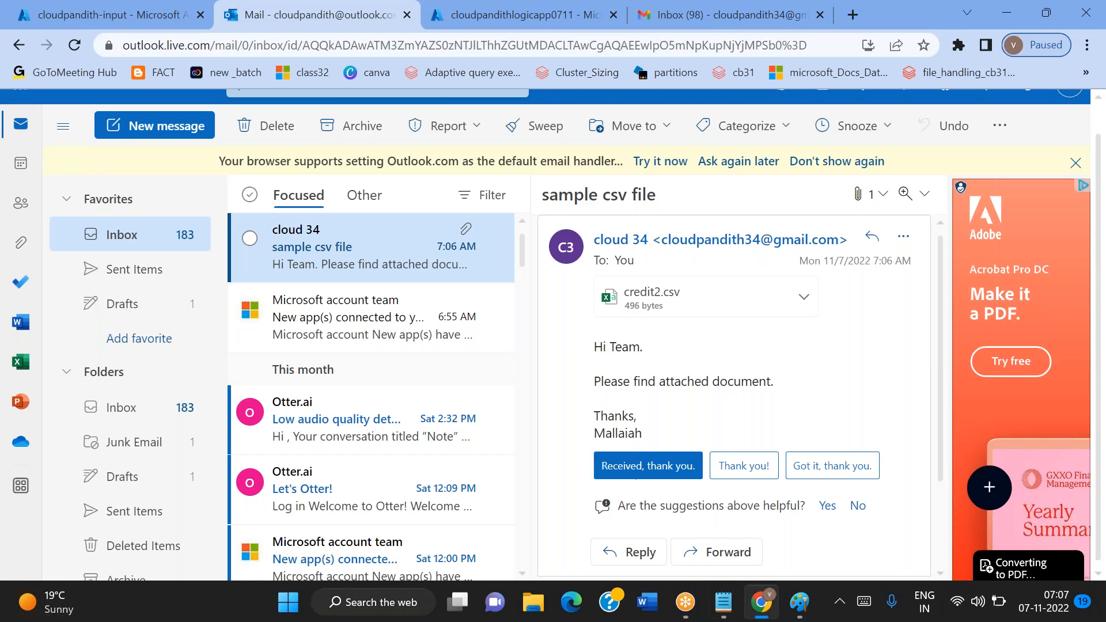
Refresh the cloudpandith-input blob list twice more and look at the received Outlook mail again
left_click(47, 14)
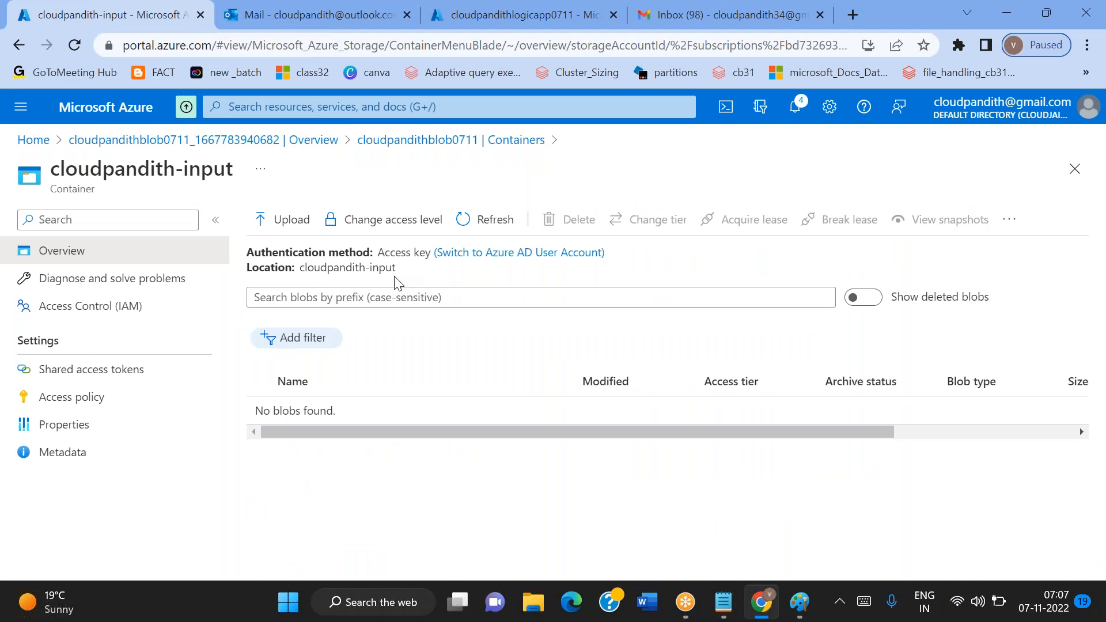
left_click(489, 219)
left_click(489, 219)
left_click(262, 7)
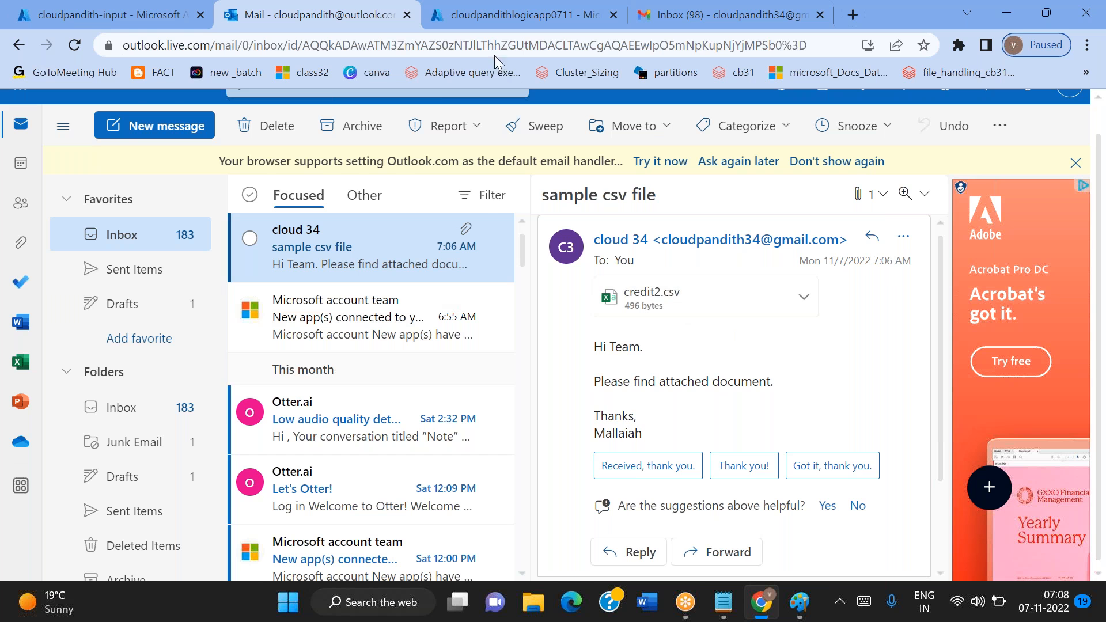
Open cloudpandithlogicapp0711 in the Logic app designer and examine the email trigger's settings, especially its subject filter
left_click(468, 26)
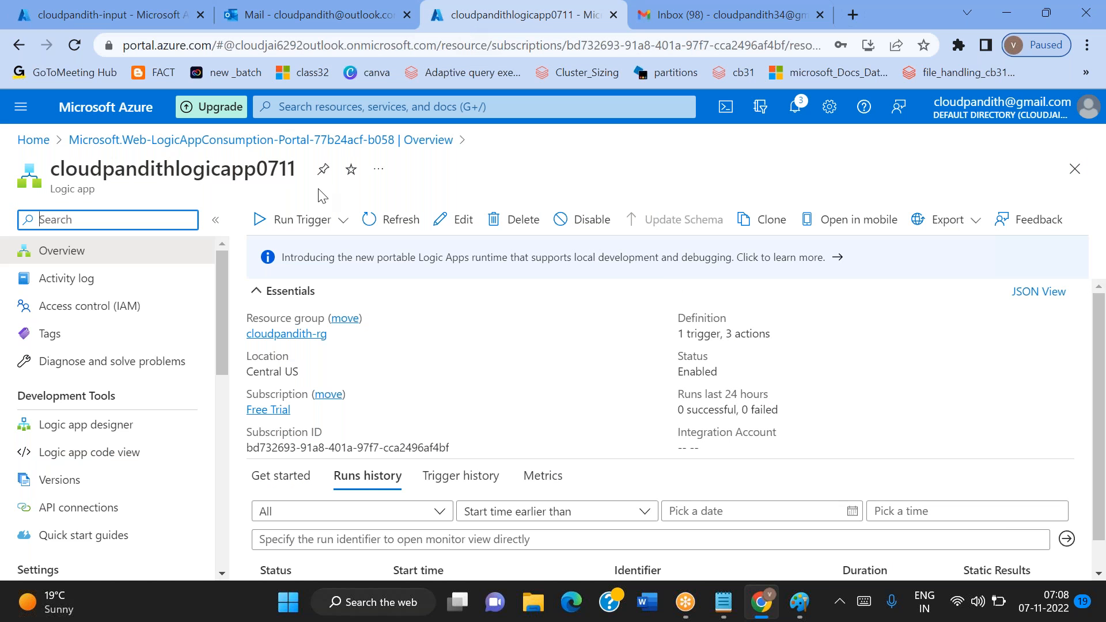
left_click(95, 425)
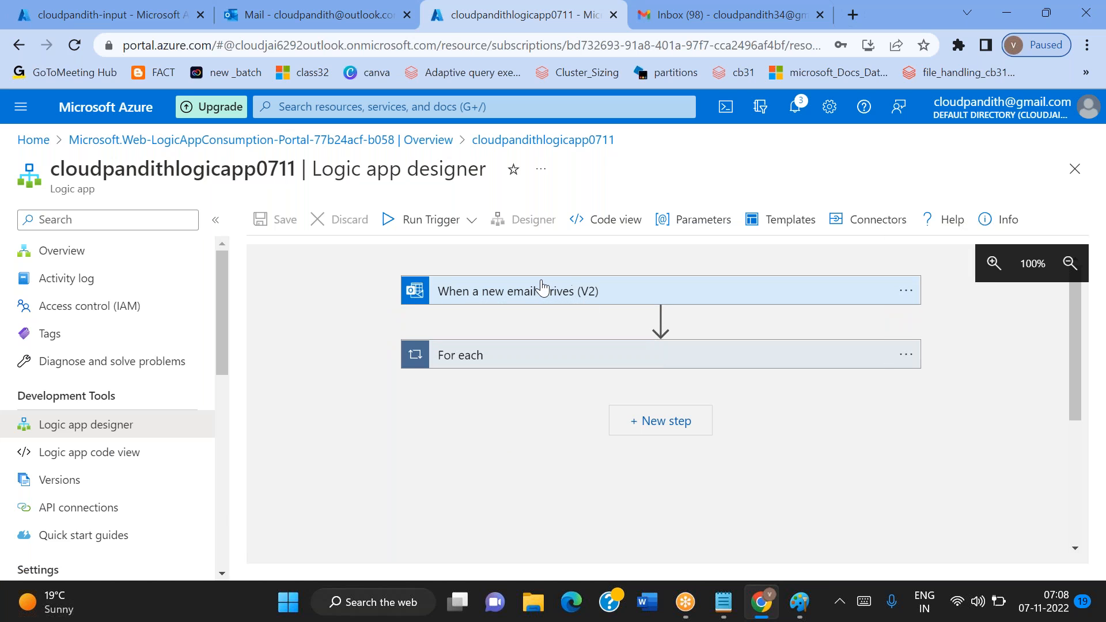
left_click(541, 288)
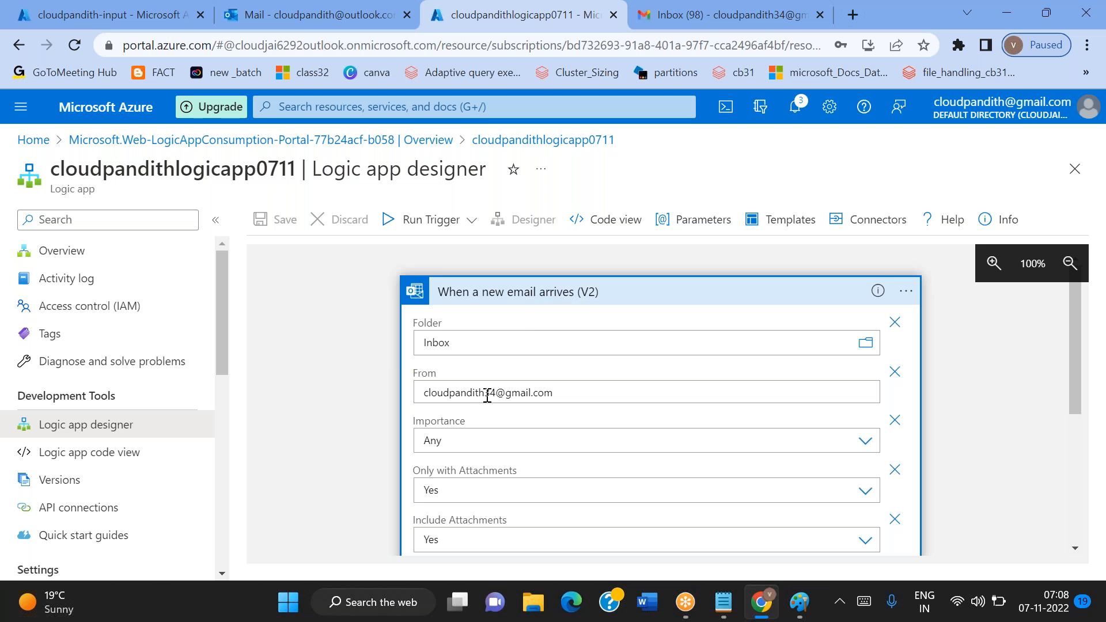
scroll(542, 402, "down", 5)
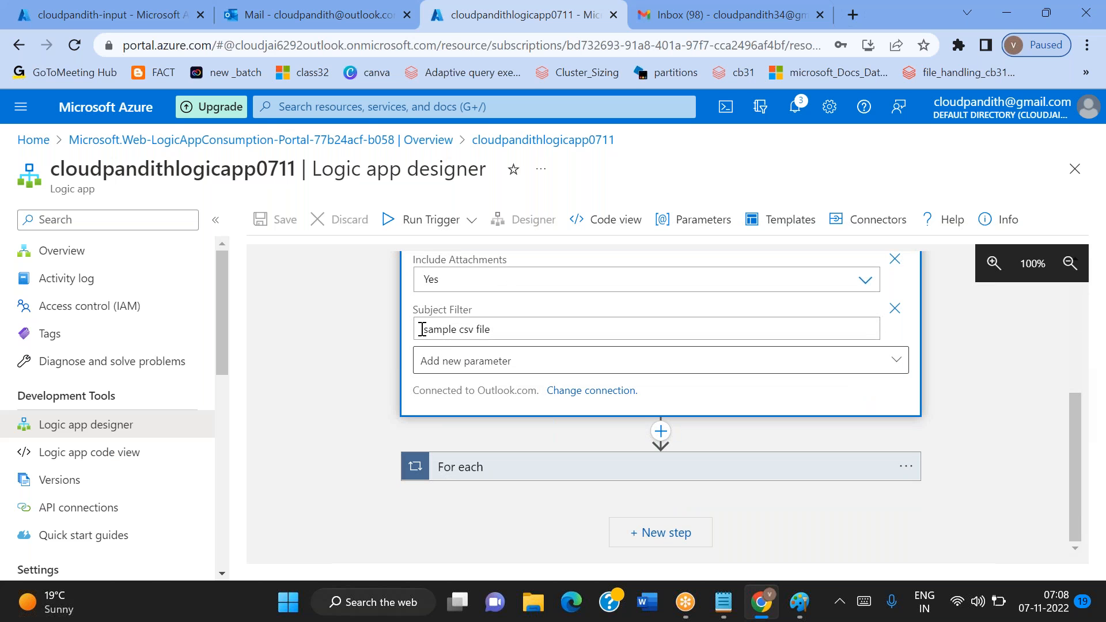
double_click(452, 330)
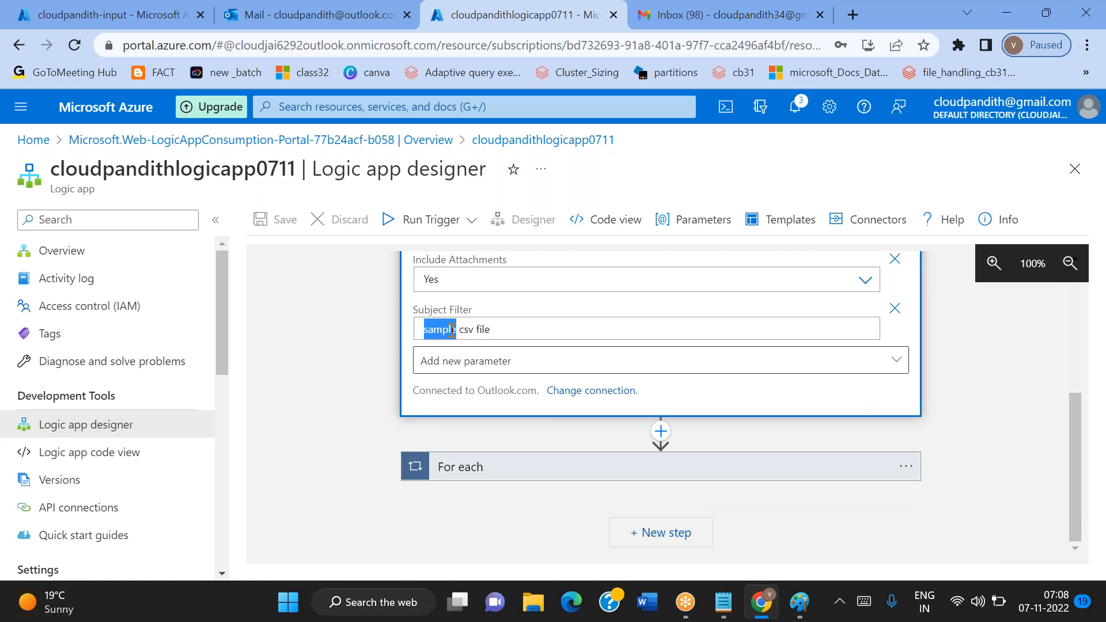
left_click(452, 330)
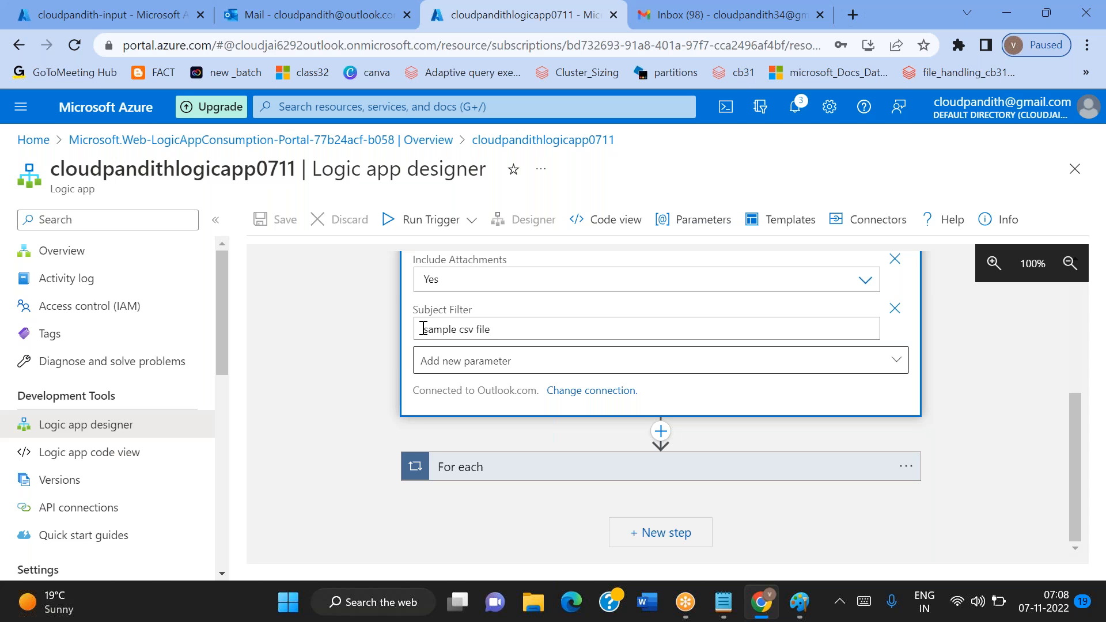
double_click(442, 327)
left_click(518, 340)
scroll(518, 340, "up", 2)
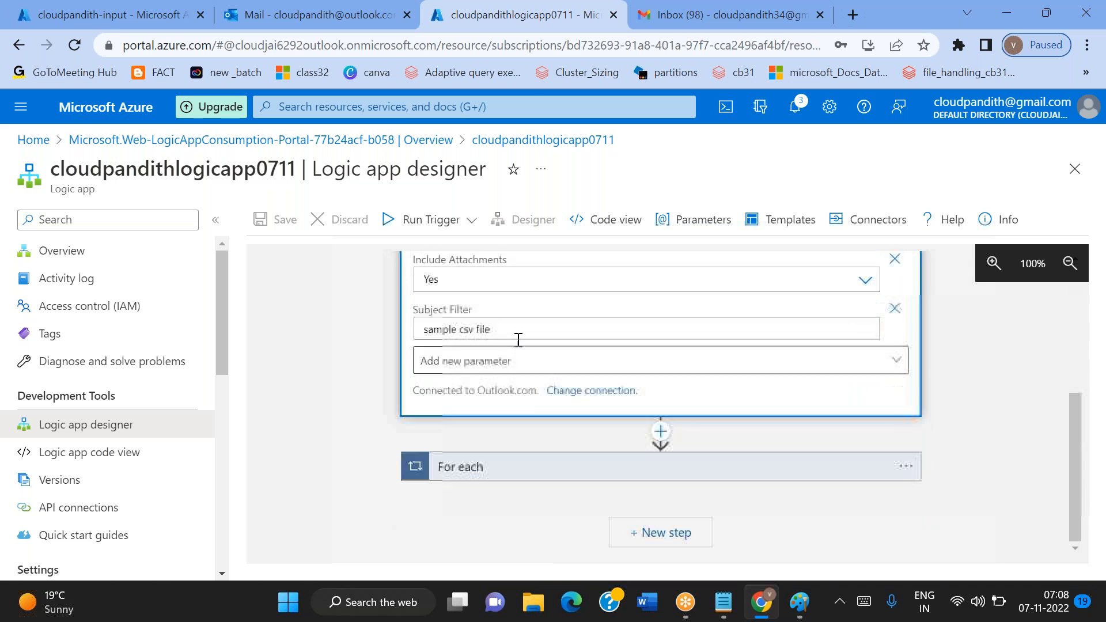
Refresh the container's blobs once more and expand the Create blob (V2) action inside the designer's For each loop
left_click(125, 4)
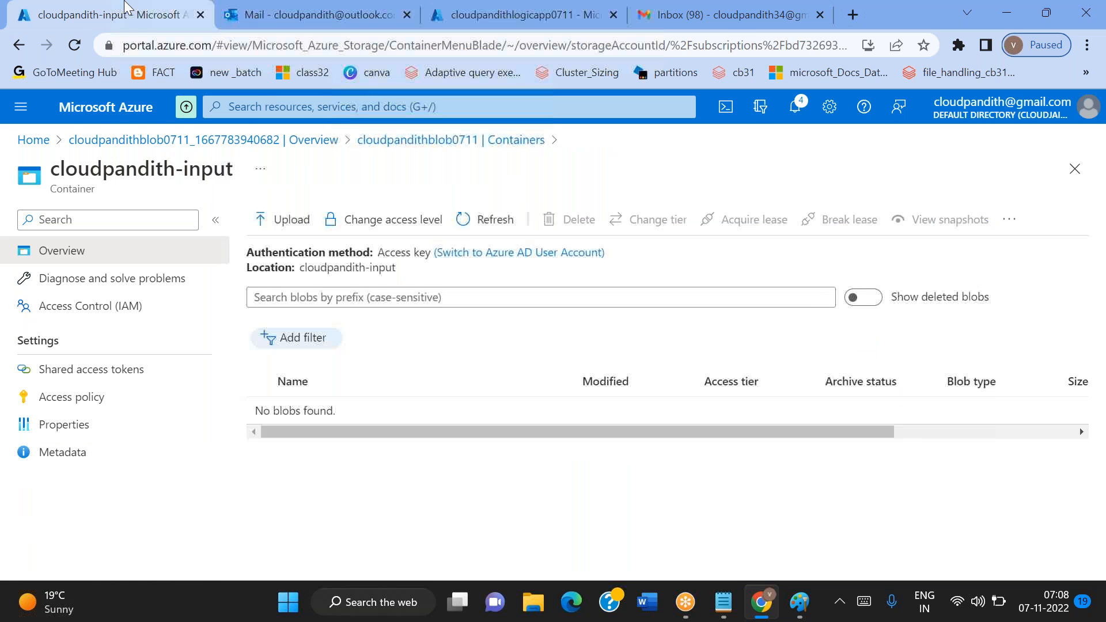
left_click(492, 219)
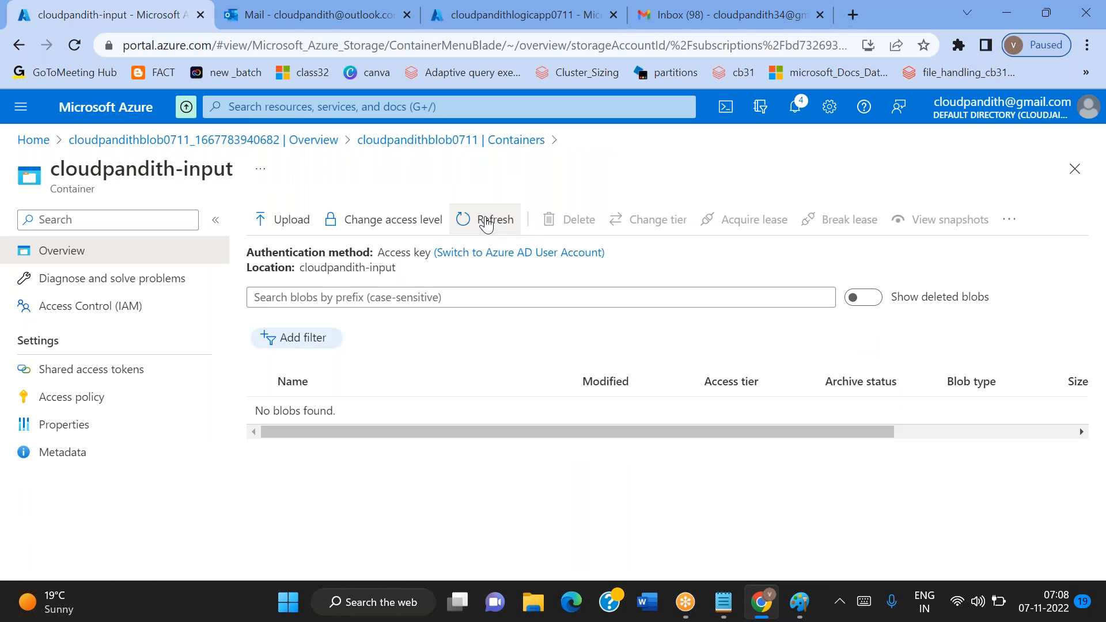
left_click(440, 25)
scroll(588, 441, "down", 2)
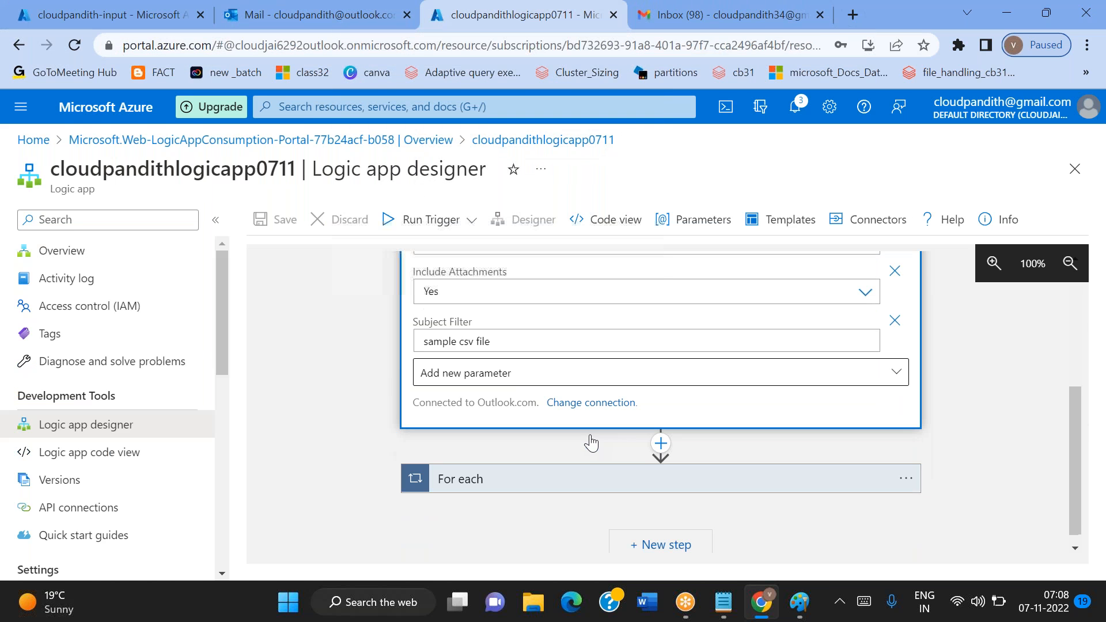
left_click(538, 470)
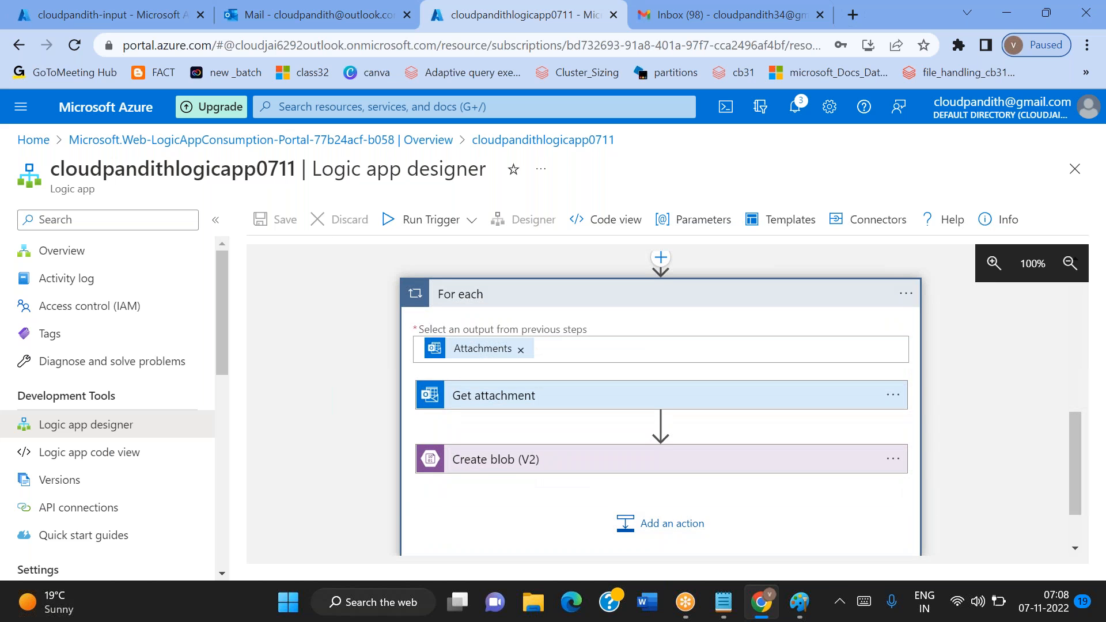
left_click(494, 461)
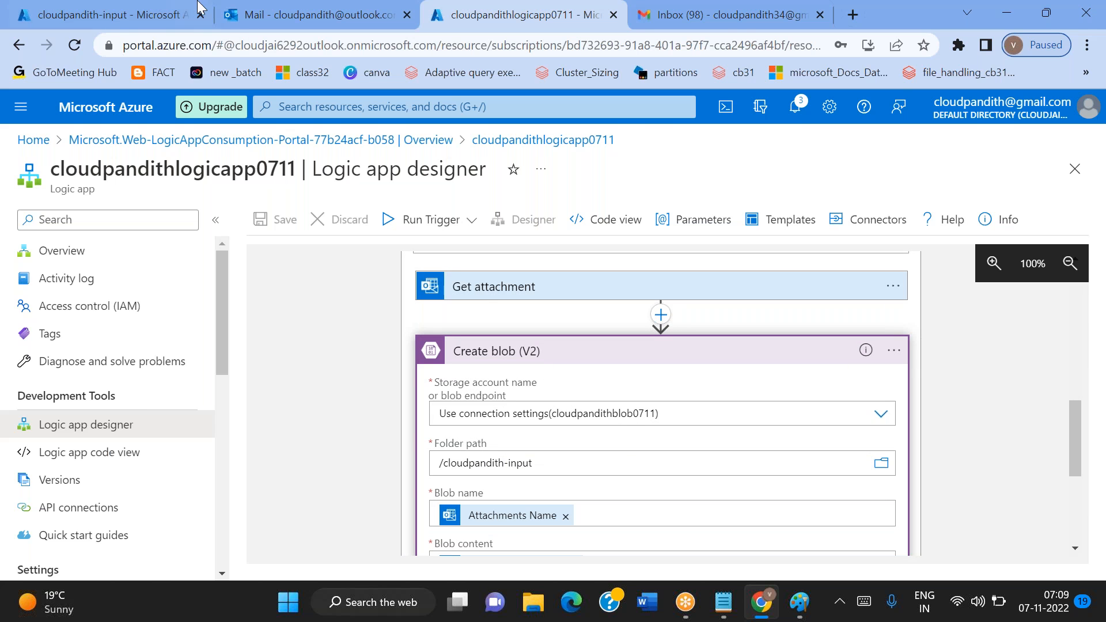
Check the Create blob (V2) action's storage account, folder path, blob name and blob content against the cloudpandith-input container
left_click(109, 7)
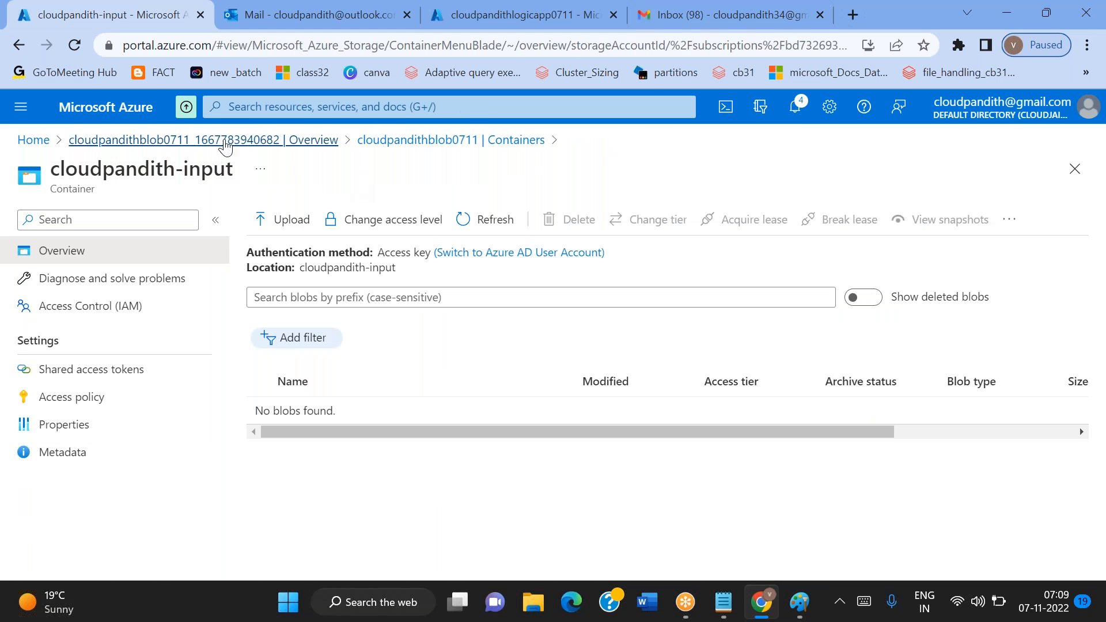
left_click(485, 23)
scroll(514, 372, "down", 4)
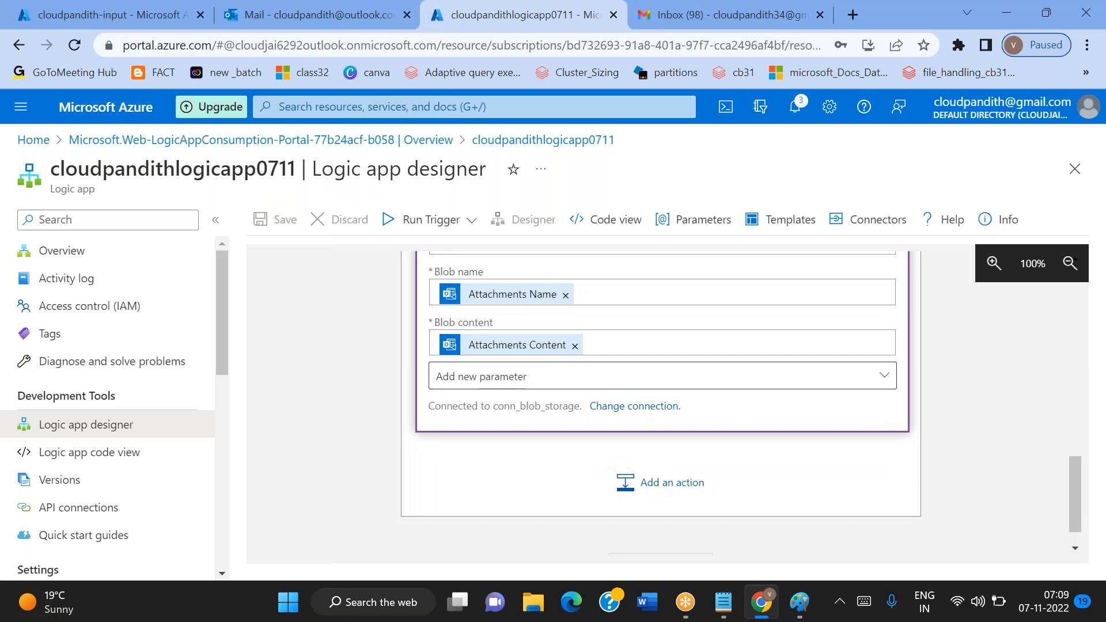
scroll(515, 372, "up", 2)
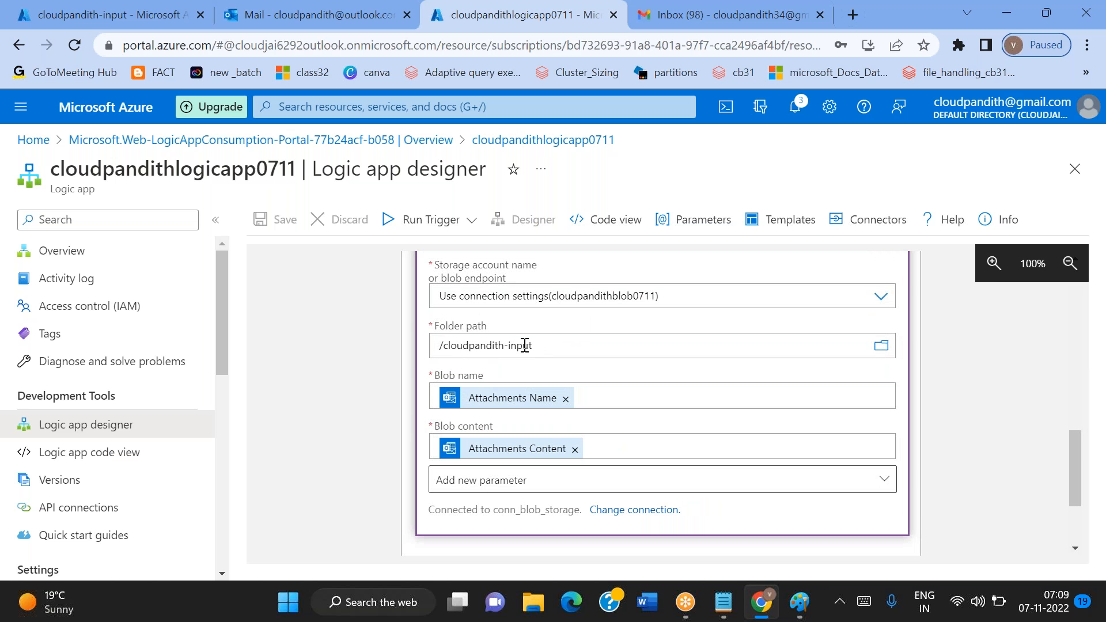
scroll(566, 425, "down", 3)
Review the folder, sender, attachment and subject filter settings of the "When a new email arrives (V2)" trigger, and collapse its card
scroll(567, 426, "up", 7)
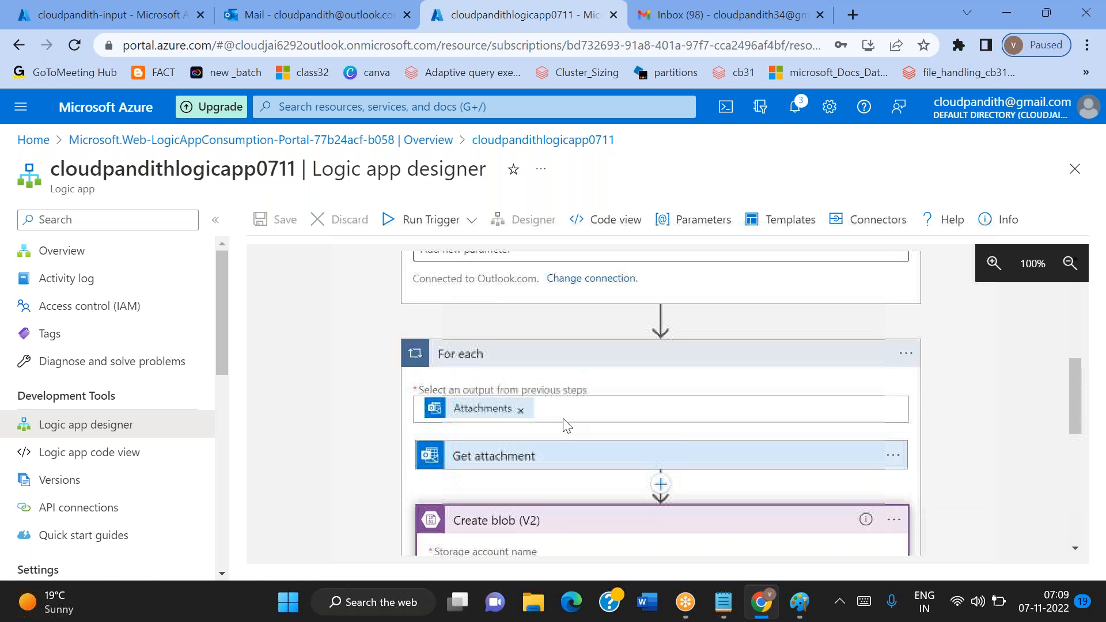
scroll(566, 425, "up", 7)
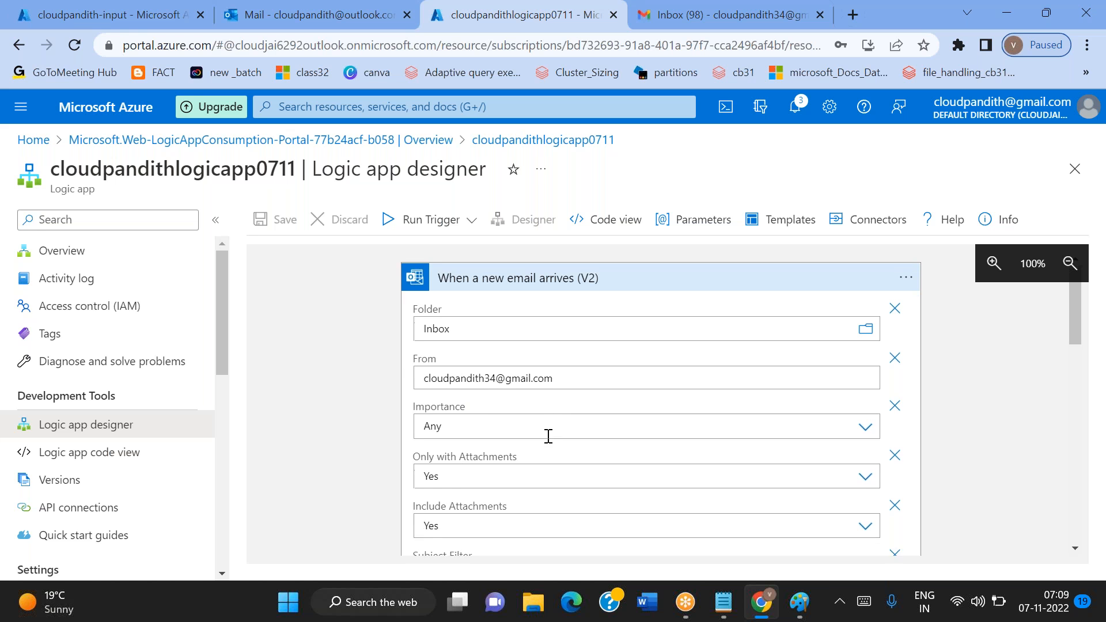
scroll(548, 435, "down", 3)
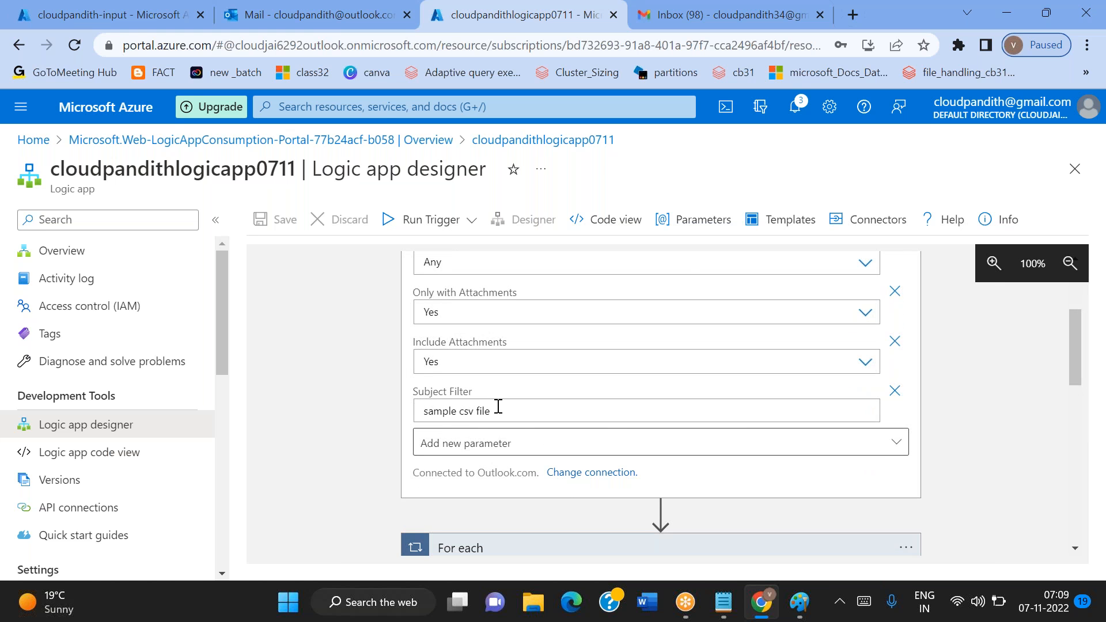
left_click(499, 406)
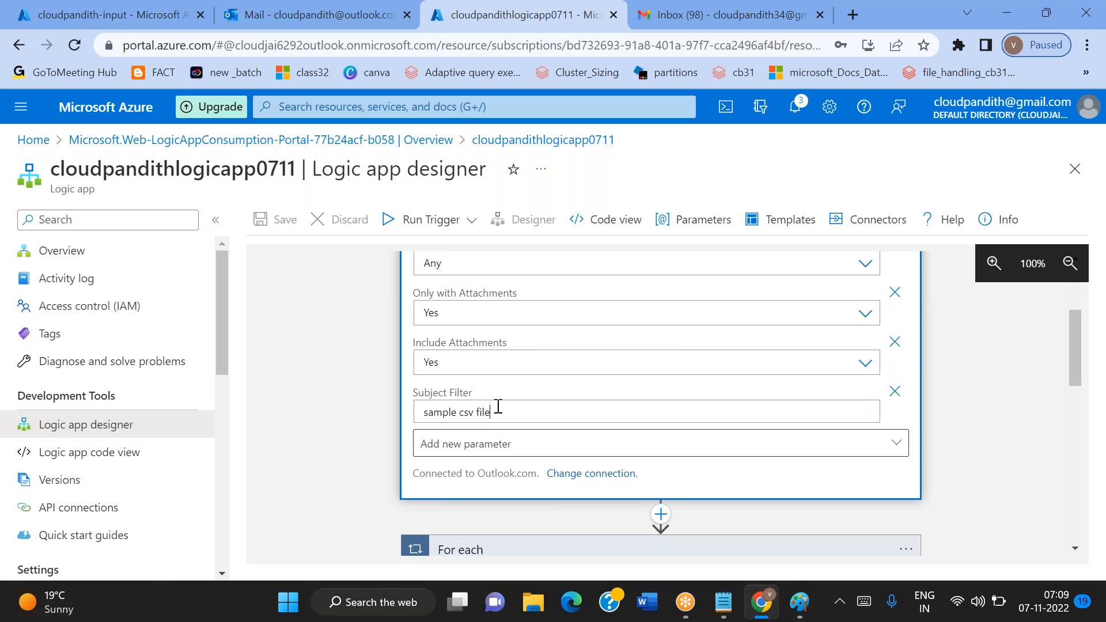
scroll(485, 377, "up", 3)
left_click_drag(450, 299, 616, 297)
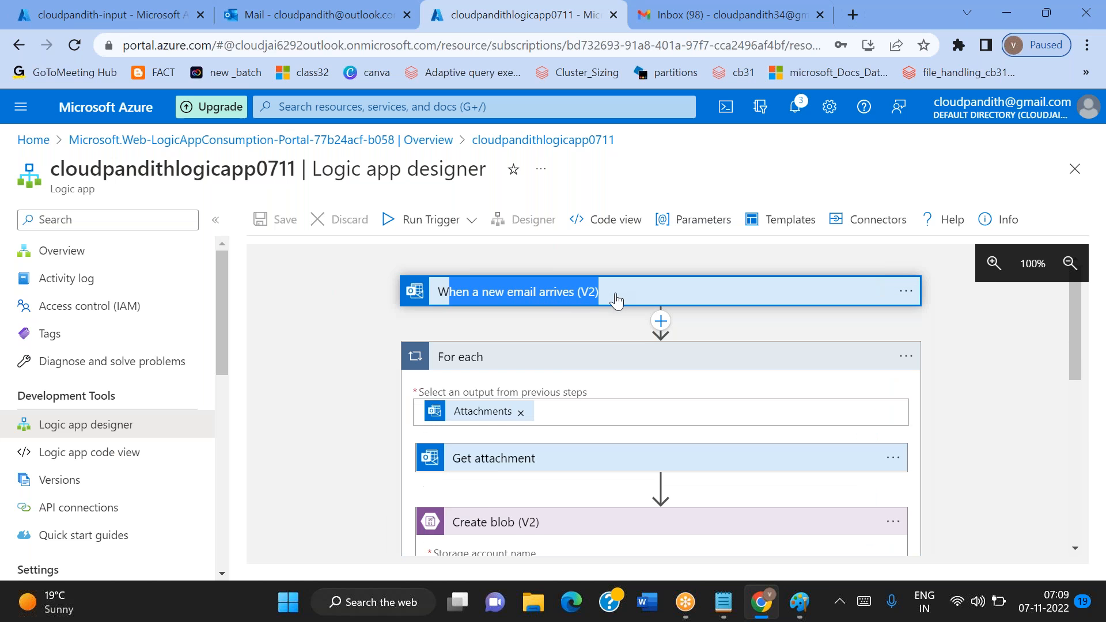
left_click(357, 306)
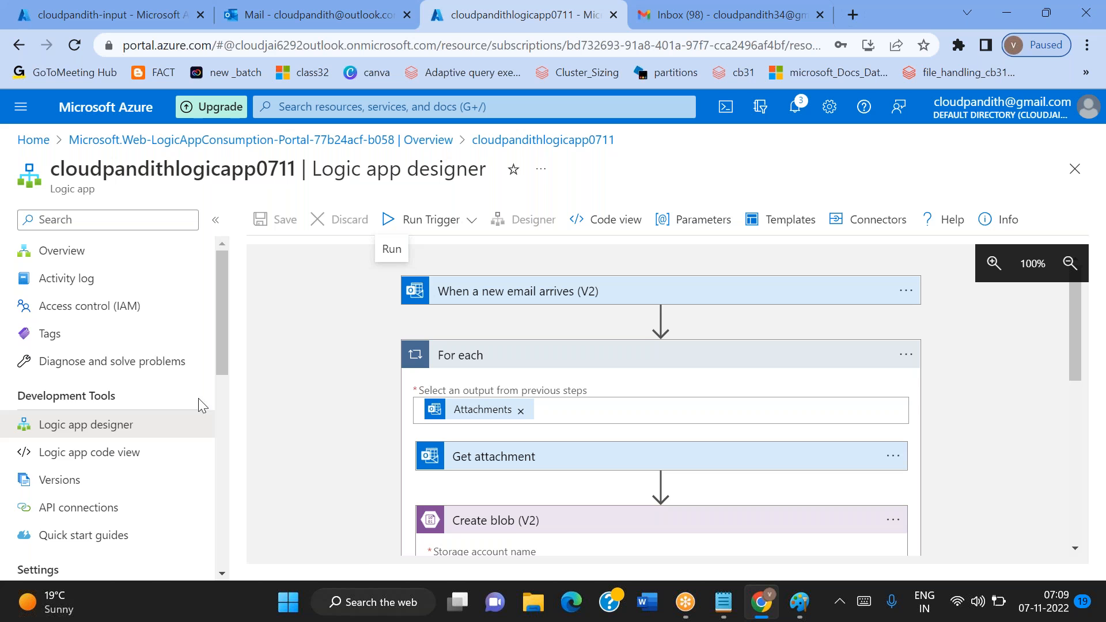
scroll(183, 483, "down", 2)
scroll(183, 483, "down", 1)
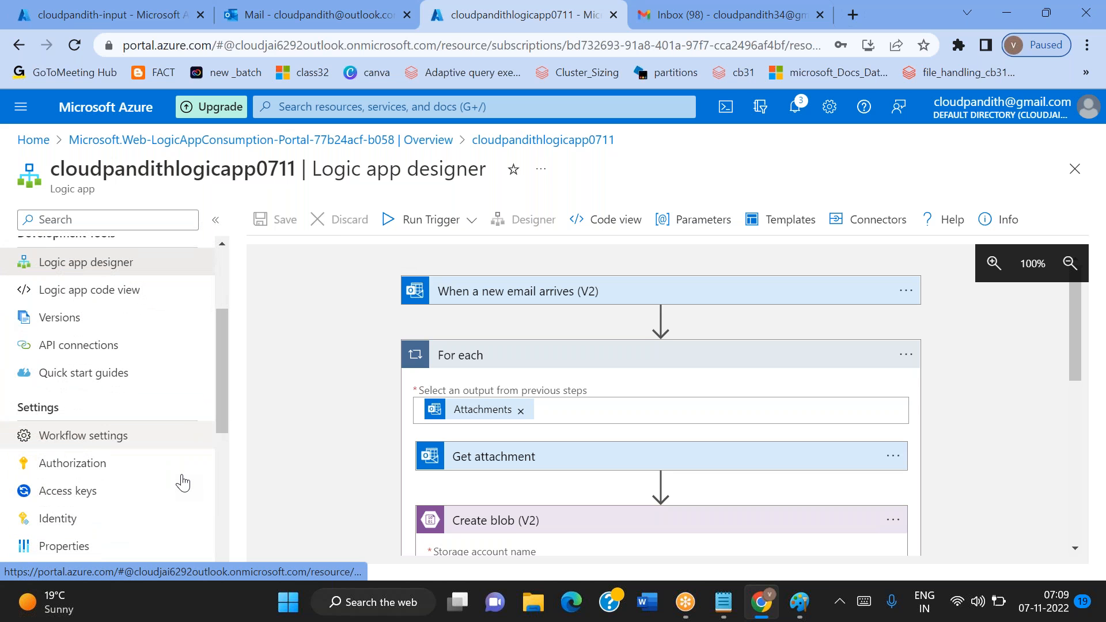
scroll(183, 483, "down", 4)
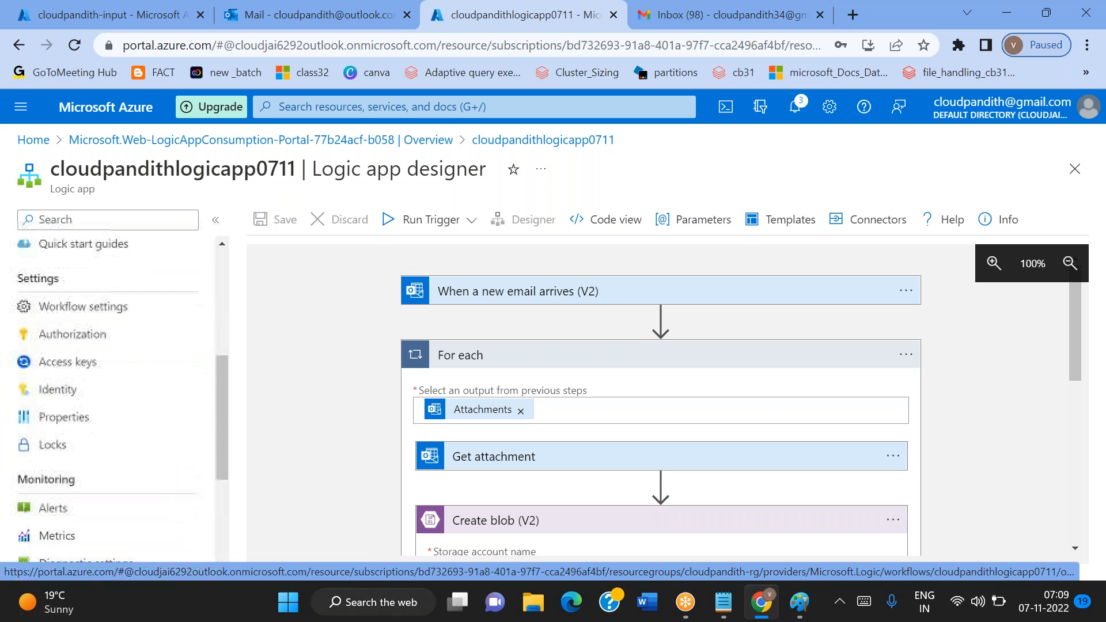
scroll(183, 483, "down", 2)
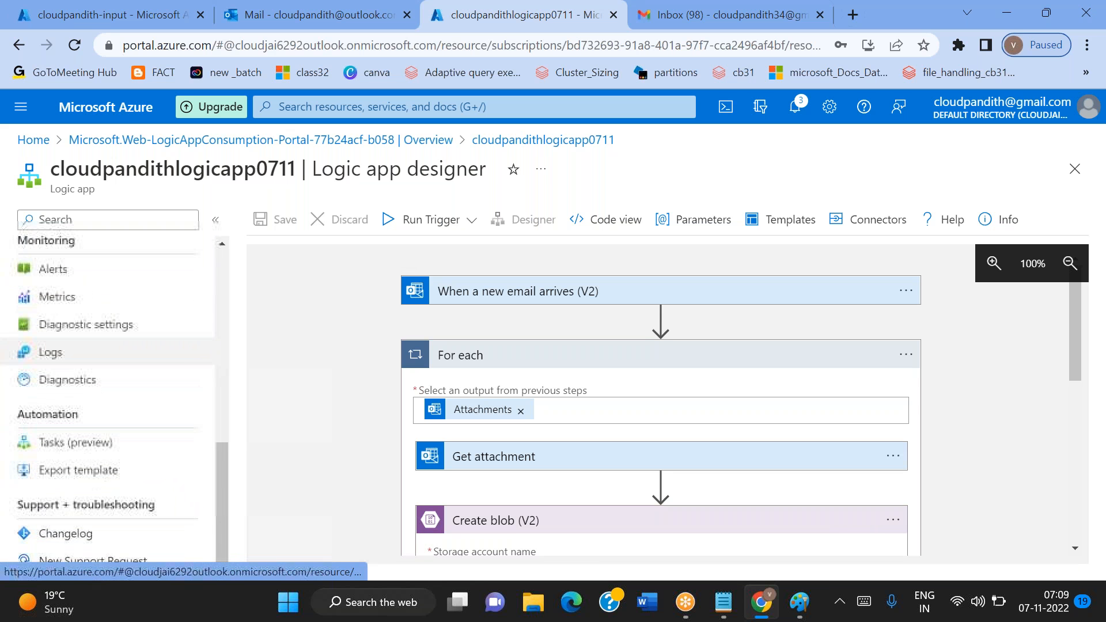
scroll(115, 470, "up", 7)
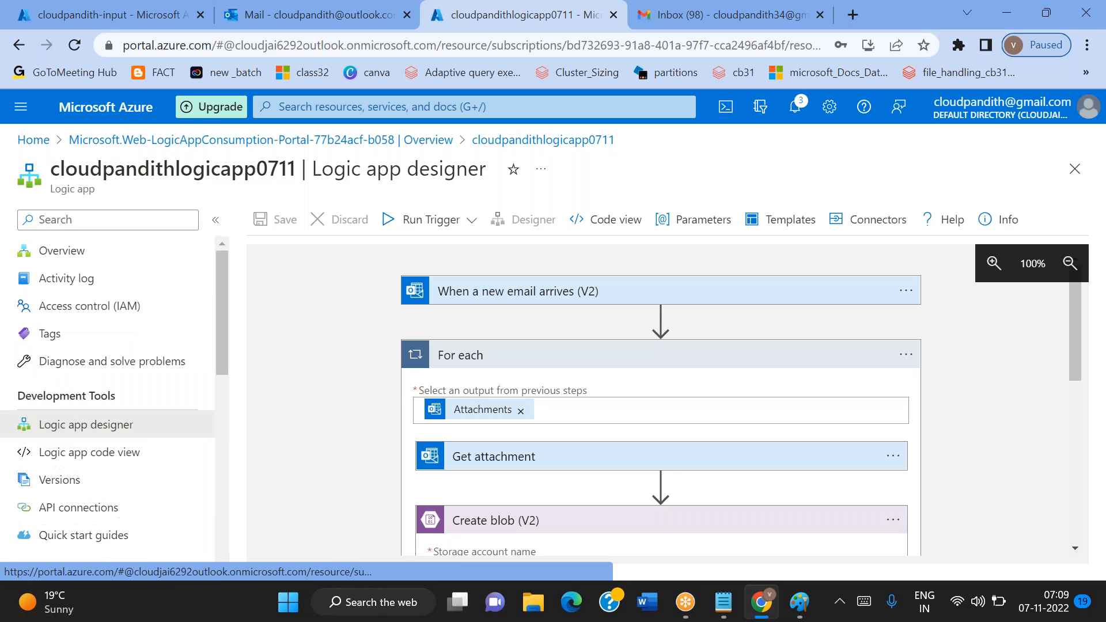
Refresh the cloudpandith-input container again and recheck the received mail with the credit2.csv attachment in Outlook
left_click(247, 14)
left_click(109, 14)
left_click(482, 220)
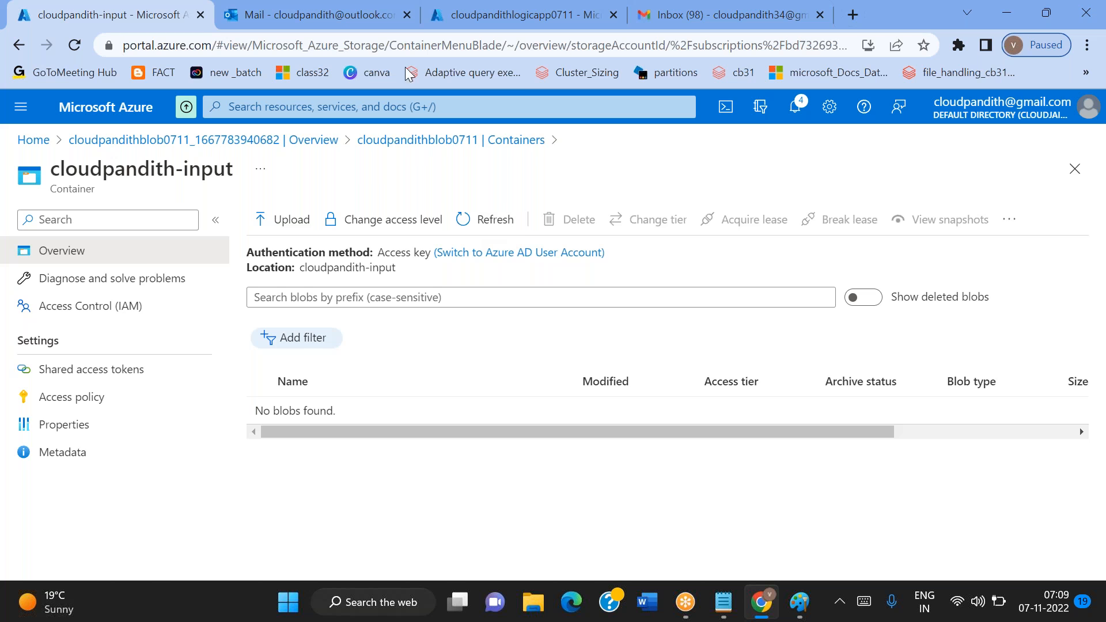
left_click(304, 13)
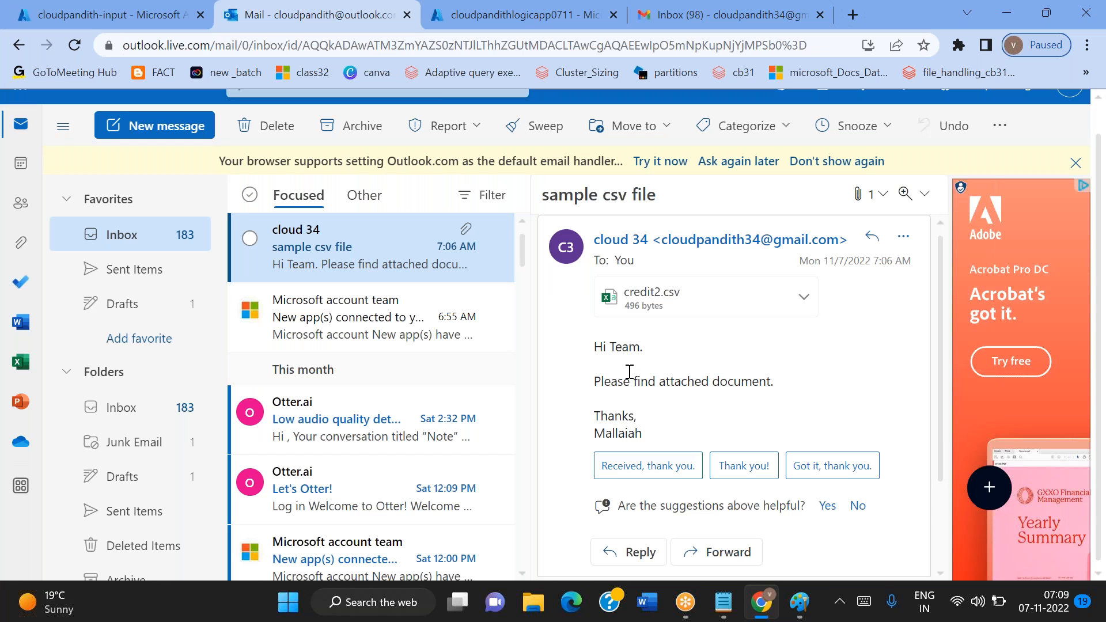
Start a new Gmail message and enter the Outlook mailbox's e-mail address as the recipient
left_click(582, 25)
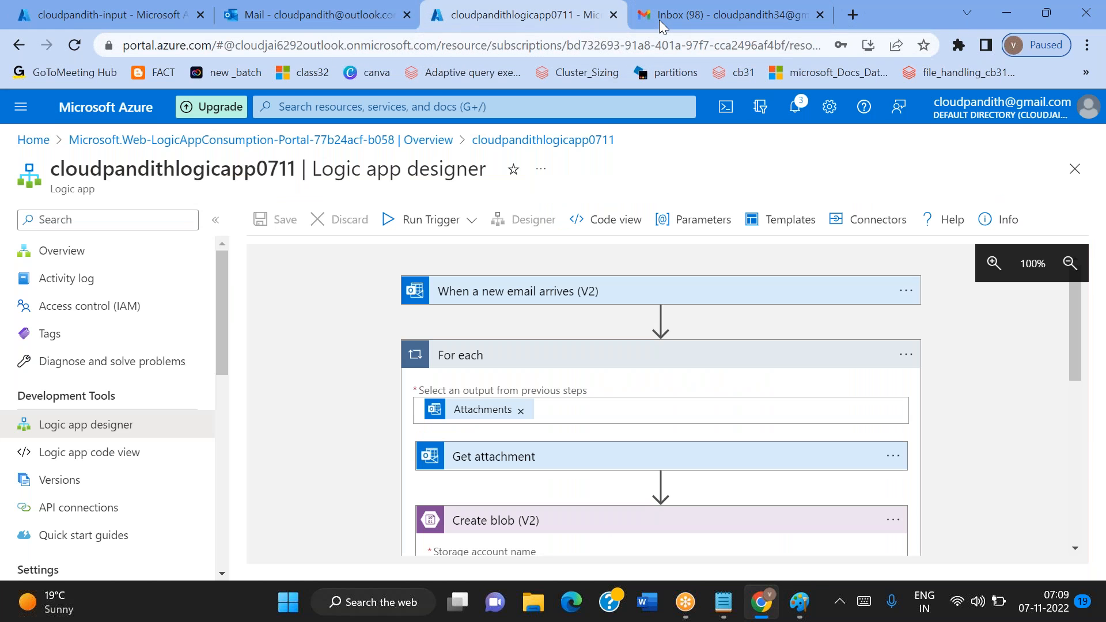
left_click(702, 27)
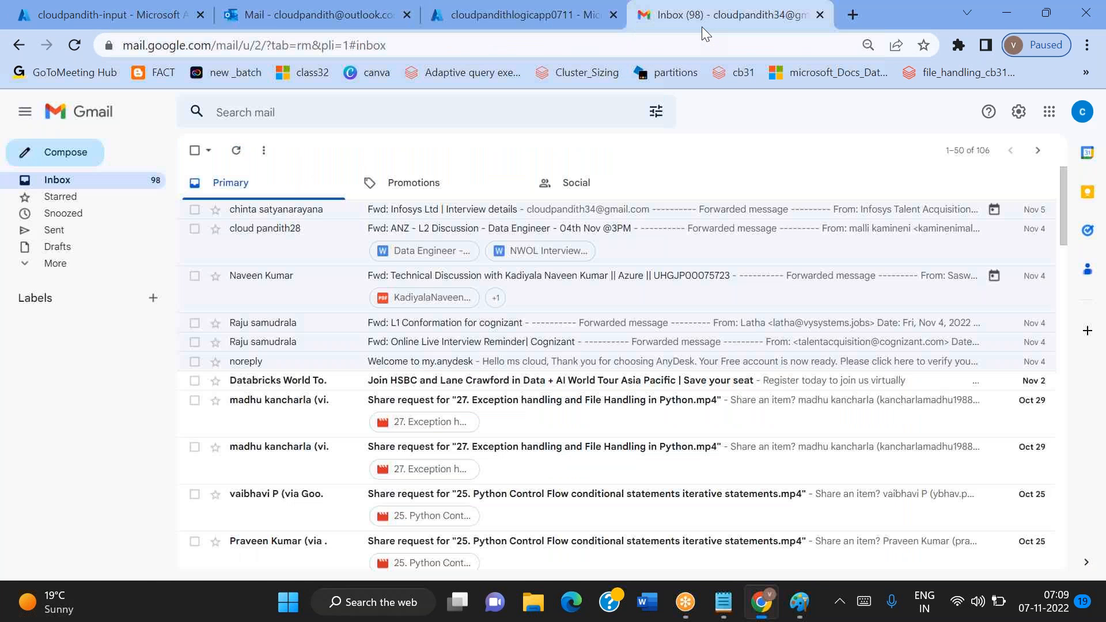
left_click(26, 160)
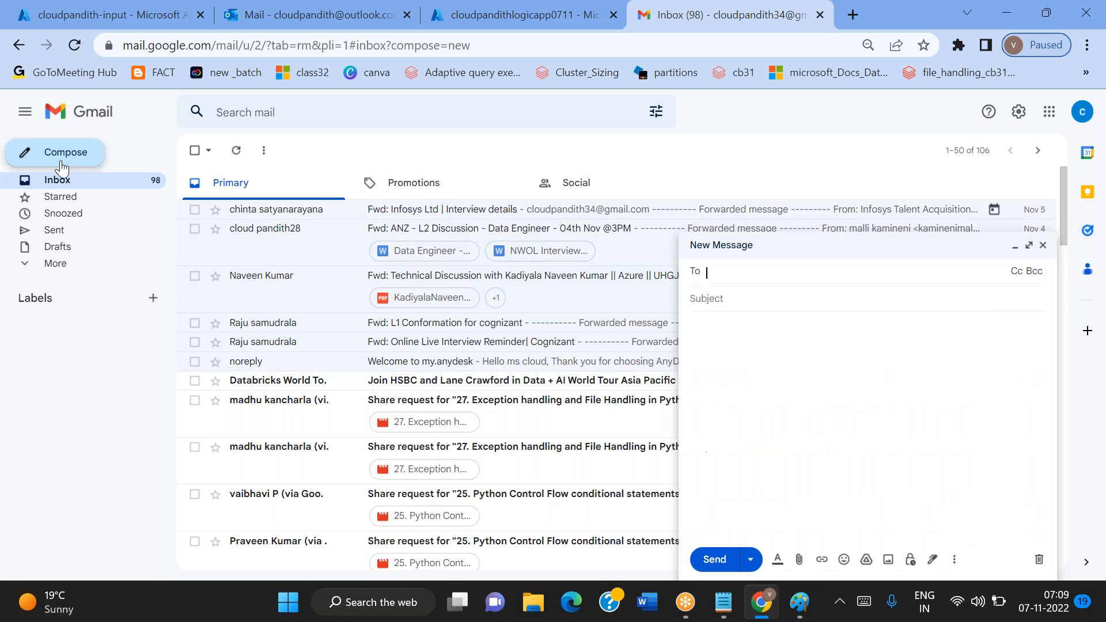
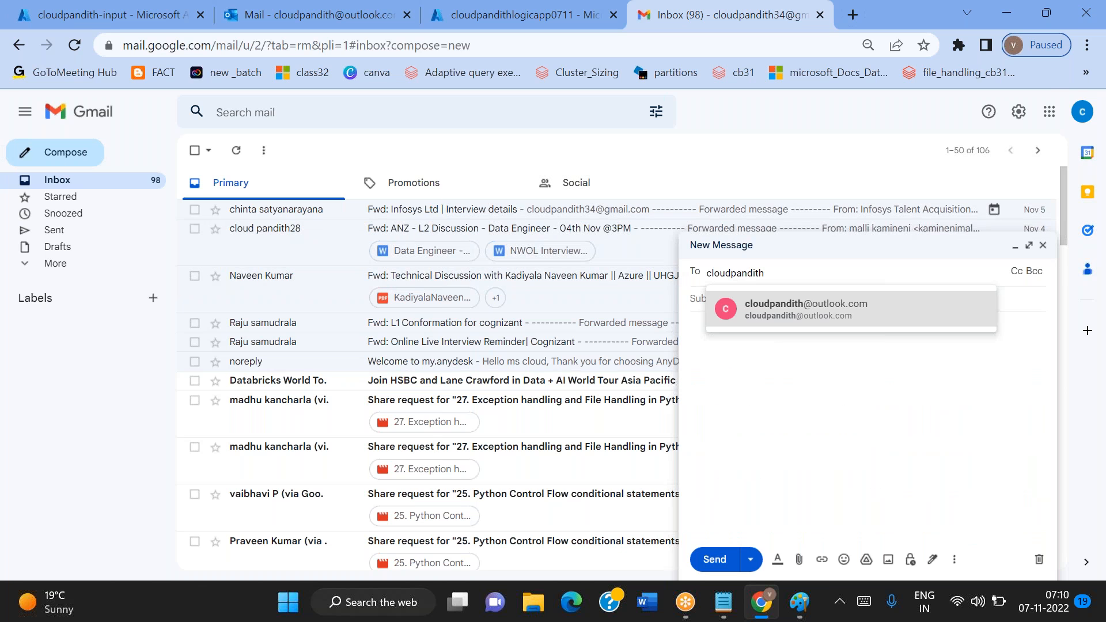
left_click(1083, 112)
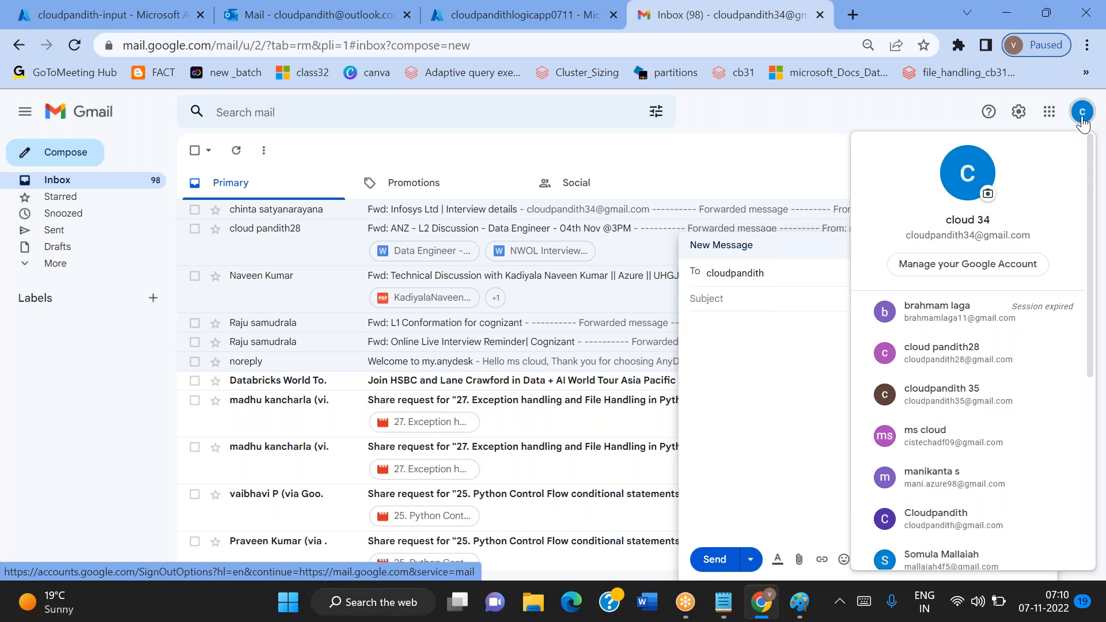
left_click(1083, 113)
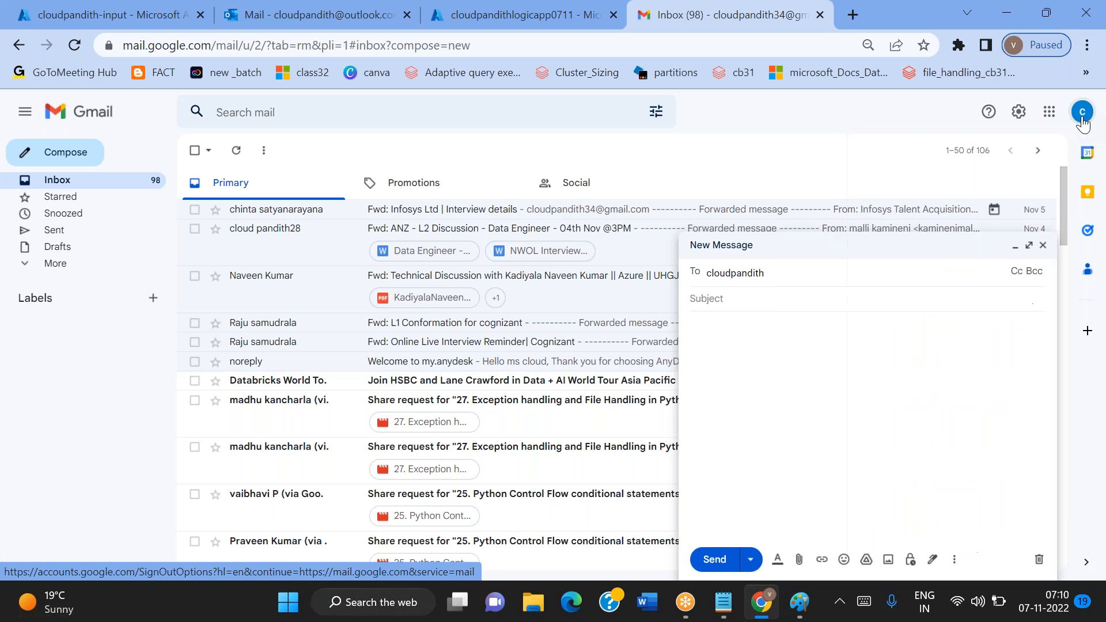
left_click(792, 284)
type("@outl")
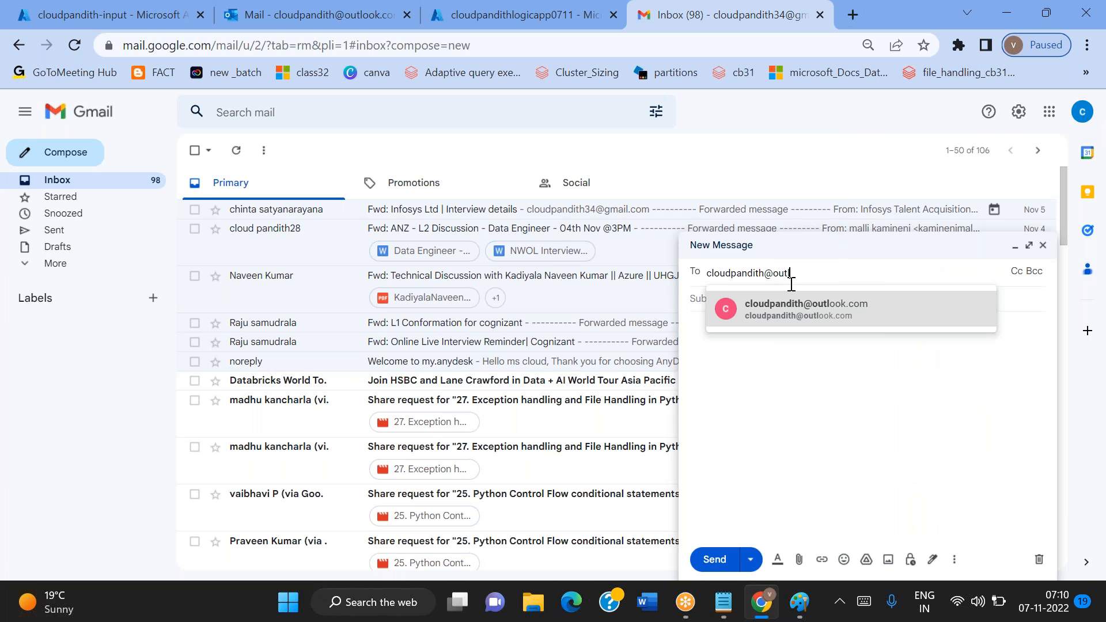
type("ook.com")
Copy the subject "sample csv file" from the Notepad notes into the message and attach credit.csv from the set-comma folder
left_click(692, 297)
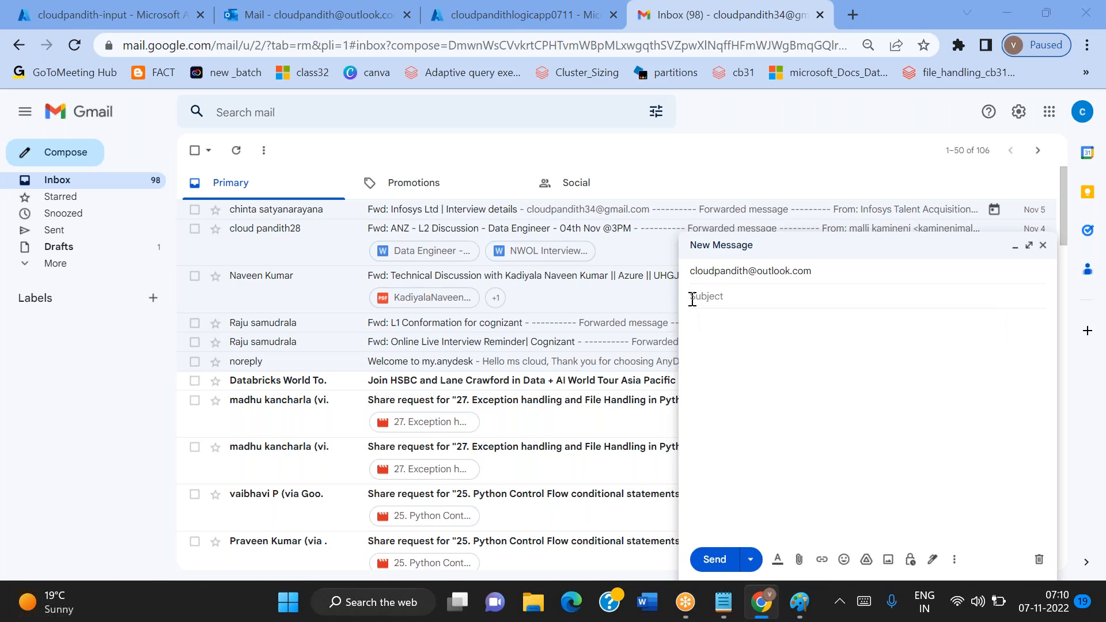
key("alt+Tab")
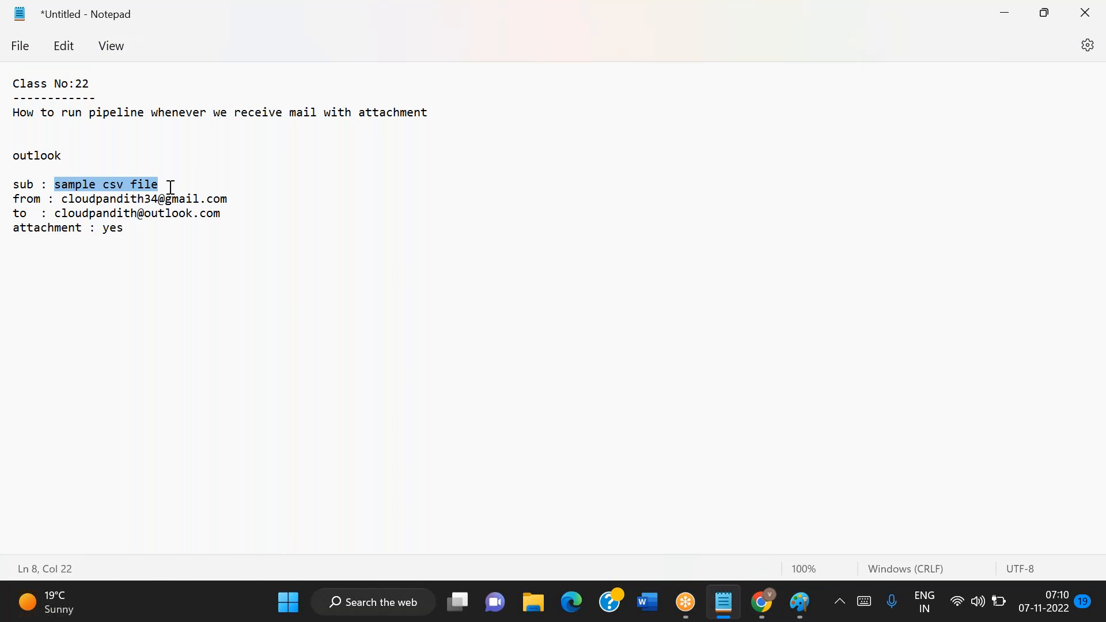
key("alt+Tab")
type("sample csv file")
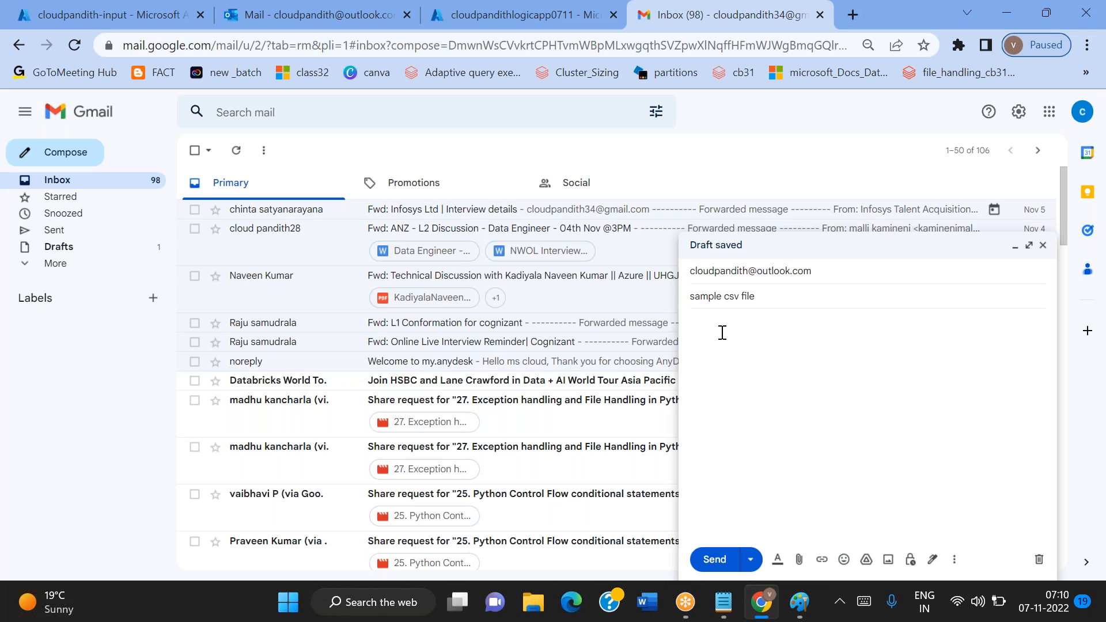
left_click(800, 559)
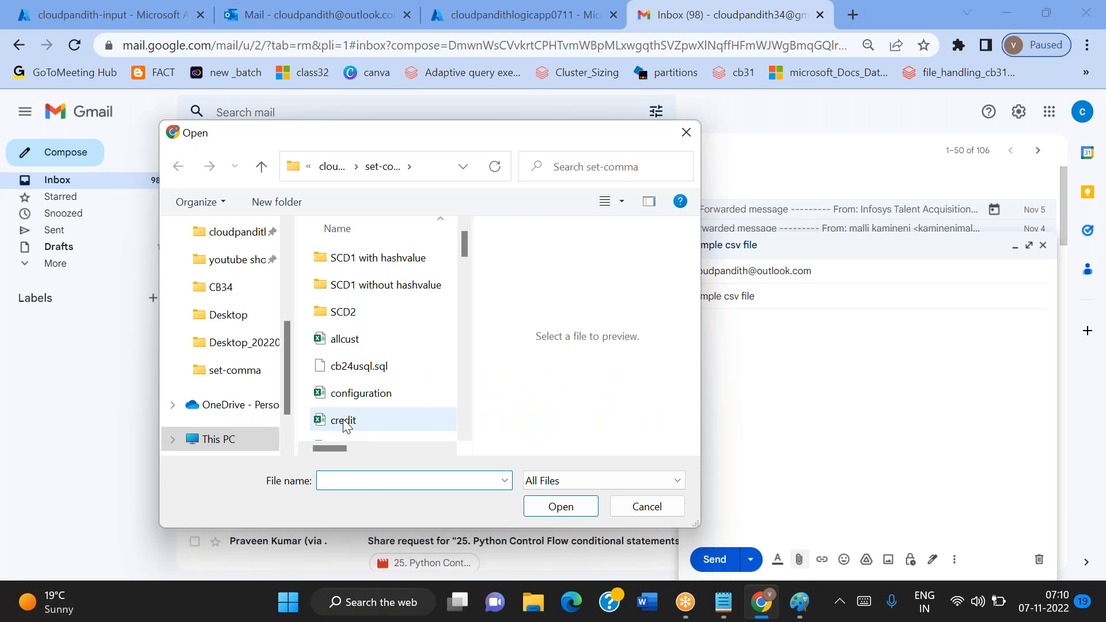
left_click(344, 422)
left_click(581, 507)
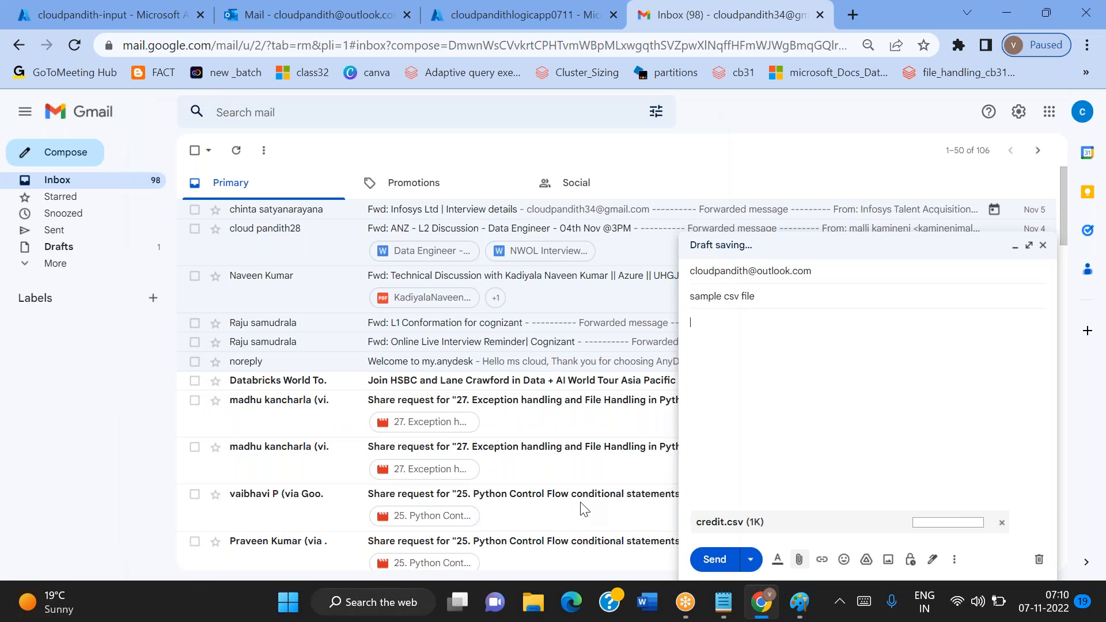
Write the body "Hi Team, PFA. Thanks," signed with the sender's name, send the message and refresh the Gmail inbox
type("Hi")
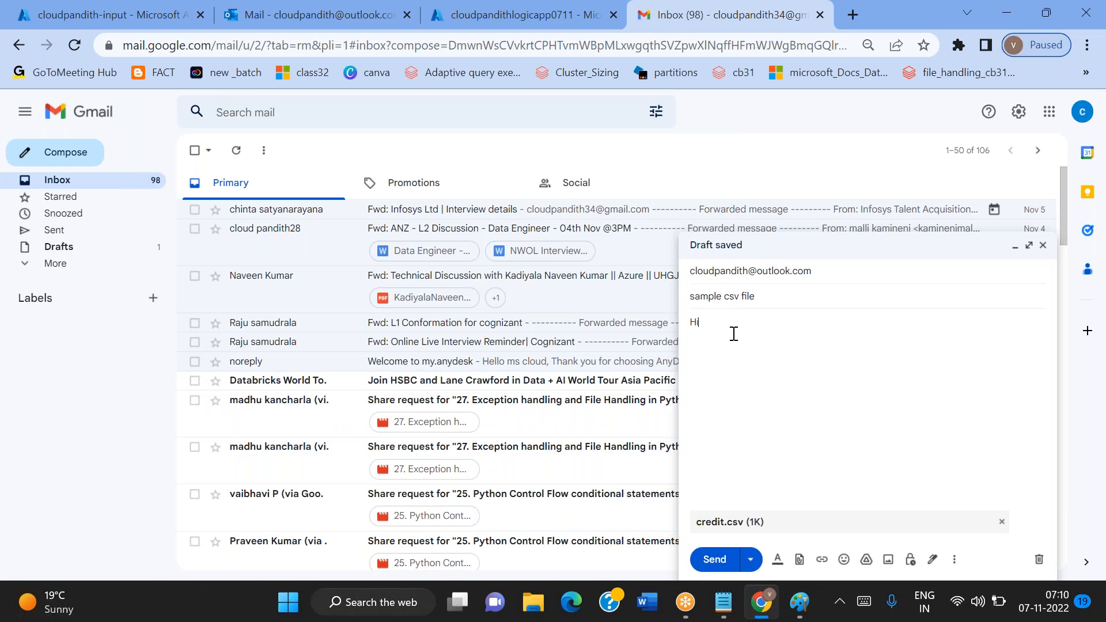
type(" Team,  PFA.  Thanks, M")
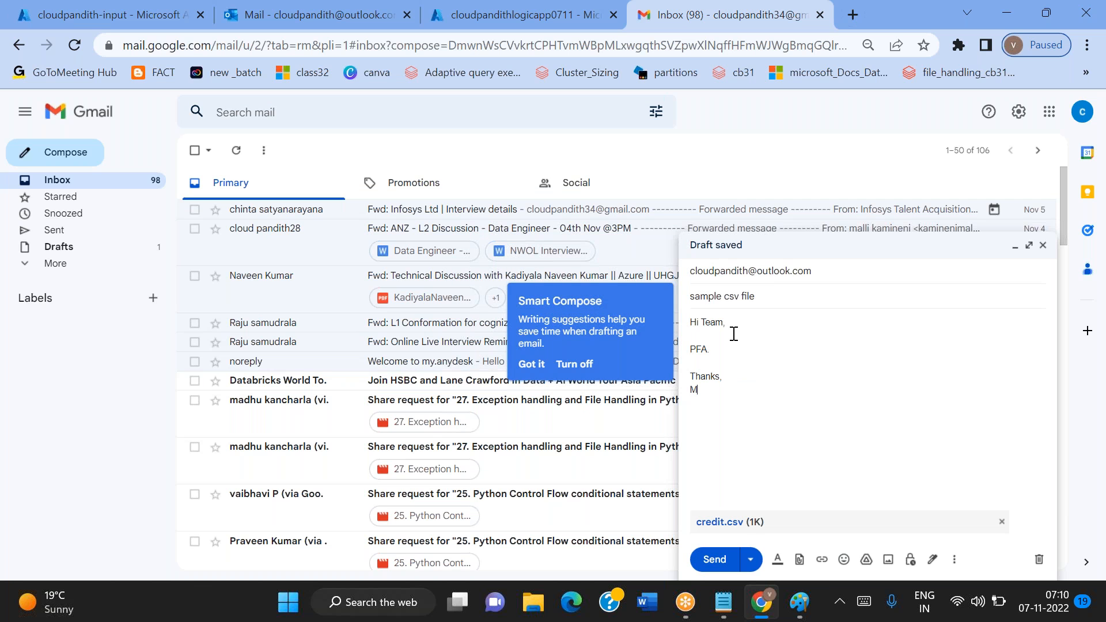
type("allaiah")
left_click(720, 562)
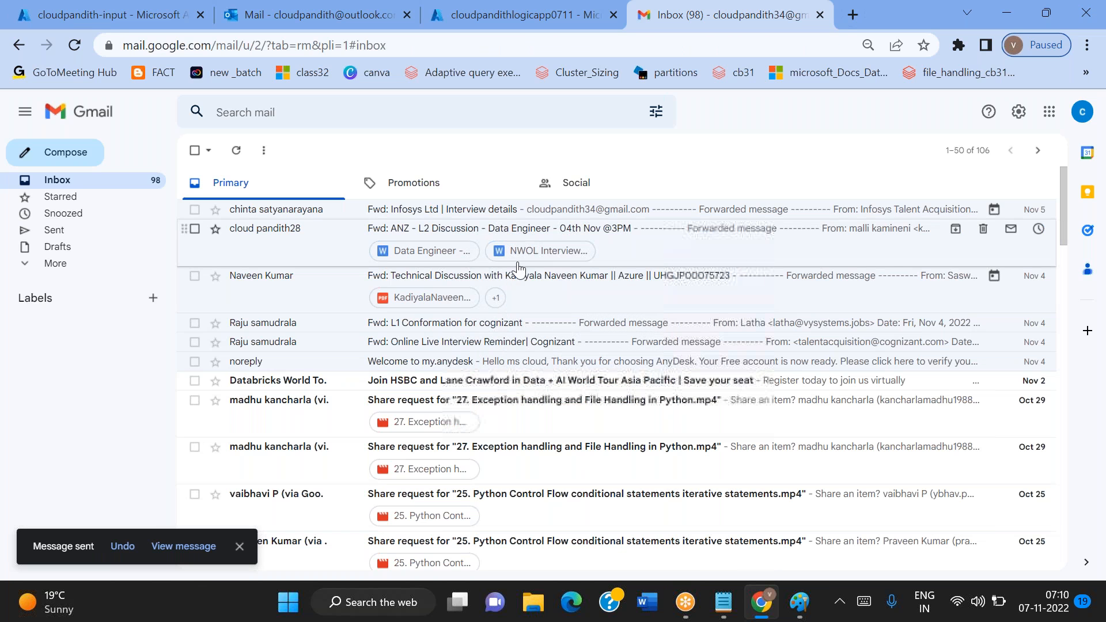
left_click(242, 152)
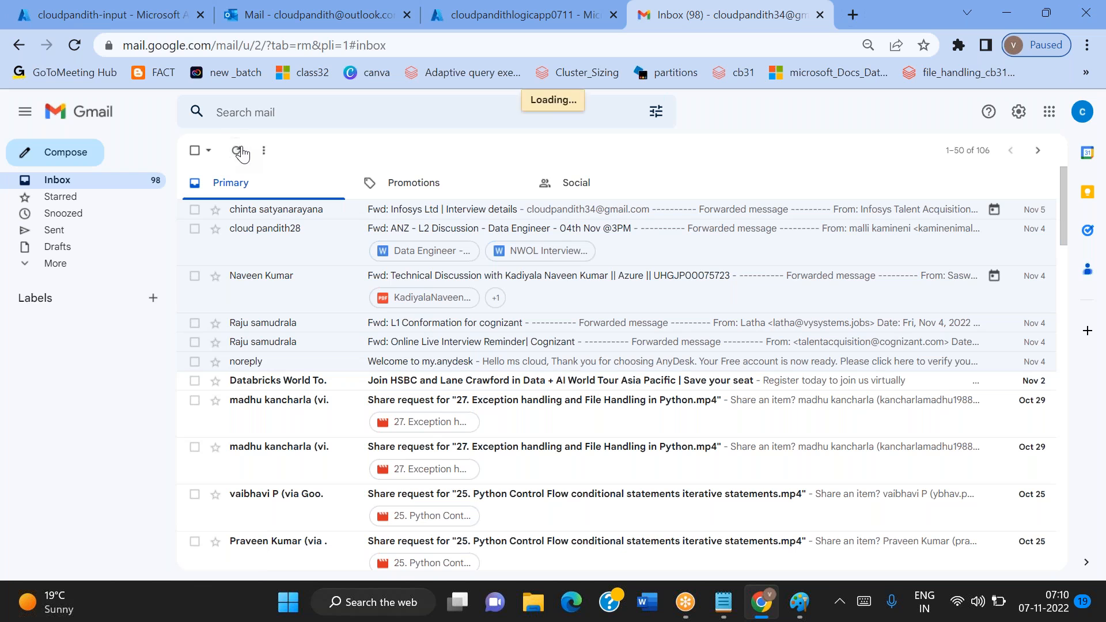
Open the newest "sample csv file" mail in Outlook, and refresh the cloudpandith-input container's blob list
left_click(241, 7)
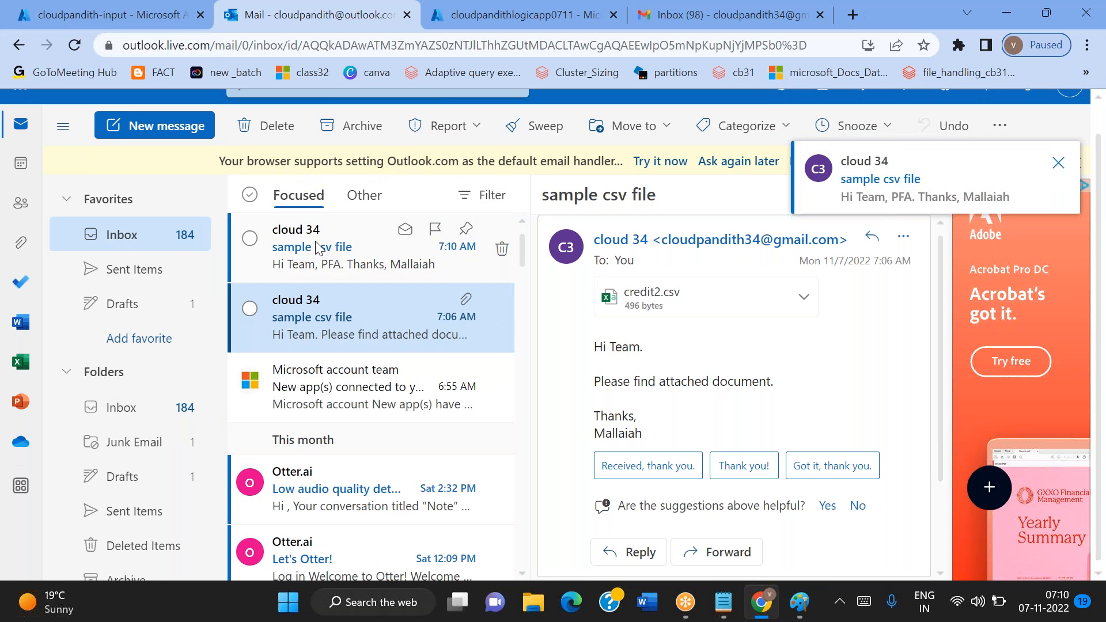
left_click(316, 242)
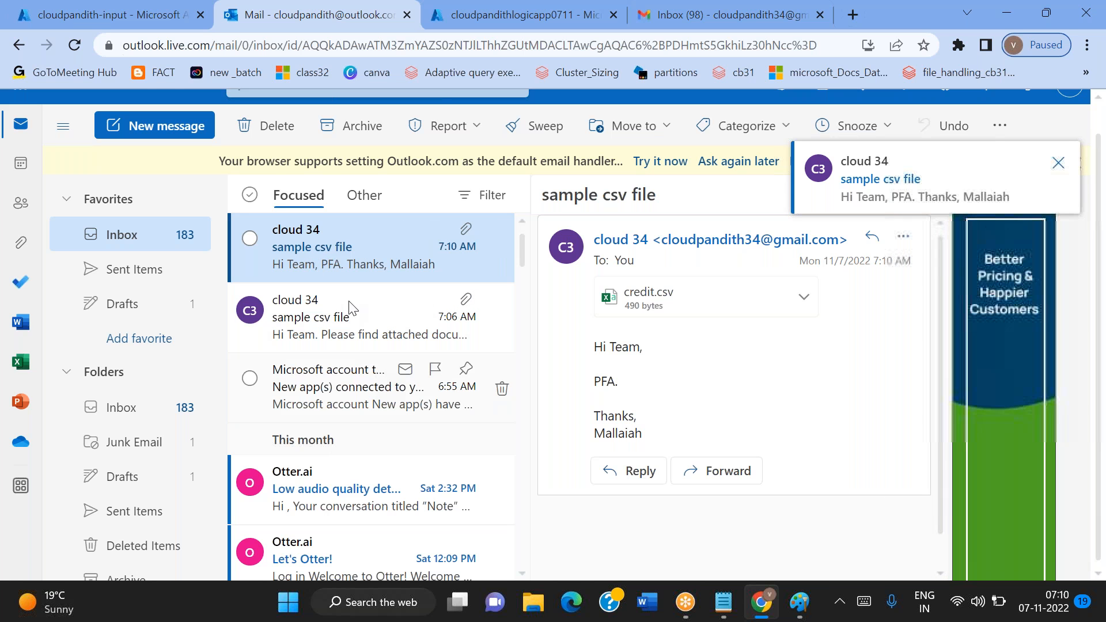
left_click(109, 14)
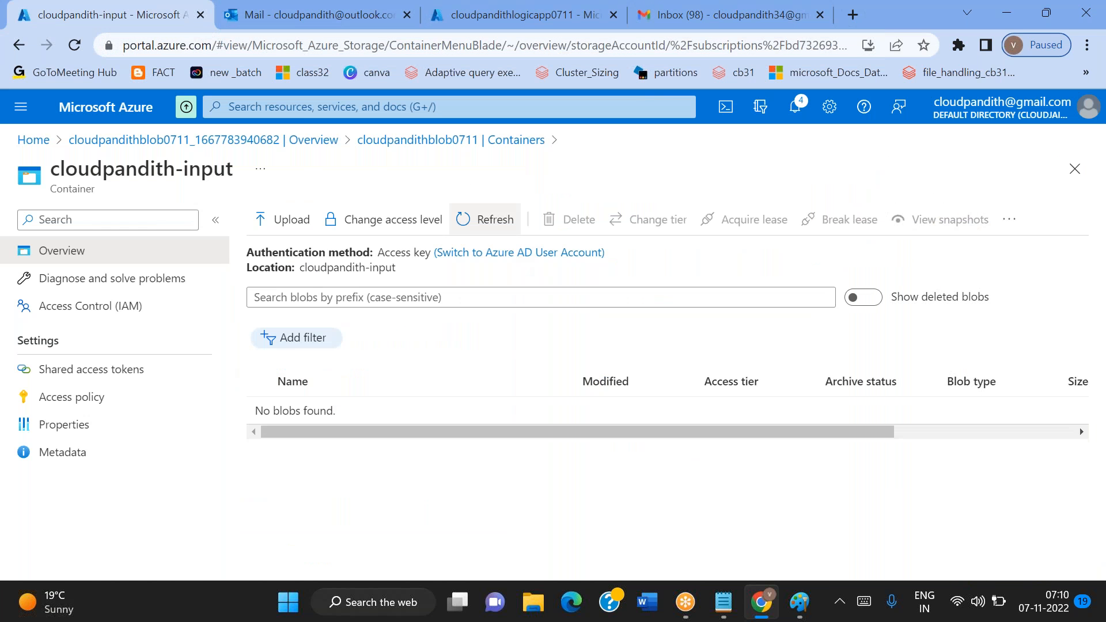
left_click(486, 219)
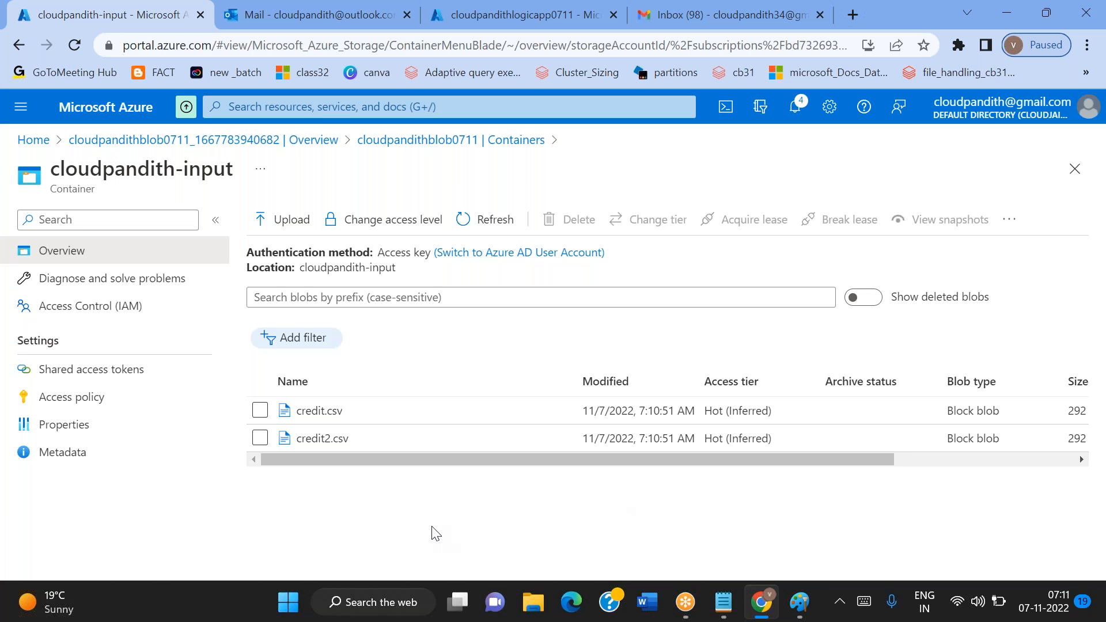
Delete the credit.csv and credit2.csv blobs from the cloudpandith-input container
left_click(260, 439)
left_click(259, 410)
left_click(582, 218)
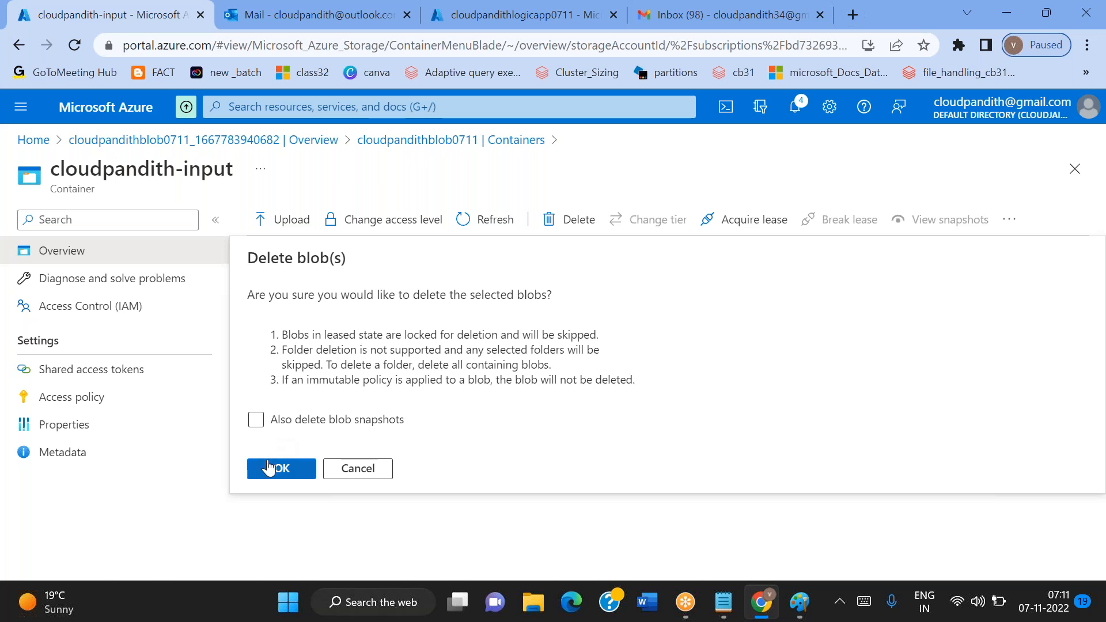
left_click(273, 469)
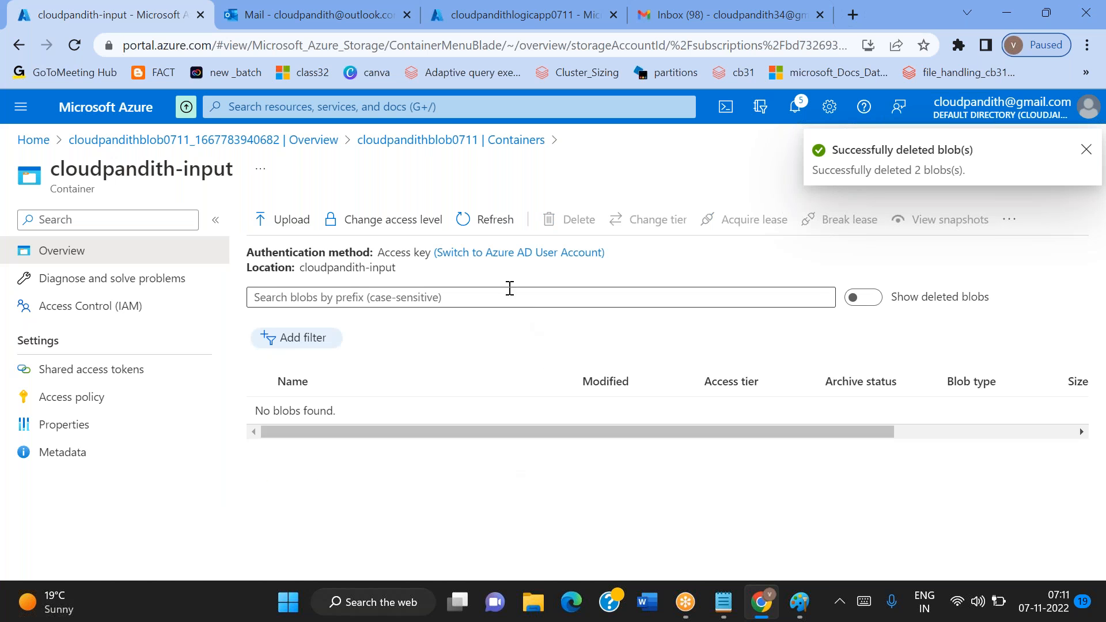
left_click(723, 602)
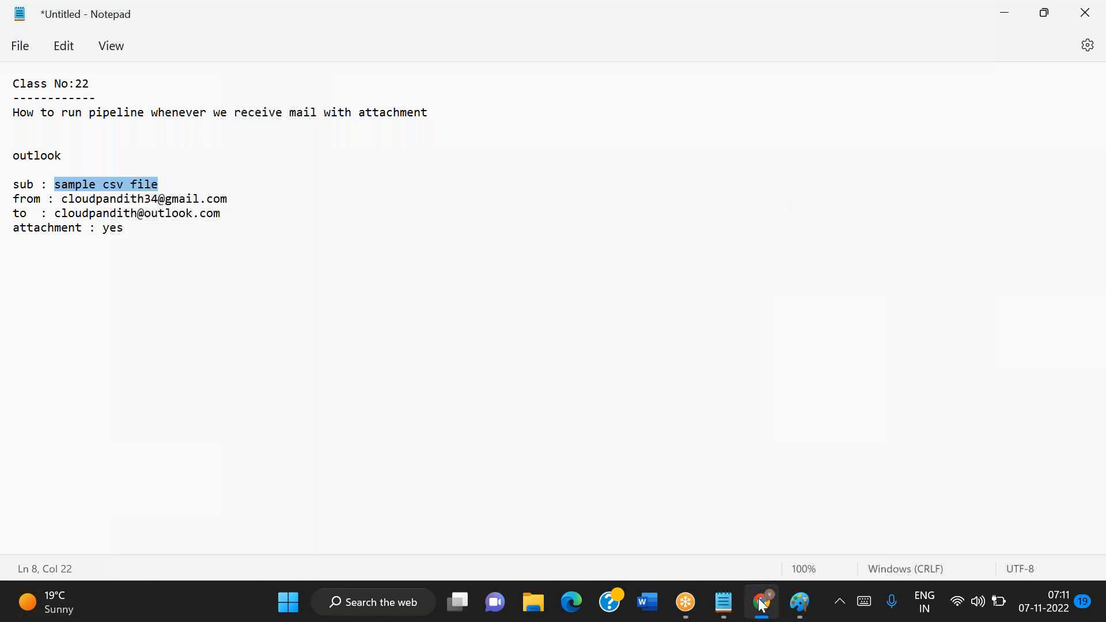
left_click(762, 602)
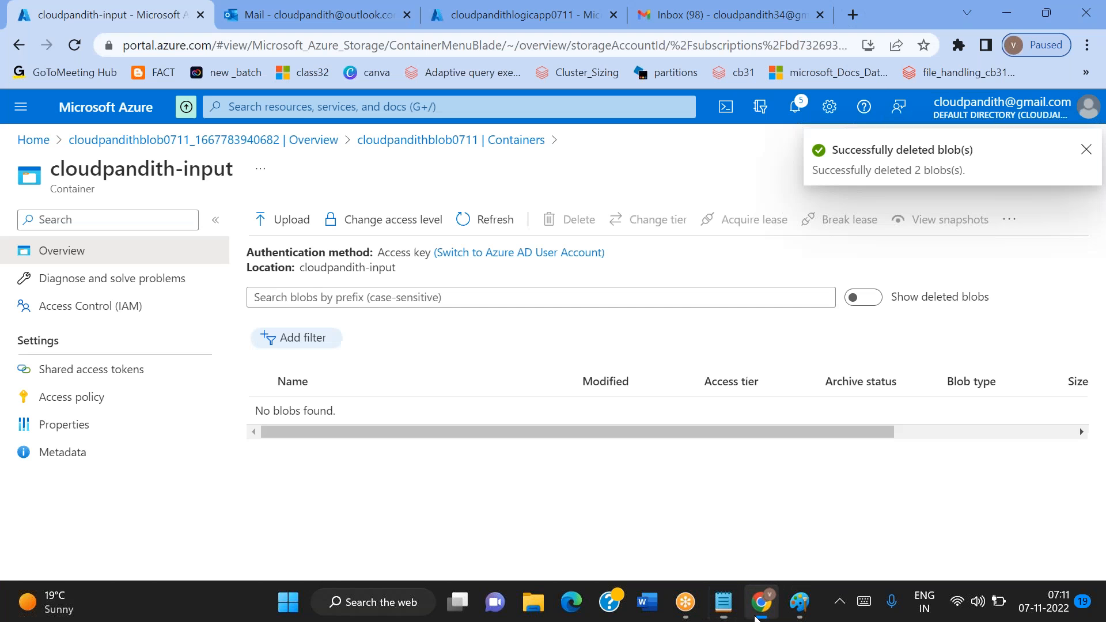
left_click(763, 611)
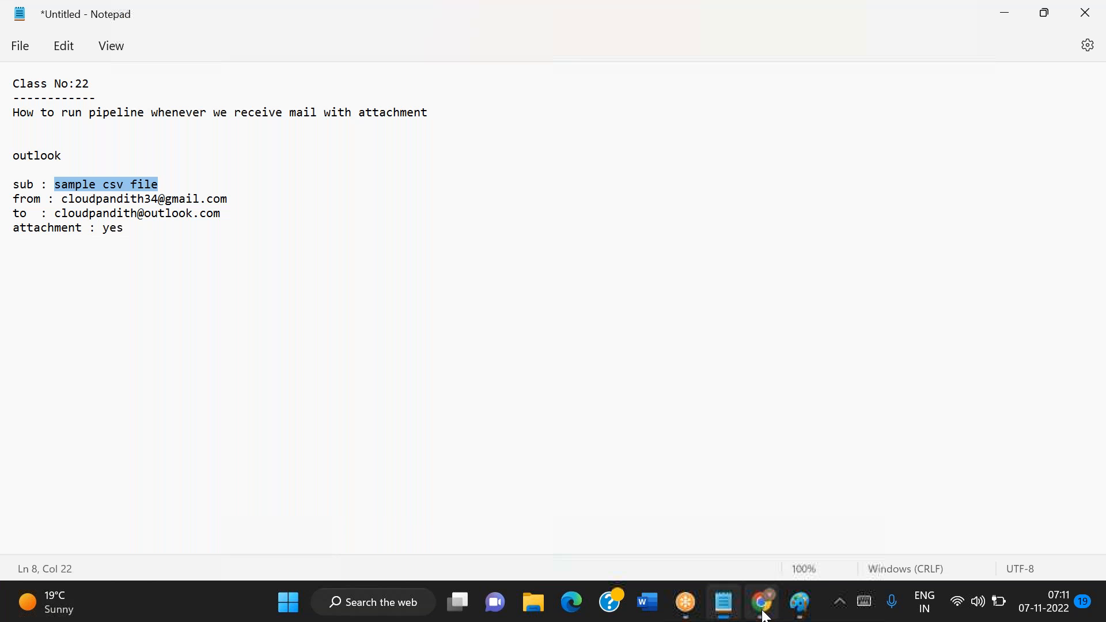
left_click(765, 615)
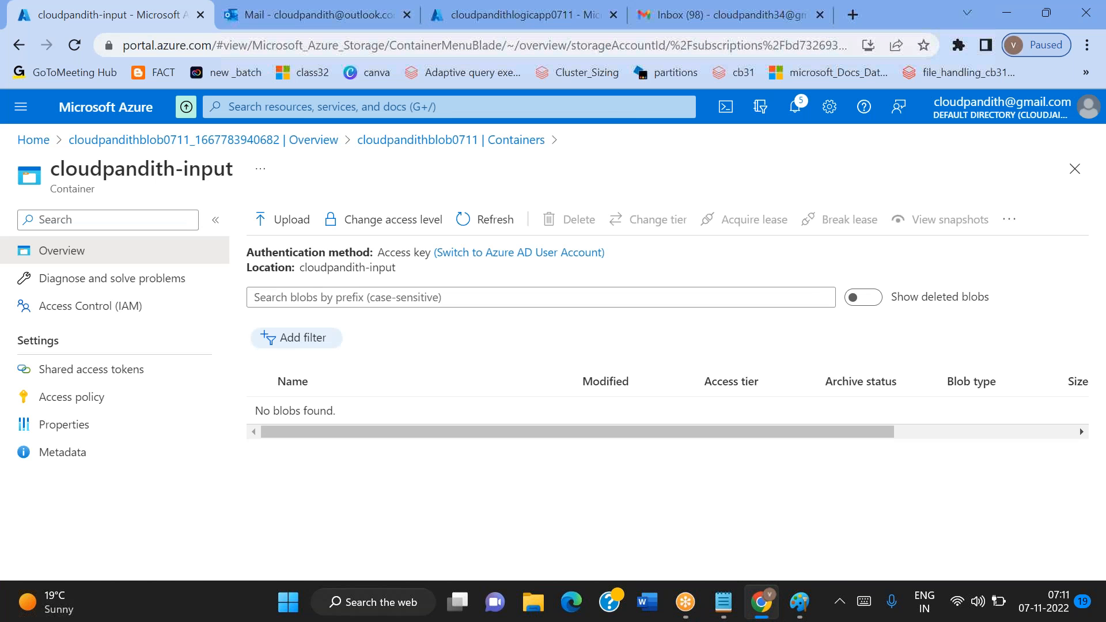
Start another Gmail message with the subject "sample csv file" from the Notepad notes and the Outlook mailbox's e-mail address as recipient
left_click(668, 27)
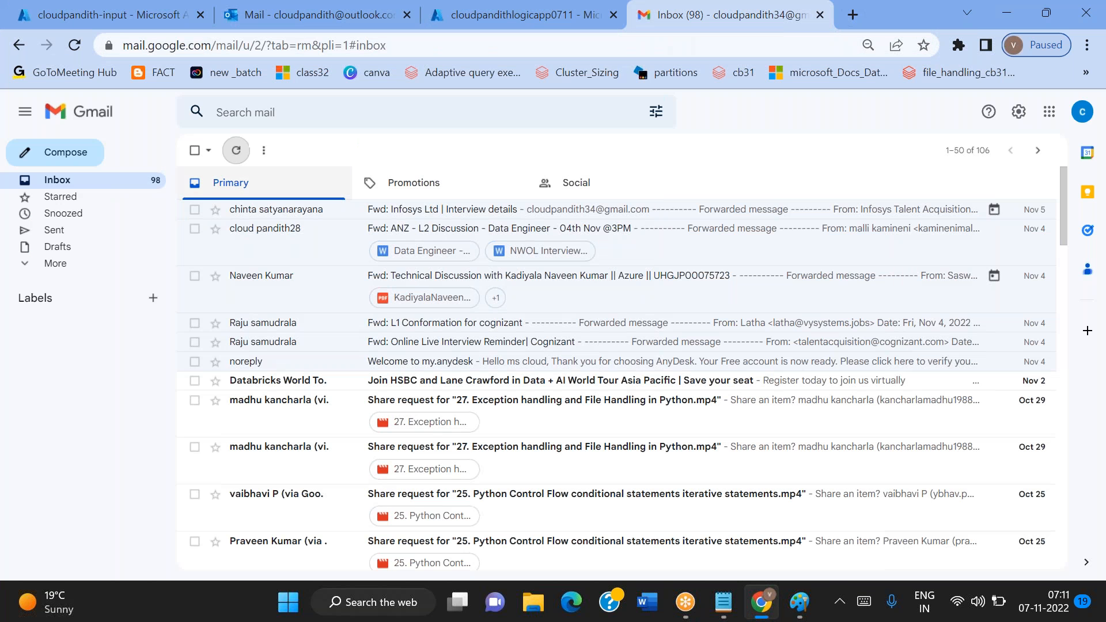
left_click(78, 156)
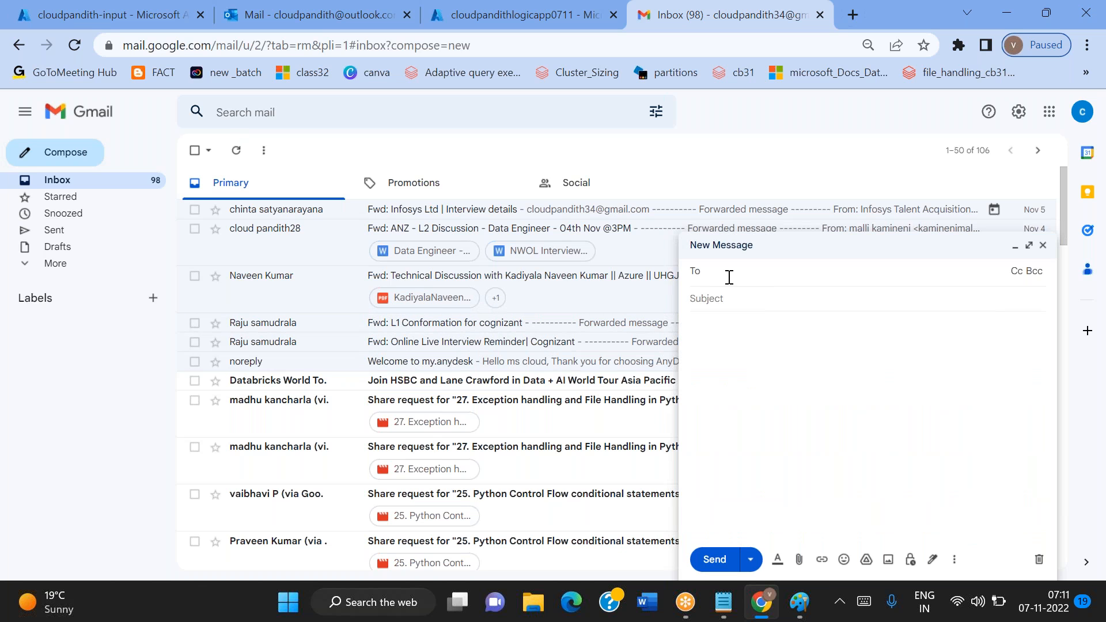
left_click(122, 8)
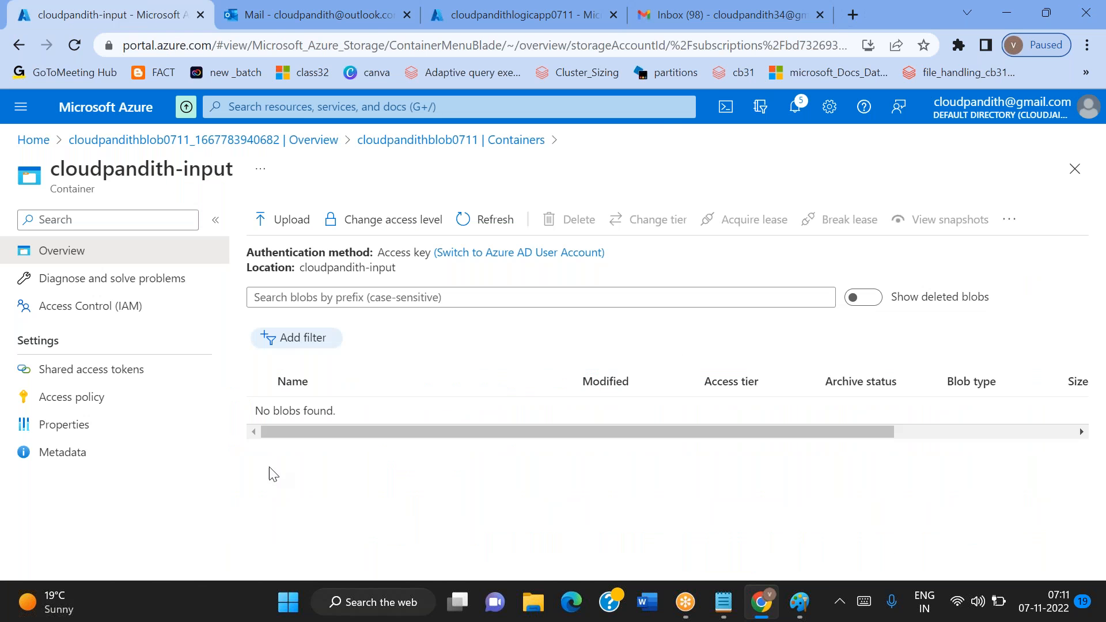
left_click(660, 17)
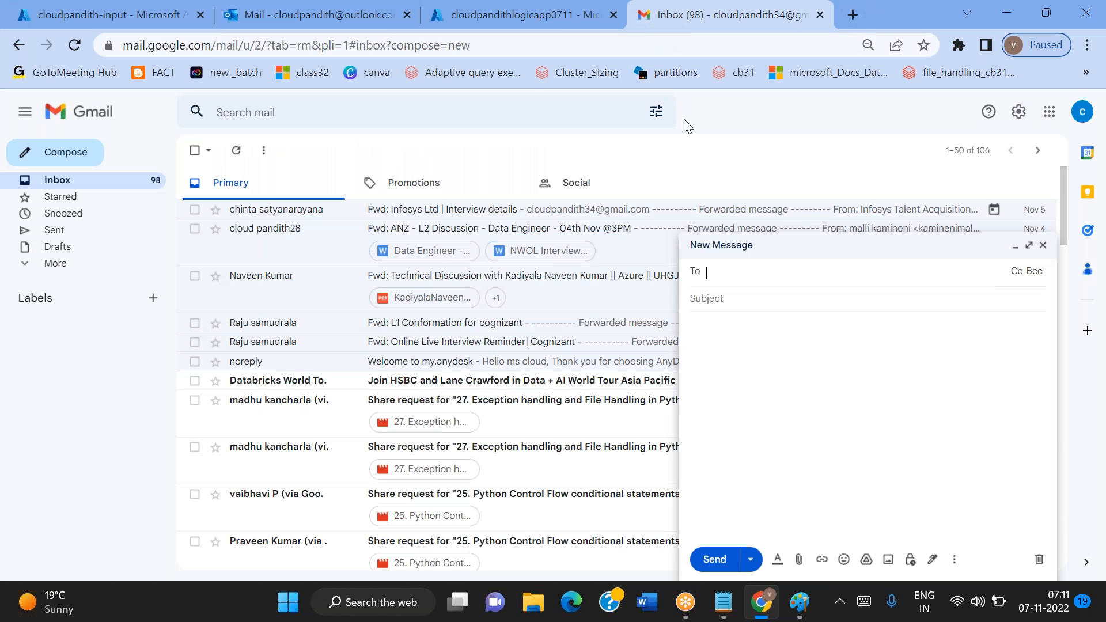
left_click(714, 298)
key("alt+Tab")
key("ctrl+c")
key("alt+Tab")
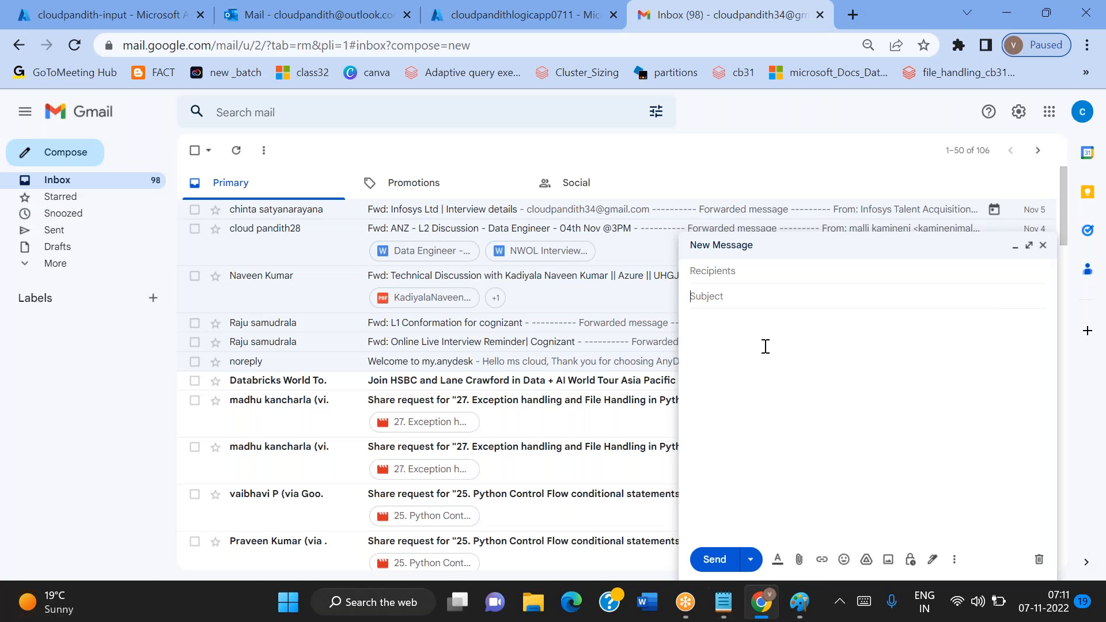
key("ctrl+v")
left_click(707, 273)
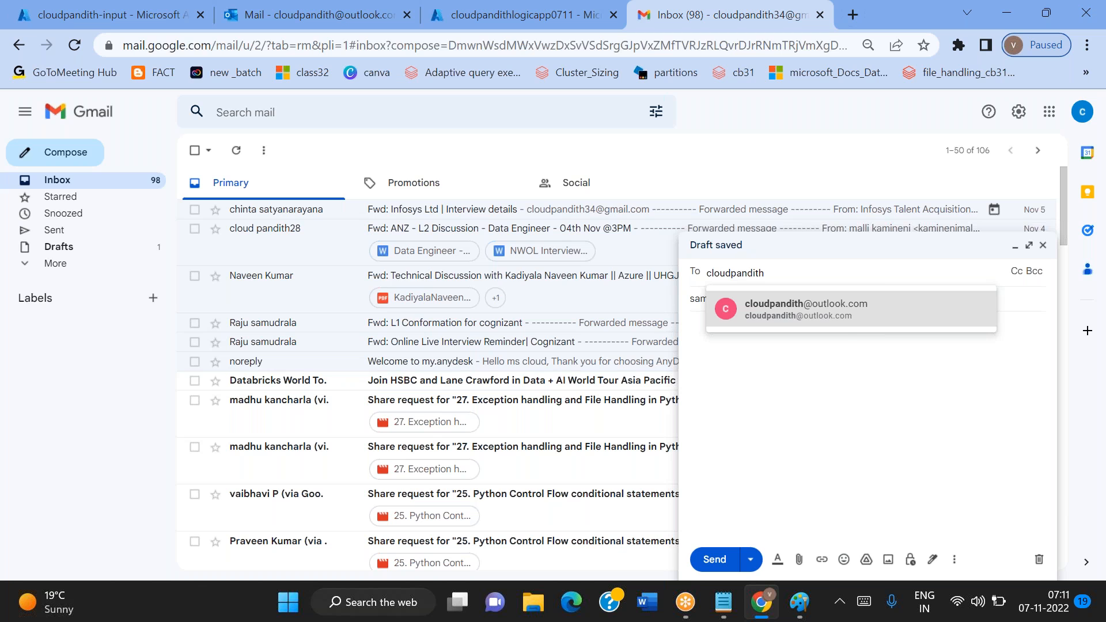
left_click(841, 323)
Write the message body "Hi Team, PFA. Thanks," and sign it with the sender's name
left_click(708, 376)
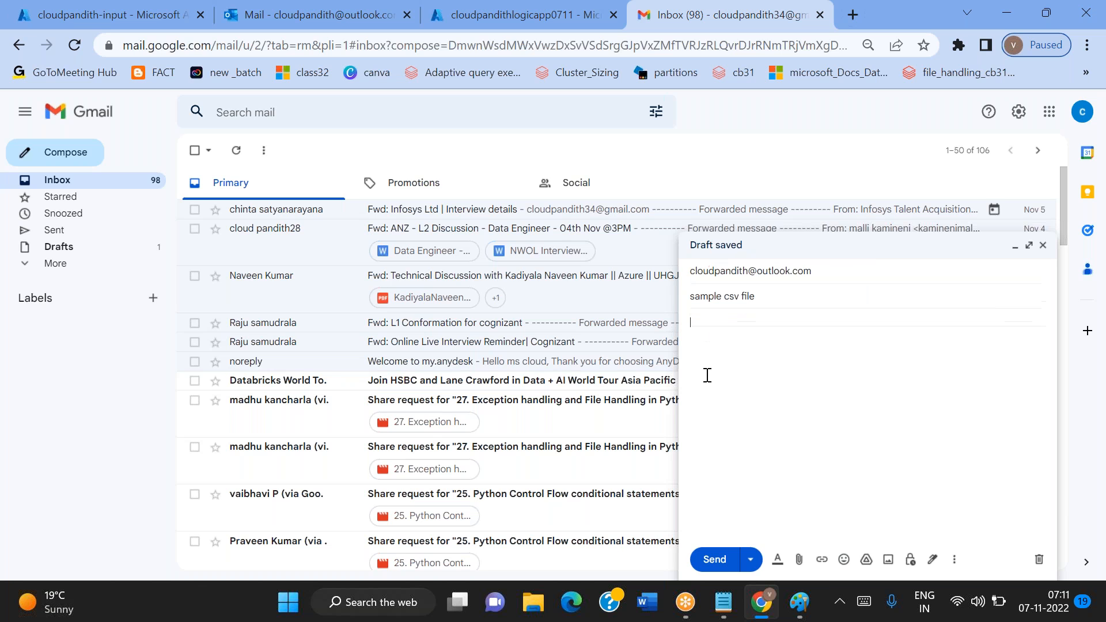
type("Hi T")
type("eam,  PFA.  ")
type("Thanks")
type(",")
key("Return")
type("Mallaiah")
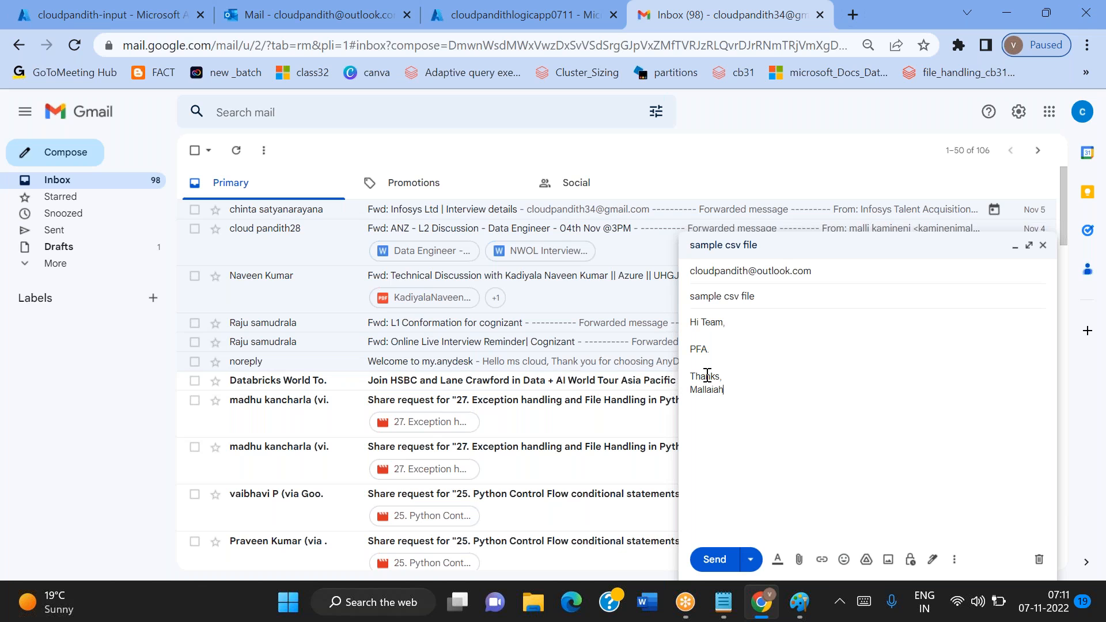
Attach employee1.csv from the set-comma folder to the "sample csv file" message and send it
left_click(798, 559)
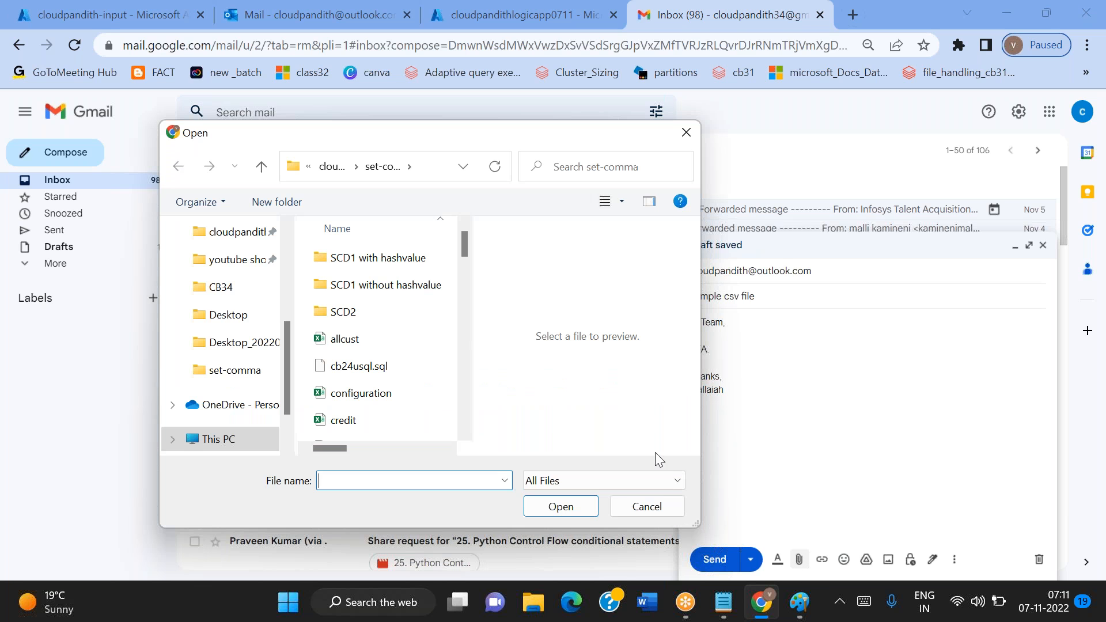
left_click(348, 419)
scroll(368, 372, "down", 3)
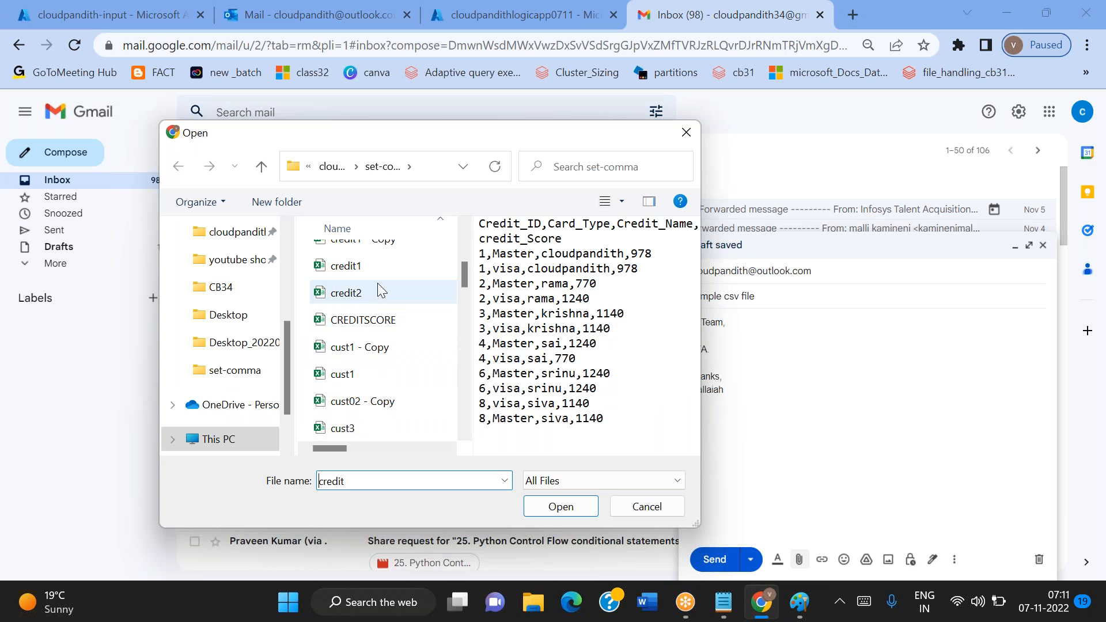
scroll(376, 355, "down", 3)
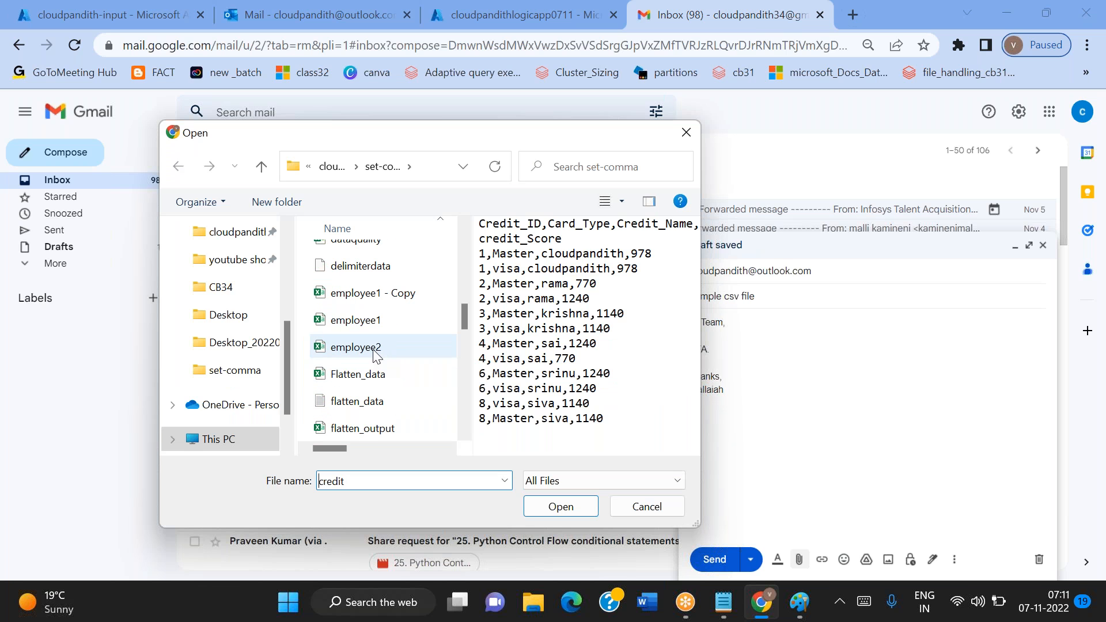
left_click(345, 322)
left_click(562, 505)
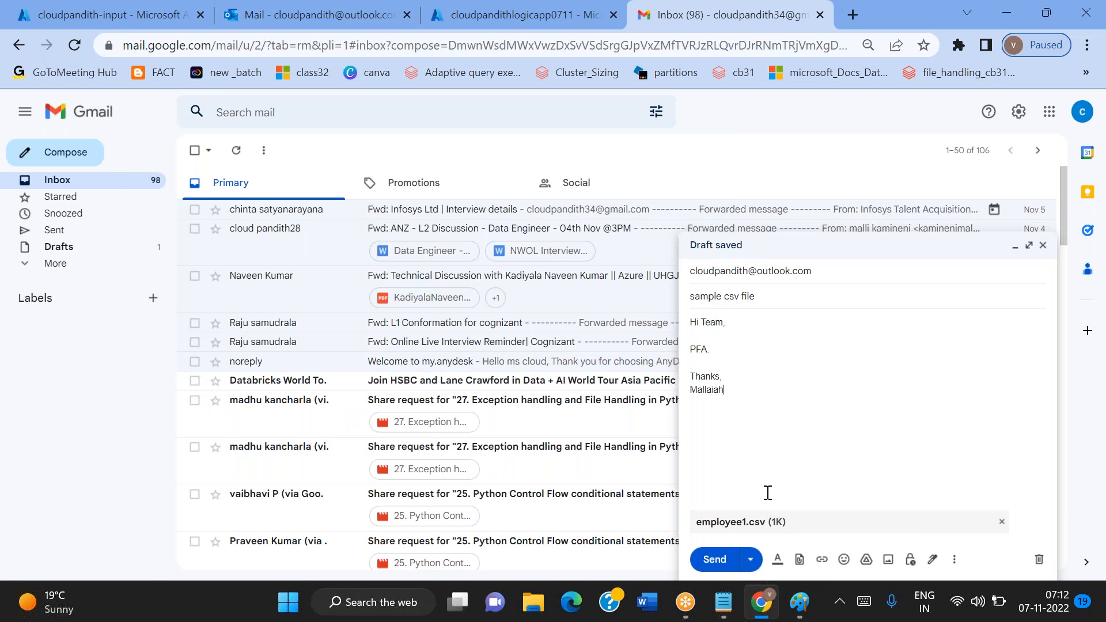
left_click(714, 571)
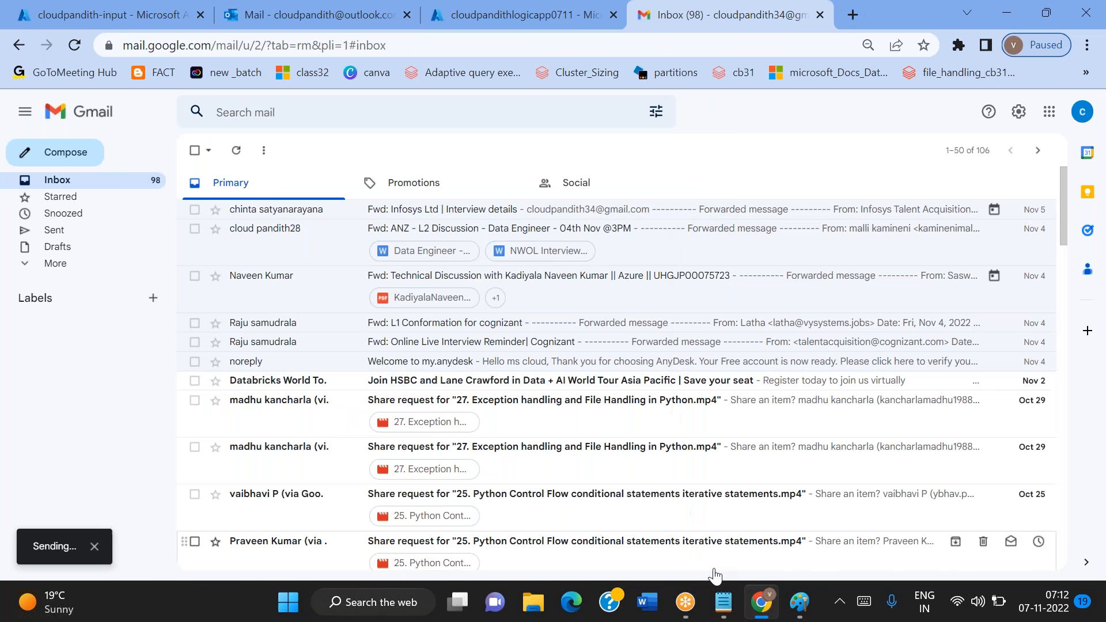
Check the Outlook inbox for the newly sent "sample csv file" mail and open it to view its attachment
left_click(110, 14)
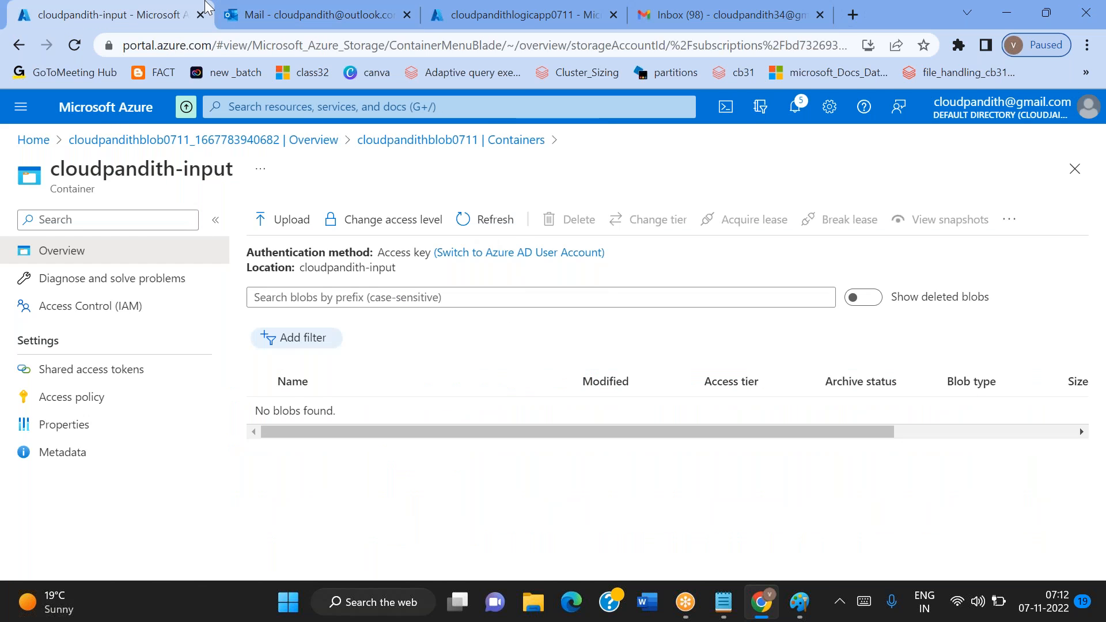
left_click(278, 13)
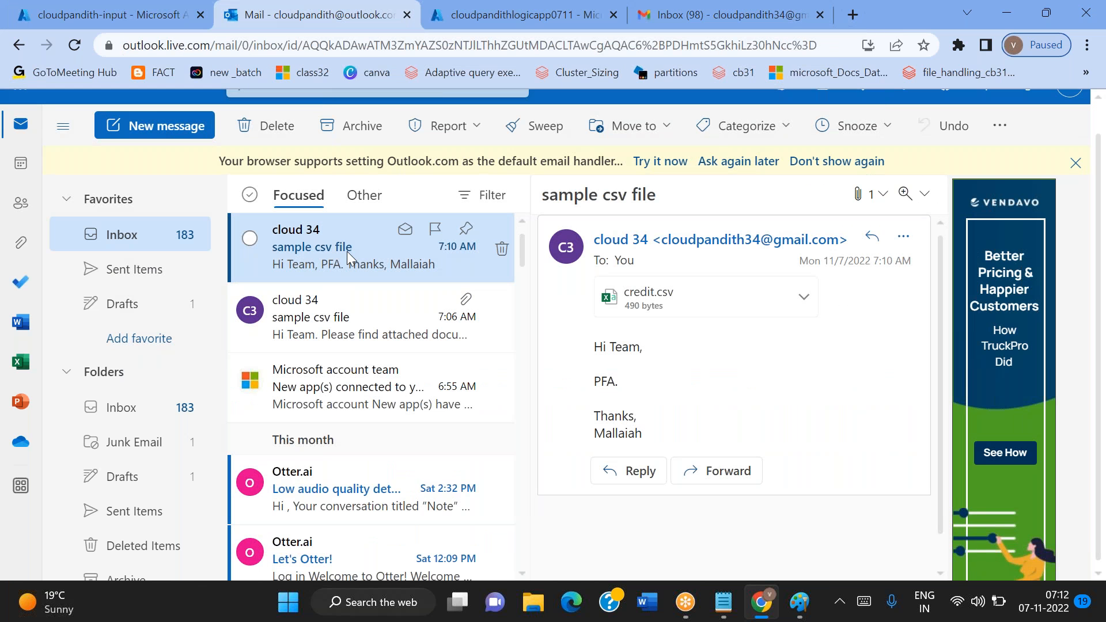
left_click(338, 329)
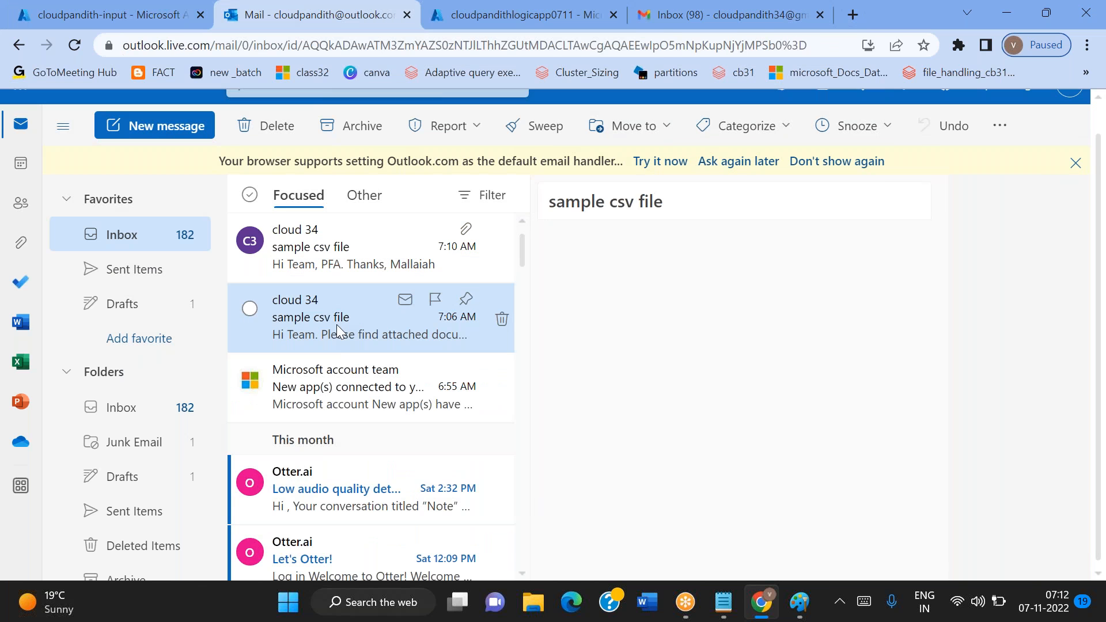
left_click(309, 267)
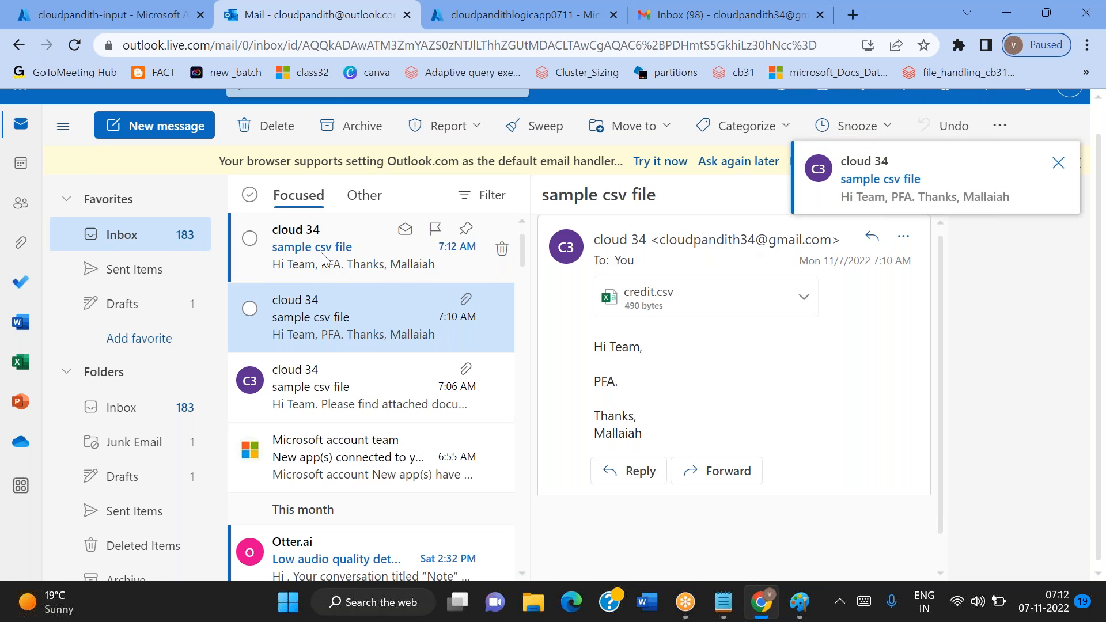
left_click(322, 259)
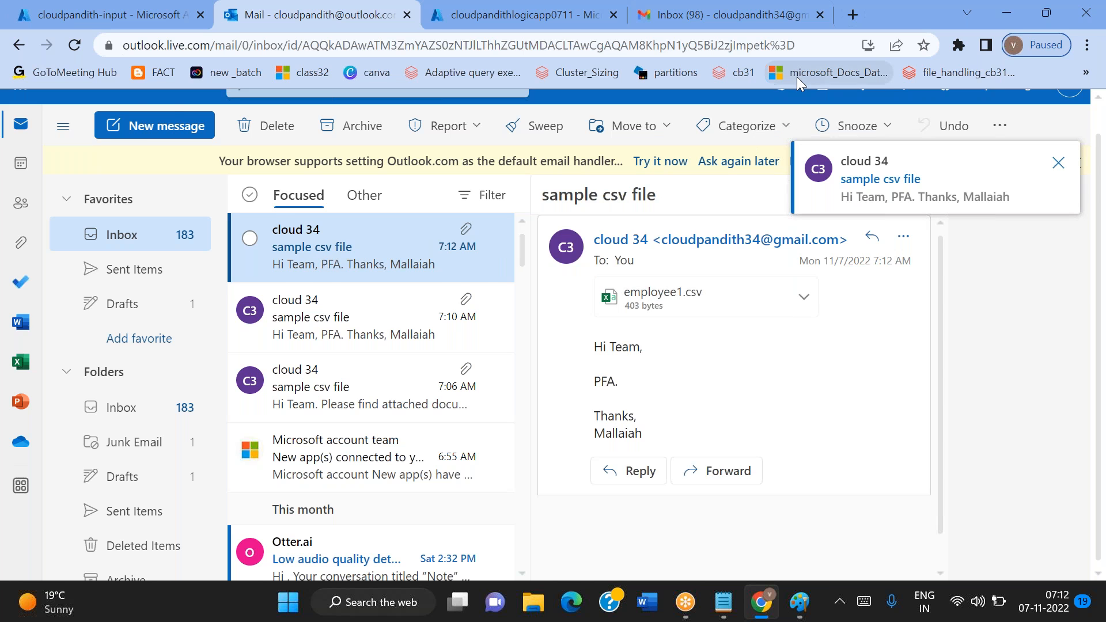
Refresh the cloudpandith-input container's blob list until the mailed attachment can be checked
key("ctrl+1")
left_click(496, 227)
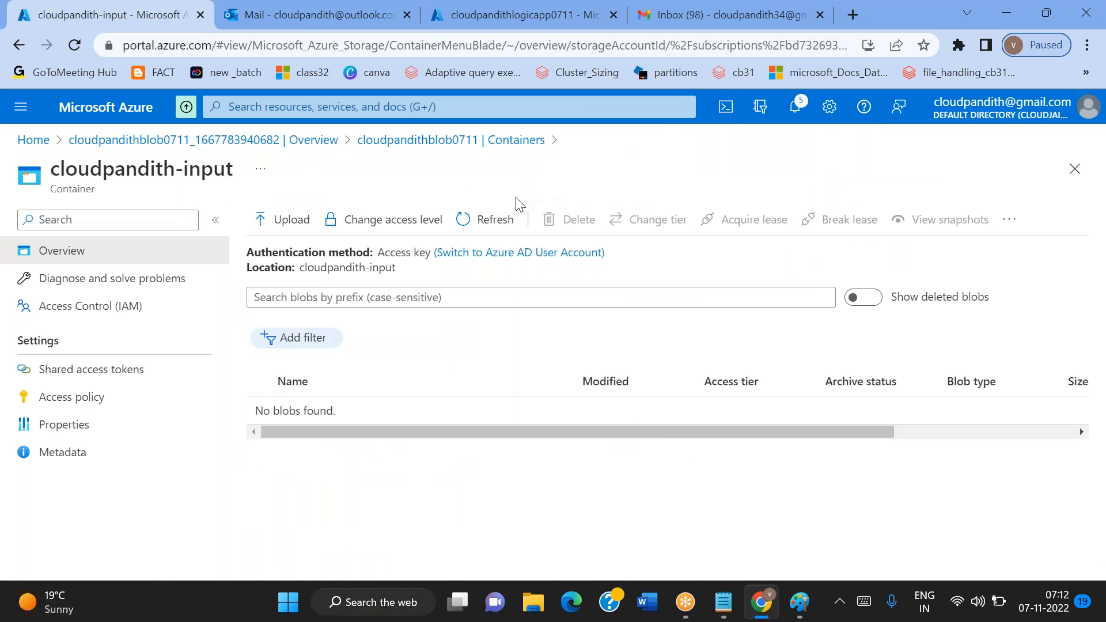
left_click(490, 222)
left_click(490, 222)
left_click(797, 38)
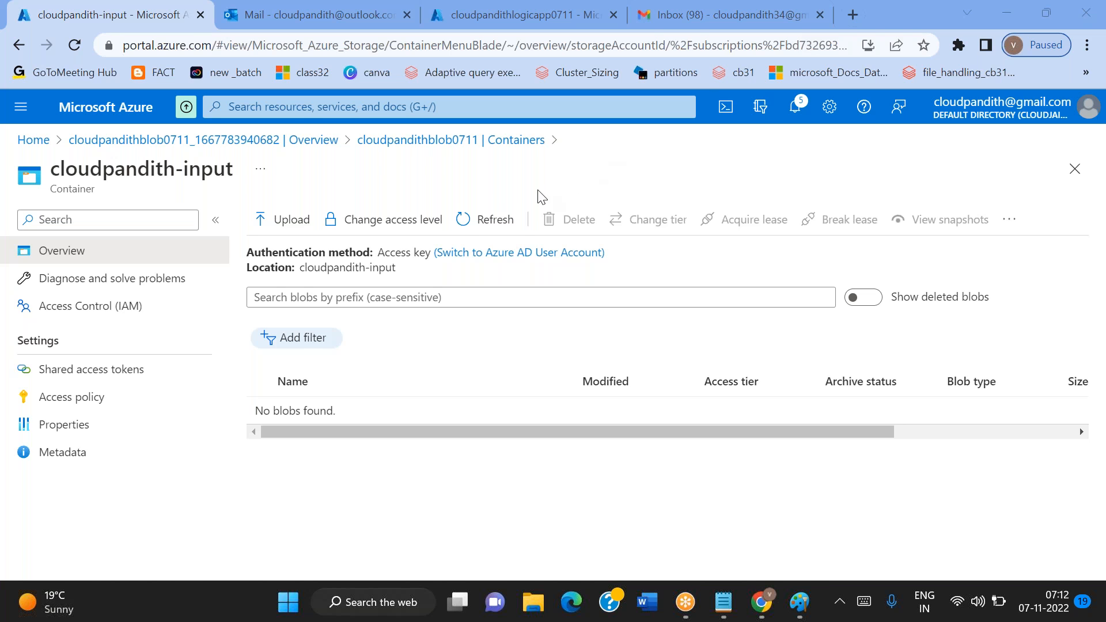
left_click(506, 215)
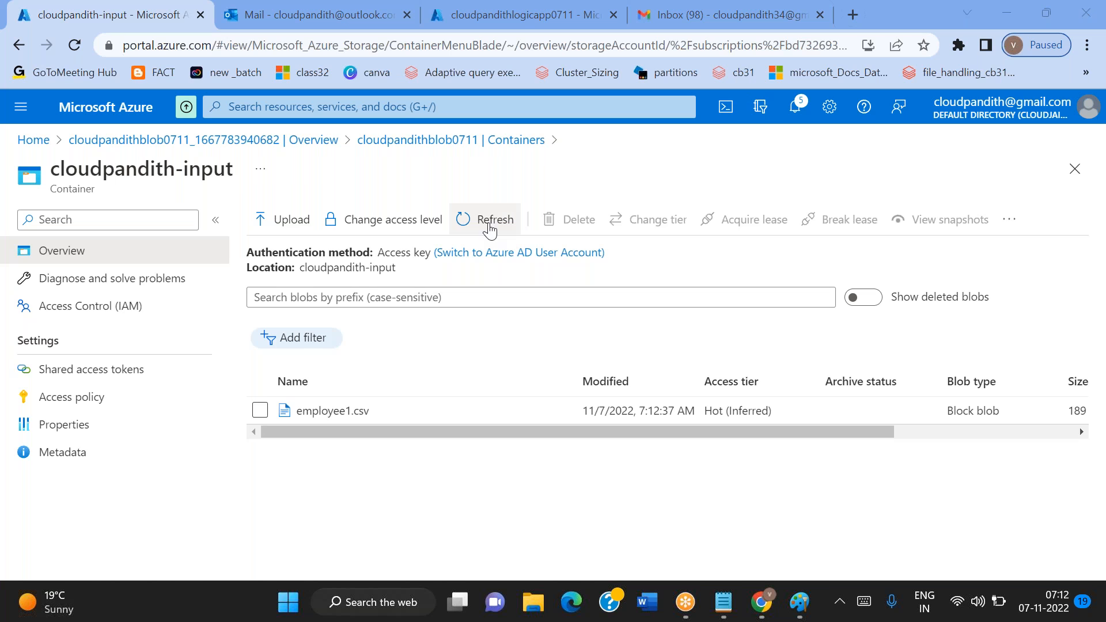
left_click(490, 222)
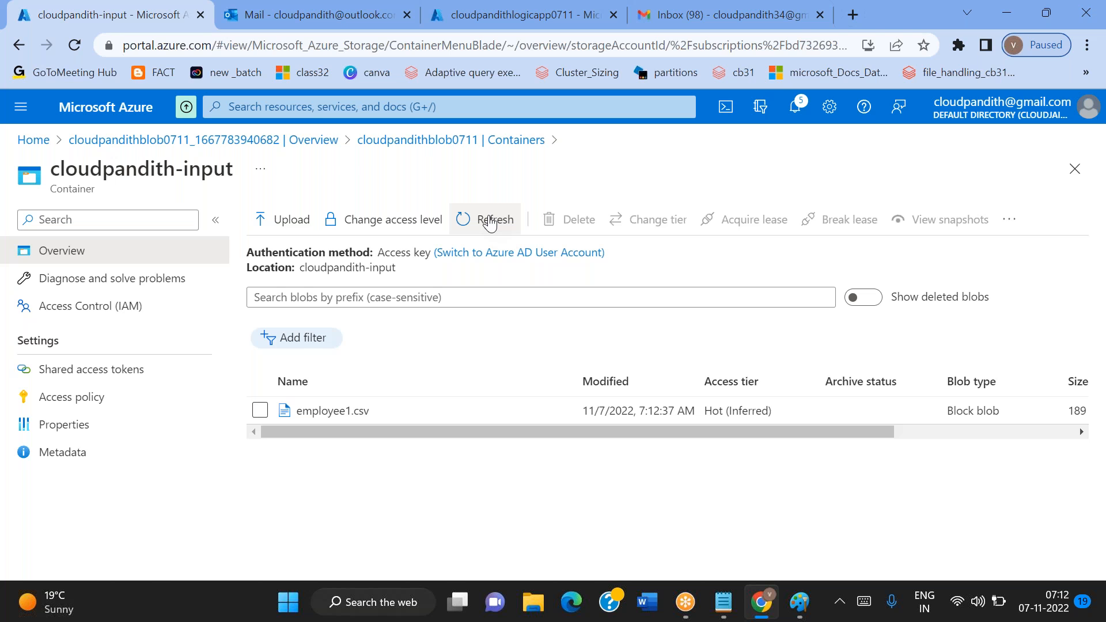
left_click(802, 34)
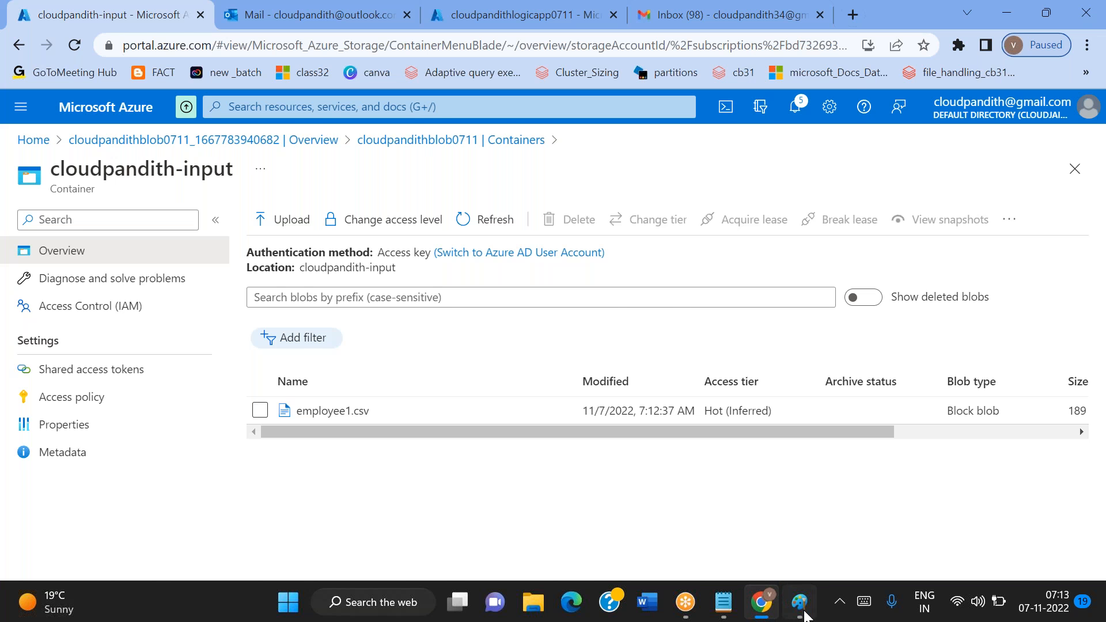
Review the flow diagram in Paint, and look over the Logic app designer and the Gmail inbox in Chrome
left_click(804, 615)
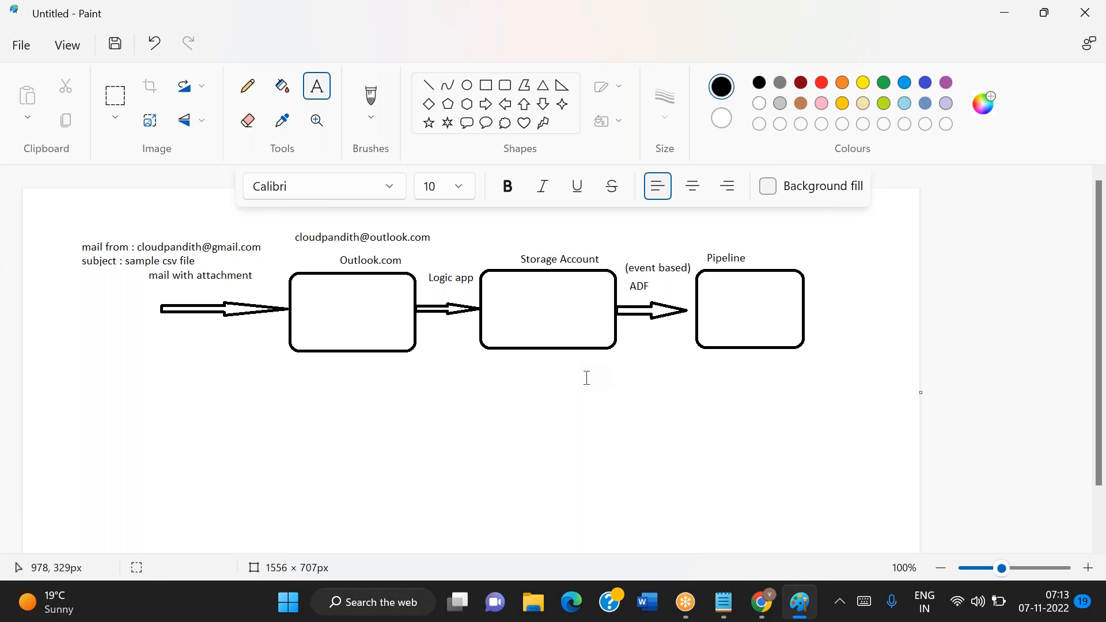
left_click(762, 602)
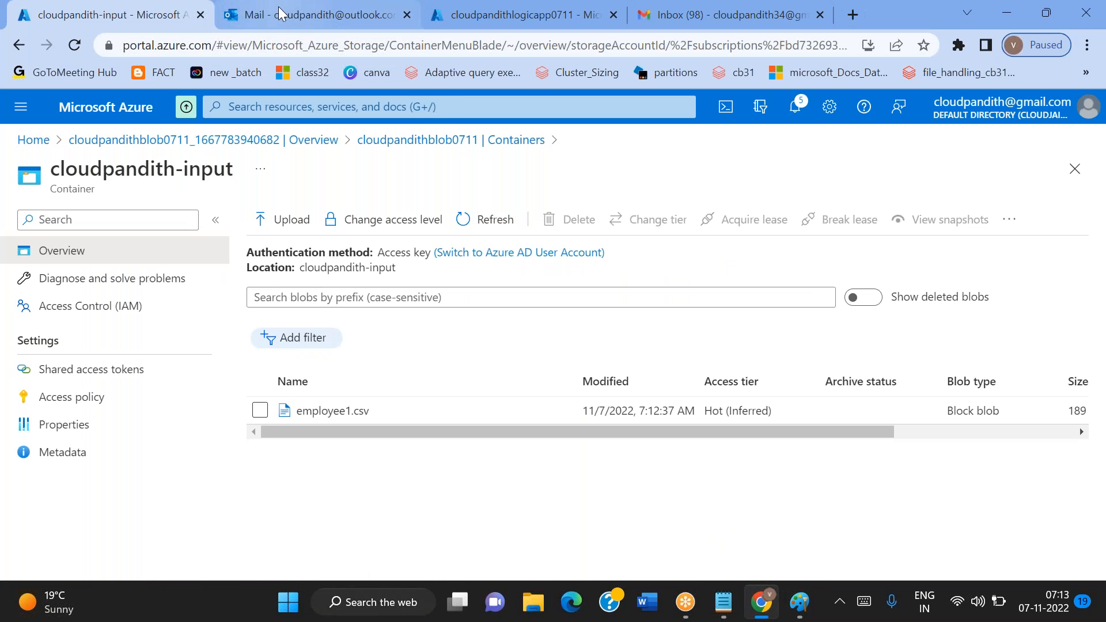
left_click(451, 25)
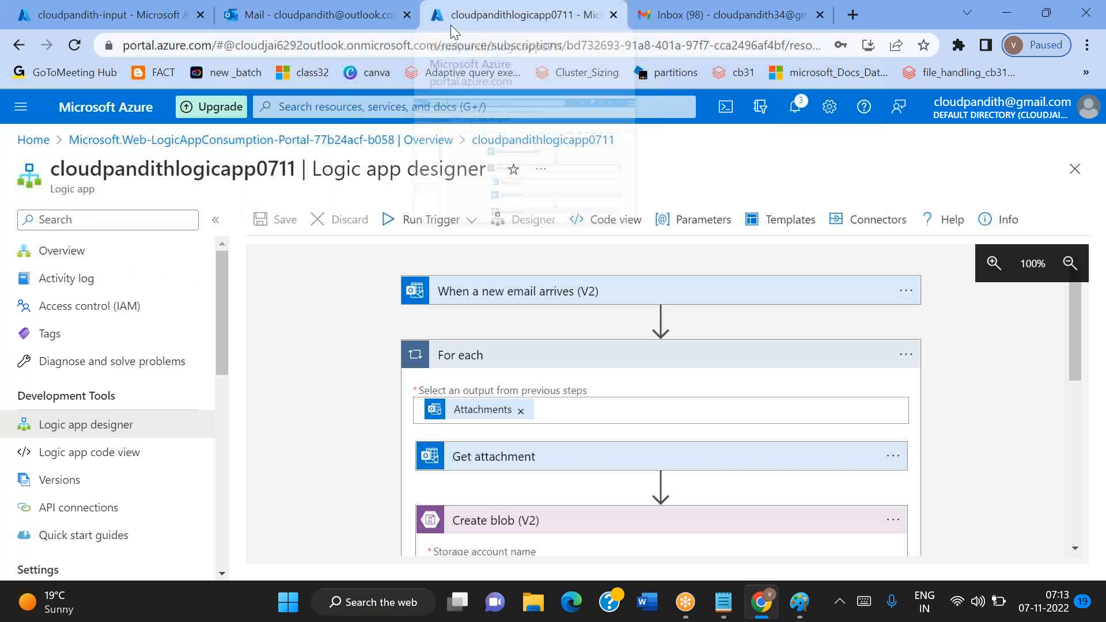
left_click(647, 30)
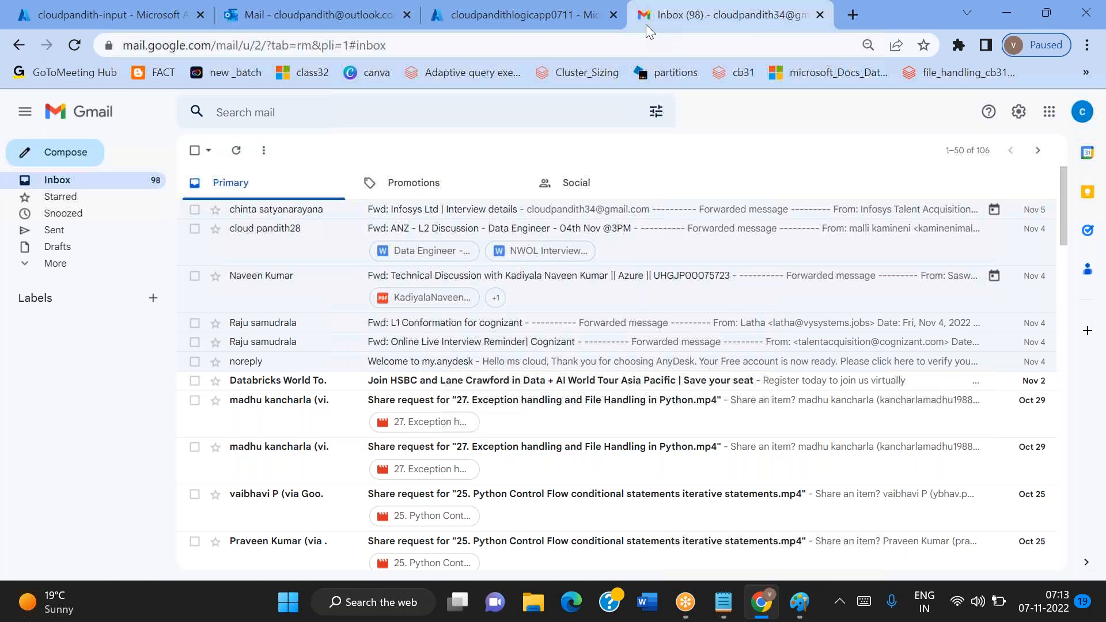
Load the Azure portal in a new browser tab and open the Free Trial subscription
left_click(853, 14)
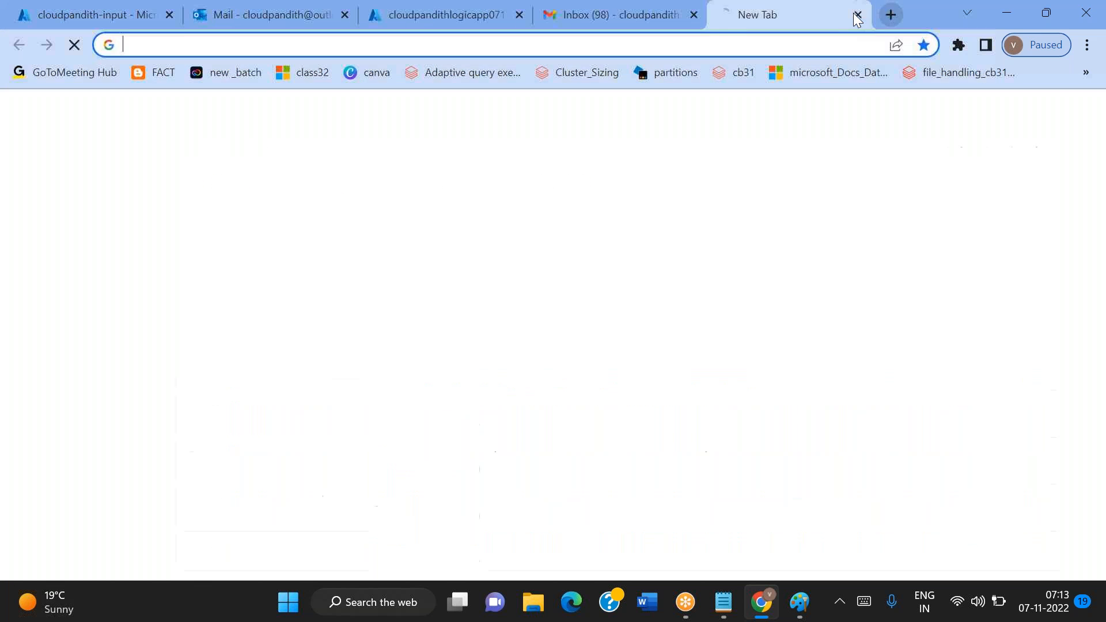
type("p")
key("Return")
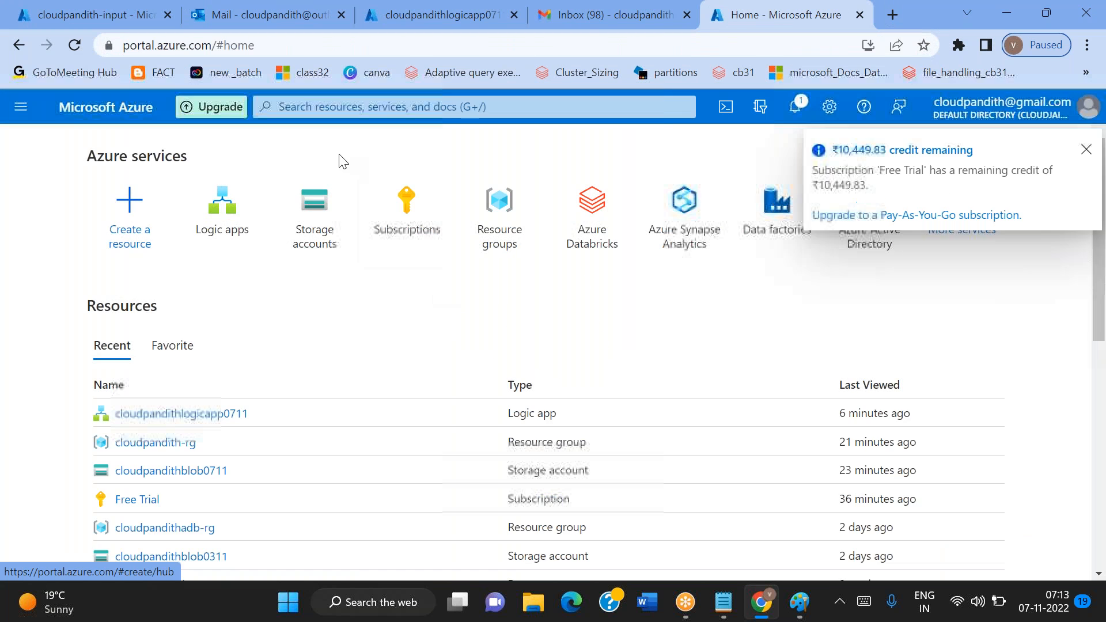
left_click(424, 229)
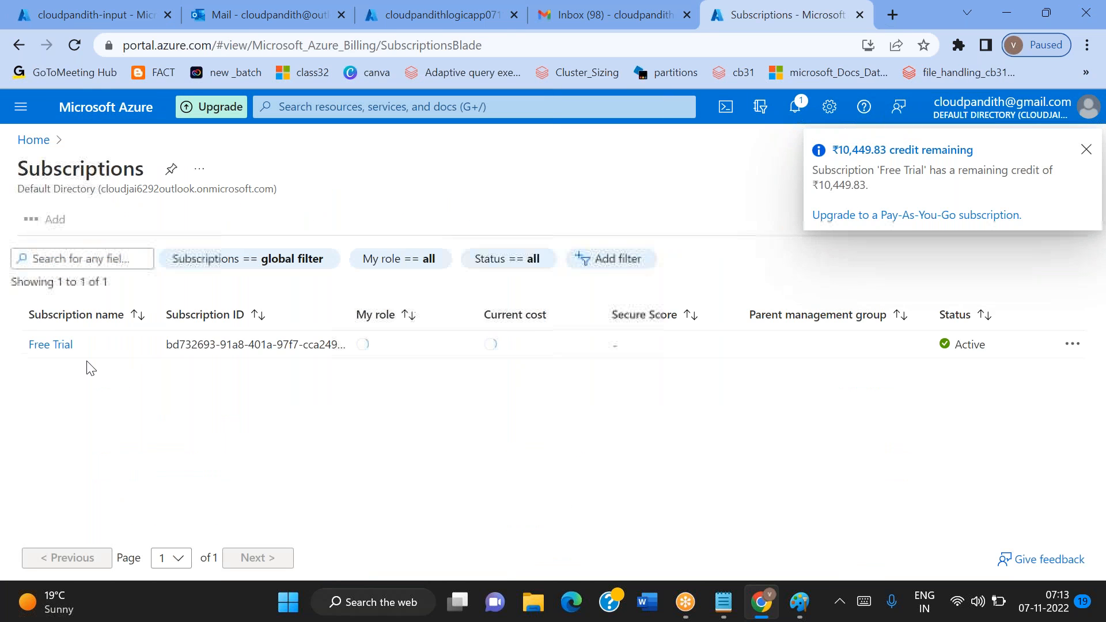
left_click(51, 344)
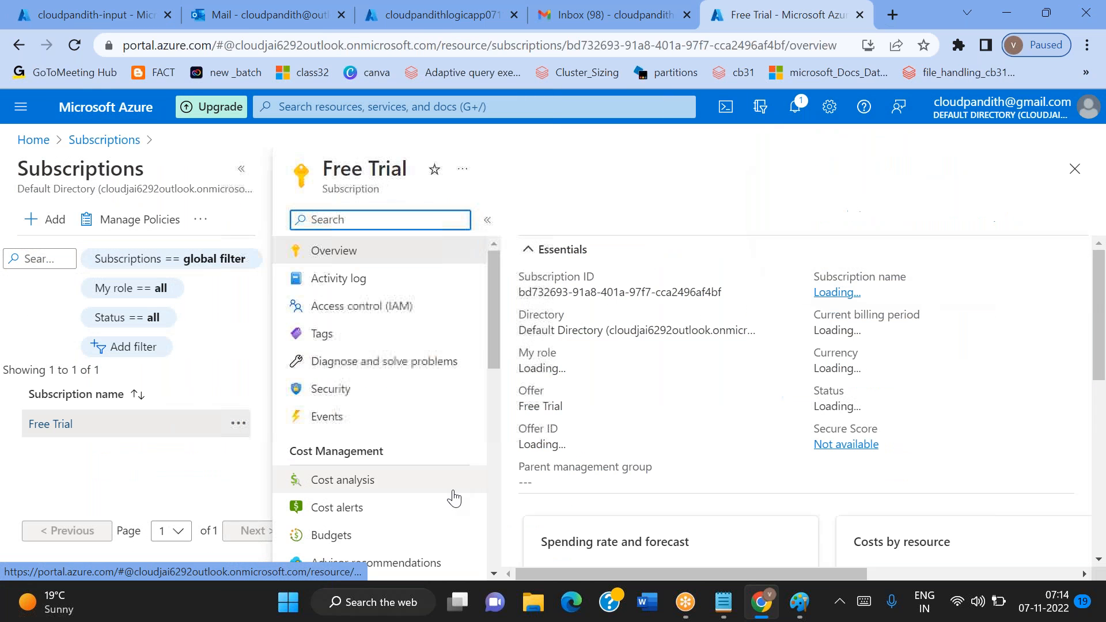
Filter the subscription's resource providers by "even" and check the registration status of Microsoft.EventGrid
scroll(451, 496, "down", 5)
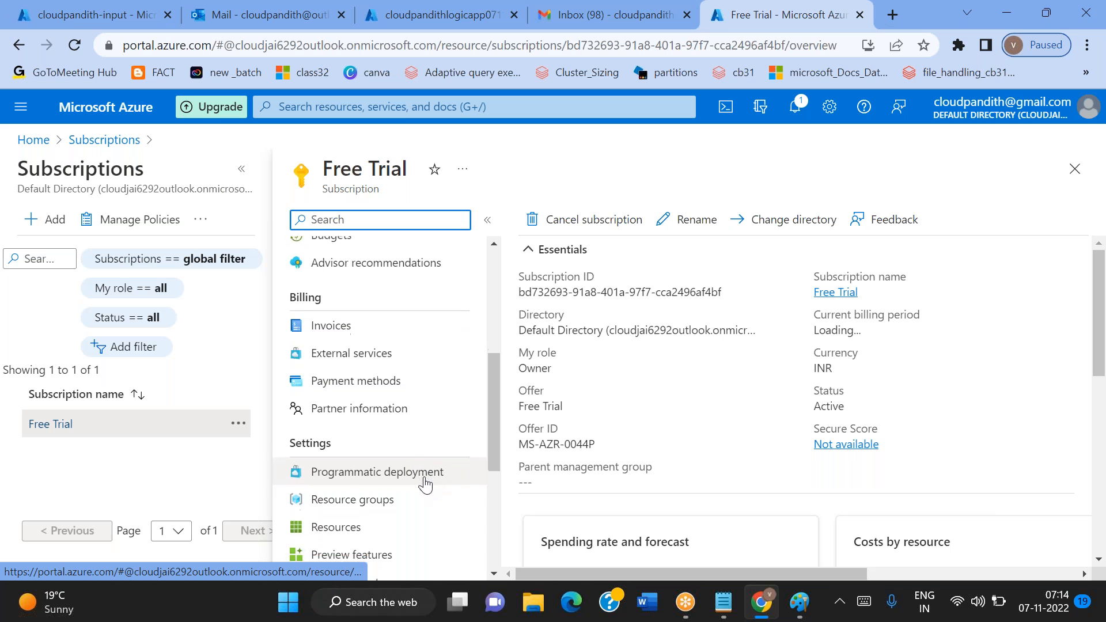
scroll(425, 484, "down", 1)
scroll(387, 486, "down", 3)
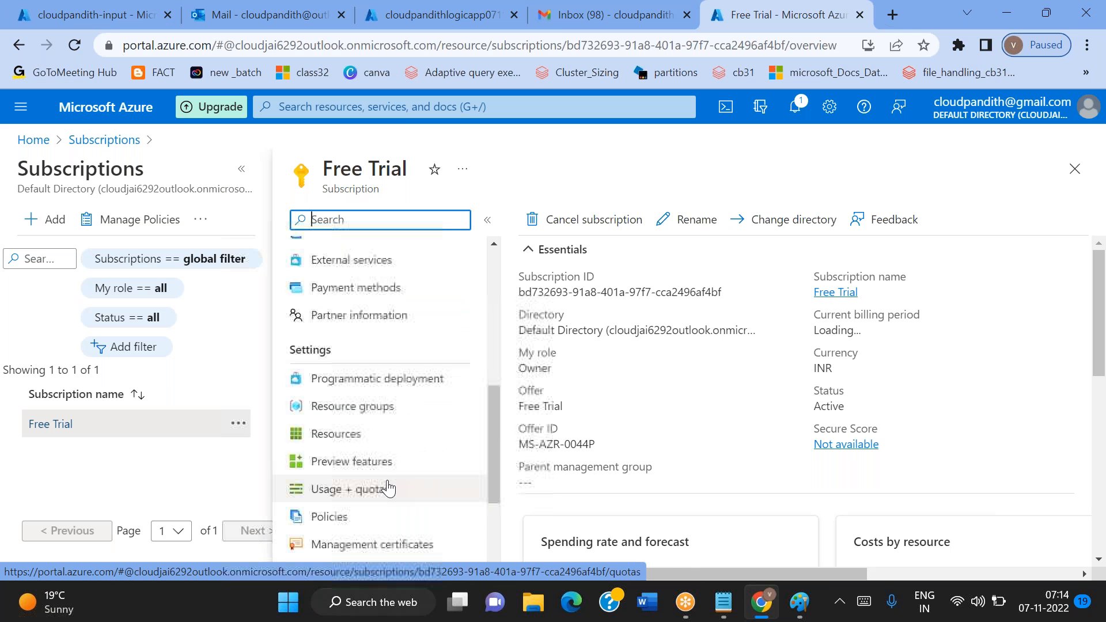
scroll(403, 387, "down", 1)
scroll(405, 396, "down", 2)
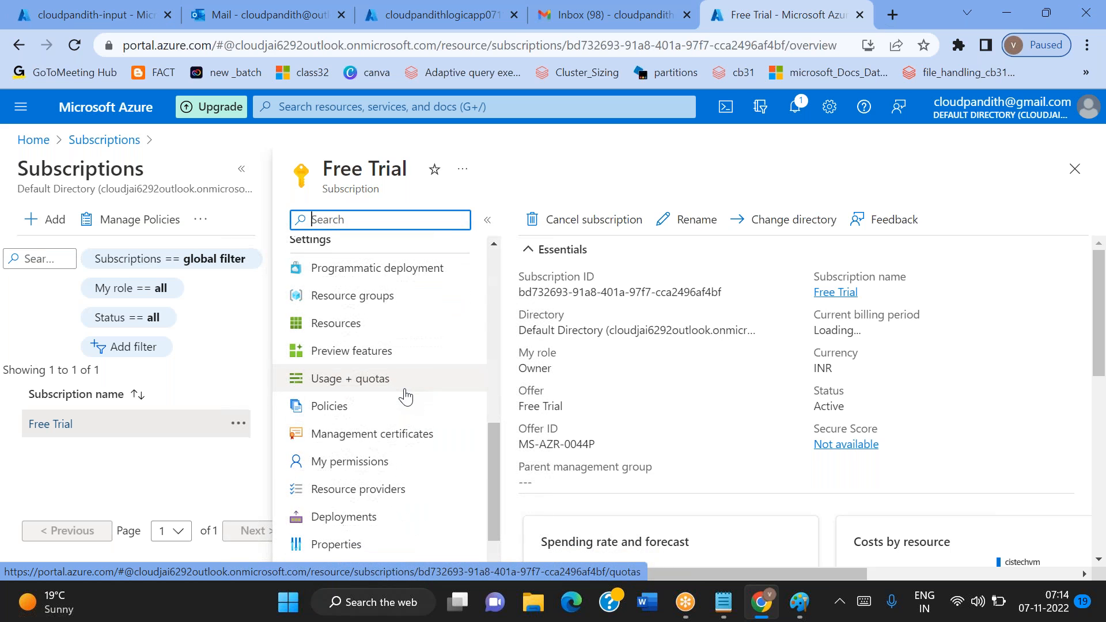
left_click(369, 494)
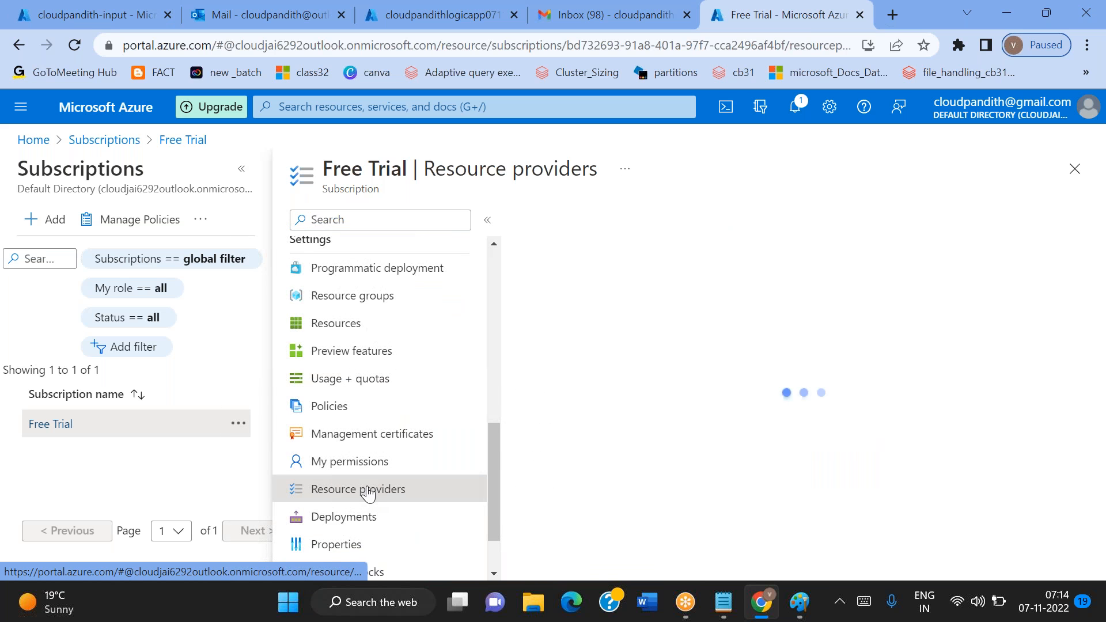
left_click(588, 256)
type("even")
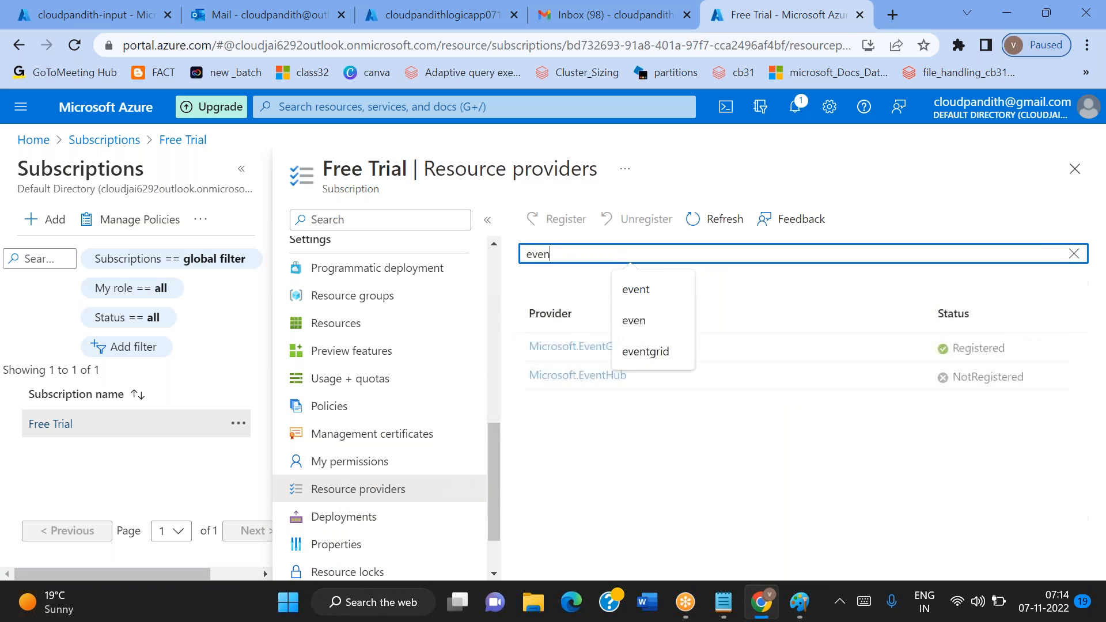
left_click(683, 488)
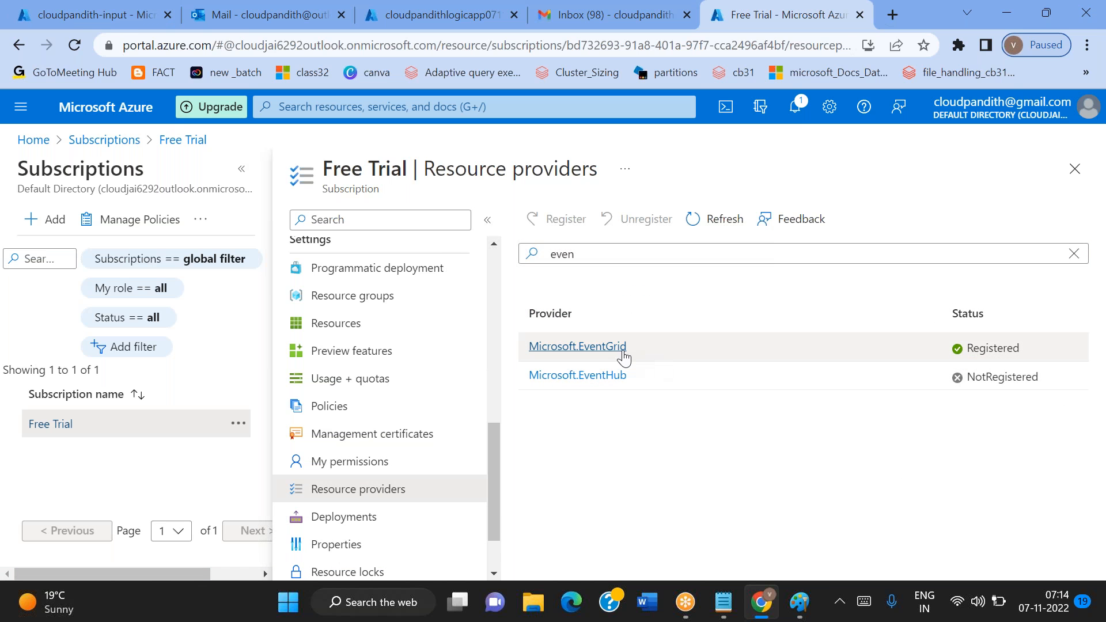
left_click(672, 346)
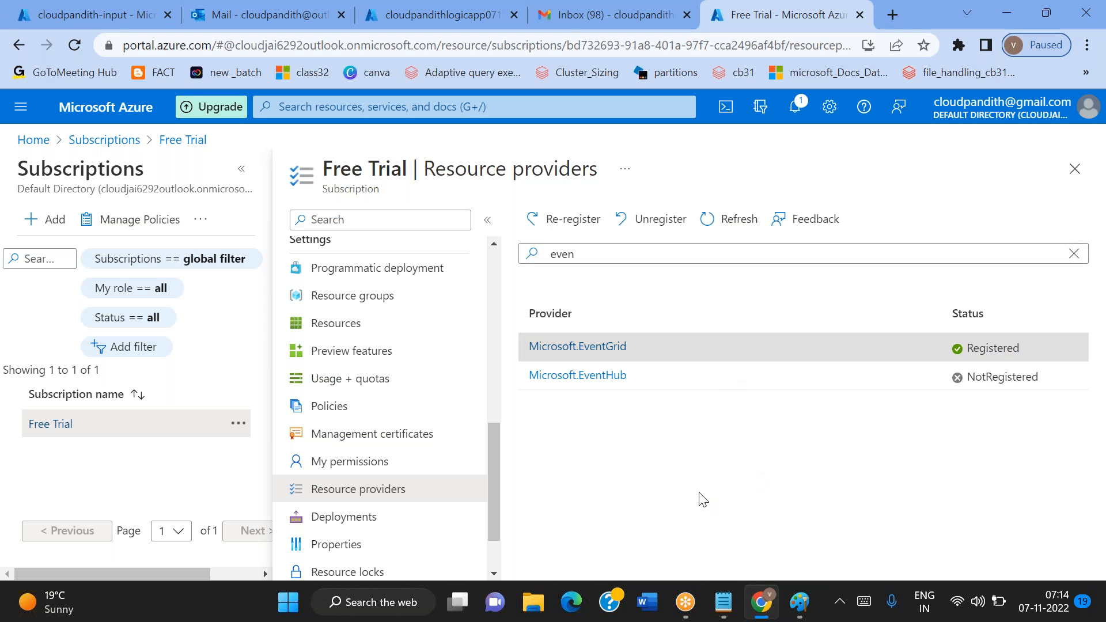
Return to the Free Trial subscription's overview, find the Data factories service, and start creating a new data factory
scroll(409, 299, "up", 8)
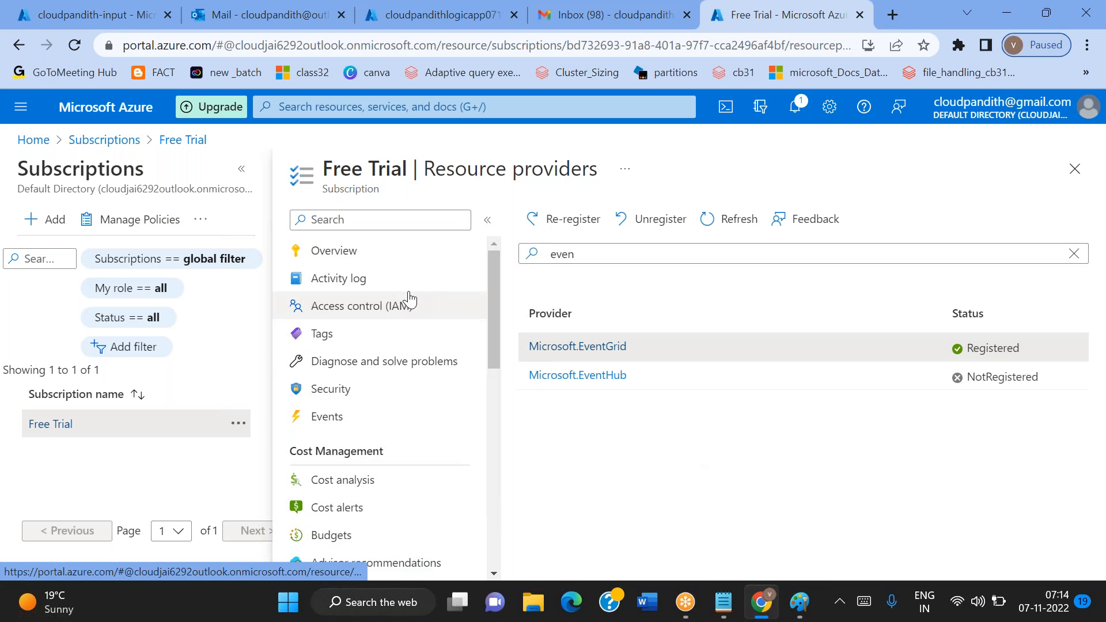
left_click(357, 253)
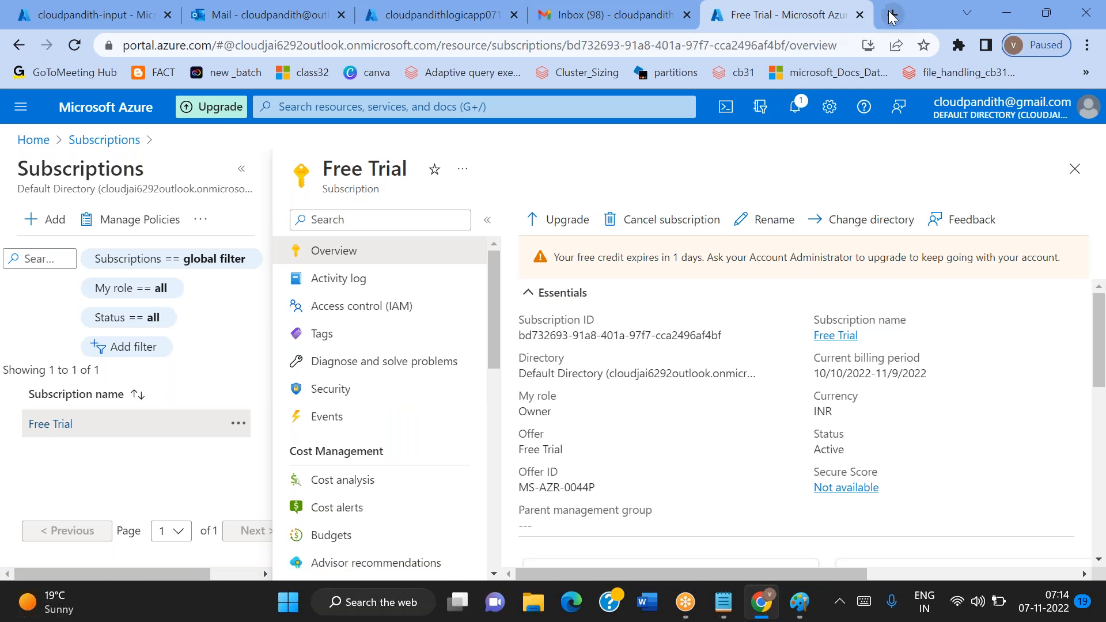
left_click(454, 111)
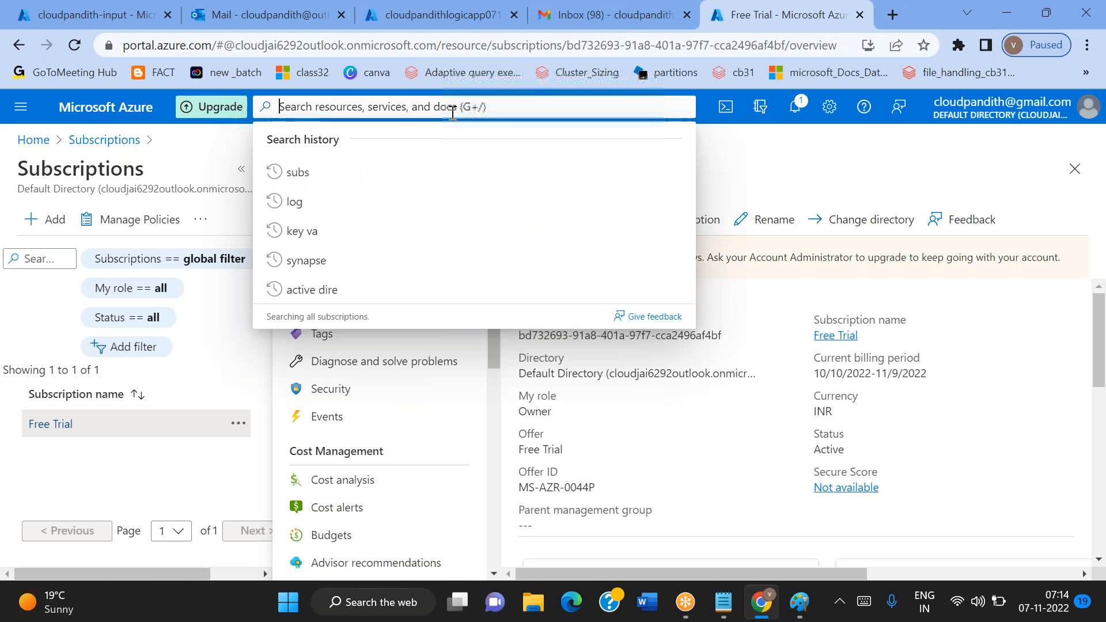
type("azure data")
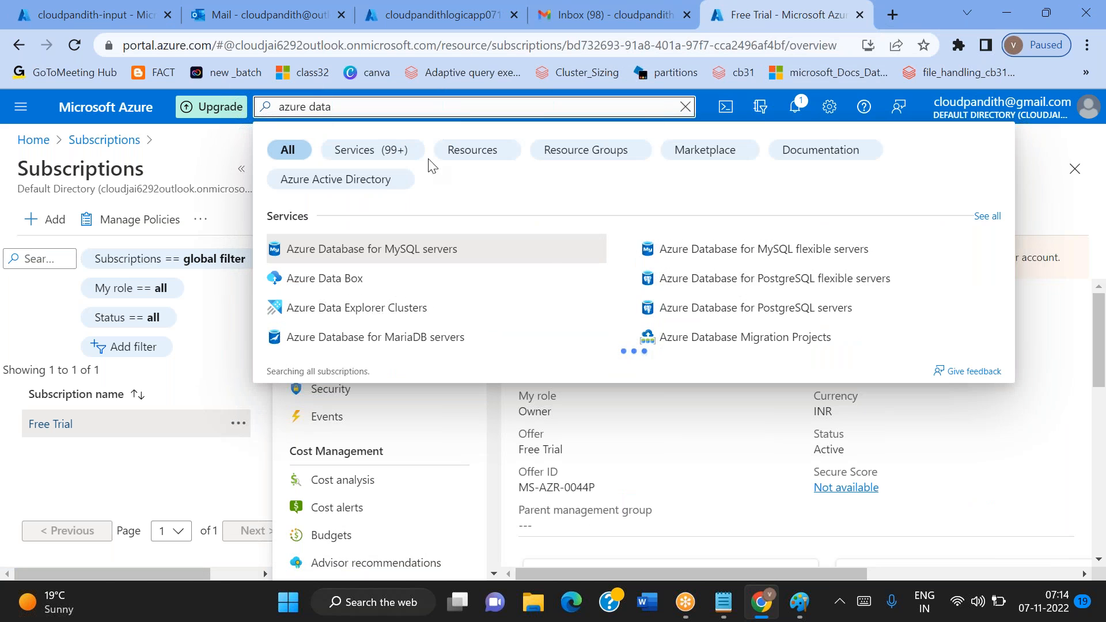
key("ctrl+a")
type("data f")
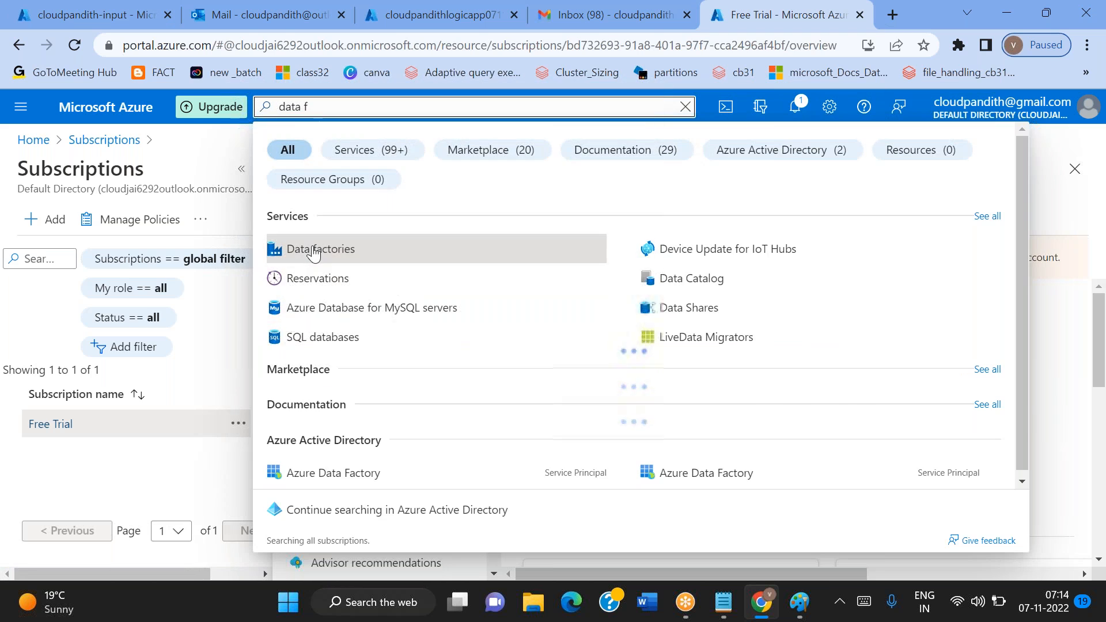
left_click(313, 252)
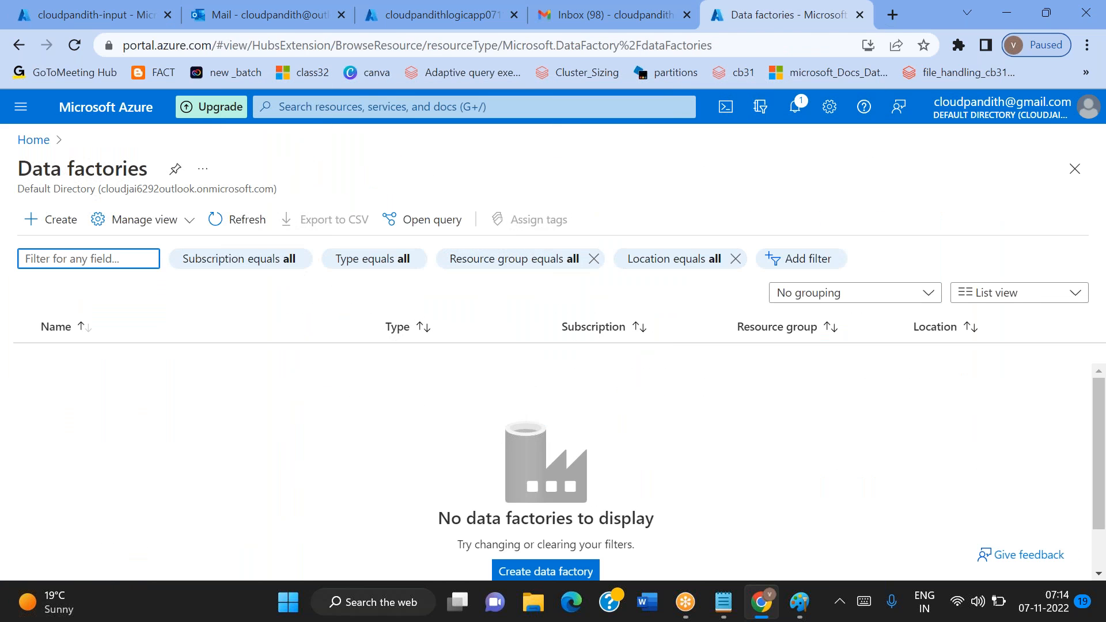
left_click(67, 222)
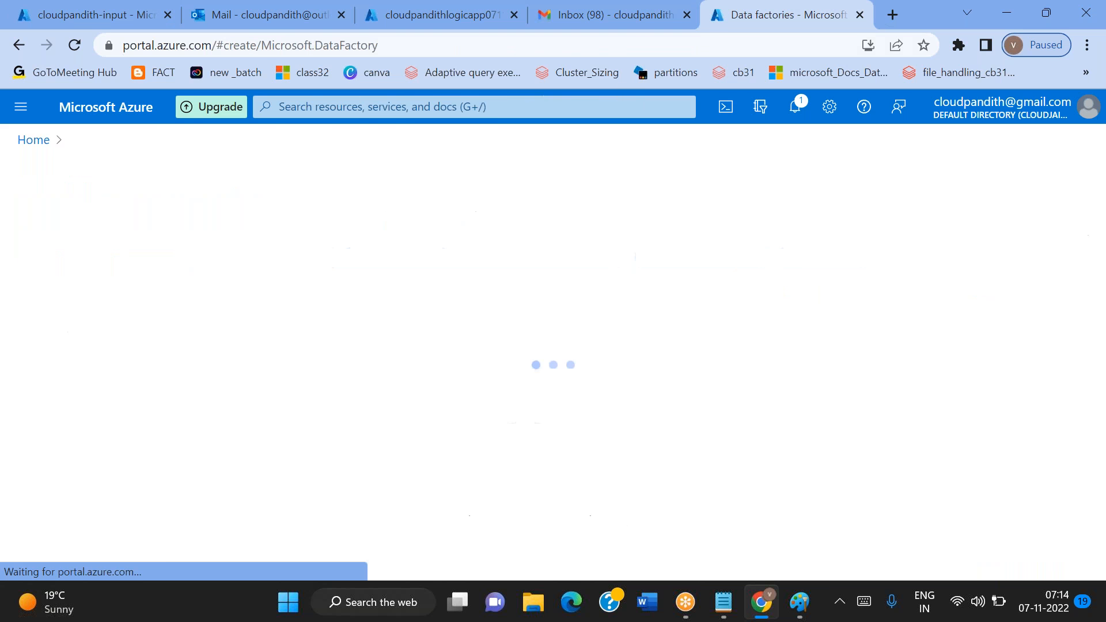
Check the cloudpandithblob0711 storage account's containers, reopen cloudpandith-input, and return to the data factory form
left_click(61, 4)
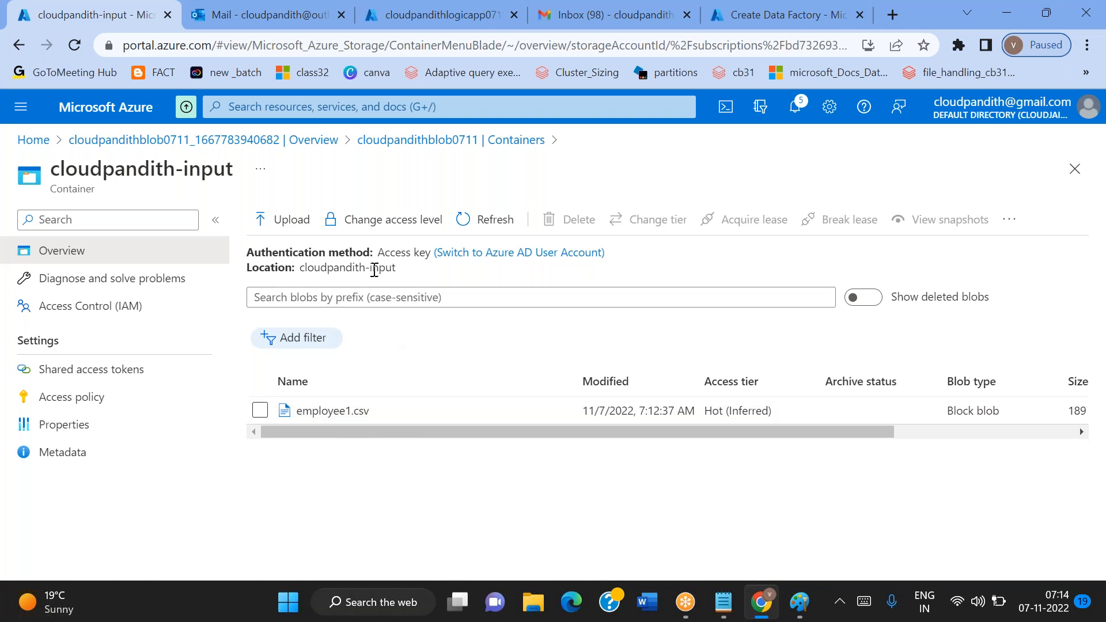
left_click(464, 142)
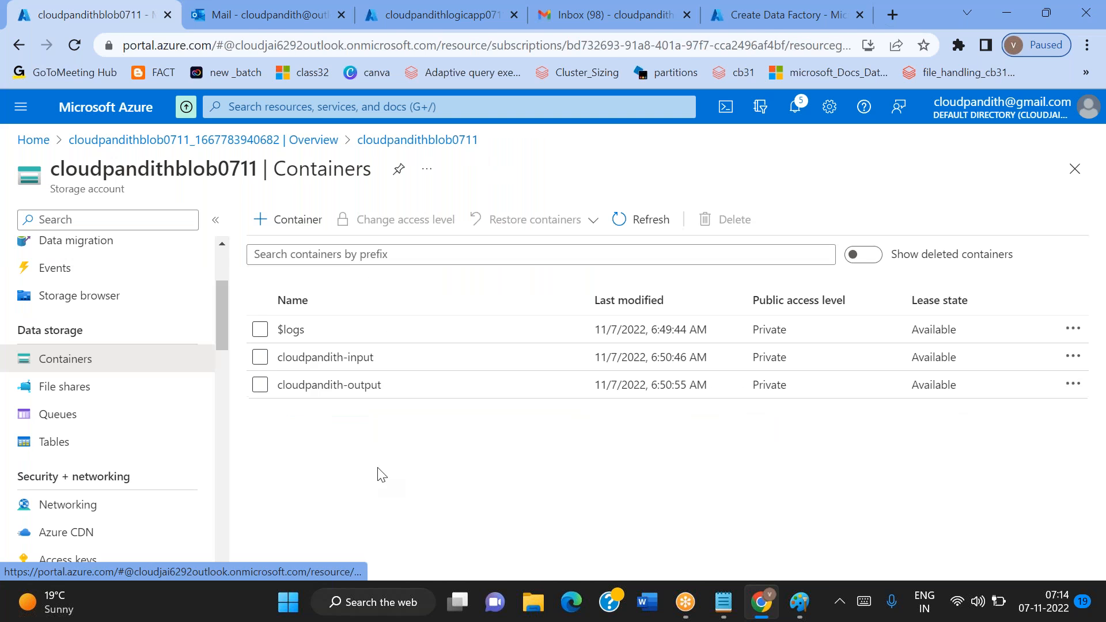
left_click(295, 359)
left_click(836, 12)
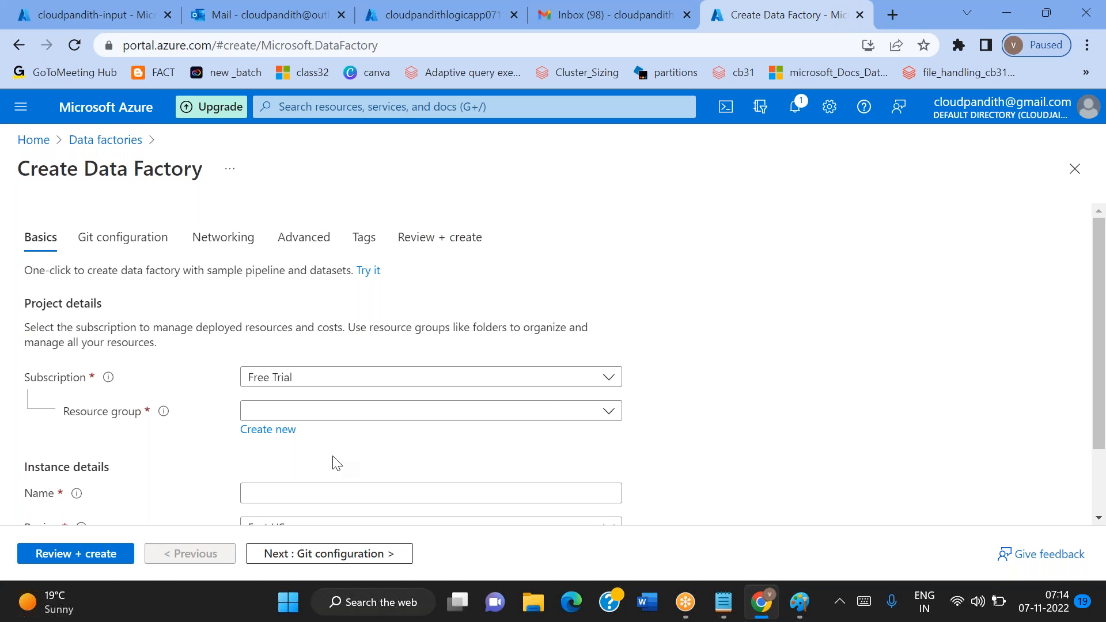
Assign the new data factory to resource group cloudpandith-rg and name it cloudpandithadfv20711
scroll(267, 439, "down", 2)
left_click(353, 323)
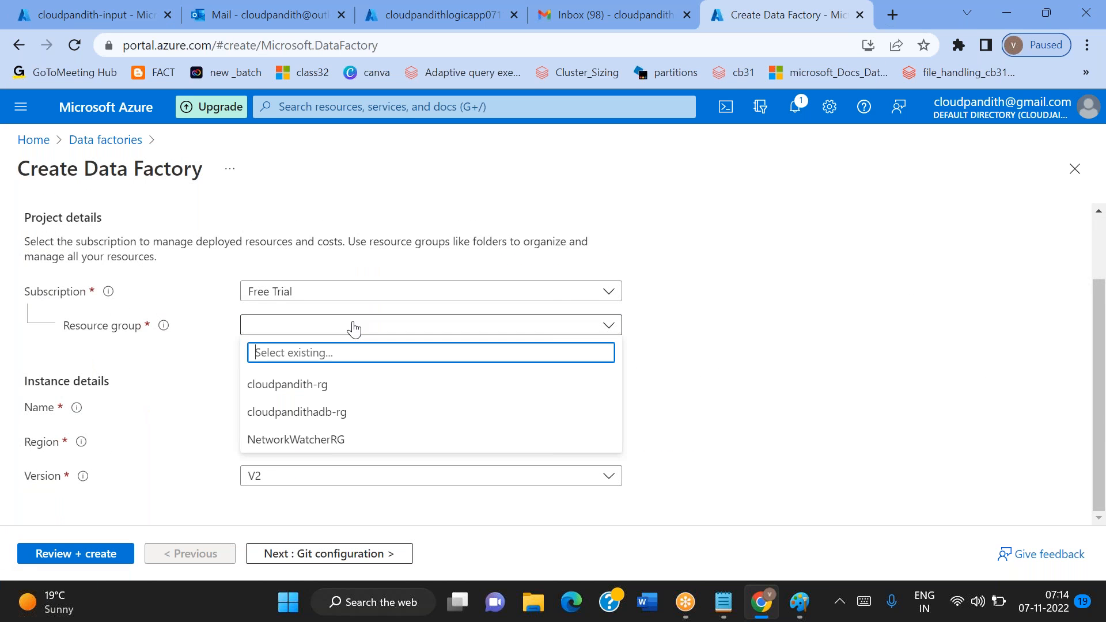
left_click(296, 386)
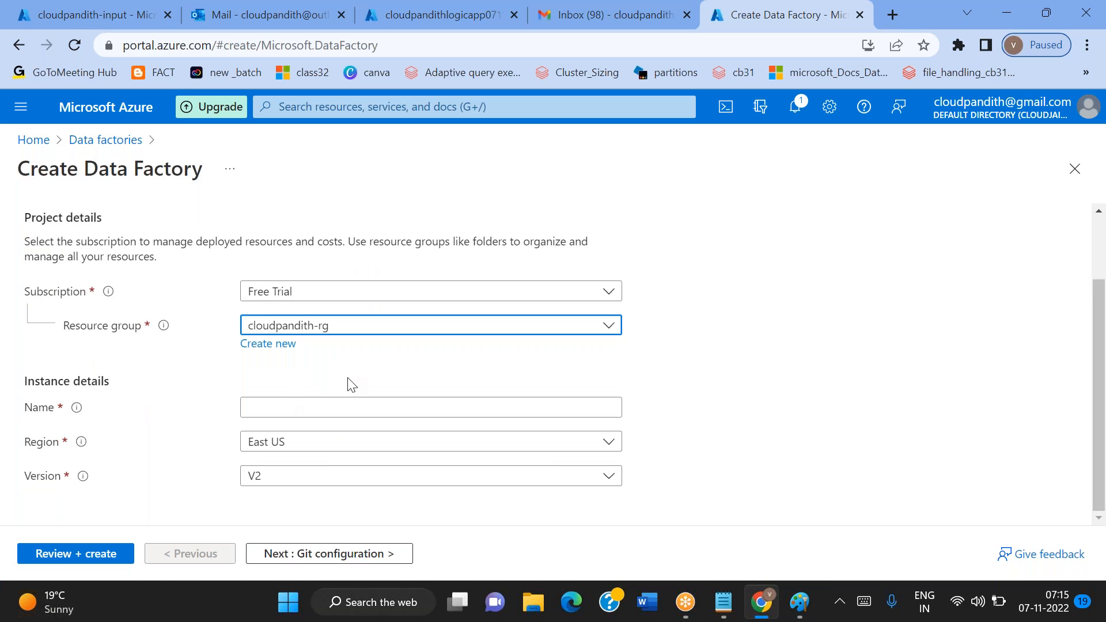
left_click(273, 408)
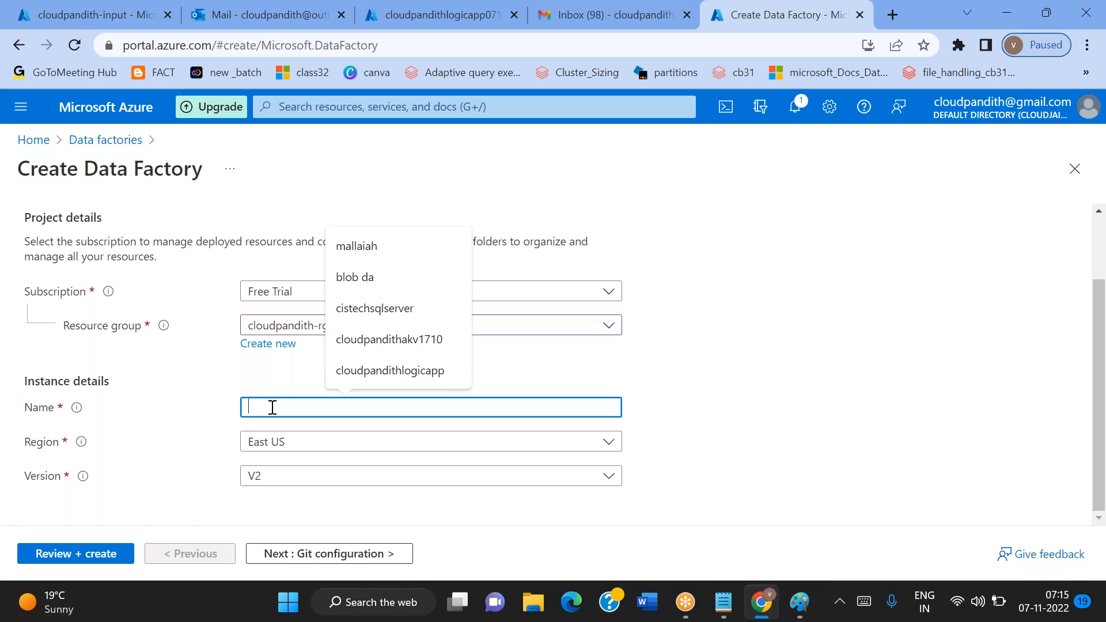
type("cloudpandithadfv20711")
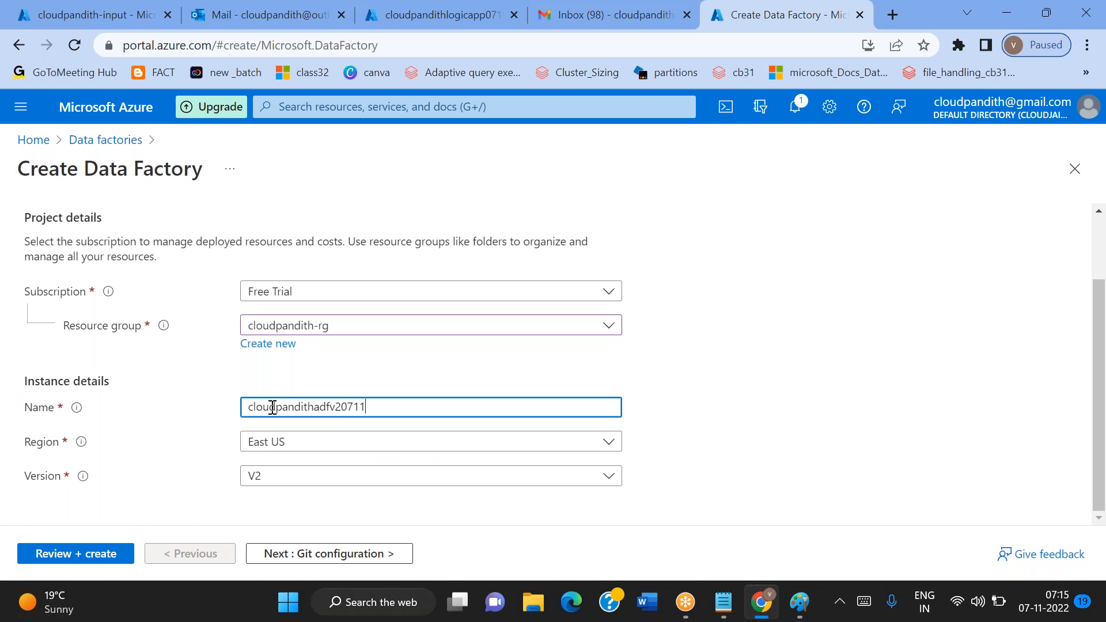
left_click(359, 370)
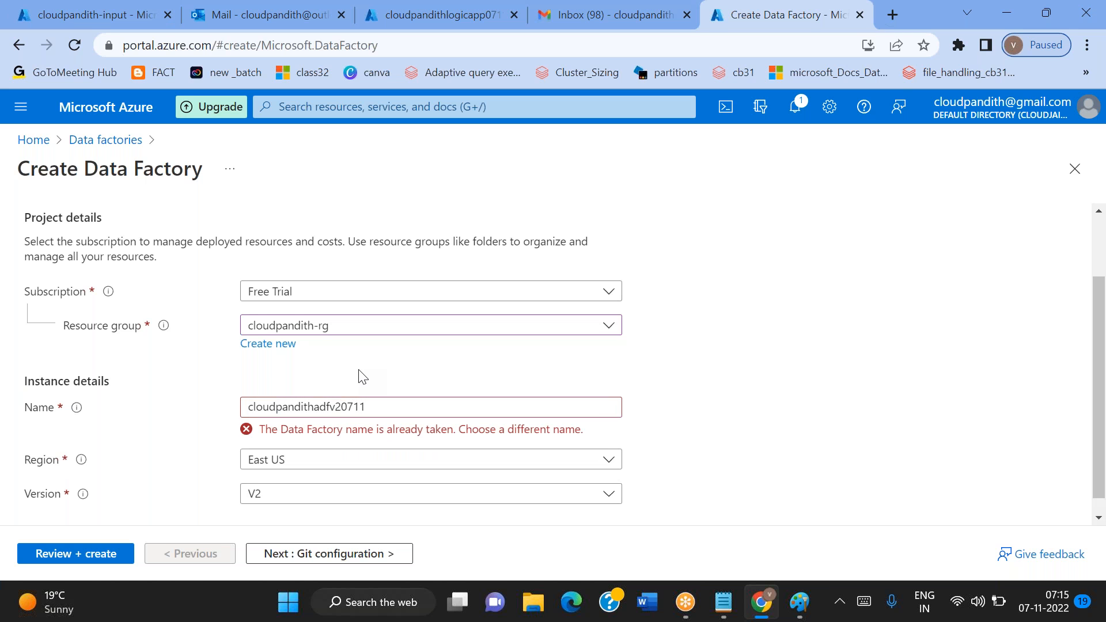
Review and create the data factory, wait for the deployment, and open the deployed resource
left_click(91, 553)
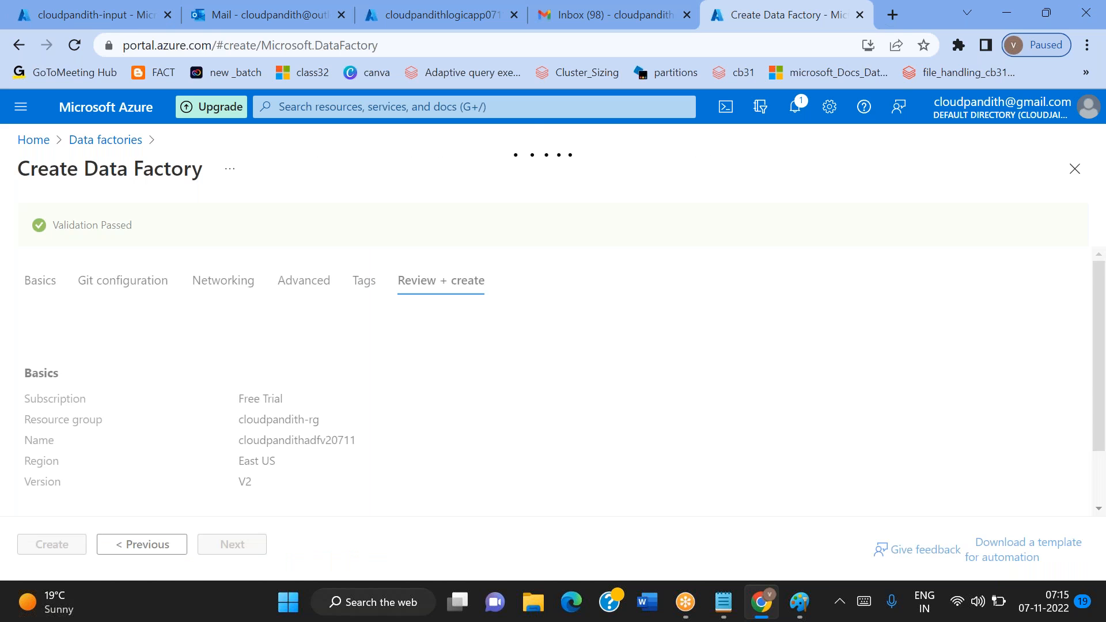
left_click(65, 553)
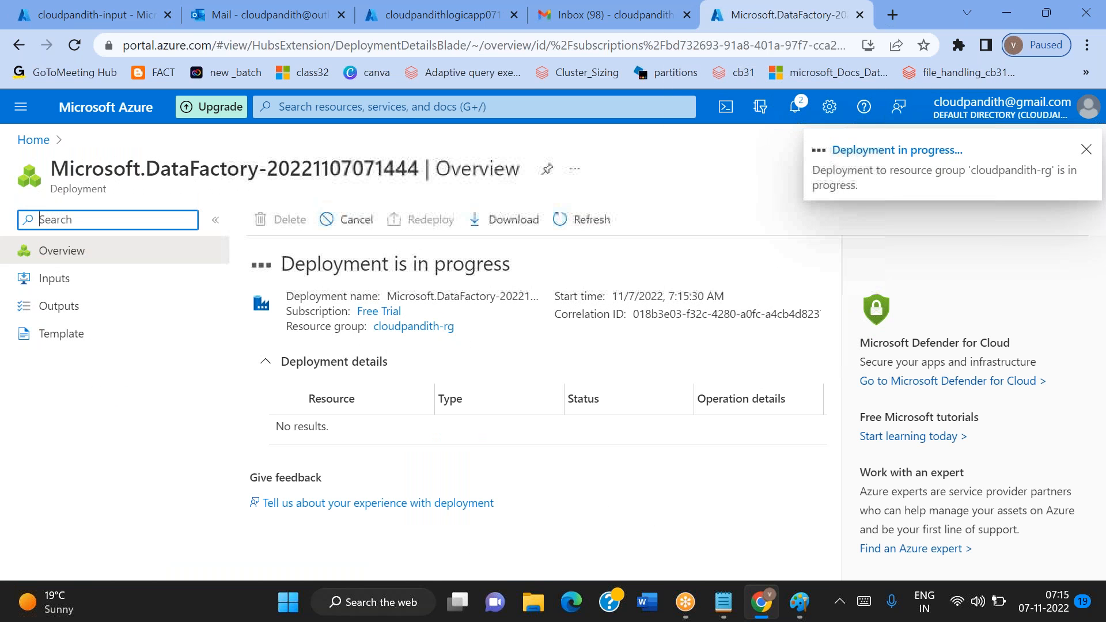
left_click(591, 227)
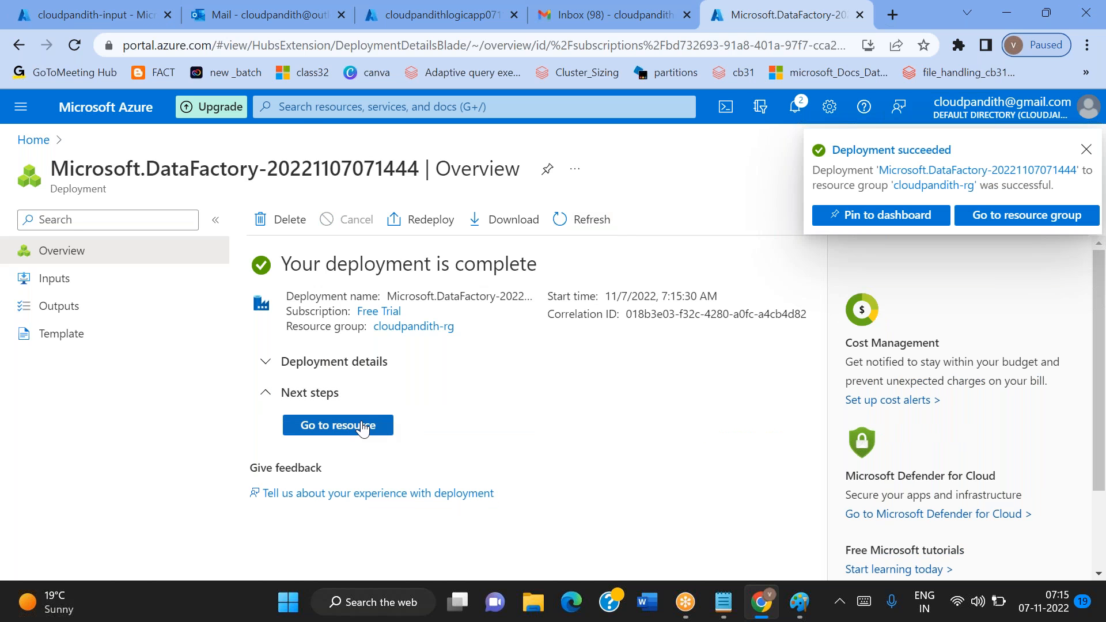
left_click(362, 427)
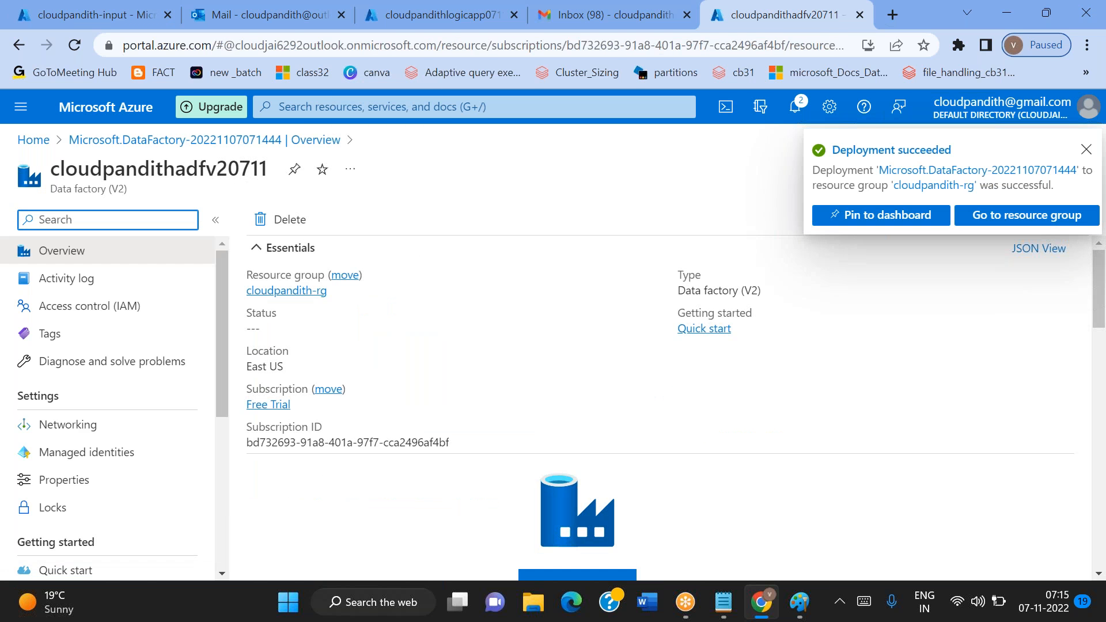
Launch the studio for cloudpandithadfv20711, glancing at the cloudpandith-input container while it loads
scroll(597, 491, "down", 2)
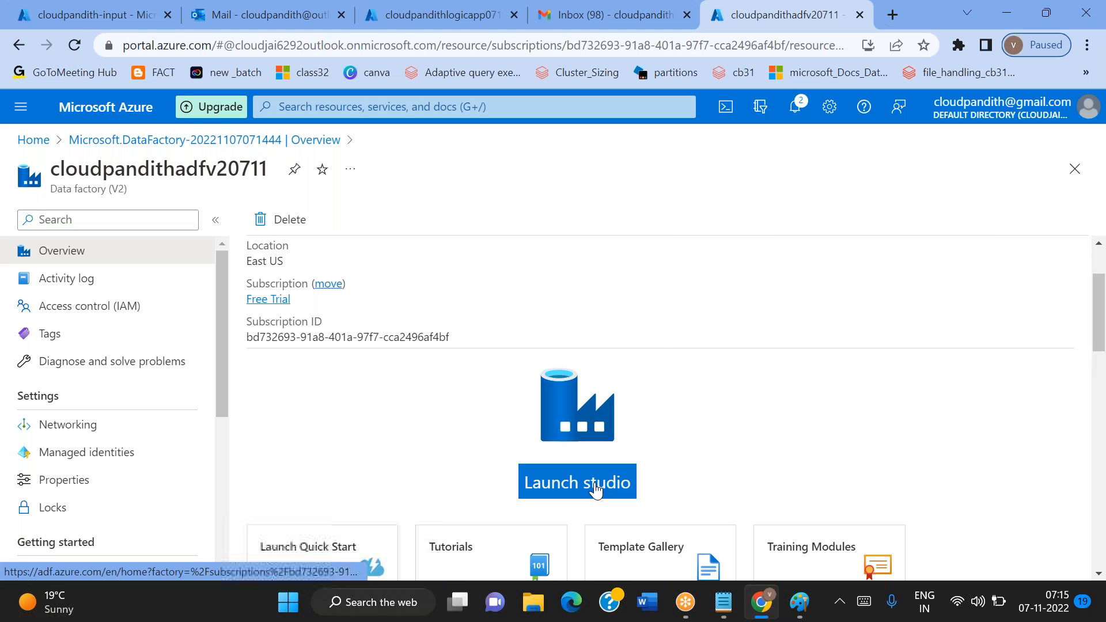
left_click(596, 491)
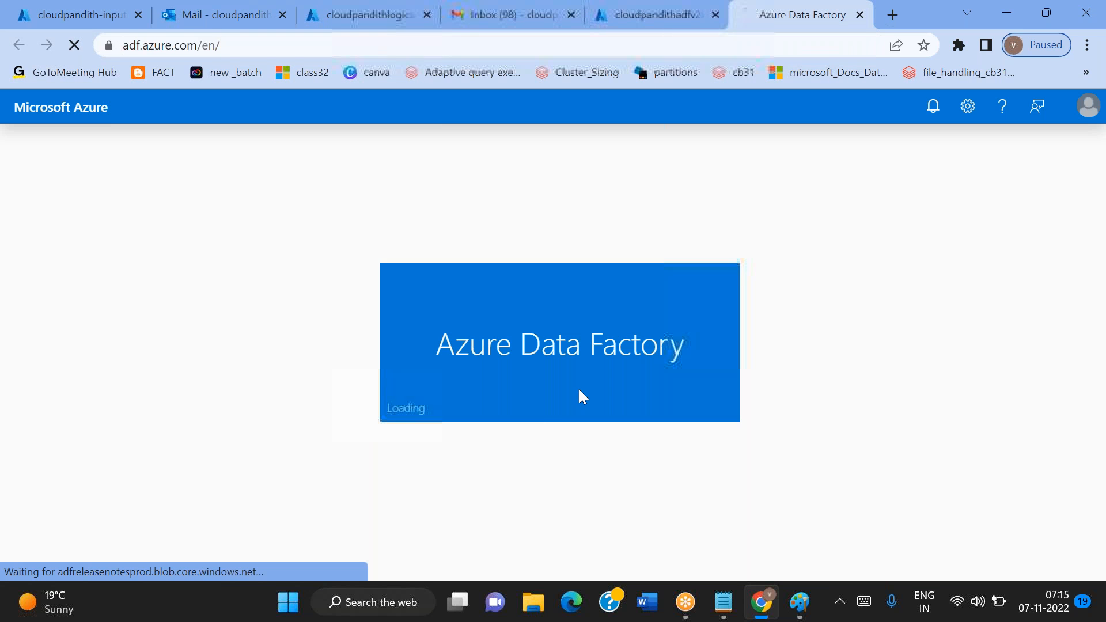
left_click(149, 23)
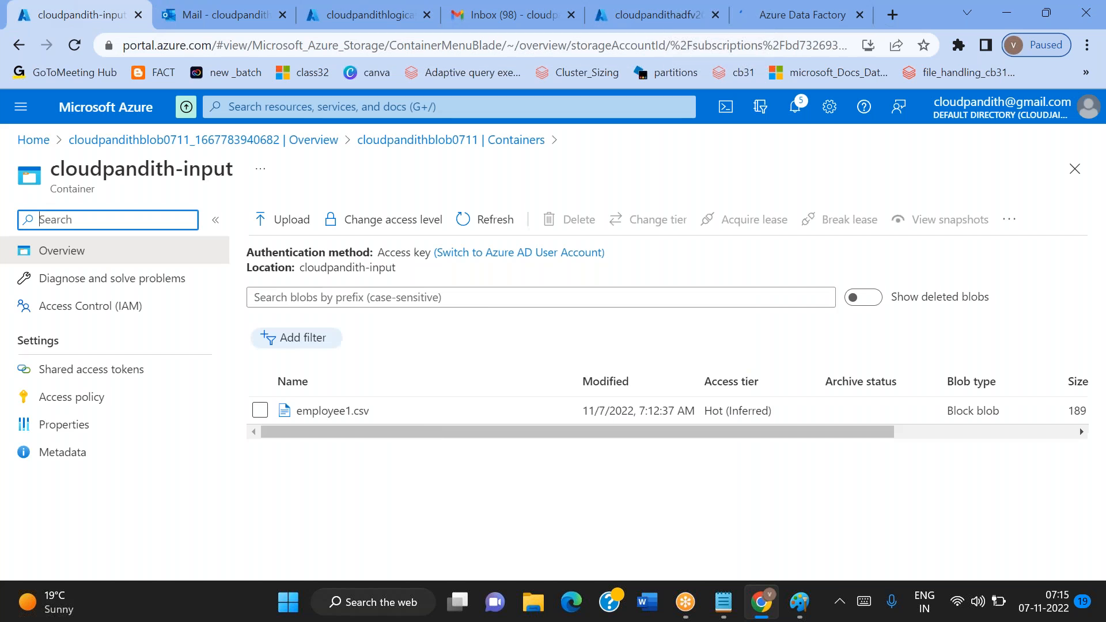
left_click(797, 7)
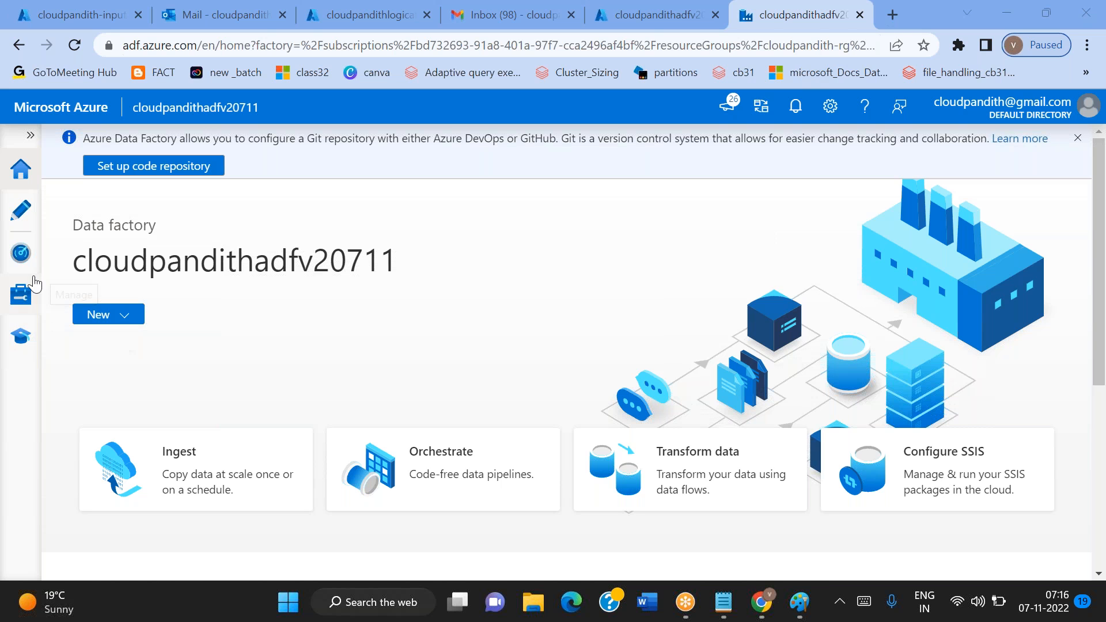
Start a new linked service in the data factory, using Azure Data Lake Storage Gen2 as the data store
left_click(22, 309)
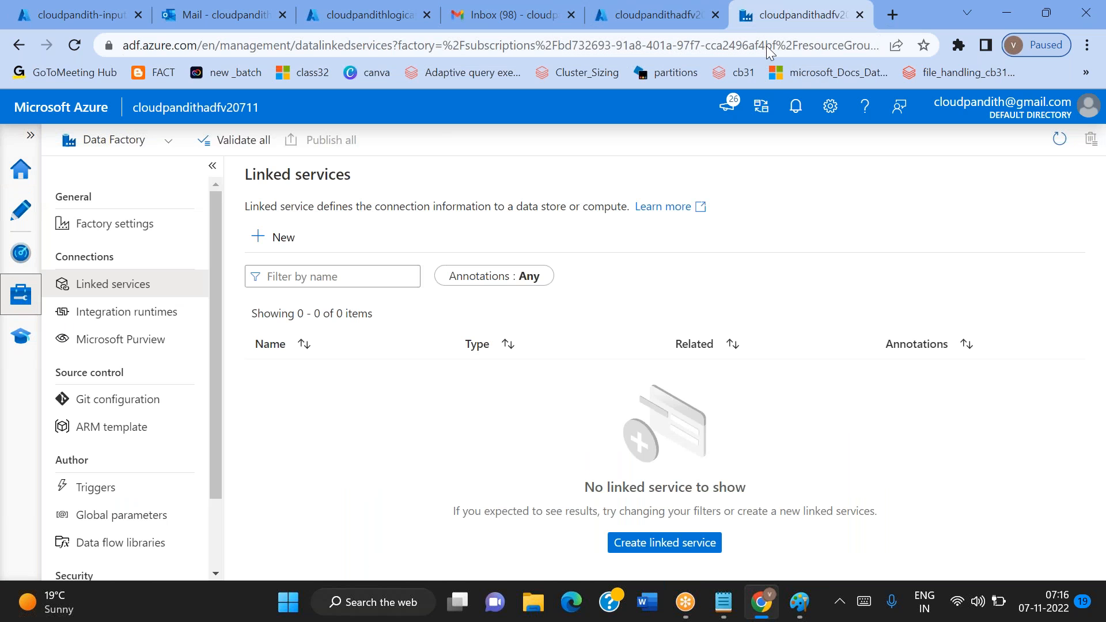
left_click(762, 34)
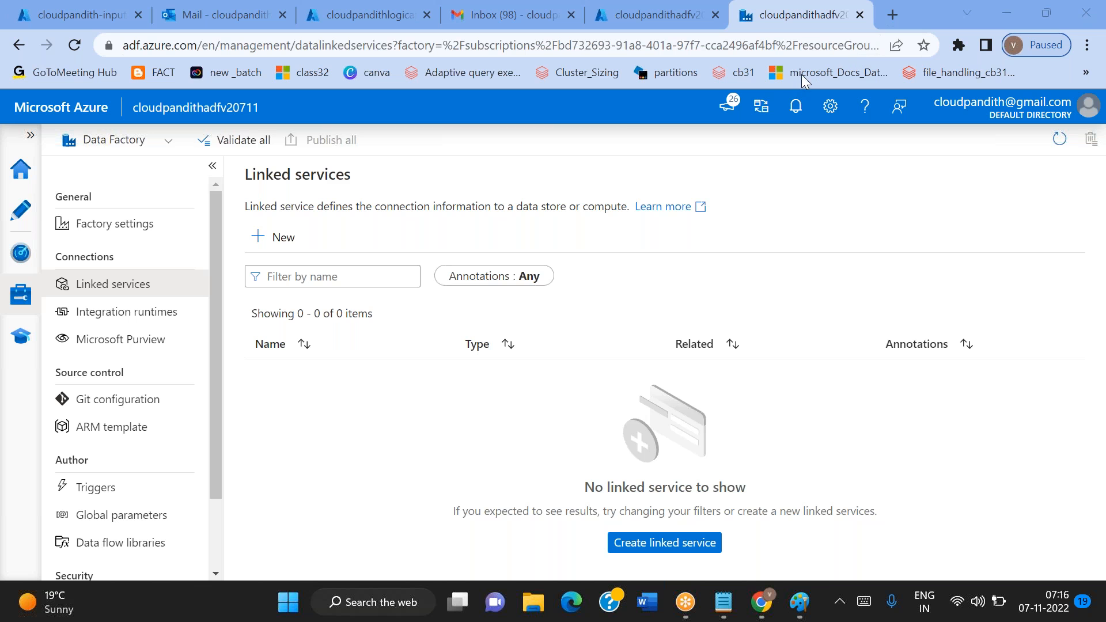
left_click(282, 238)
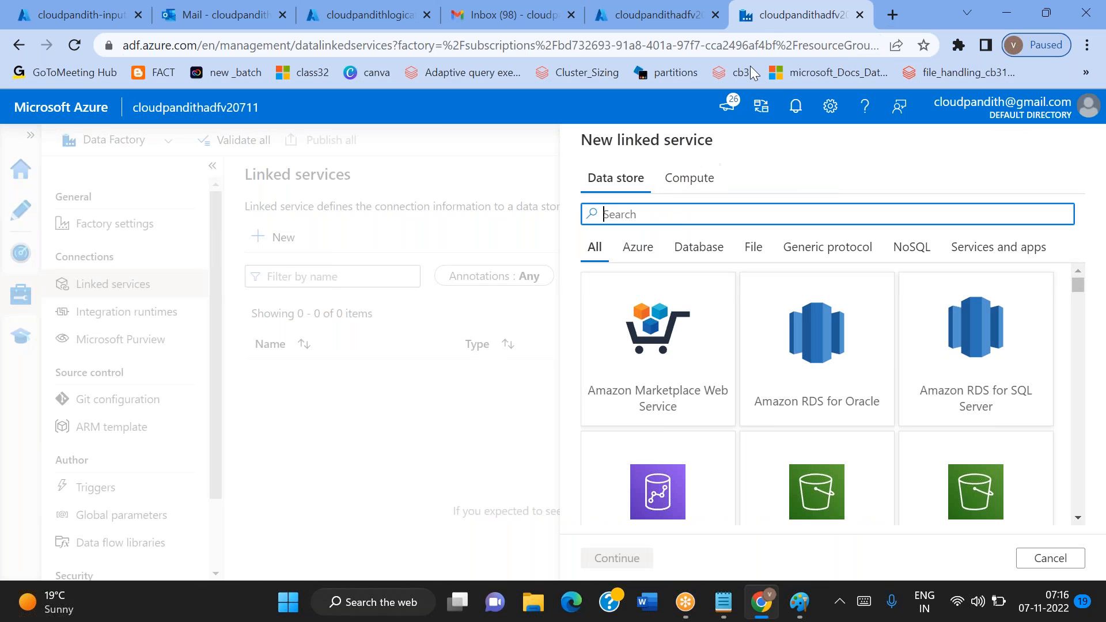
left_click(14, 9)
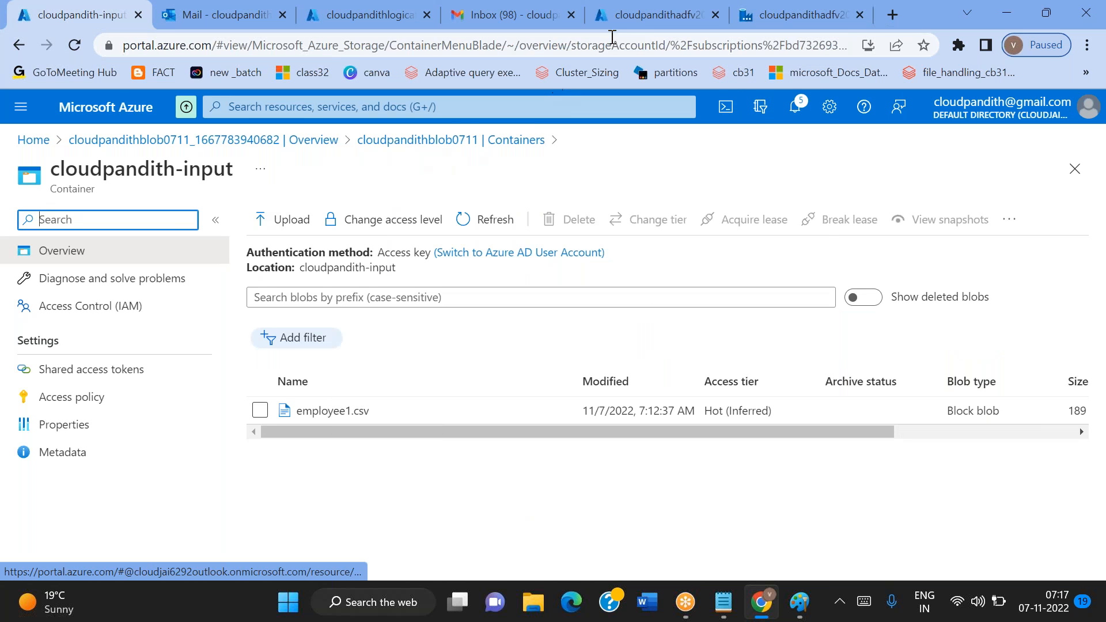
left_click(821, 14)
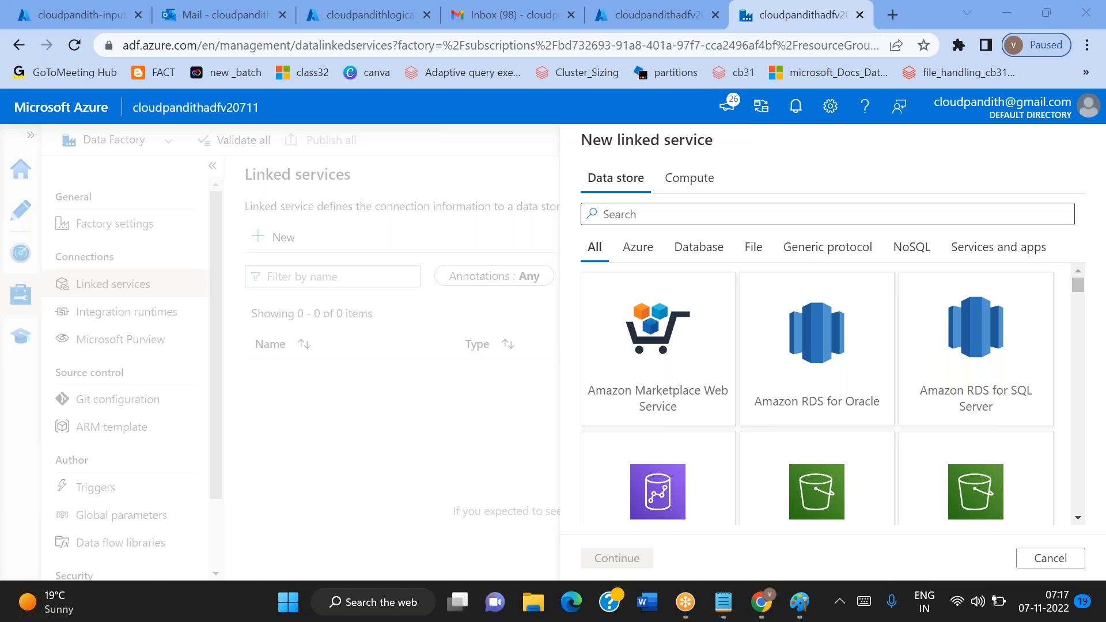
left_click(622, 215)
type("2")
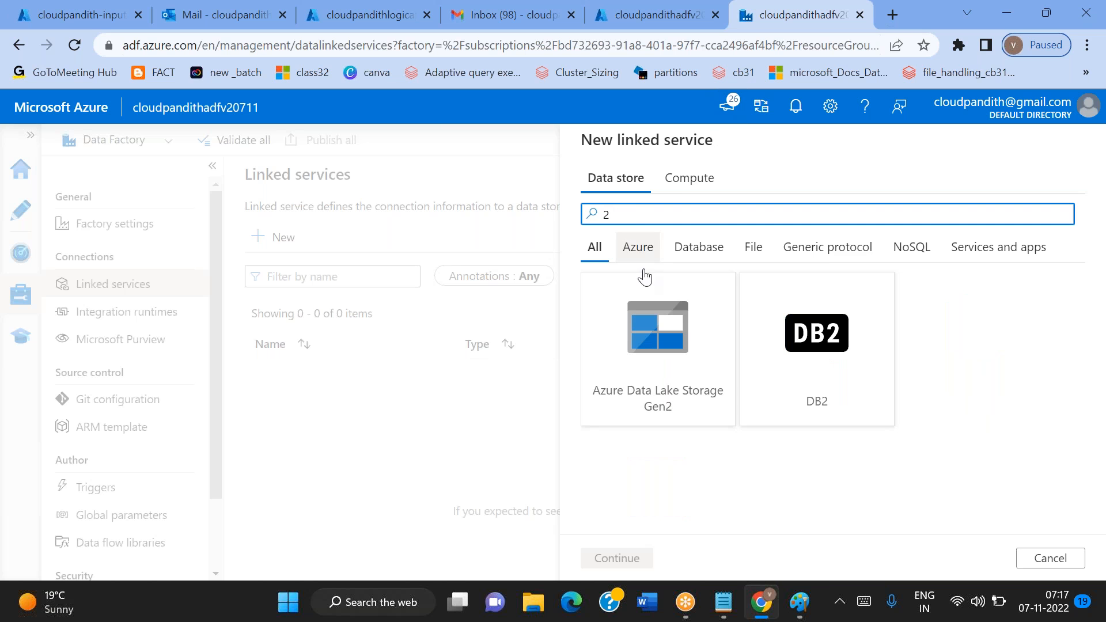
double_click(667, 405)
Name the linked service ls_adlsgen2 and keep Account key as its authentication type
left_click_drag(738, 215, 548, 219)
key("BackSpace")
type("ls_adlsgen2")
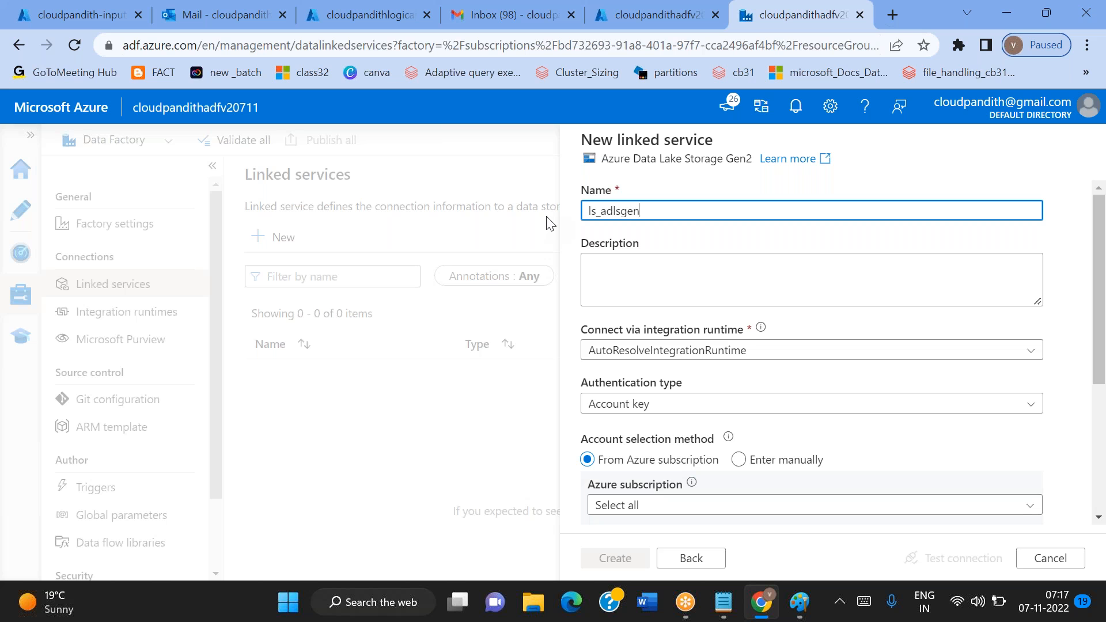
scroll(634, 260, "down", 3)
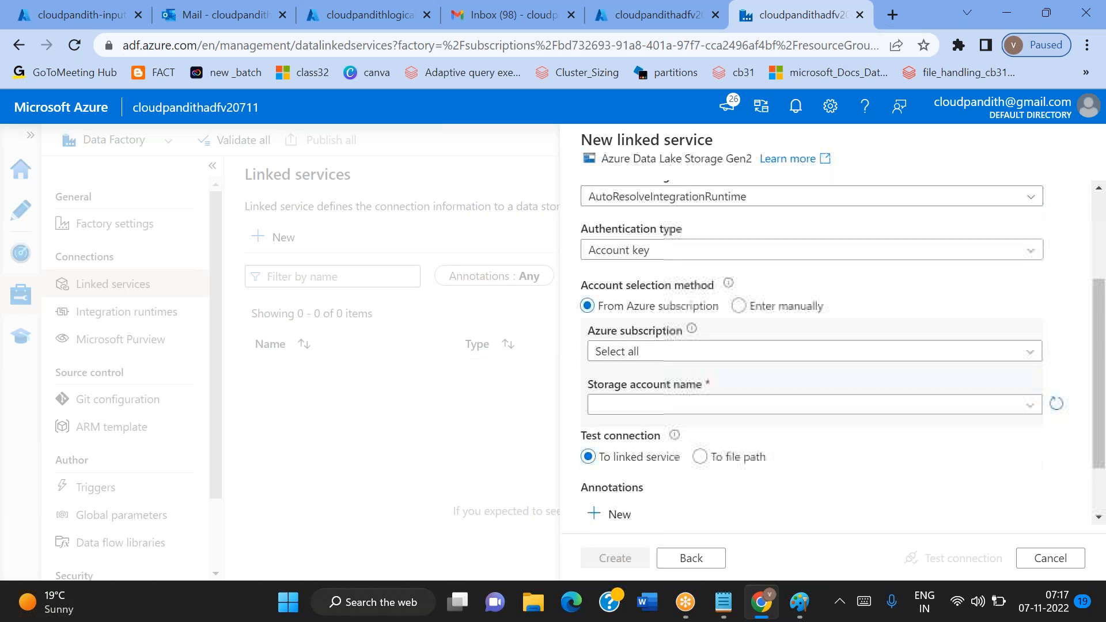
left_click(637, 249)
left_click(620, 253)
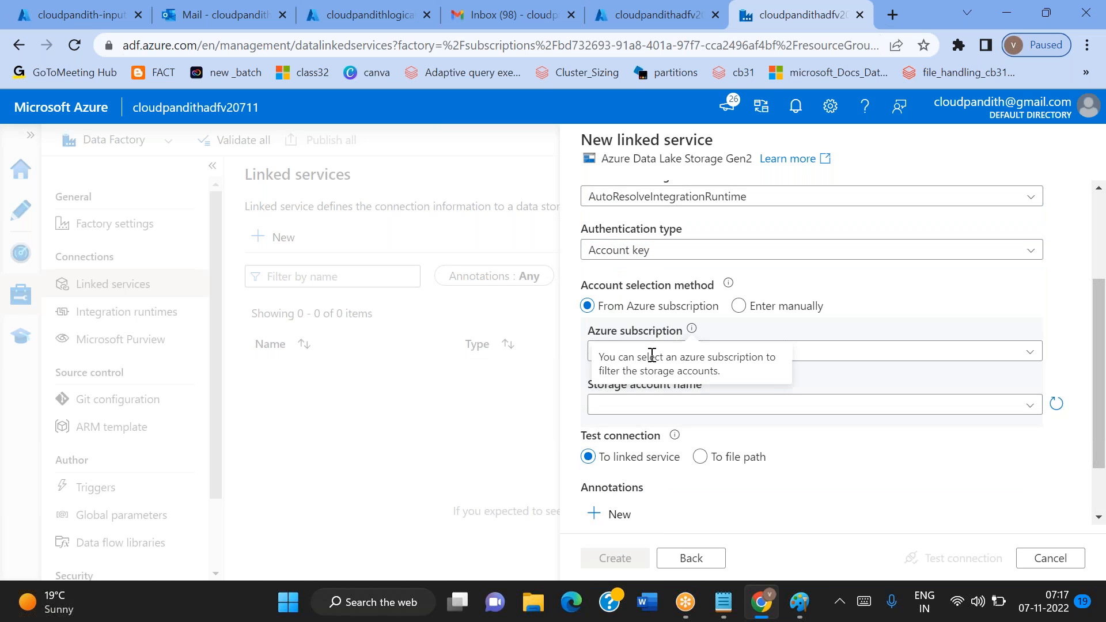
Select the Free Trial subscription and storage account cloudpandithblob0711 for the linked service, and test the connection
left_click(884, 350)
left_click(694, 400)
left_click(655, 410)
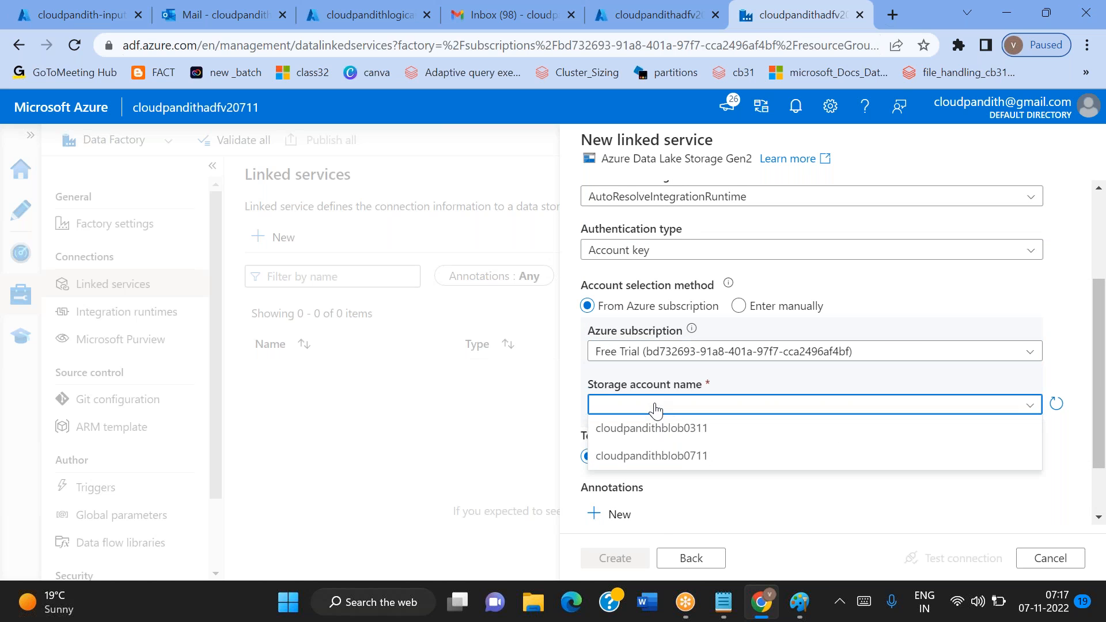
left_click(661, 461)
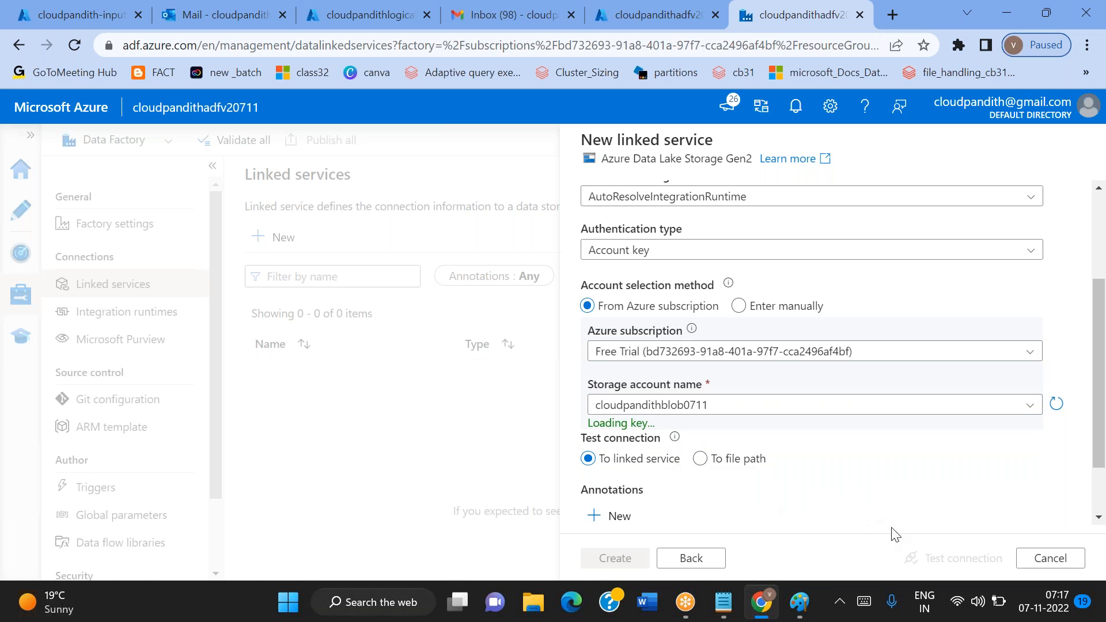
left_click(934, 558)
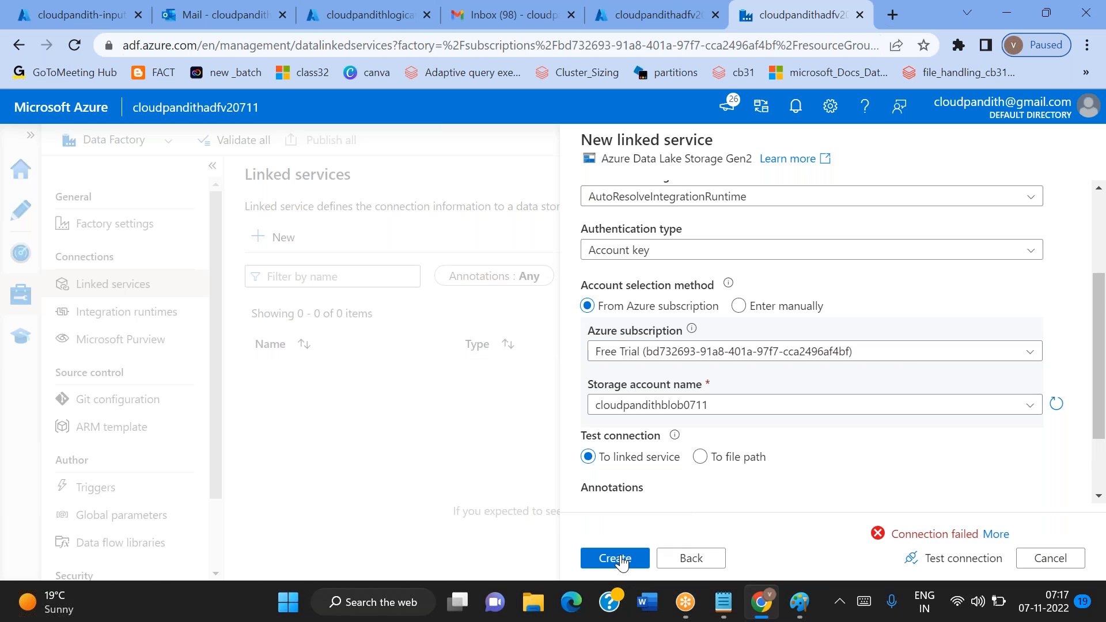
Read the error details of the failed connection test
scroll(789, 488, "up", 3)
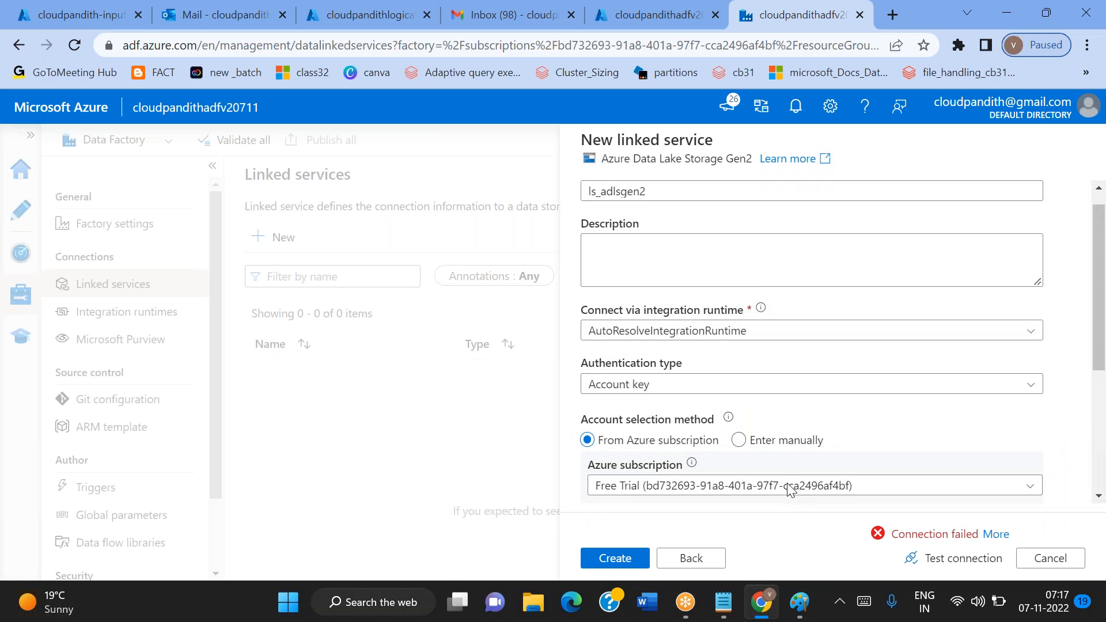
left_click(996, 534)
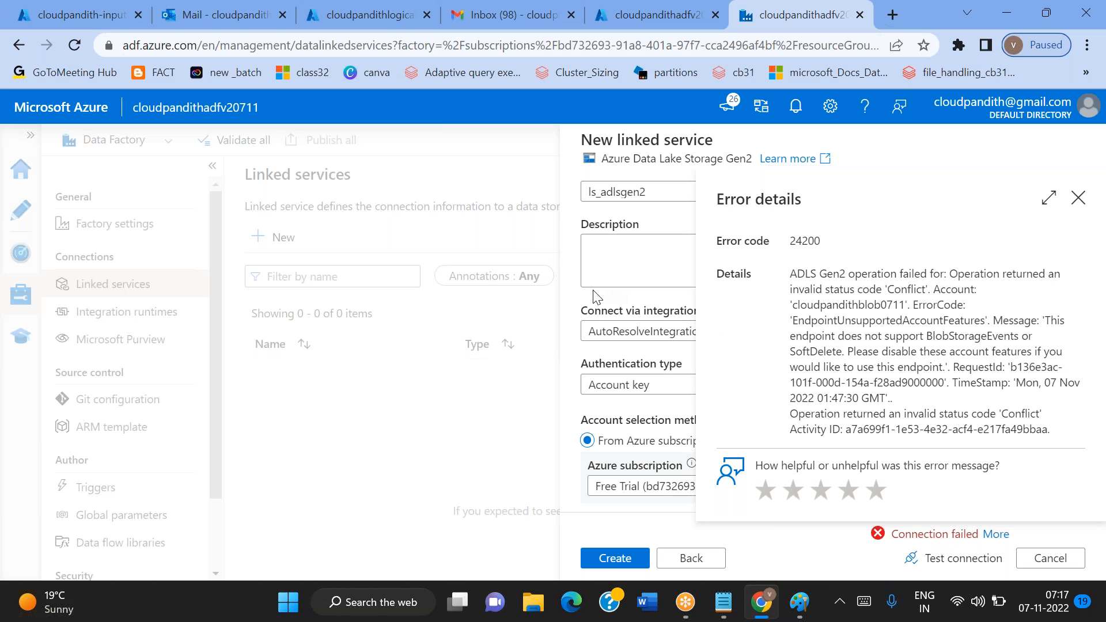
scroll(596, 296, "down", 3)
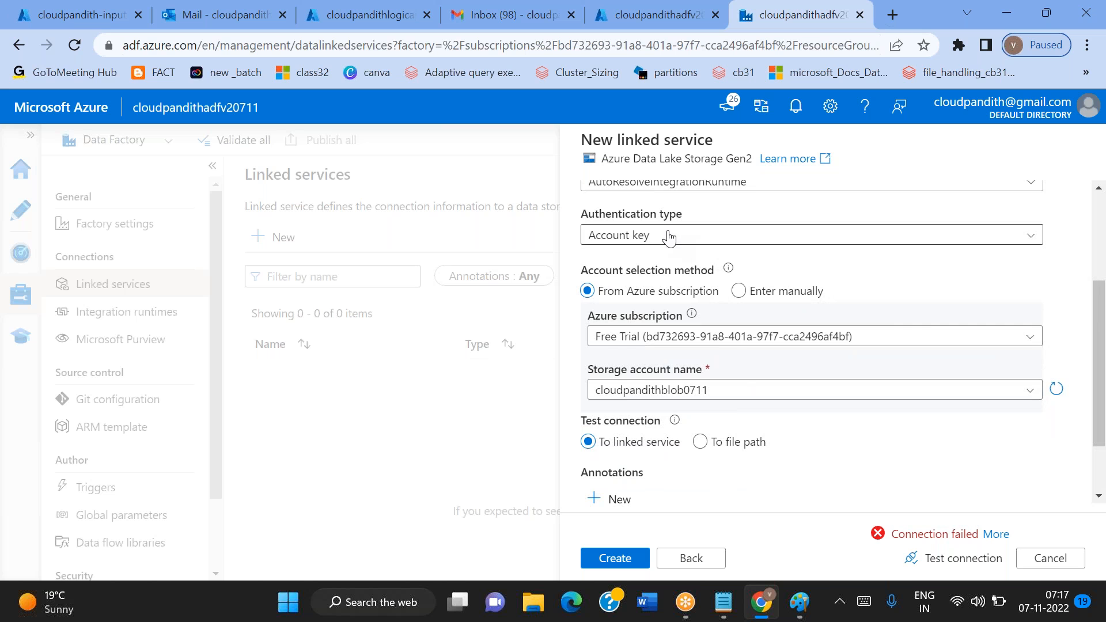
Check the available authentication types and discard the unsaved ls_adlsgen2 linked service
left_click(669, 237)
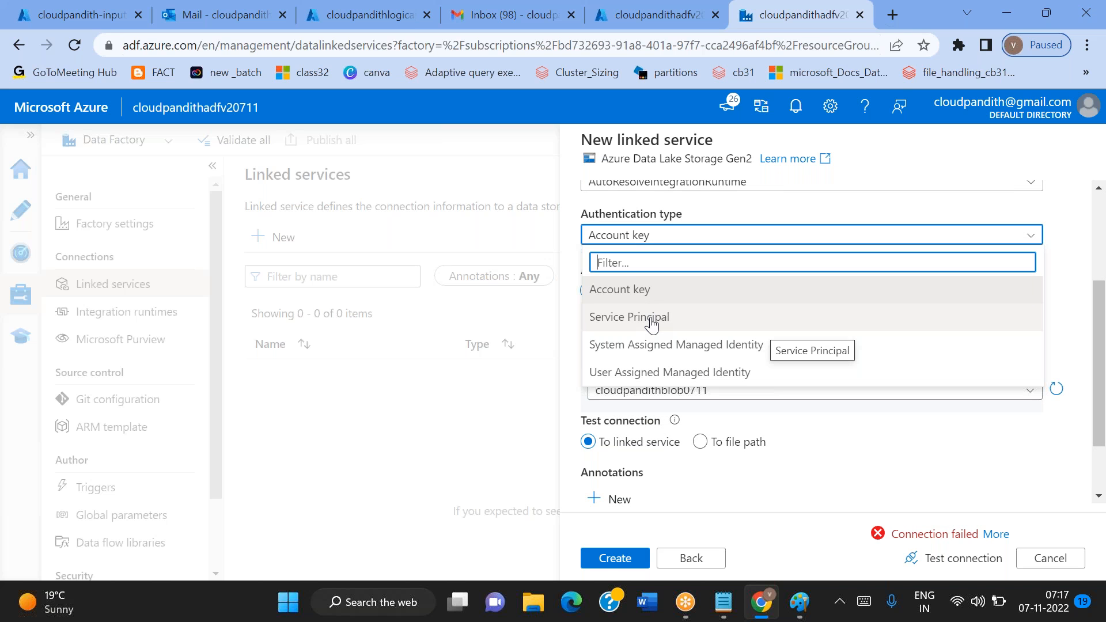
left_click(898, 457)
scroll(896, 457, "up", 3)
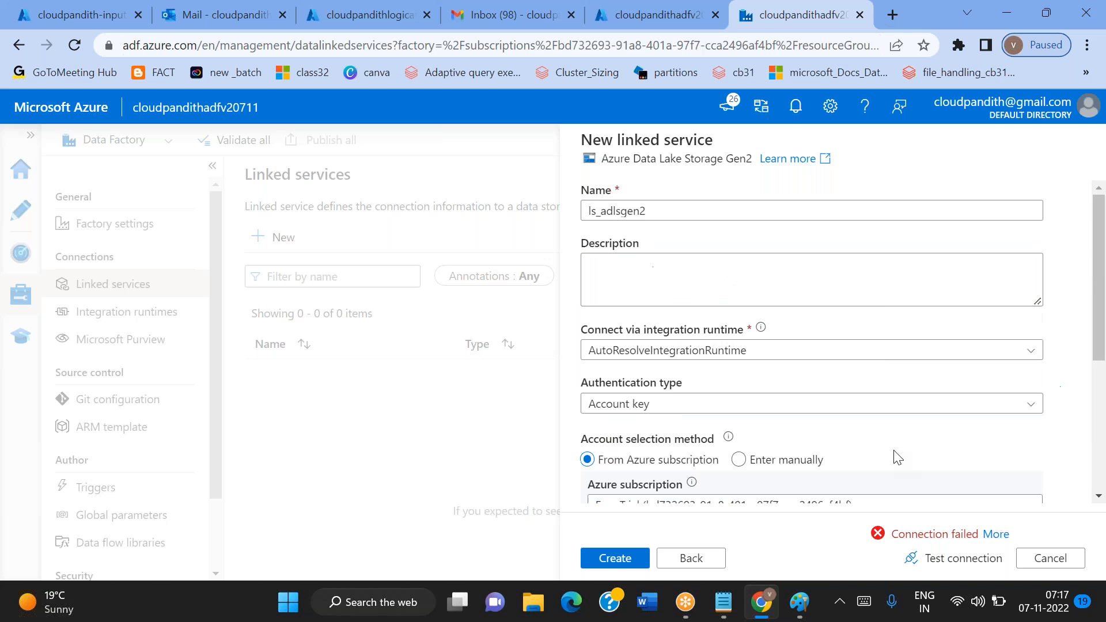
left_click(1047, 559)
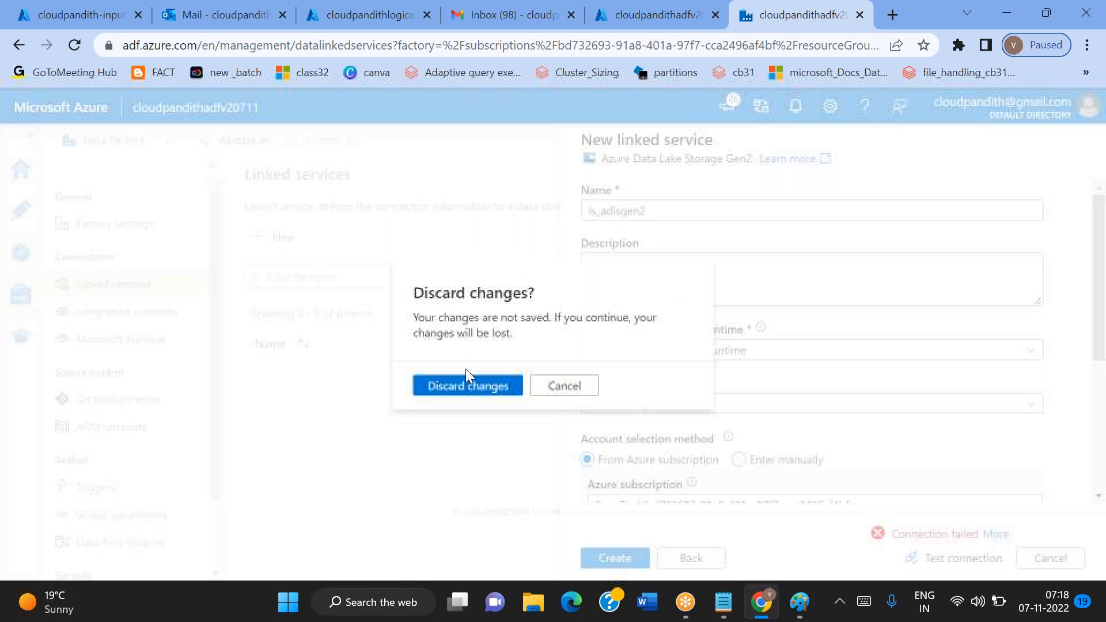
left_click(461, 384)
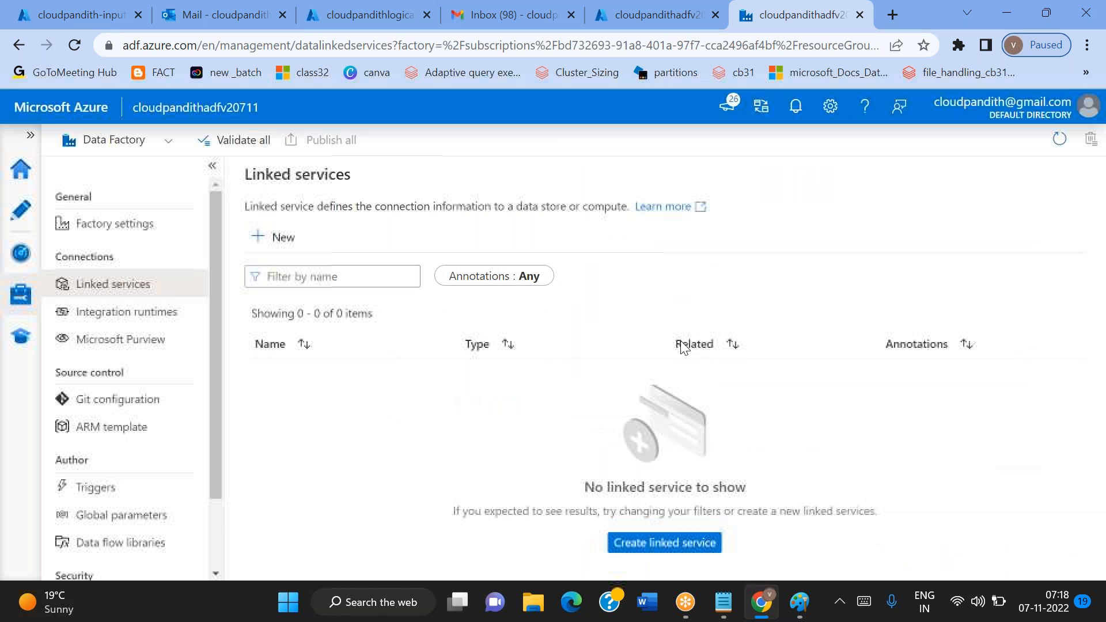
Start a new linked service with Azure Blob Storage as the data store and name it ls_blob
left_click(273, 237)
type("blo")
double_click(701, 385)
key("ctrl+a")
type("ls_blob")
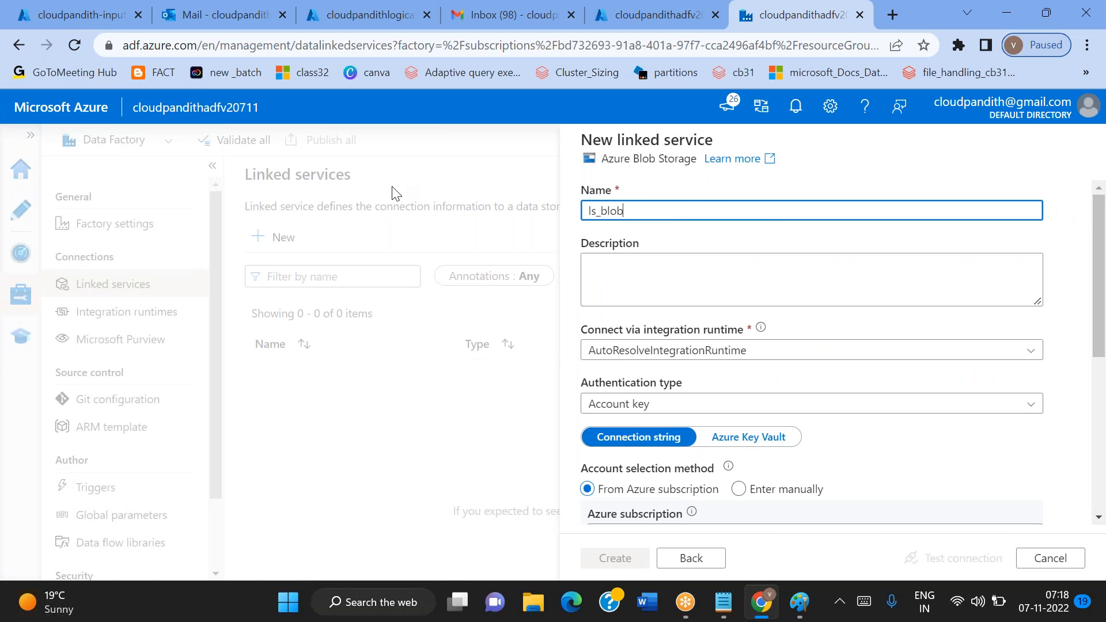
Select the Free Trial subscription and storage account cloudpandithblob0711 for the Blob Storage linked service, and test the connection
scroll(812, 353, "down", 3)
left_click(618, 271)
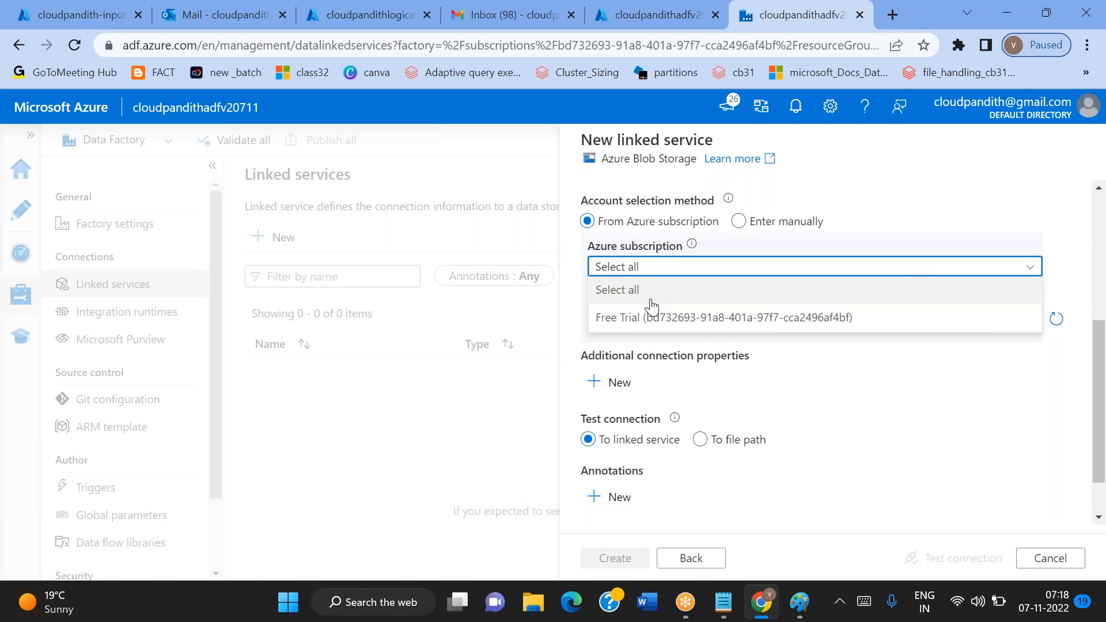
left_click(643, 322)
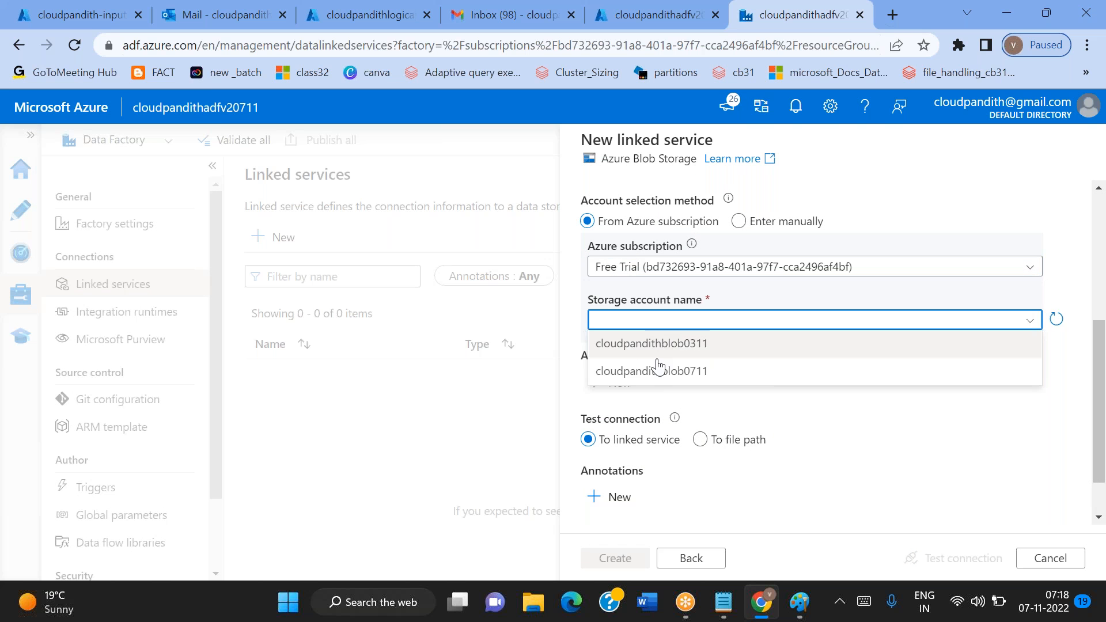
left_click(657, 365)
left_click(957, 558)
scroll(860, 400, "up", 3)
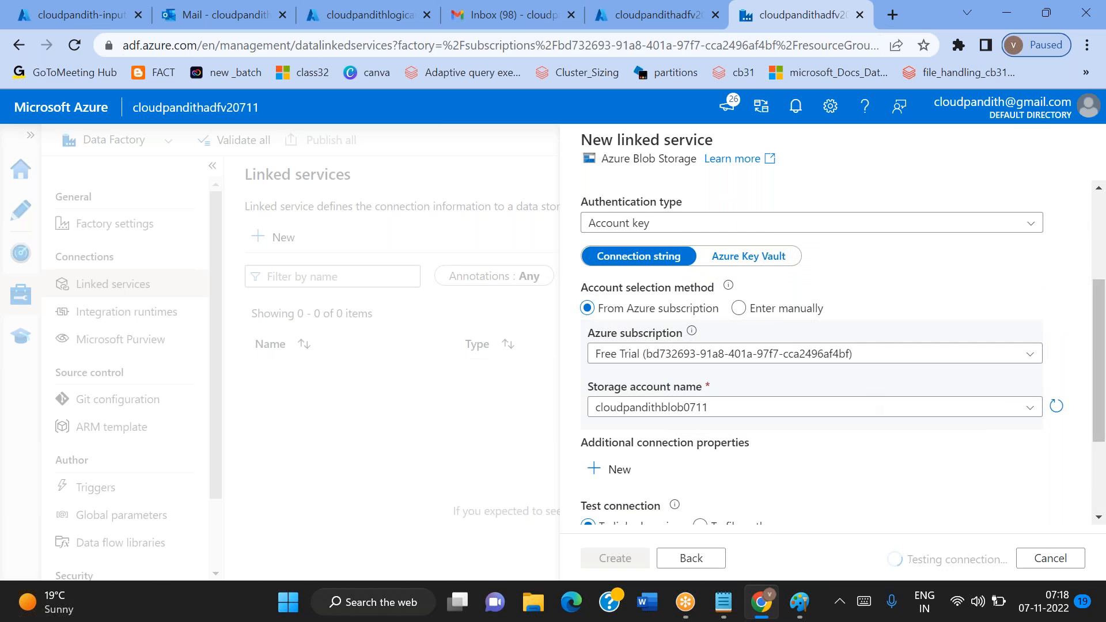
scroll(835, 414, "up", 3)
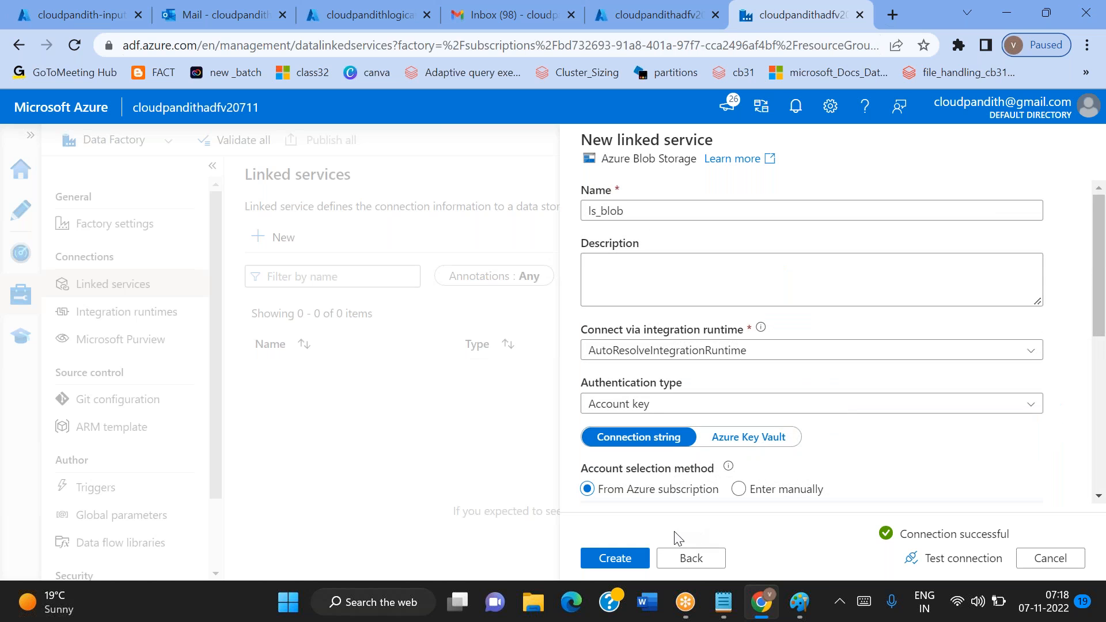
Create the ls_blob linked service
left_click(622, 559)
scroll(681, 461, "down", 3)
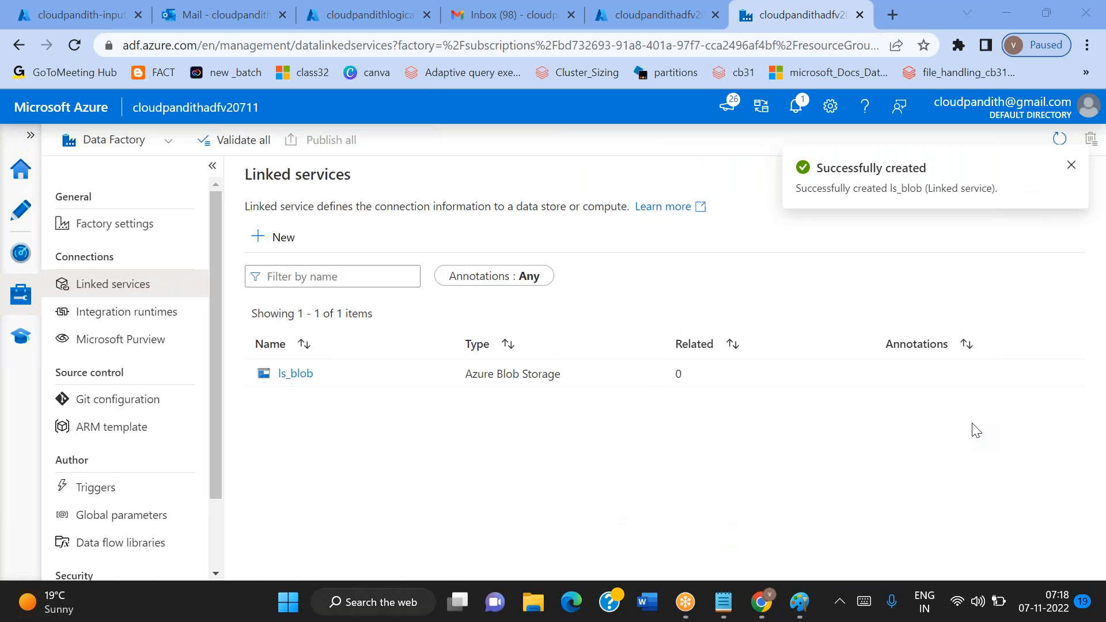
left_click(626, 429)
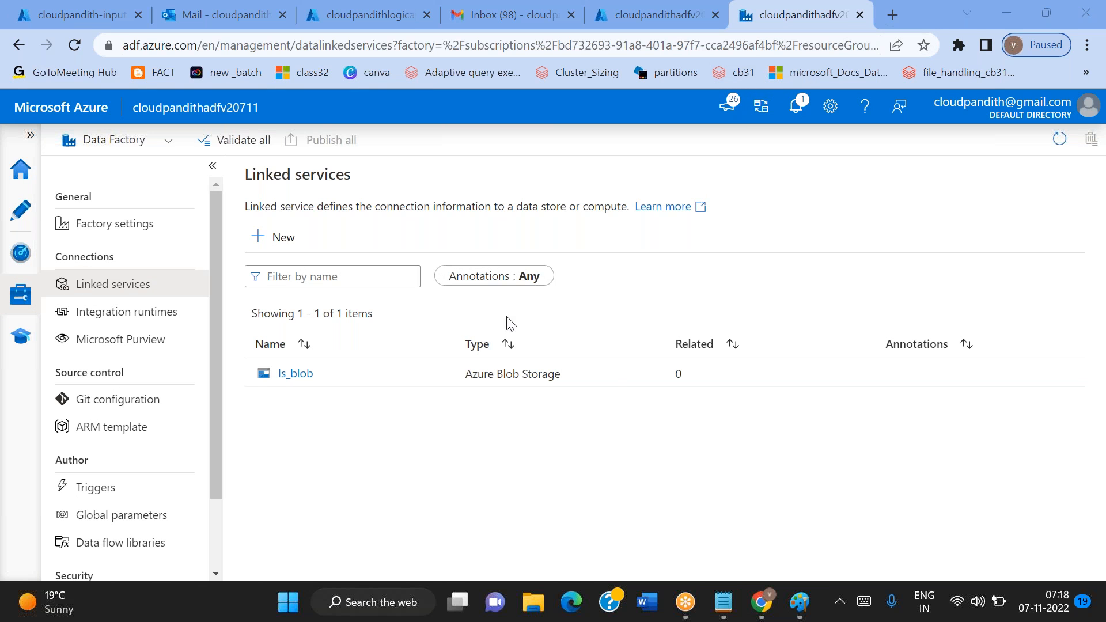
Review the input and output containers of storage account cloudpandithblob0711, and cancel the additional new linked service opened in the studio
left_click(282, 243)
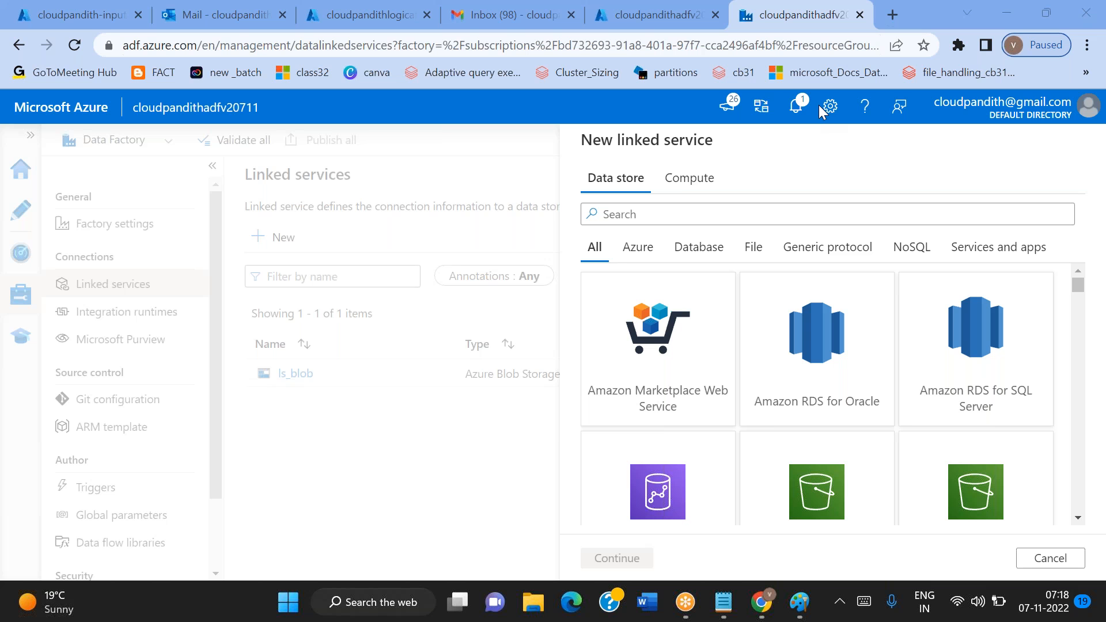
left_click(81, 14)
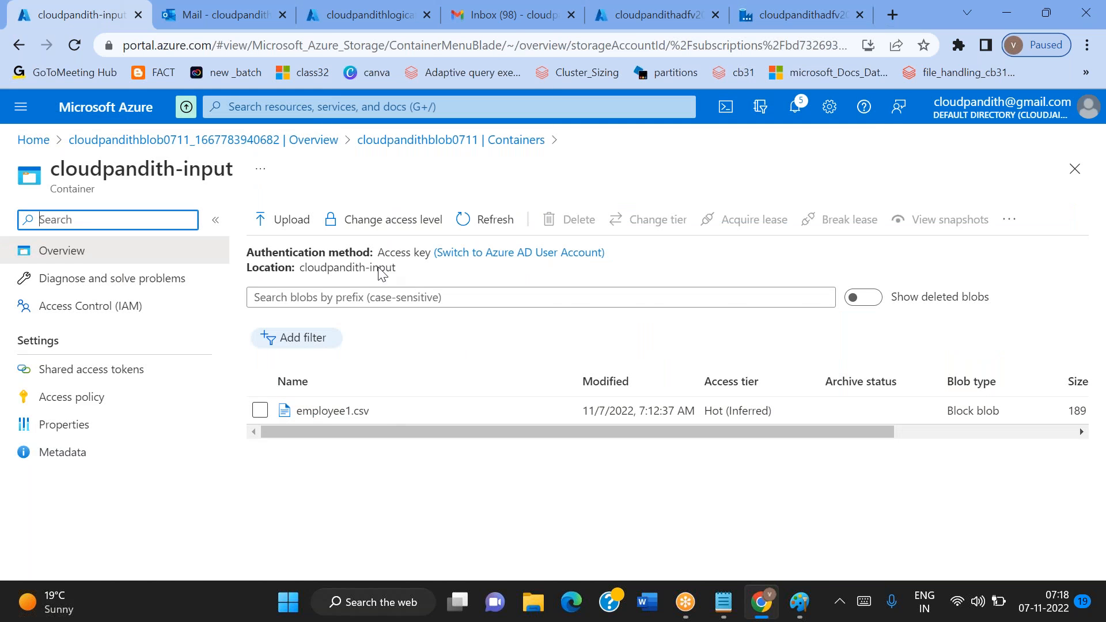
left_click(404, 140)
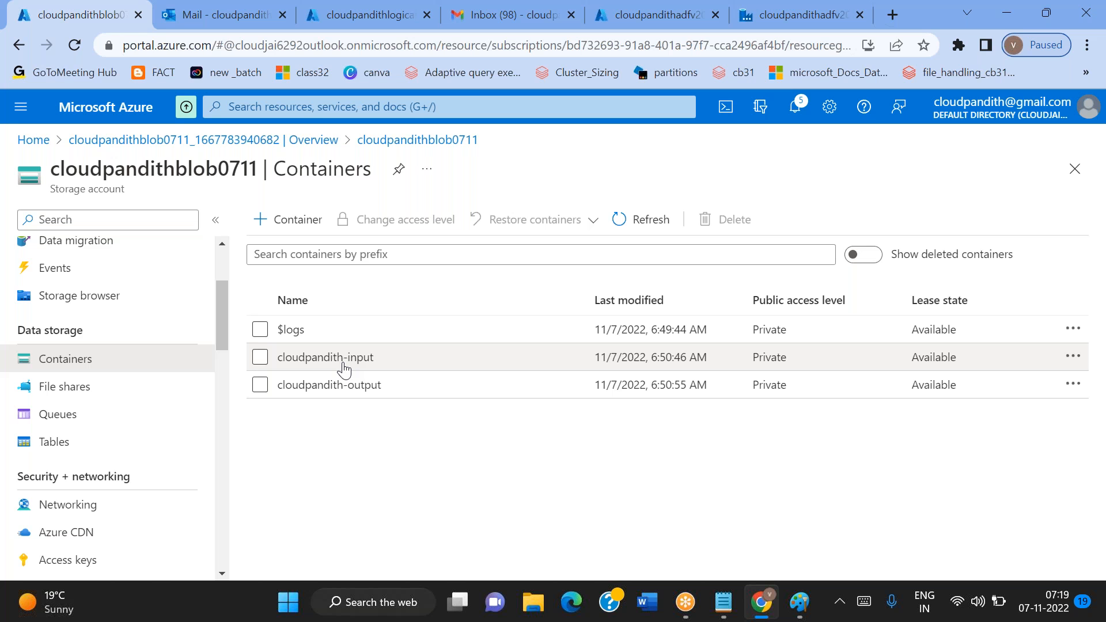
left_click(923, 253)
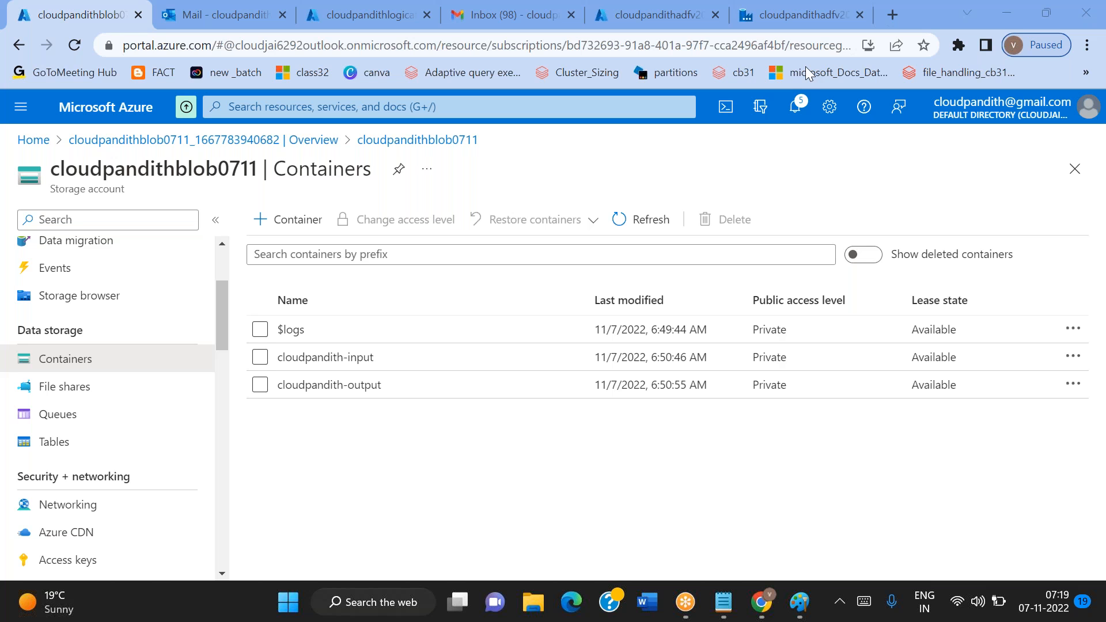
left_click(530, 452)
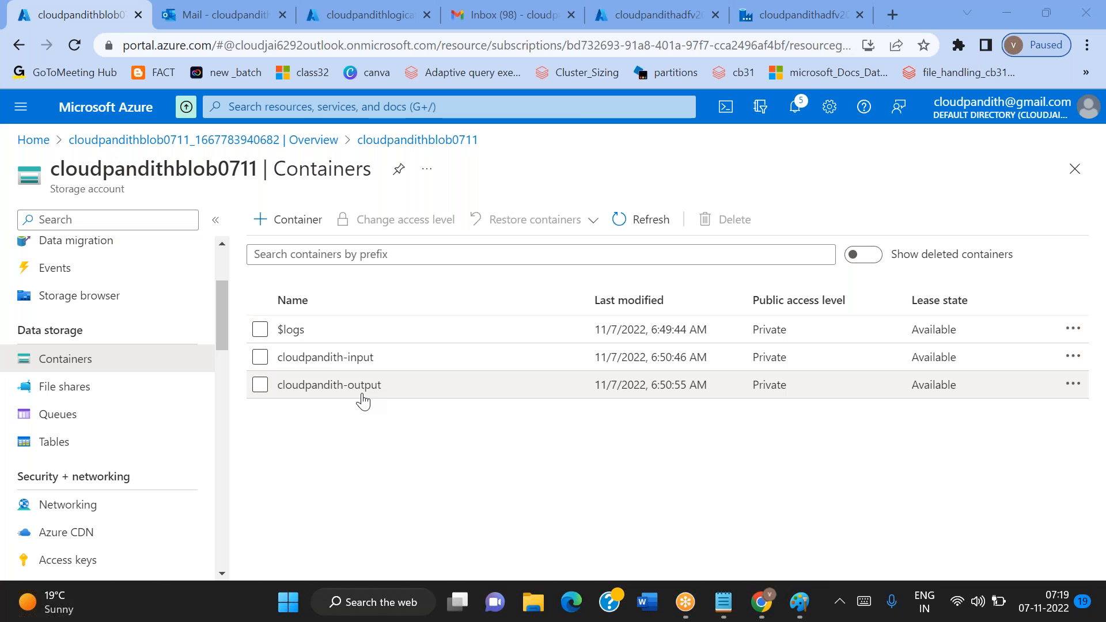
left_click(646, 26)
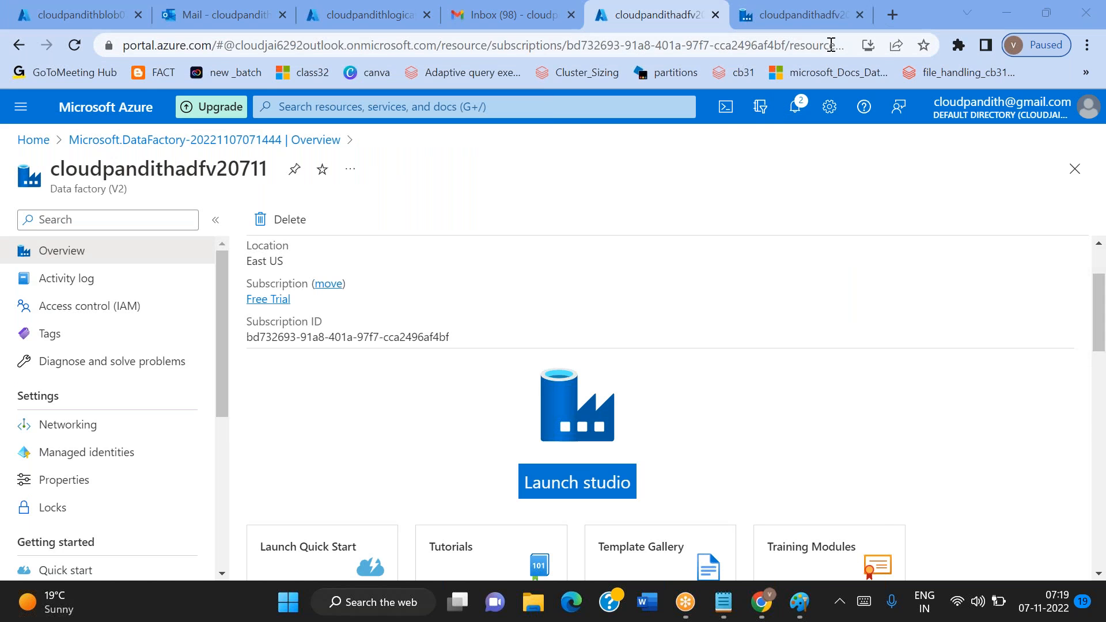
left_click(817, 16)
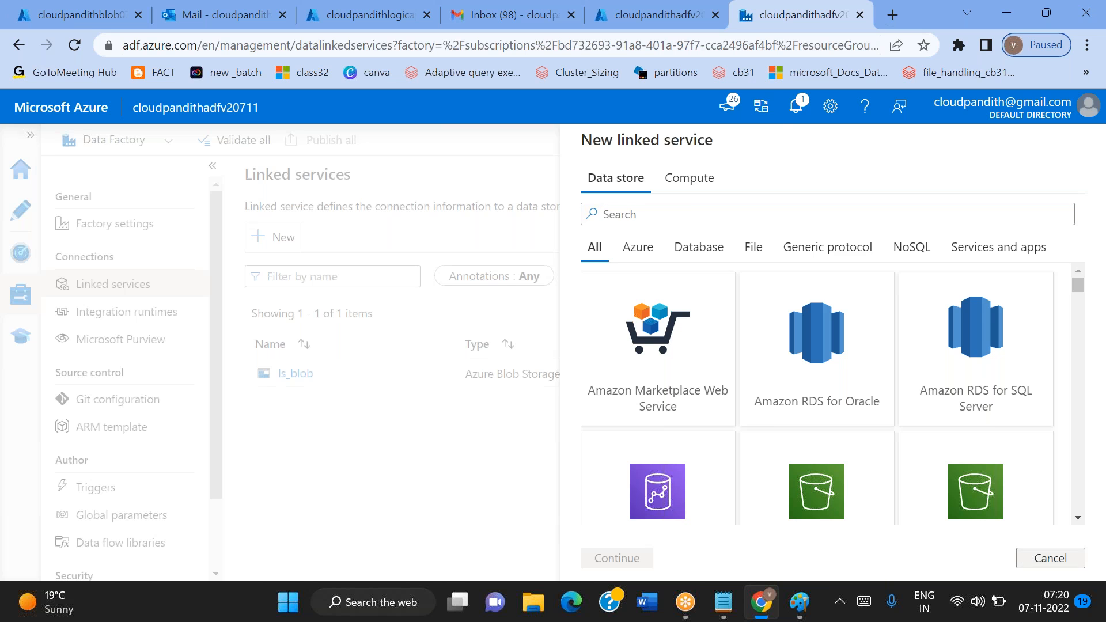
left_click(1030, 559)
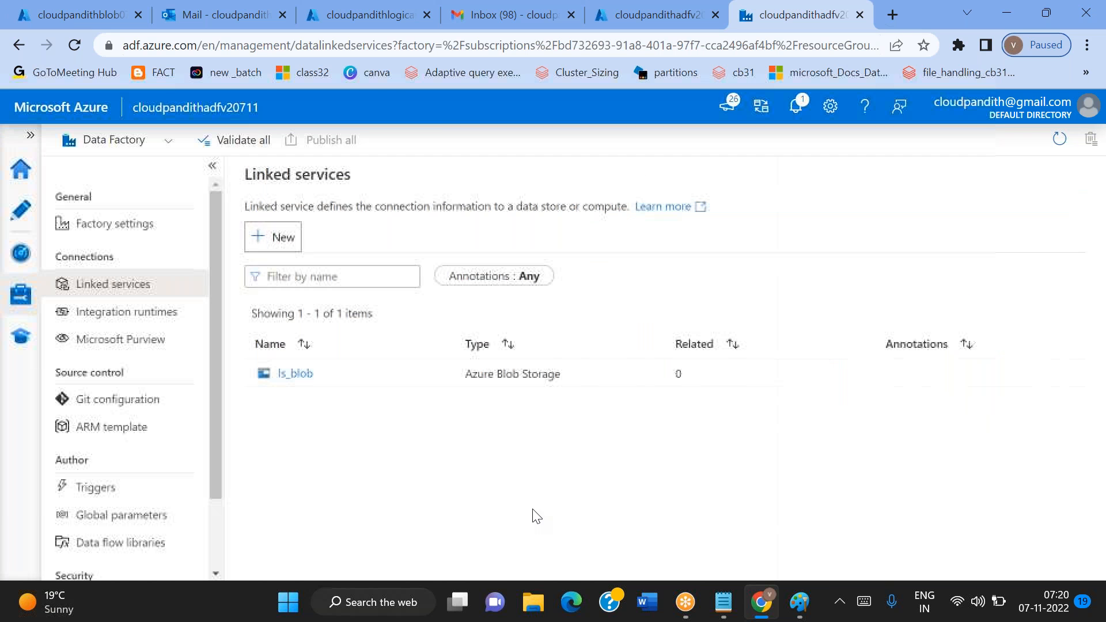
Check the cloudpandith-input and cloudpandith-output containers once more and return to the data factory studio
left_click(20, 217)
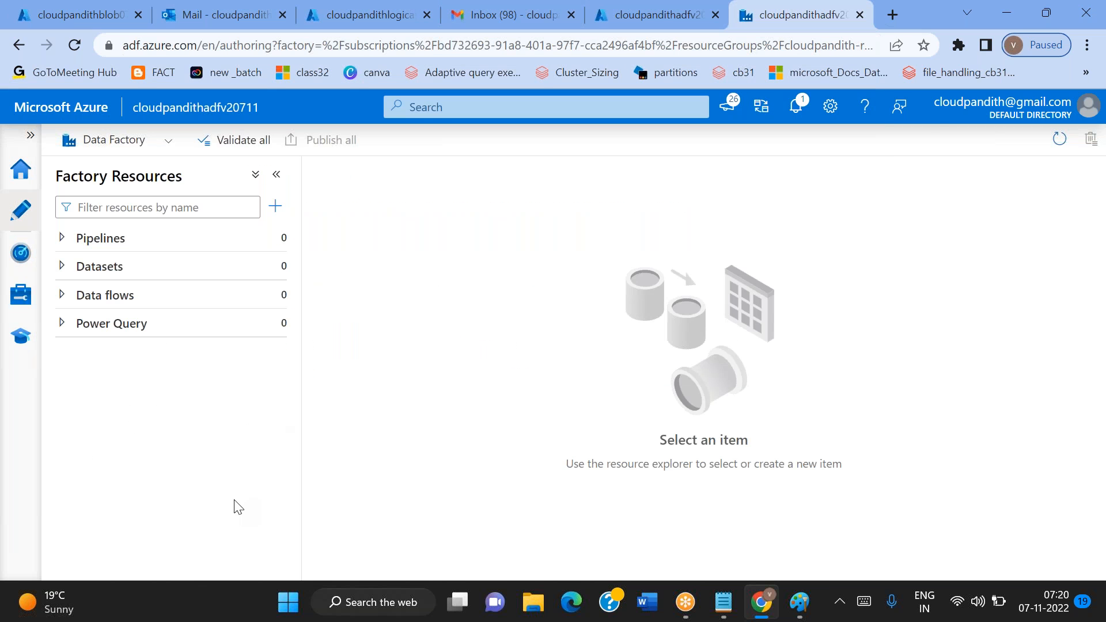
left_click(8, 302)
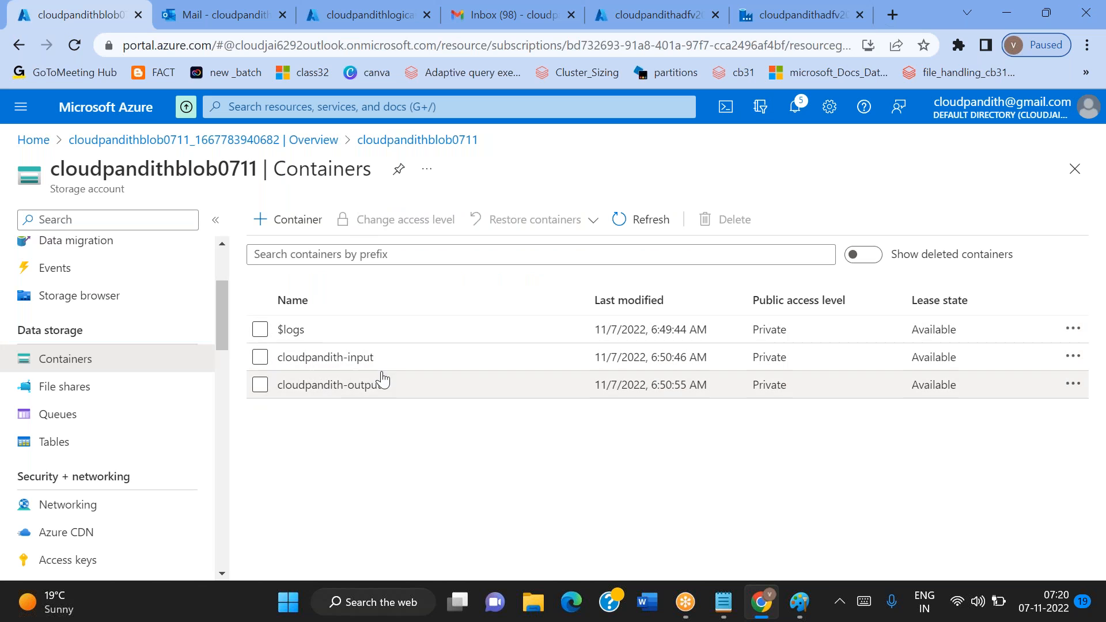
left_click(807, 15)
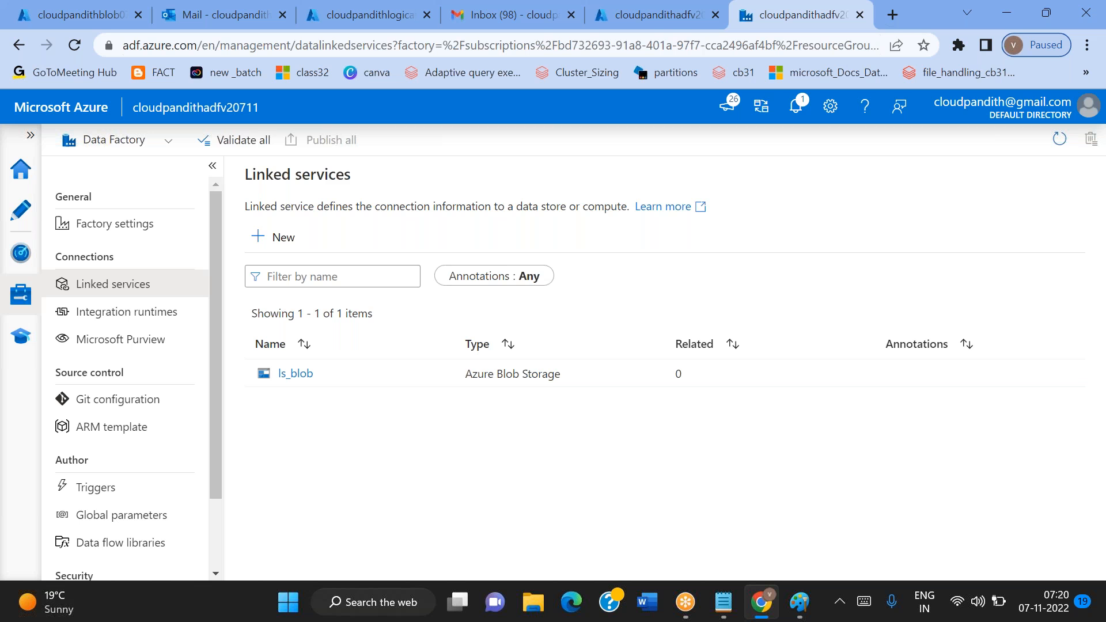
Create a new pipeline in the data factory and hide its properties
left_click(15, 225)
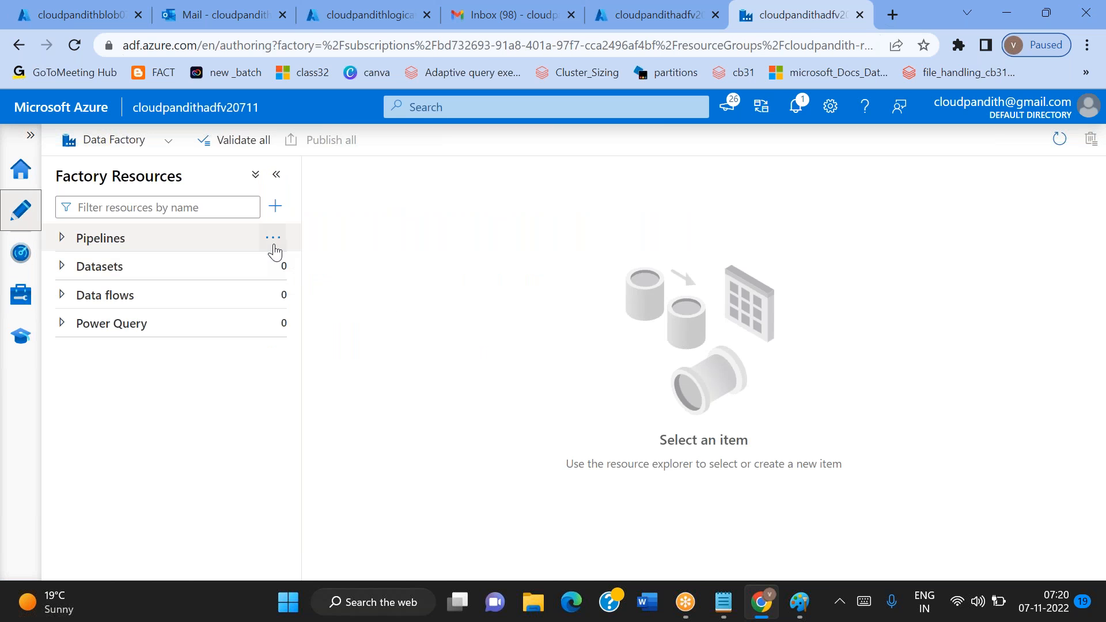
left_click(274, 238)
left_click(350, 267)
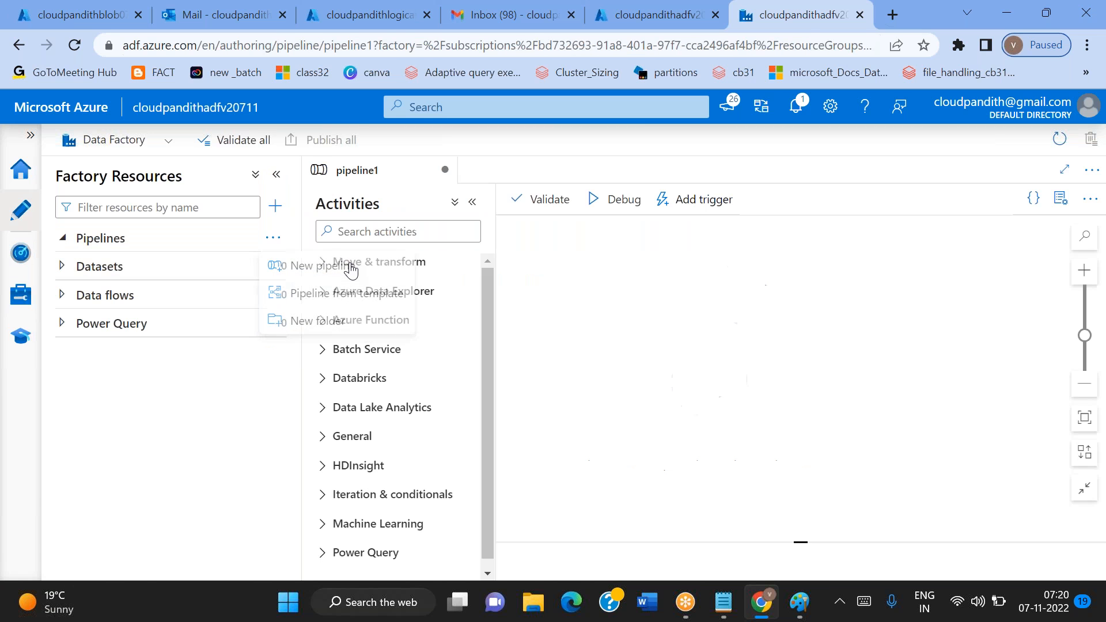
left_click(1062, 200)
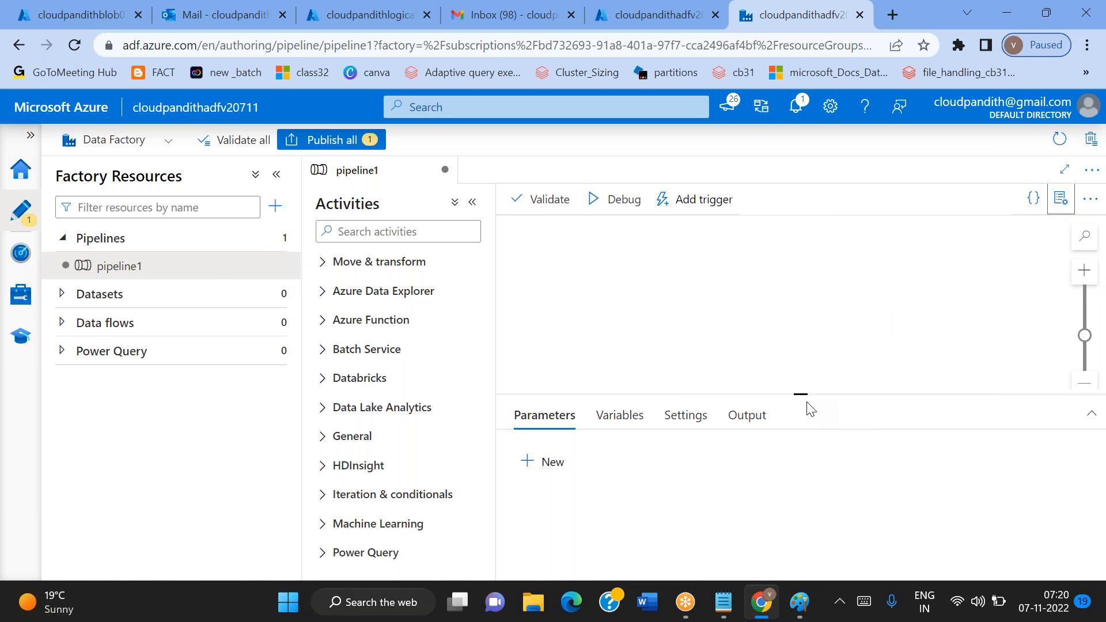
Add two String parameters to the pipeline and name the first one pl_param_foldername
left_click_drag(807, 405, 807, 346)
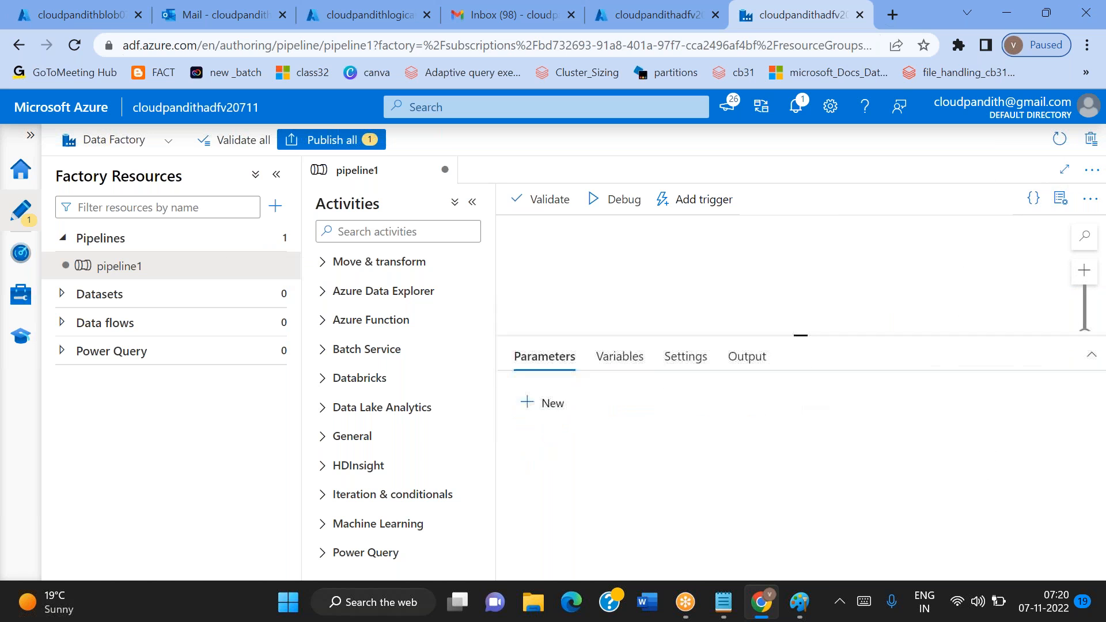
left_click(550, 412)
left_click(550, 412)
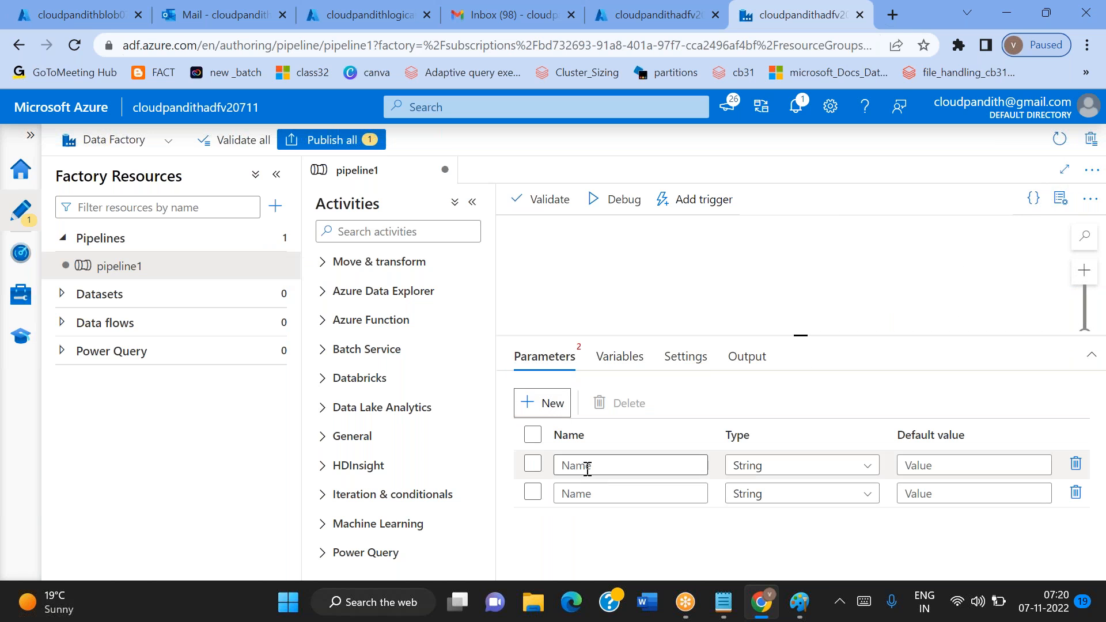
left_click(579, 465)
type("pl_param_fold")
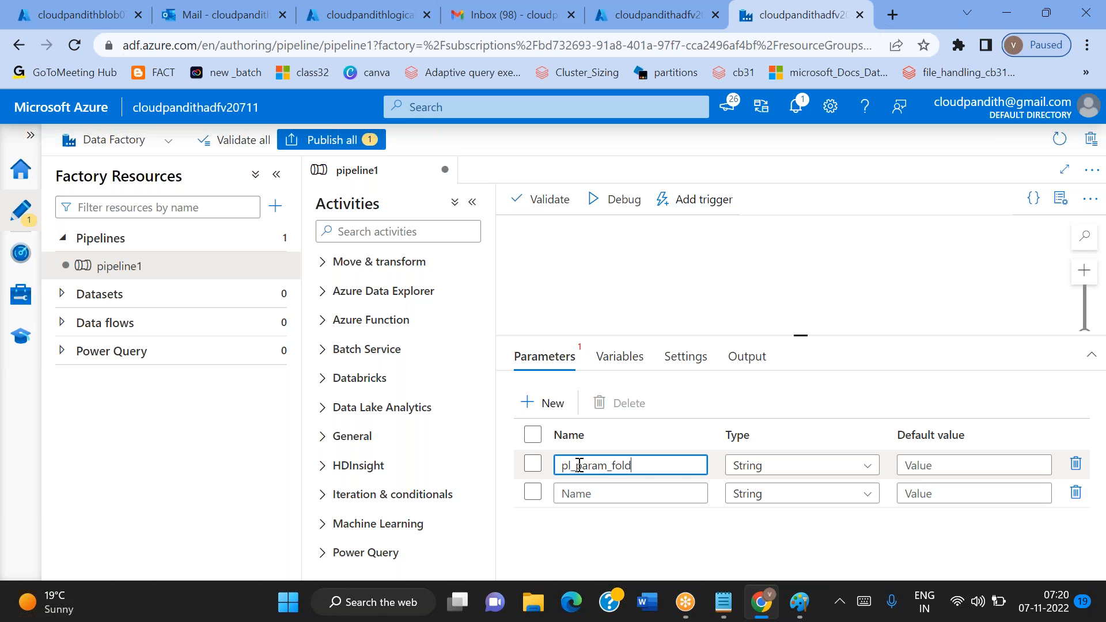
Name the second pipeline parameter pl_param_filename, reusing the first parameter's name as its base
double_click(579, 466)
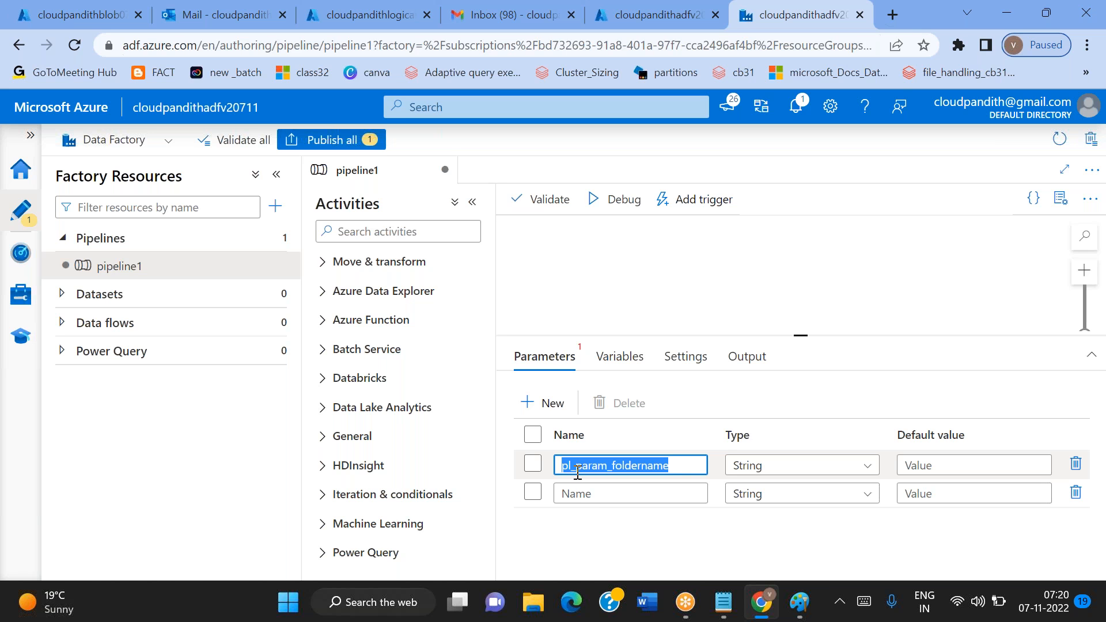
key("ctrl+c")
left_click(569, 493)
key("ctrl+v")
key("BackSpace")
key("BackSpace")
key("BackSpace")
key("BackSpace")
key("BackSpace")
key("BackSpace")
key("BackSpace")
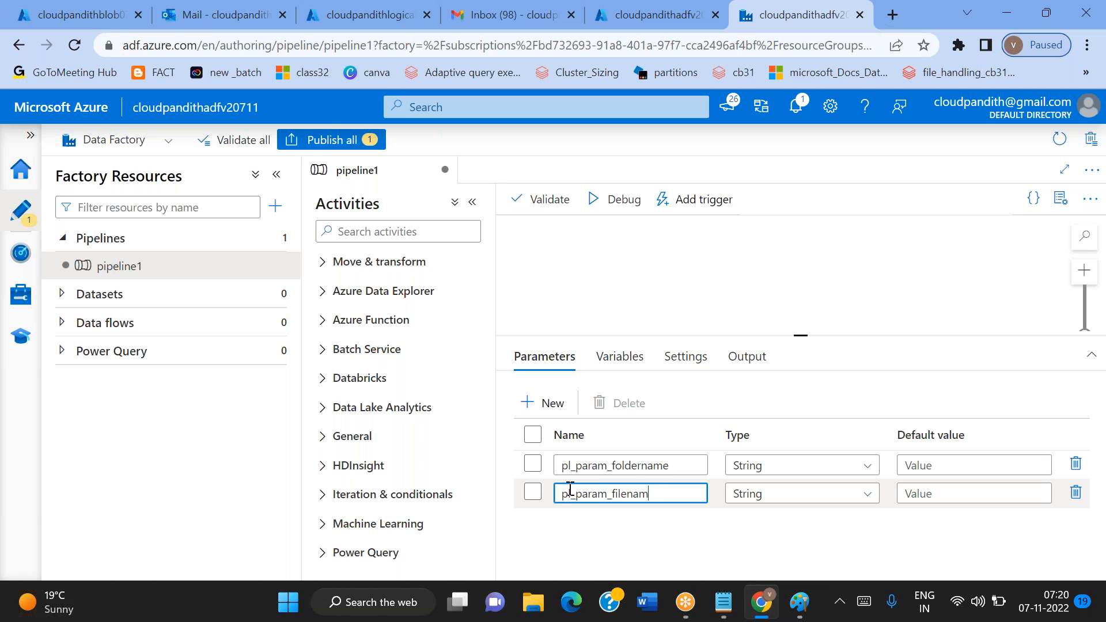
type("ilename")
Add a Copy data activity to the pipeline1 canvas
left_click_drag(799, 334, 799, 381)
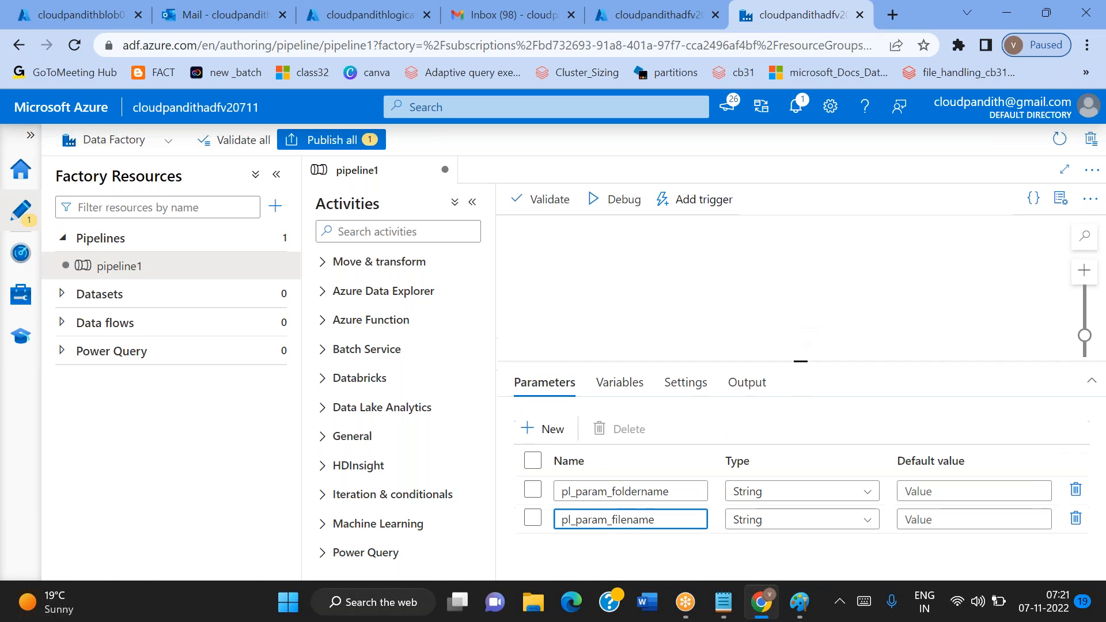
left_click(375, 231)
type("cop")
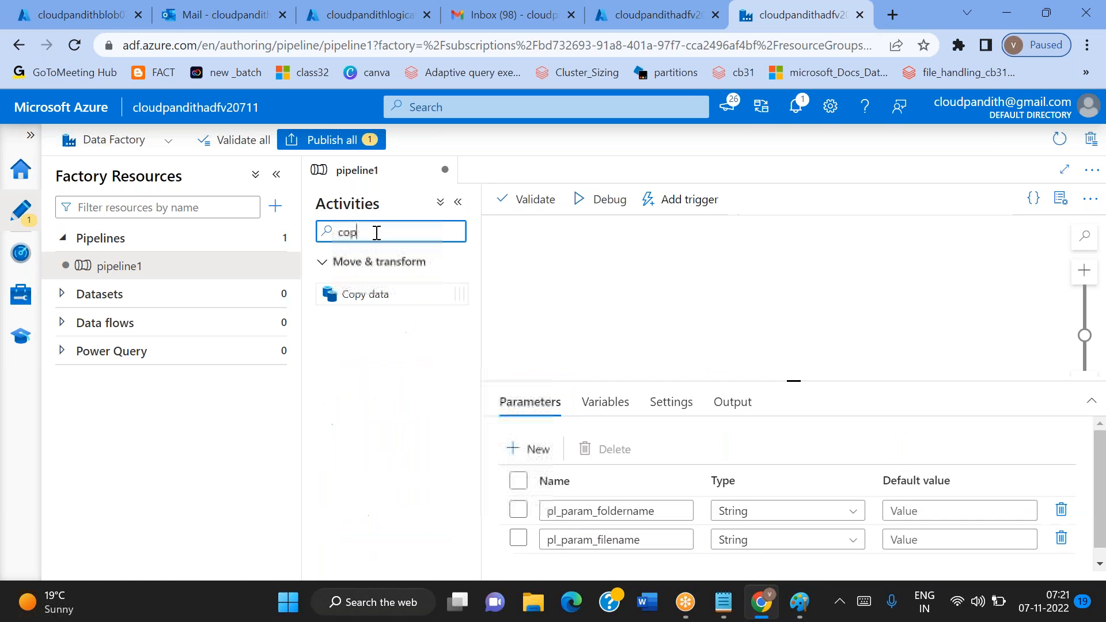
left_click_drag(365, 294, 719, 302)
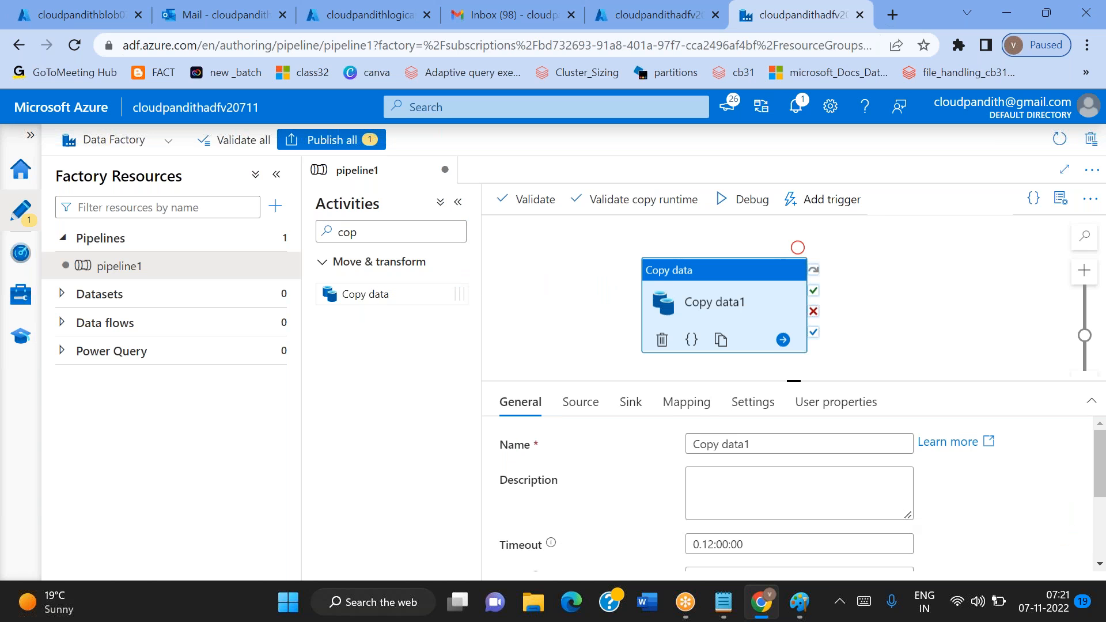
Start a new source dataset for the copy activity using Azure Blob Storage and the DelimitedText format
left_click(581, 403)
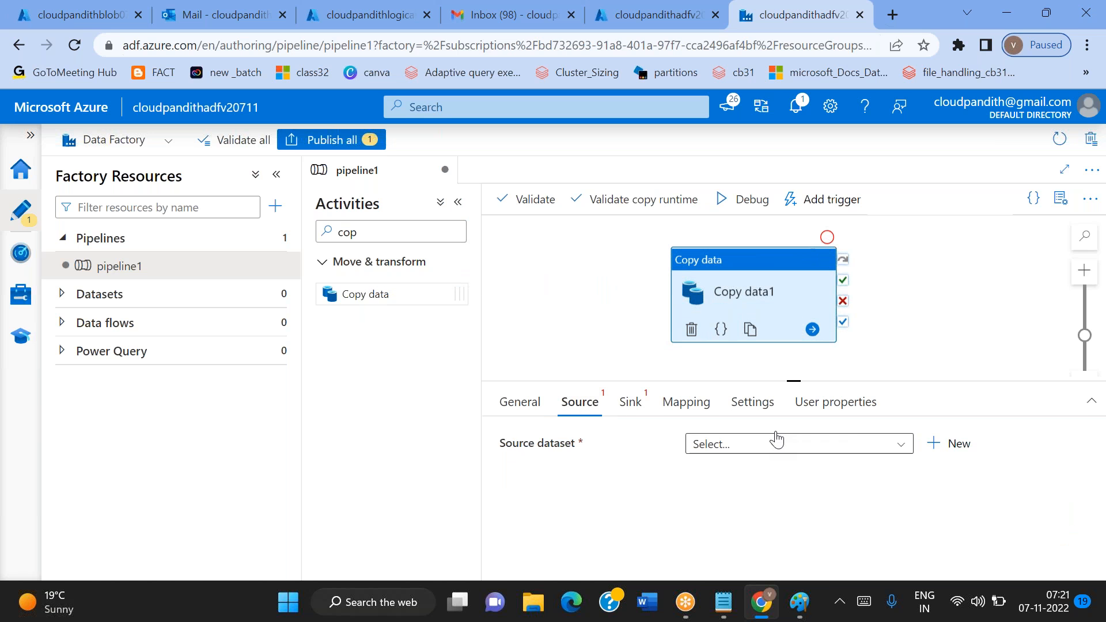
left_click(947, 445)
type("blob")
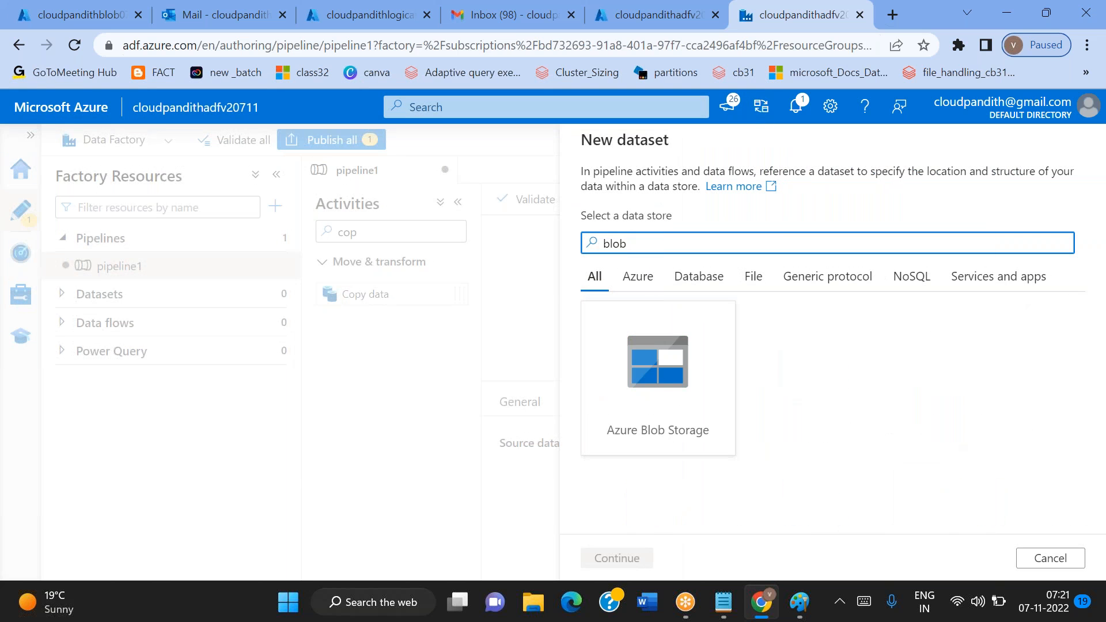
double_click(659, 378)
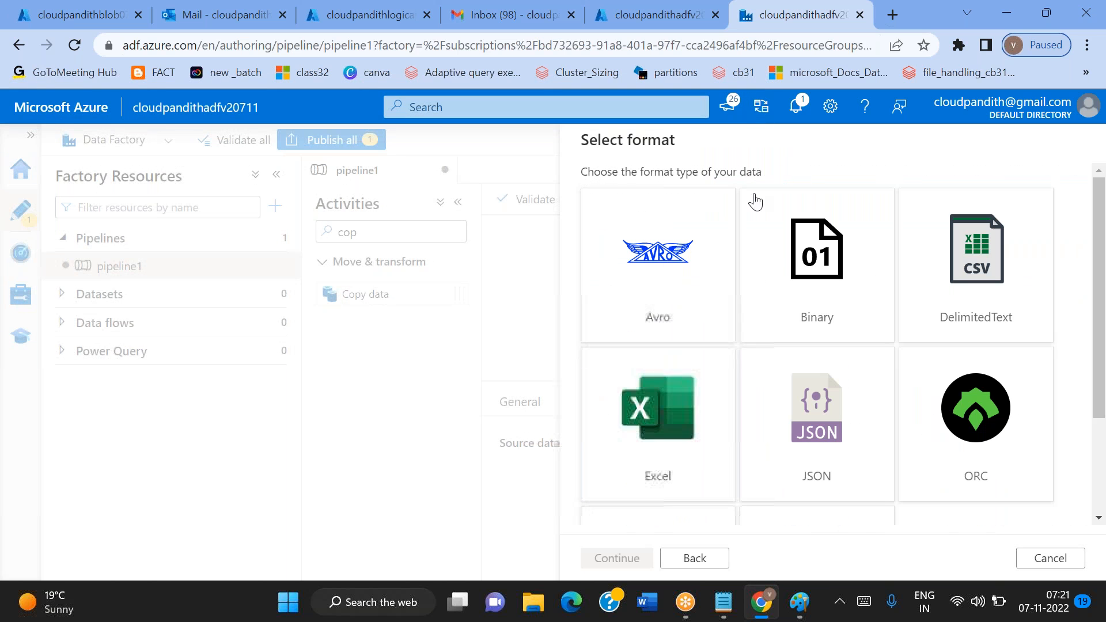
left_click(1003, 242)
left_click(1003, 242)
Name the source dataset ds_blob_source, link it to ls_blob, treat the first row as header, and create it
double_click(672, 195)
type("ds_bl")
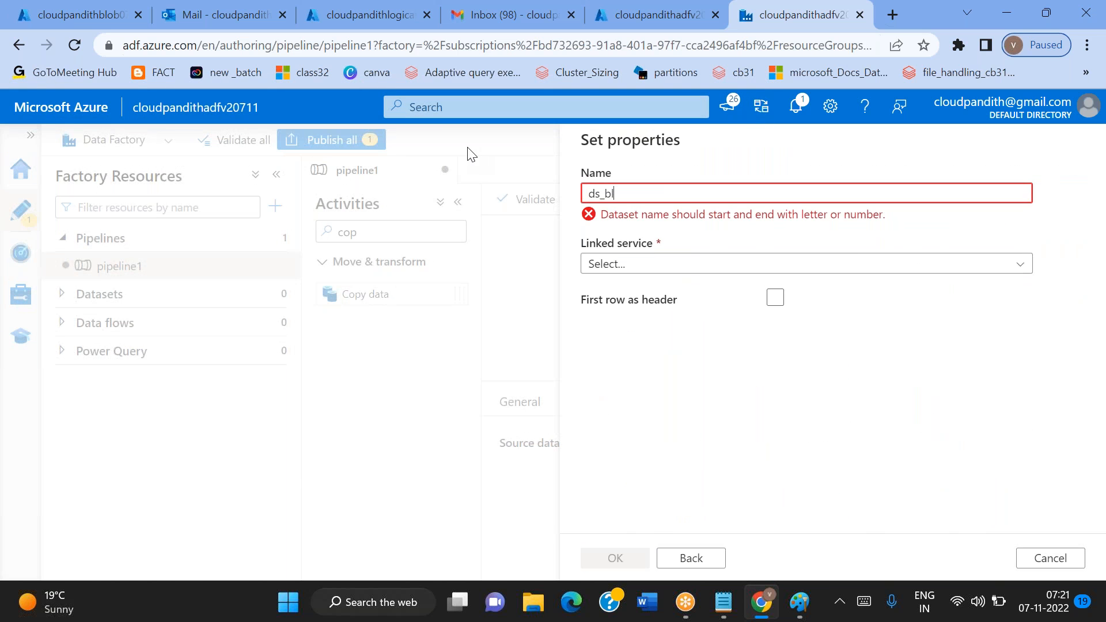
type("ob_source")
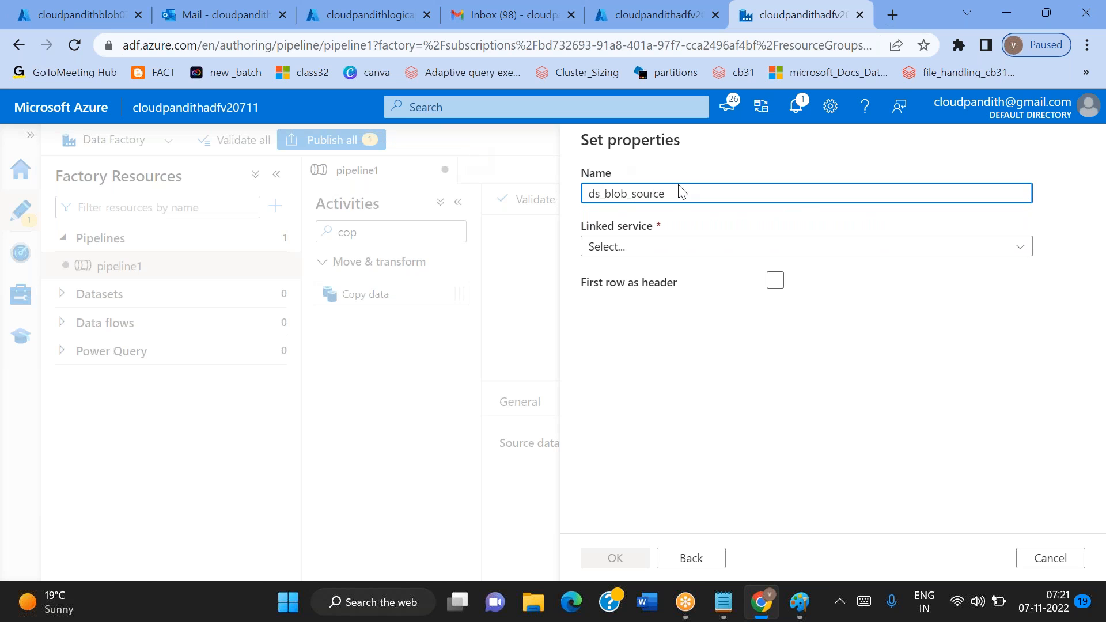
left_click(632, 248)
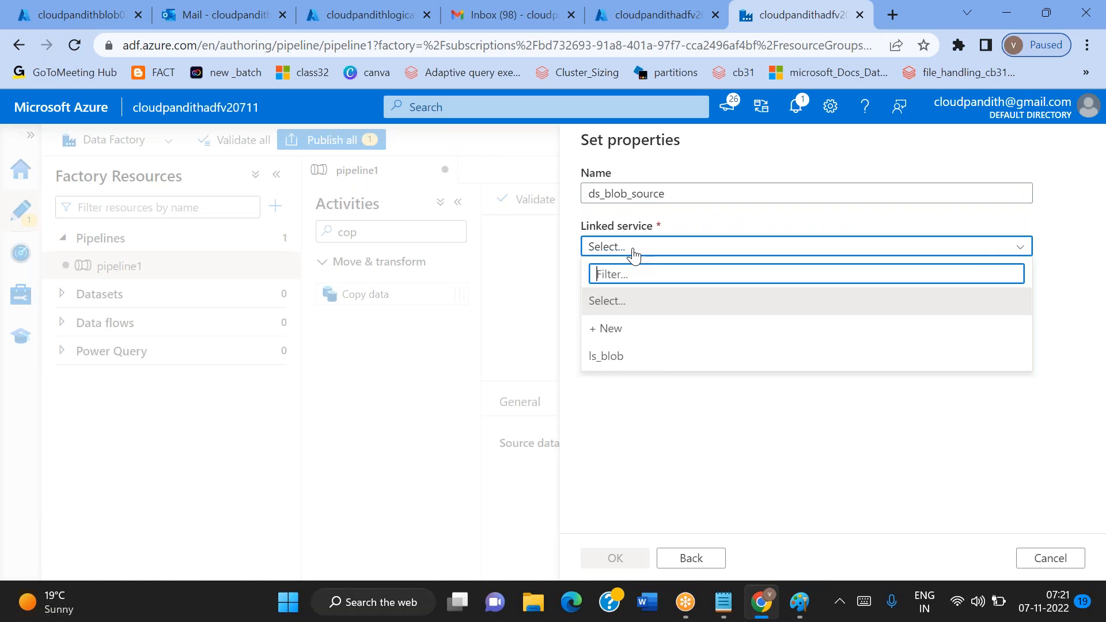
left_click(627, 356)
left_click(775, 331)
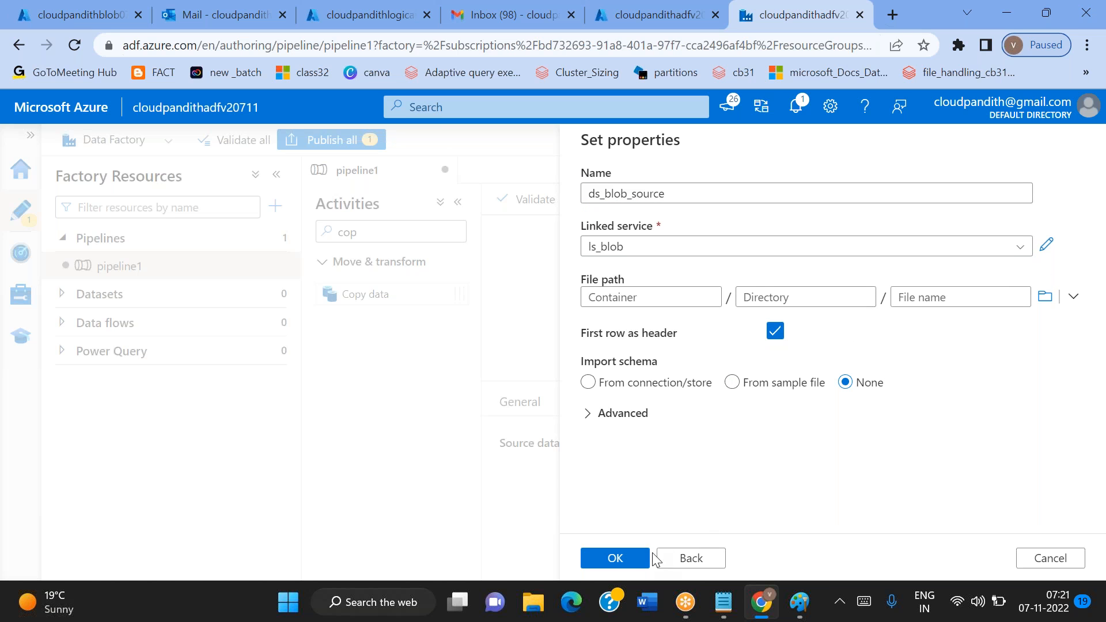
left_click(627, 560)
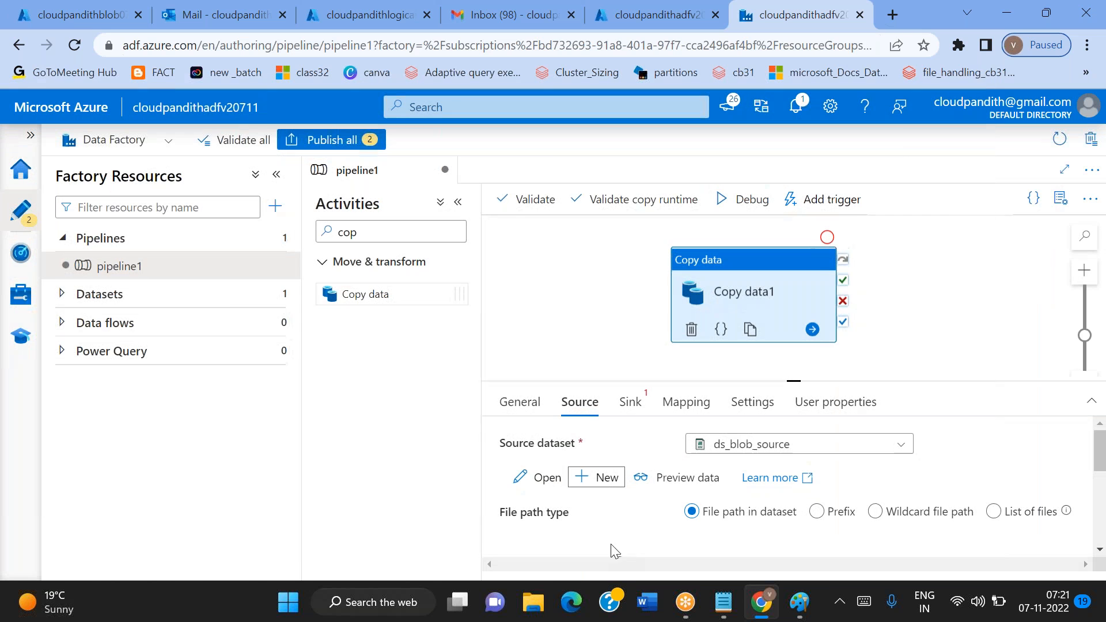
Open the ds_blob_source dataset and add two String parameters to it
left_click(68, 300)
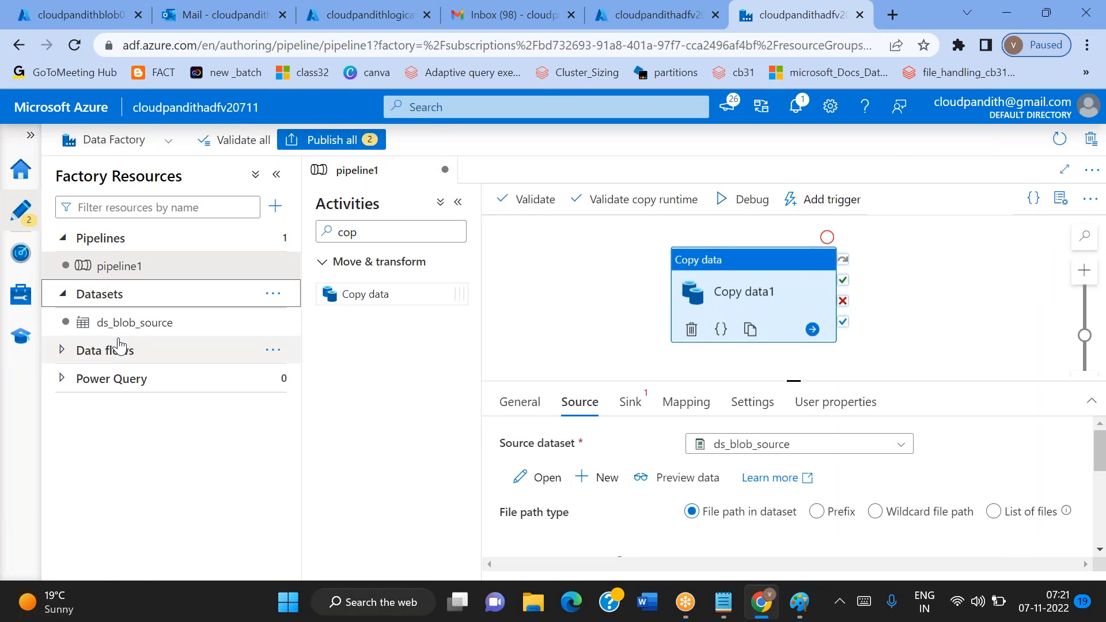
left_click(113, 333)
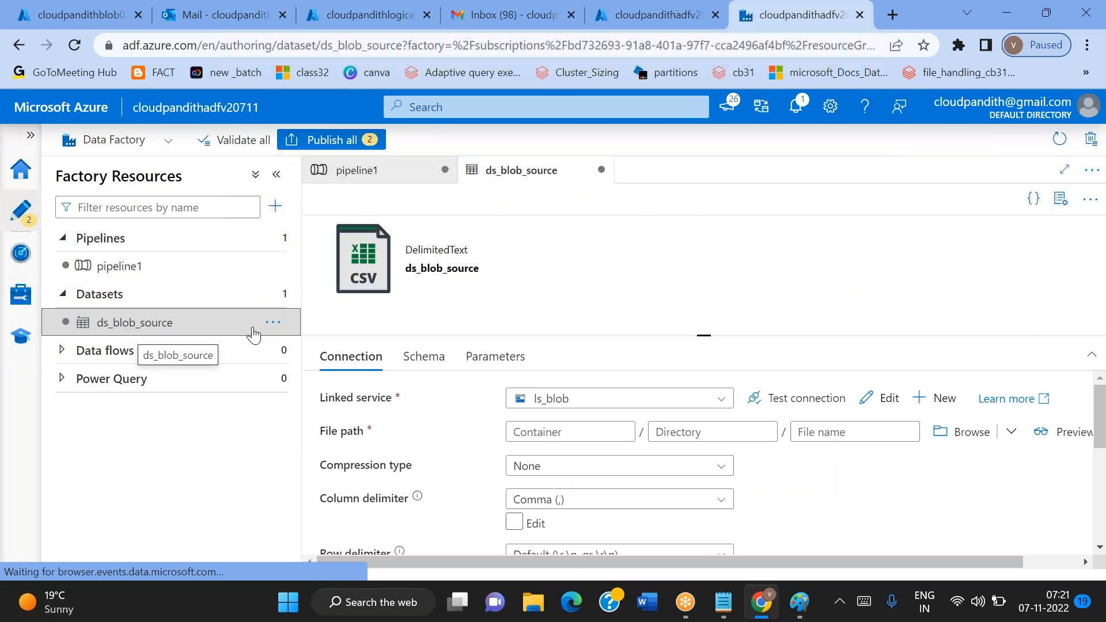
left_click(497, 358)
left_click(343, 403)
left_click(342, 404)
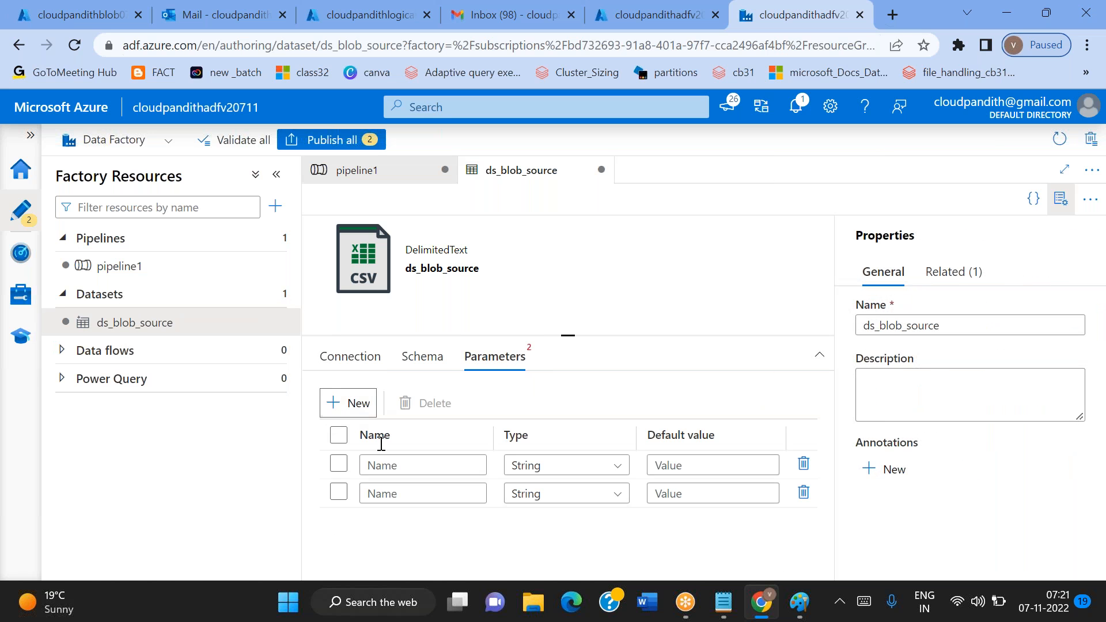
Name the two ds_blob_source parameters ds_param_foldername and ds_param_filename
left_click(392, 466)
type("ds_param_")
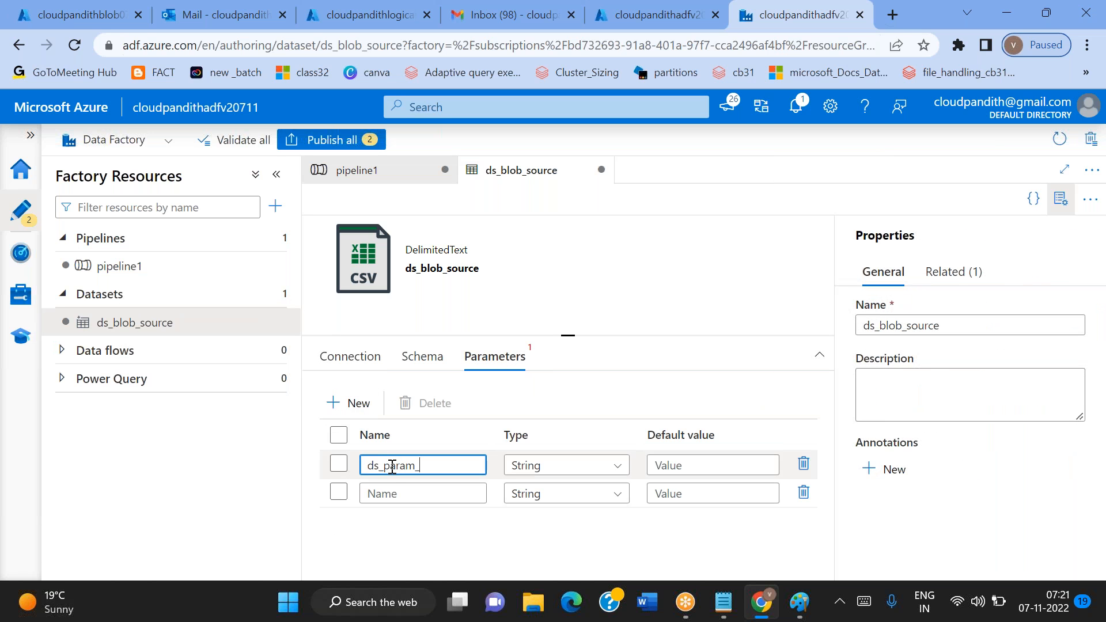
type("foldername")
key("ctrl+a")
left_click(393, 493)
key("ctrl+v")
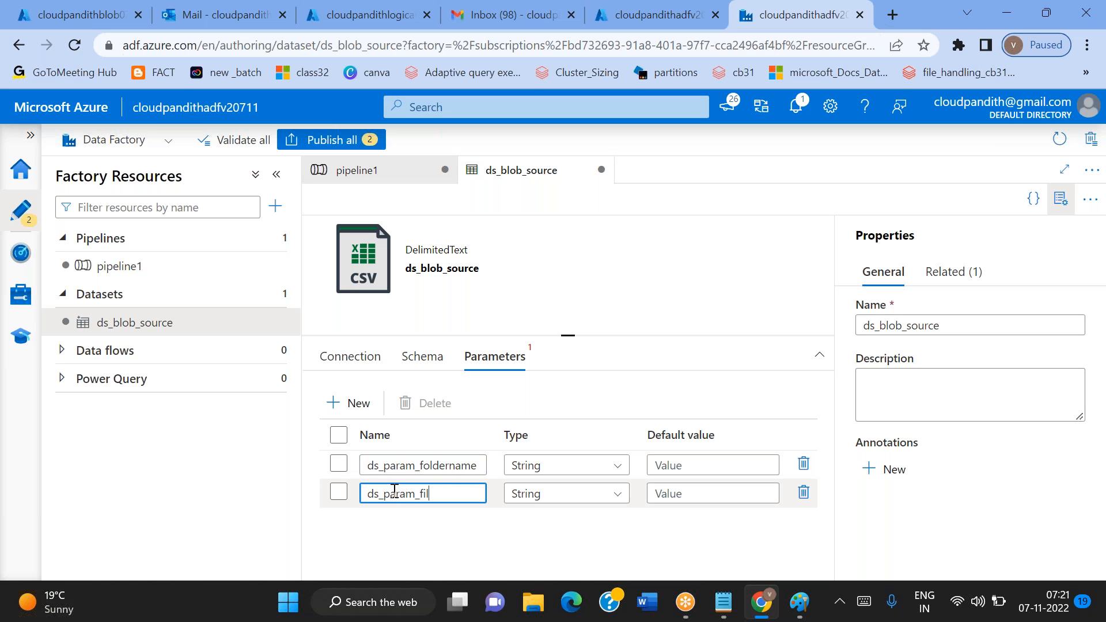
left_click(352, 357)
left_click(559, 458)
left_click(559, 483)
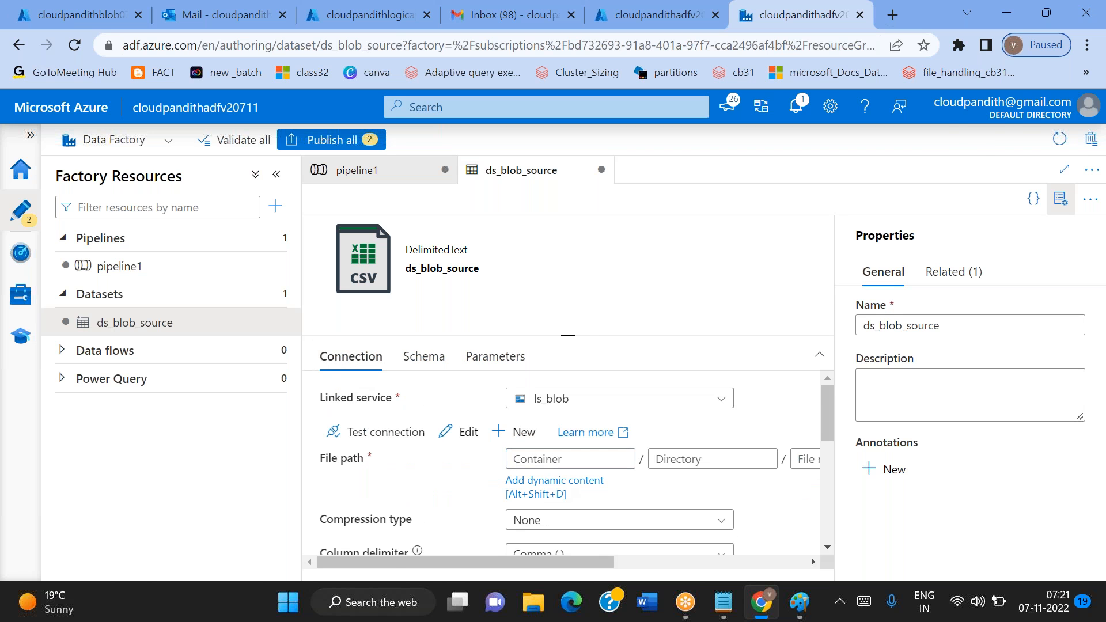
left_click(663, 502)
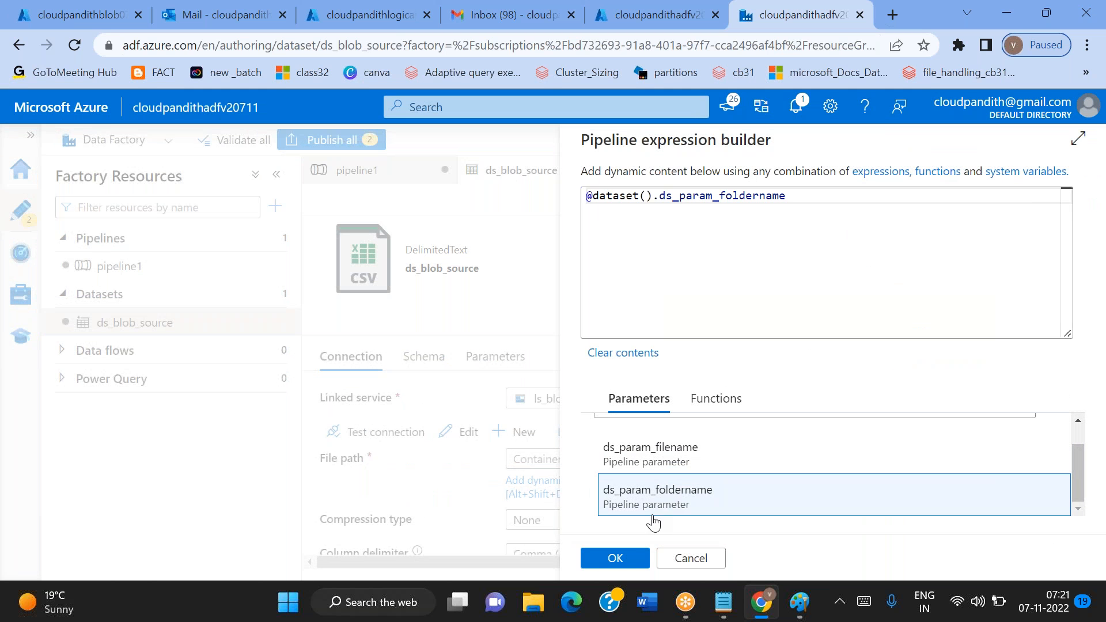
left_click(614, 558)
Set the file name in the dataset's file path to the ds_param_filename parameter as dynamic content
scroll(780, 459, "right", 5)
left_click(672, 459)
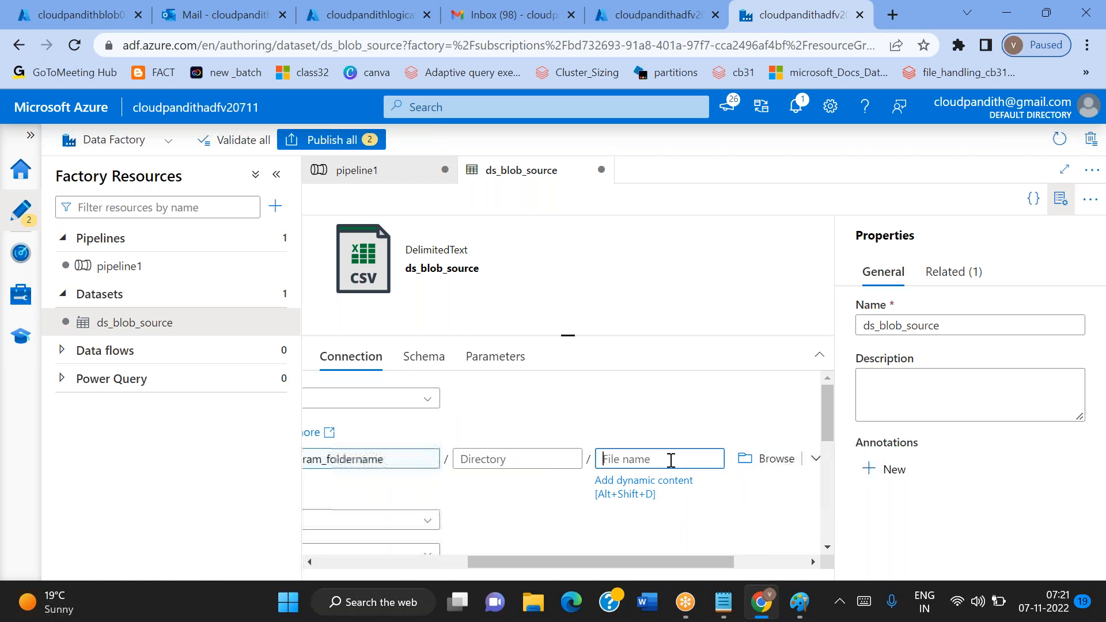
left_click(631, 483)
left_click(730, 488)
left_click(615, 558)
scroll(493, 504, "left", 5)
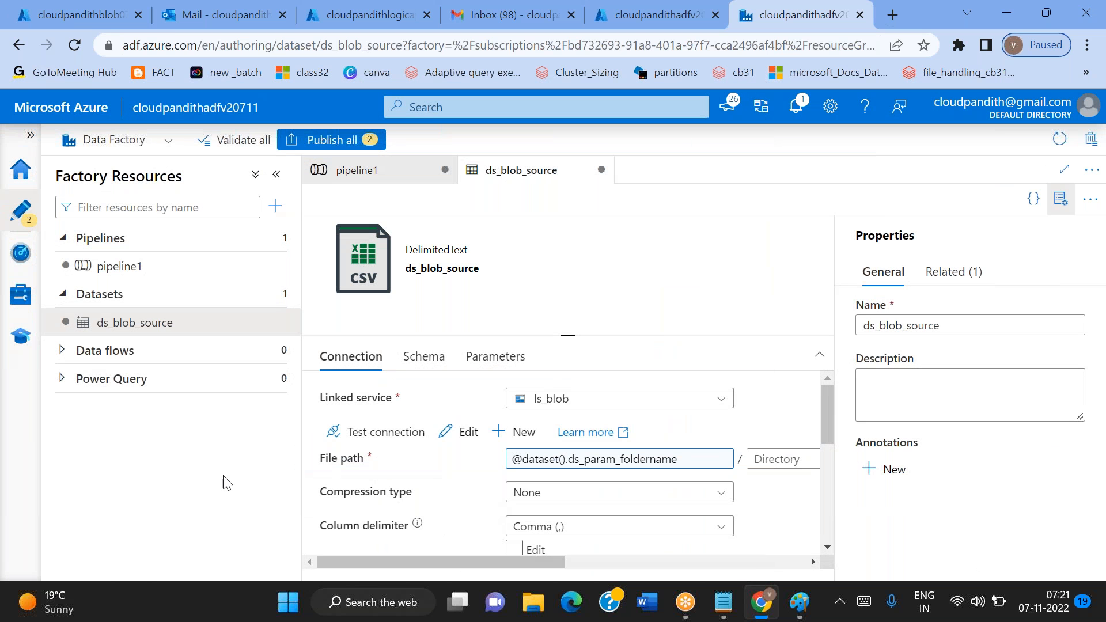
left_click(161, 271)
left_click_drag(794, 381, 794, 280)
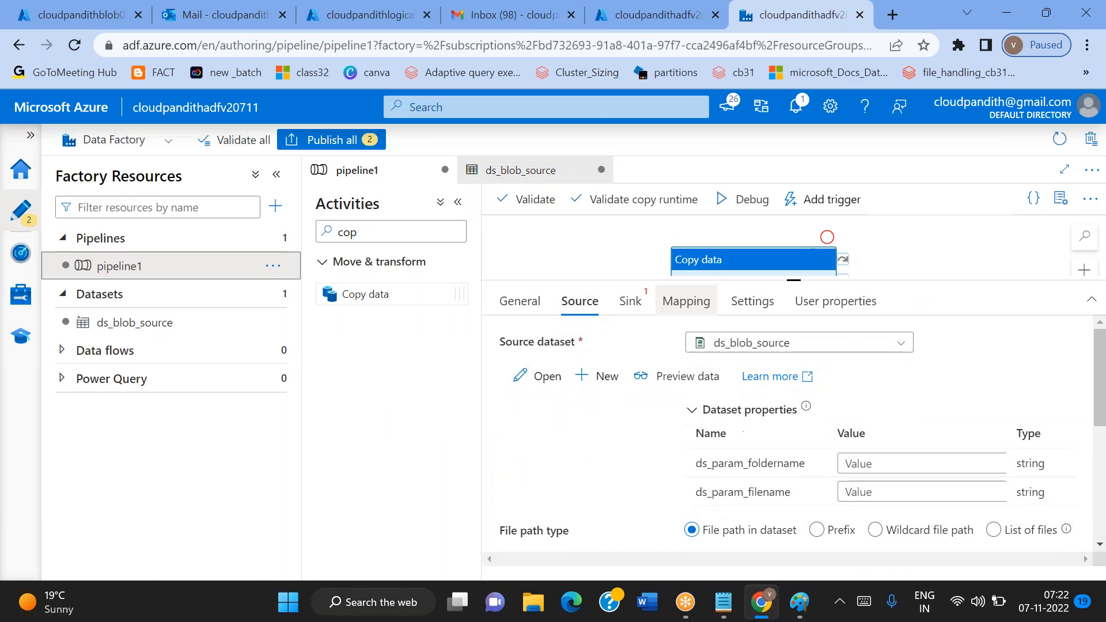
left_click(868, 465)
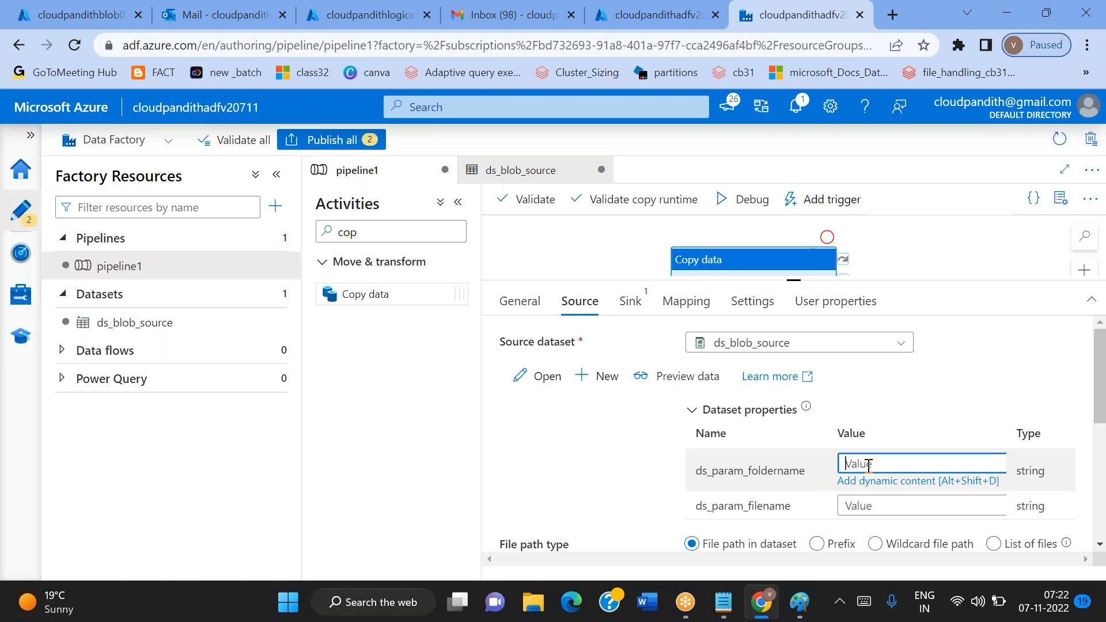
left_click(882, 488)
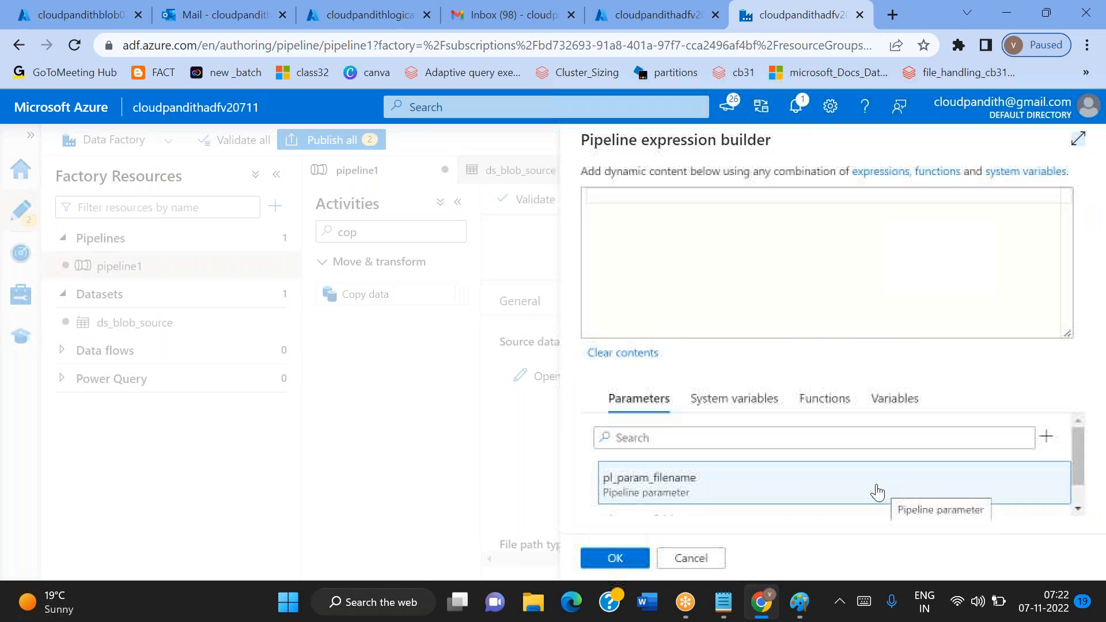
scroll(710, 480, "down", 1)
left_click(667, 491)
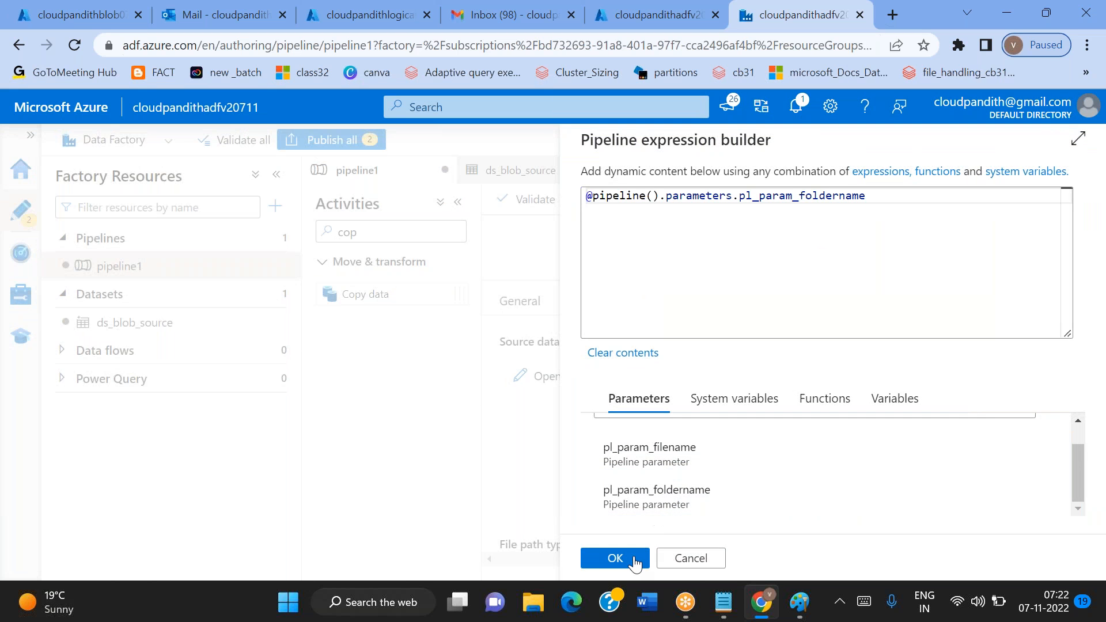
left_click(615, 558)
left_click(869, 492)
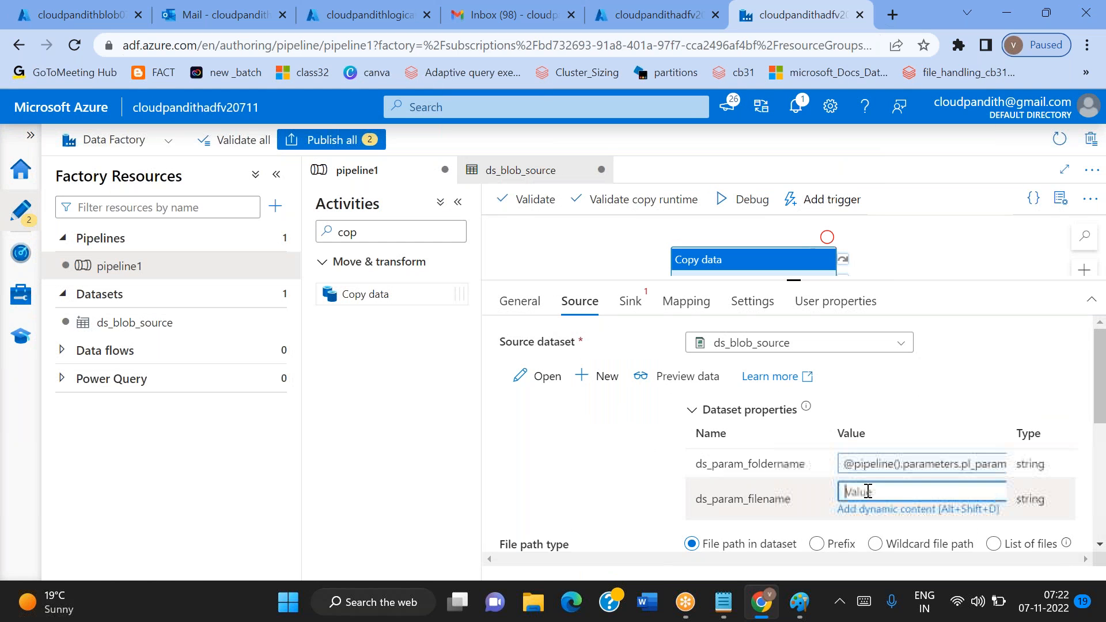
left_click(878, 510)
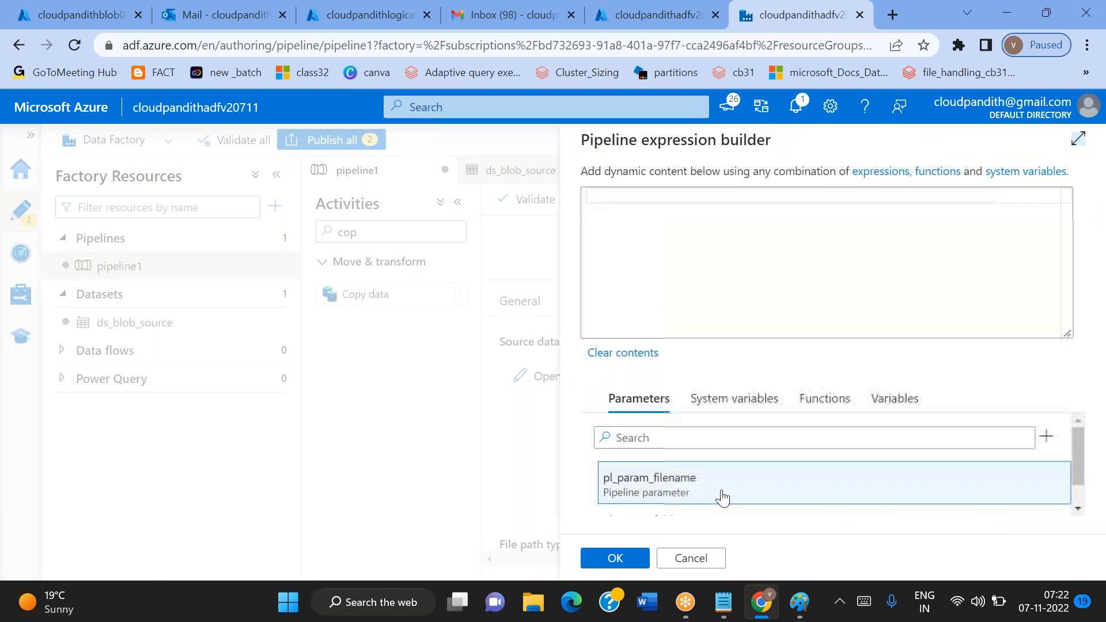
left_click(673, 464)
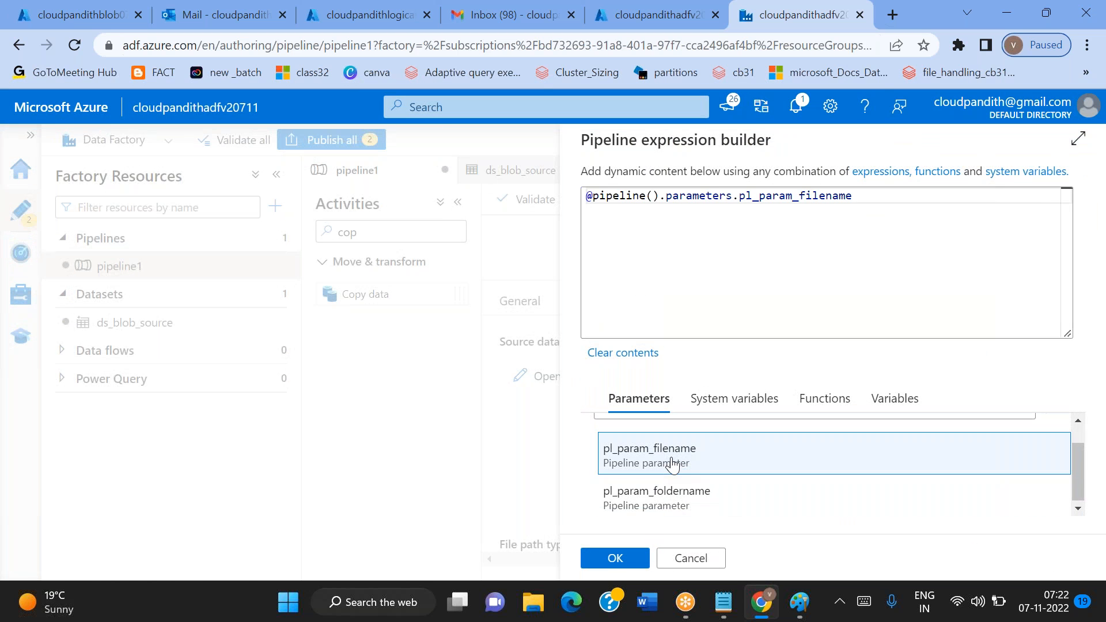
left_click(614, 559)
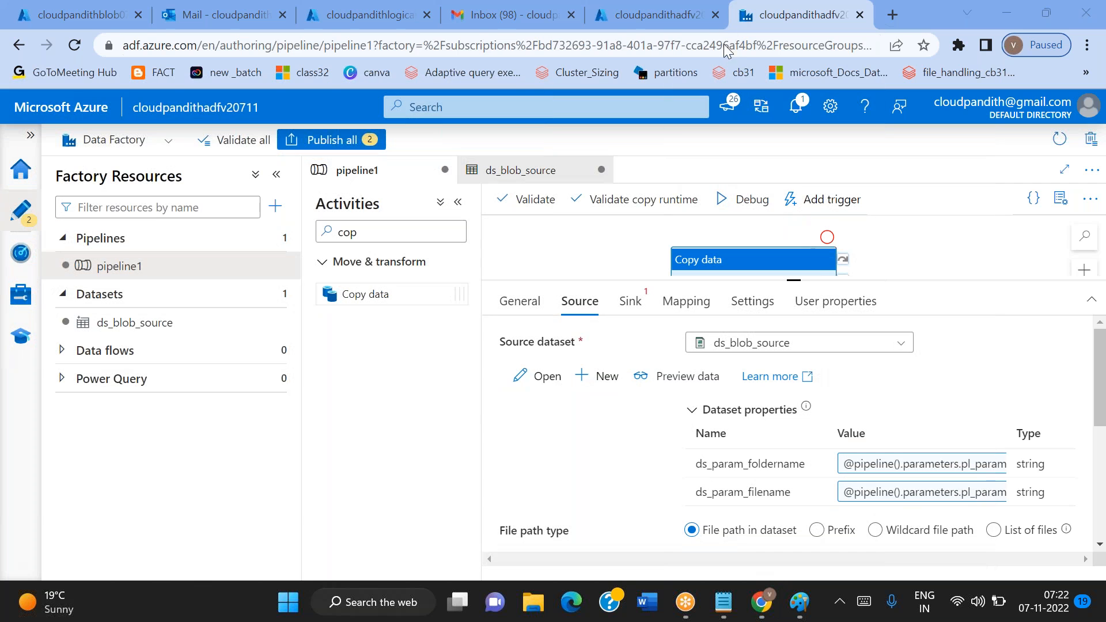
mouse_move(214, 164)
left_mouse_down()
mouse_move(356, 98)
mouse_move(311, 179)
left_mouse_up()
mouse_move(306, 219)
left_mouse_down()
mouse_move(344, 317)
mouse_move(356, 267)
left_mouse_up()
mouse_move(317, 371)
left_mouse_down()
mouse_move(388, 440)
mouse_move(347, 399)
left_mouse_up()
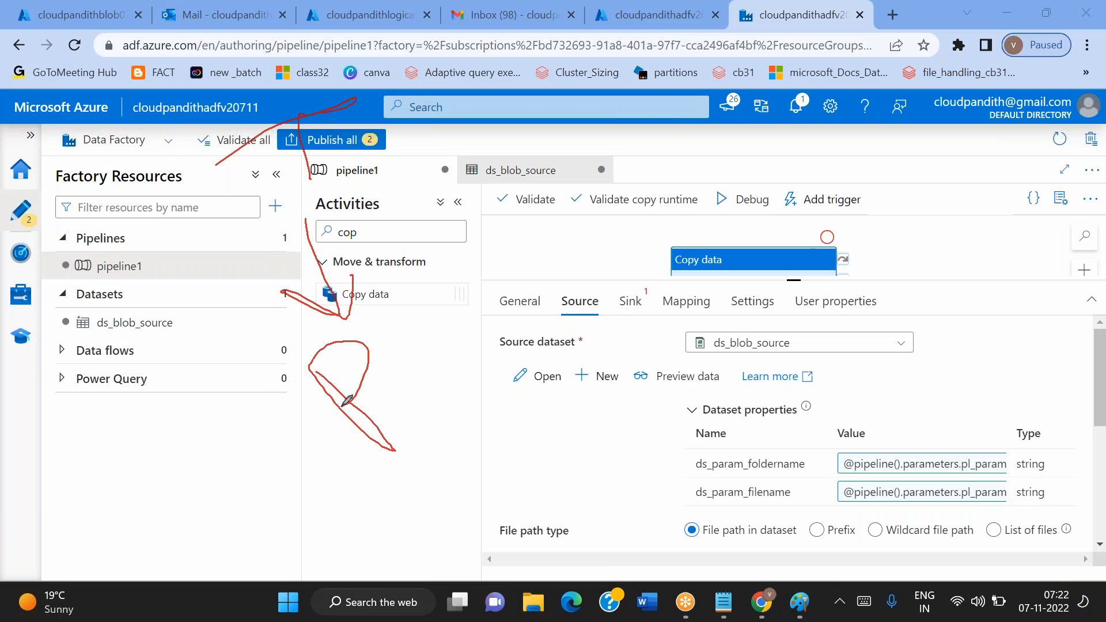
left_click_drag(407, 367, 540, 289)
mouse_move(577, 238)
left_mouse_down()
mouse_move(619, 295)
mouse_move(641, 286)
mouse_move(616, 297)
left_mouse_up()
mouse_move(697, 214)
left_mouse_down()
mouse_move(802, 160)
mouse_move(791, 213)
left_mouse_up()
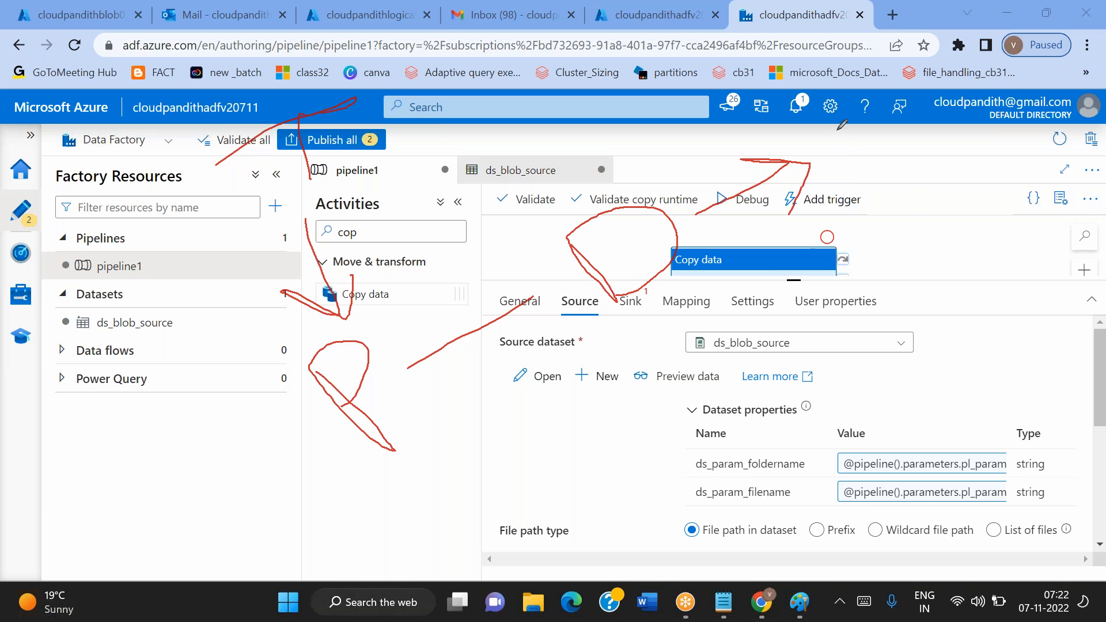
mouse_move(816, 119)
left_mouse_down()
mouse_move(909, 177)
mouse_move(809, 124)
left_mouse_up()
mouse_move(890, 118)
left_mouse_down()
mouse_move(933, 34)
mouse_move(974, 7)
mouse_move(997, 148)
left_mouse_up()
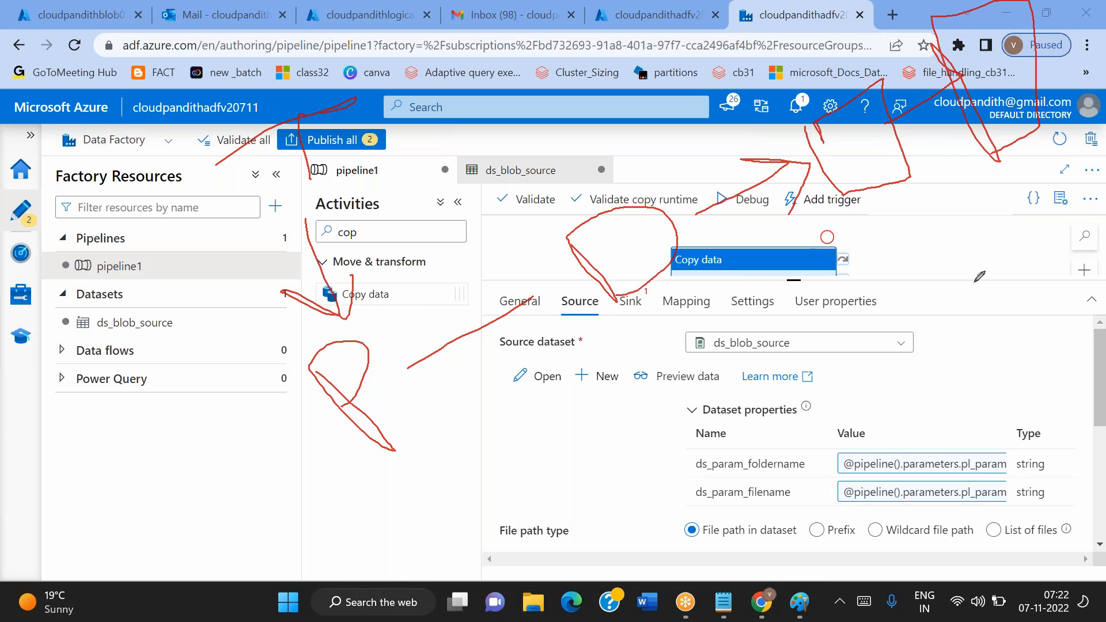
left_click(738, 126)
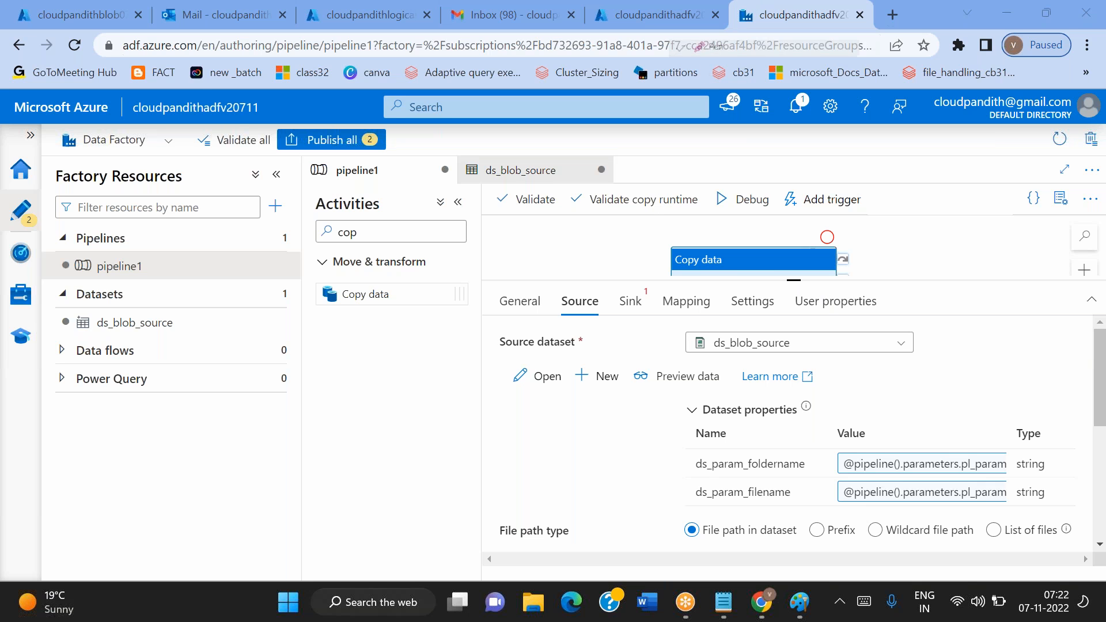
mouse_move(165, 75)
left_mouse_down()
mouse_move(281, 28)
mouse_move(212, 51)
mouse_move(237, 117)
left_mouse_up()
mouse_move(227, 155)
left_mouse_down()
mouse_move(222, 212)
mouse_move(267, 186)
left_mouse_up()
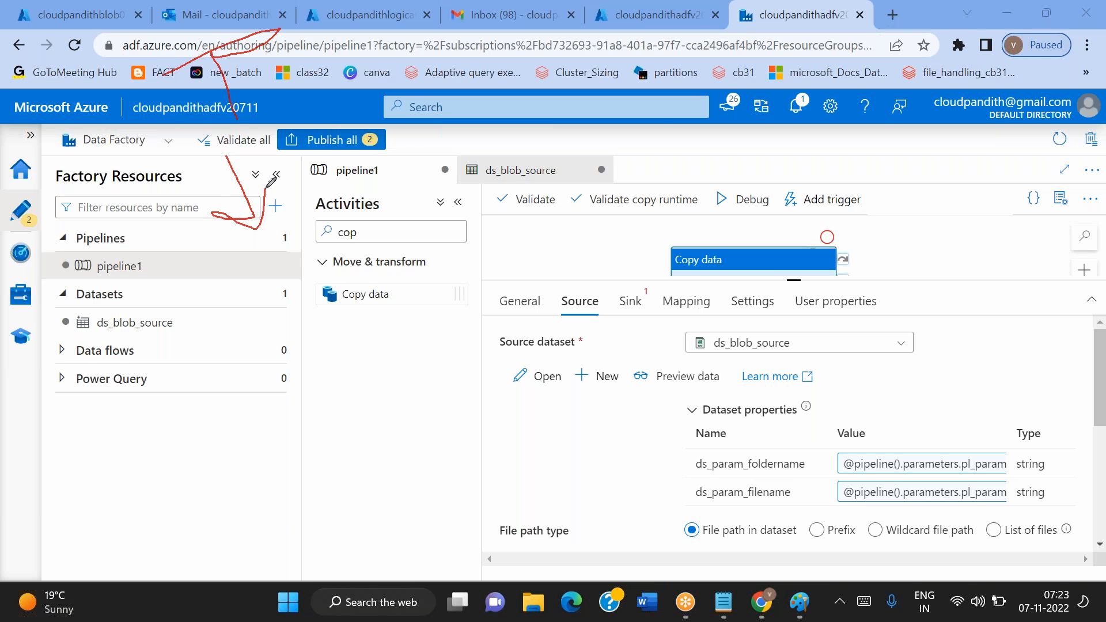
mouse_move(259, 296)
left_mouse_down()
mouse_move(310, 350)
mouse_move(280, 318)
left_mouse_up()
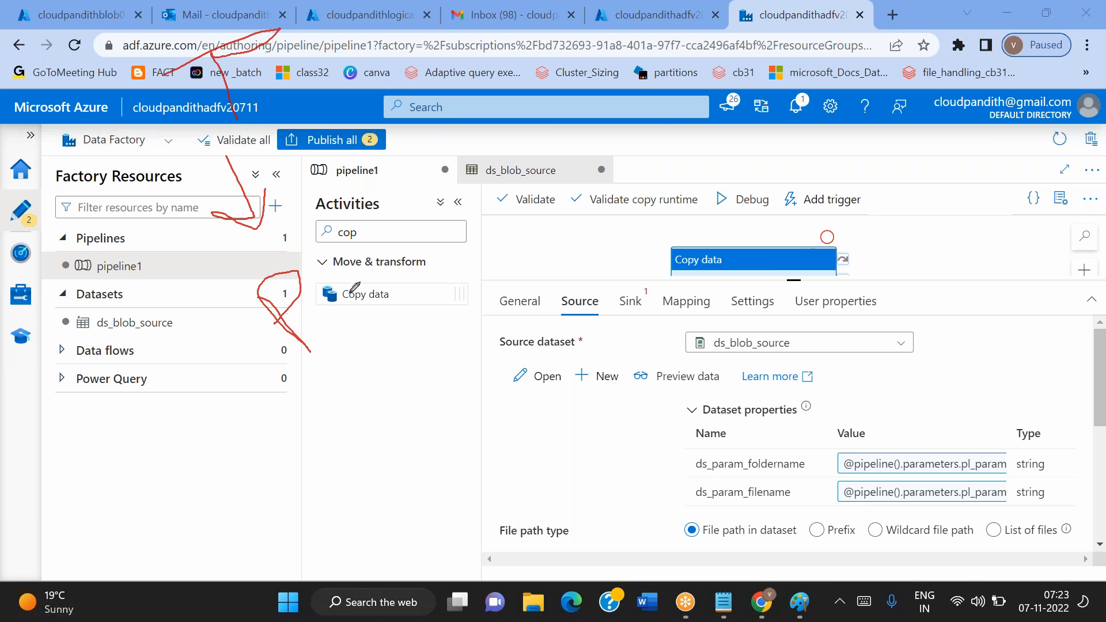
mouse_move(333, 291)
left_mouse_down()
mouse_move(371, 249)
mouse_move(429, 308)
left_mouse_up()
mouse_move(493, 269)
left_mouse_down()
mouse_move(524, 249)
mouse_move(499, 277)
left_mouse_up()
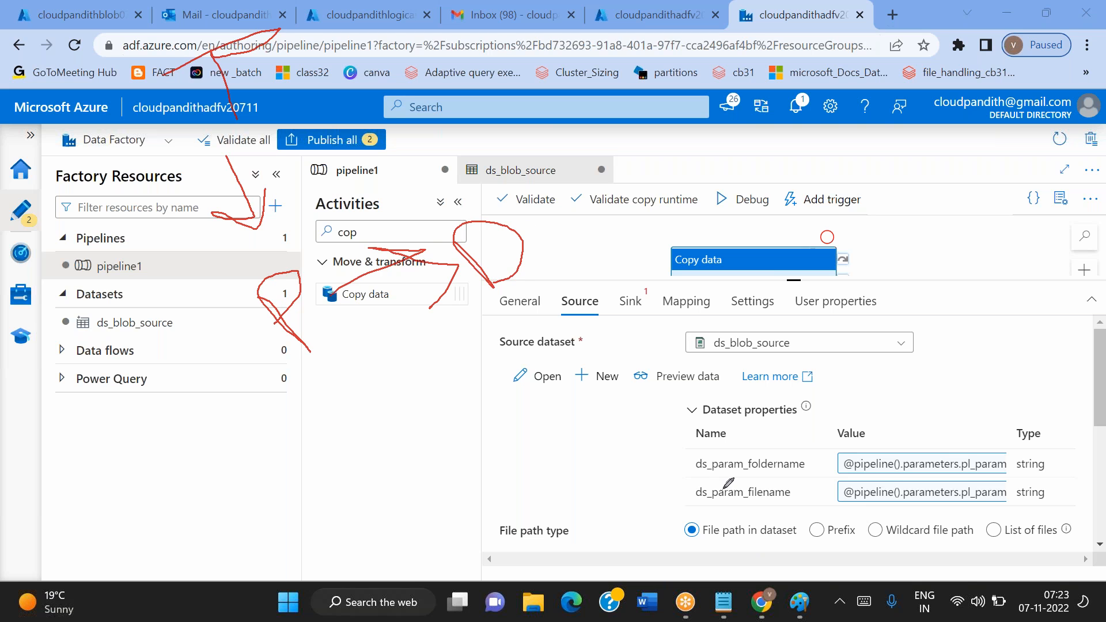
mouse_move(687, 479)
left_mouse_down()
mouse_move(817, 452)
mouse_move(695, 477)
left_mouse_up()
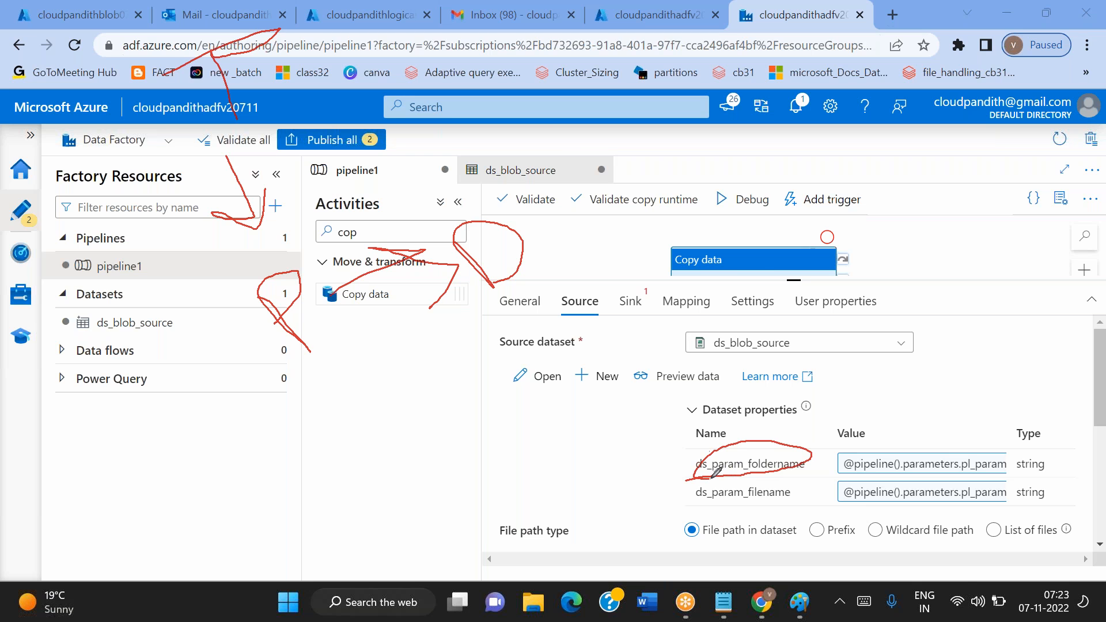
mouse_move(917, 442)
left_mouse_down()
mouse_move(857, 441)
mouse_move(844, 458)
mouse_move(892, 439)
left_mouse_up()
mouse_move(530, 258)
left_mouse_down()
mouse_move(587, 208)
mouse_move(585, 241)
left_mouse_up()
left_click_drag(683, 144, 668, 148)
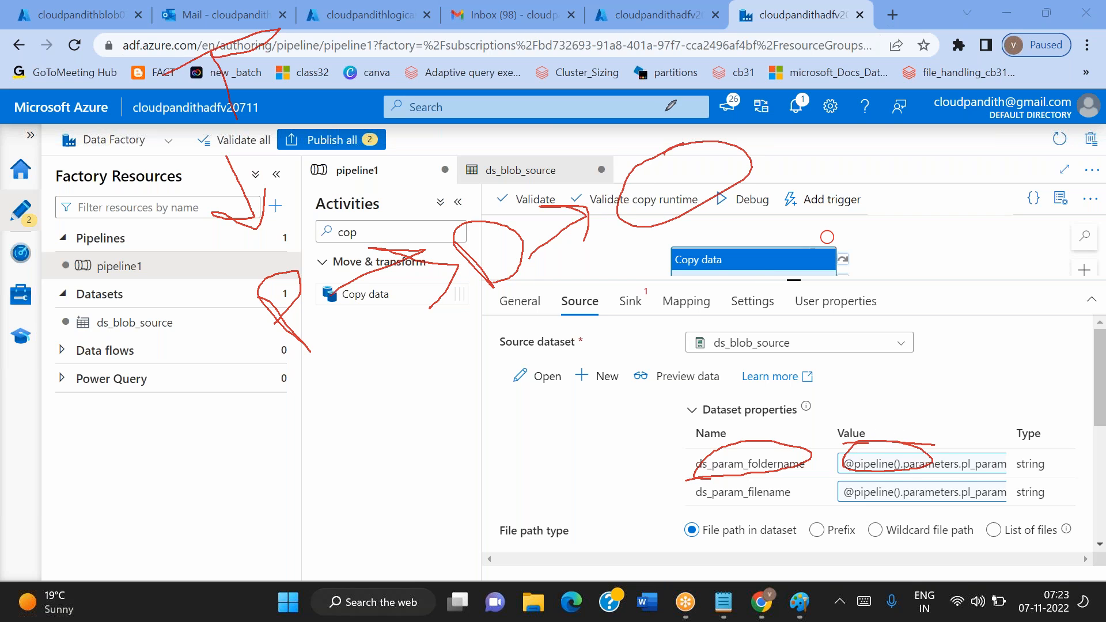
left_click(741, 128)
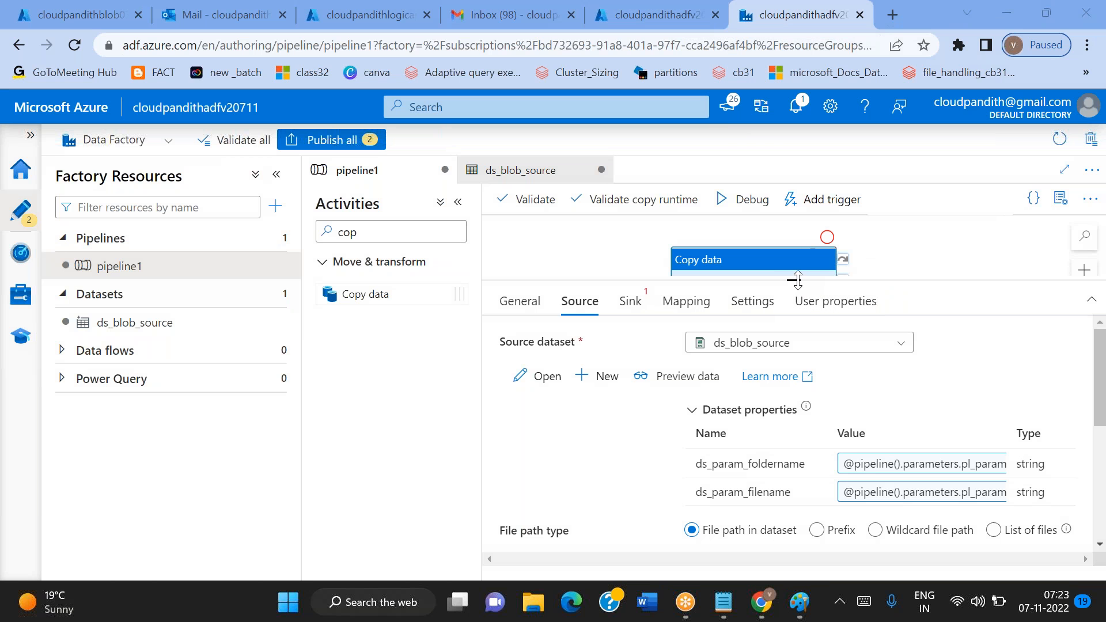
Start a new Azure Blob Storage dataset for the copy activity's sink and choose its file format
left_click_drag(797, 281, 795, 334)
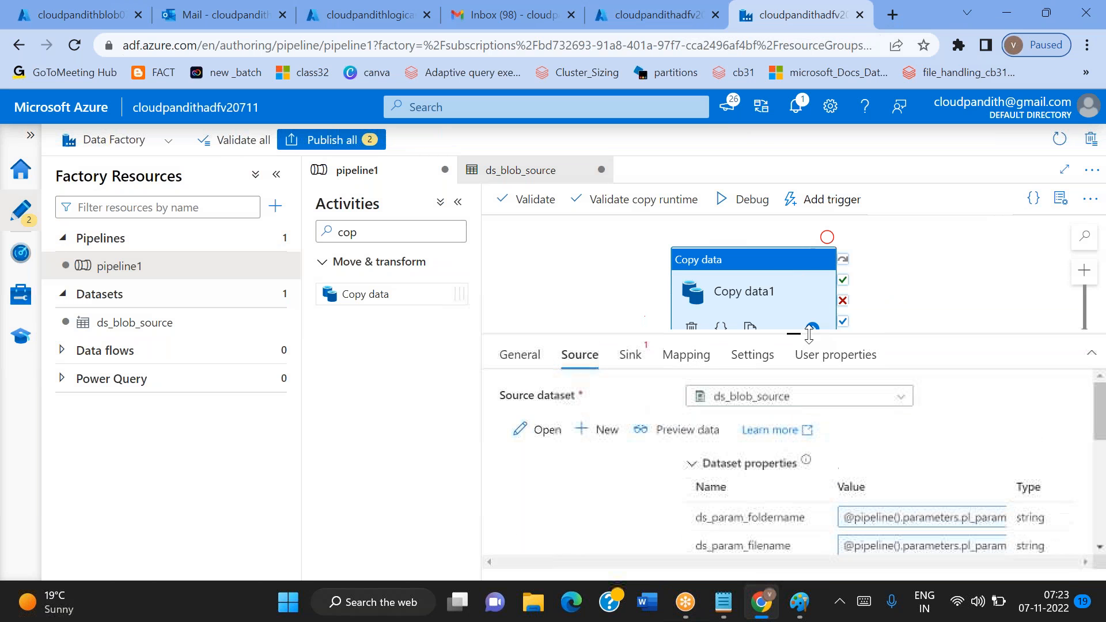
left_click(628, 362)
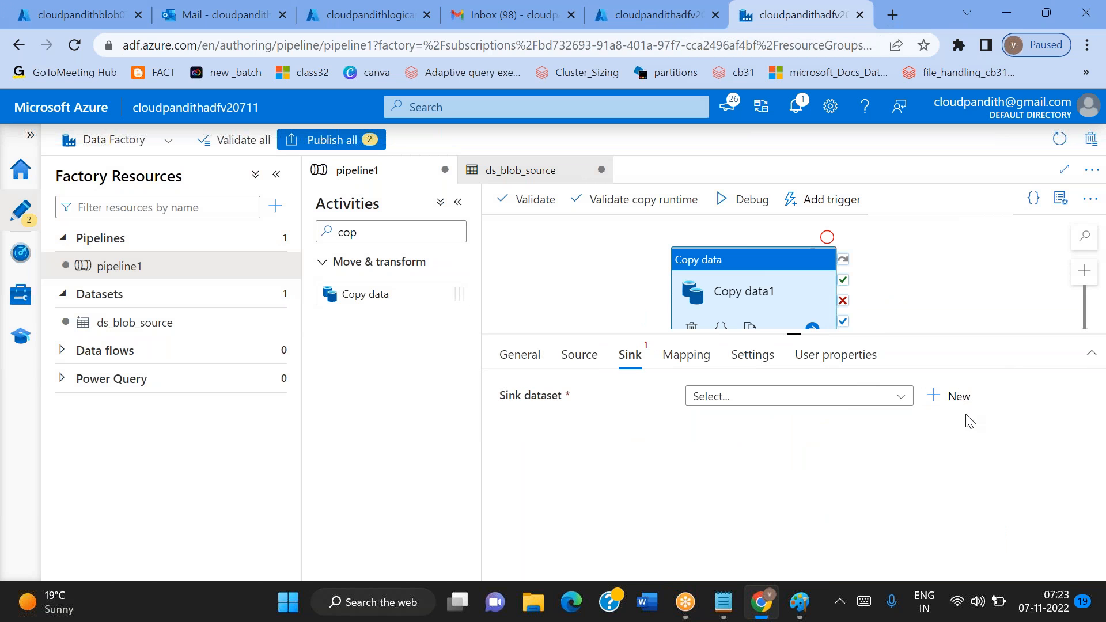
left_click(951, 396)
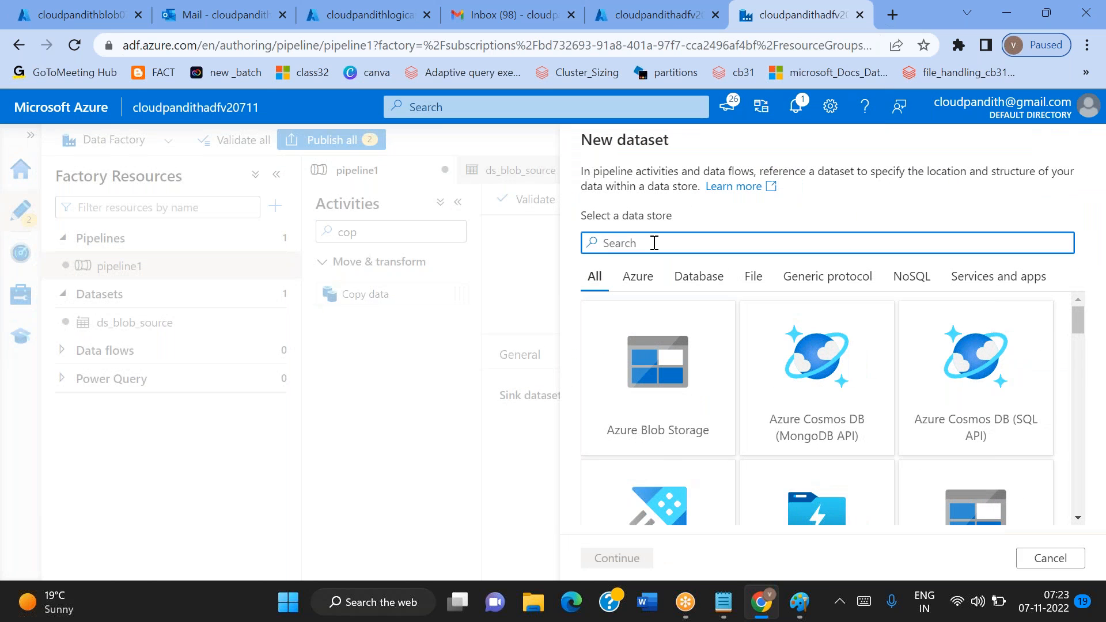
type("blo")
left_click(667, 398)
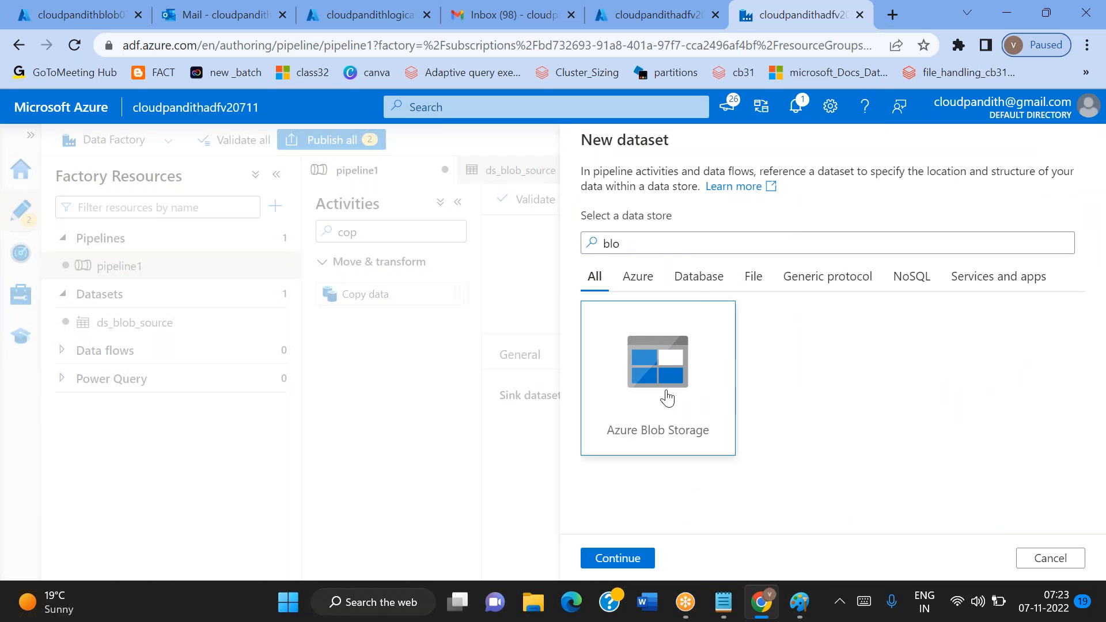
double_click(667, 398)
double_click(980, 266)
Name the sink dataset ds_blob_sink, link it to the ls_blob linked service, and enable first row as header
left_click(674, 194)
key("ctrl+a")
key("BackSpace")
type("ds_blob")
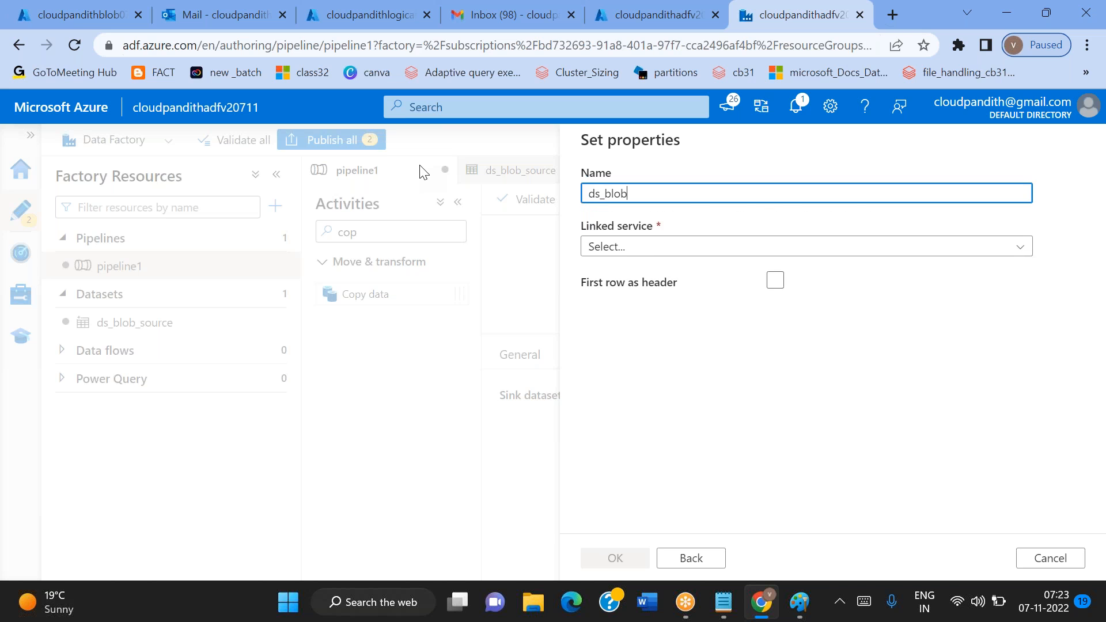
type("_sin")
left_click(637, 248)
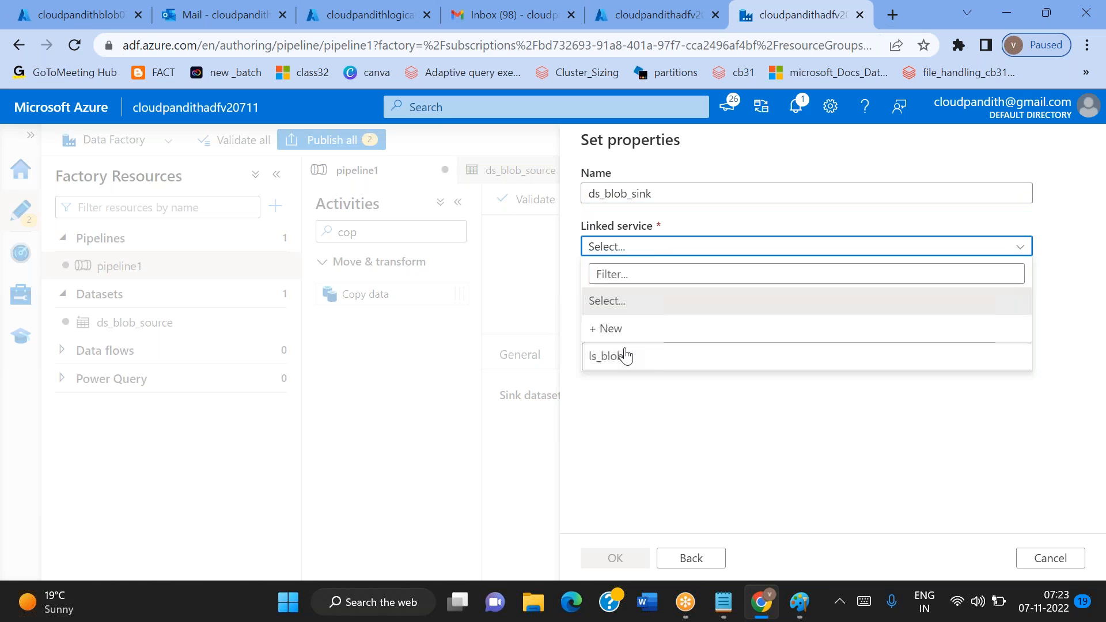
left_click(626, 355)
left_click(776, 333)
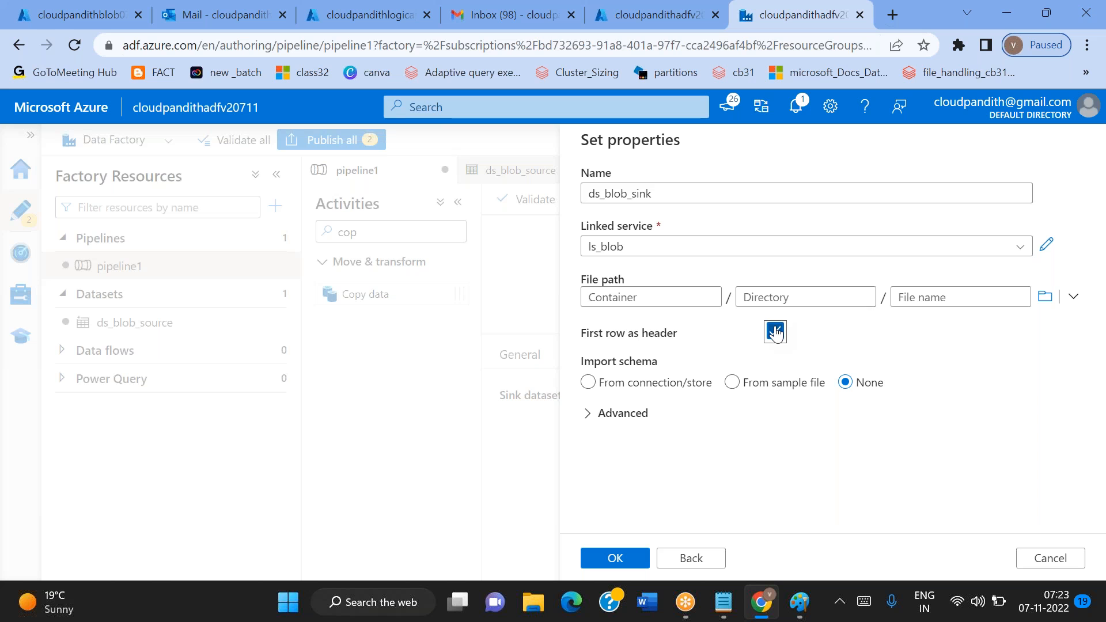
Set the sink dataset's file path to the cloudpandith-output container without a file name and create the dataset
left_click(1045, 297)
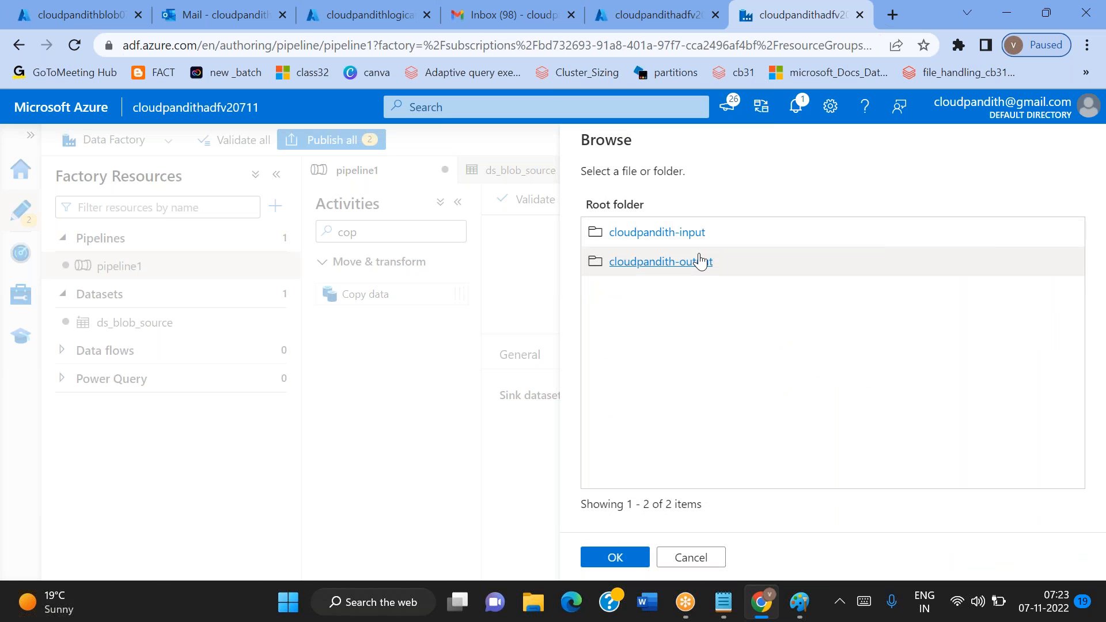
left_click(702, 260)
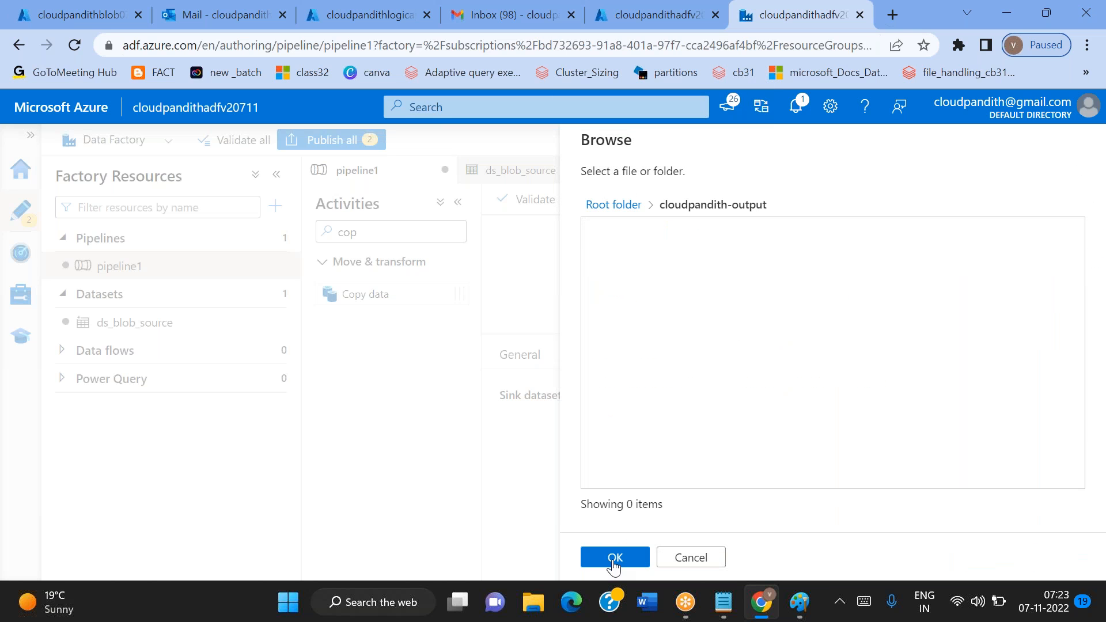
left_click(614, 557)
left_click(925, 300)
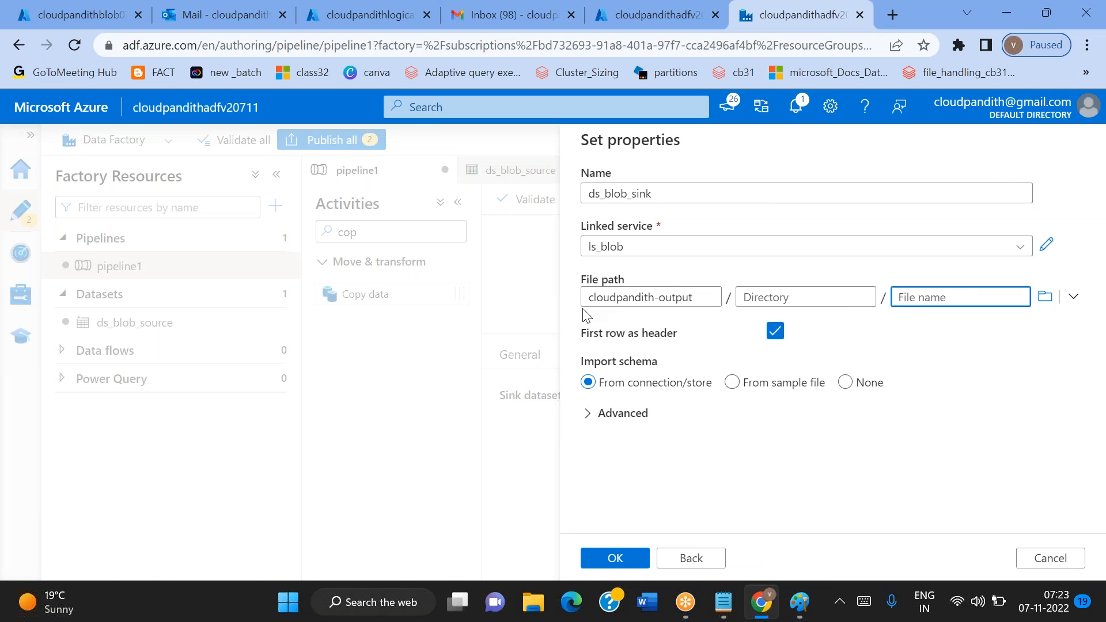
triple_click(632, 291)
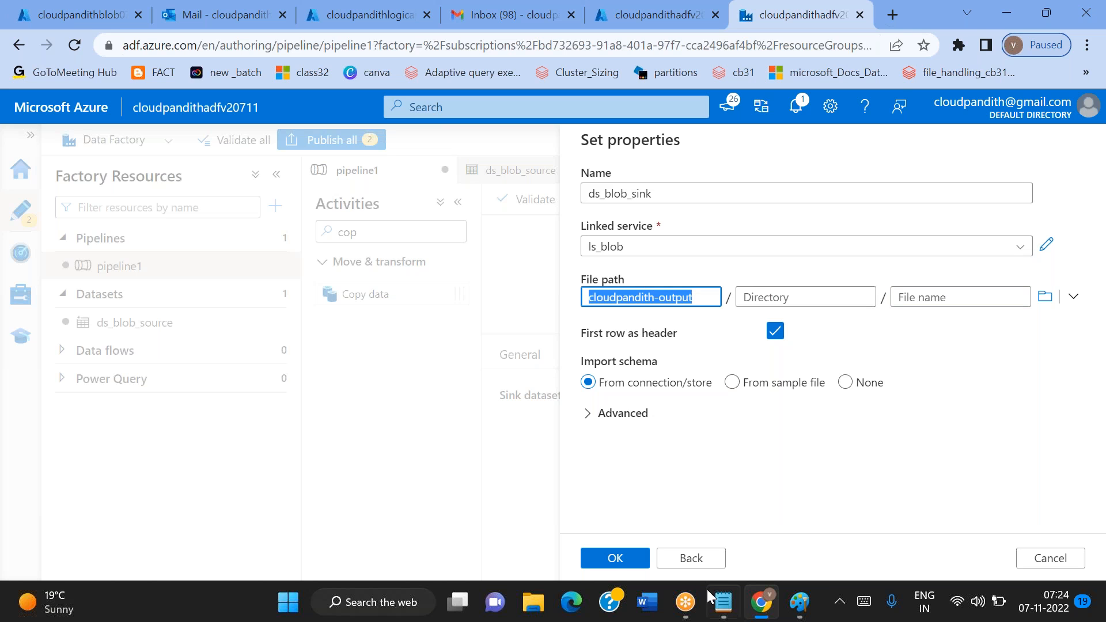
left_click(637, 563)
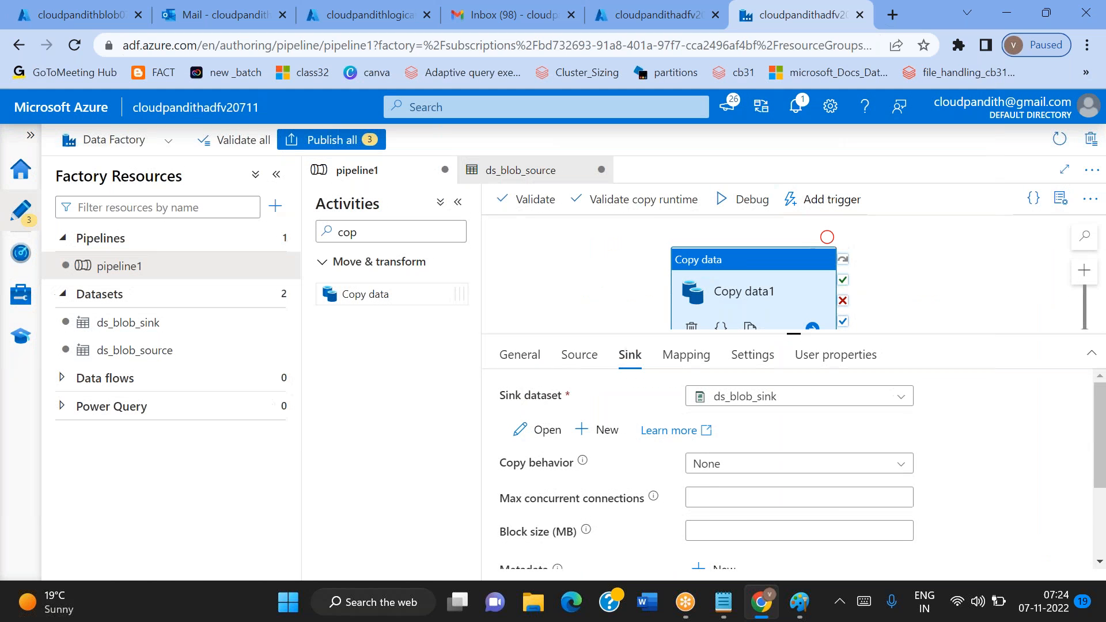
Review the copy source settings, then switch to the Azure portal and open the cloudpandith-input container of the storage account
left_click(579, 355)
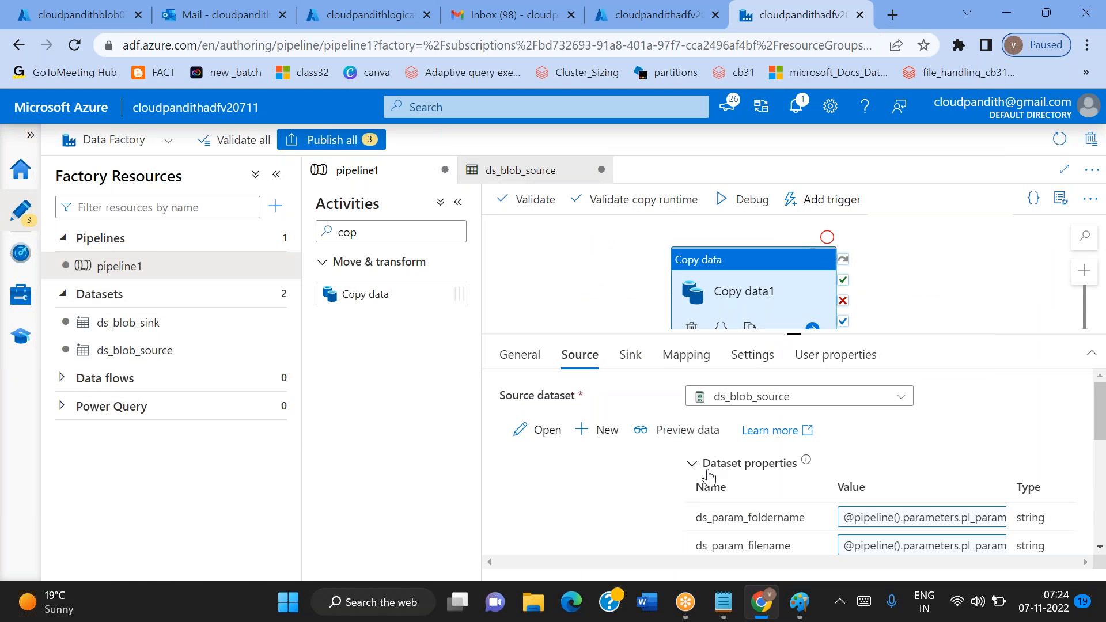
left_click(67, 7)
left_click(350, 365)
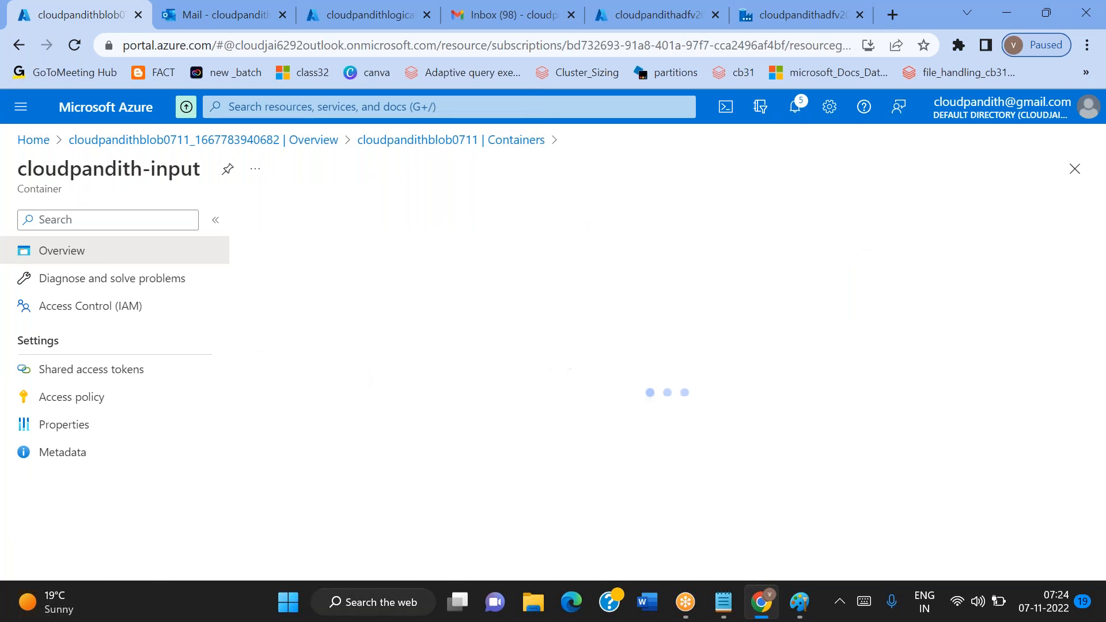
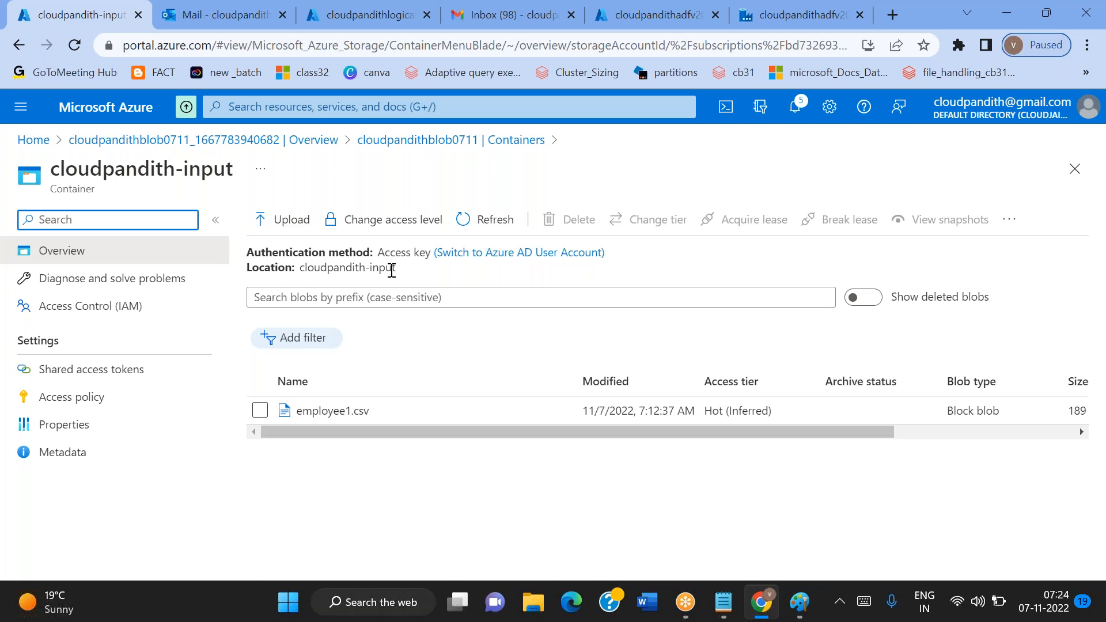
Check the cloudpandith-input container's location, then switch to Data Factory and review the copy activity's source parameters and sink dataset
triple_click(365, 266)
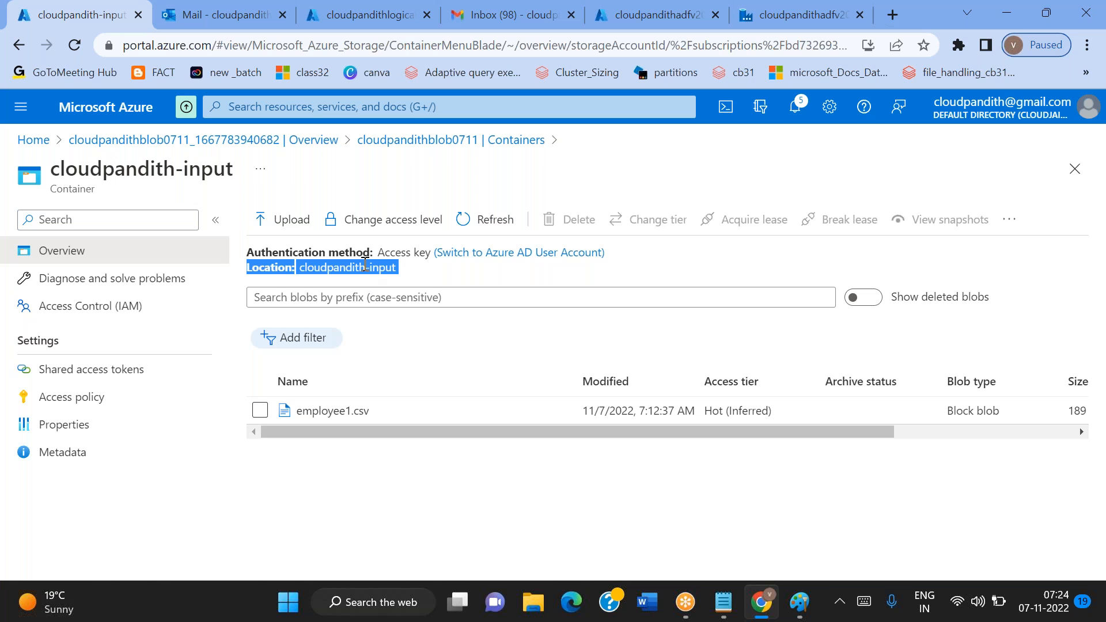
left_click(434, 283)
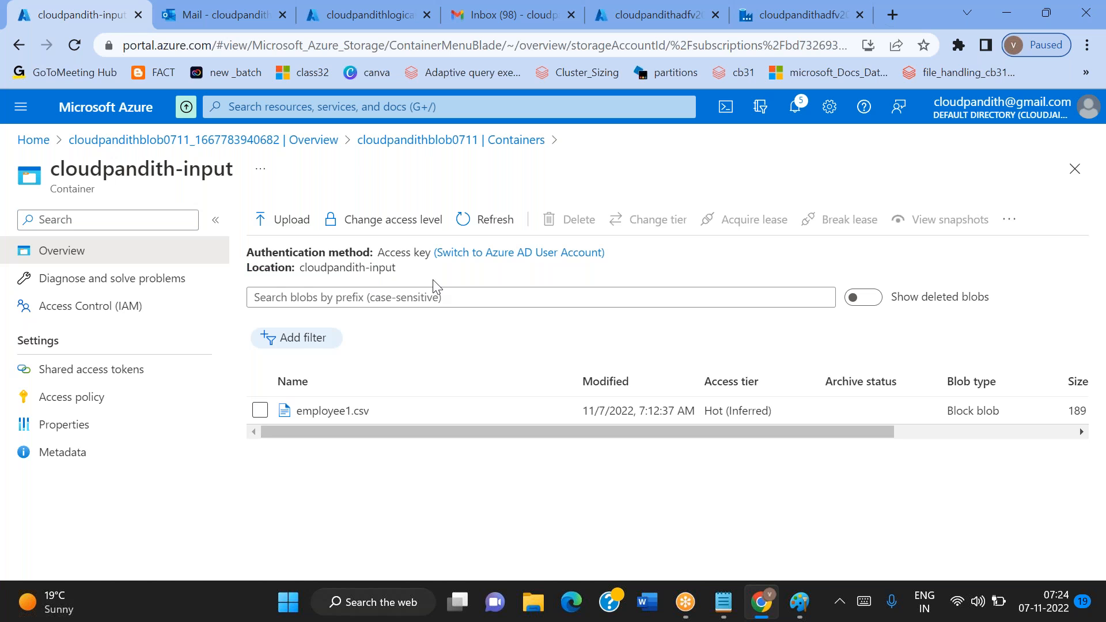
double_click(374, 268)
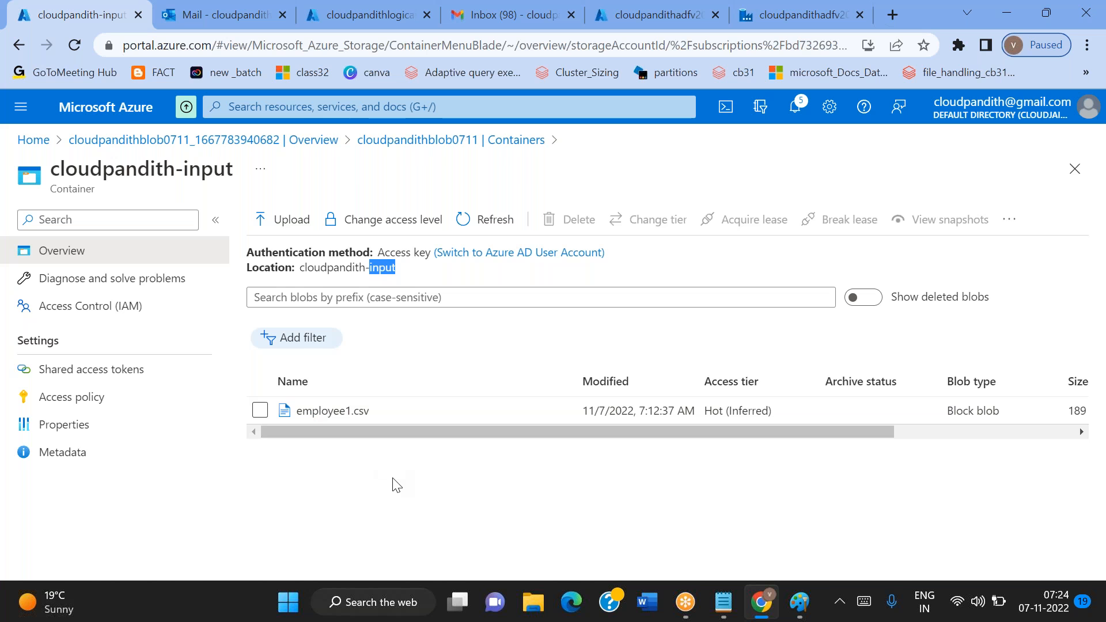
left_click(672, 26)
left_click(821, 16)
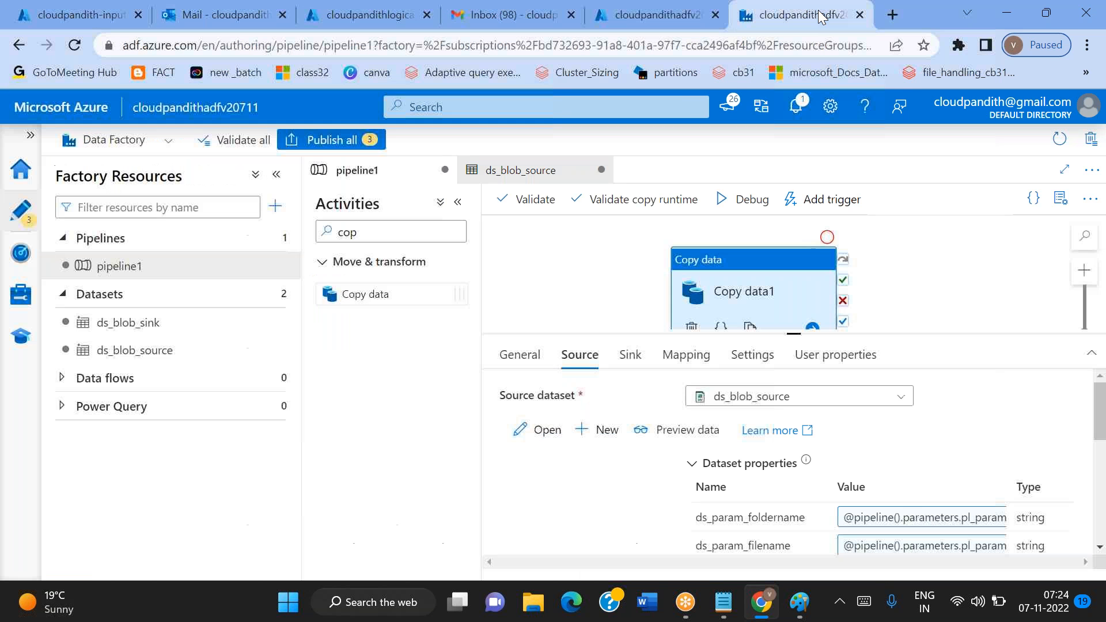
double_click(777, 518)
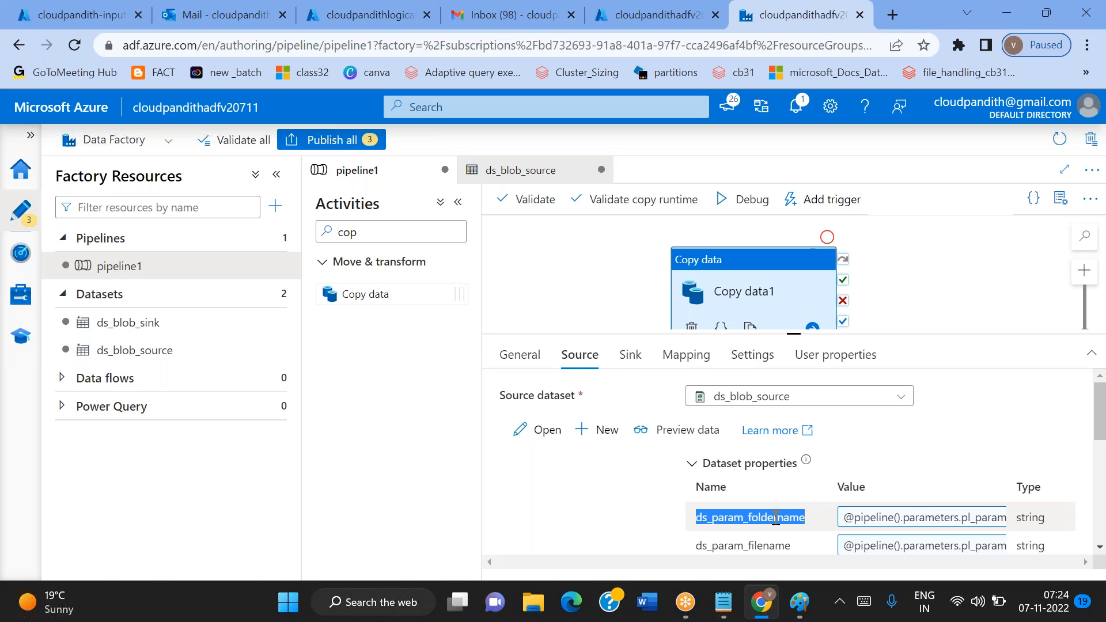
left_click(630, 355)
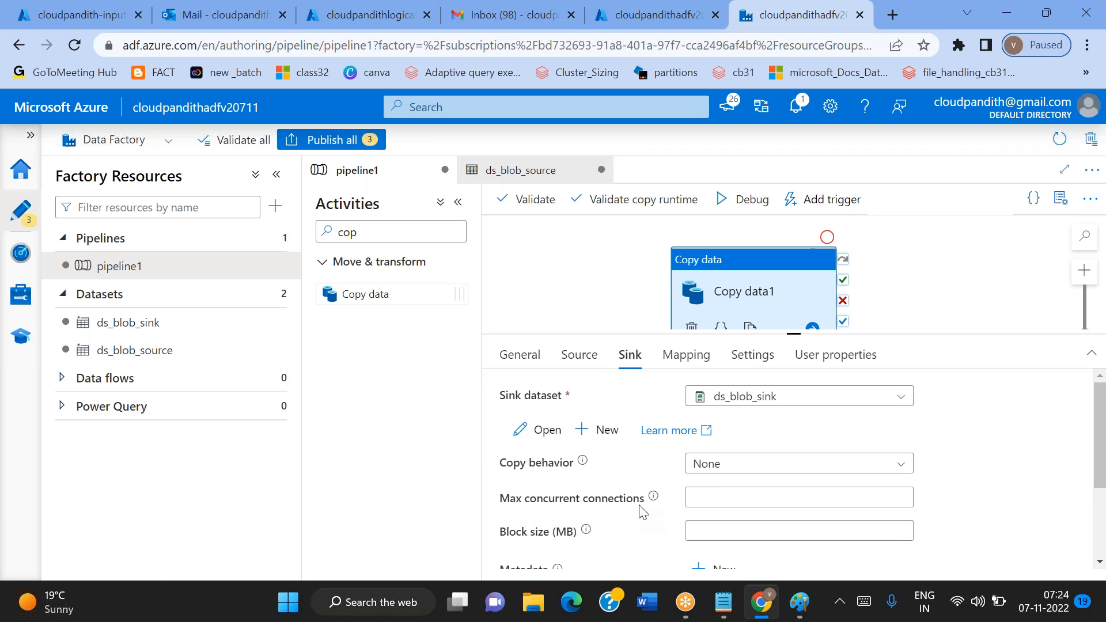
left_click(571, 364)
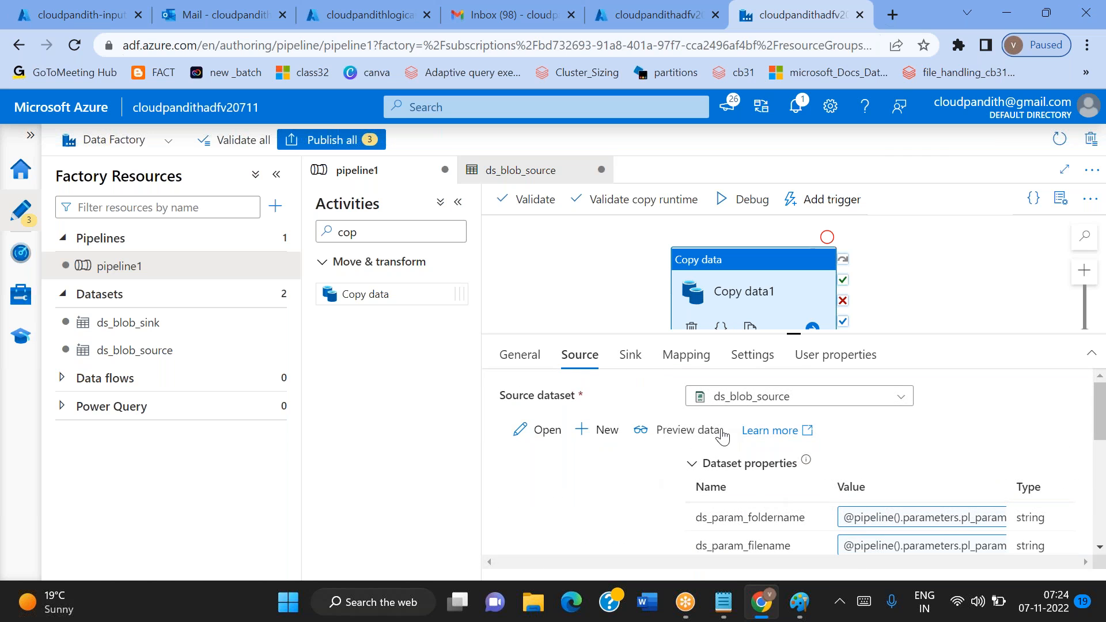
Add a new trigger to pipeline1, name it tr_even and set its type to Storage events
left_click(573, 282)
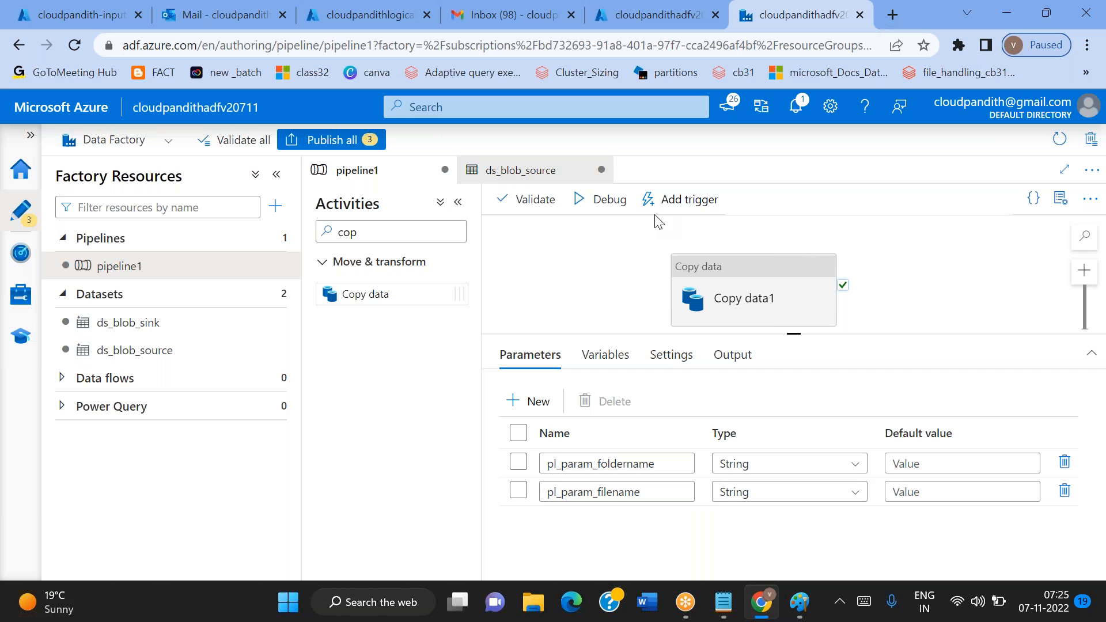
left_click(688, 209)
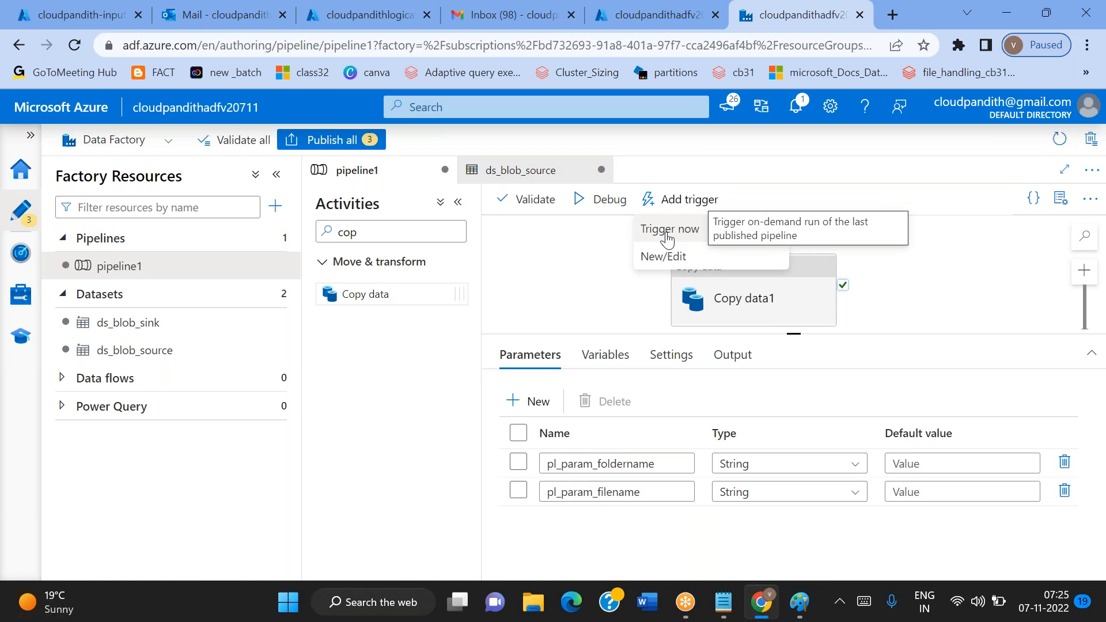
left_click(668, 257)
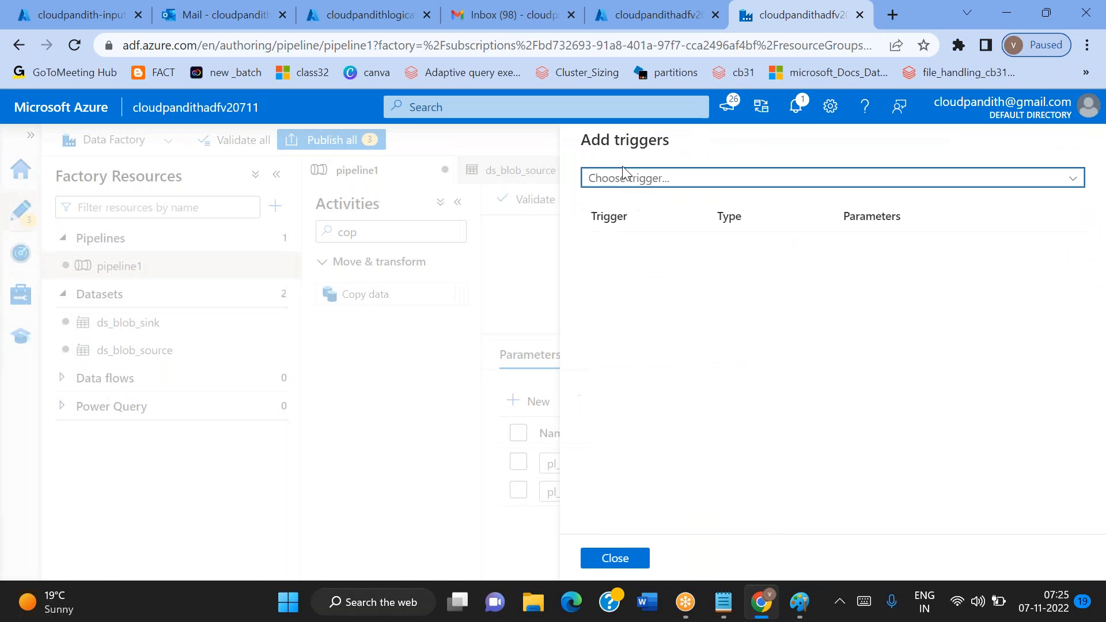
left_click(625, 179)
left_click(620, 236)
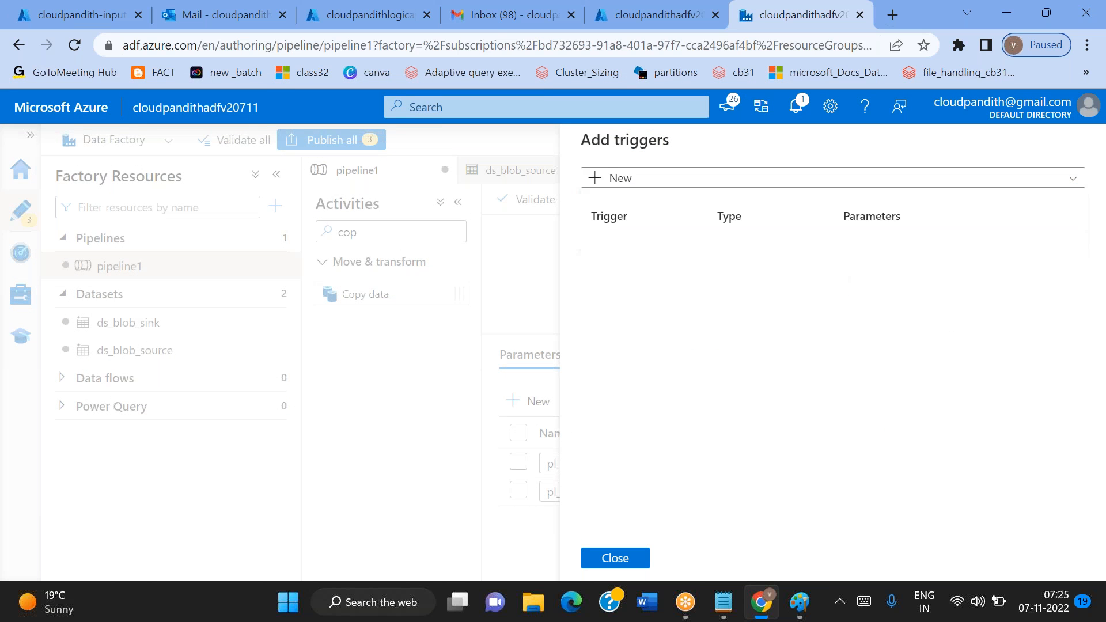
double_click(699, 192)
key("BackSpace")
type("tr_event")
scroll(773, 331, "down", 3)
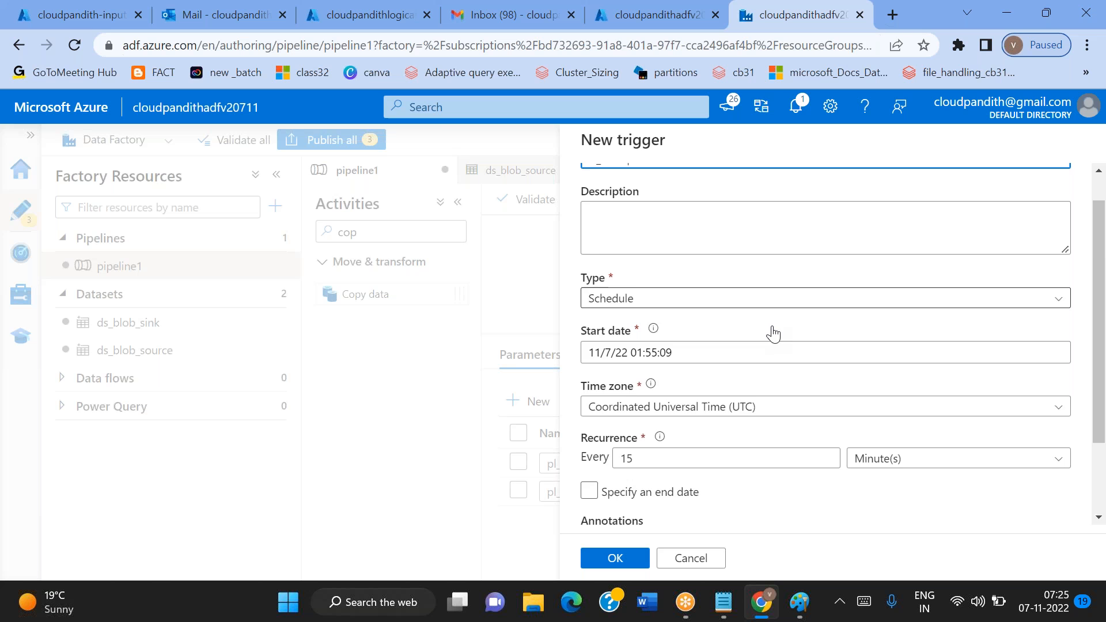
left_click(664, 206)
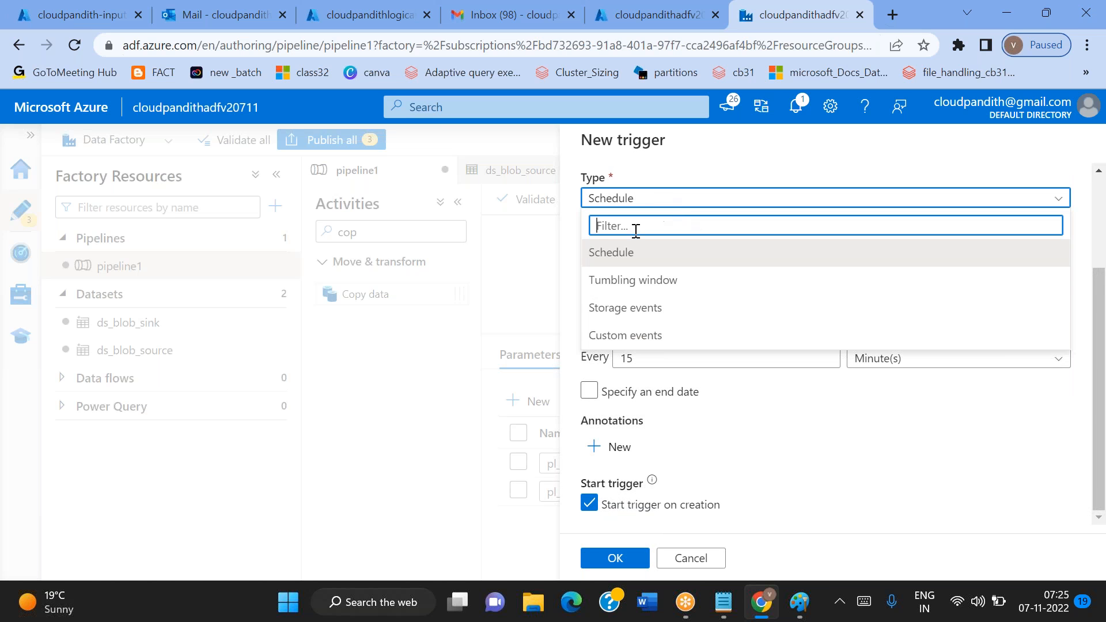
left_click(615, 311)
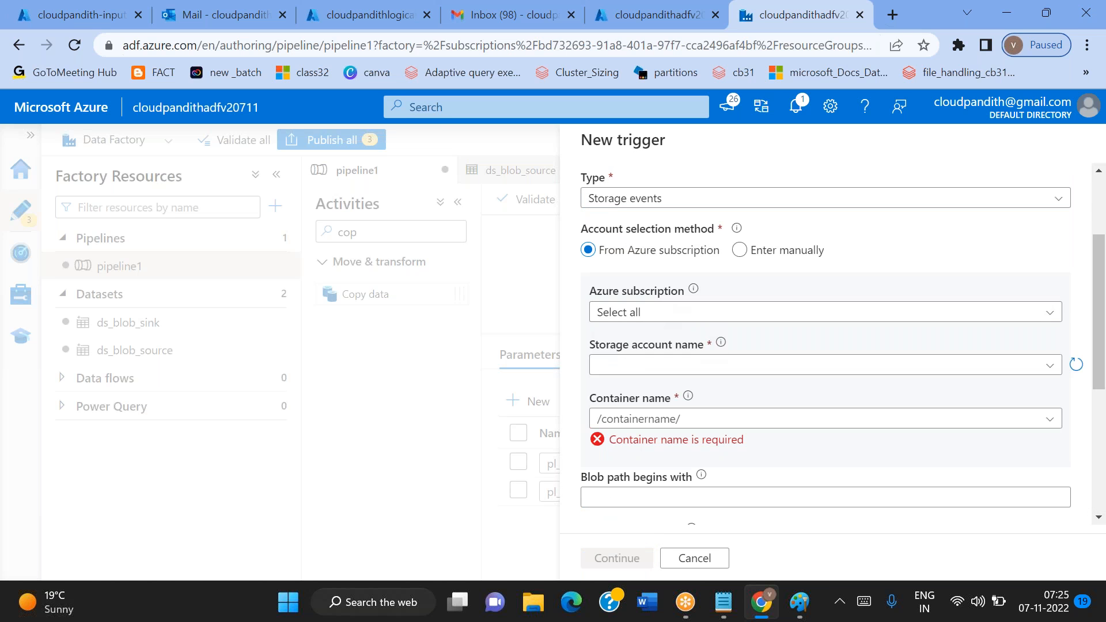
Point the trigger to the Free Trial subscription, the cloudpandithblob0711 storage account and the cloudpandith-input container
left_click(641, 313)
left_click(637, 366)
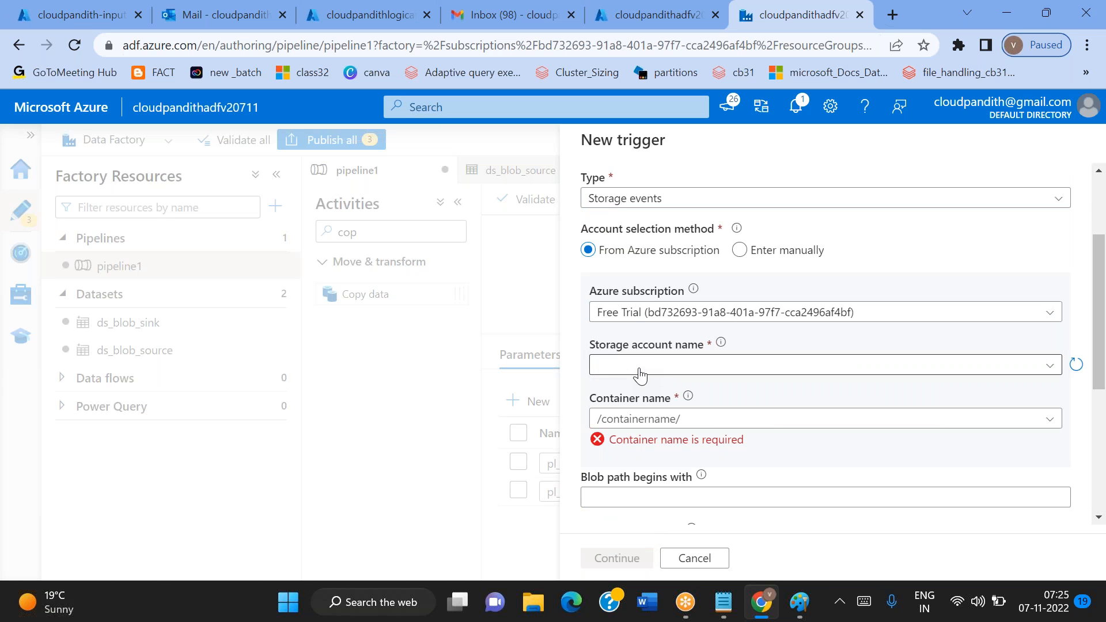
left_click(632, 369)
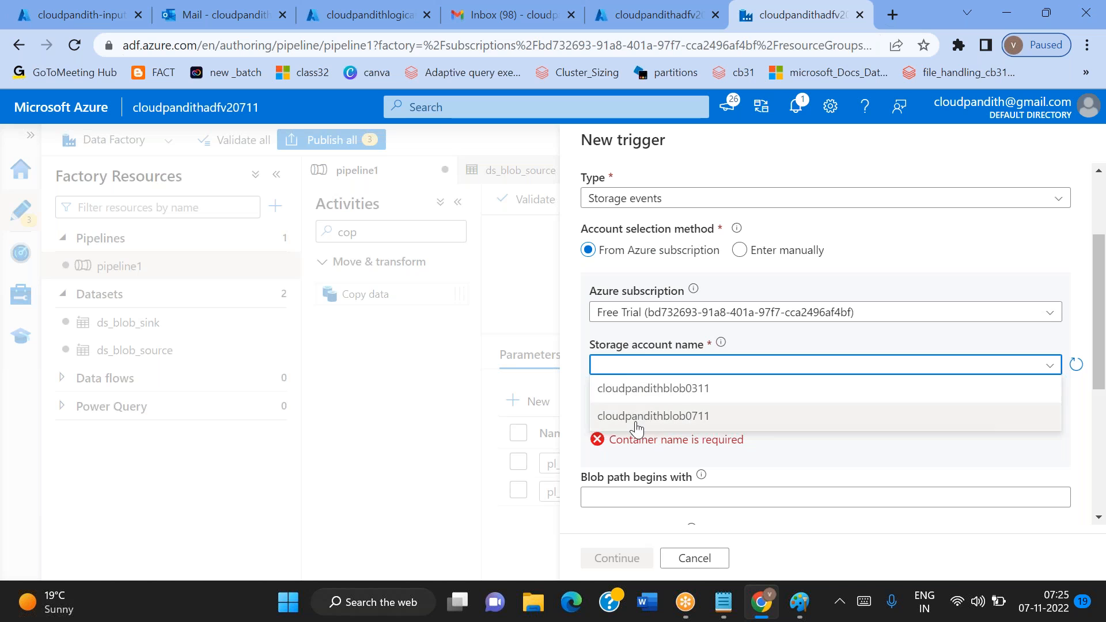
left_click(637, 416)
scroll(638, 416, "down", 1)
left_click(642, 348)
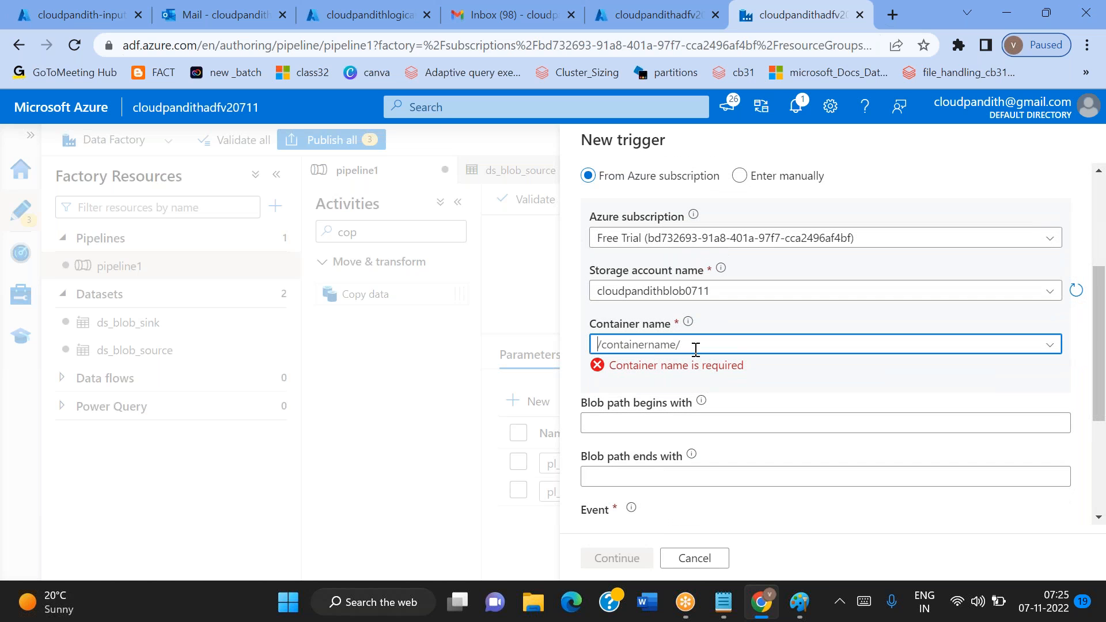
key("alt+Tab")
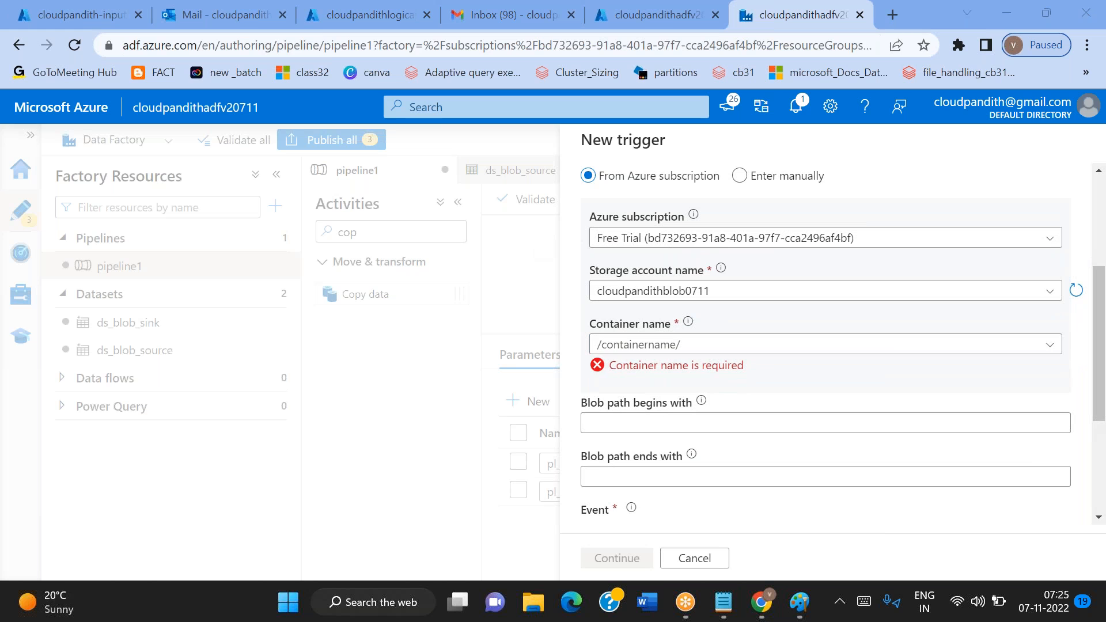
left_click(735, 344)
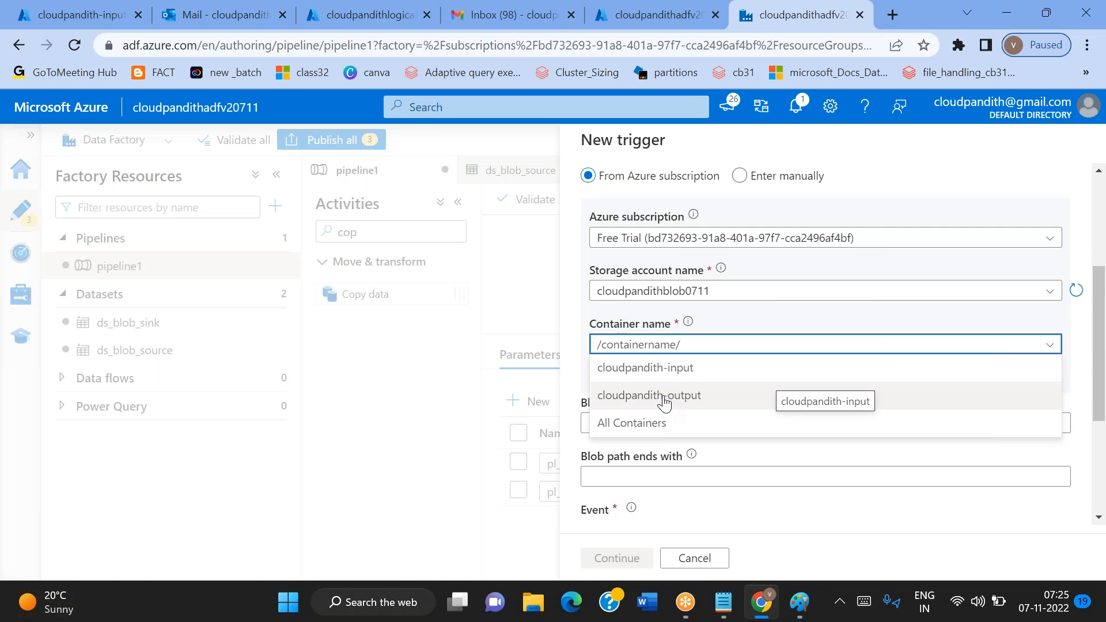
left_click(654, 370)
Make the trigger fire on Blob created for blob paths ending with .csv, with Ignore empty blobs set to No
scroll(652, 378, "down", 2)
left_click(609, 324)
left_click(608, 382)
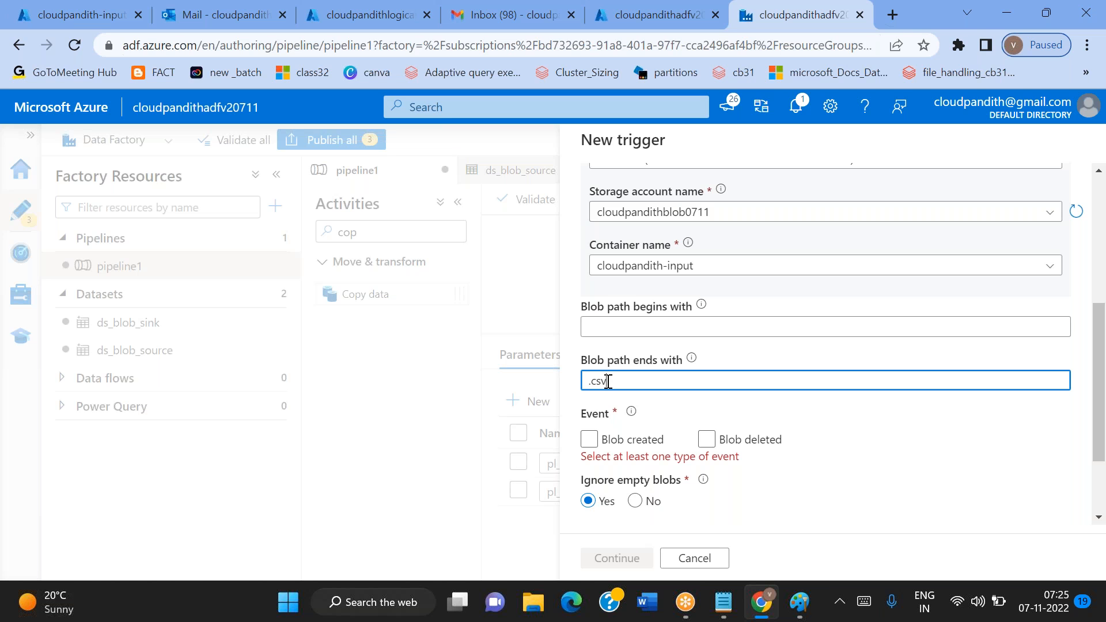
left_click(589, 440)
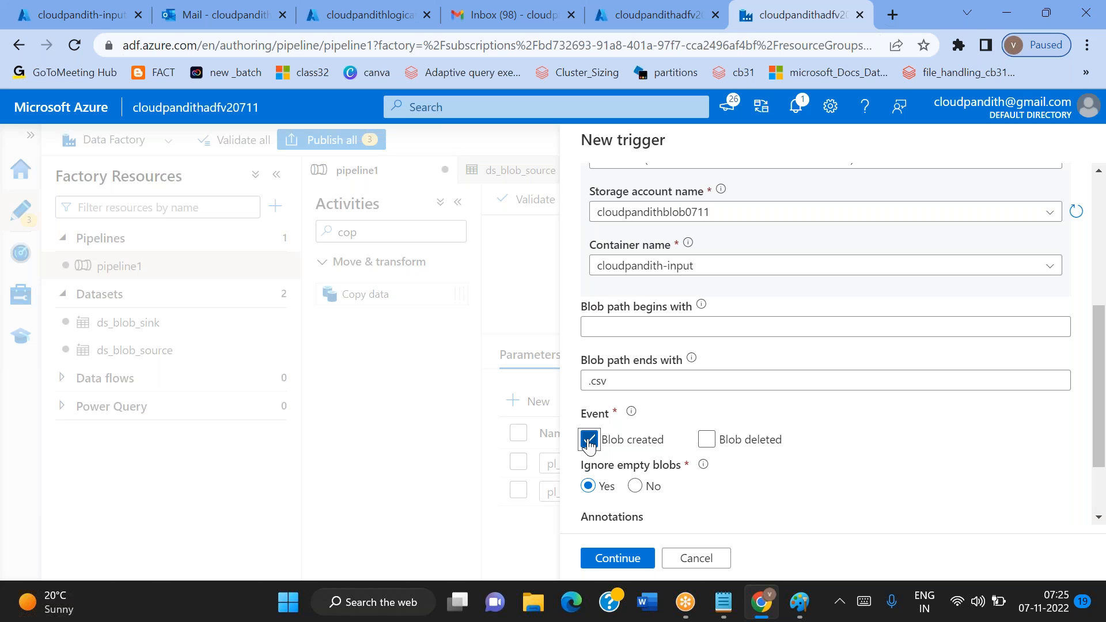
left_click(635, 487)
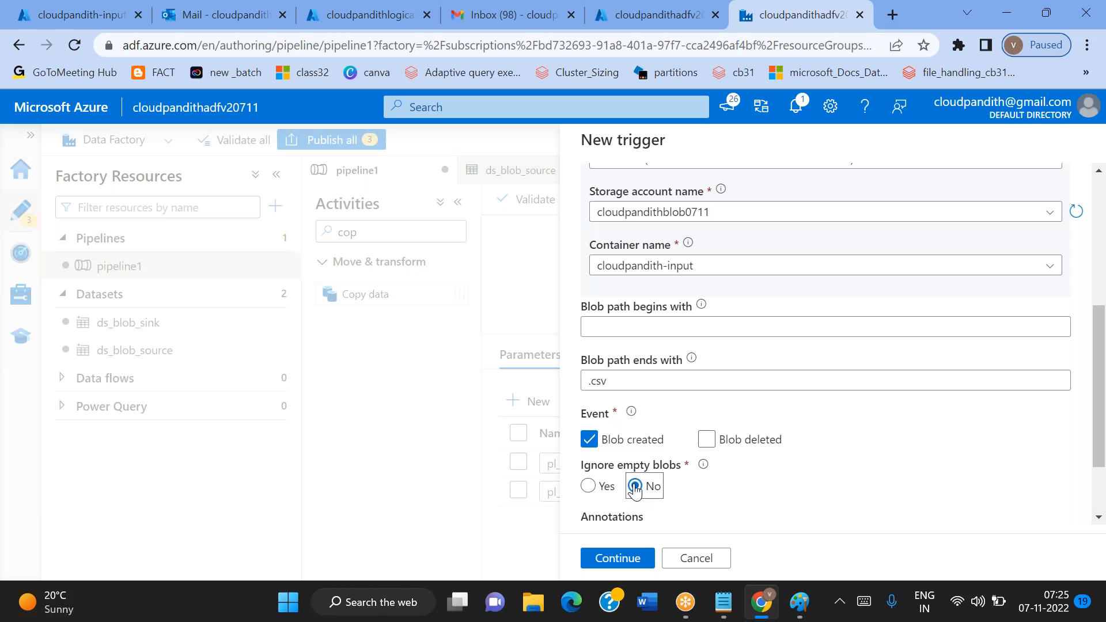
left_click(598, 491)
scroll(785, 504, "down", 1)
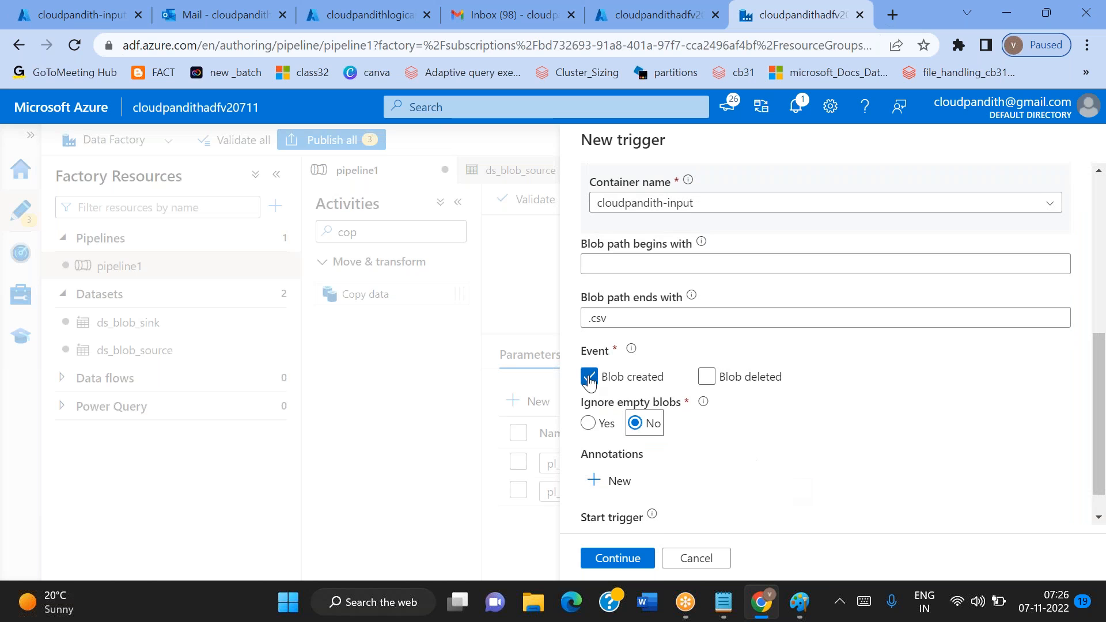
scroll(765, 494, "down", 1)
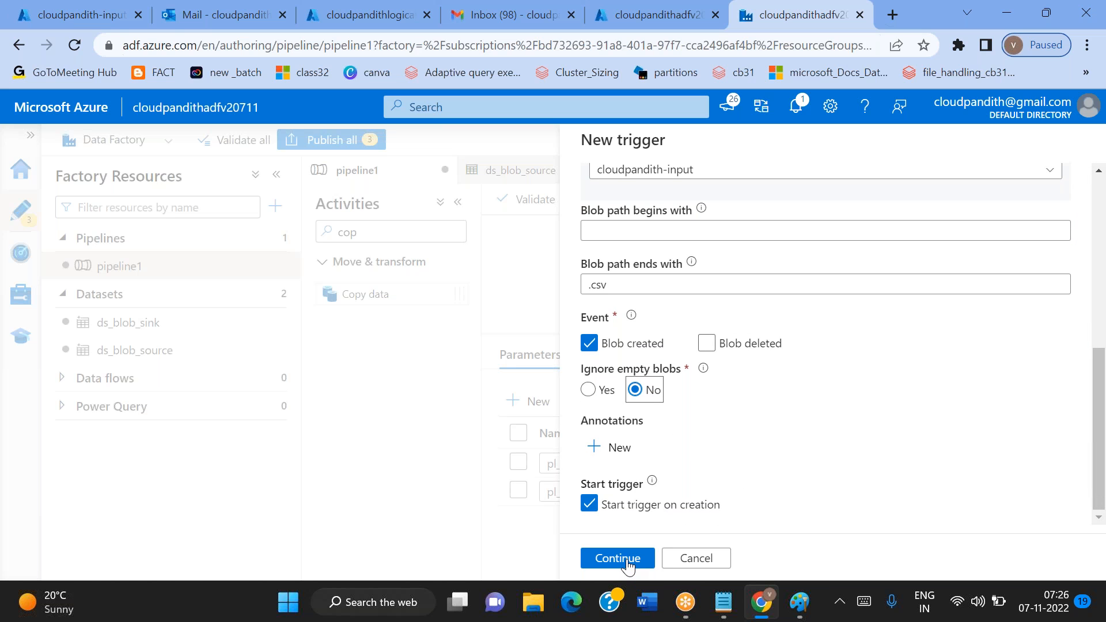
scroll(824, 384, "up", 4)
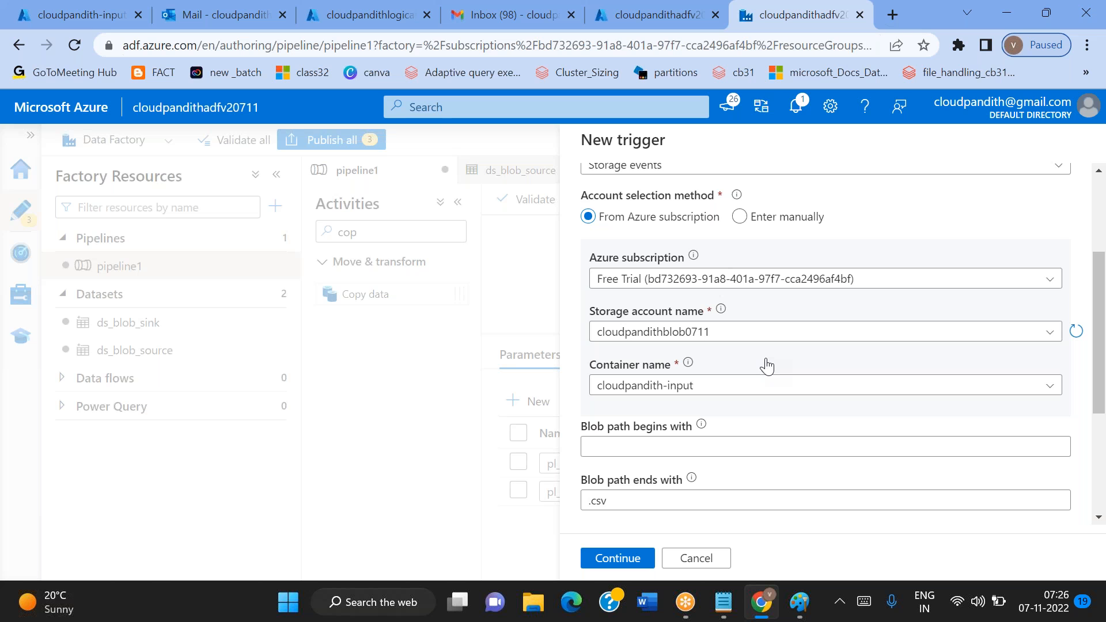
scroll(767, 366, "down", 4)
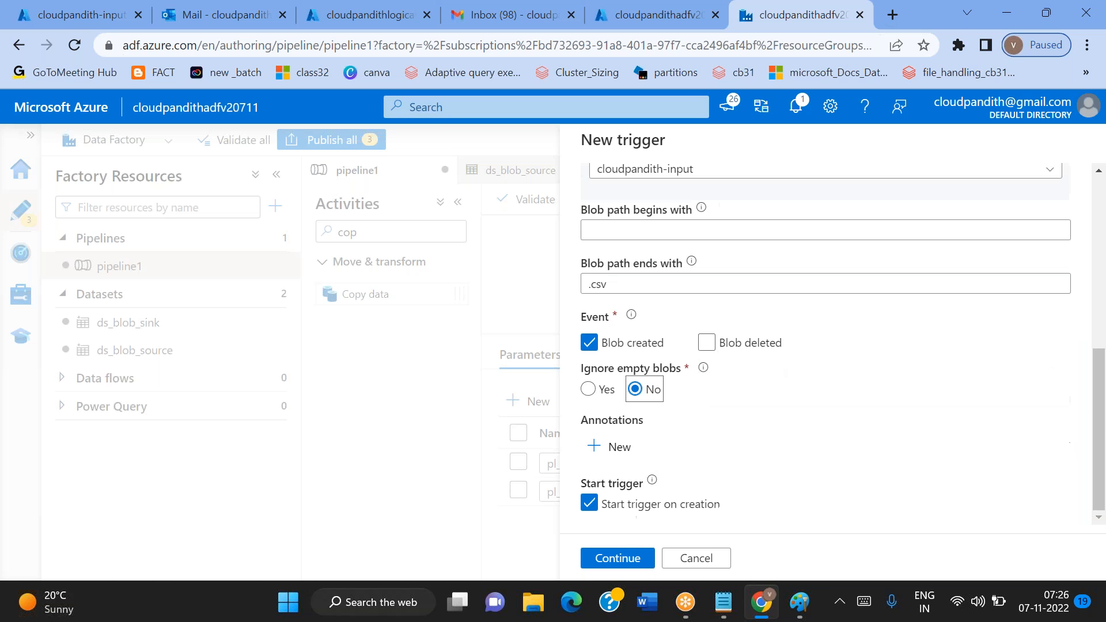
Accept the trigger settings, check the event filters in the data preview and proceed to the trigger run parameters
left_click(617, 558)
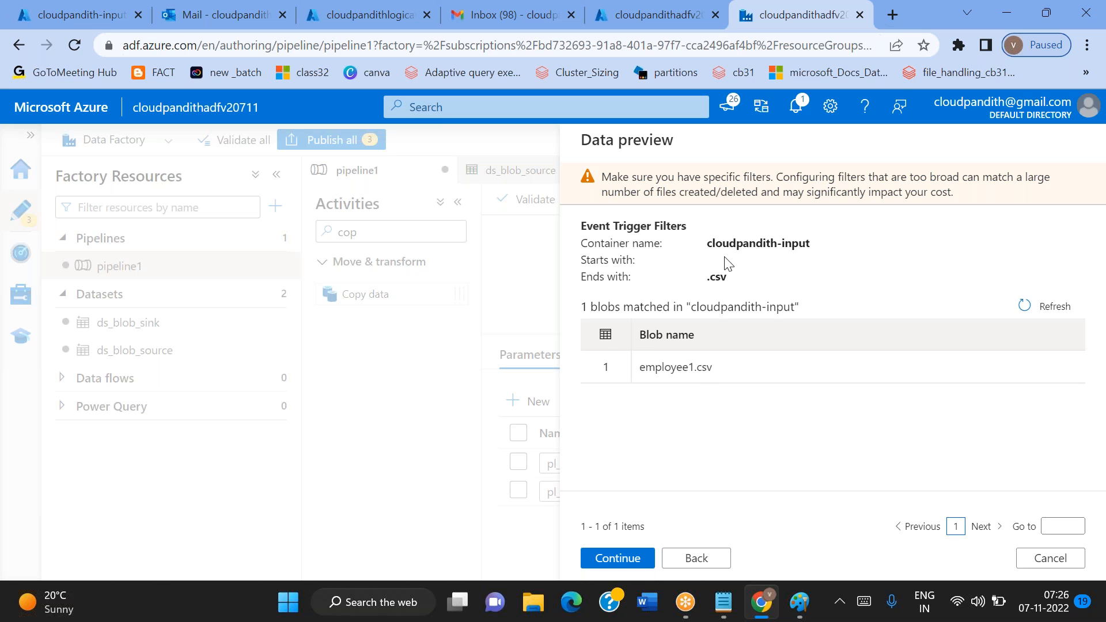
double_click(713, 290)
left_click(617, 558)
left_click(893, 261)
left_click(892, 288)
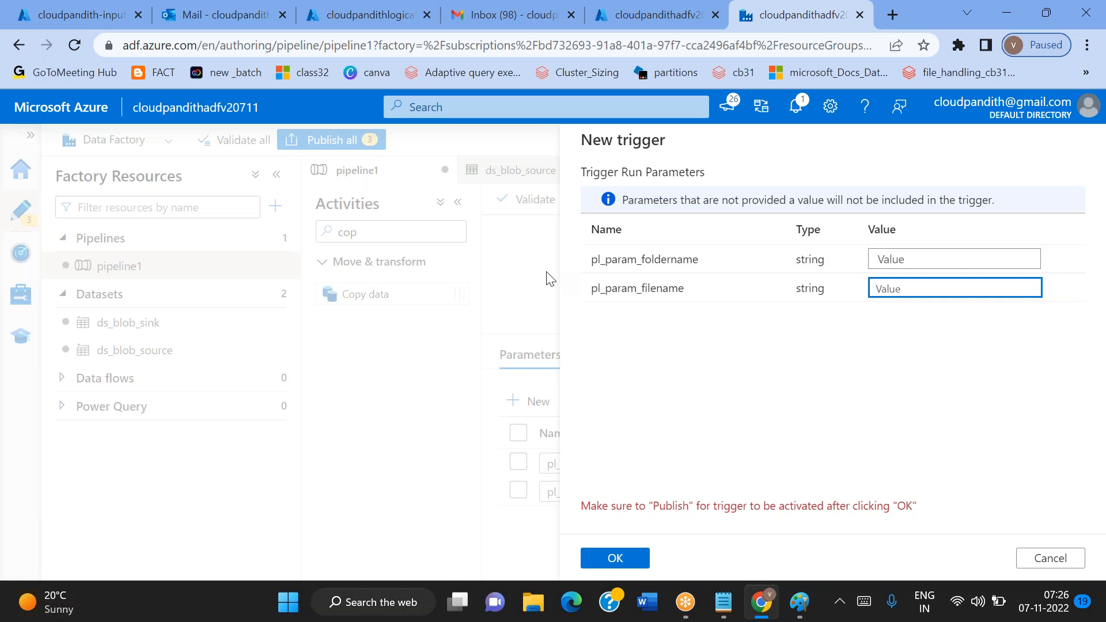
left_click(894, 15)
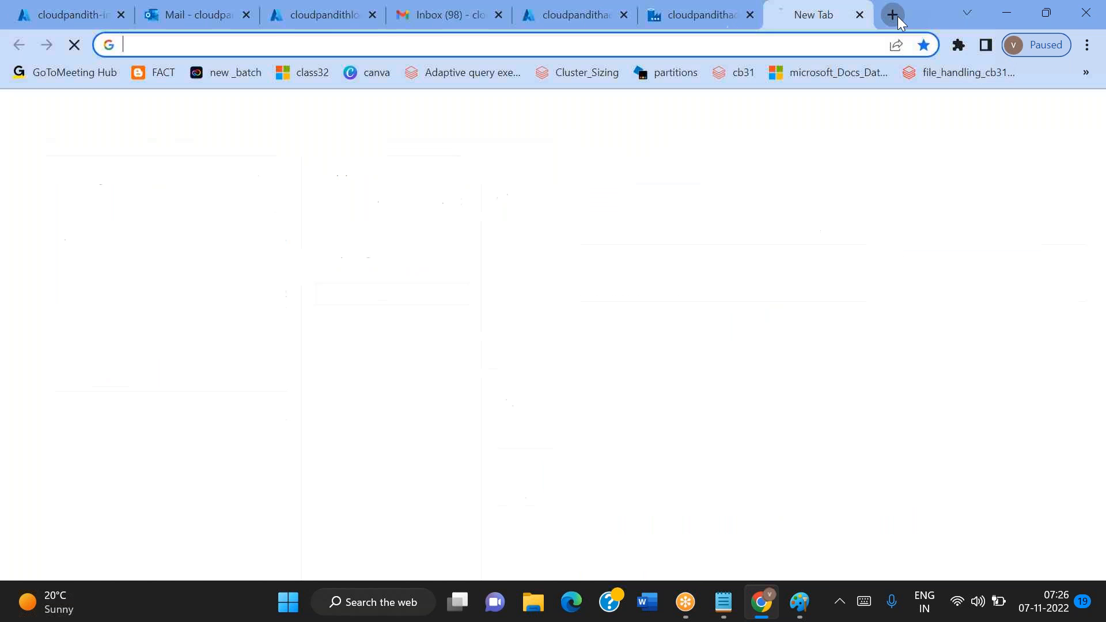
type("@triiger")
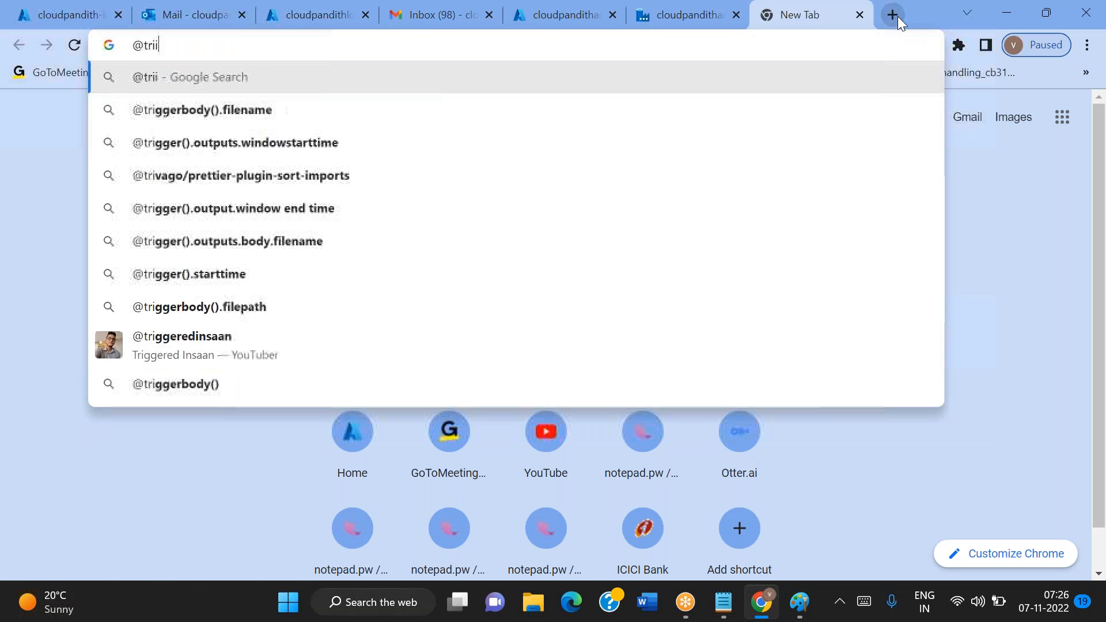
key("BackSpace")
key("BackSpace")
key("BackSpace")
key("BackSpace")
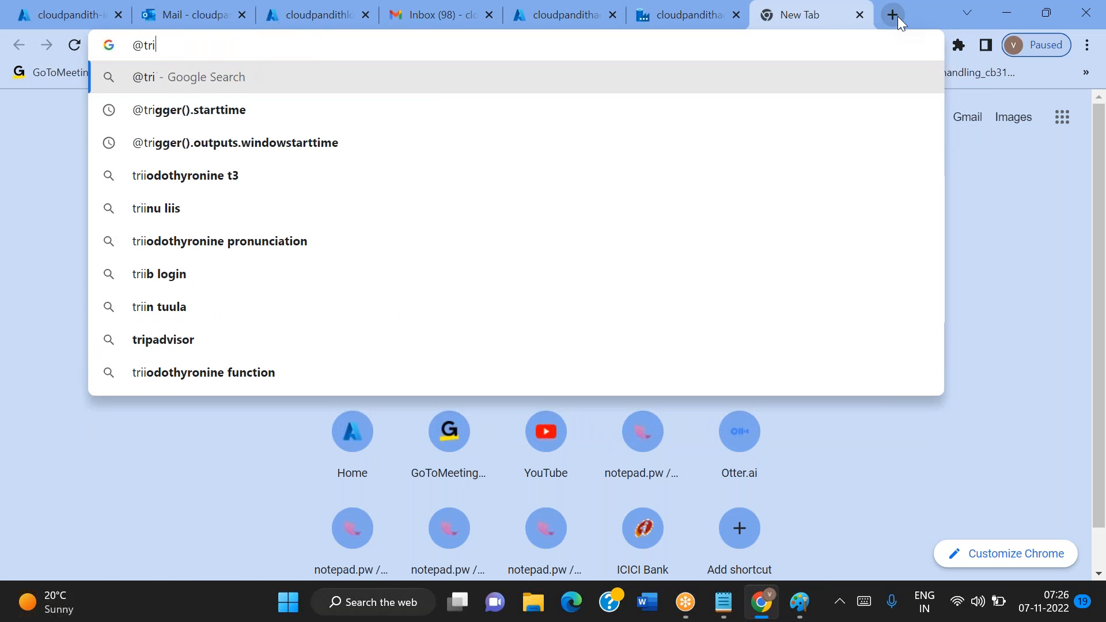
type("gger")
key("Down")
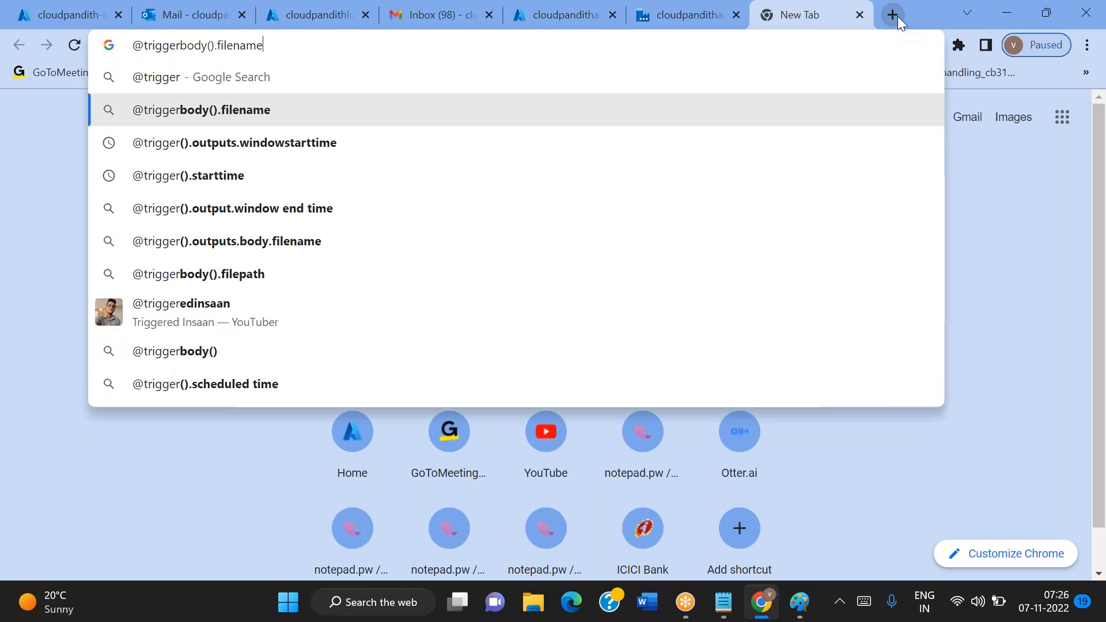
key("Return")
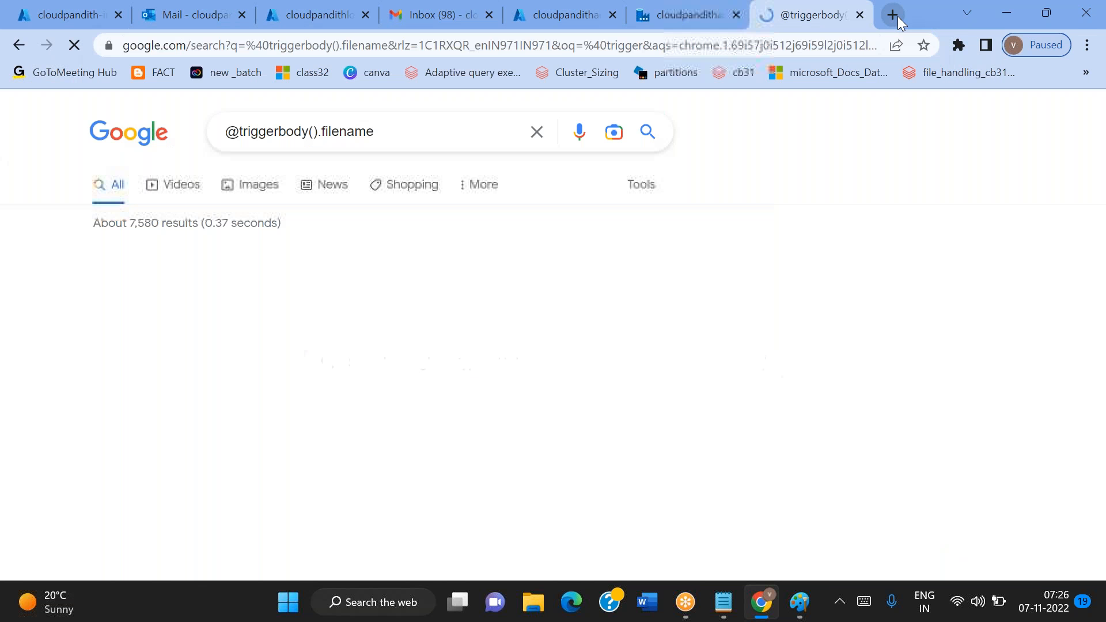
Open the Microsoft Learn article on creating event-based triggers and find "triggerBo" in the page text
left_click(336, 280)
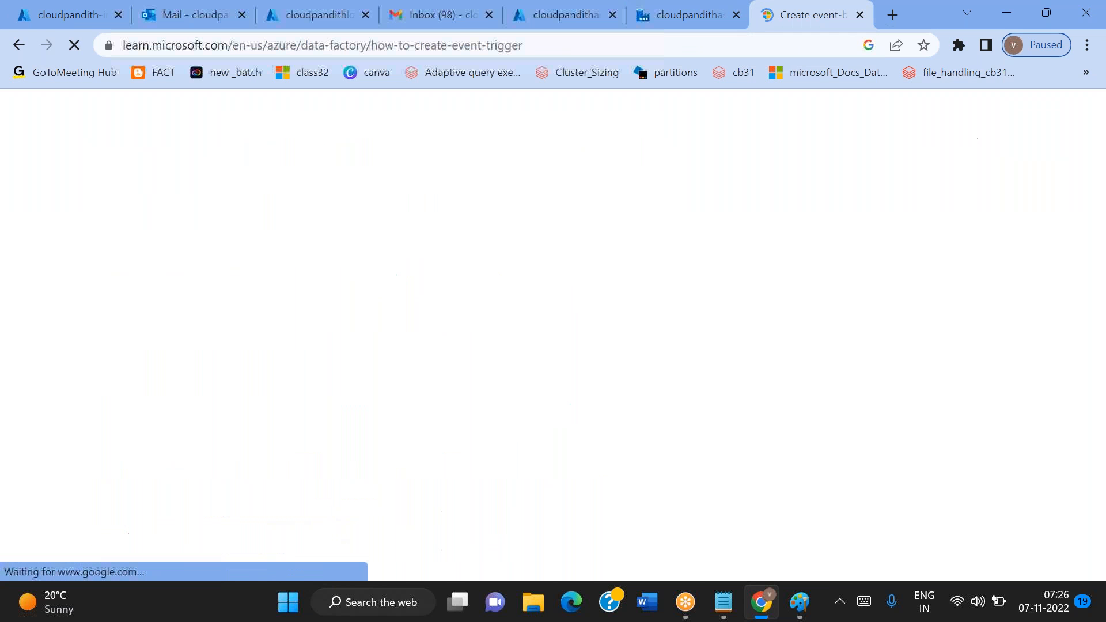
scroll(343, 273, "down", 10)
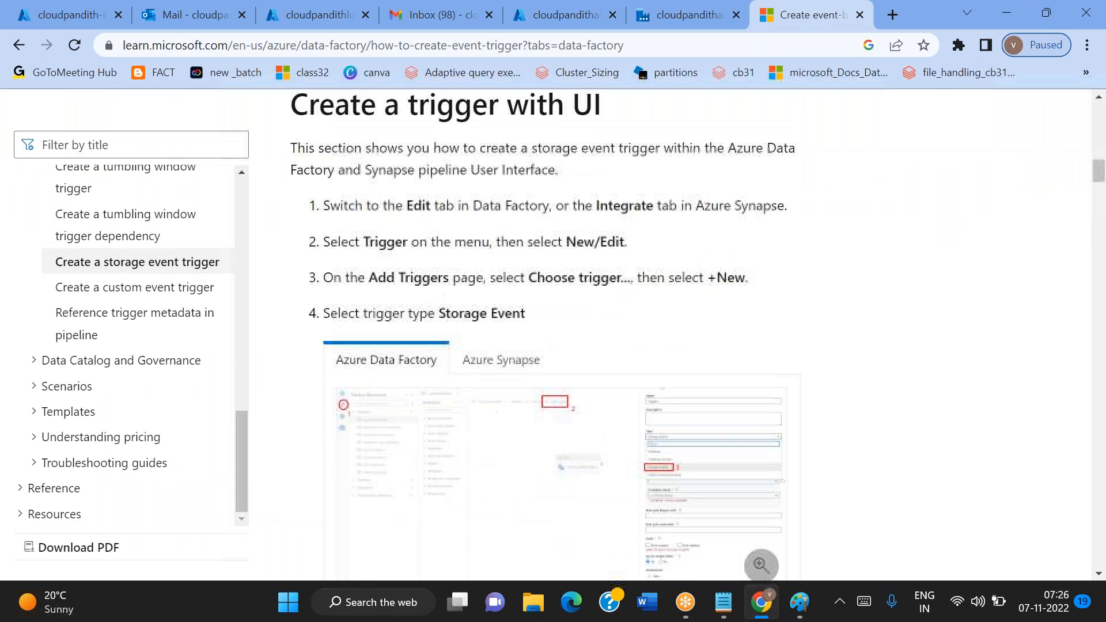
key("ctrl+f")
type("trigger")
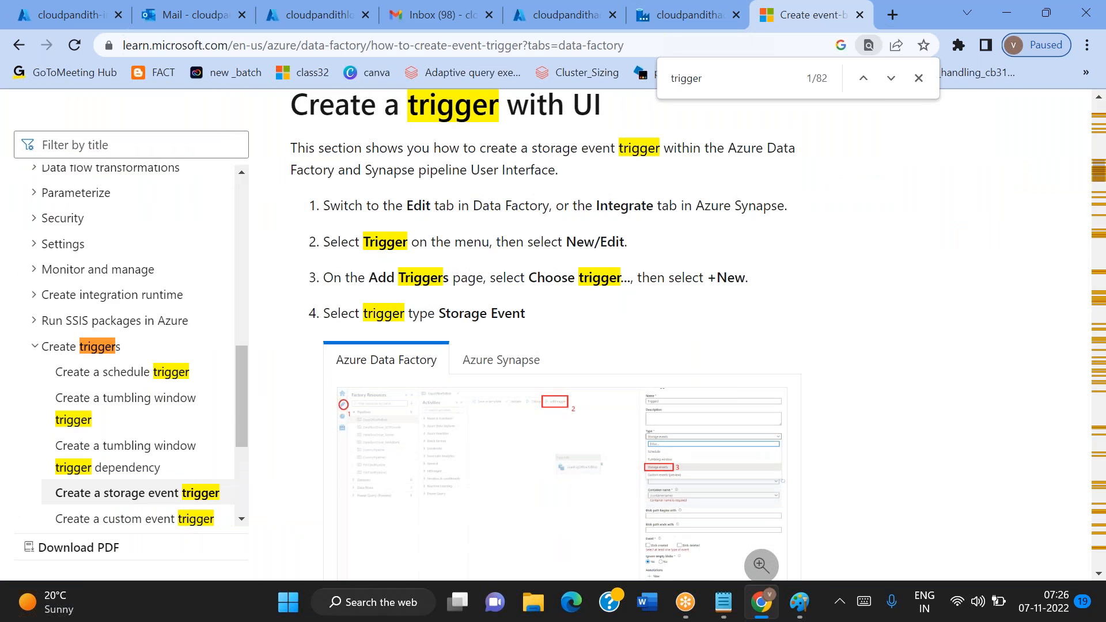
type("Bo")
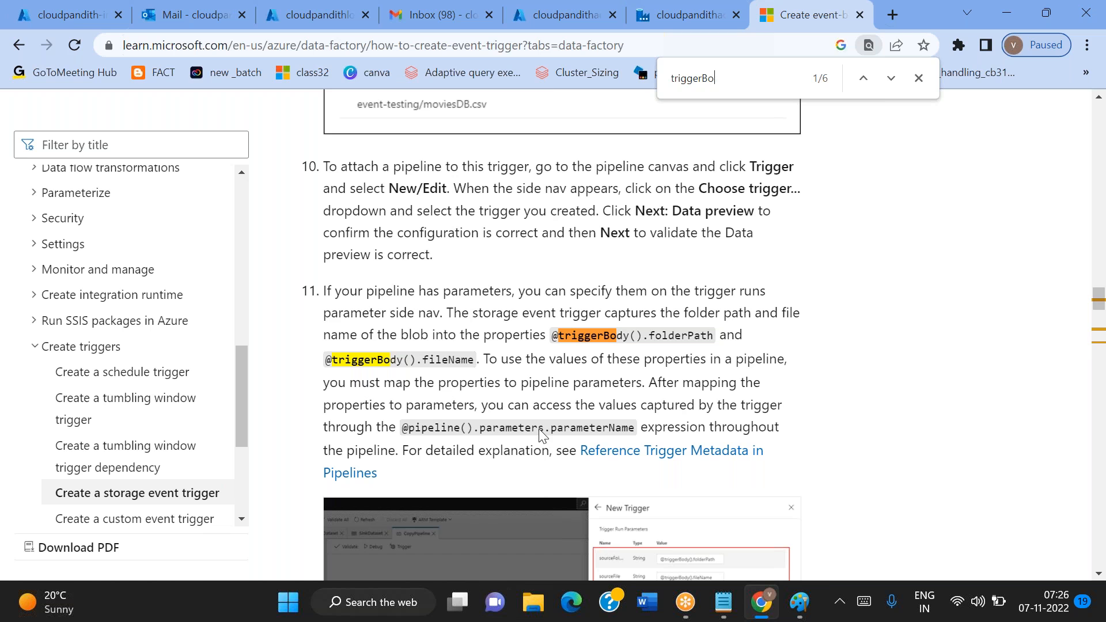
left_click_drag(551, 338, 719, 336)
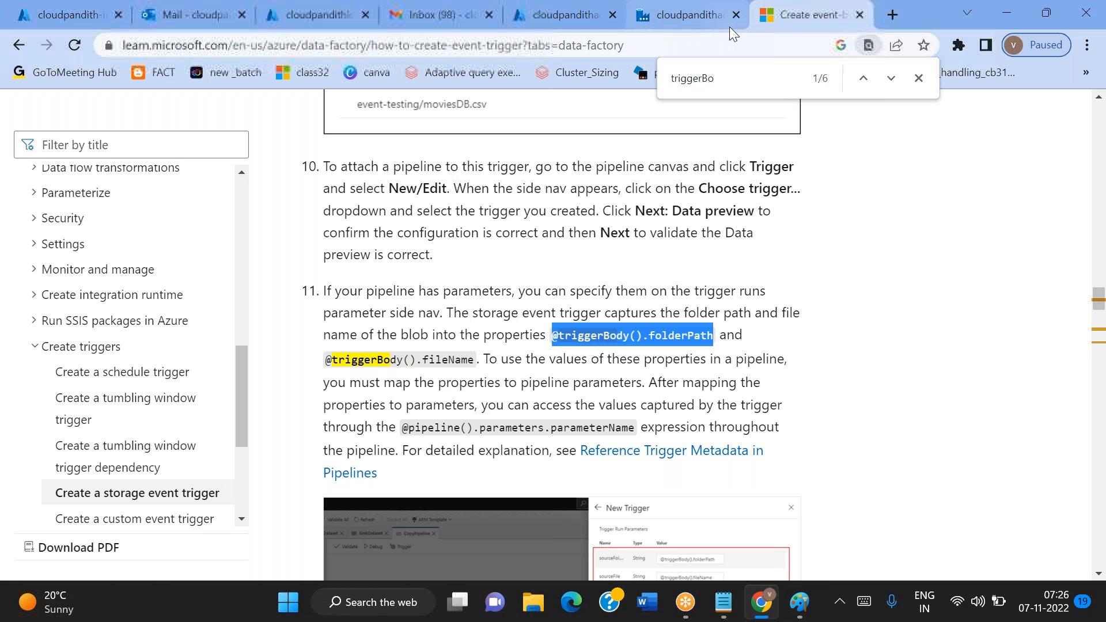
left_click(350, 42)
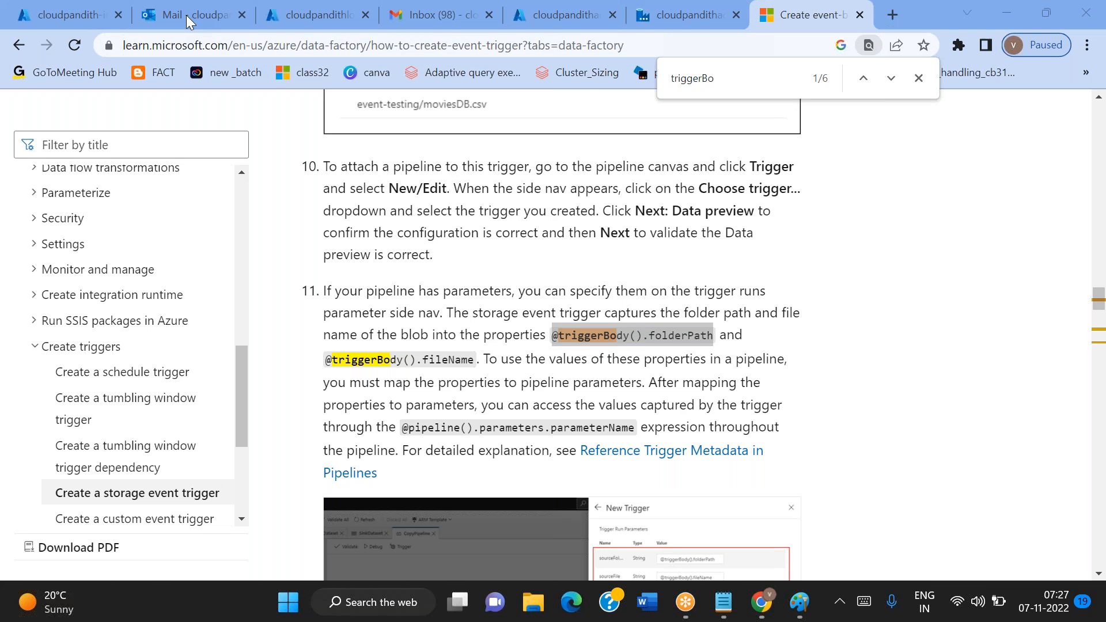
left_click(665, 25)
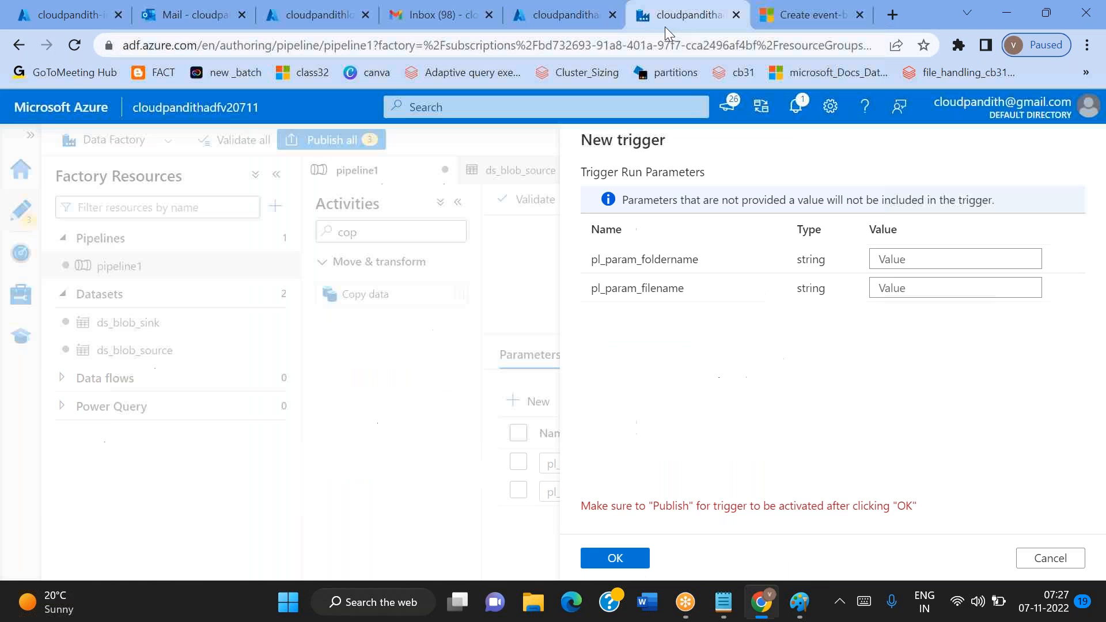
left_click(900, 254)
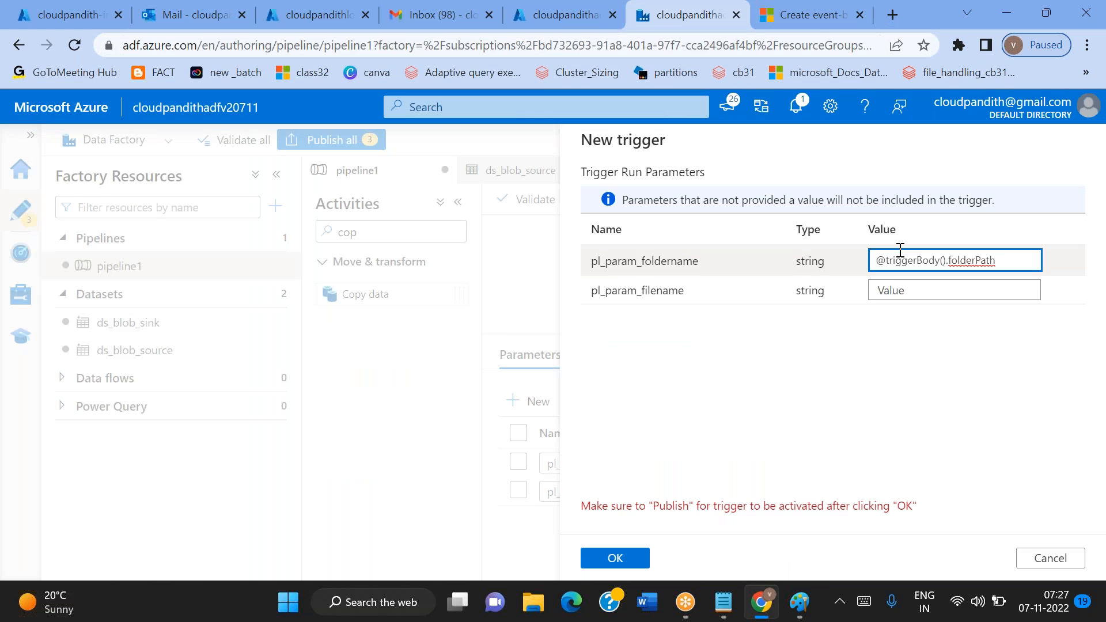
left_click(813, 16)
left_click_drag(325, 360, 476, 362)
key("ctrl+c")
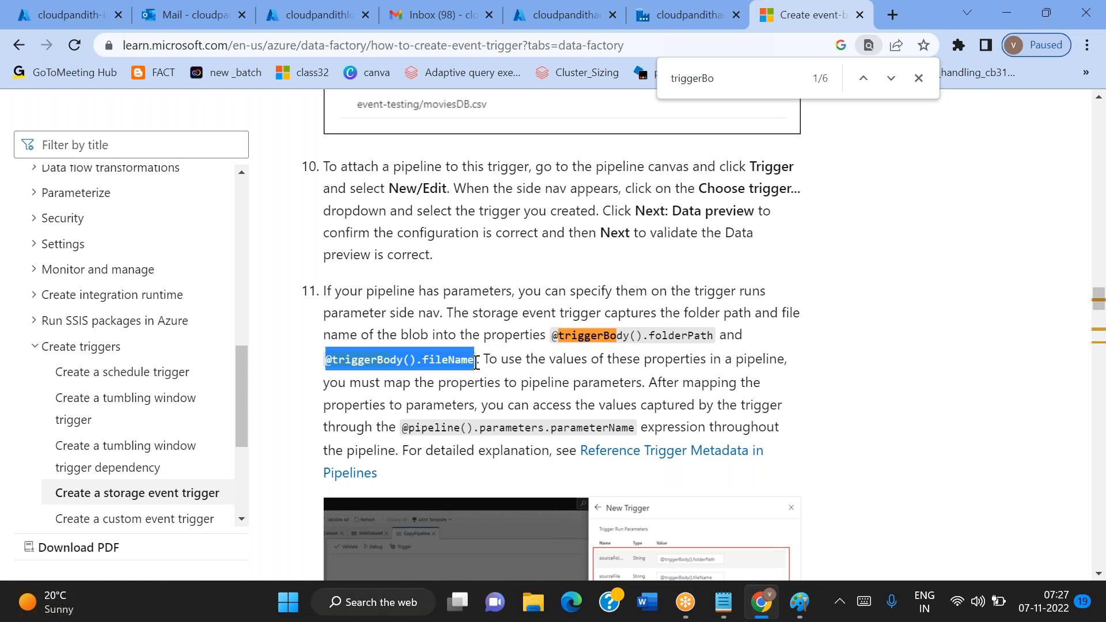
left_click(679, 23)
left_click(899, 286)
key("ctrl+v")
left_click(861, 377)
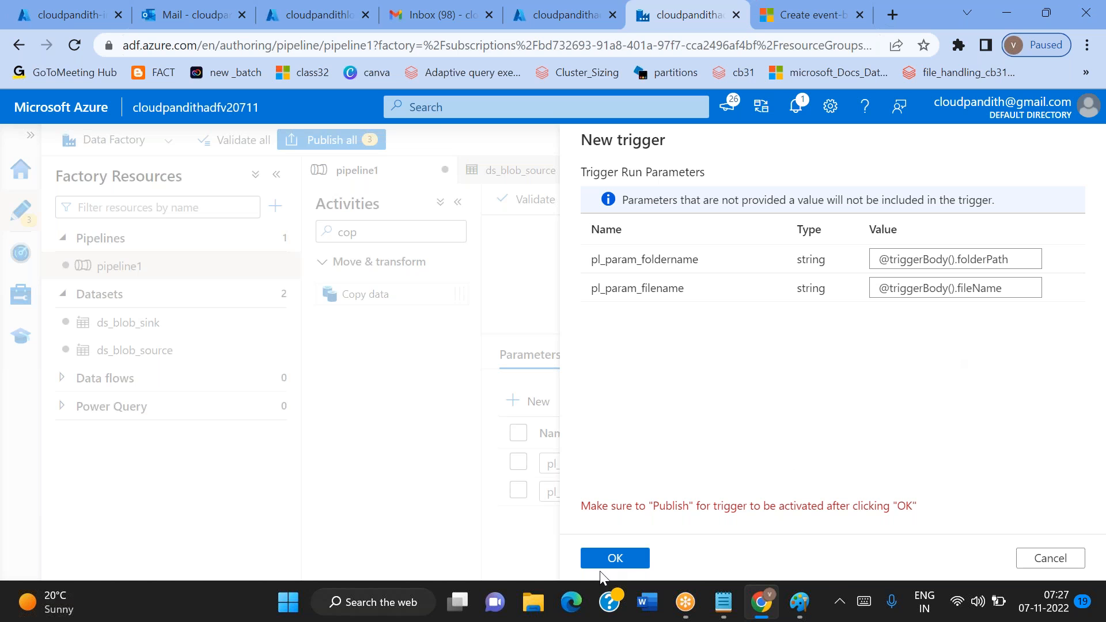
Accept the new trigger and publish pipeline1, both blob datasets and tr_event to the live environment
left_click(614, 557)
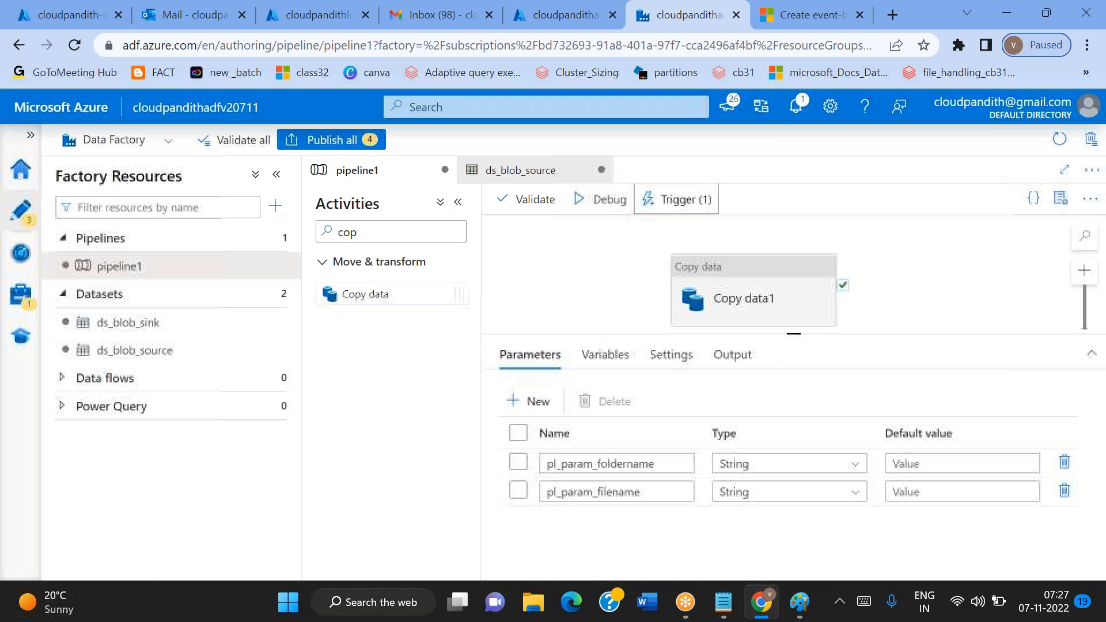
left_click(316, 140)
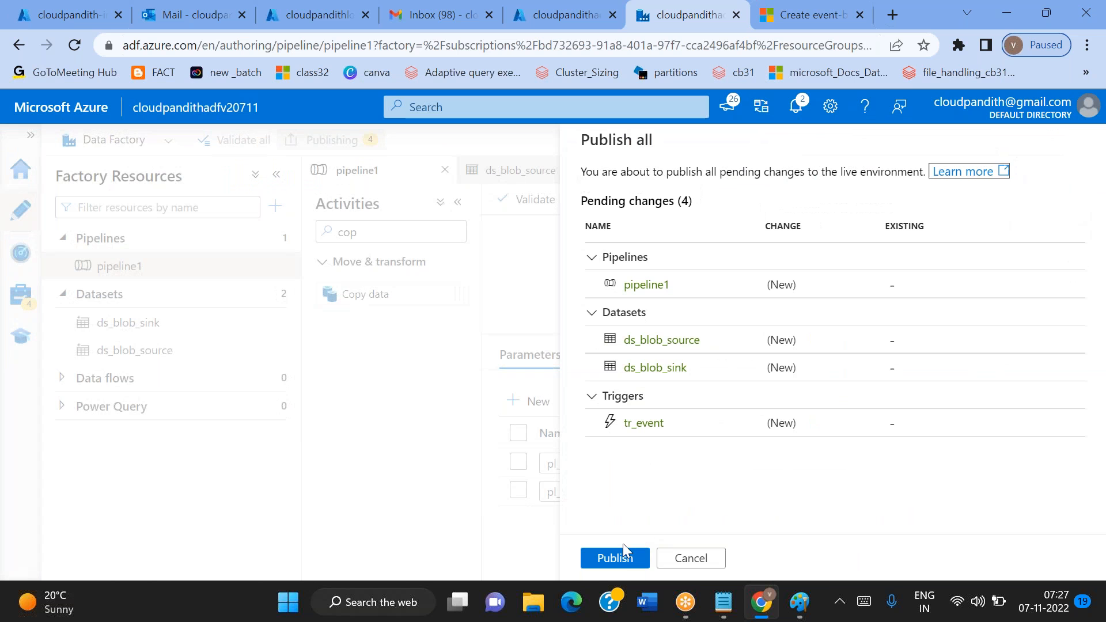
left_click(616, 558)
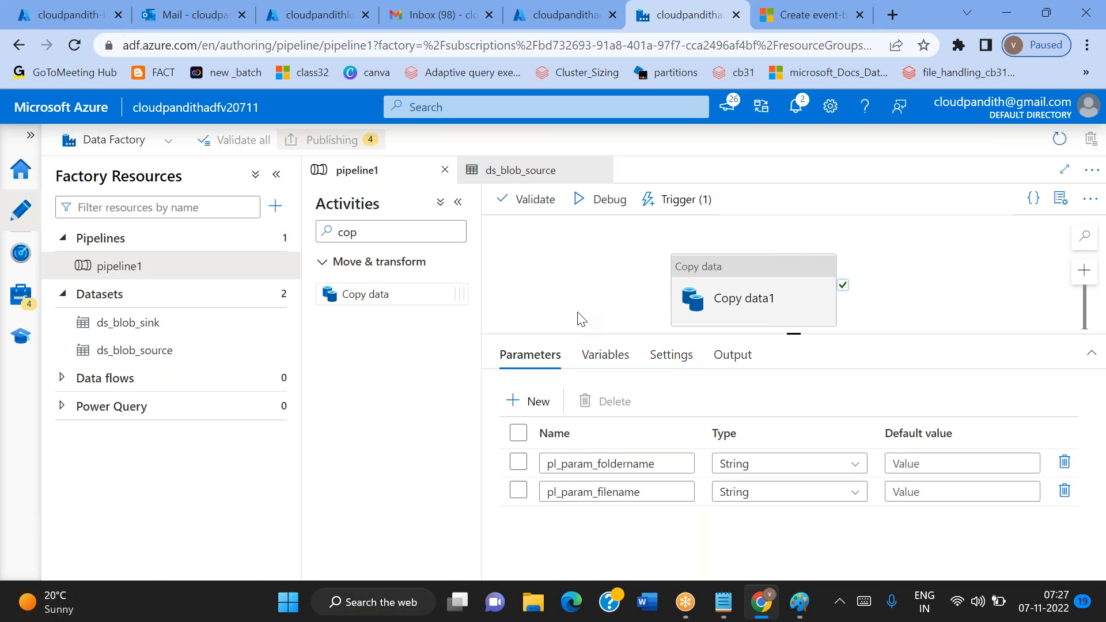
Clear the search filter of the pipeline's activities list
left_click(385, 232)
key("ctrl+a")
key("BackSpace")
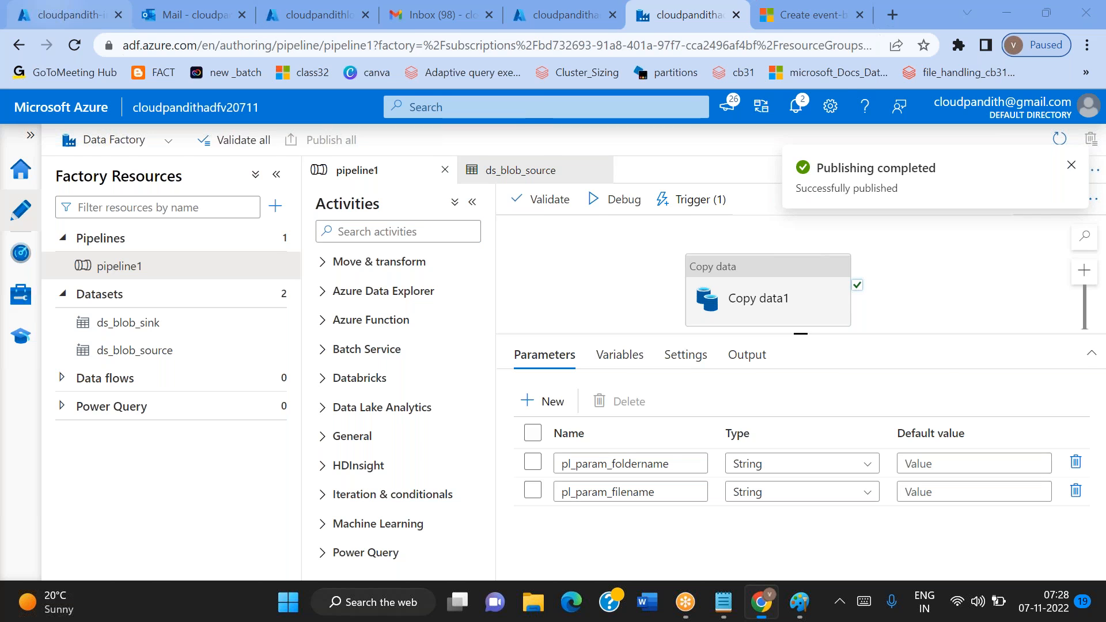
Refresh the cloudpandith-input container and check its blobs, then look over the published pipeline and the data factory overview
left_click(69, 14)
left_click(463, 220)
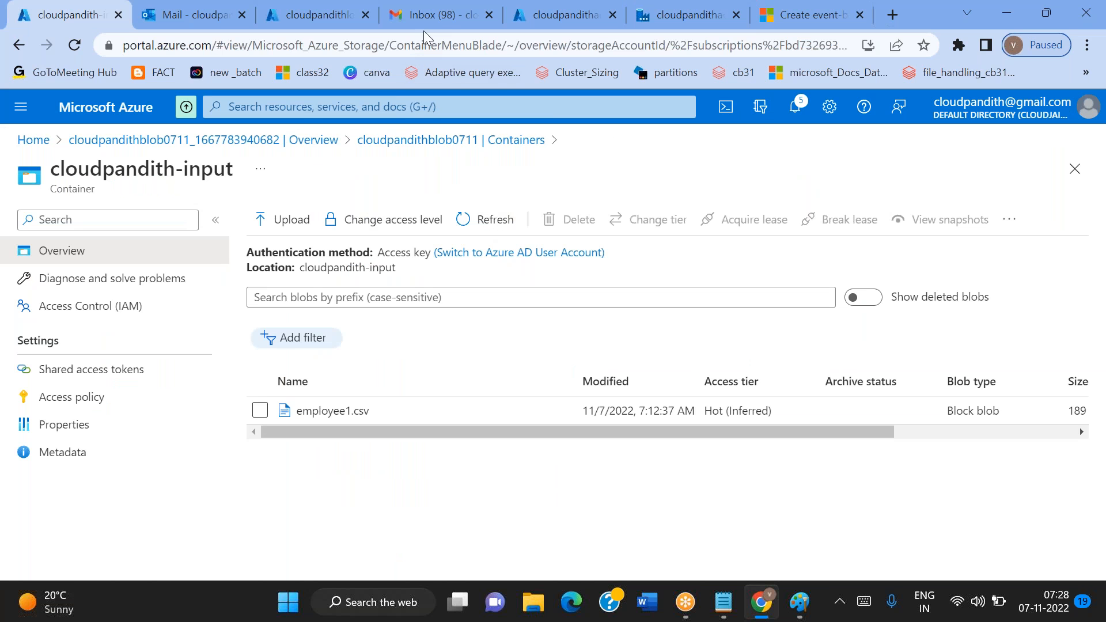
left_click(656, 23)
left_click(95, 8)
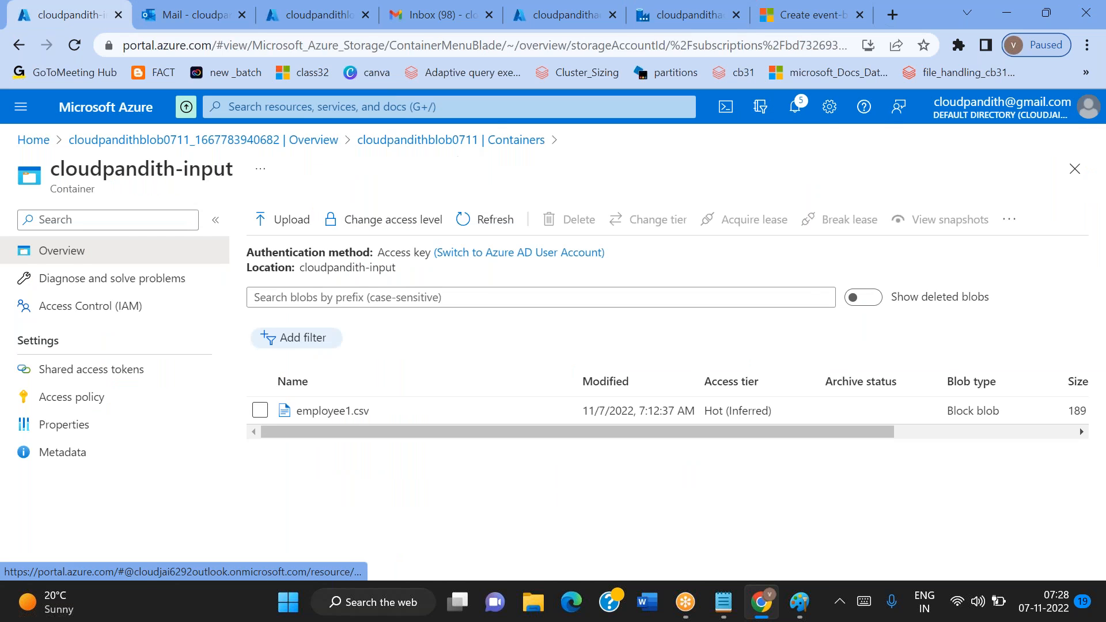
left_click(679, 24)
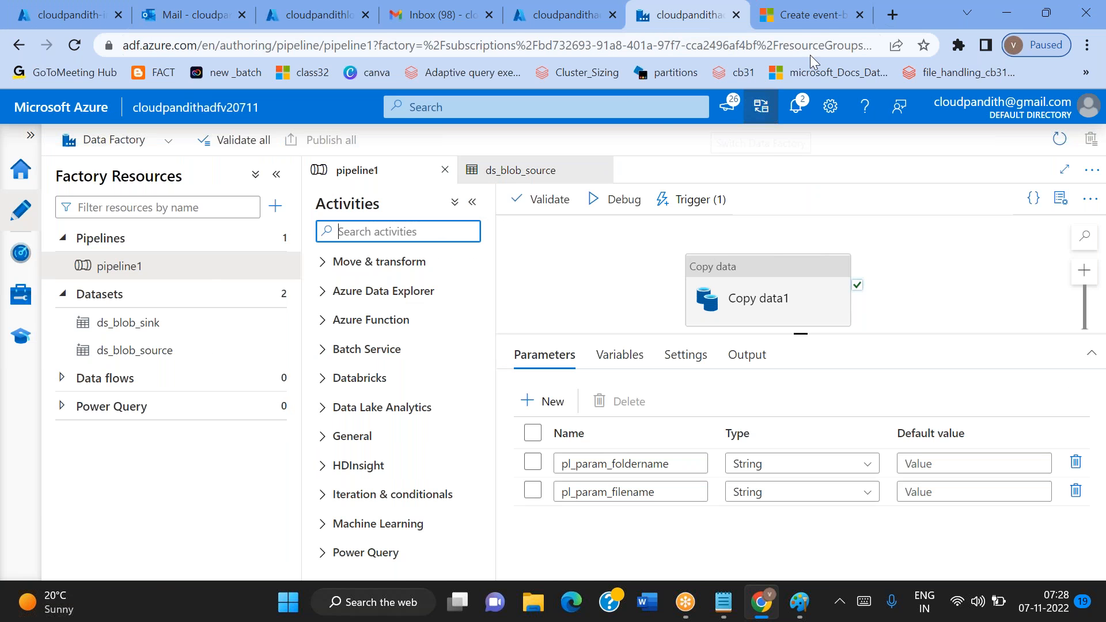
left_click(537, 26)
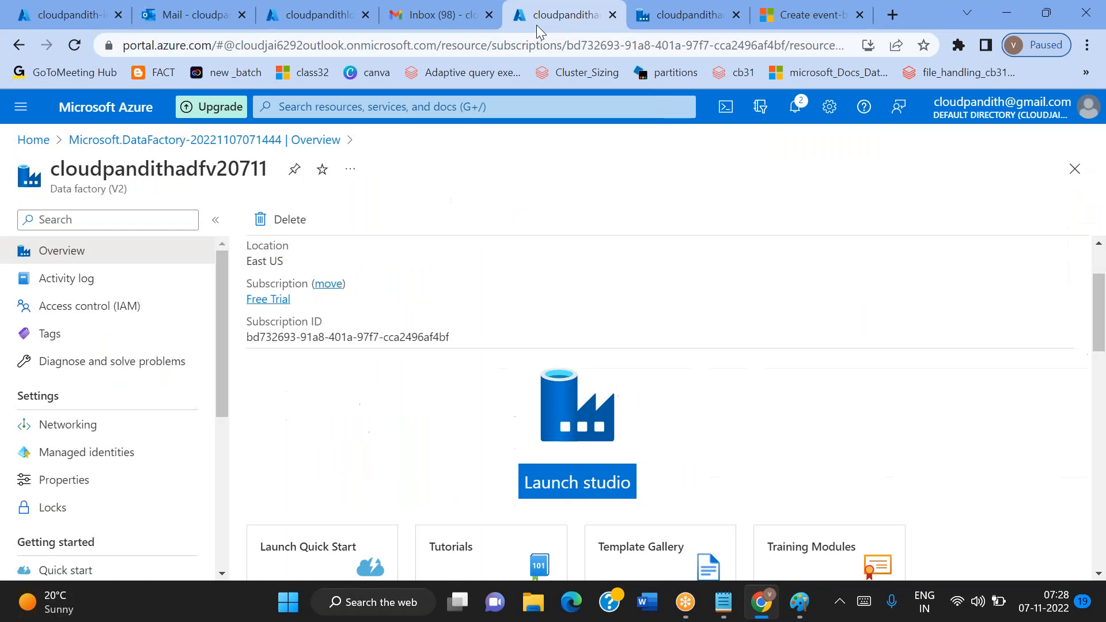
Compose a new message in Gmail to the Outlook mailbox's address, with the subject "sample csv file" taken from the Notepad notes
left_click(430, 23)
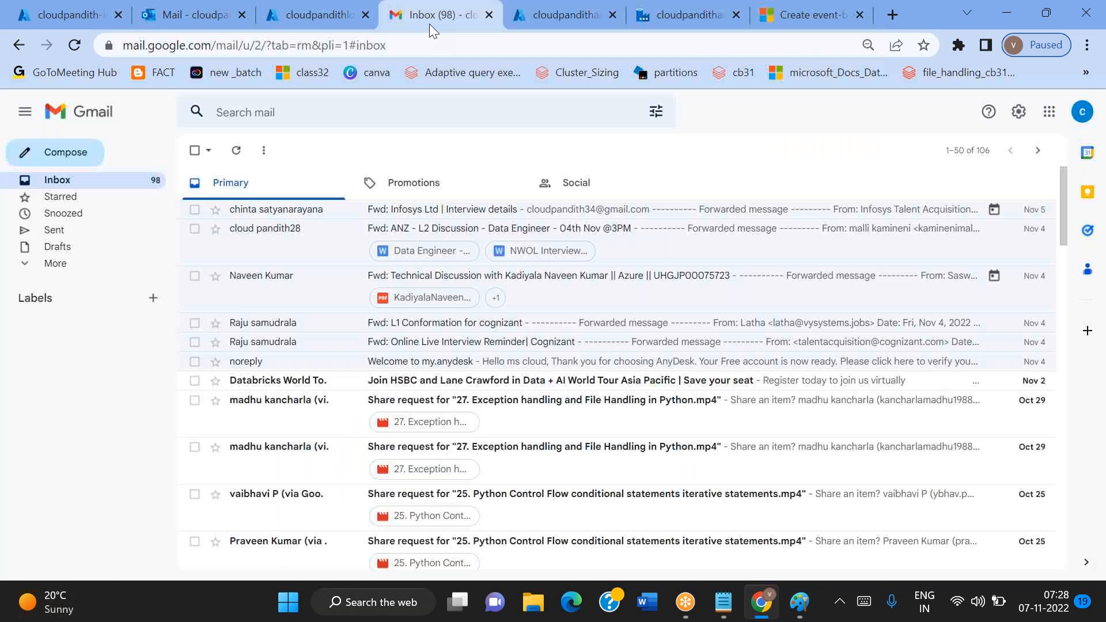
left_click(20, 153)
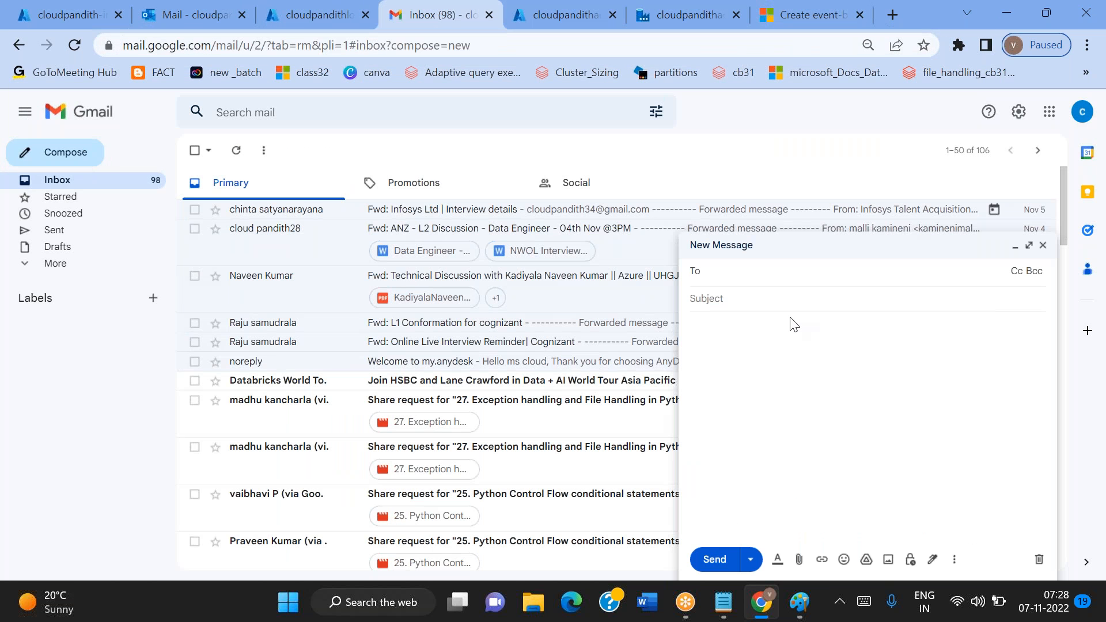
type("cloud")
key("Return")
left_click(775, 317)
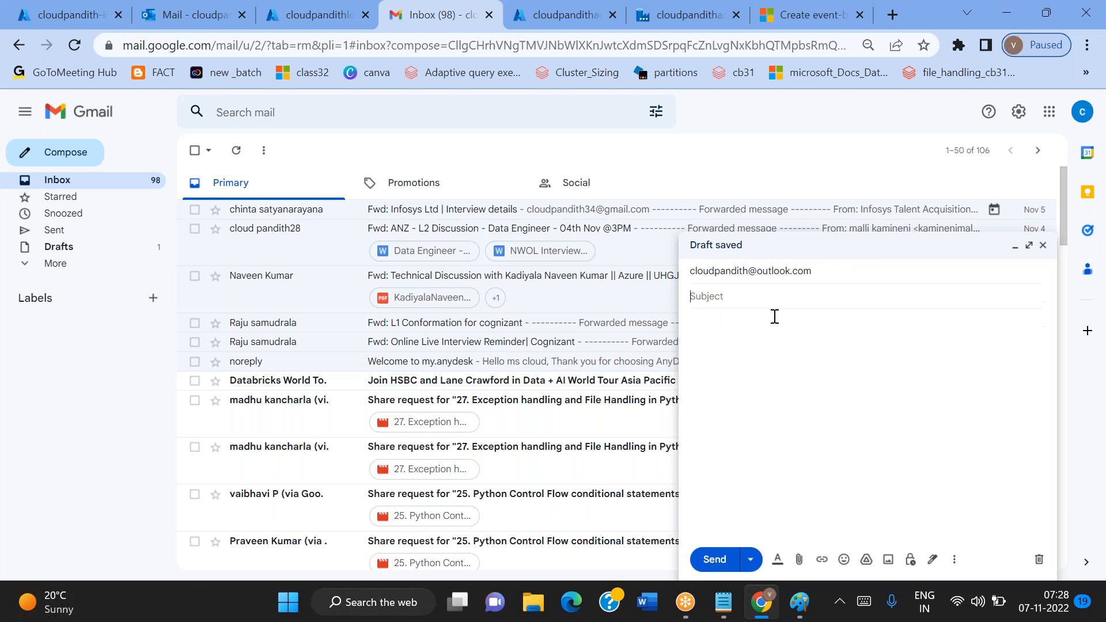
left_click(724, 603)
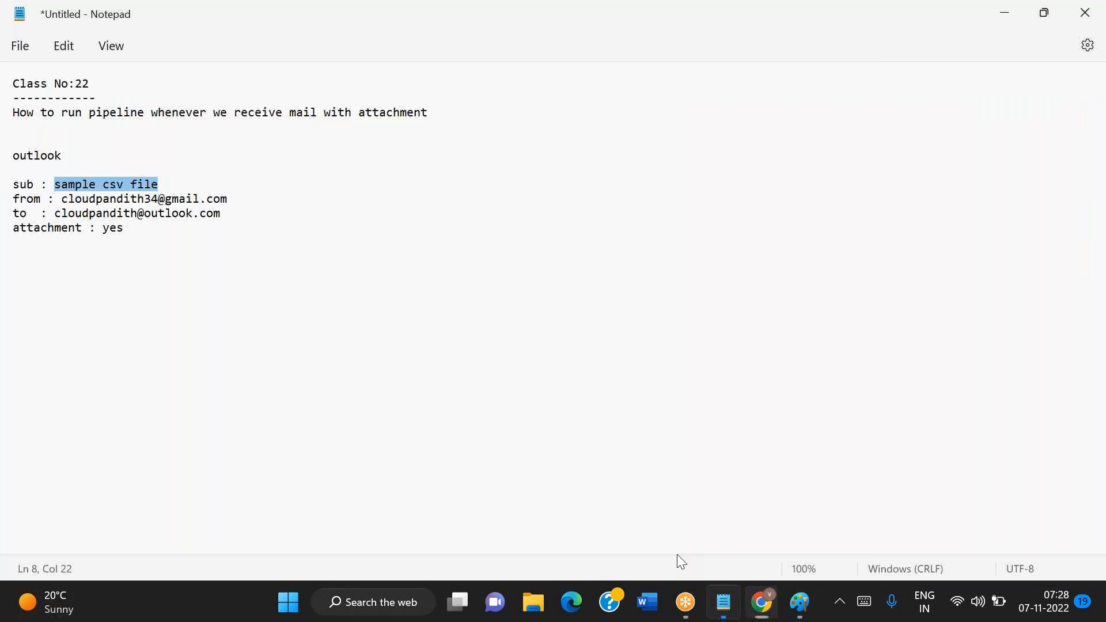
key("alt+Tab")
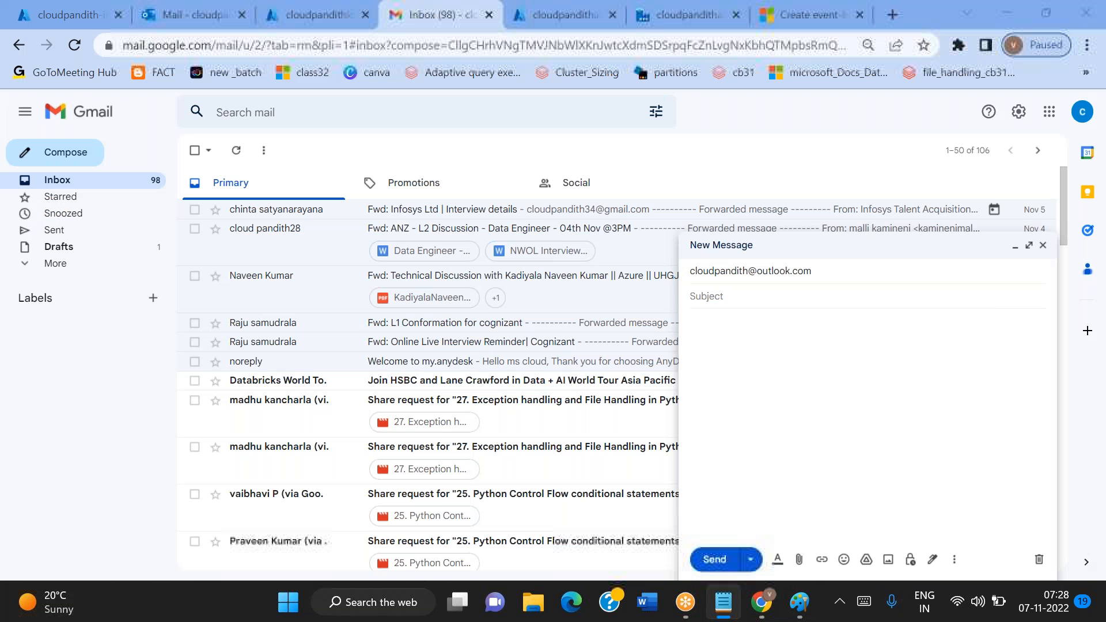
type("sample csv file")
Attach the file results1.csv from the set-comma folder to the message
left_click(799, 560)
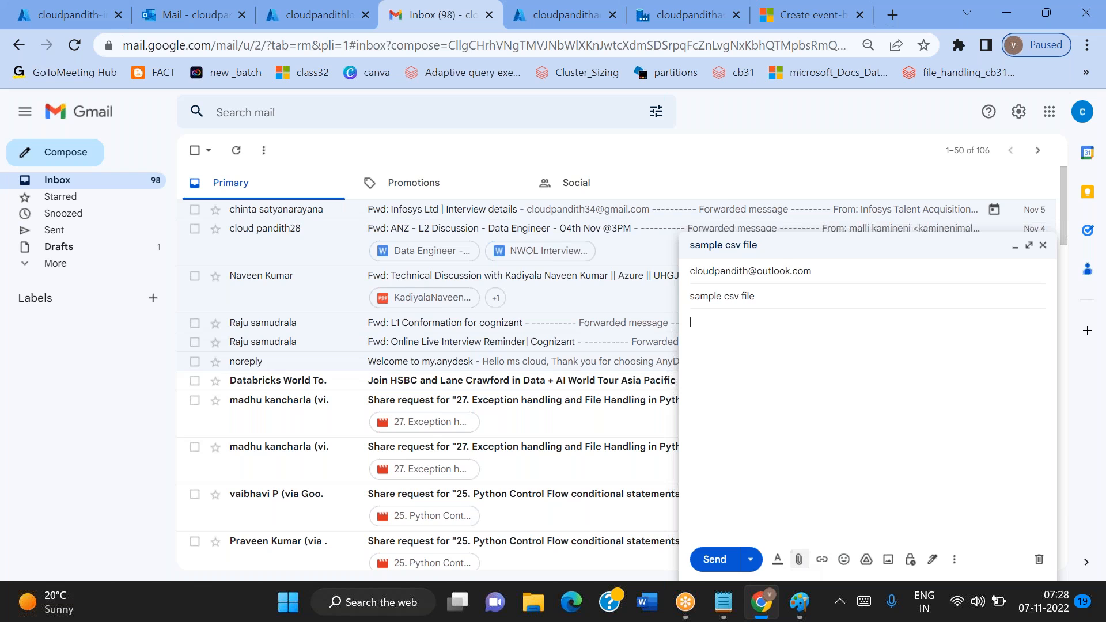
scroll(375, 357, "down", 3)
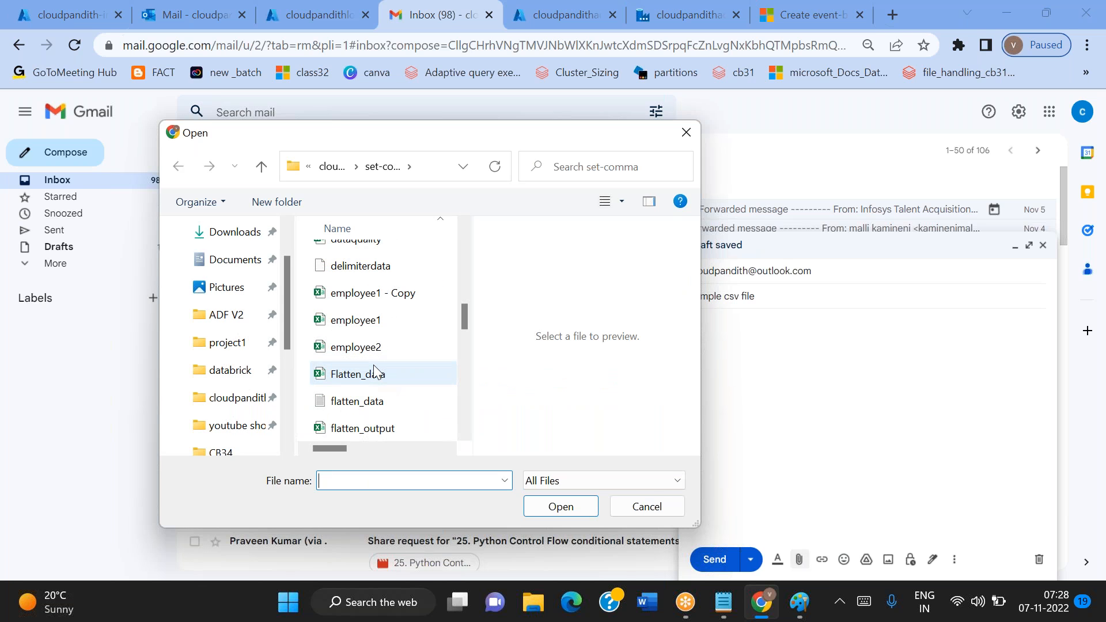
scroll(368, 403, "down", 3)
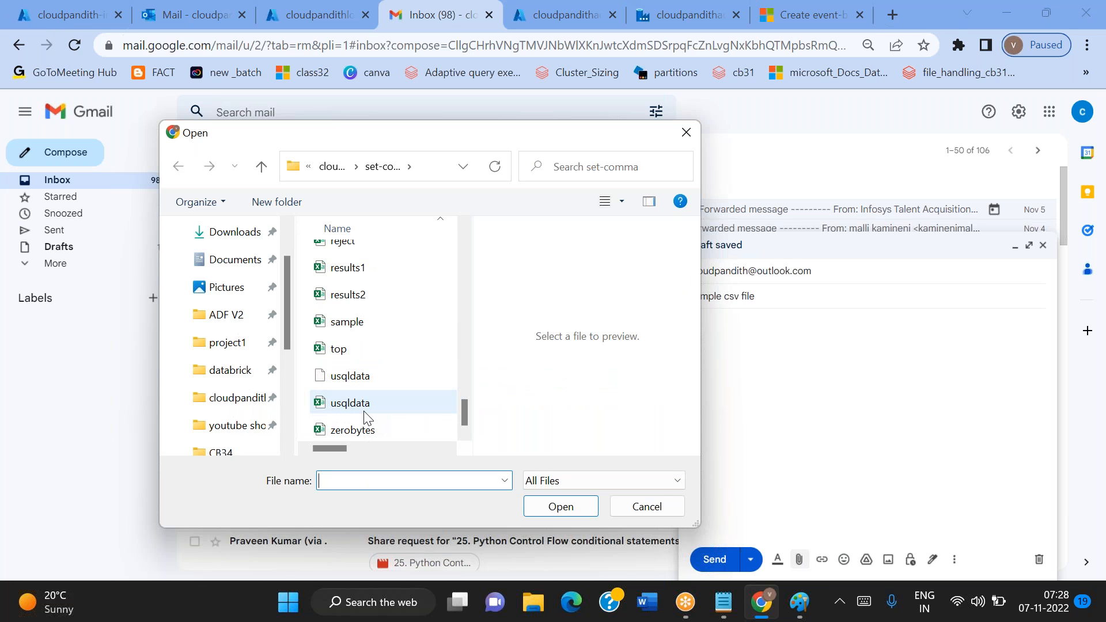
left_click(343, 268)
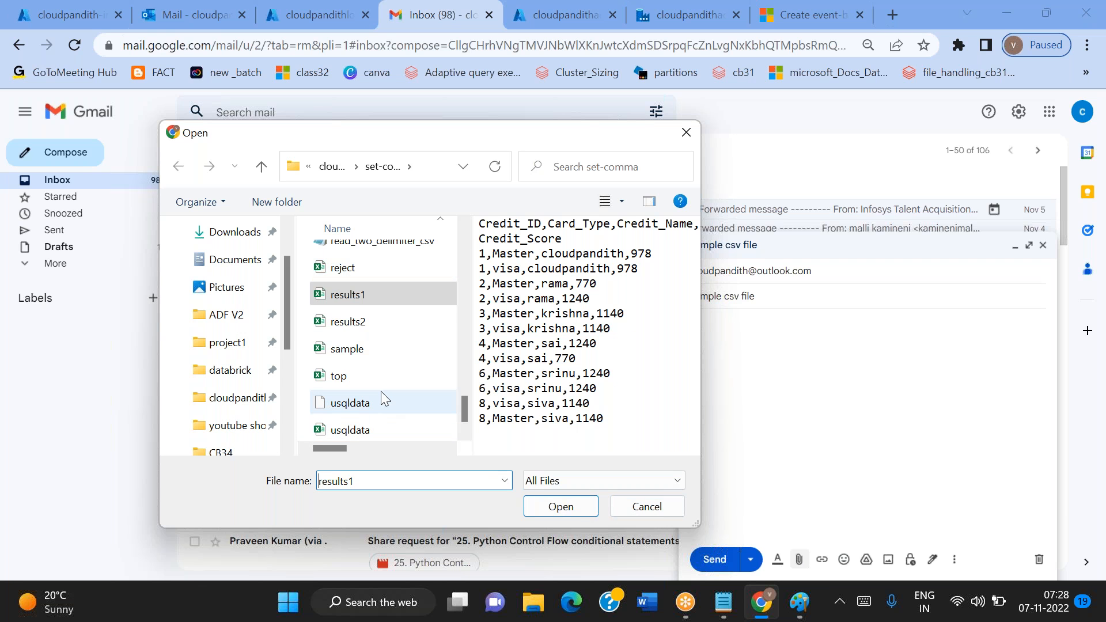
left_click(561, 507)
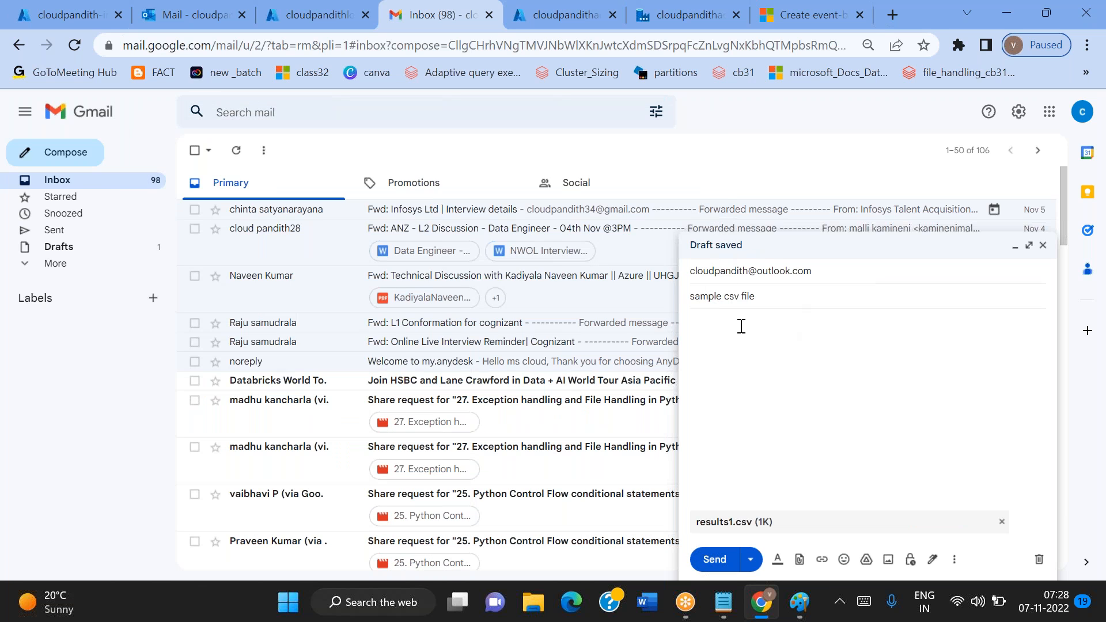
Write the message body "Hi Team, PFA. Thanks," signed with the sender's first name, and send the message
type("Hi Team")
key("Return")
type("PFAthanks")
key("BackSpace")
key("BackSpace")
key("BackSpace")
key("BackSpace")
key("BackSpace")
key("BackSpace")
type("Thanks,")
key("Return")
type("Mallaiah")
left_click(713, 562)
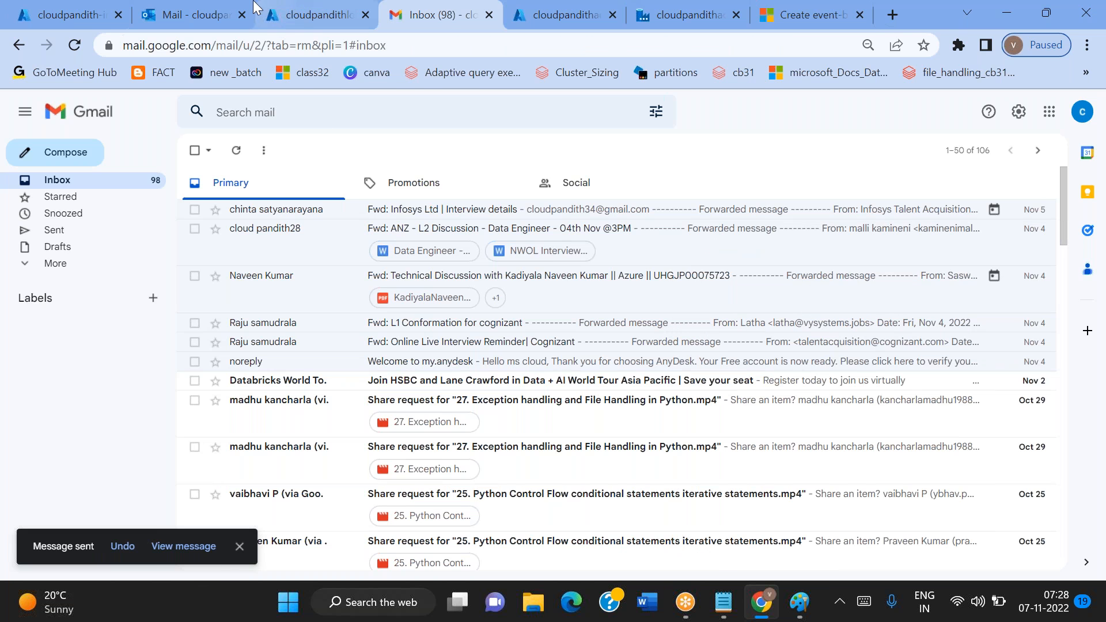
Open the newly received "sample csv file" message in Outlook, then refresh the cloudpandith-input container to check for the attachment
left_click(187, 8)
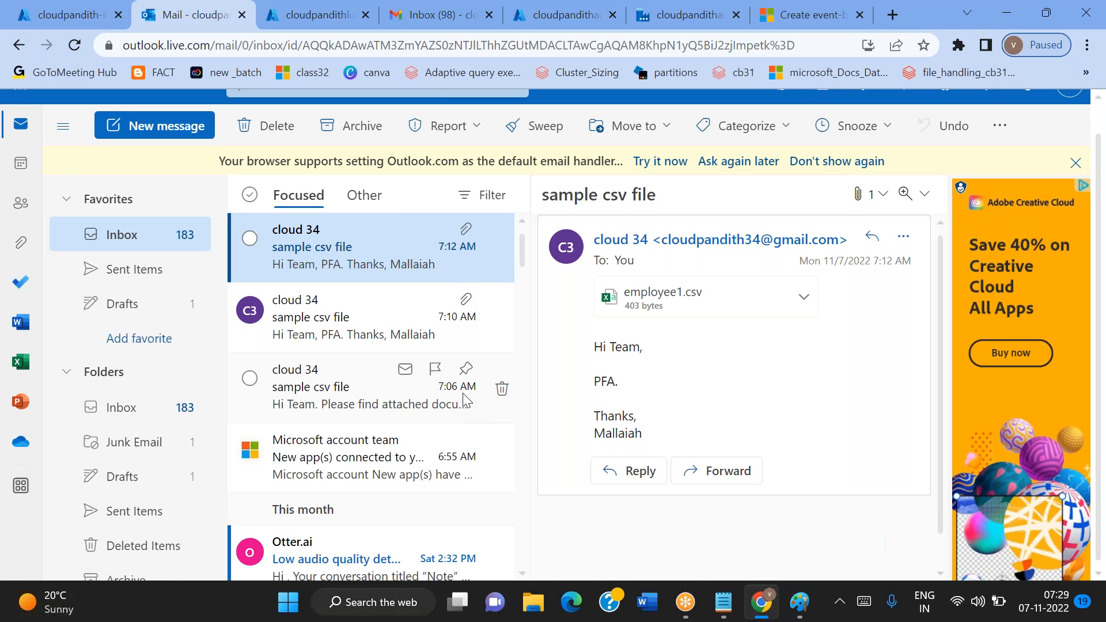
left_click(382, 264)
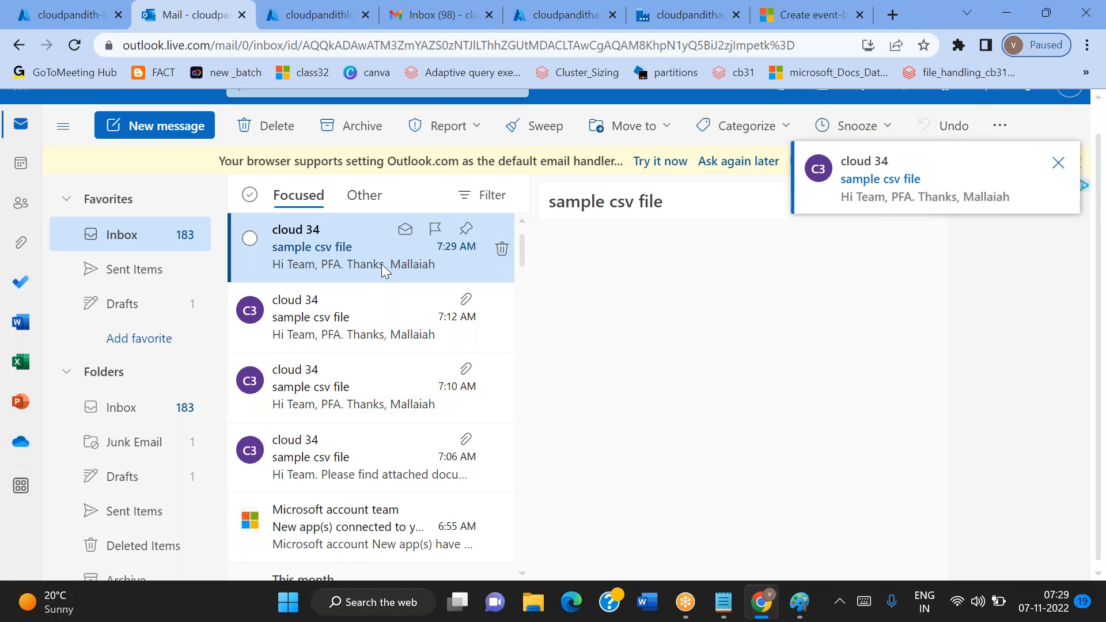
left_click(86, 10)
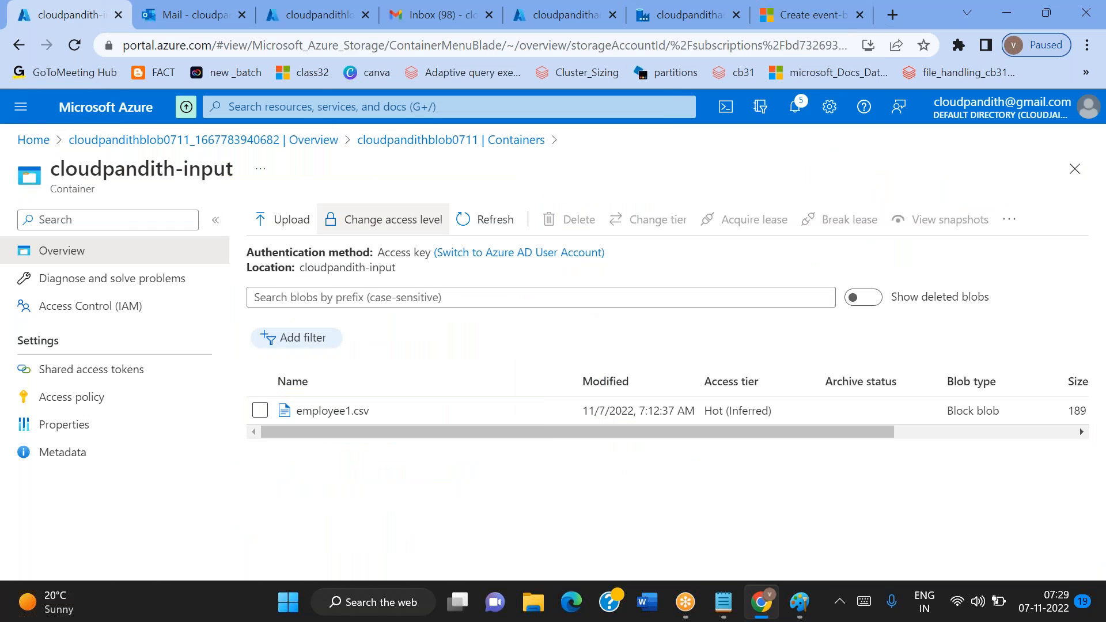
left_click(492, 219)
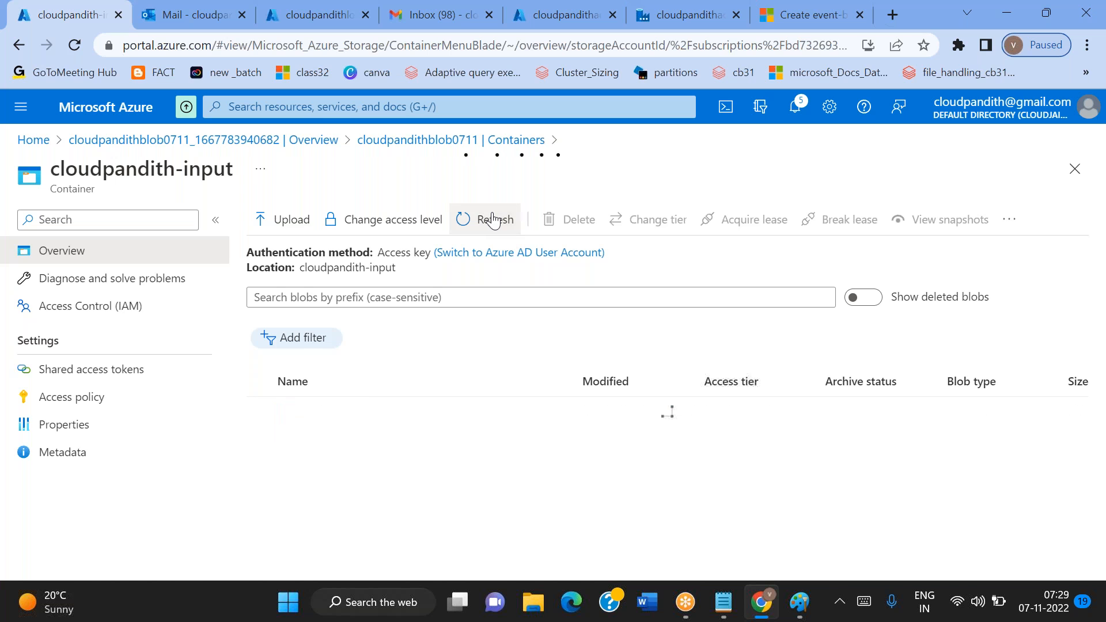
left_click(493, 220)
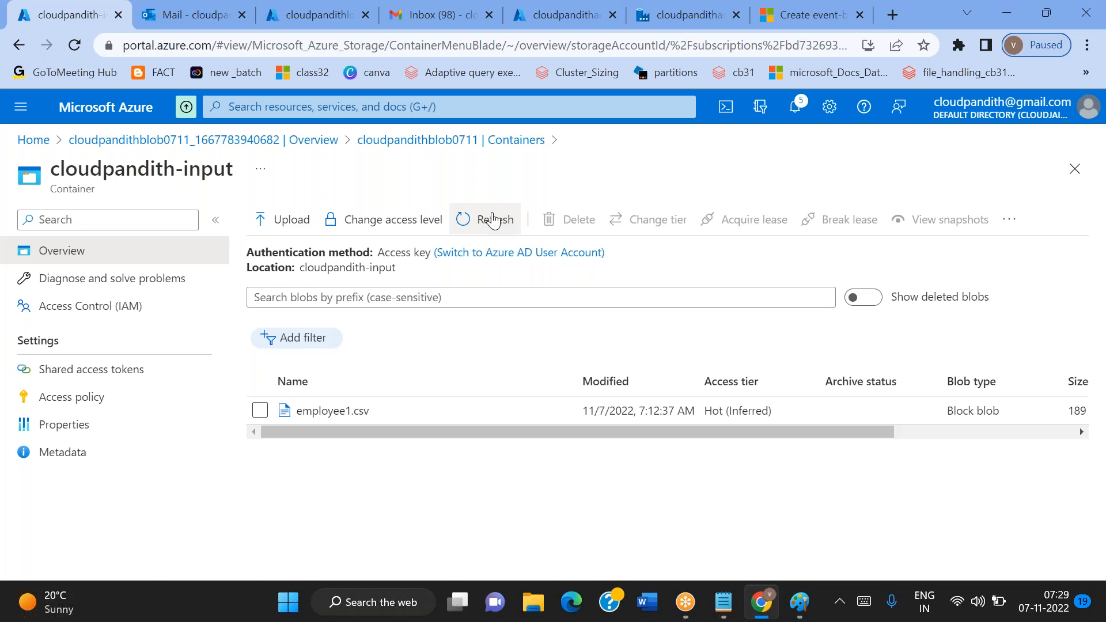
left_click(492, 219)
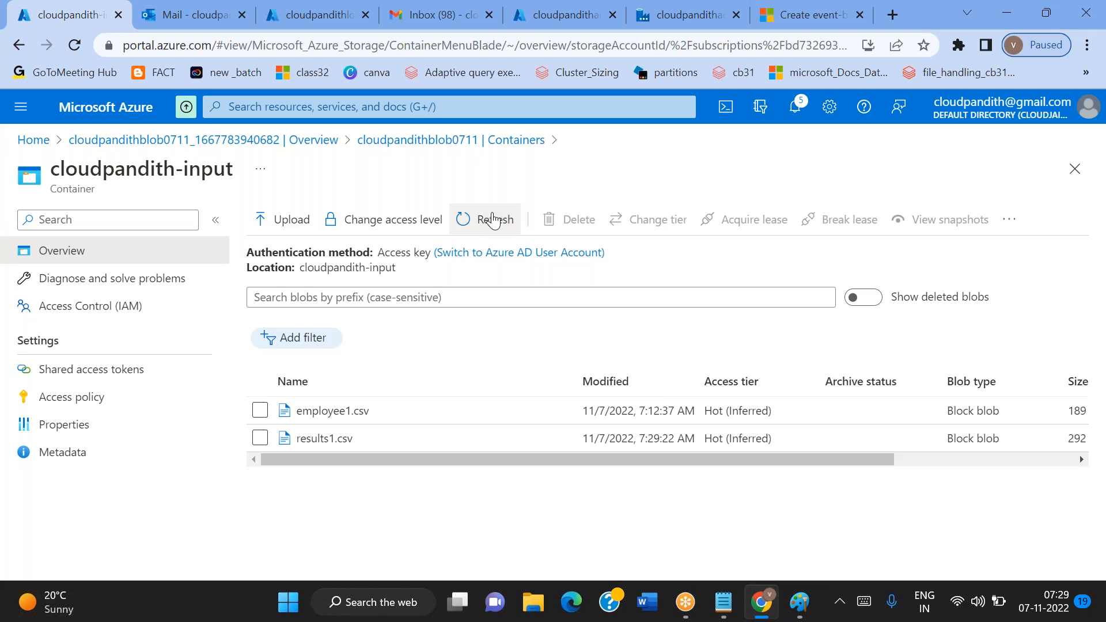
Open the cloudpandith-output container of the storage account and refresh its blob list
left_click(487, 140)
left_click_drag(385, 404, 368, 387)
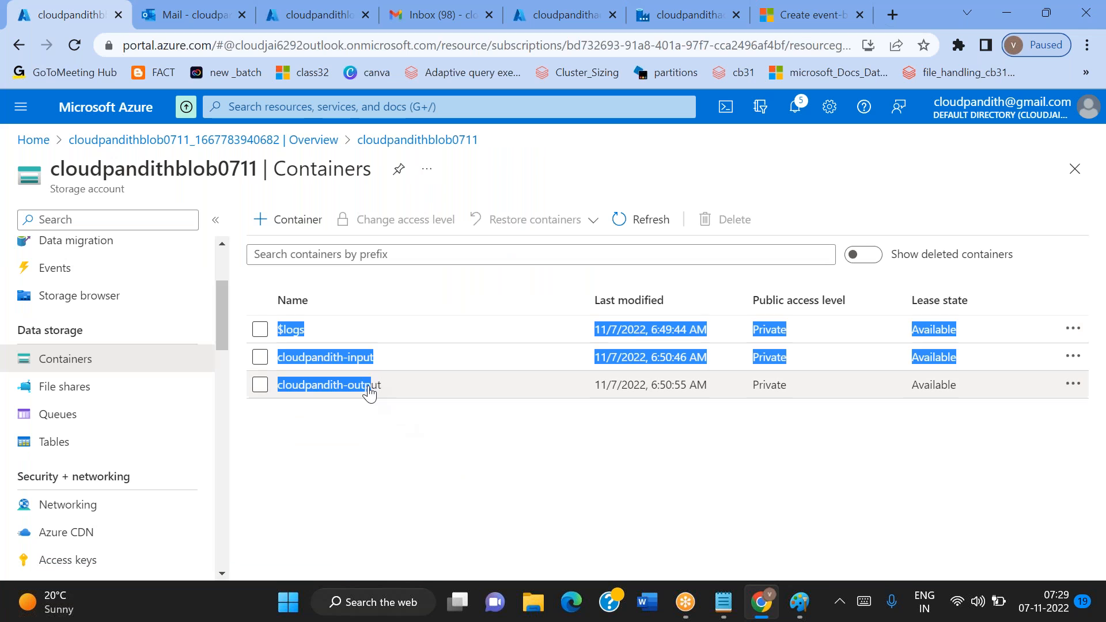
left_click(369, 393)
left_click(368, 389)
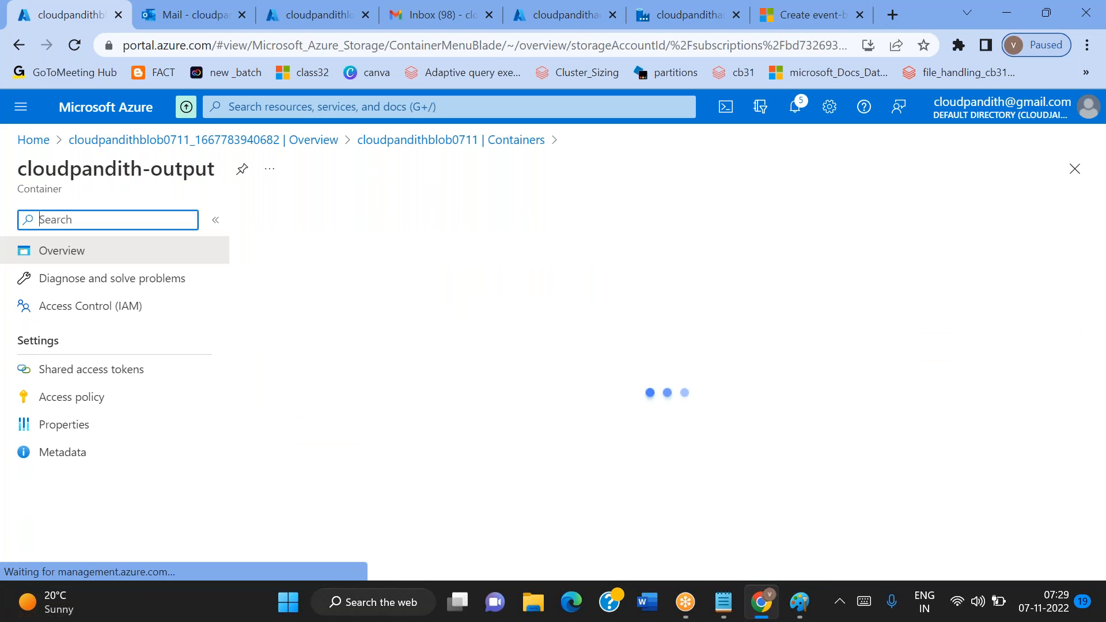
left_click(486, 224)
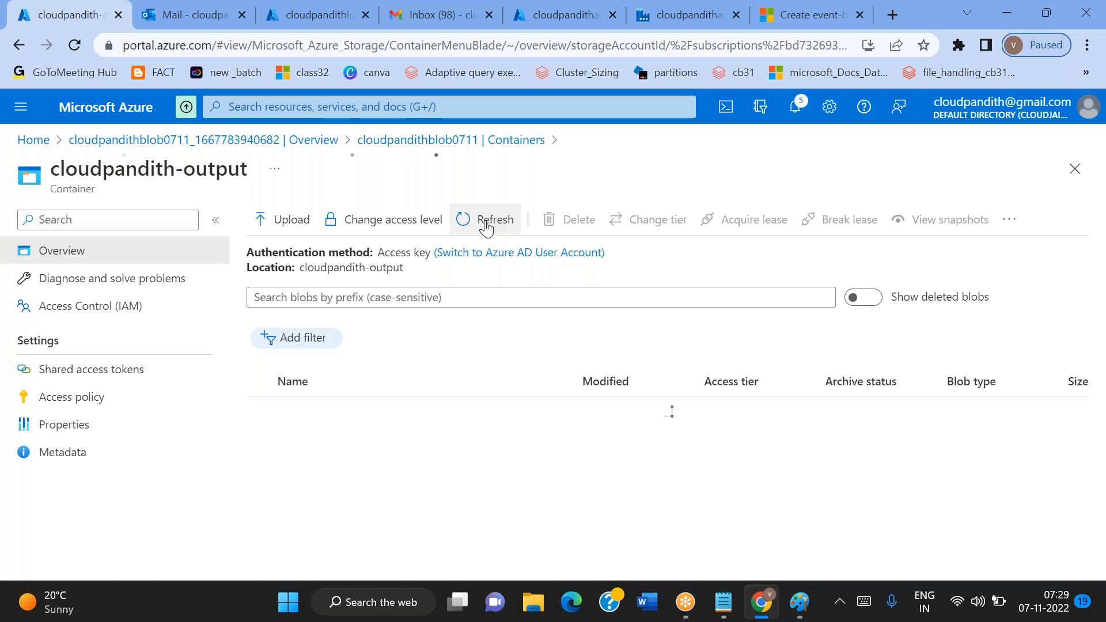
Refresh the triggered pipeline runs in the data factory's monitoring view, then check the cloudpandith-output container again for the copied file
left_click(643, 24)
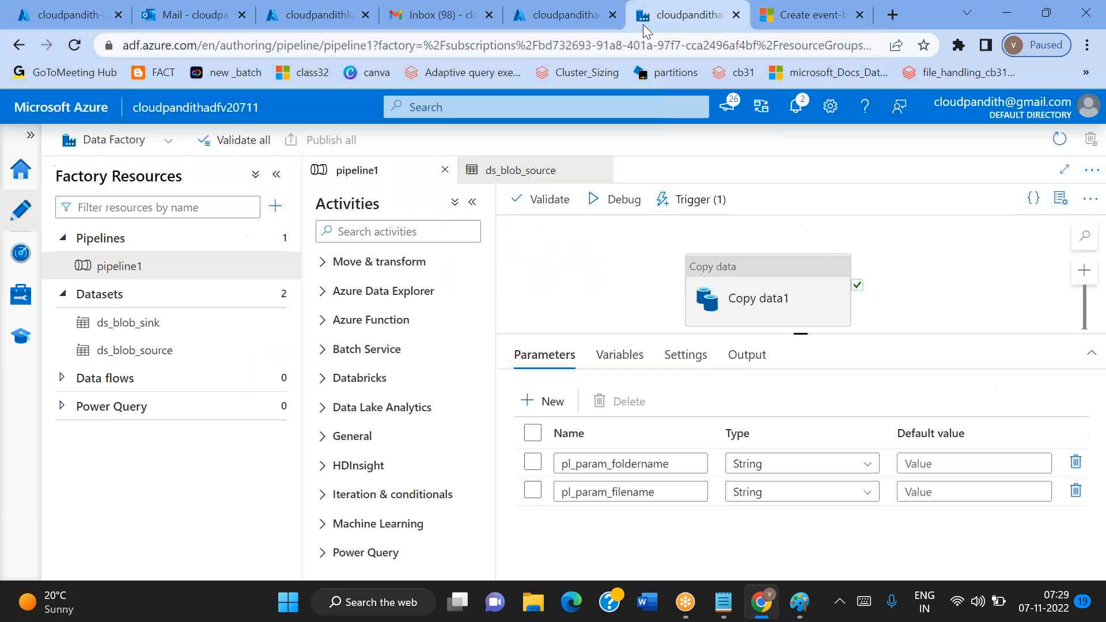
left_click(19, 254)
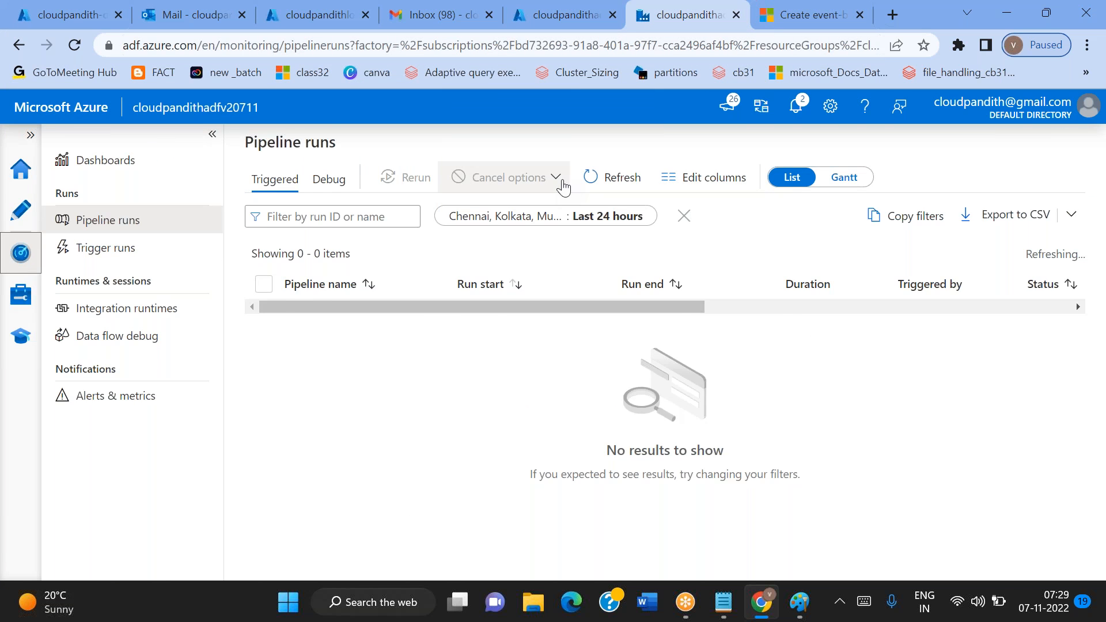
left_click(593, 182)
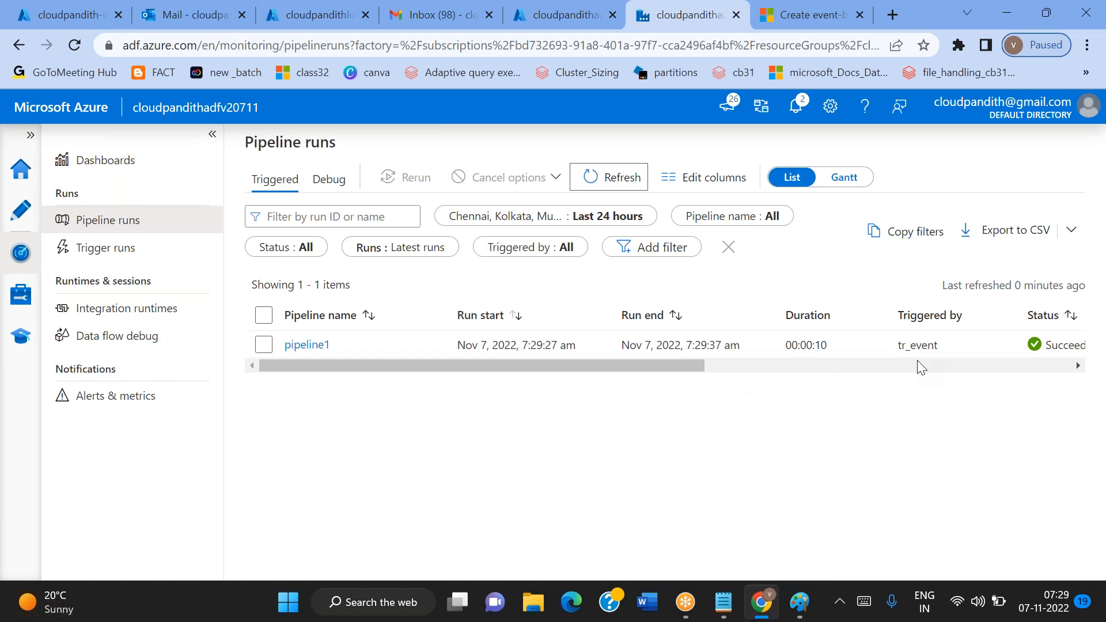
key("ctrl+1")
left_click(487, 219)
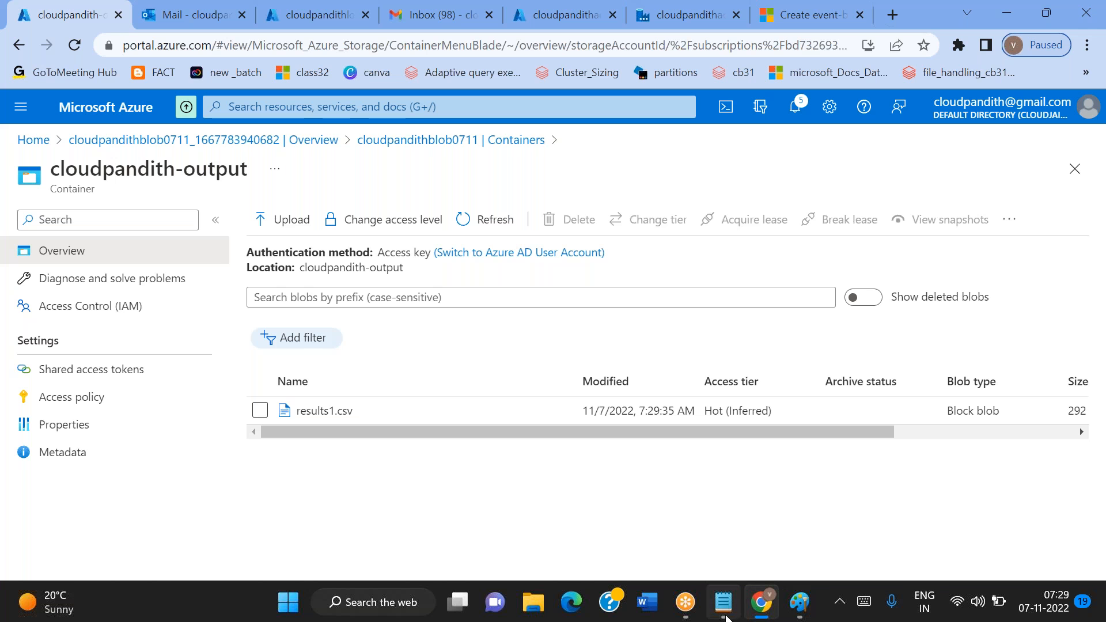
Review the flow diagram in Paint, from the incoming mail with attachment through the storage account to the ADF pipeline
left_click(800, 602)
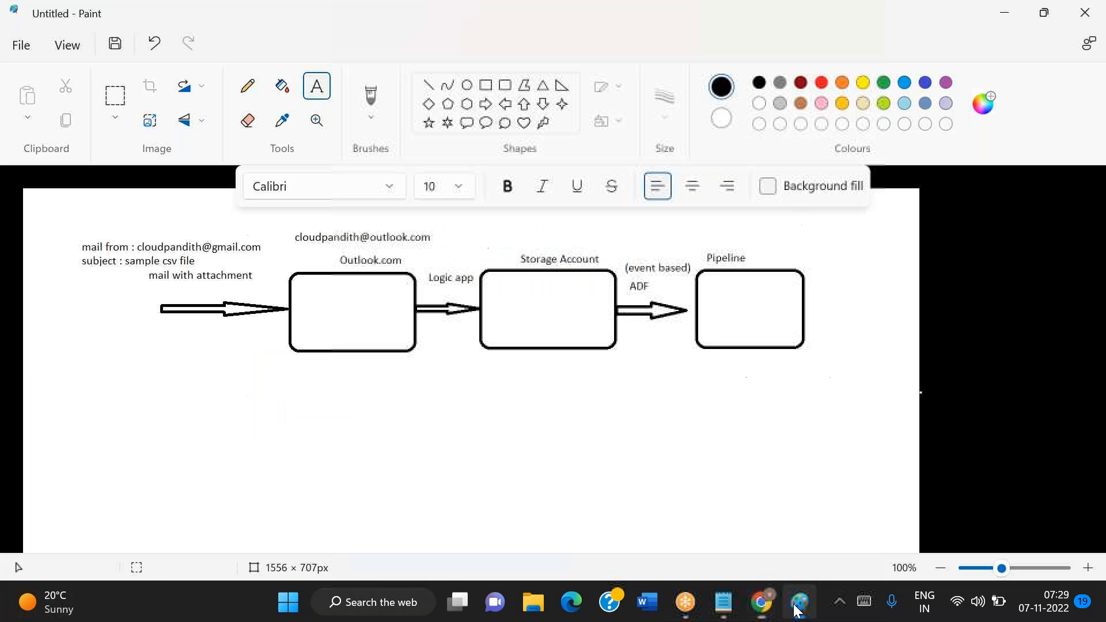
left_click(328, 459)
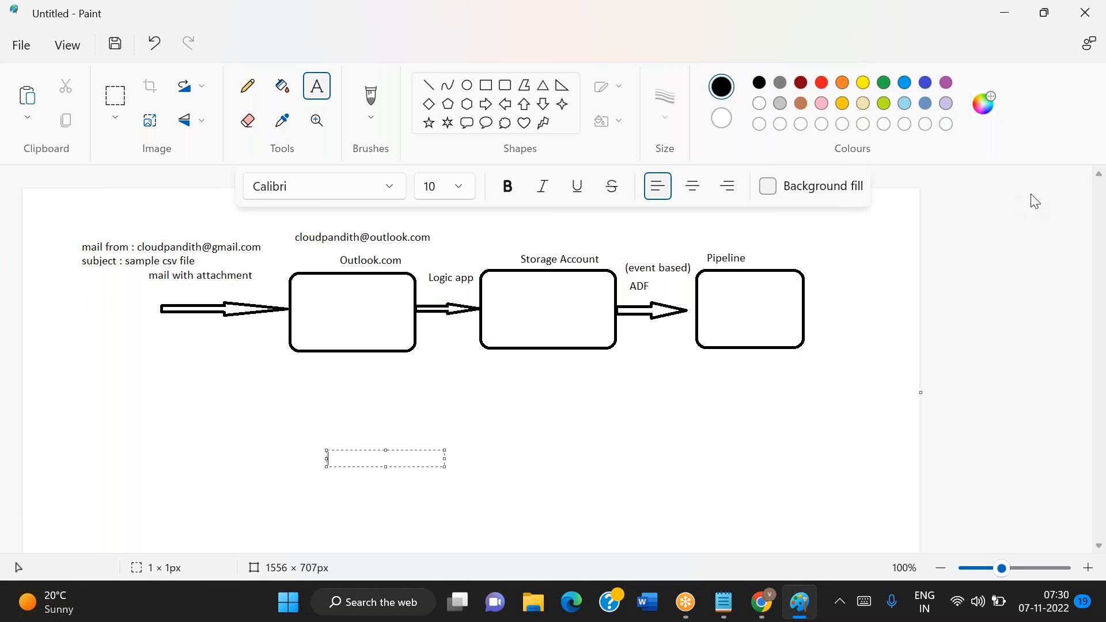
left_click(1074, 208)
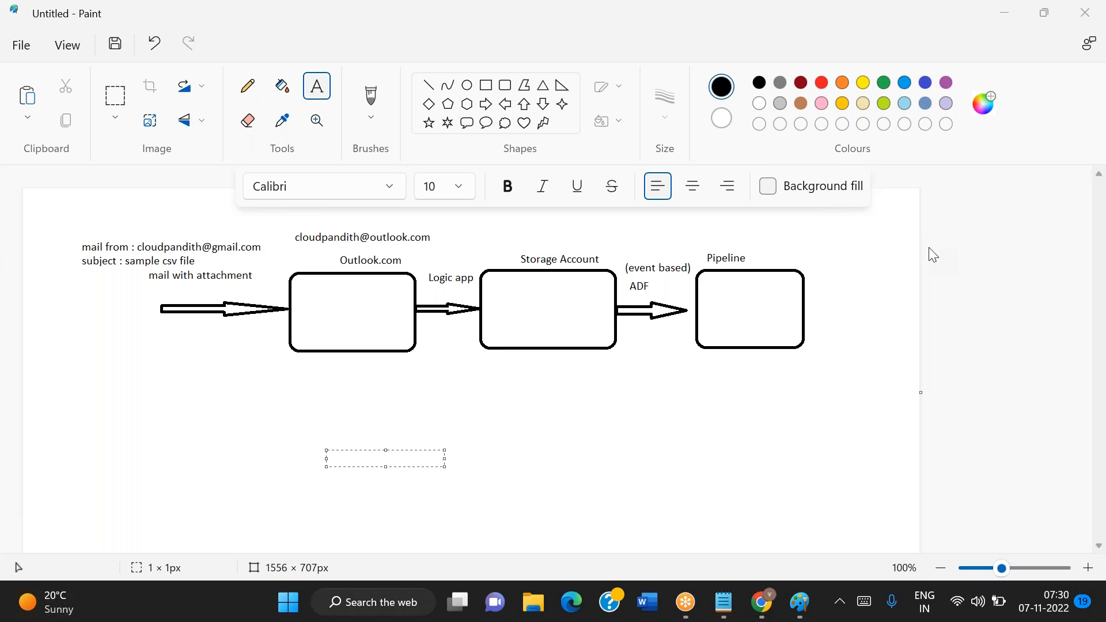
Back in the browser, examine the received message and the Logic app's new-email trigger parameters: folder, sender, attachment options and subject filter
left_click(763, 610)
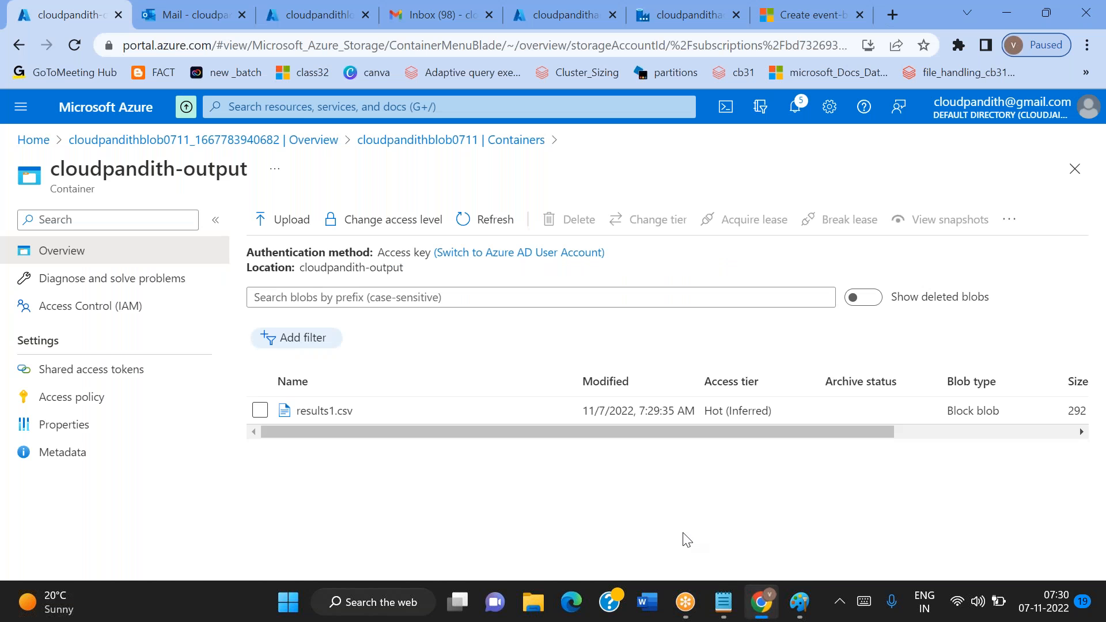
left_click(208, 4)
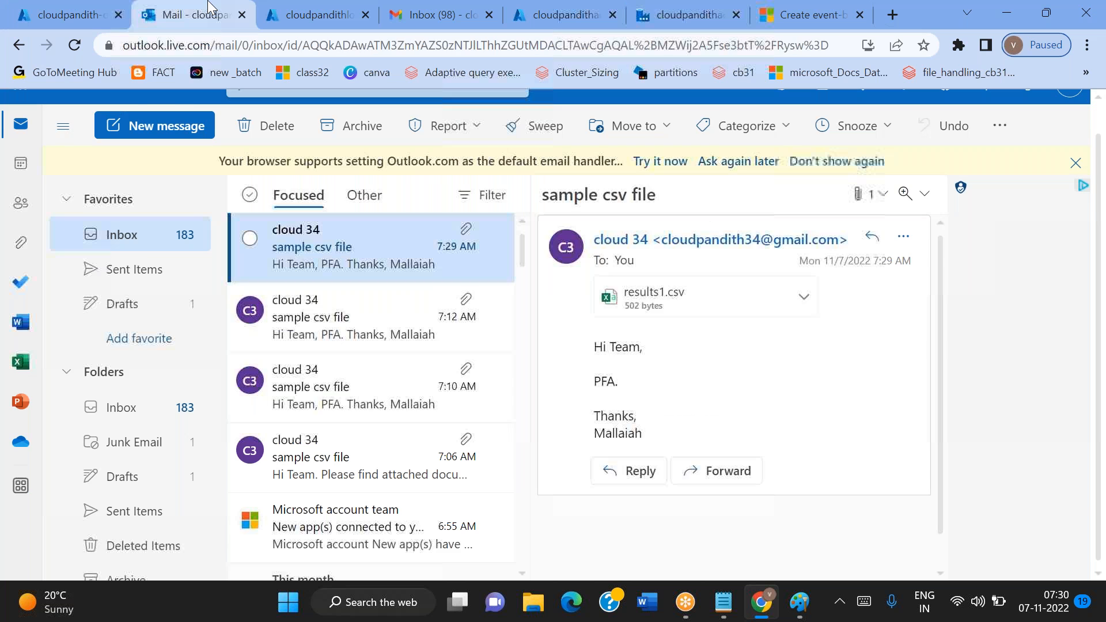
left_click(314, 14)
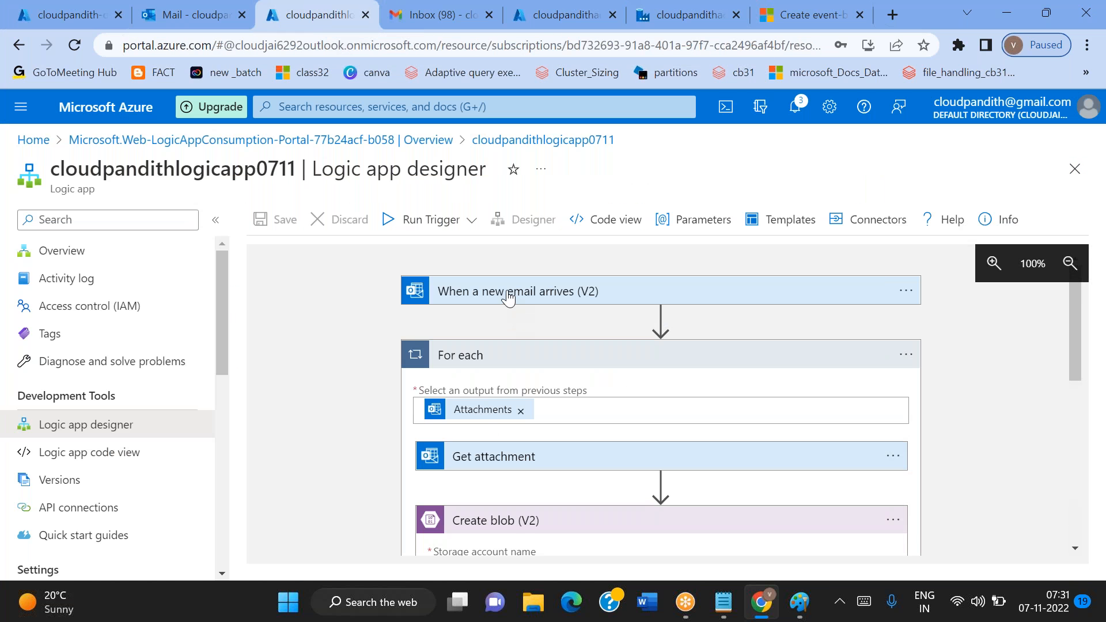
left_click(508, 292)
scroll(509, 346, "down", 4)
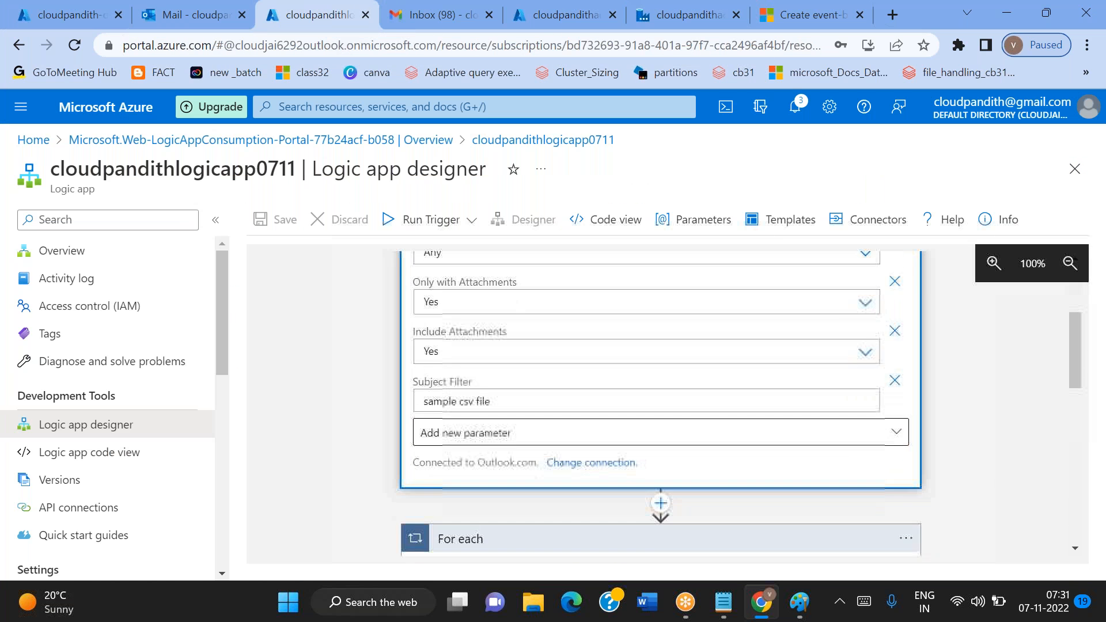
double_click(441, 386)
scroll(441, 390, "up", 2)
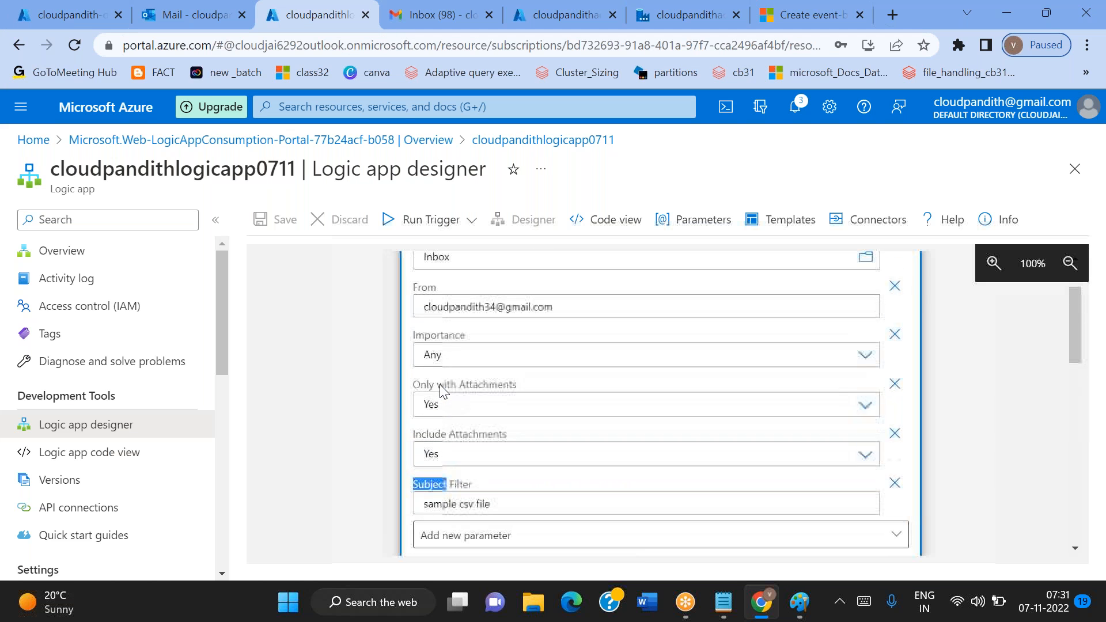
double_click(427, 314)
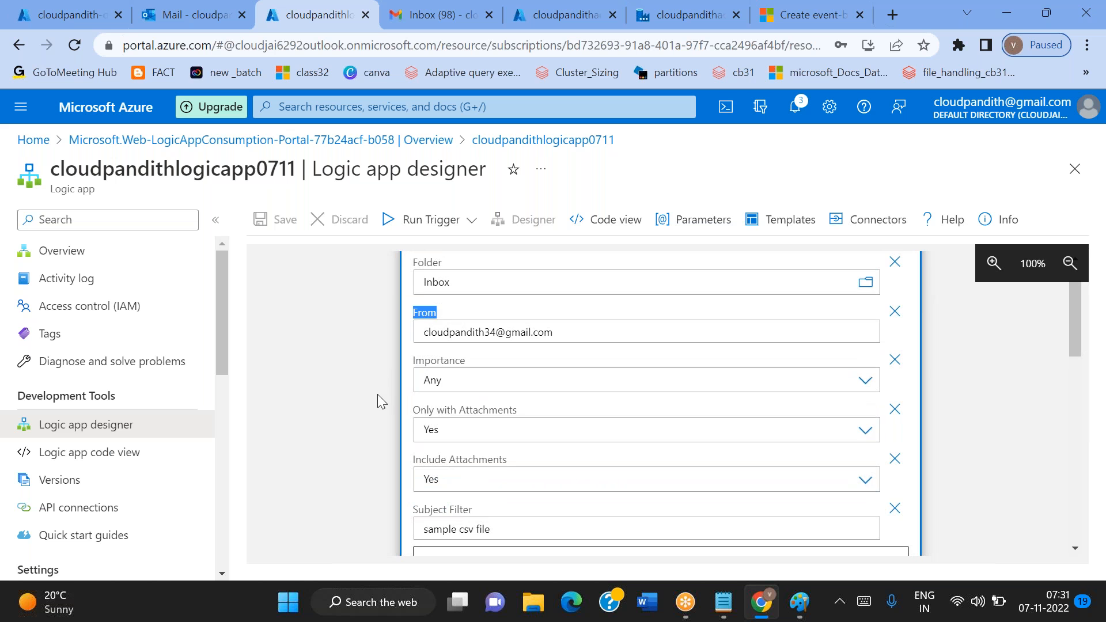
scroll(378, 394, "down", 2)
scroll(378, 399, "up", 2)
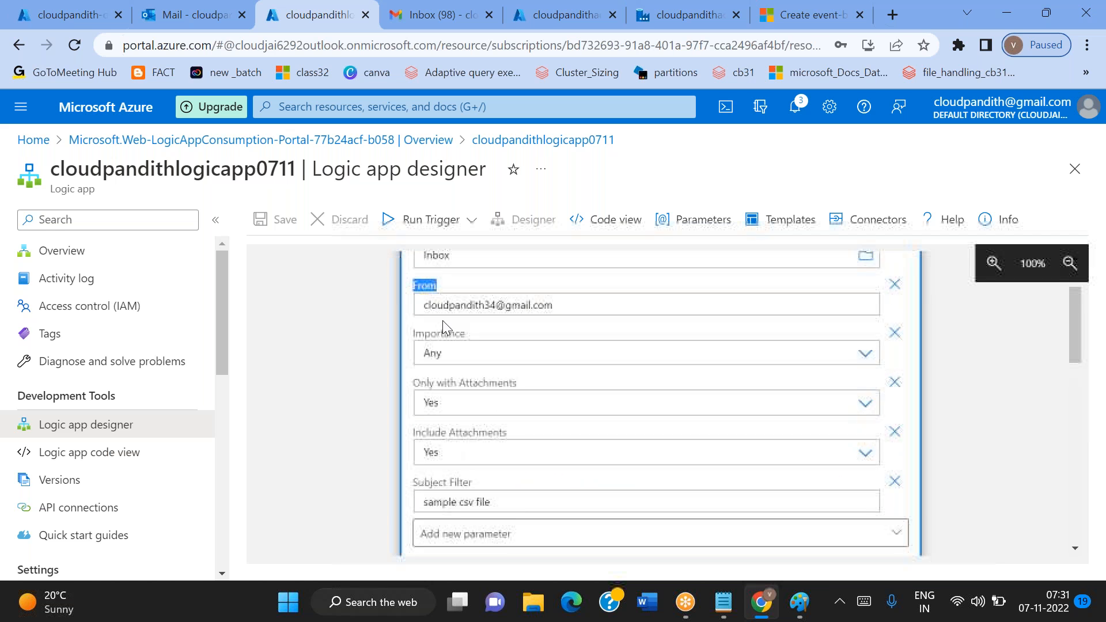
scroll(442, 320, "up", 2)
scroll(433, 346, "down", 3)
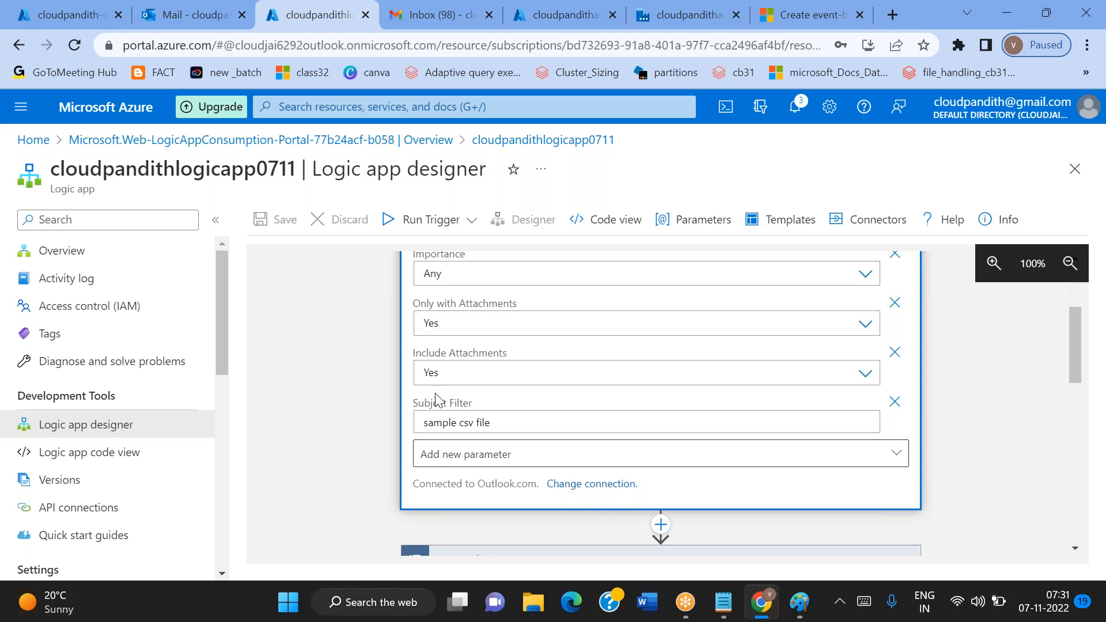
scroll(436, 398, "up", 2)
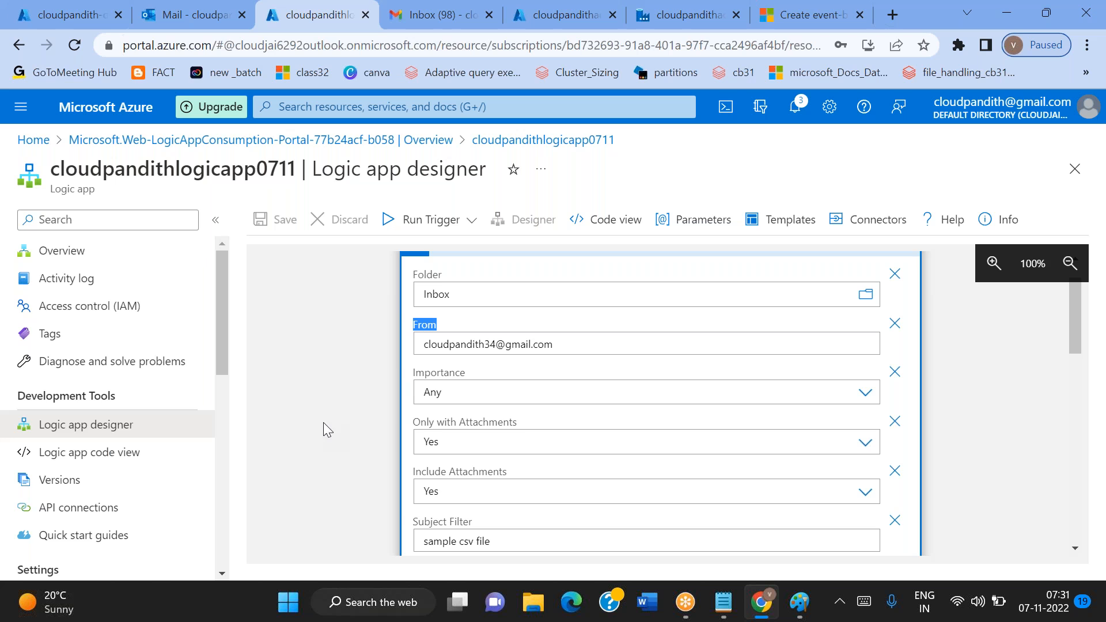
Add a second sender's e-mail address to the trigger's From parameter after a comma, and try to save the logic app
left_click(584, 350)
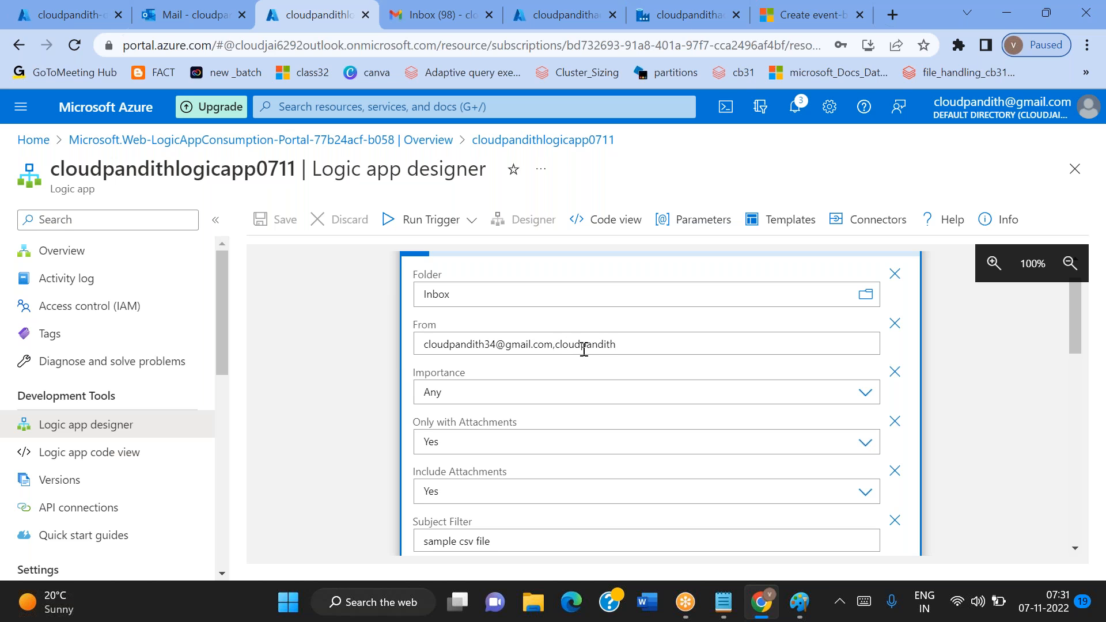
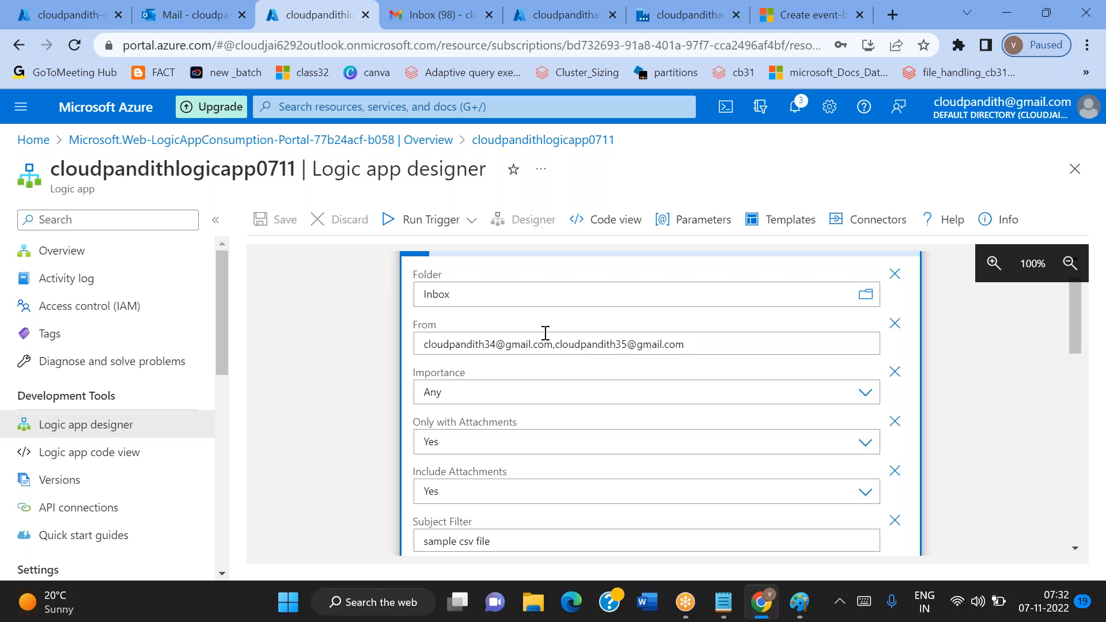
left_click(319, 281)
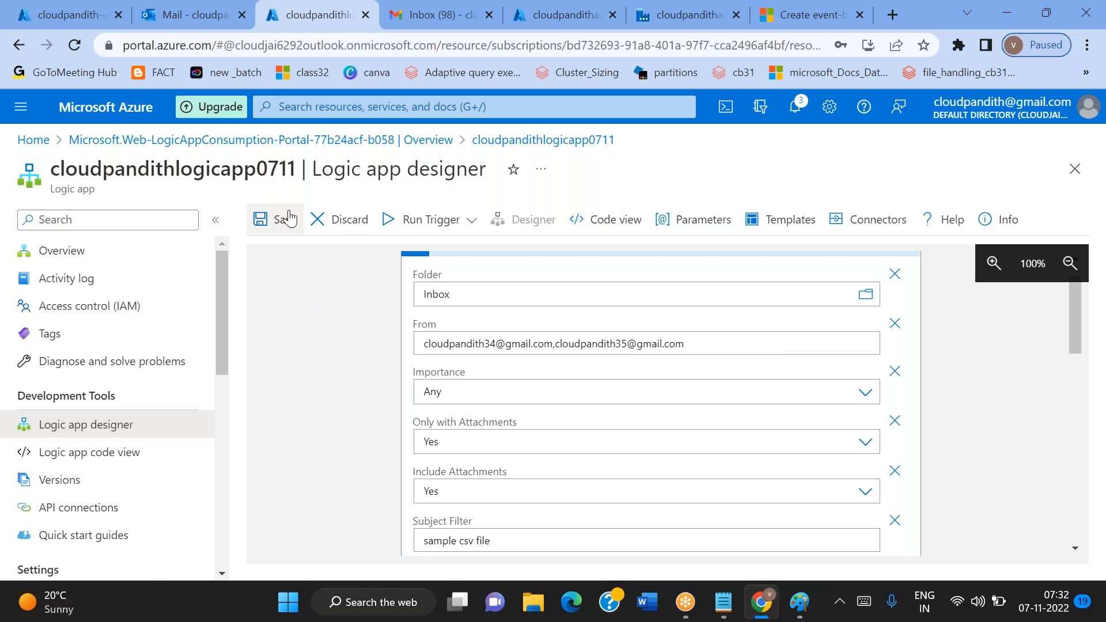
left_click(286, 220)
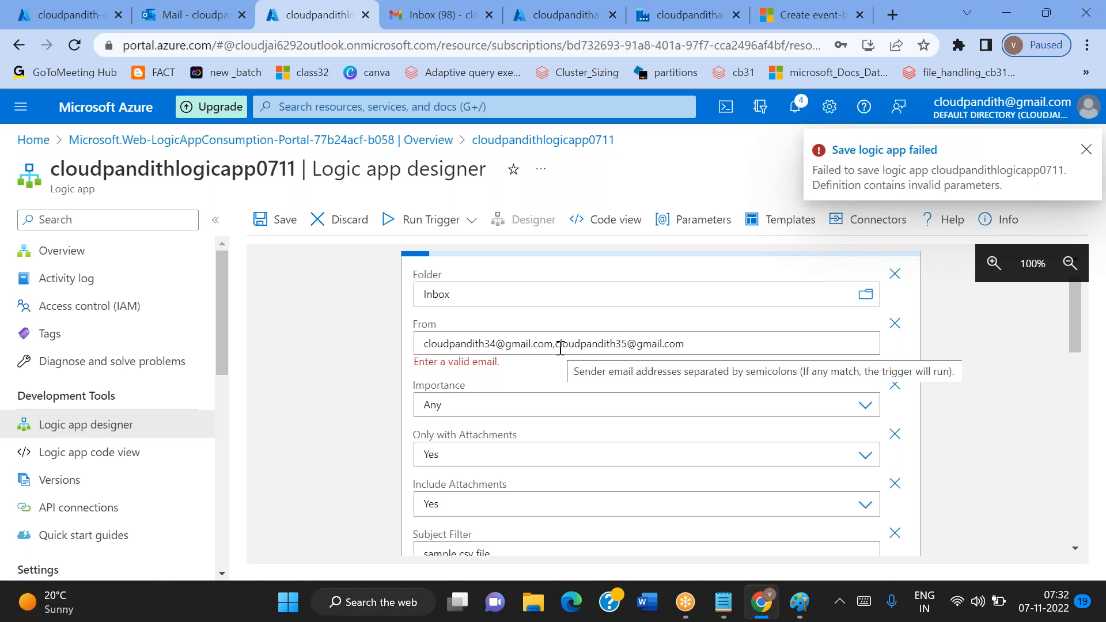
Replace the comma between the two sender addresses in the From parameter with a semicolon and save the logic app
left_click(560, 348)
key("BackSpace")
type(";")
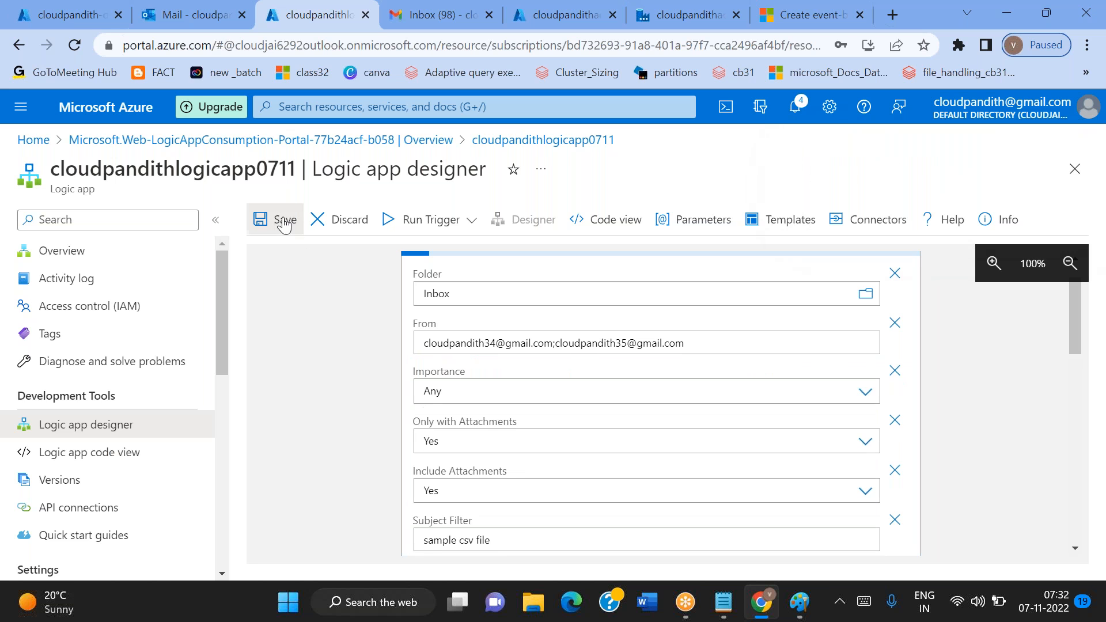
left_click(260, 219)
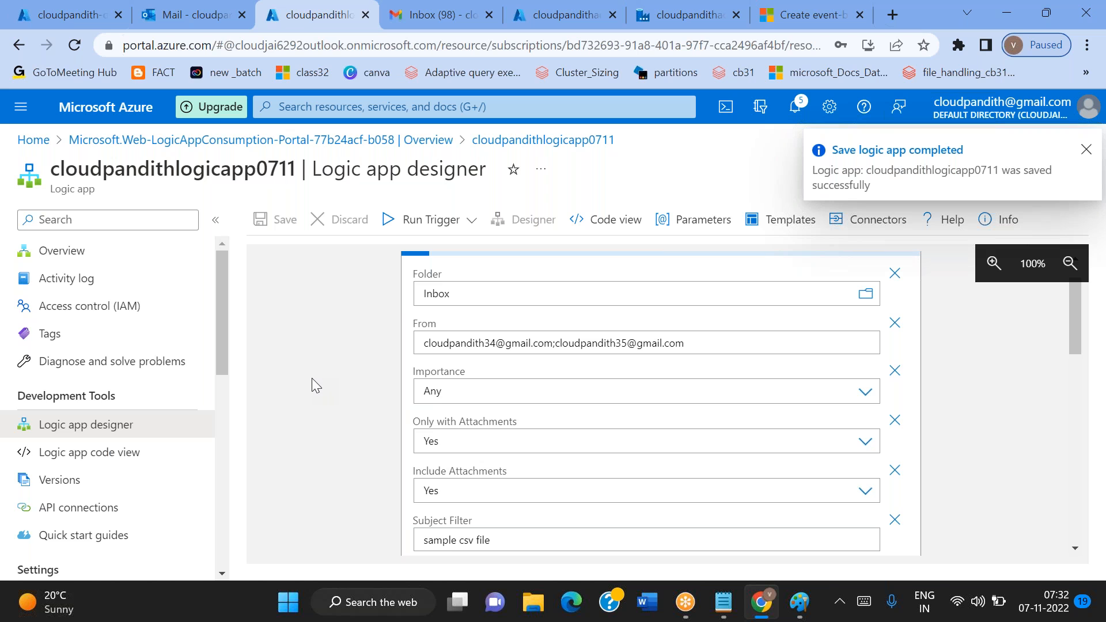
Look over the trigger's sender list, the cloudpandith-output container and the data factory overview
left_click(812, 80)
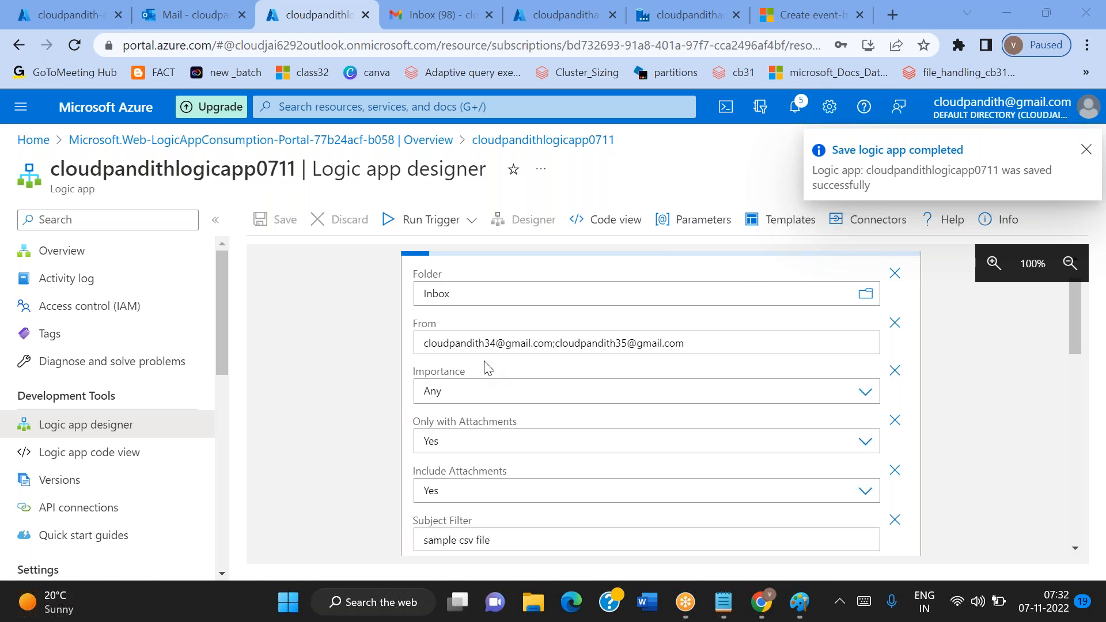
left_click(557, 344)
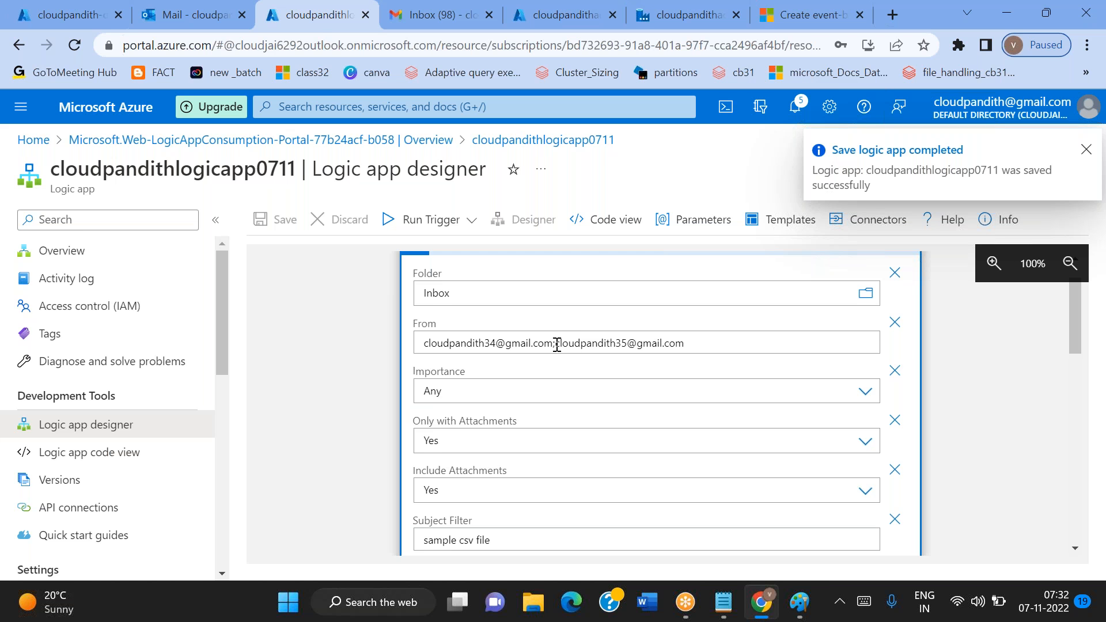
left_click(46, 7)
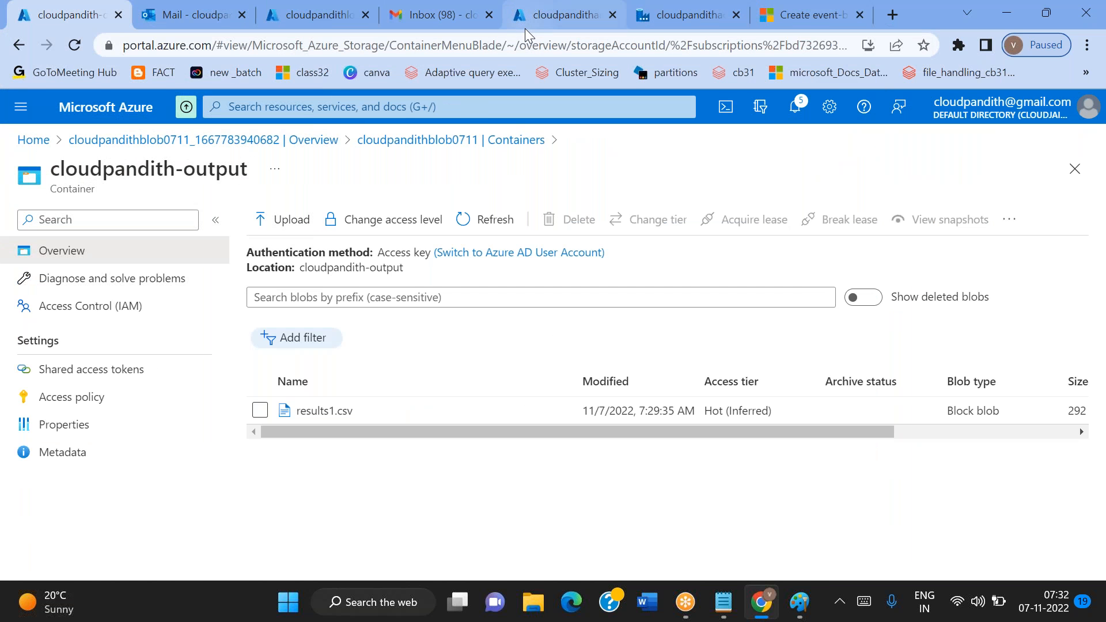
left_click(542, 28)
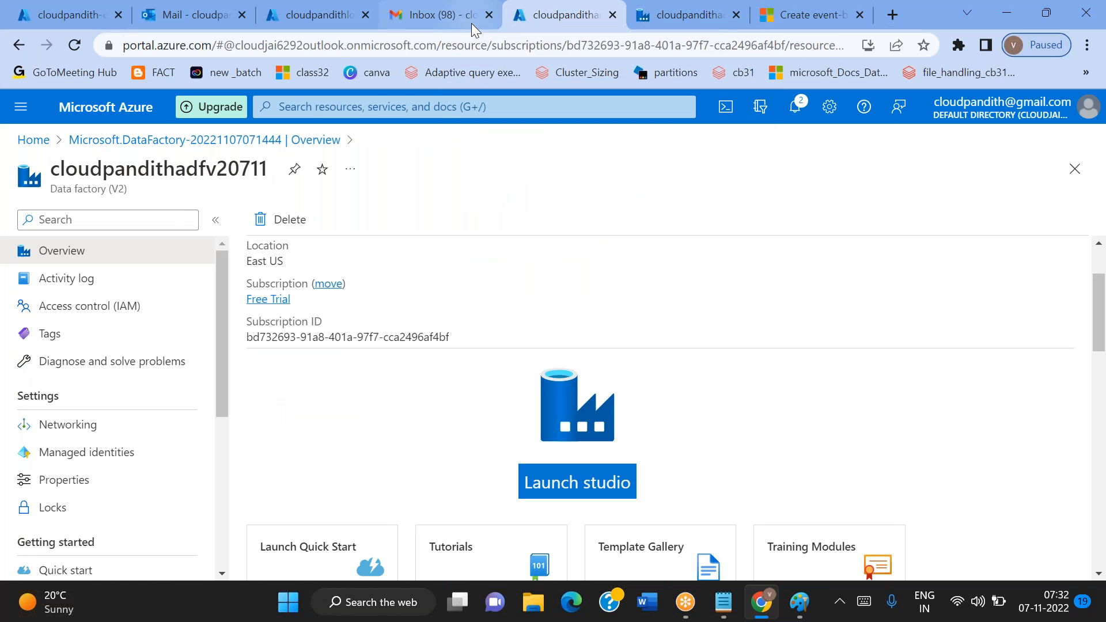
Switch to the second sender's Gmail account and start a new message addressed to the monitored Outlook mailbox
left_click(423, 23)
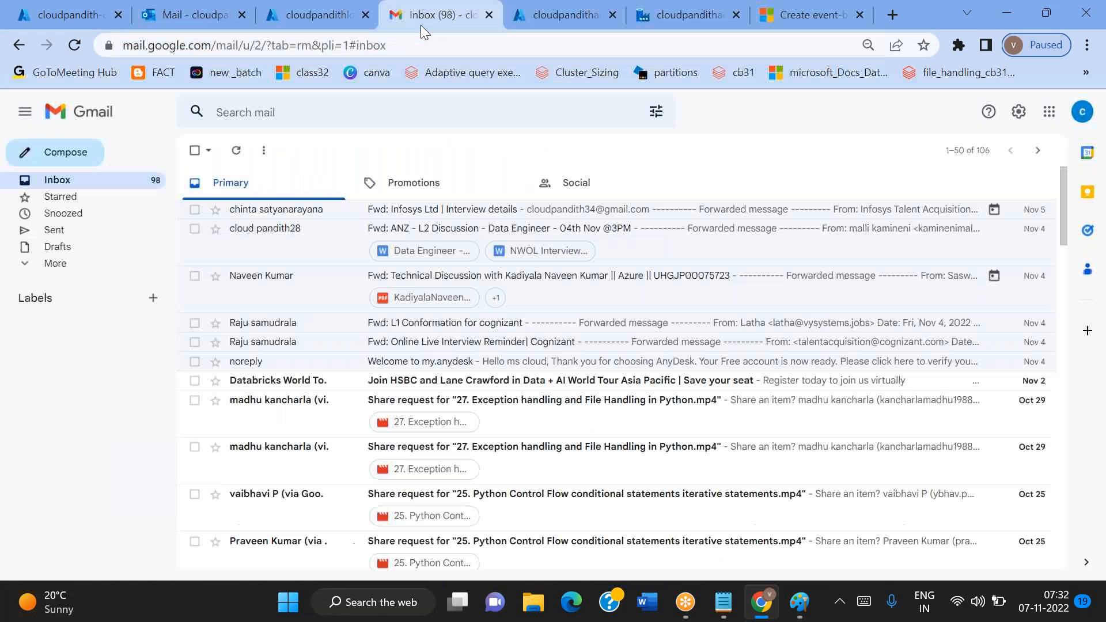
left_click(1083, 112)
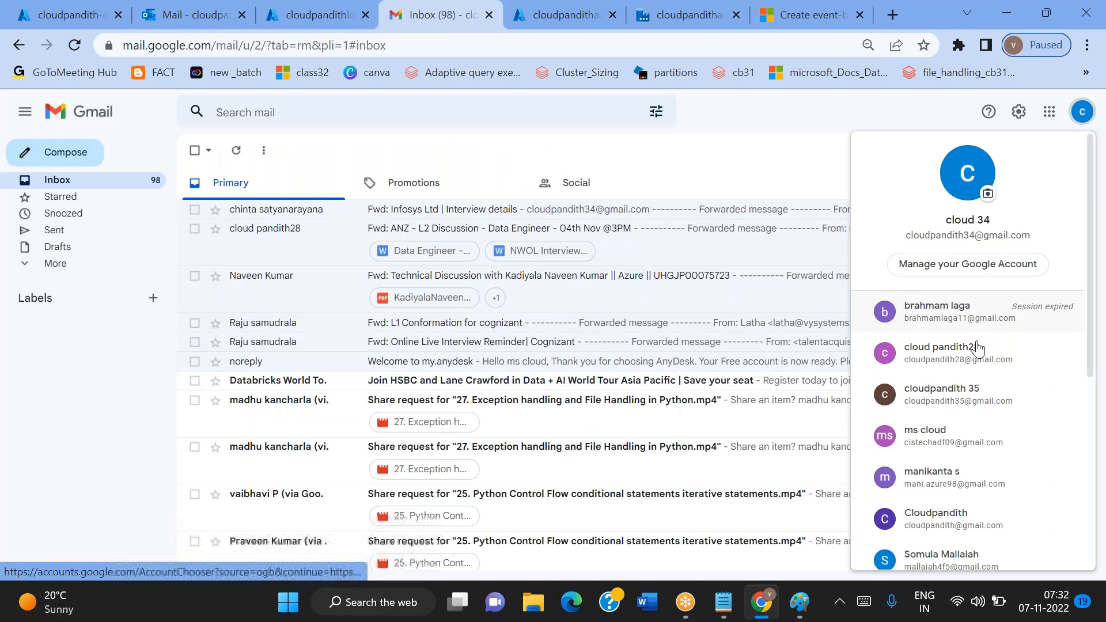
left_click(973, 402)
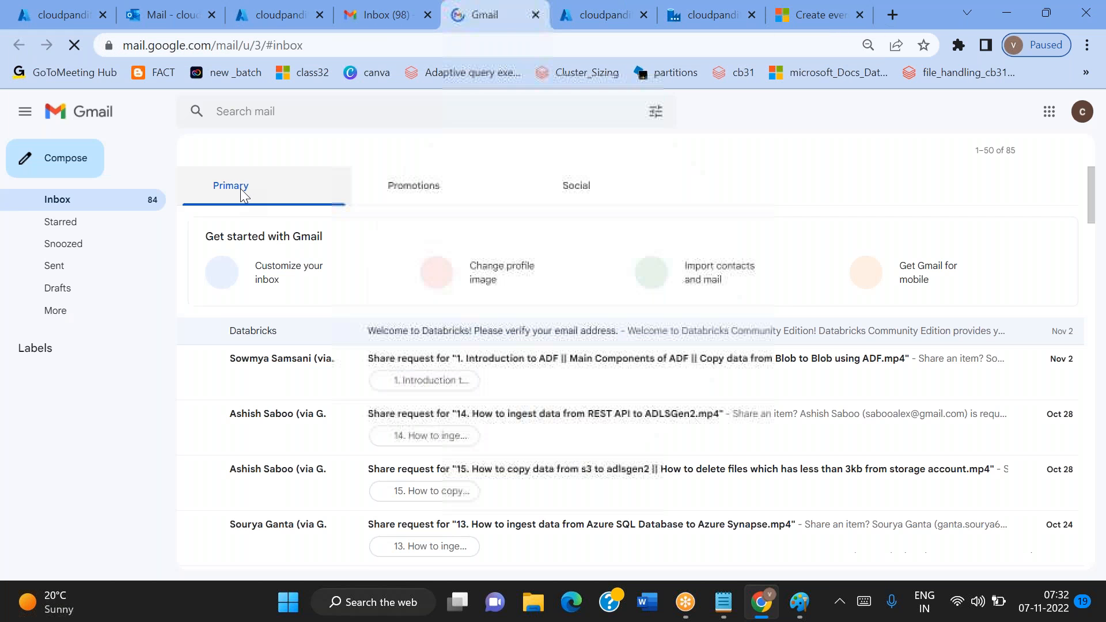
left_click(72, 164)
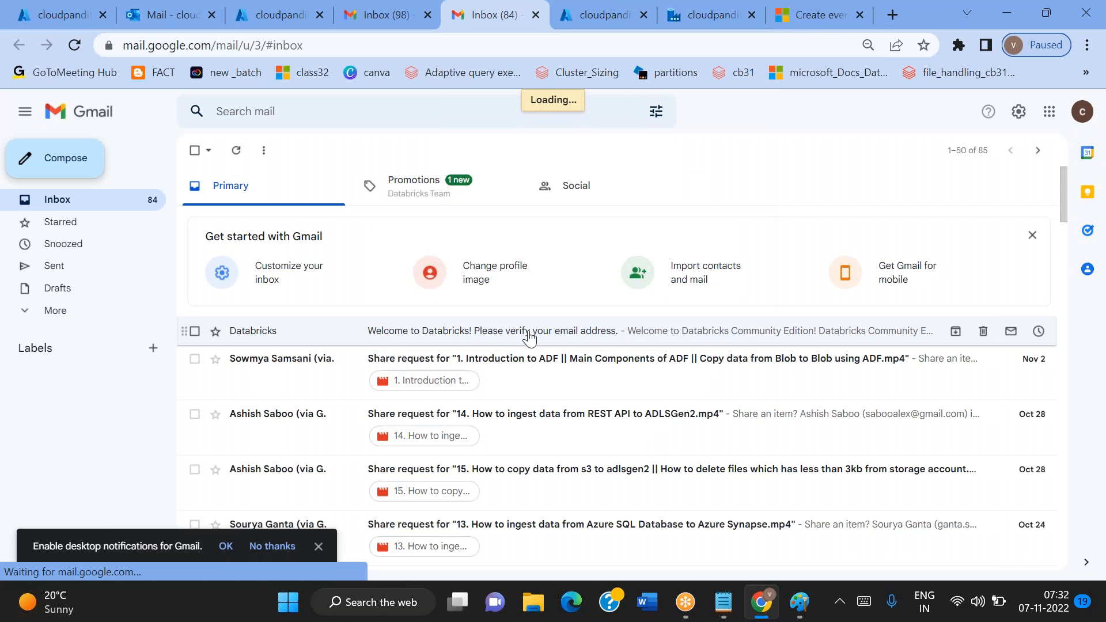
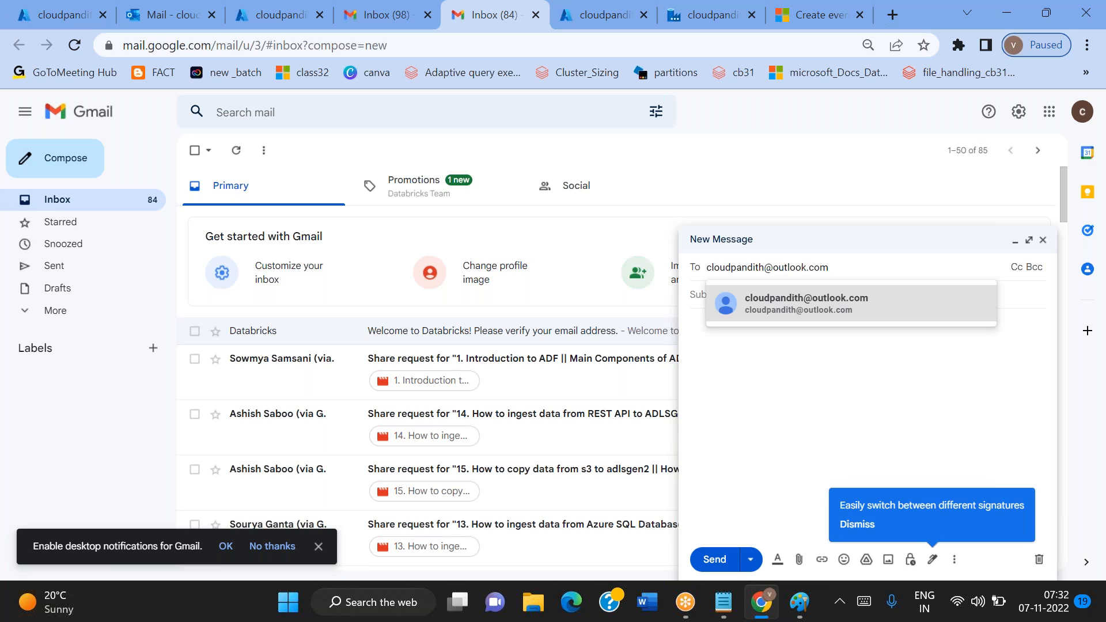
Copy the subject text "sample csv file" from the Notepad notes into the Gmail message's subject
left_click(700, 295)
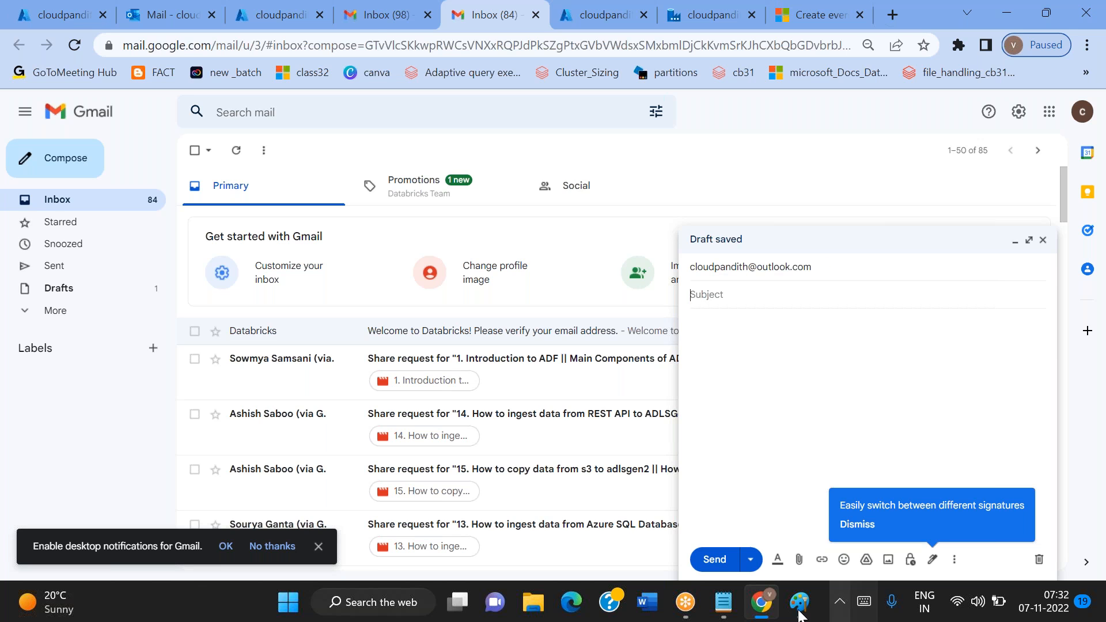
left_click(724, 602)
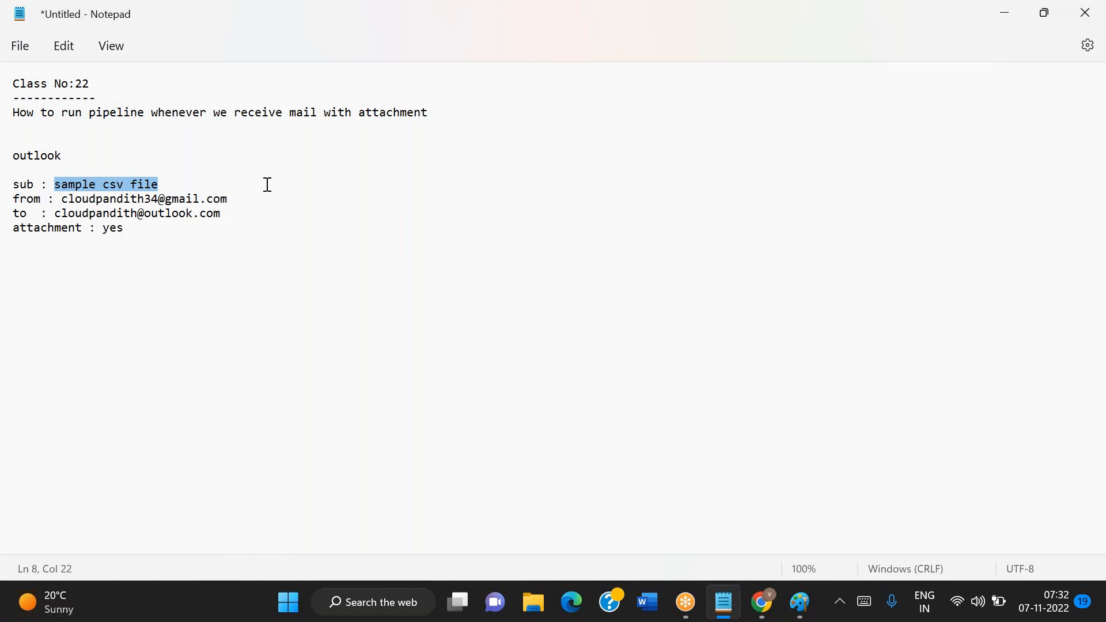
key("ctrl+c")
key("alt+Tab")
key("ctrl+v")
left_click(725, 370)
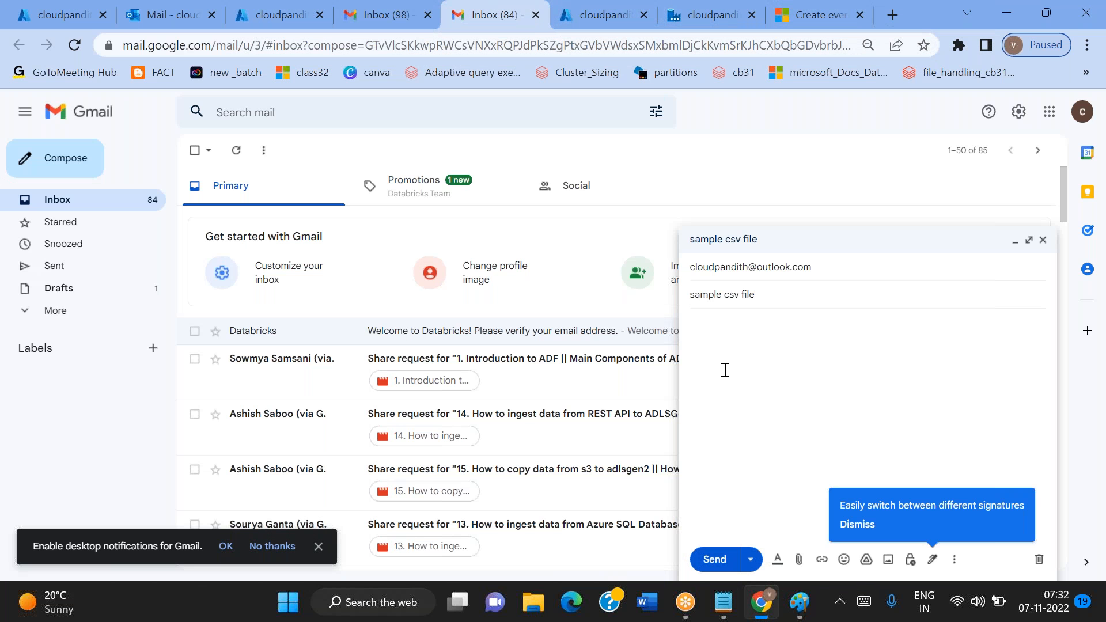
Attach the allcust file from the set-comma folder to the message and send it
left_click(800, 559)
left_click(374, 340)
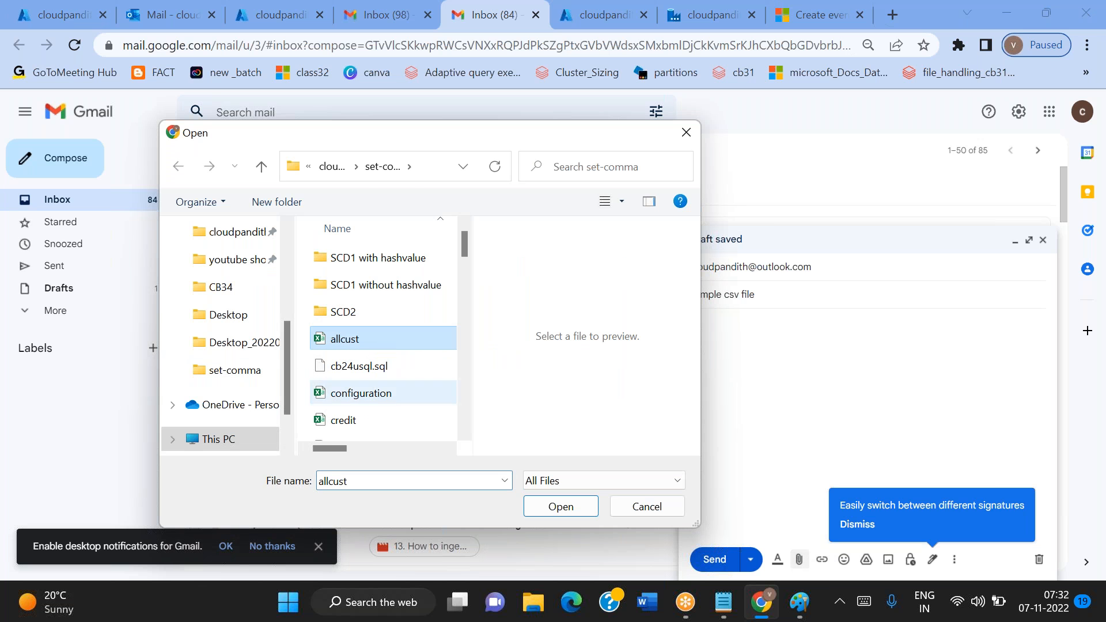
left_click(560, 511)
left_click(715, 560)
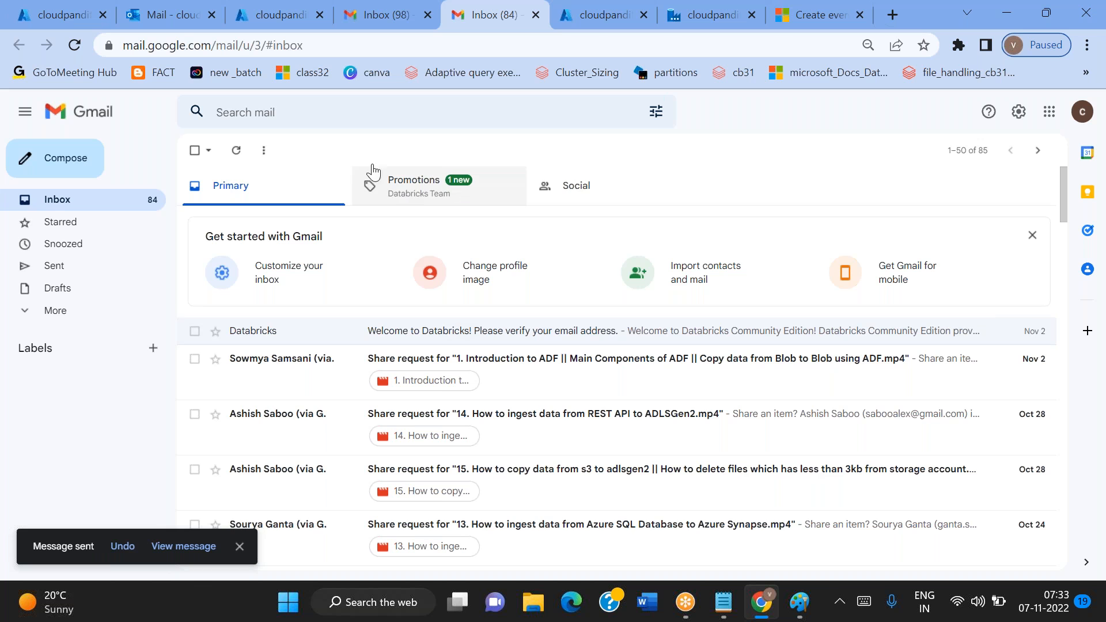
Check the Outlook inbox for the new message, and refresh the cloudpandith-input container to look for its attachment
left_click(174, 19)
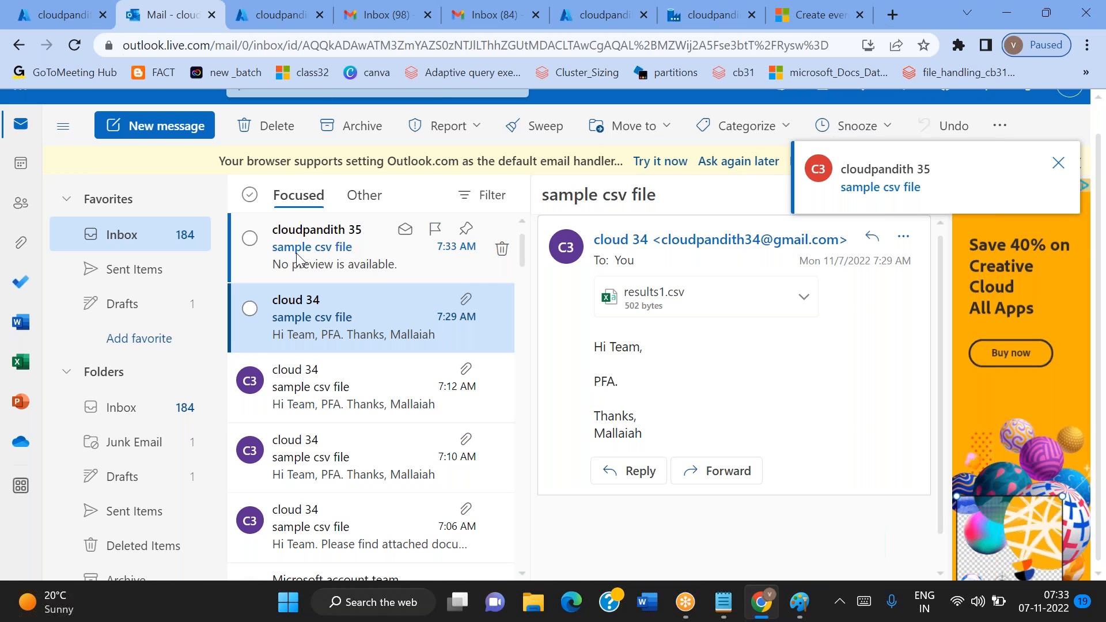
left_click(307, 237)
left_click(20, 8)
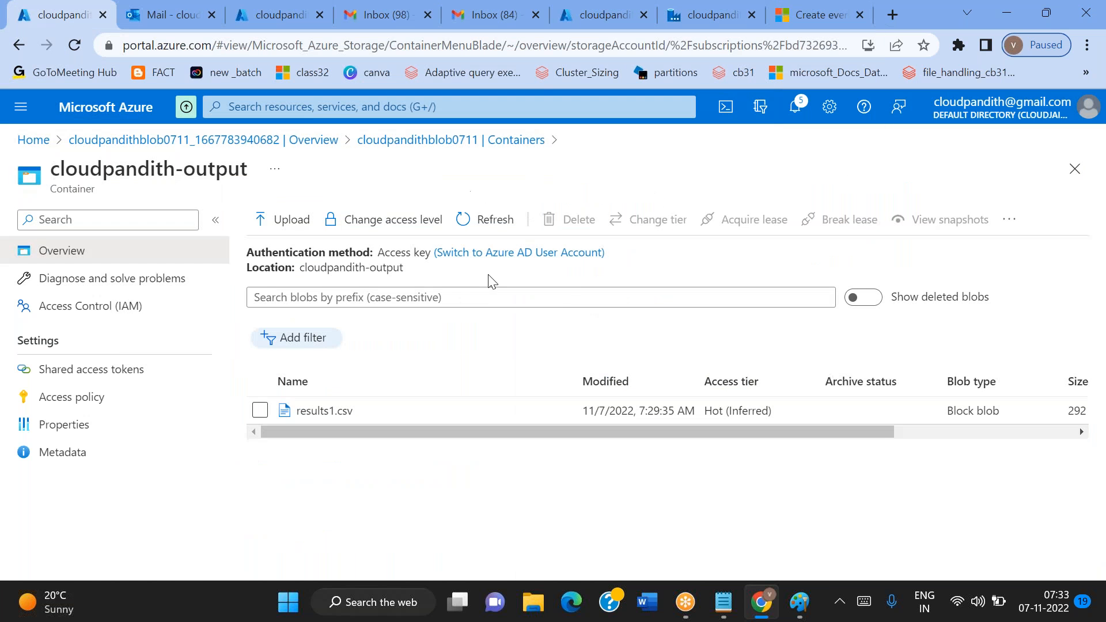
left_click(490, 141)
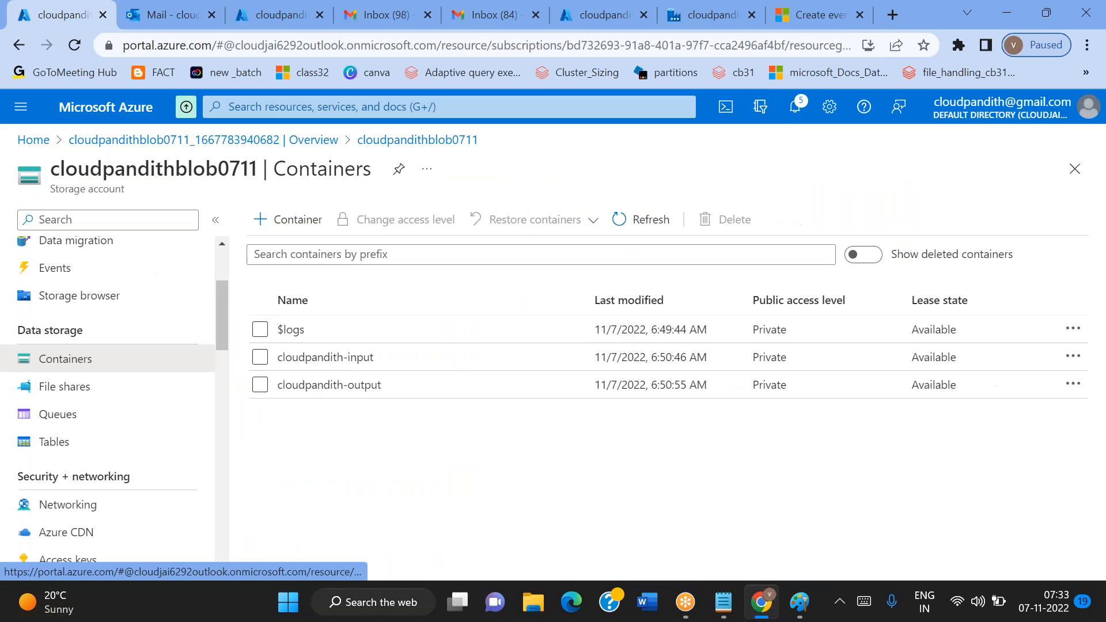
left_click(364, 355)
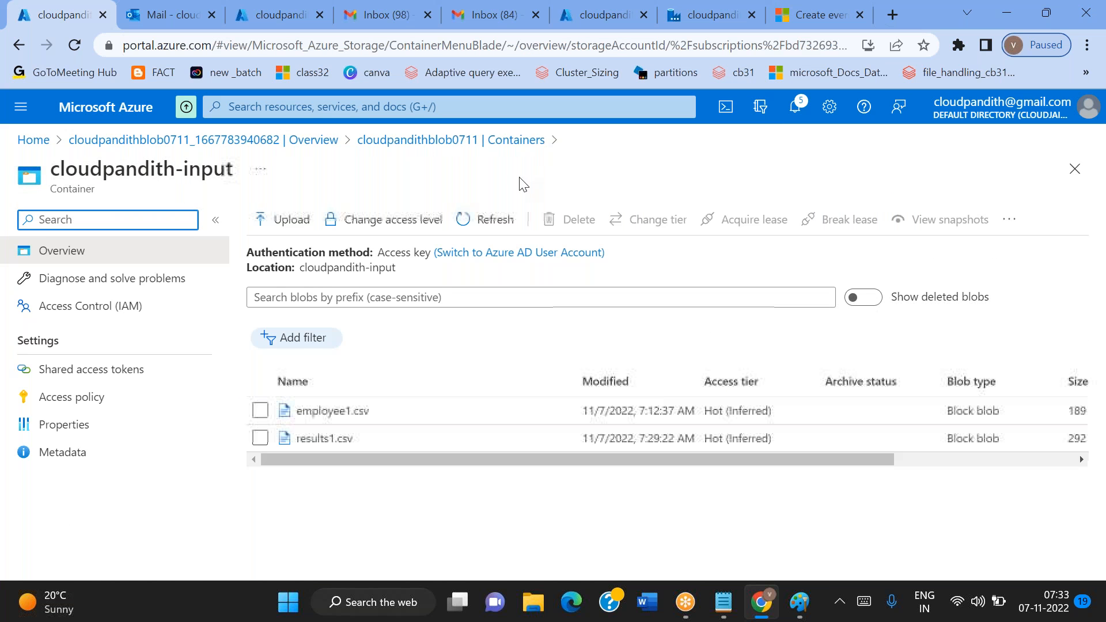
left_click(494, 218)
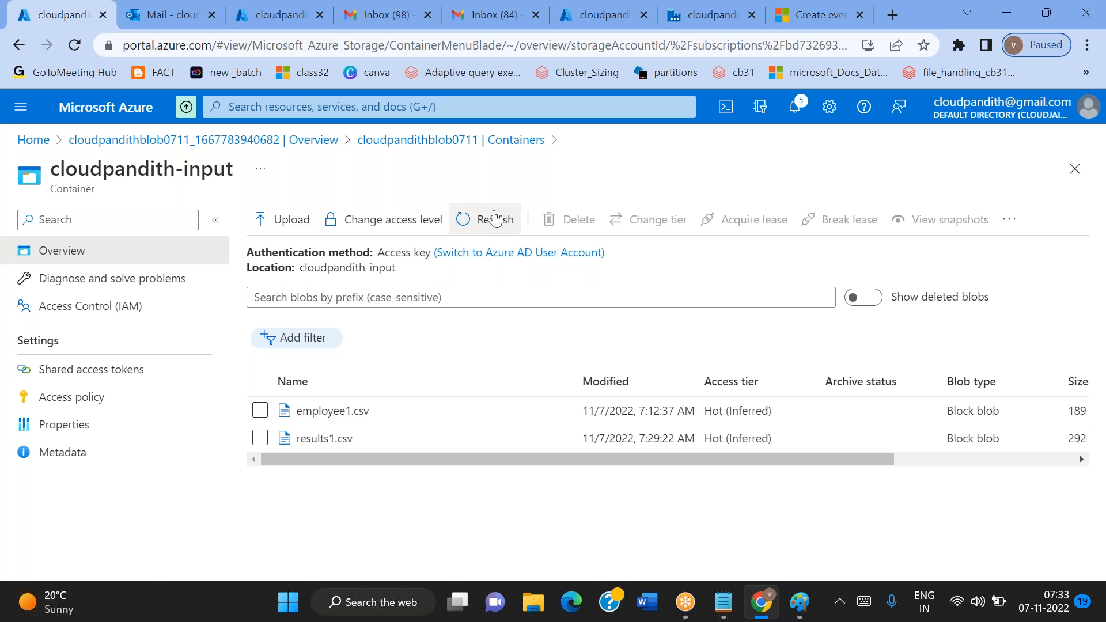
left_click(494, 219)
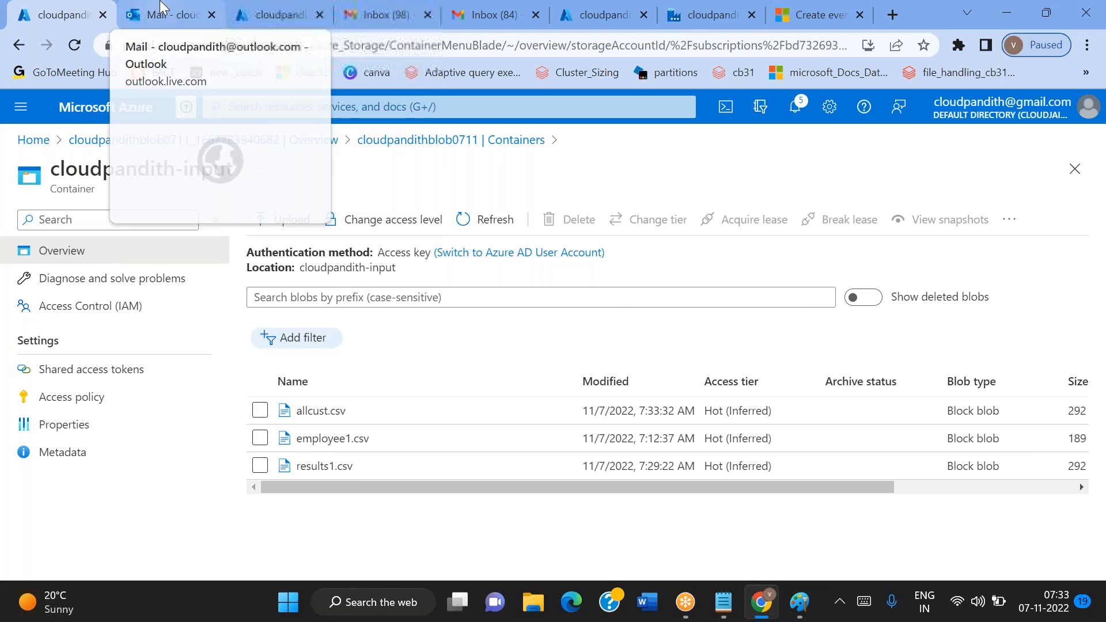
Review the semicolon-separated senders in the Logic app's new-email trigger and the received Outlook message
left_click(199, 11)
left_click(269, 9)
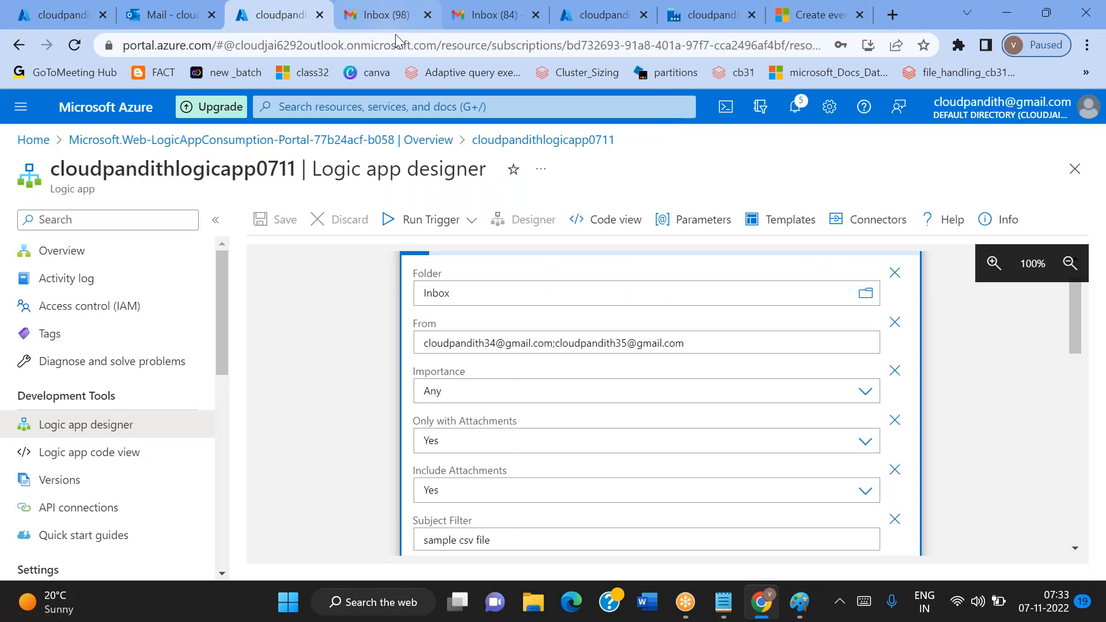
left_click_drag(559, 346, 553, 345)
left_click(555, 346)
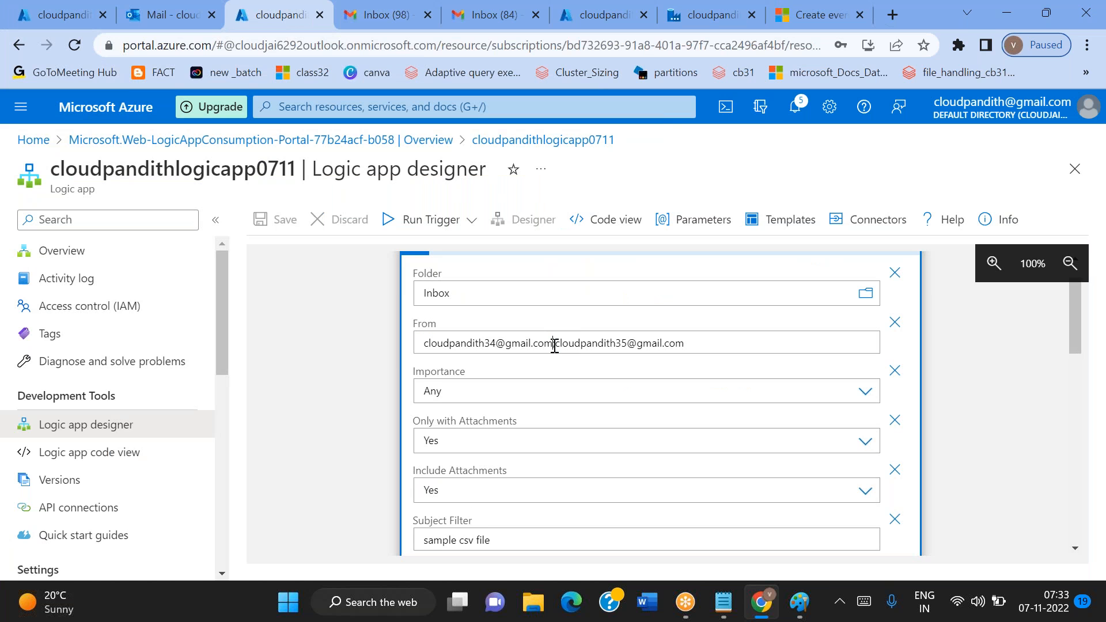
scroll(555, 346, "down", 2)
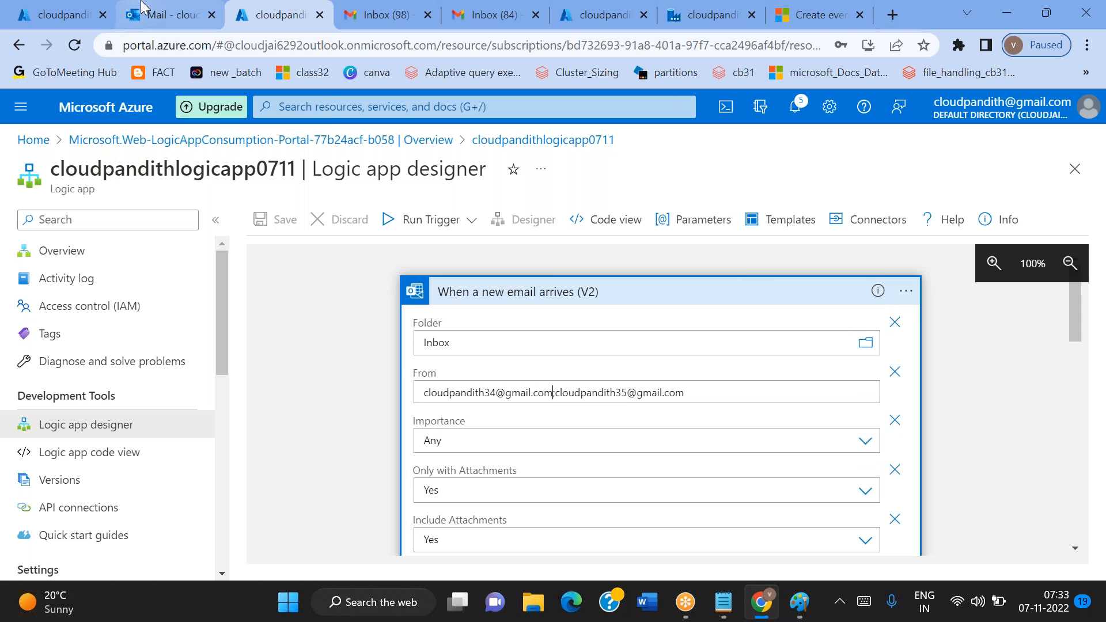
mouse_move(143, 7)
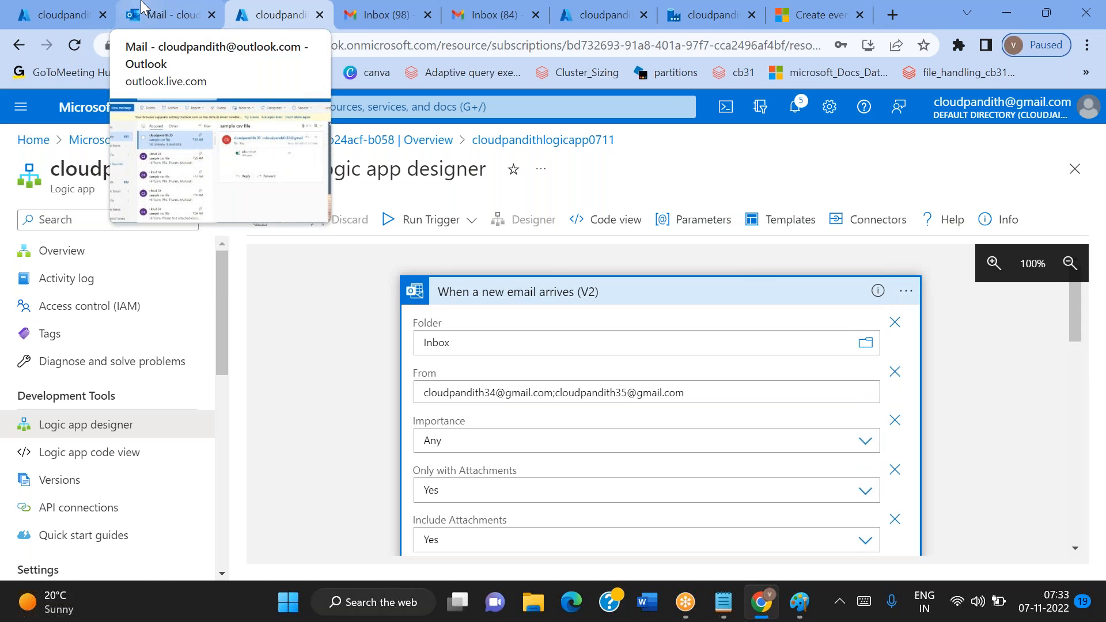
left_click(143, 8)
Open the cloudpandith-output container in the storage account to check for the copied attachment
left_click(21, 7)
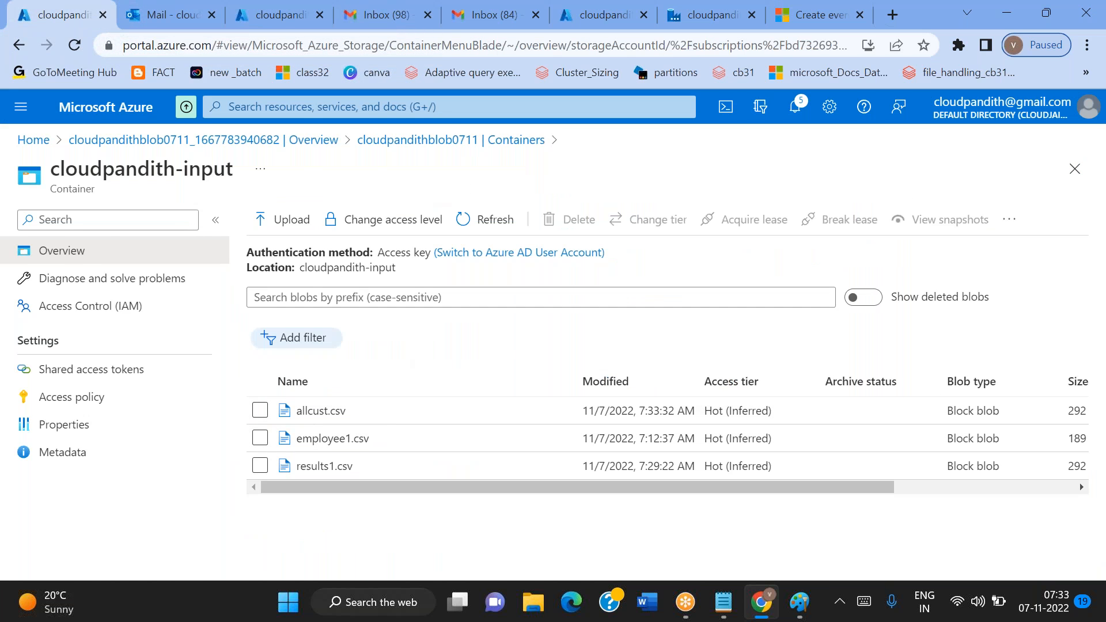
left_click(450, 140)
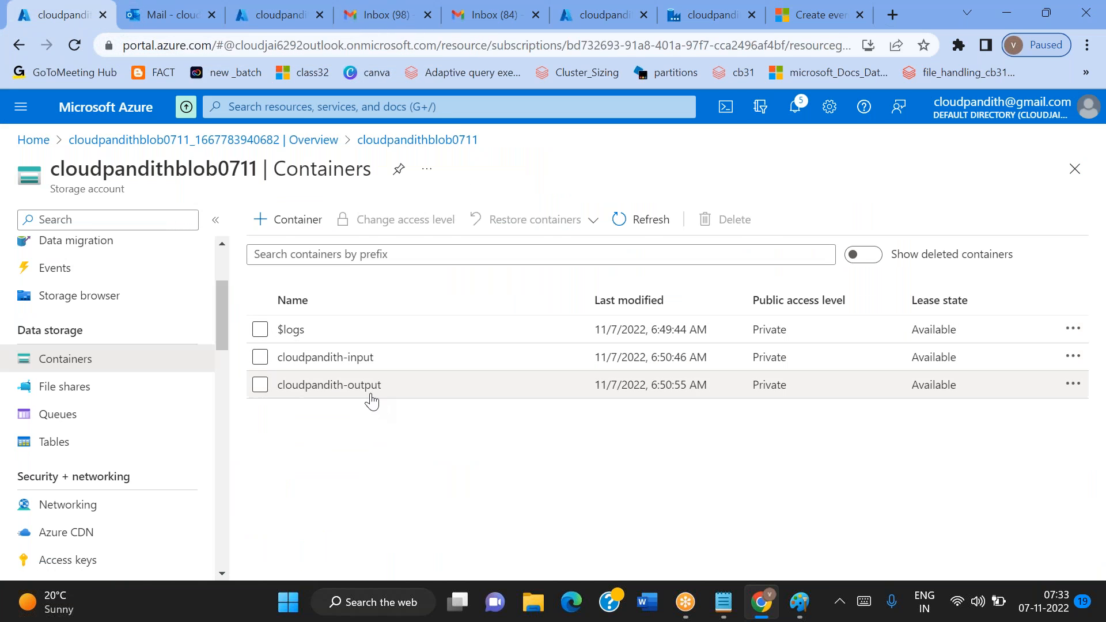
left_click(371, 396)
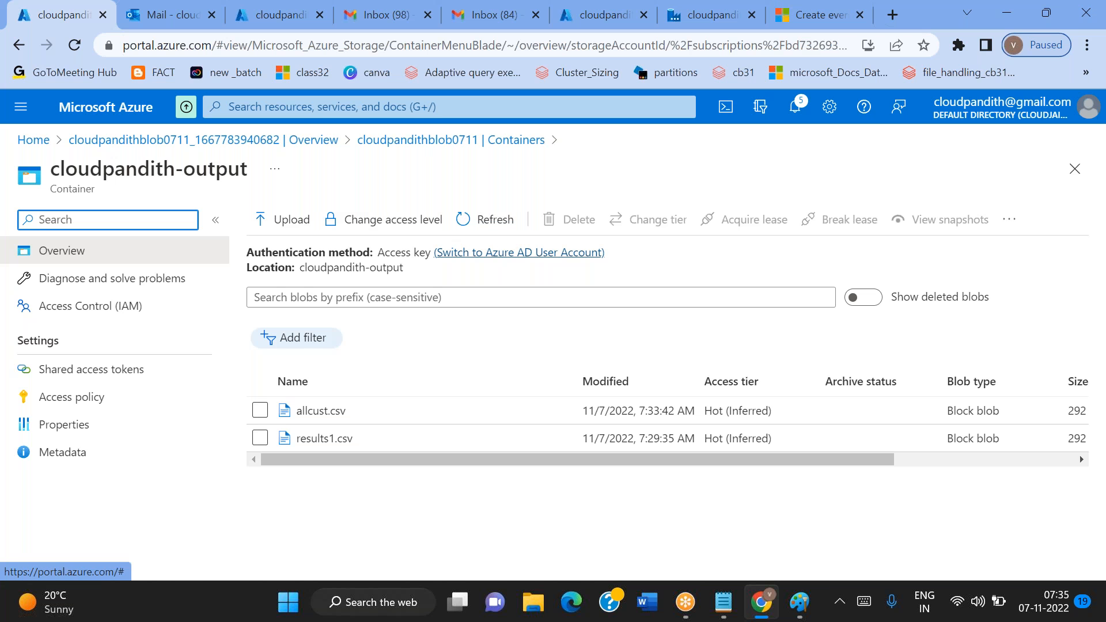
In the second sender's Gmail account, start a new message with the configuration and credit files attached
left_click(159, 8)
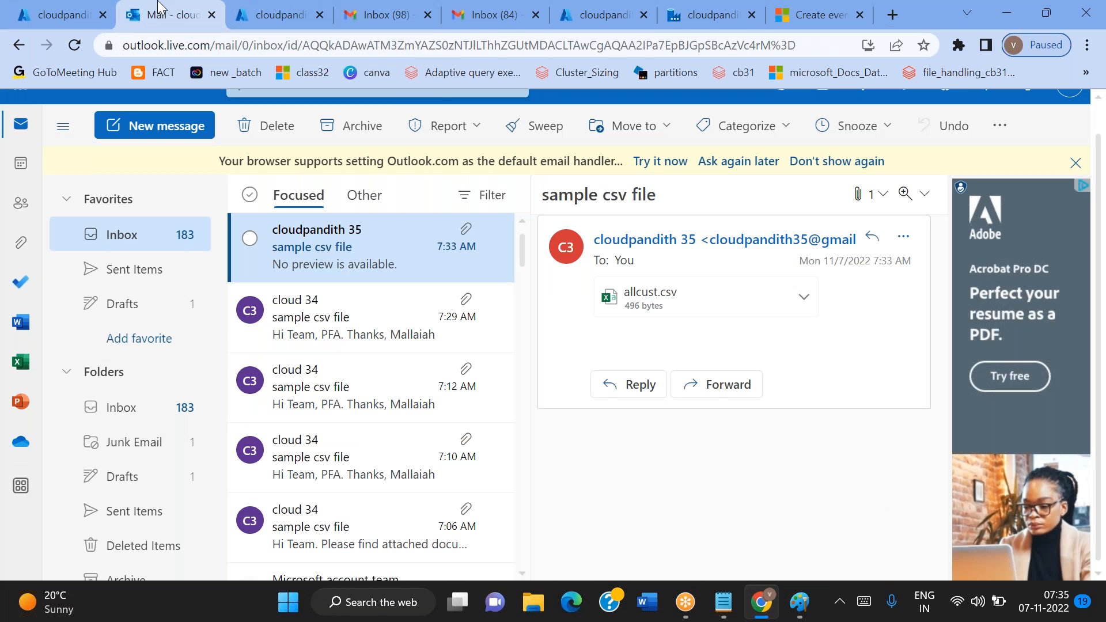
left_click(469, 23)
left_click(75, 154)
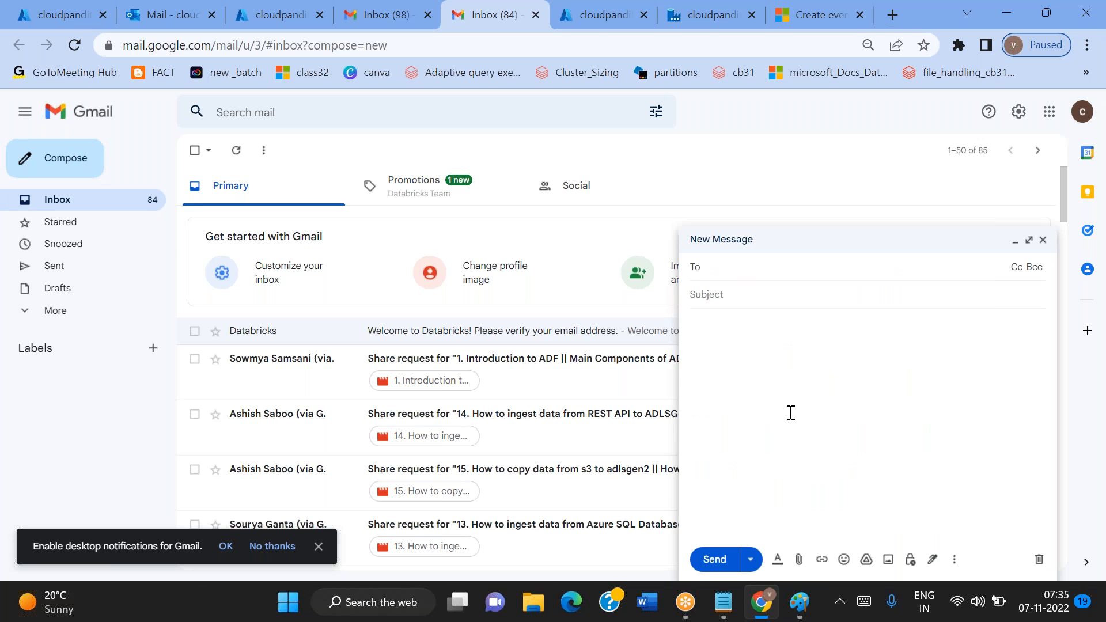
left_click(799, 560)
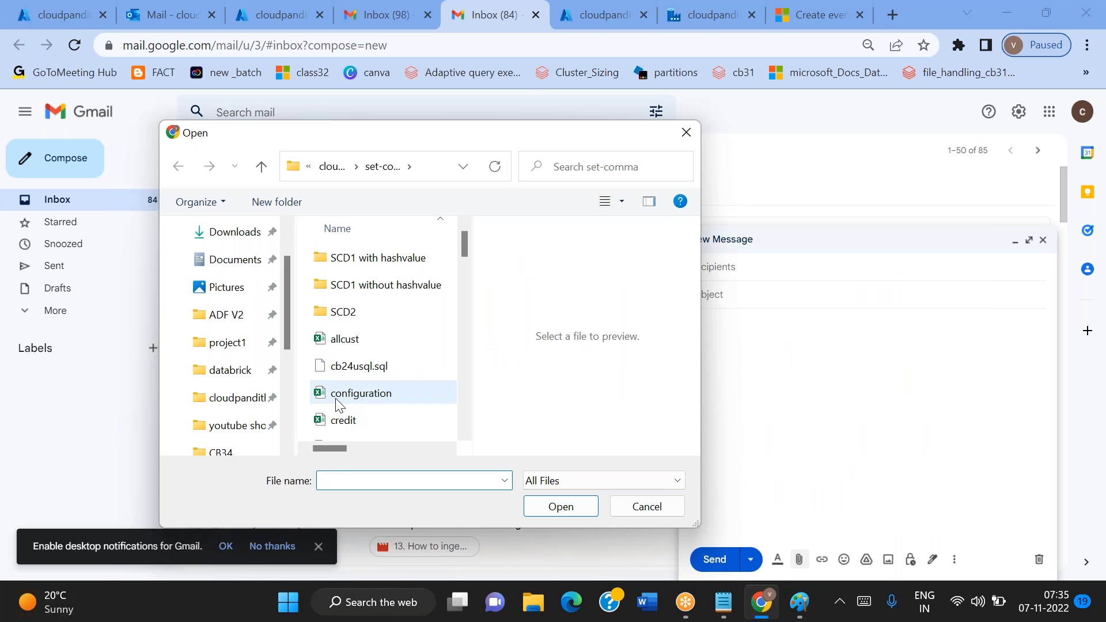
left_click(342, 400)
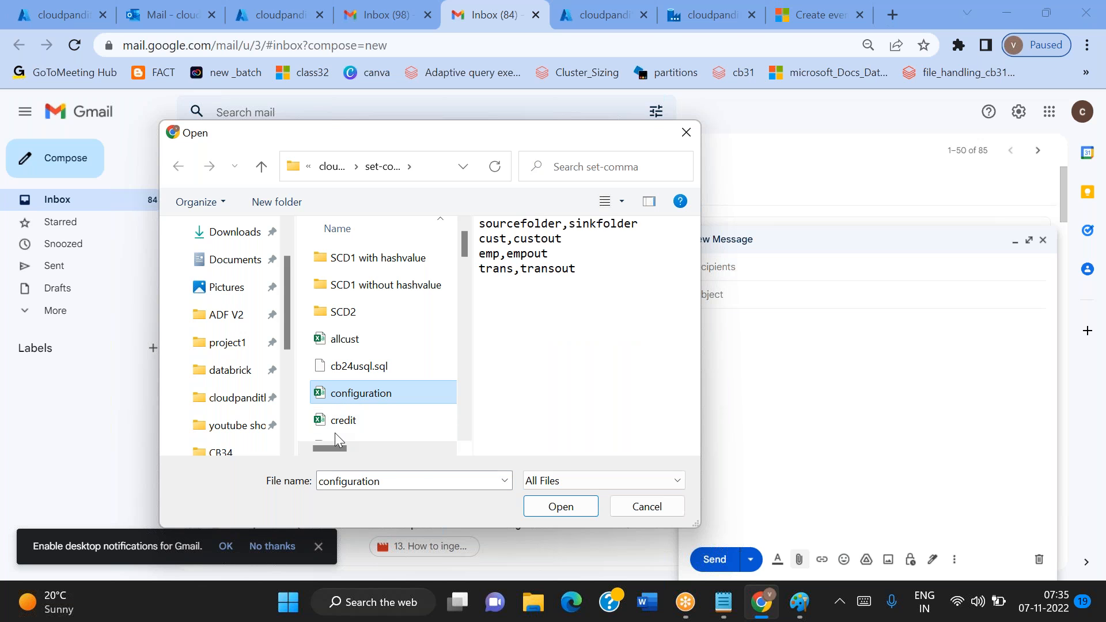
left_click(334, 422, "ctrl")
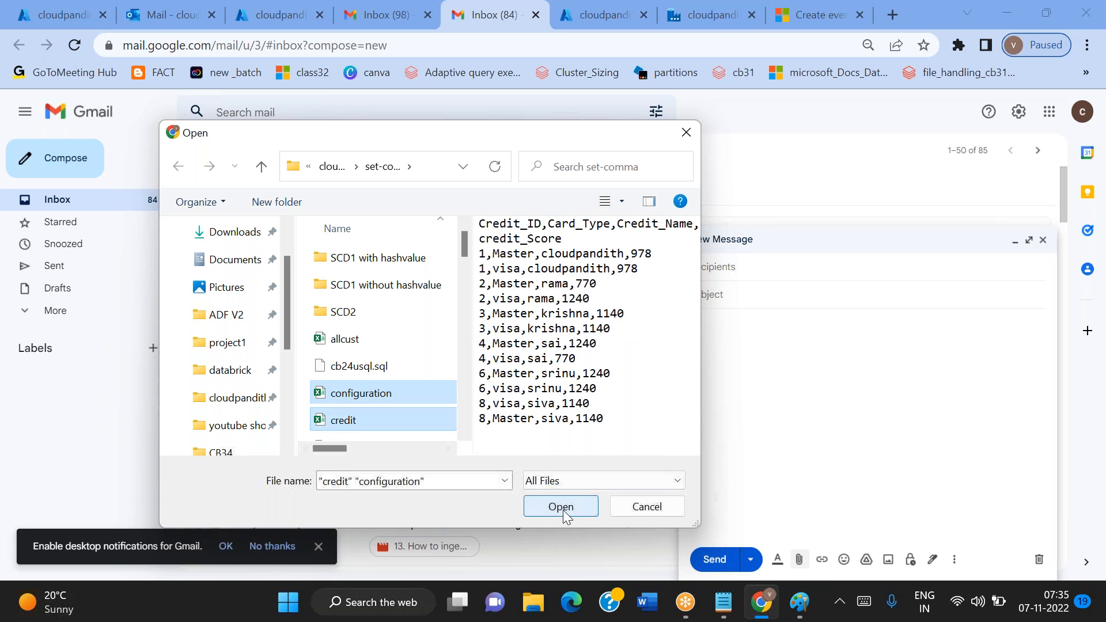
left_click(563, 510)
left_click(726, 269)
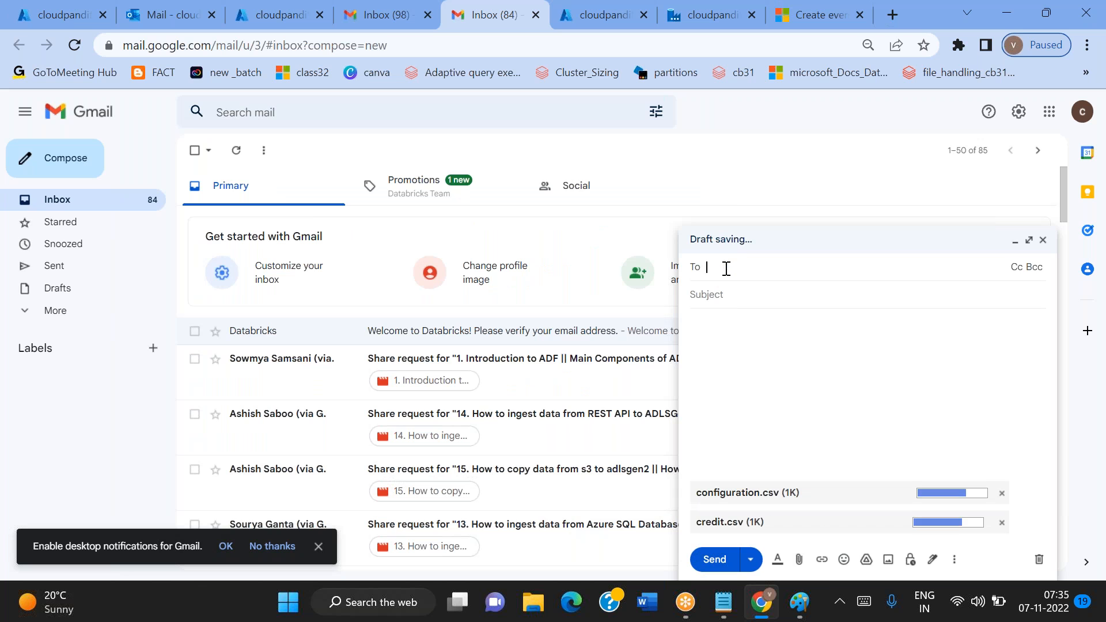
Look over the files in the cloudpandith-input container and return to the unsent Gmail draft
left_click(68, 4)
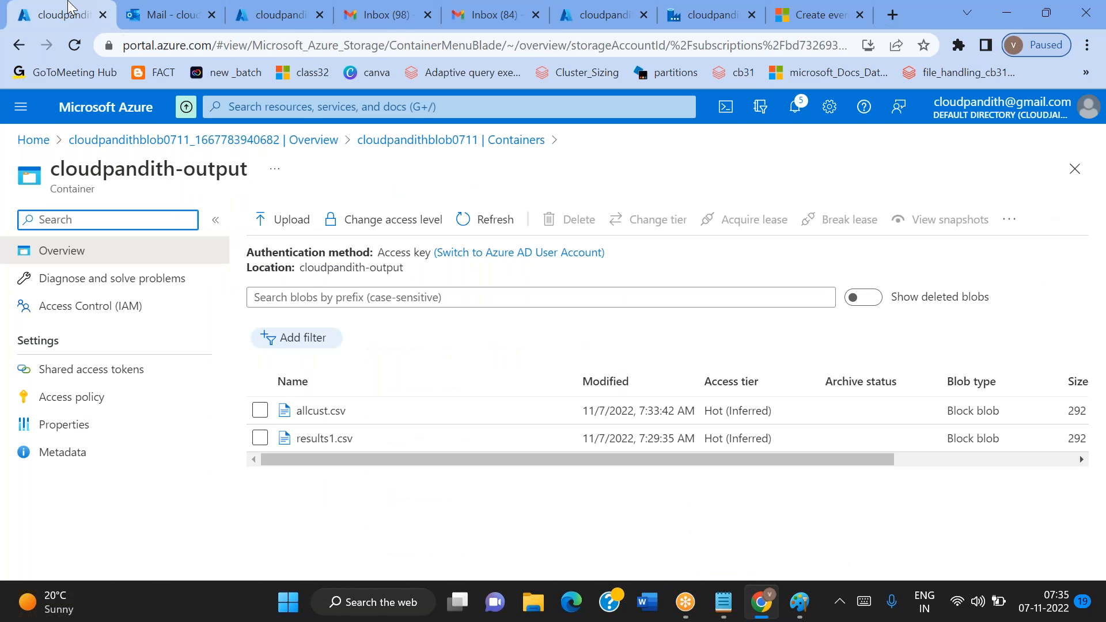
left_click(438, 140)
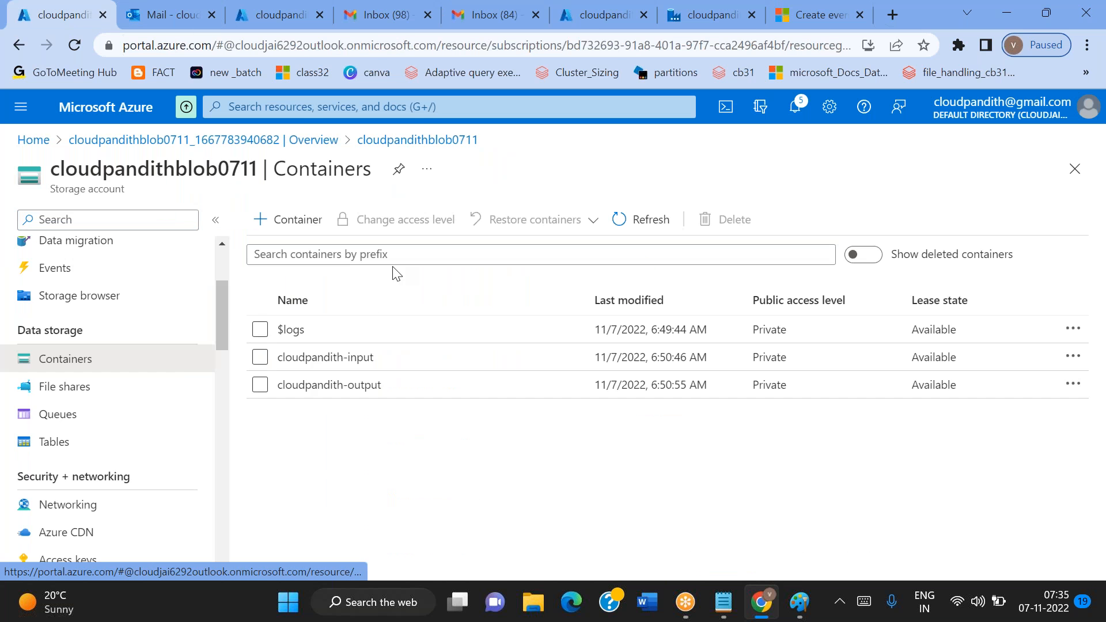
left_click(322, 358)
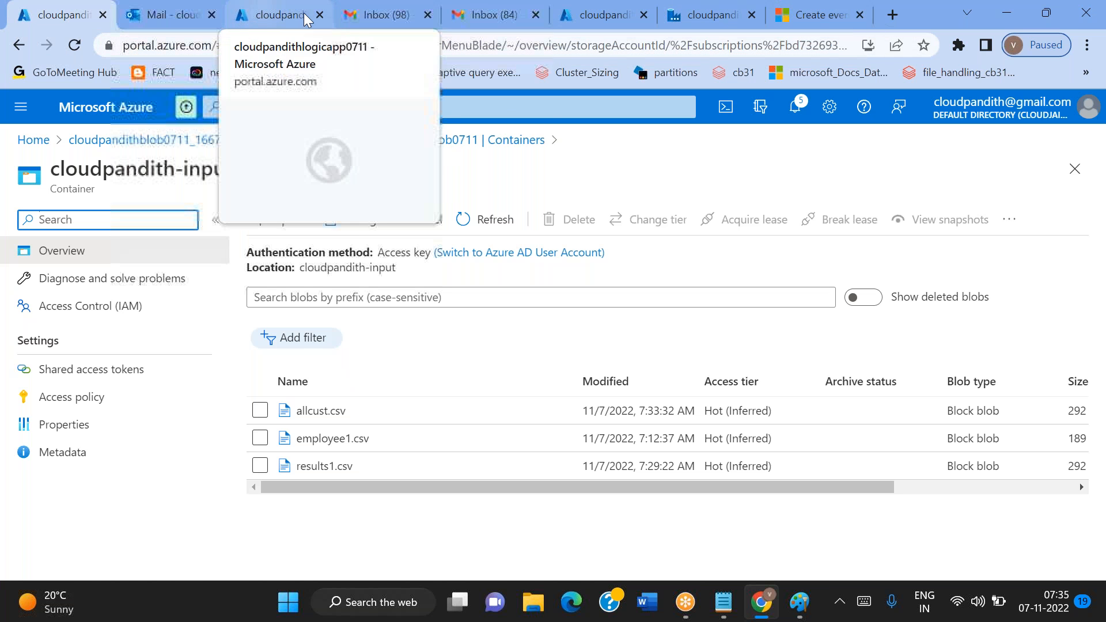
left_click(380, 23)
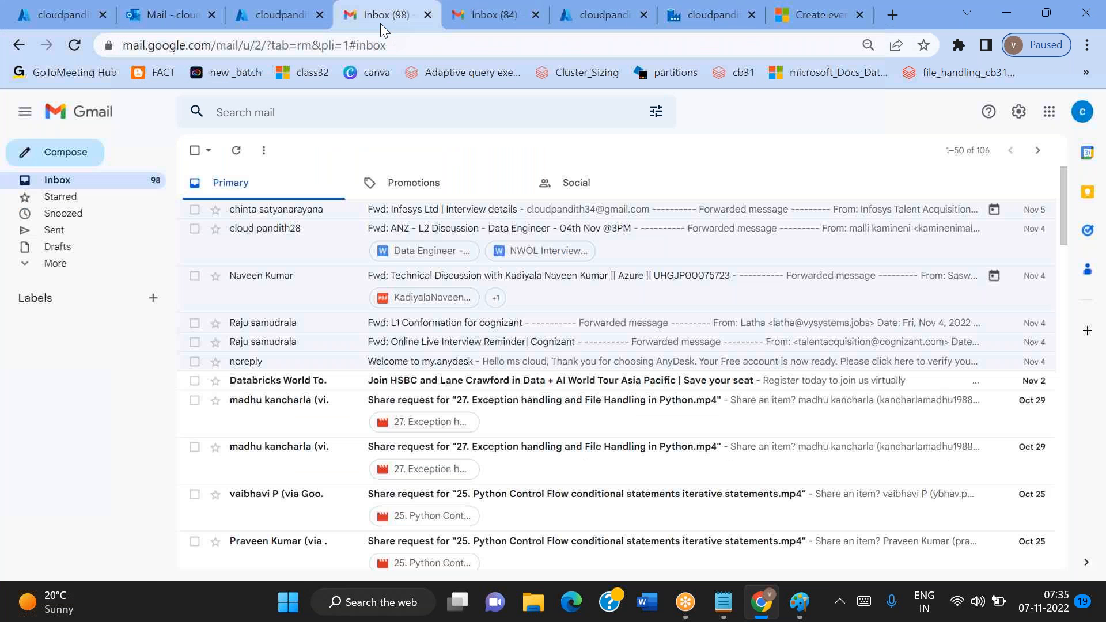
left_click(459, 22)
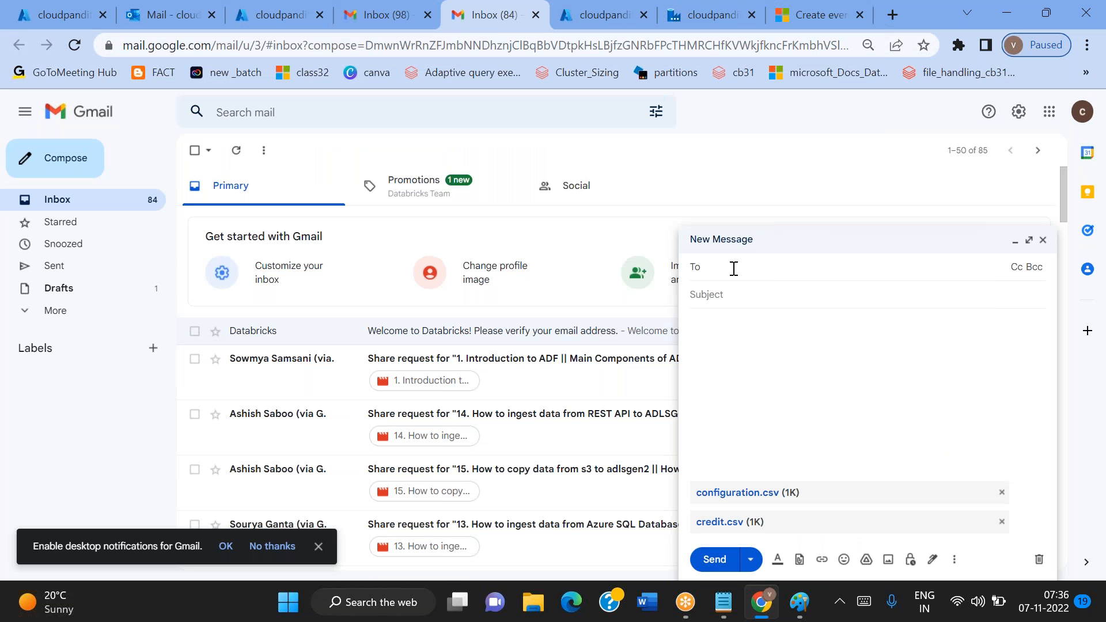
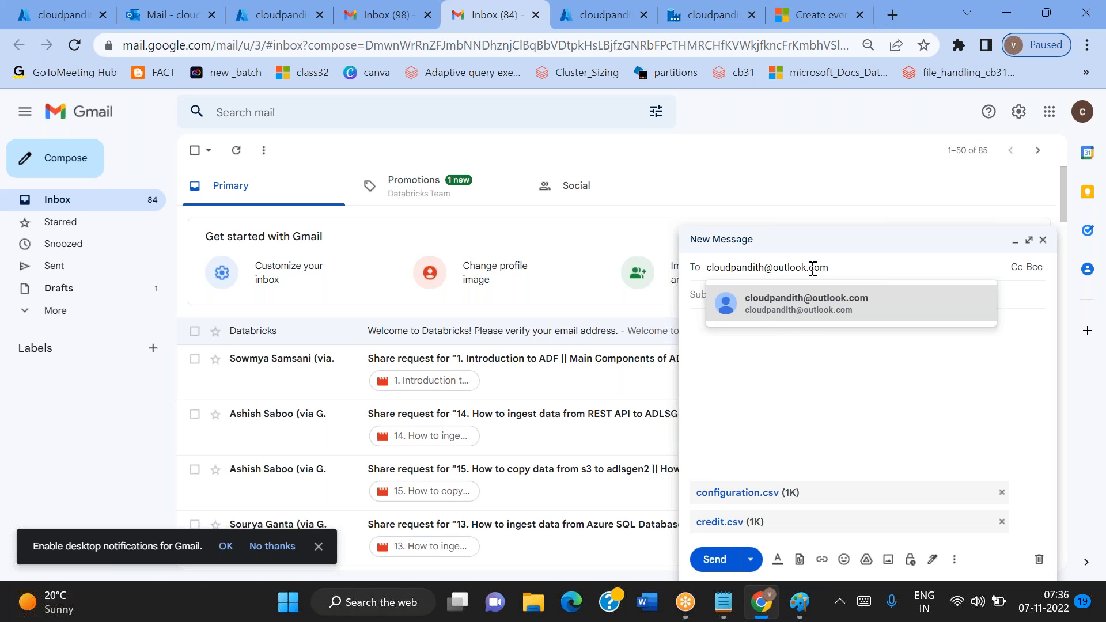
Address the Gmail draft to the monitored Outlook mailbox, set its subject to "sample csv file" from the notes, and send it
mouse_move(787, 321)
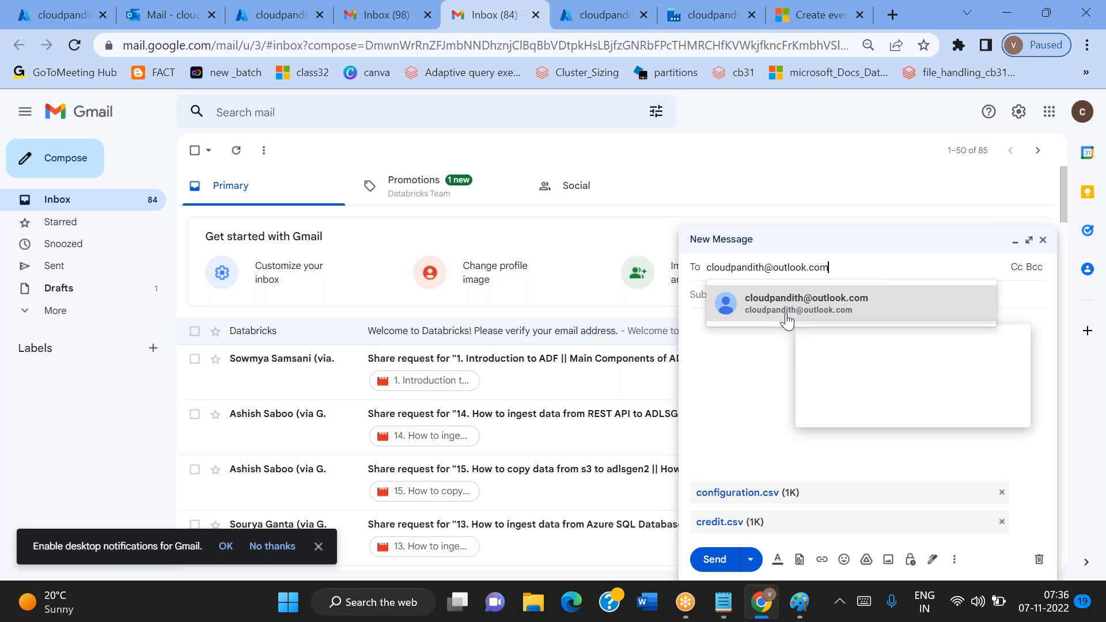
left_click(787, 318)
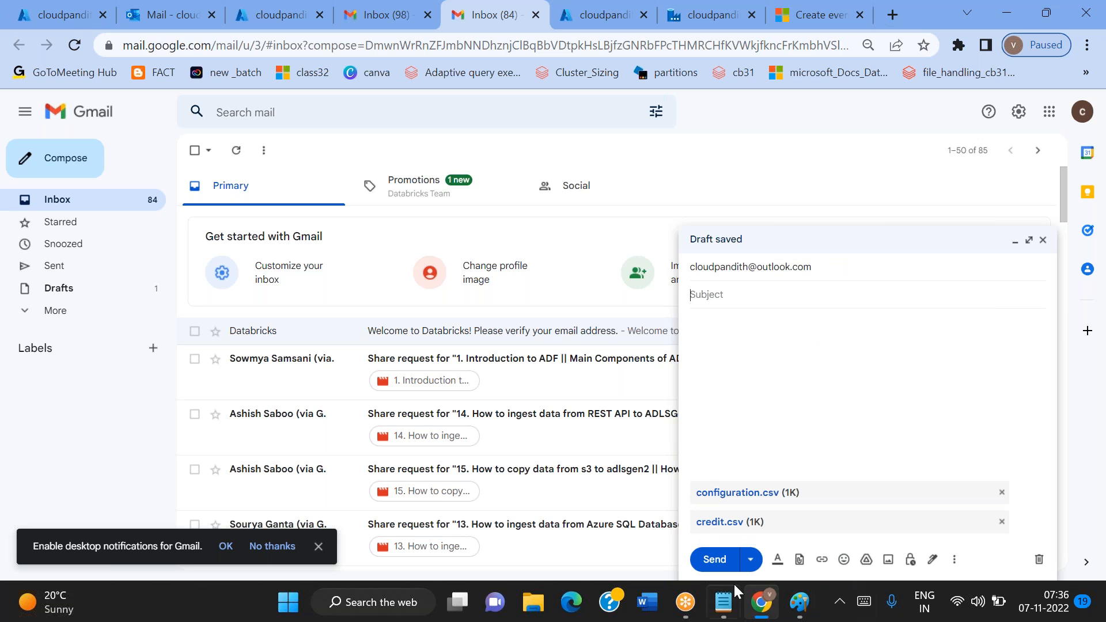
left_click(722, 605)
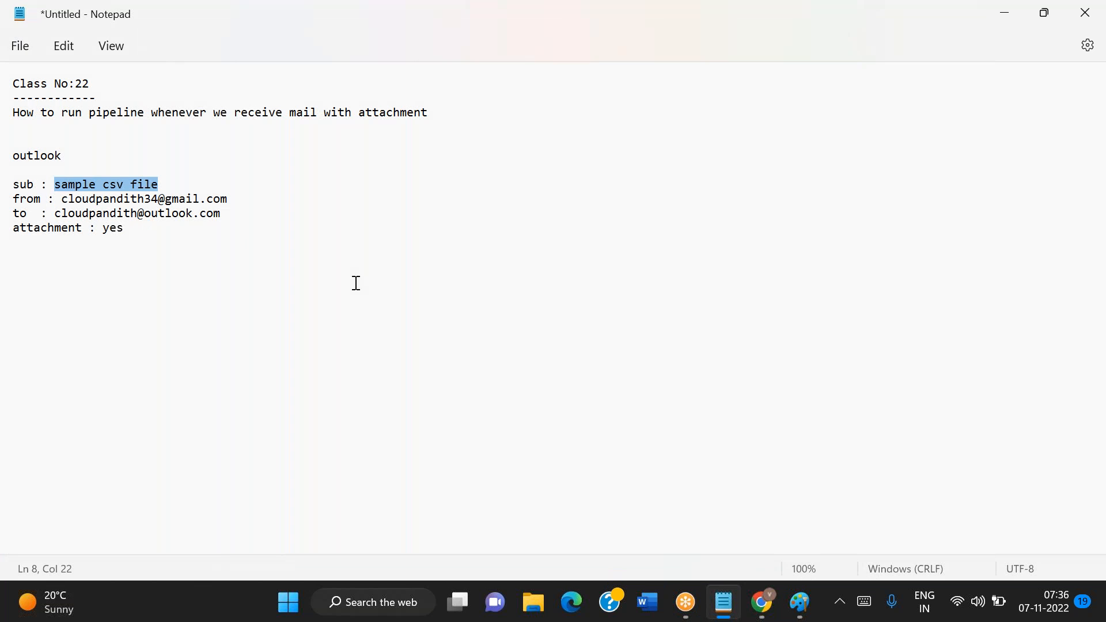
key("alt+Tab")
type("sample csv file")
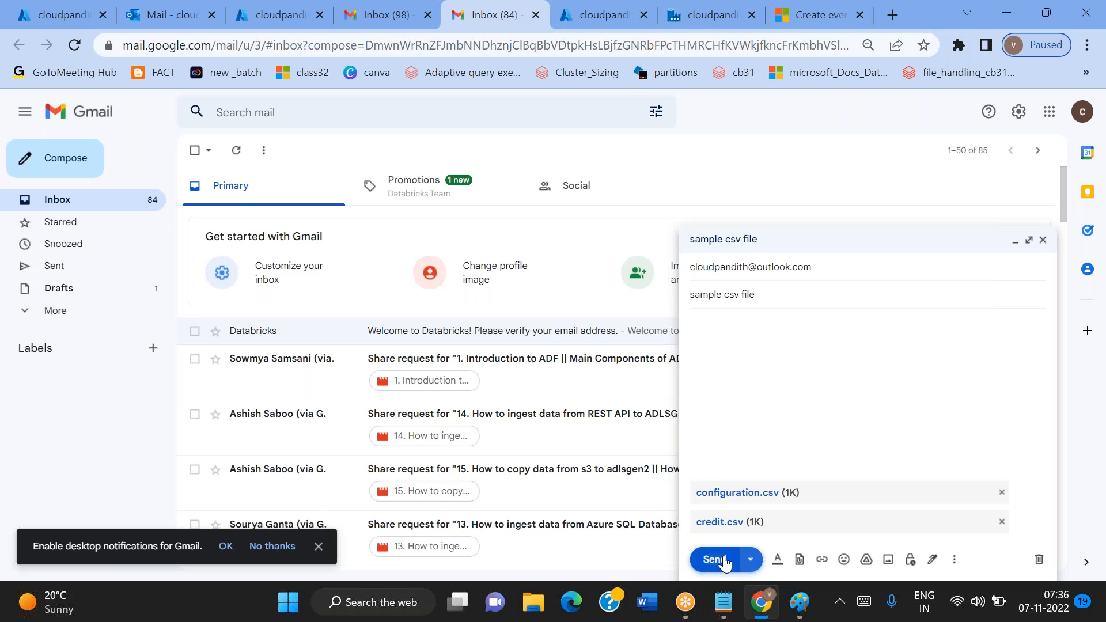
left_click(715, 560)
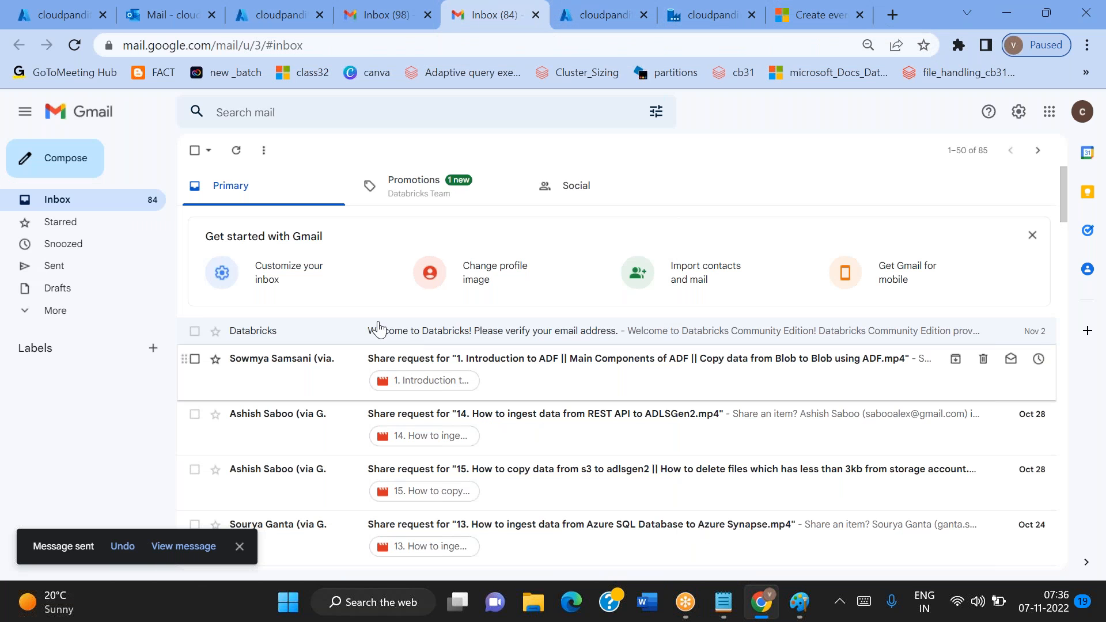
Open the newly received "sample csv file" message in the Outlook inbox and show all its attachments
left_click(154, 8)
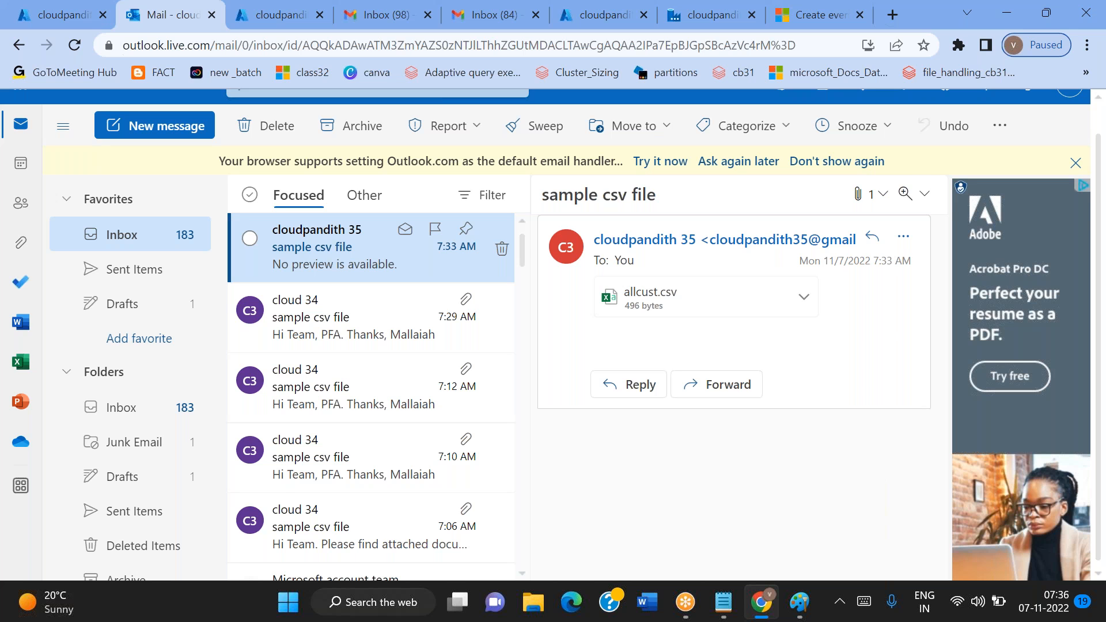
left_click(308, 256)
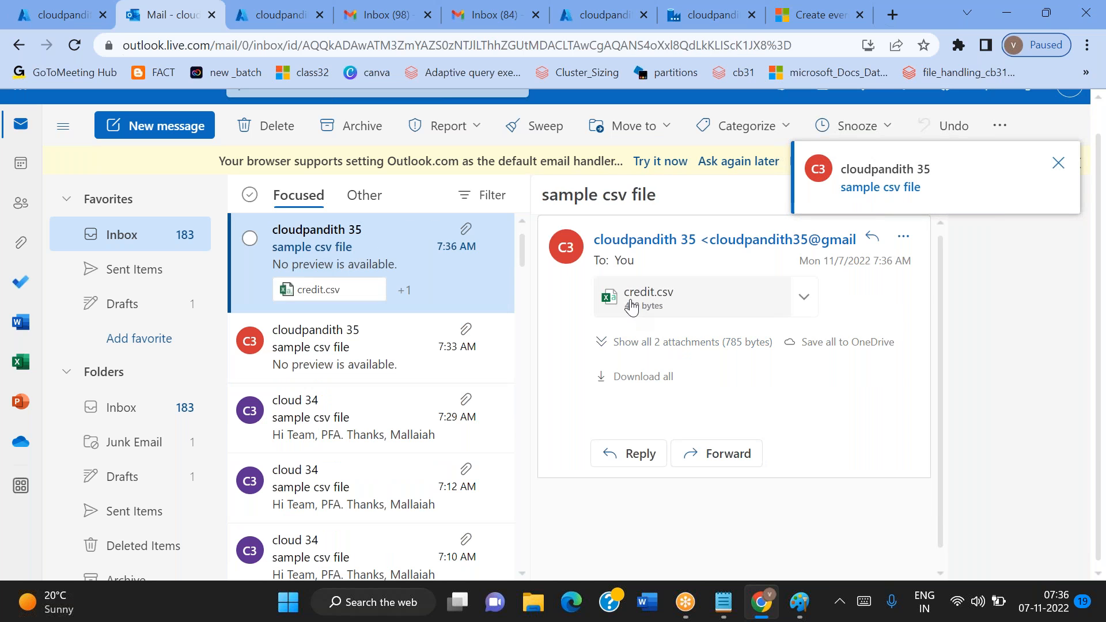
left_click(630, 343)
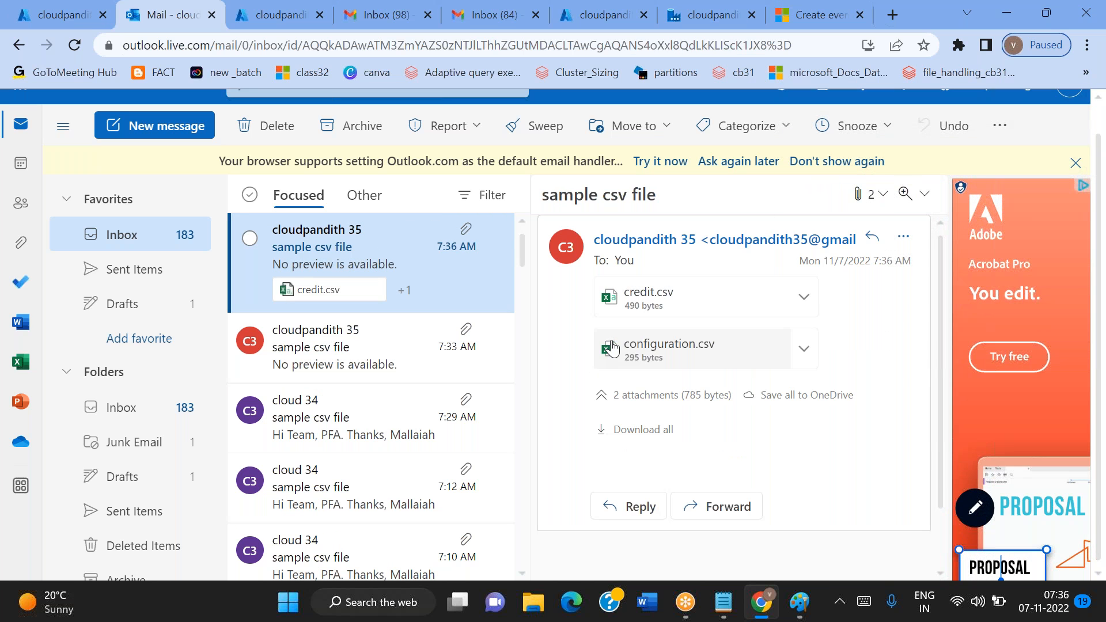
Refresh the cloudpandith-input container to check for the emailed configuration and credit files
left_click(72, 8)
left_click(506, 225)
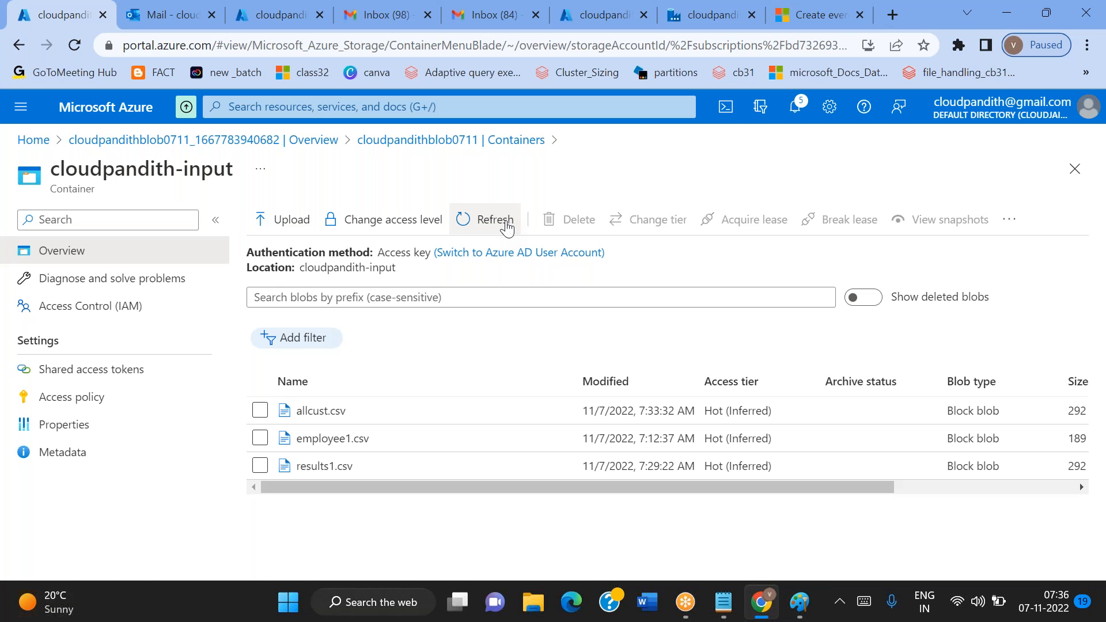
left_click(507, 225)
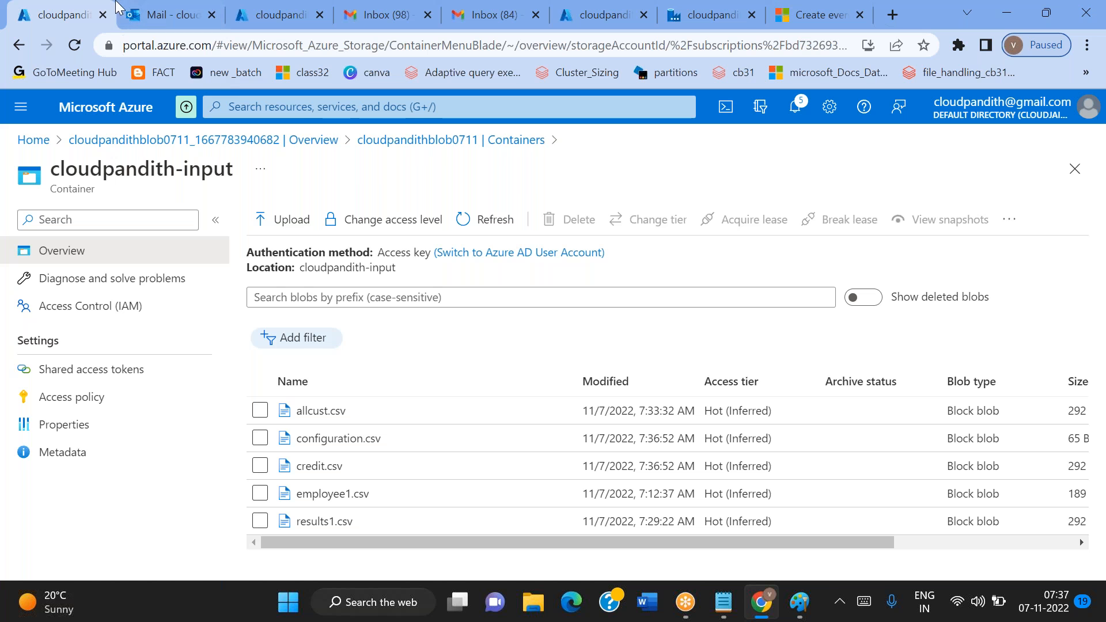
Open the cloudpandith-output container and refresh it to check for both files copied by the pipeline
left_click(452, 144)
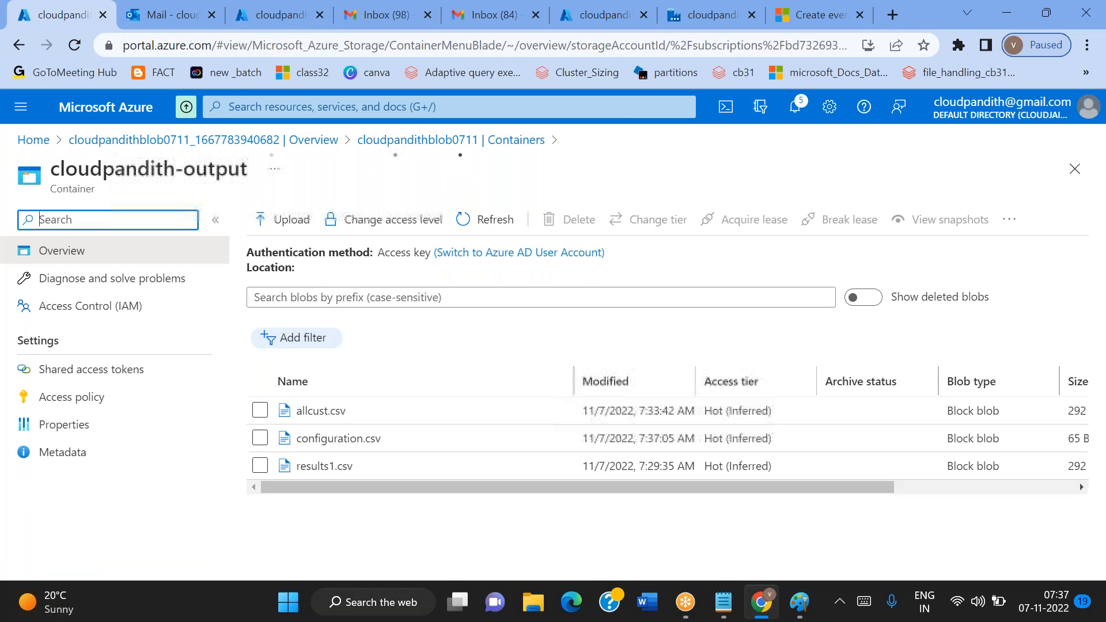
left_click(489, 232)
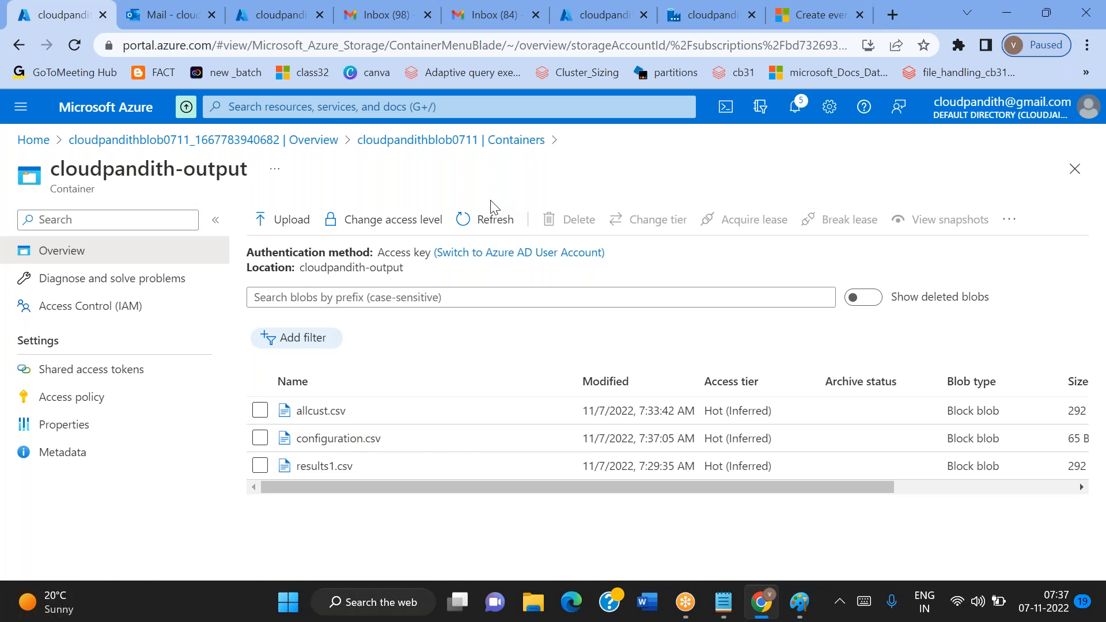
left_click(480, 216)
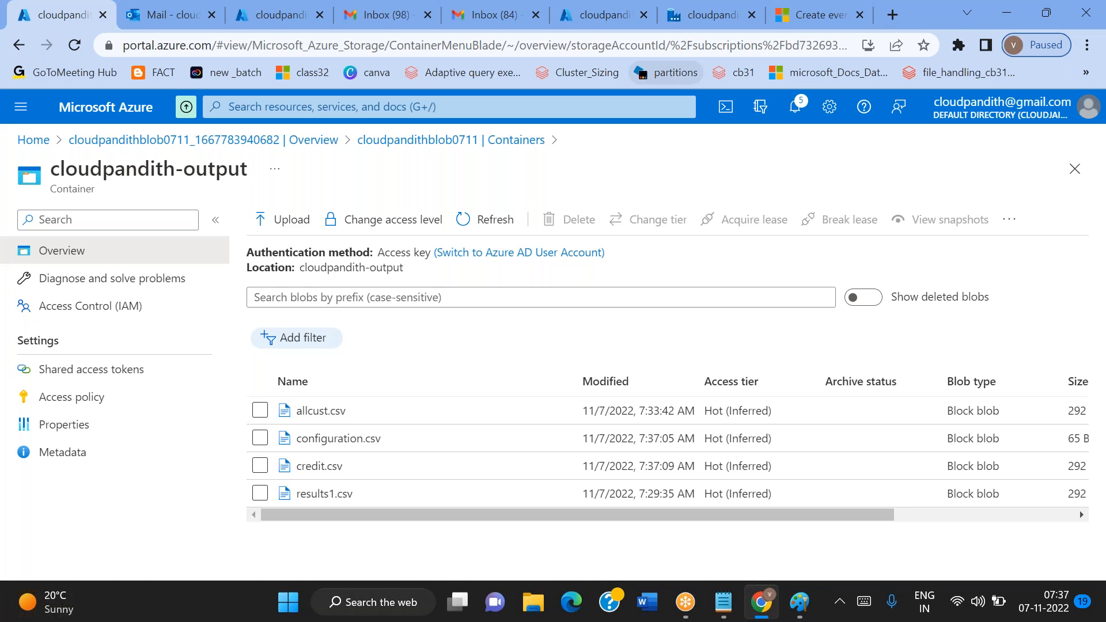
Refresh the triggered pipeline runs in Data Factory and compare the start times of the two most recent runs
left_click(686, 27)
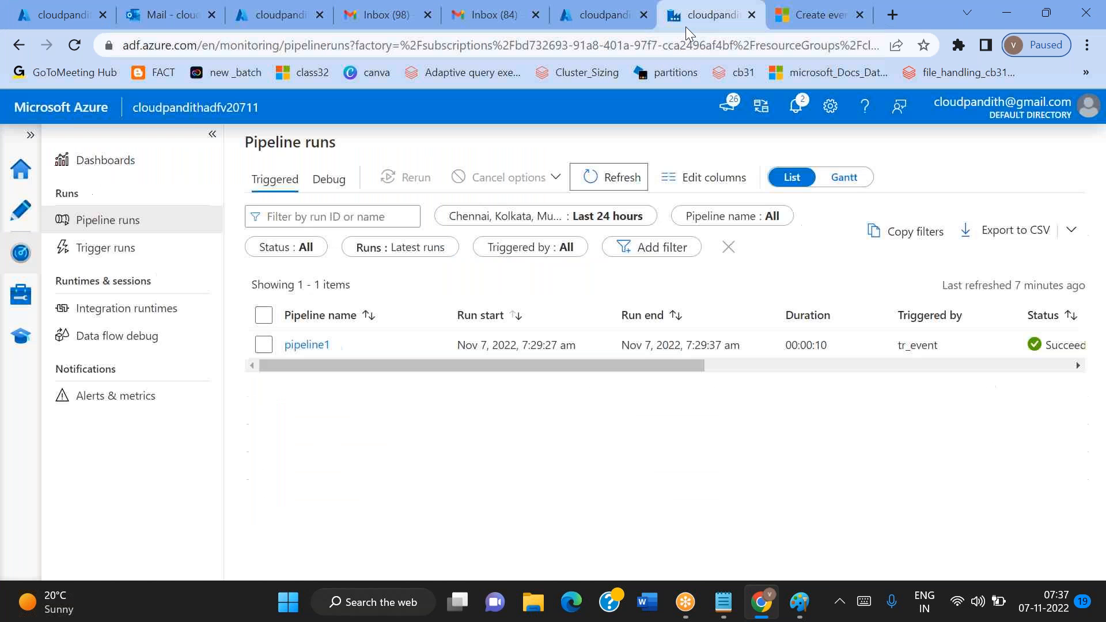
left_click(642, 189)
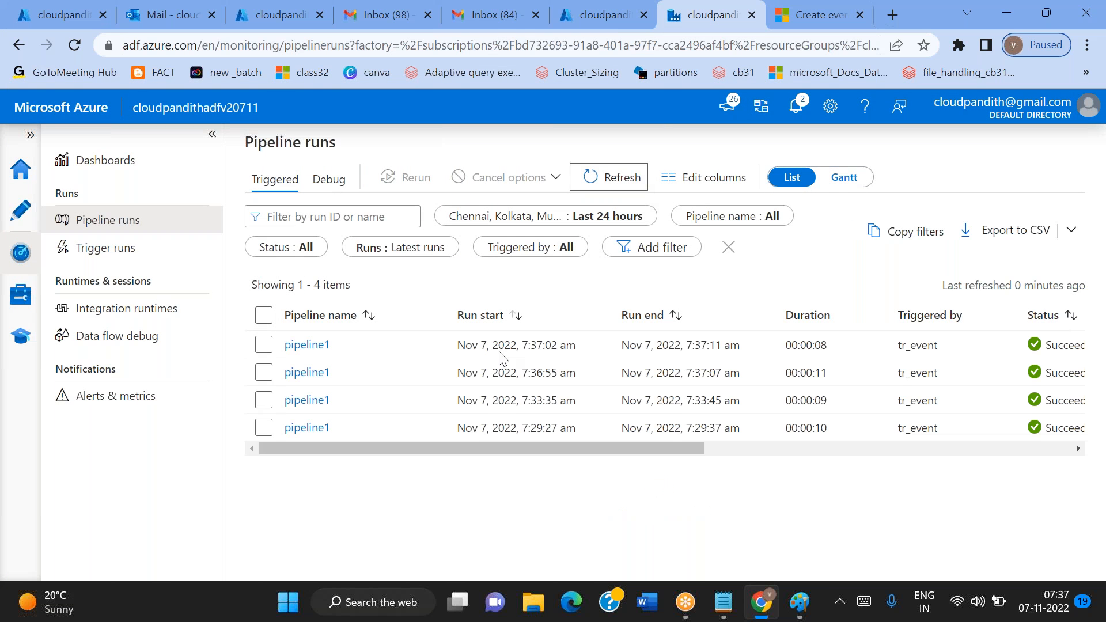
left_click_drag(569, 370, 520, 371)
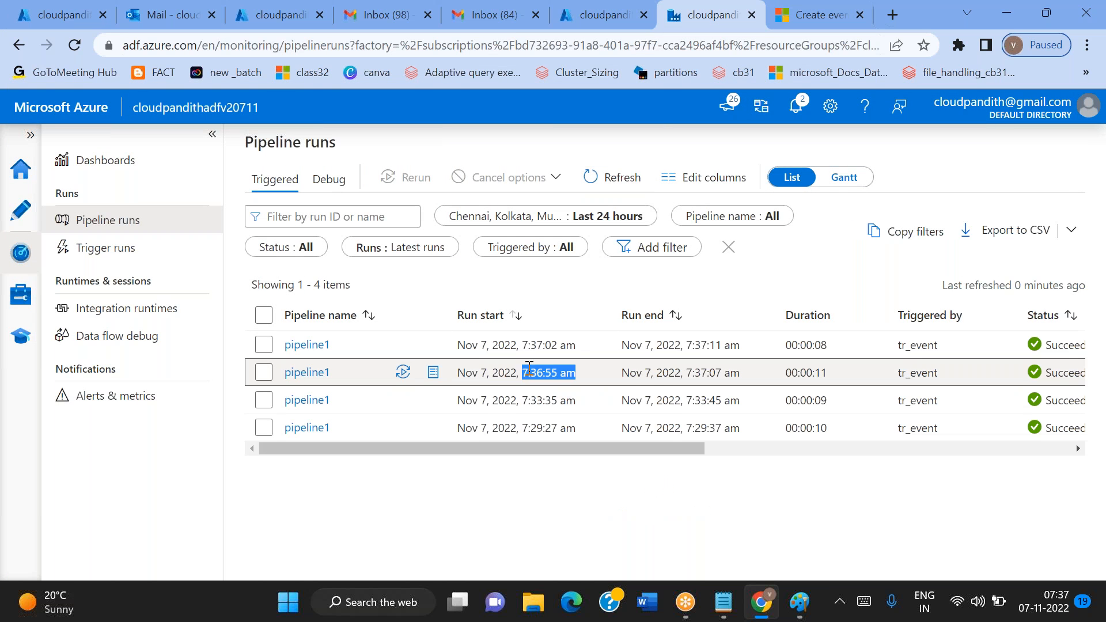
left_click_drag(583, 346, 506, 360)
left_click_drag(583, 365, 506, 346)
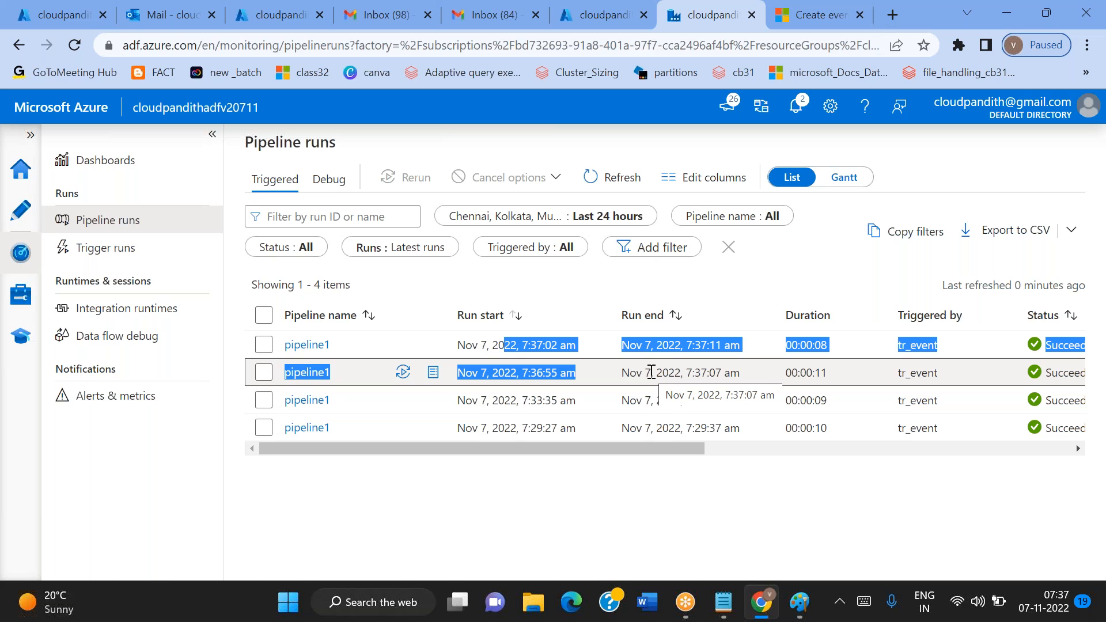
left_click(465, 489)
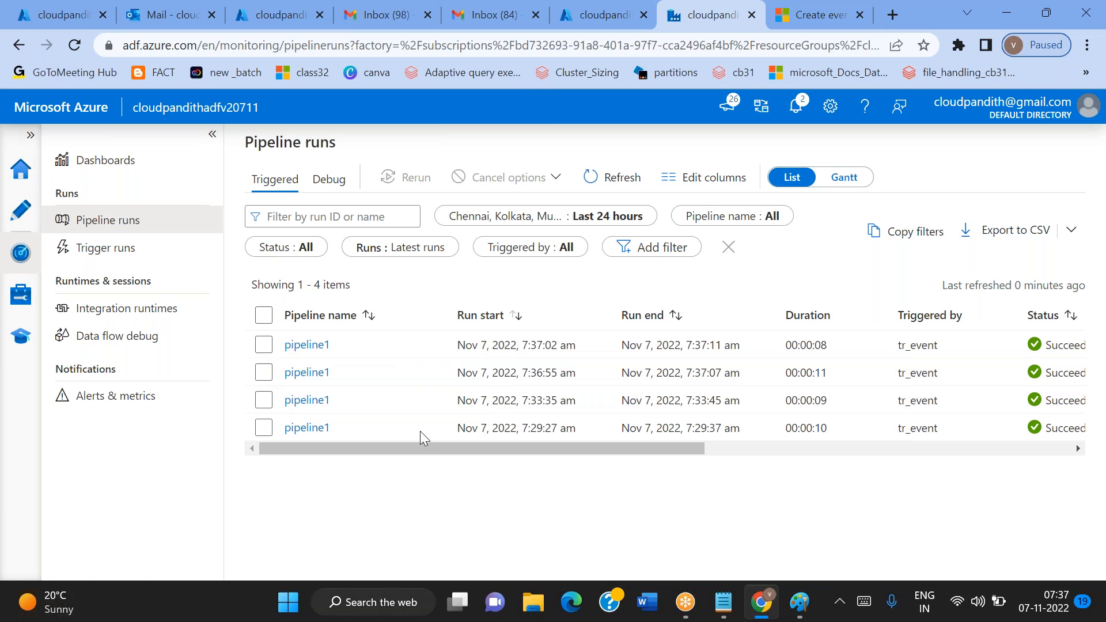
Look back at the two-attachment message in Outlook and at both senders' Gmail inboxes
left_click(191, 8)
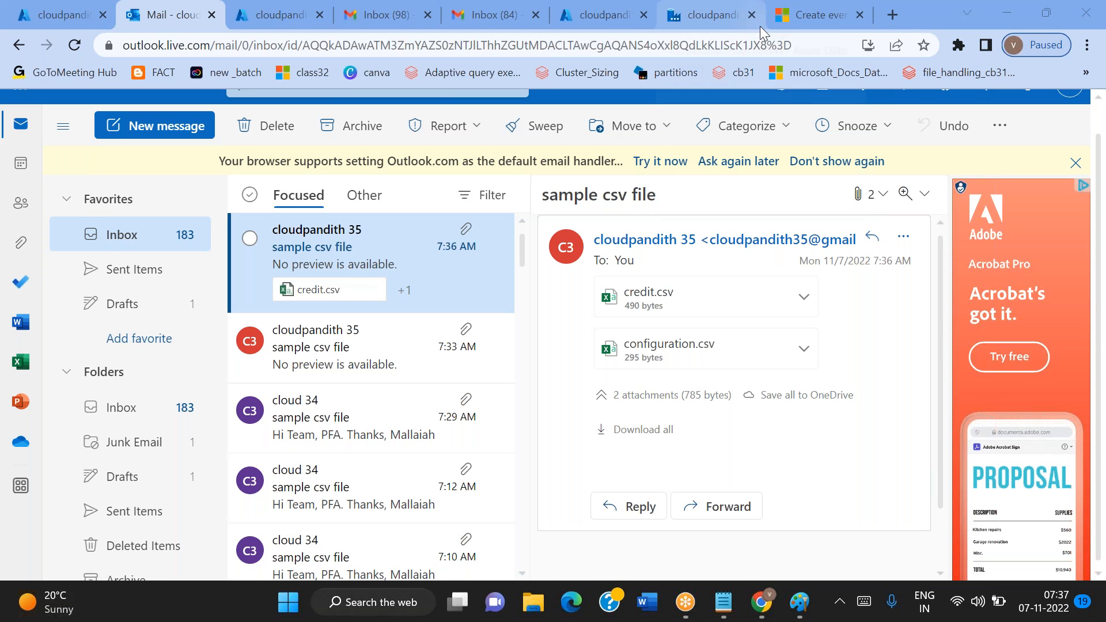
mouse_move(759, 26)
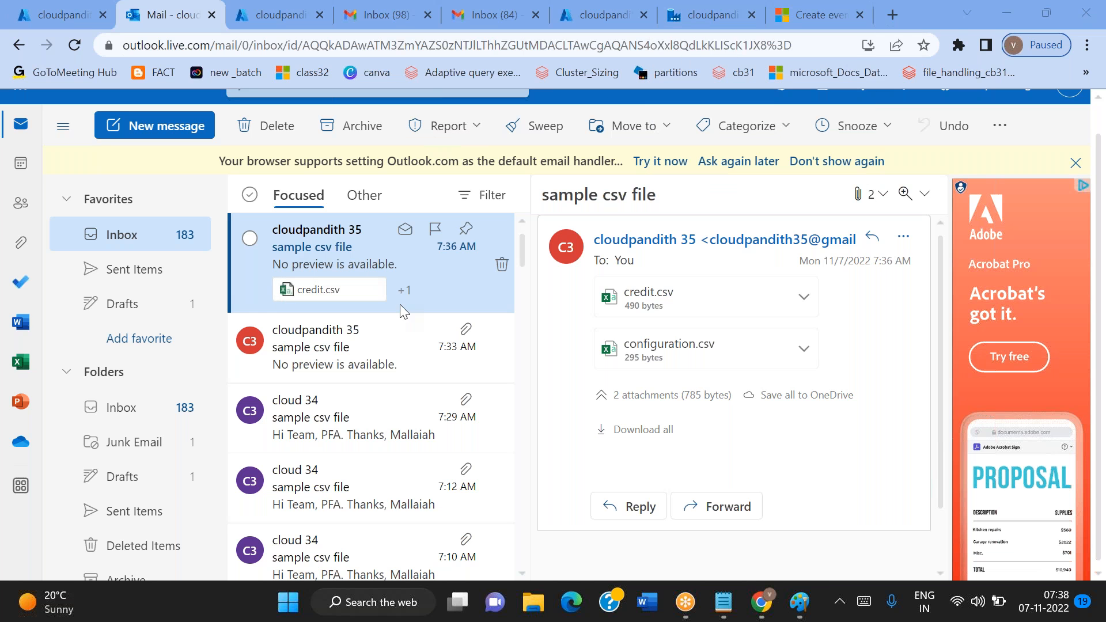
left_click(396, 28)
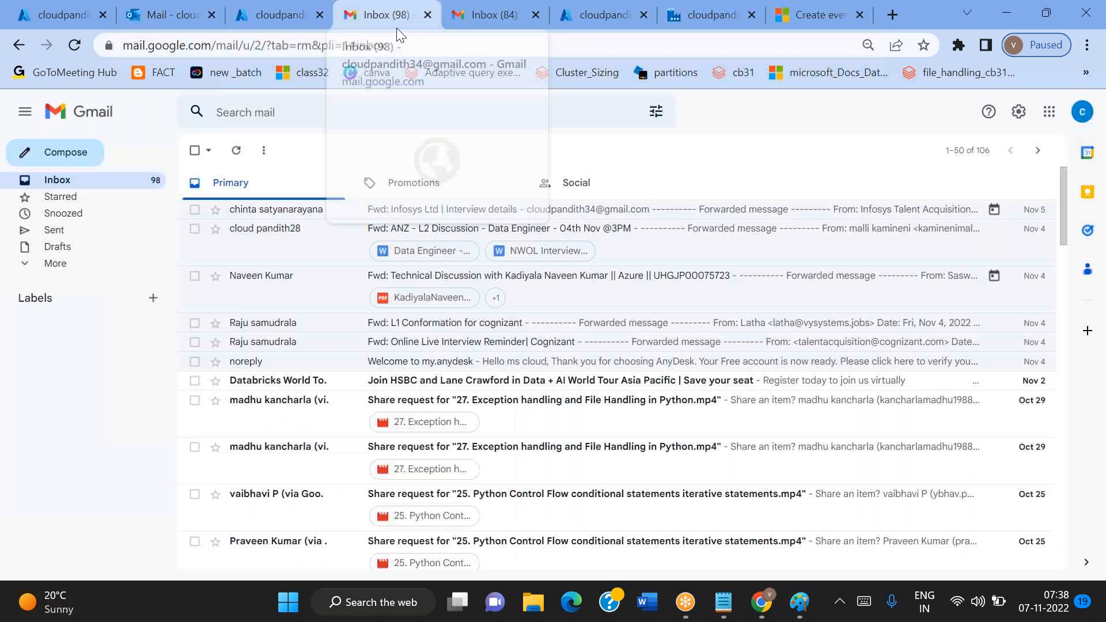
left_click(472, 26)
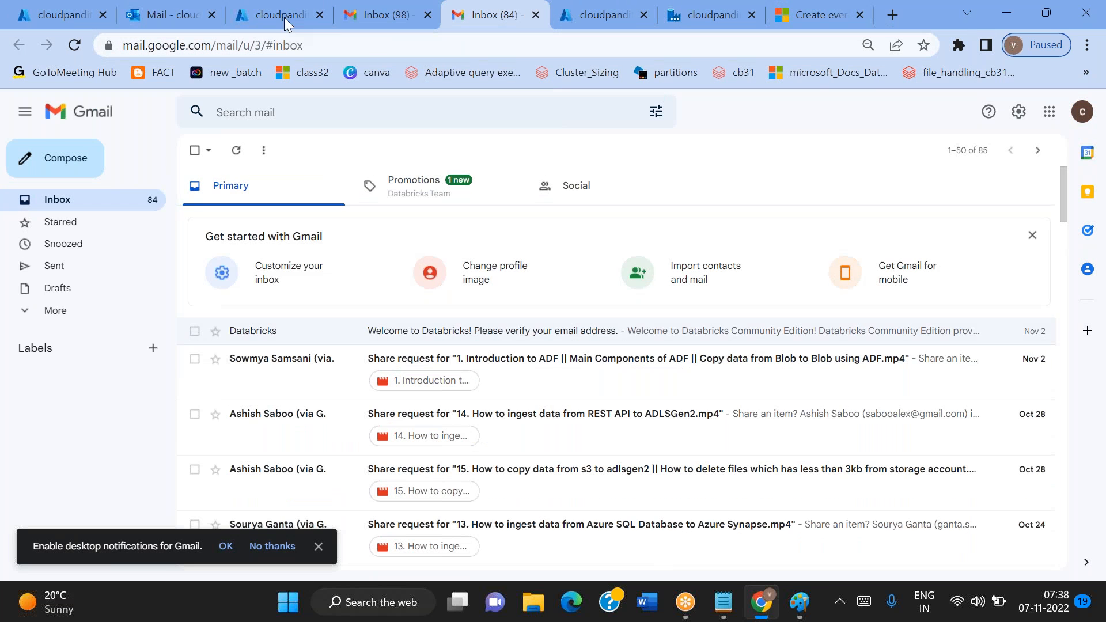
Review the Logic app's new-email trigger, examining its semicolon-separated senders, attachment options and subject filter
left_click(167, 15)
left_click(265, 16)
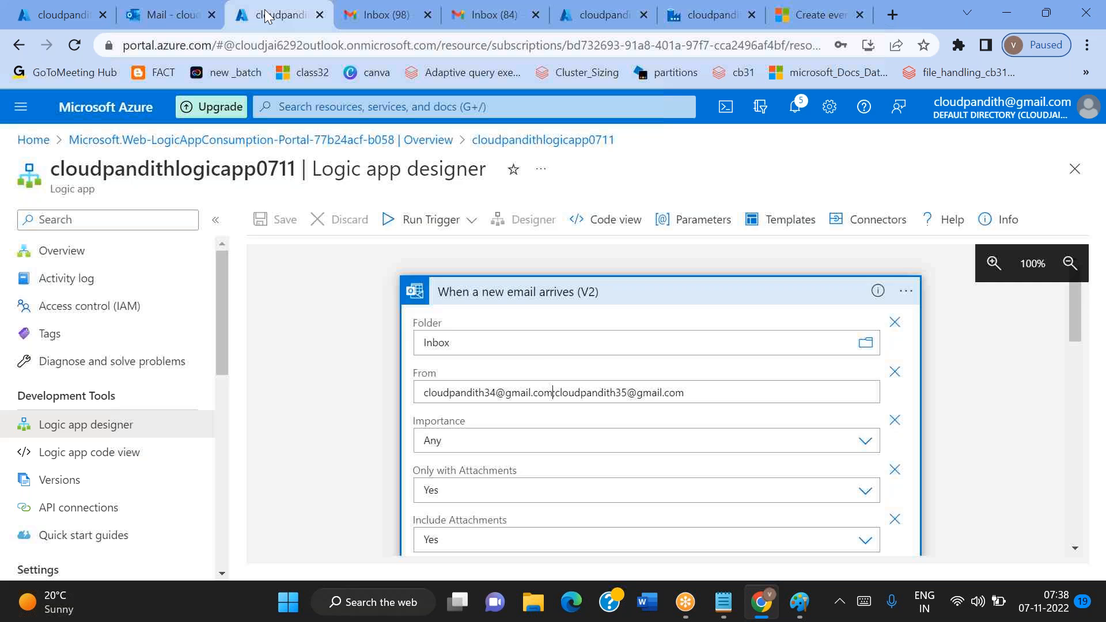
scroll(538, 350, "down", 2)
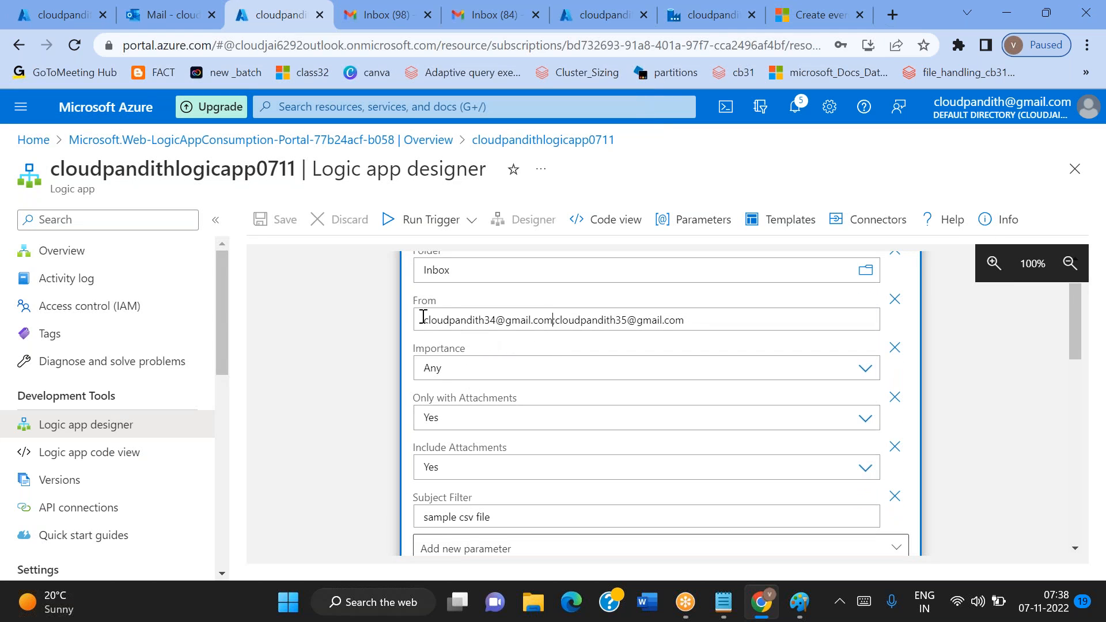
left_click_drag(424, 316, 536, 342)
left_click(383, 347)
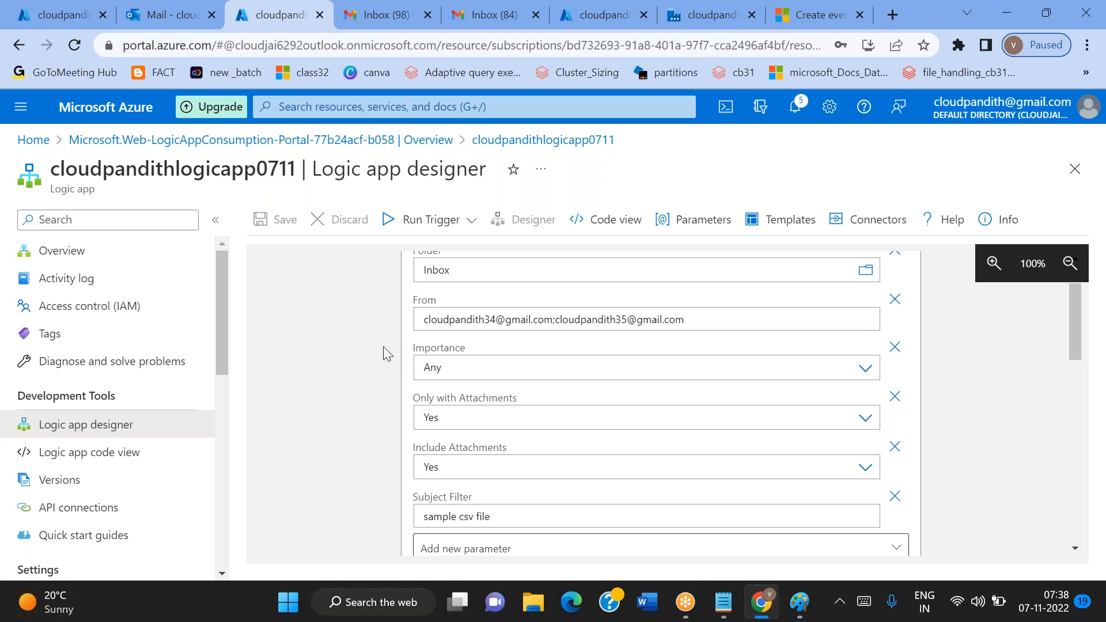
scroll(382, 347, "up", 1)
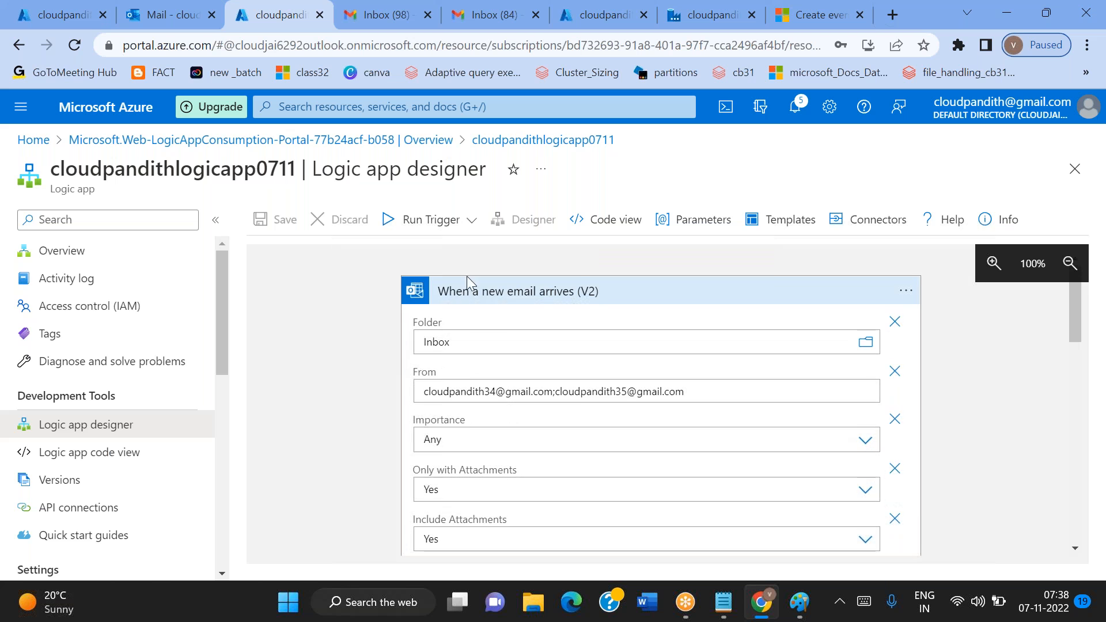
left_click_drag(446, 291, 598, 305)
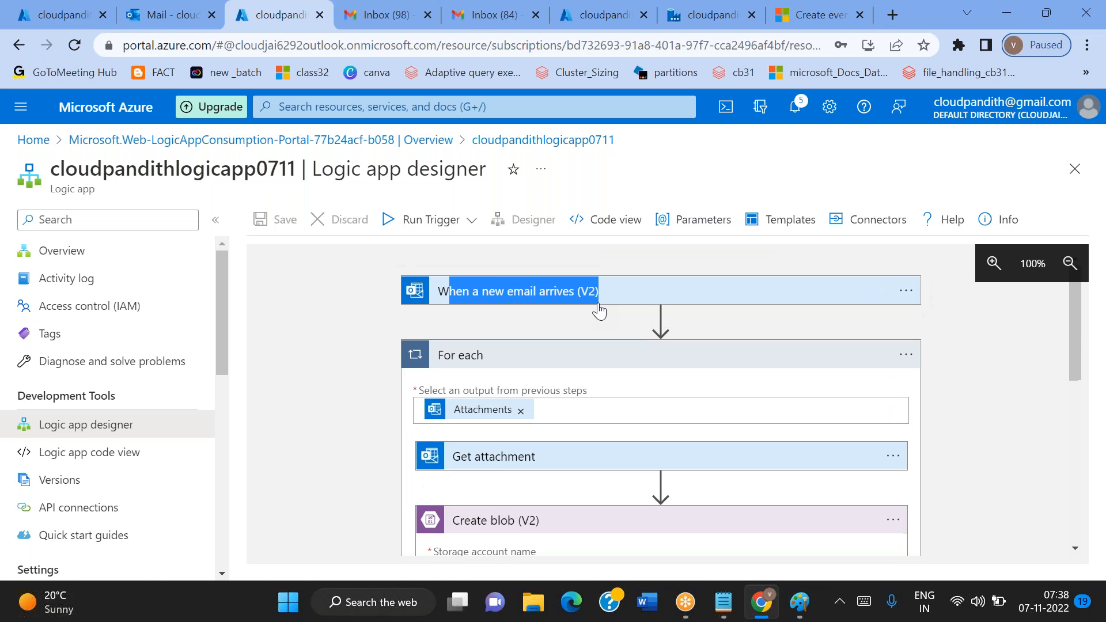
left_click(587, 306)
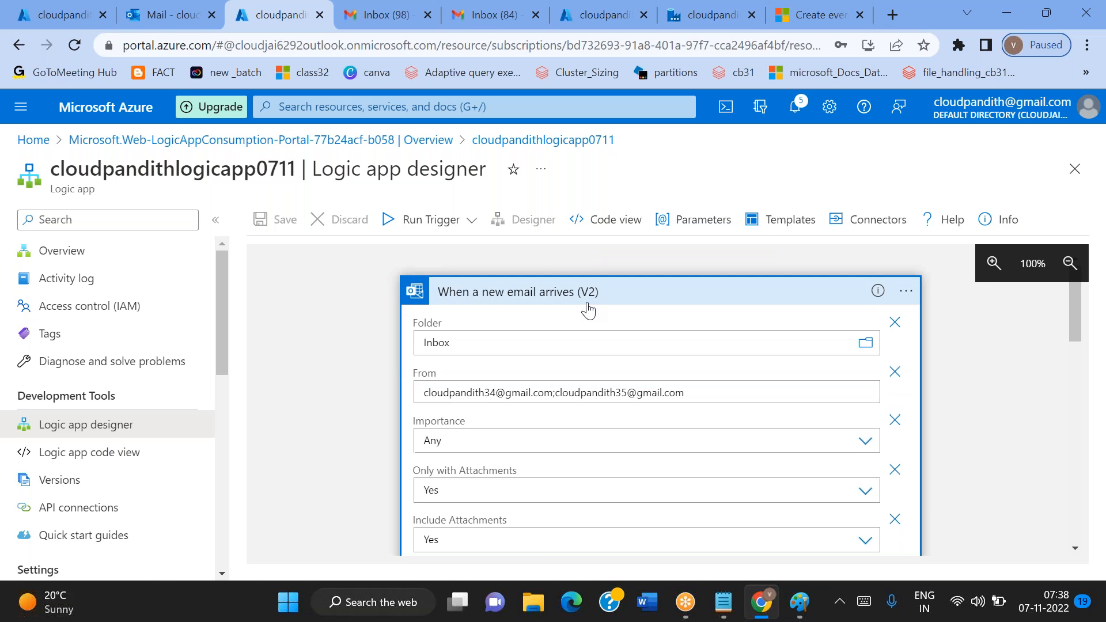
double_click(484, 393)
double_click(590, 392)
scroll(591, 392, "down", 3)
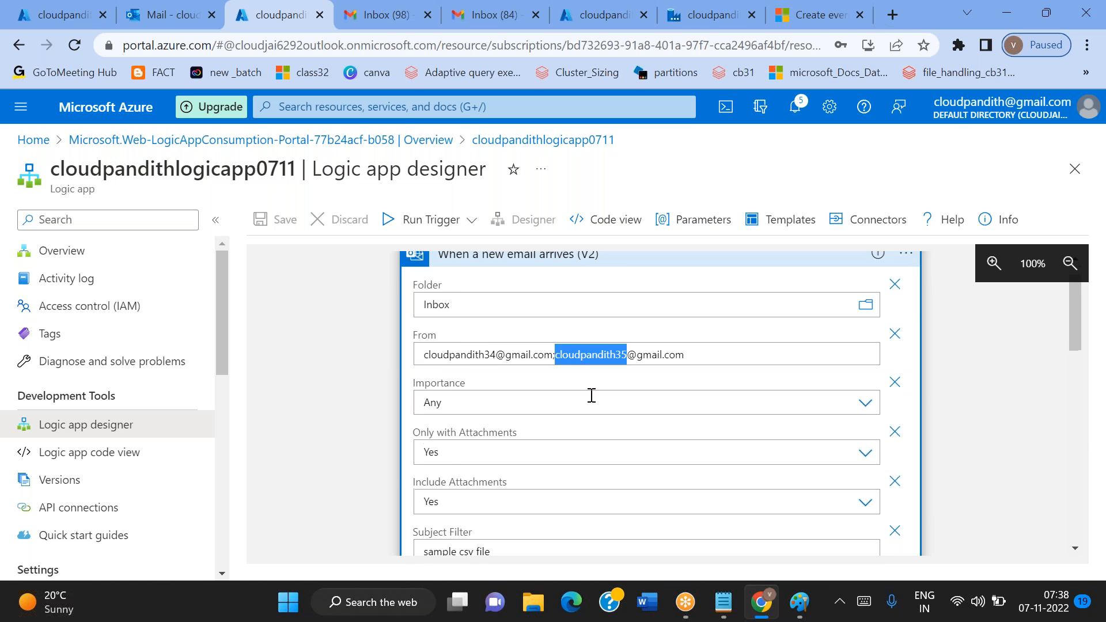
double_click(444, 418)
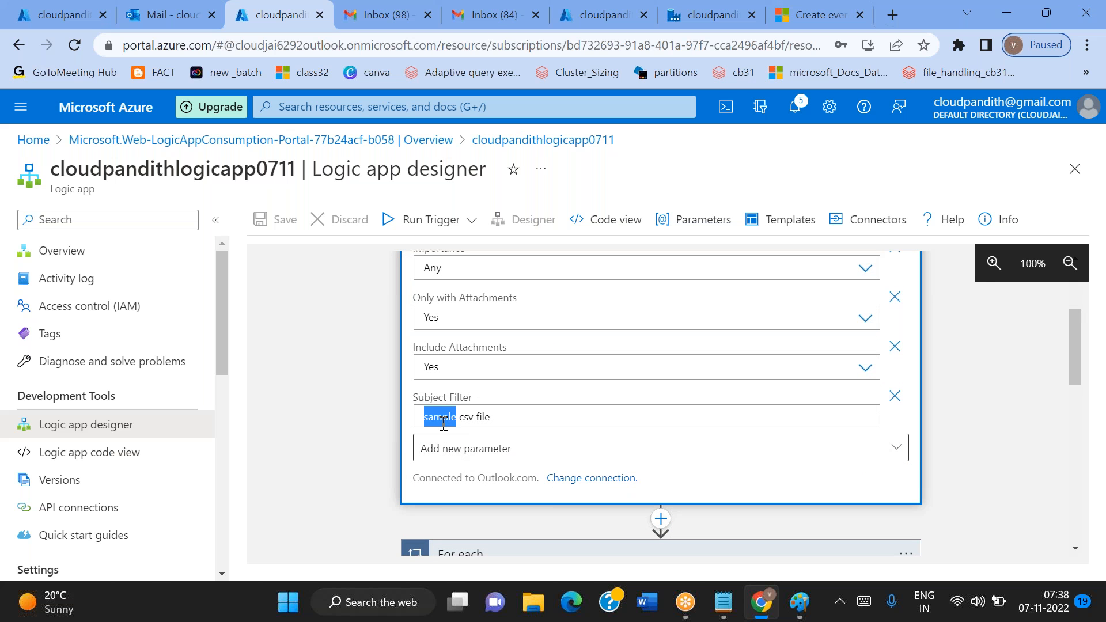
scroll(443, 424, "up", 3)
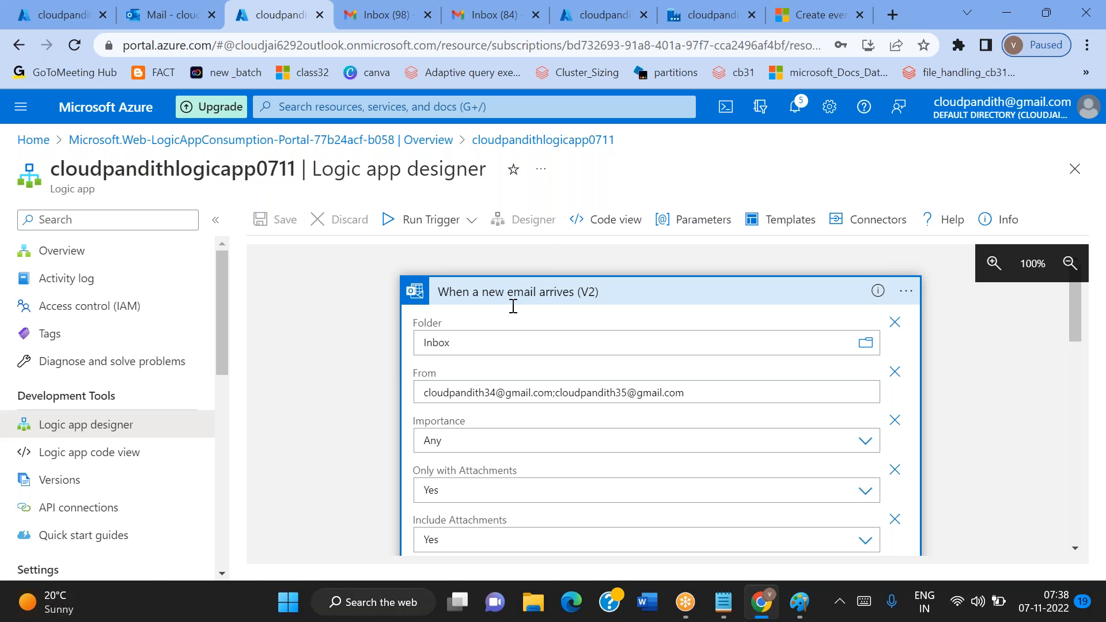
left_click(810, 75)
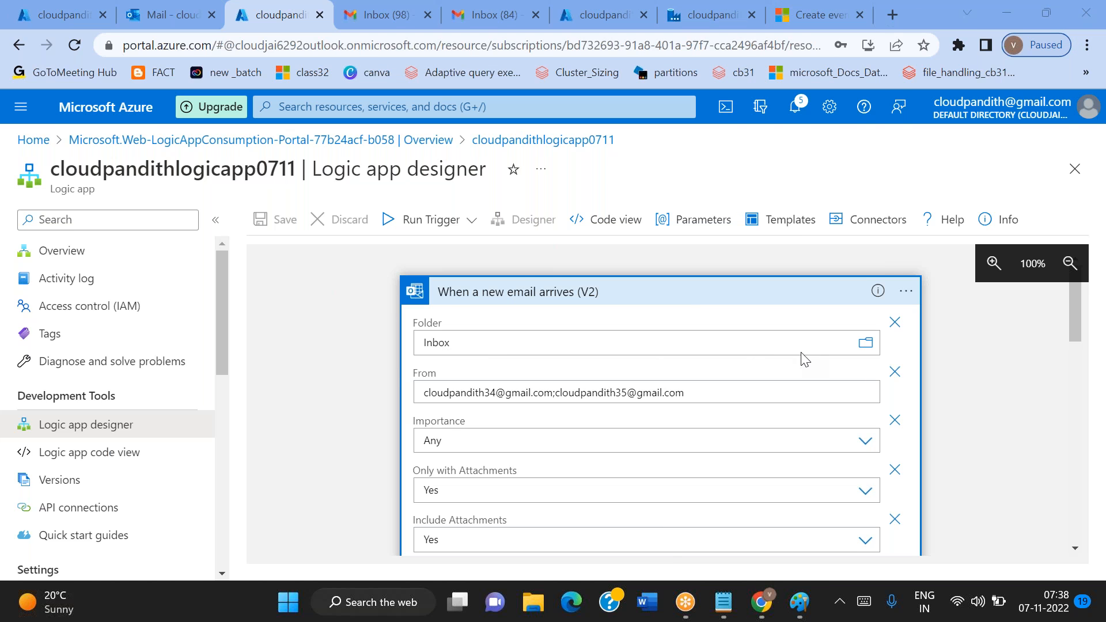
Start a new message from the second sender's Gmail account, addressed to the monitored Outlook mailbox
left_click(490, 18)
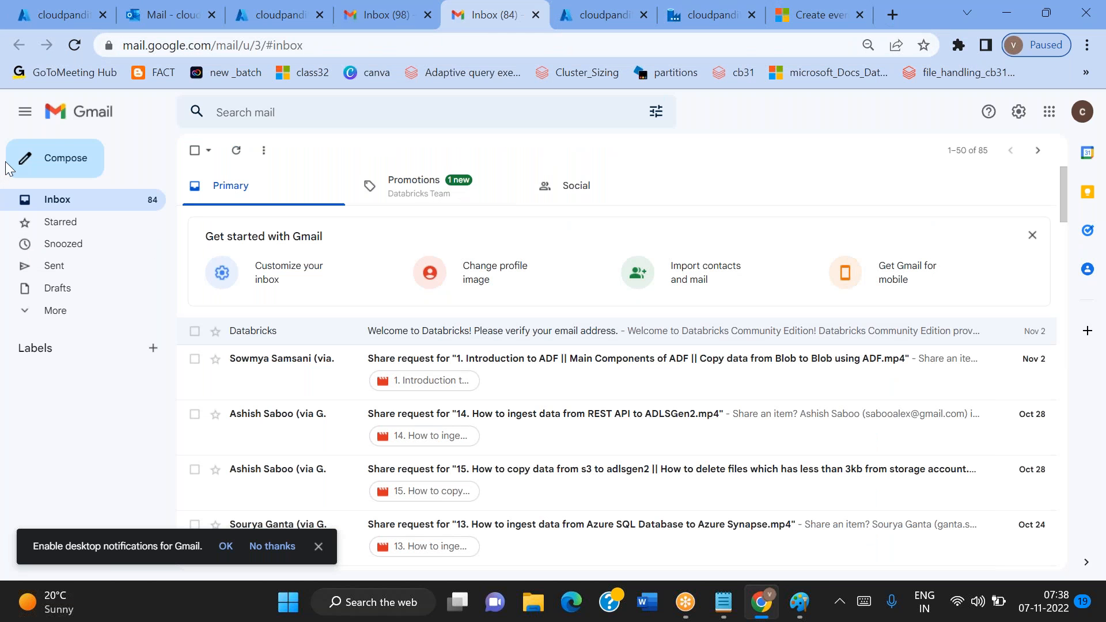
left_click(81, 157)
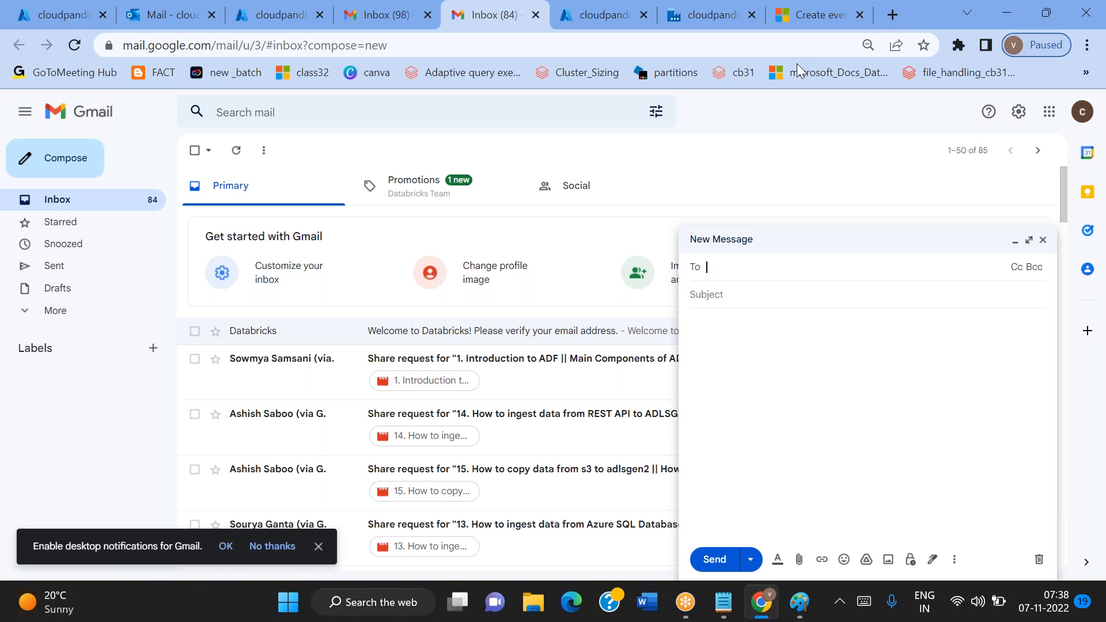
left_click(725, 272)
type("cloud")
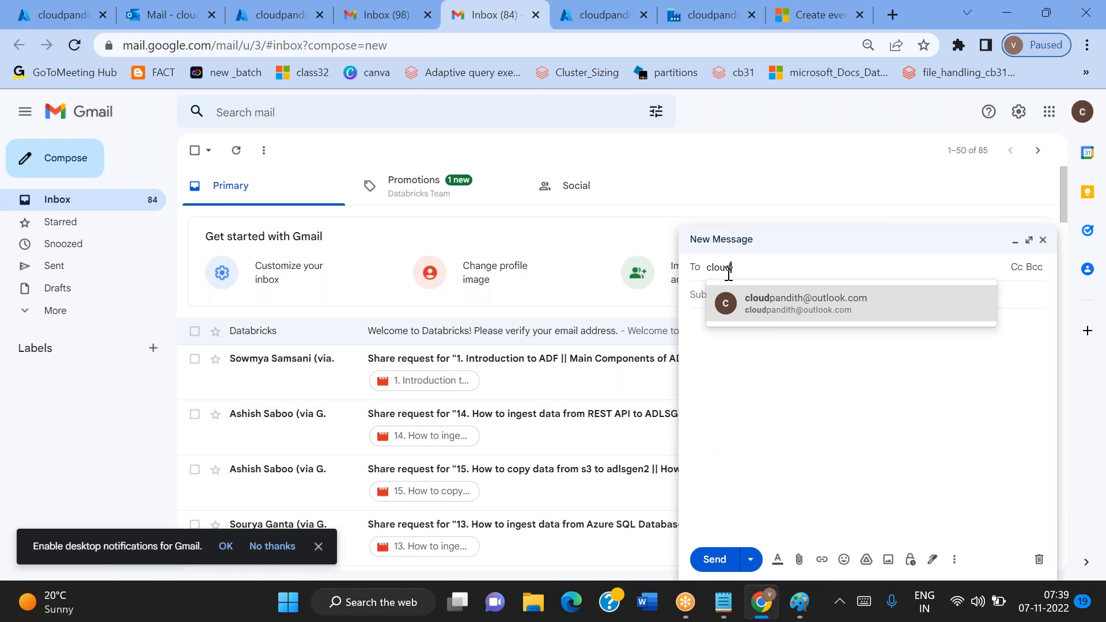
left_click(772, 303)
Check the required subject in the Notepad notes, set the subject to "sample csv file" and send the message without an attachment
left_click(722, 611)
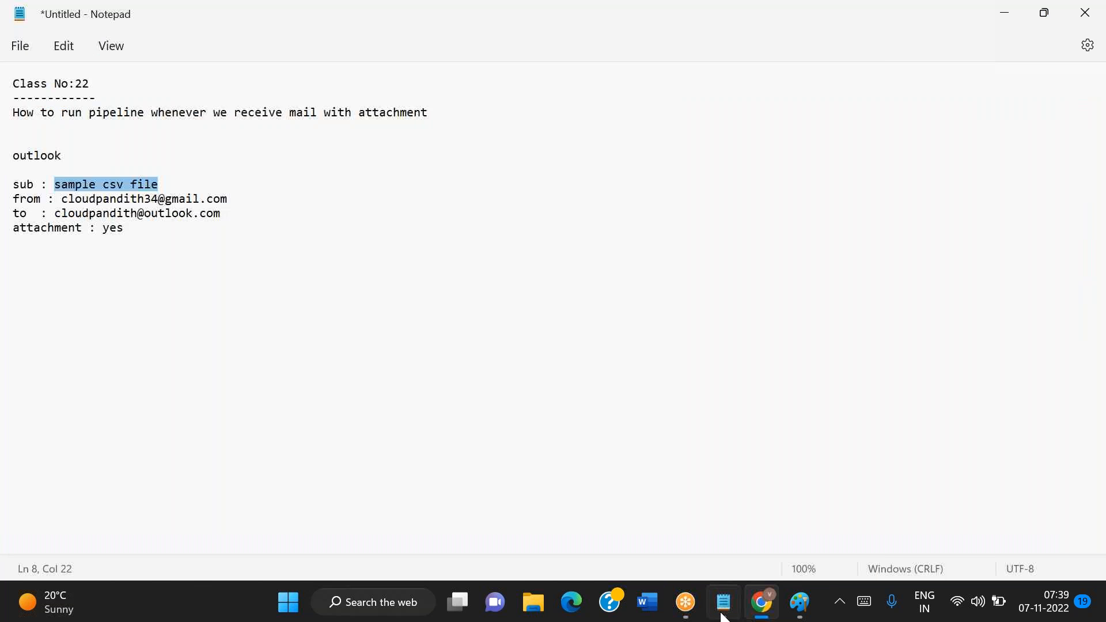
key("alt+Tab")
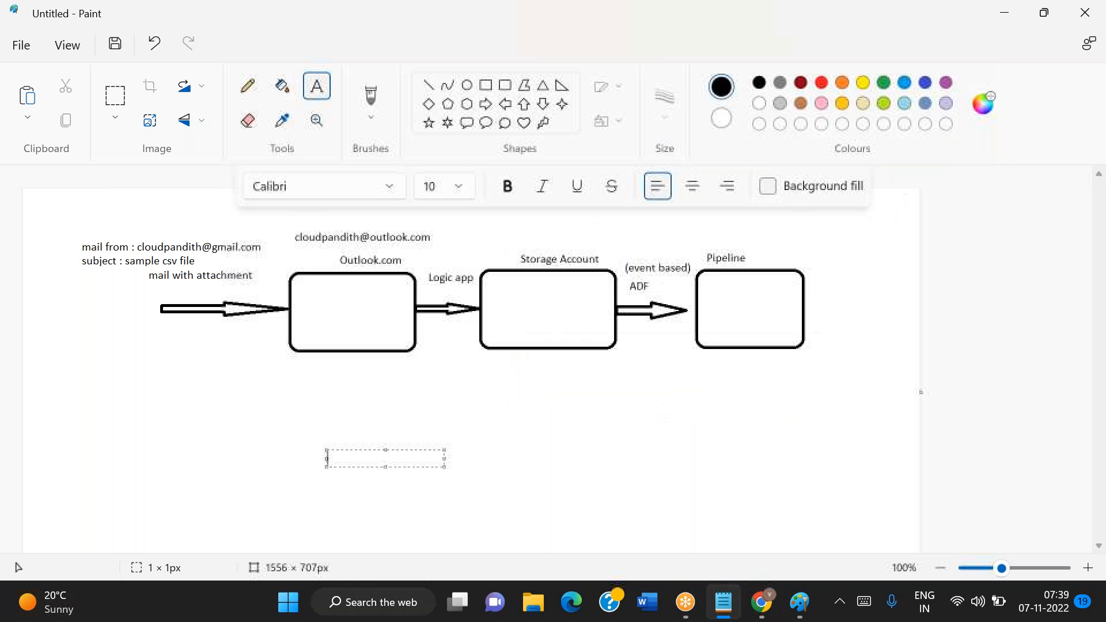
key("alt+Tab")
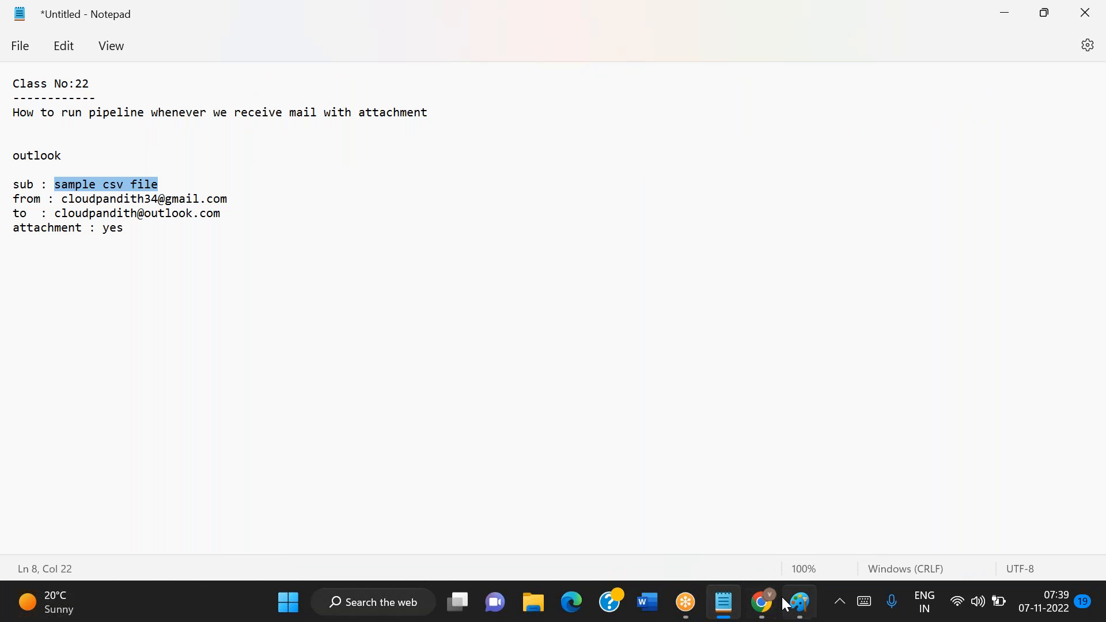
left_click(762, 605)
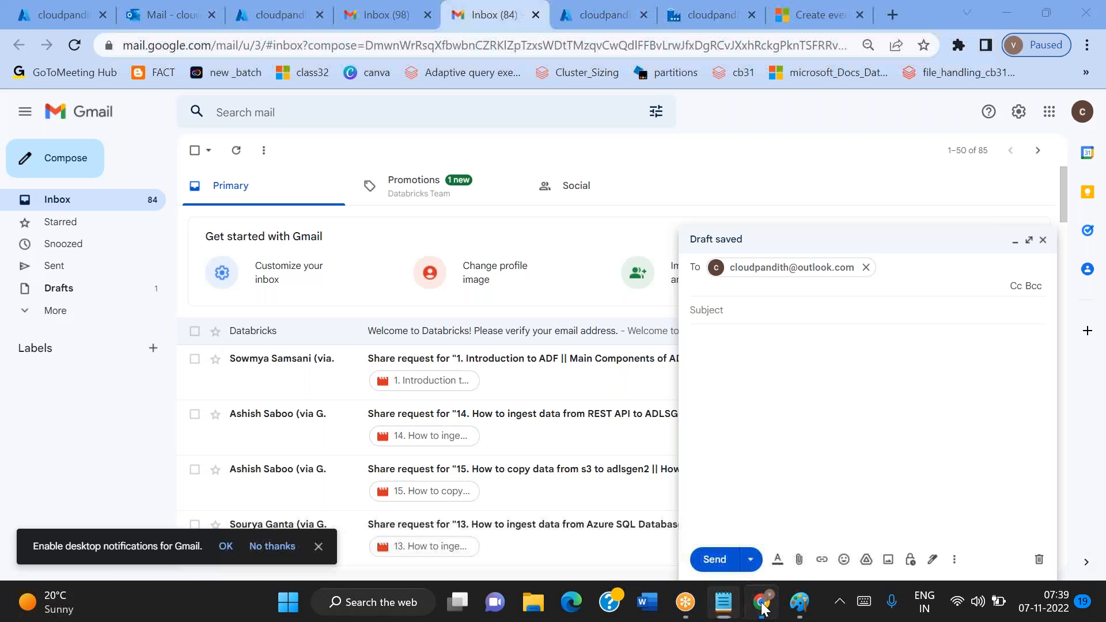
left_click(699, 314)
type("sample csv file")
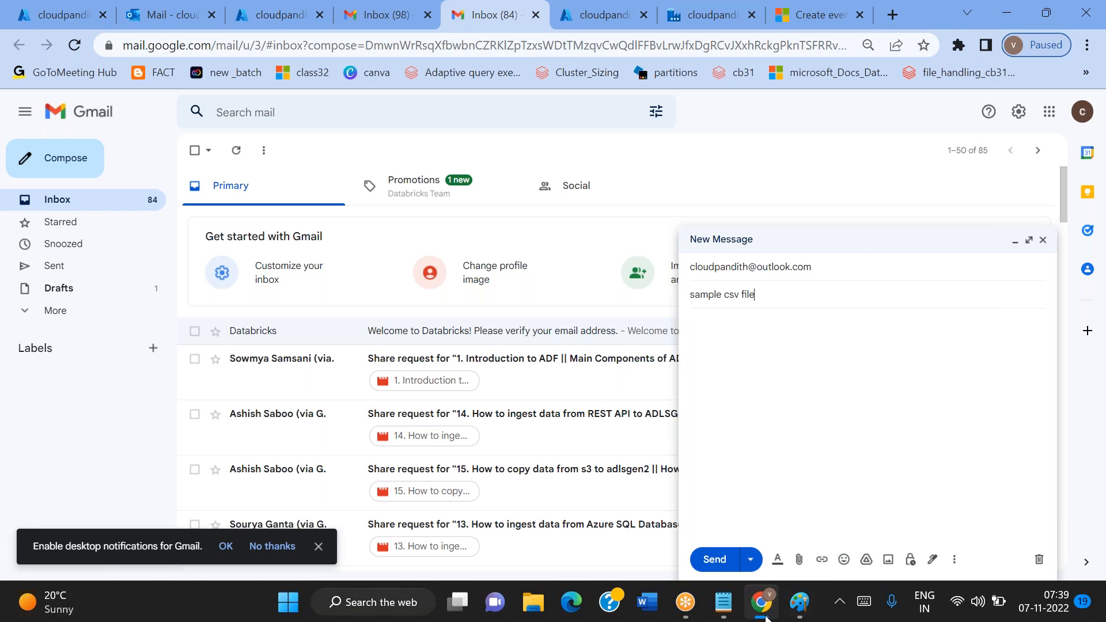
left_click(714, 560)
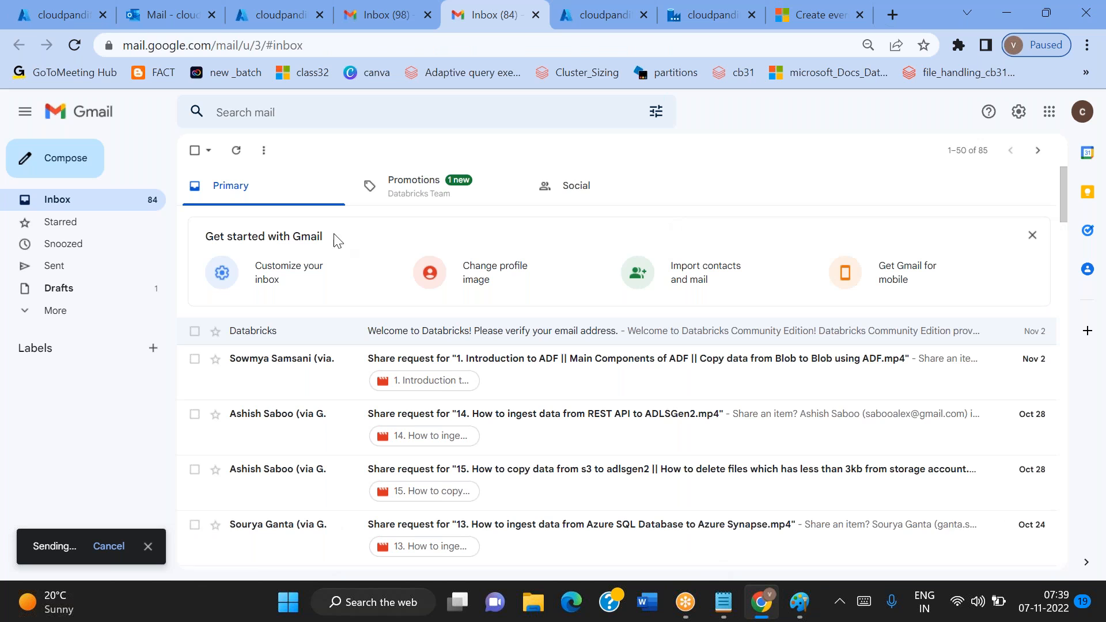
Refresh the cloudpandith-output container and look over the existing pipeline runs in Data Factory for any effect of the attachment-free mail
left_click(158, 14)
left_click(49, 8)
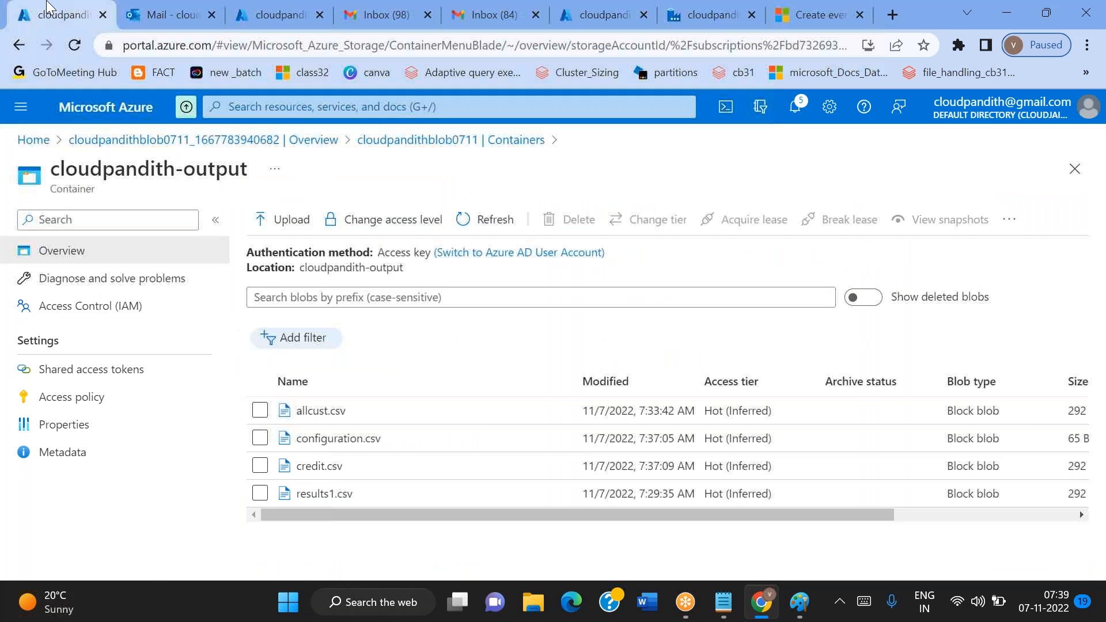
left_click(492, 217)
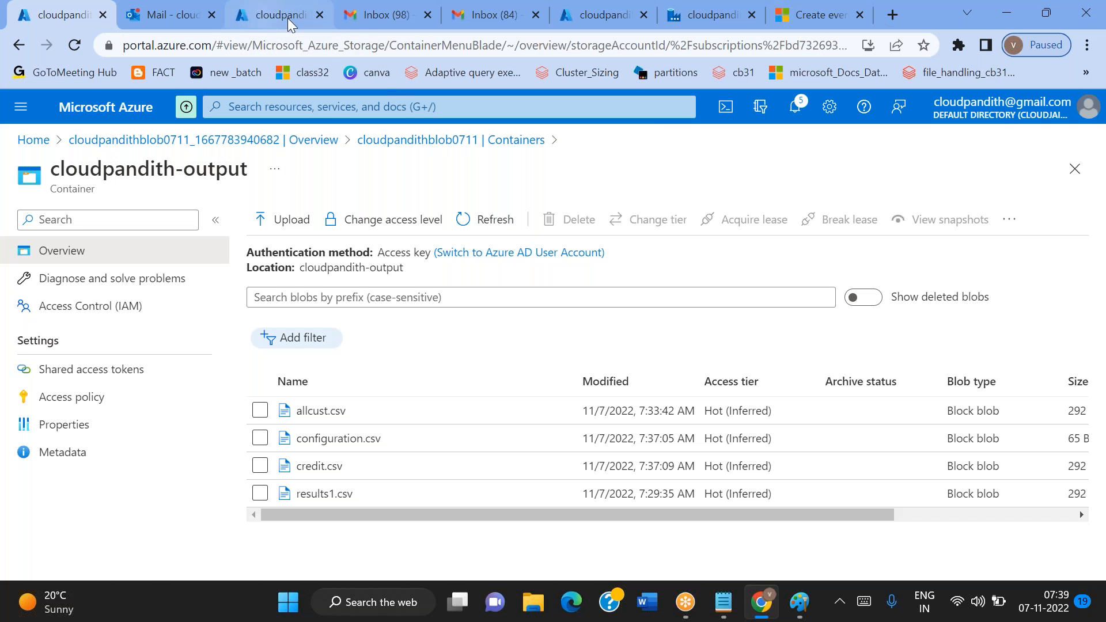
left_click(484, 26)
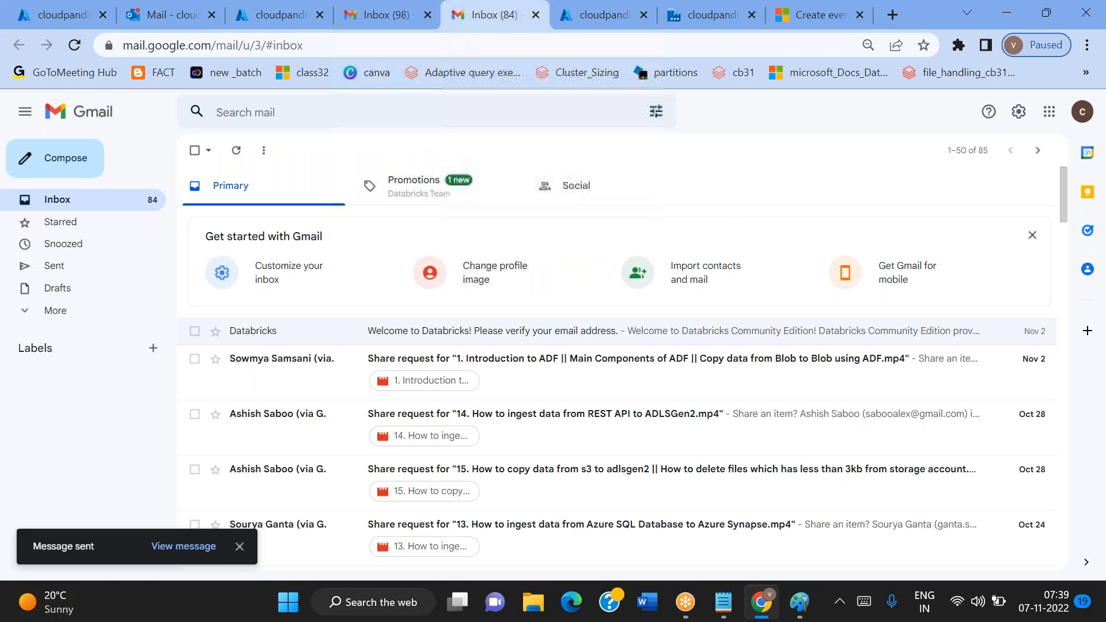
left_click(573, 23)
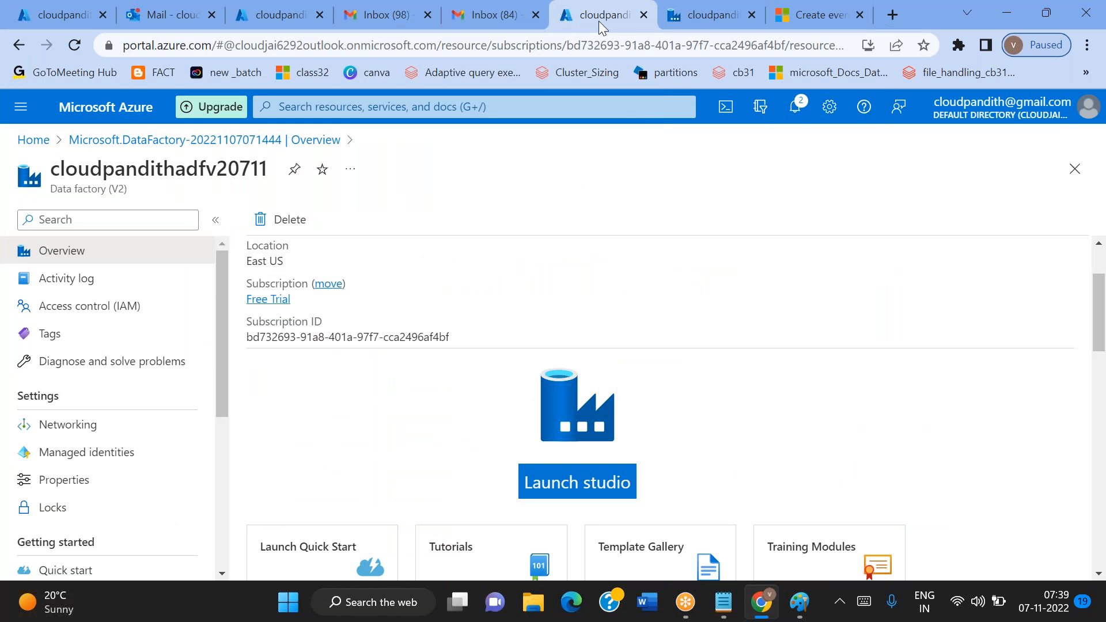
left_click(675, 27)
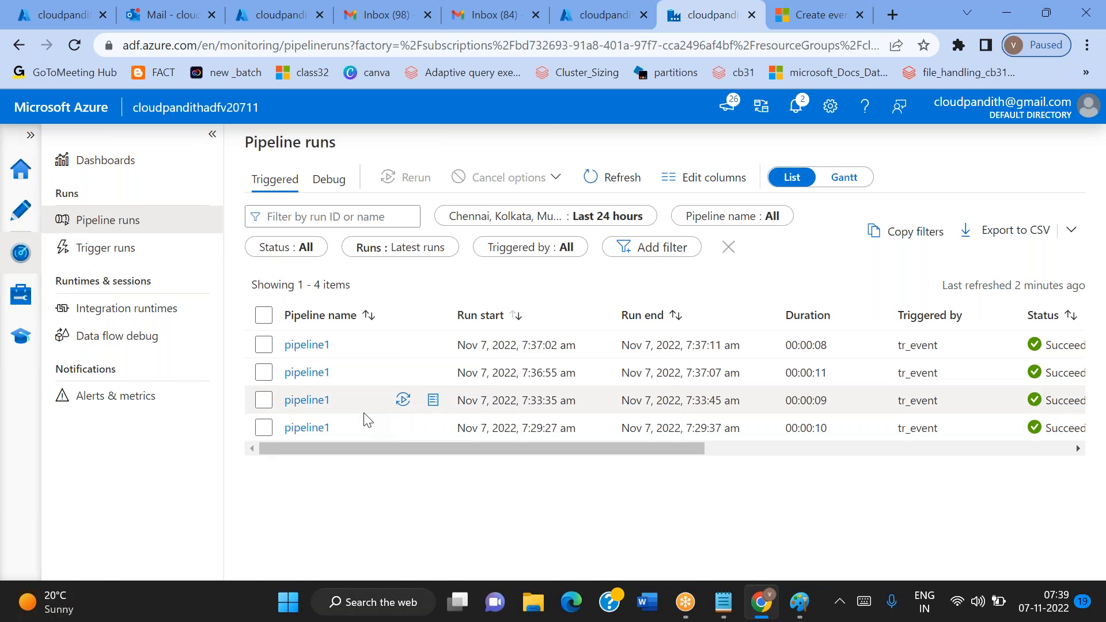
left_click(63, 15)
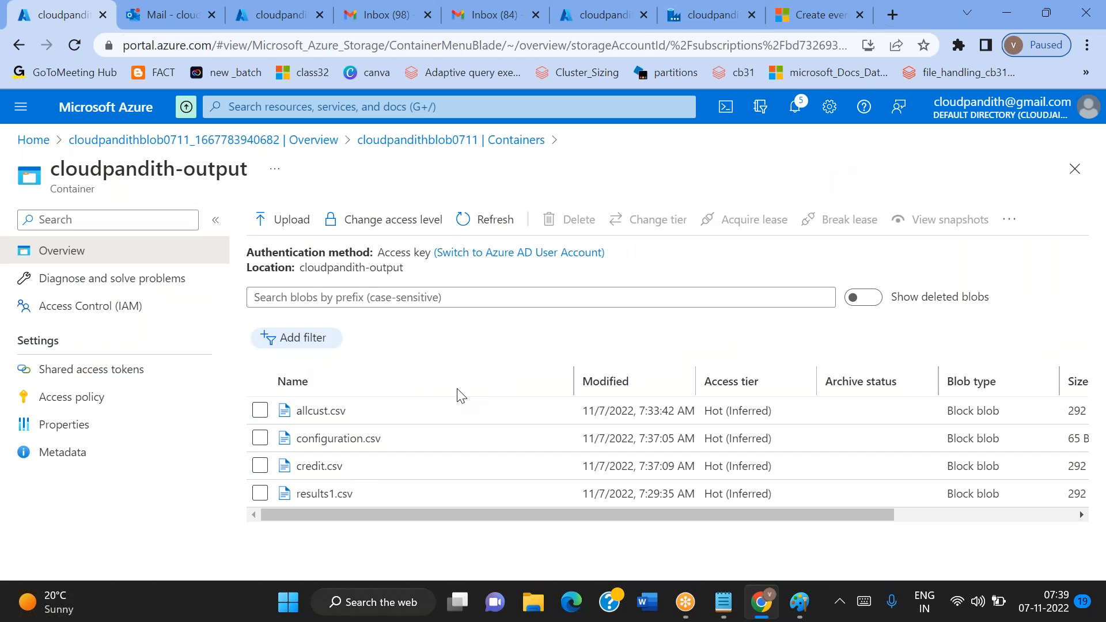
Open the cloudpandith-input container and refresh its blob list to check for newly arrived files
left_click(450, 140)
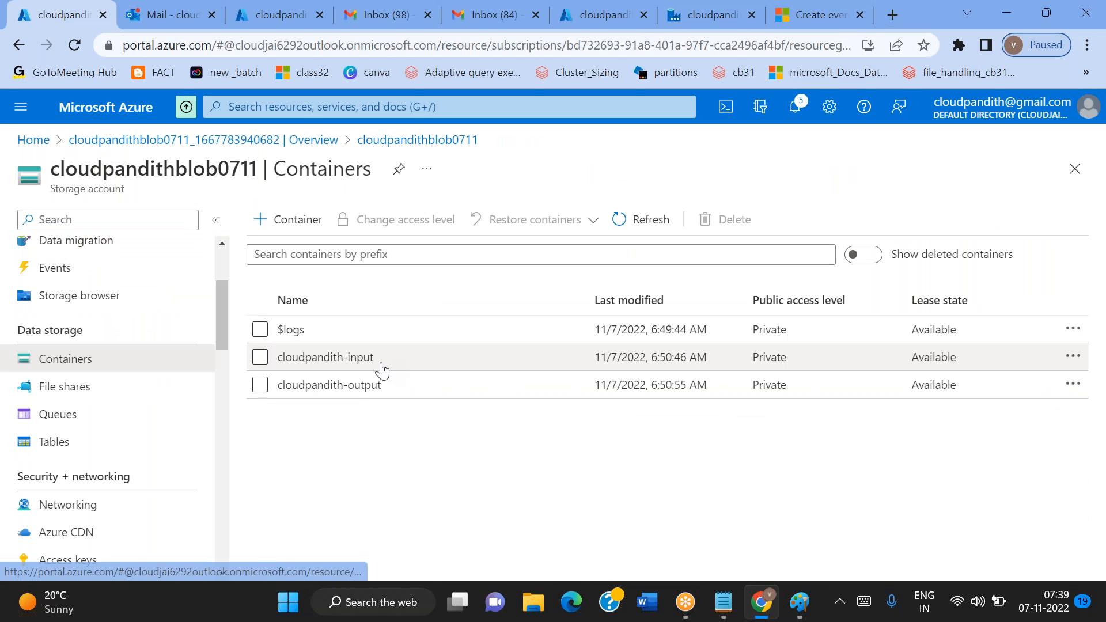
left_click(379, 363)
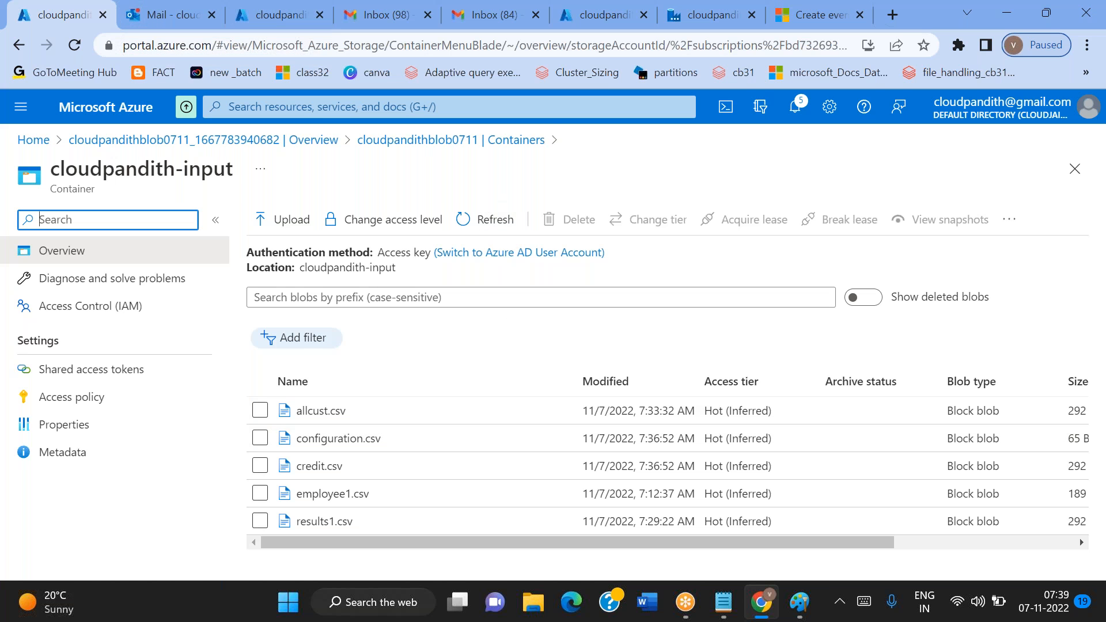
left_click(479, 216)
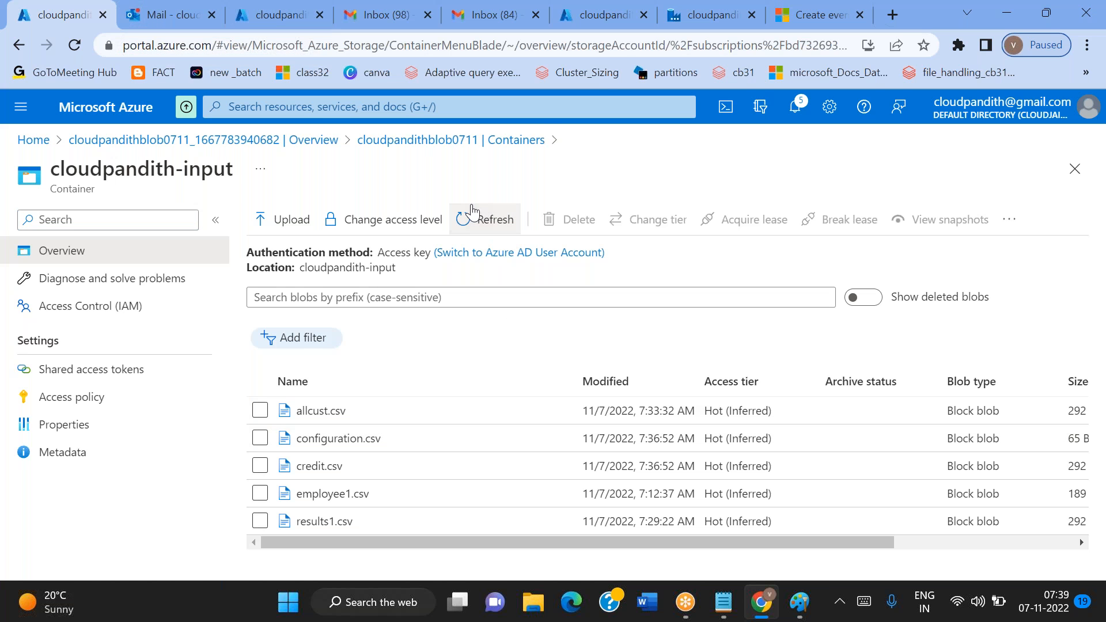
Refresh the triggered pipeline runs in Data Factory twice to check whether a new run has started
left_click(677, 24)
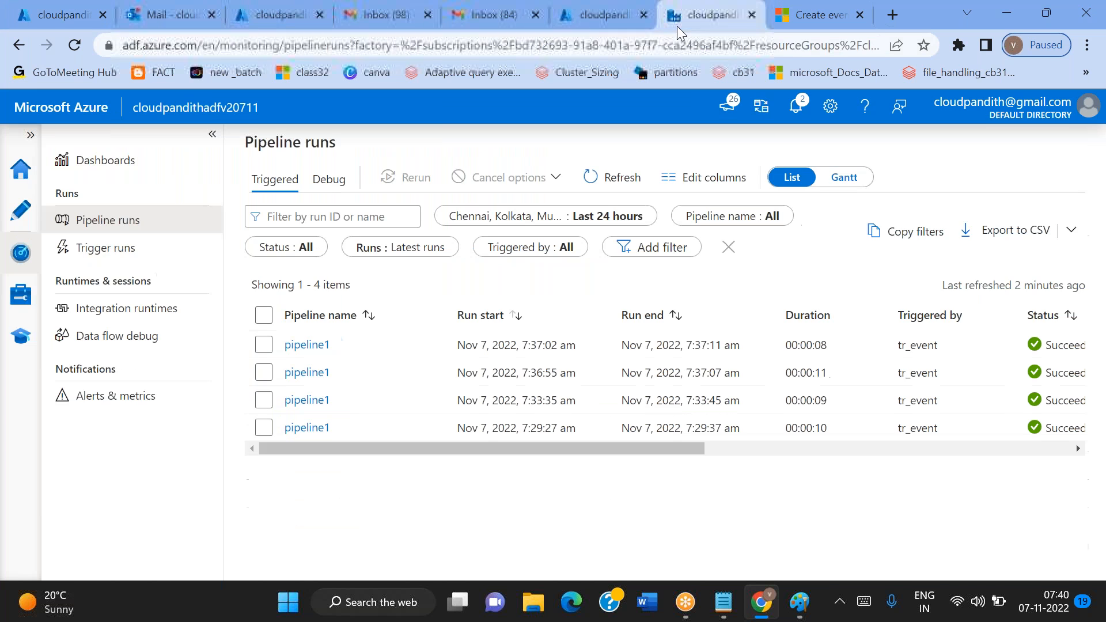
left_click(611, 177)
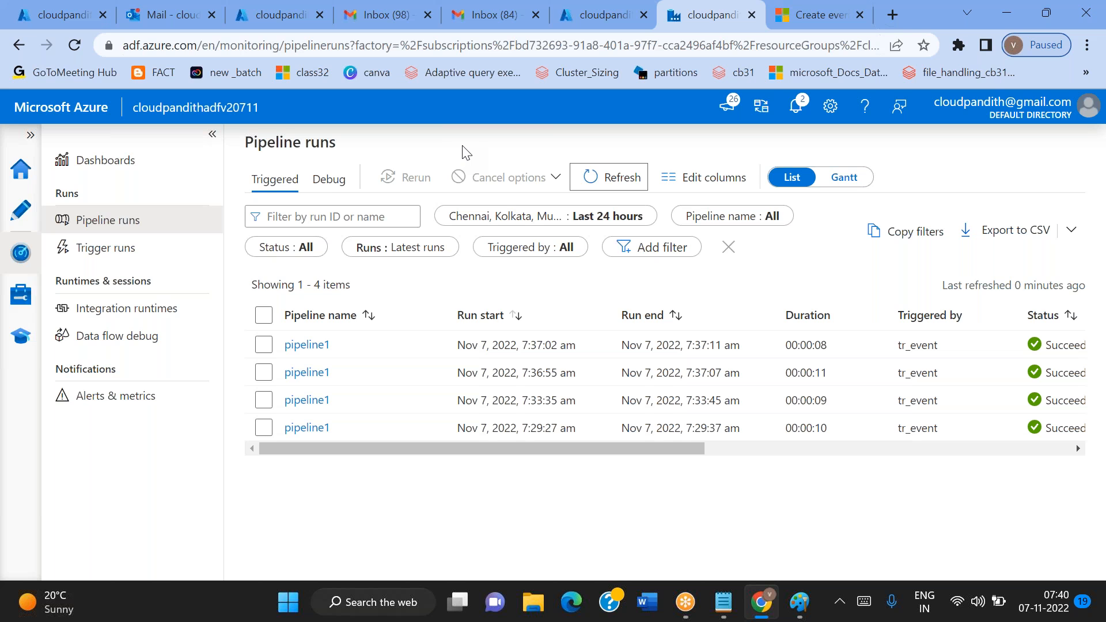
left_click(599, 177)
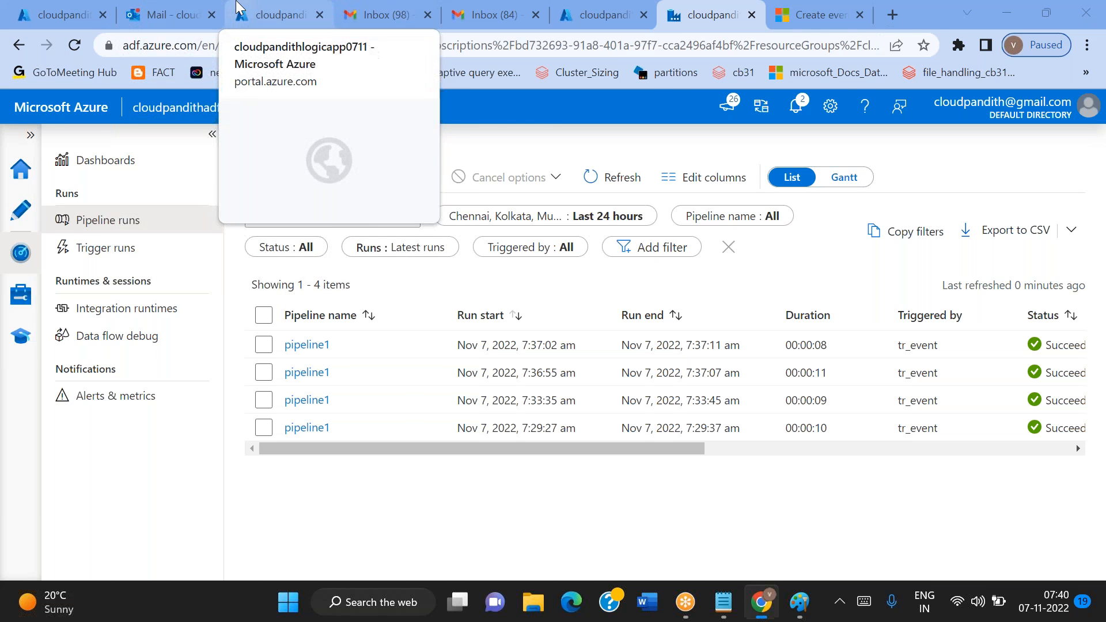
Open the Logic app's overview and examine the trigger history's status, start time and fired entries for the new-email trigger
left_click(271, 14)
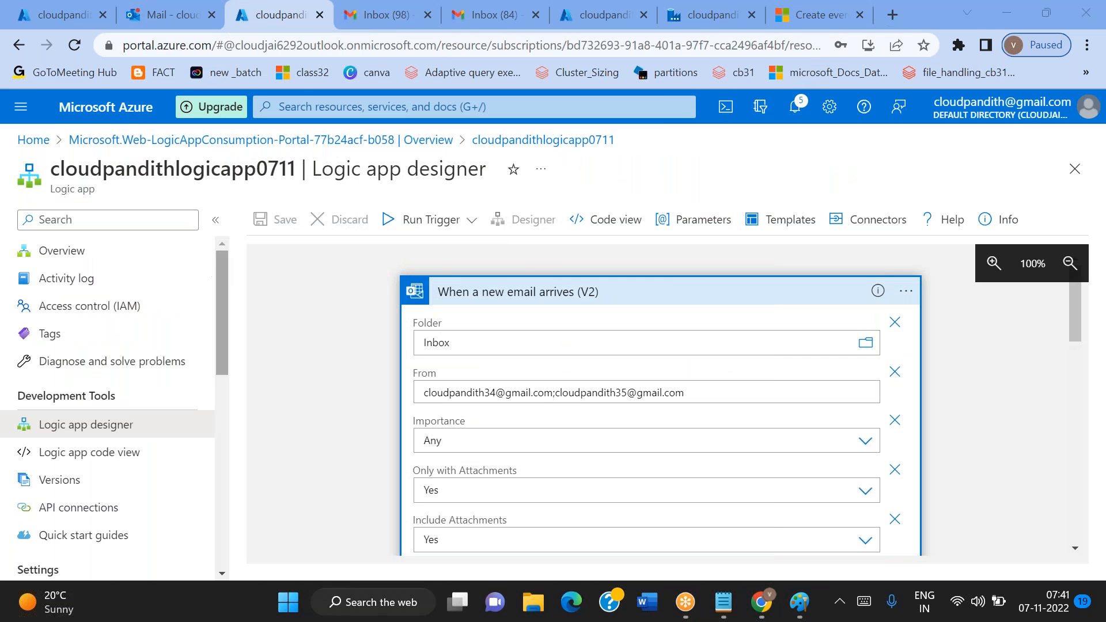
left_click(53, 254)
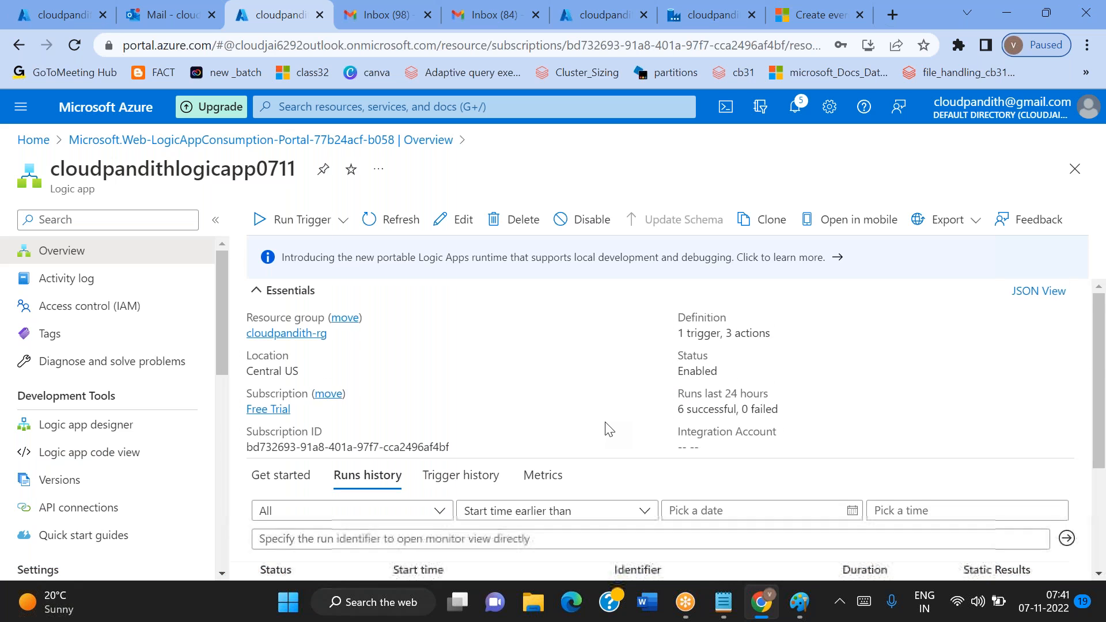
scroll(464, 461, "down", 1)
left_click(464, 449)
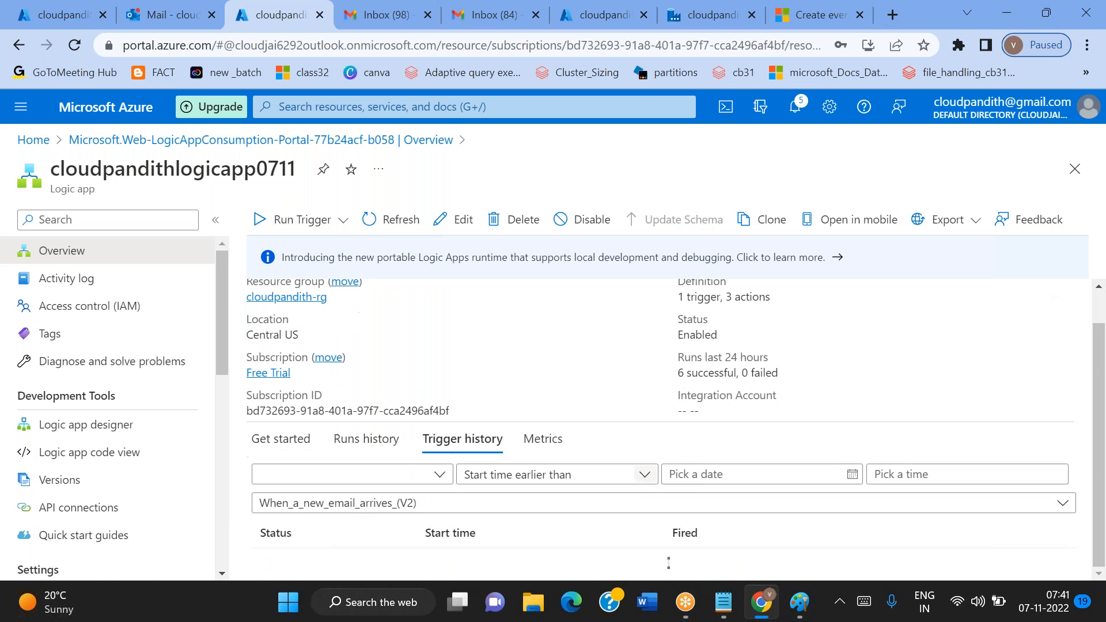
scroll(663, 455, "down", 6)
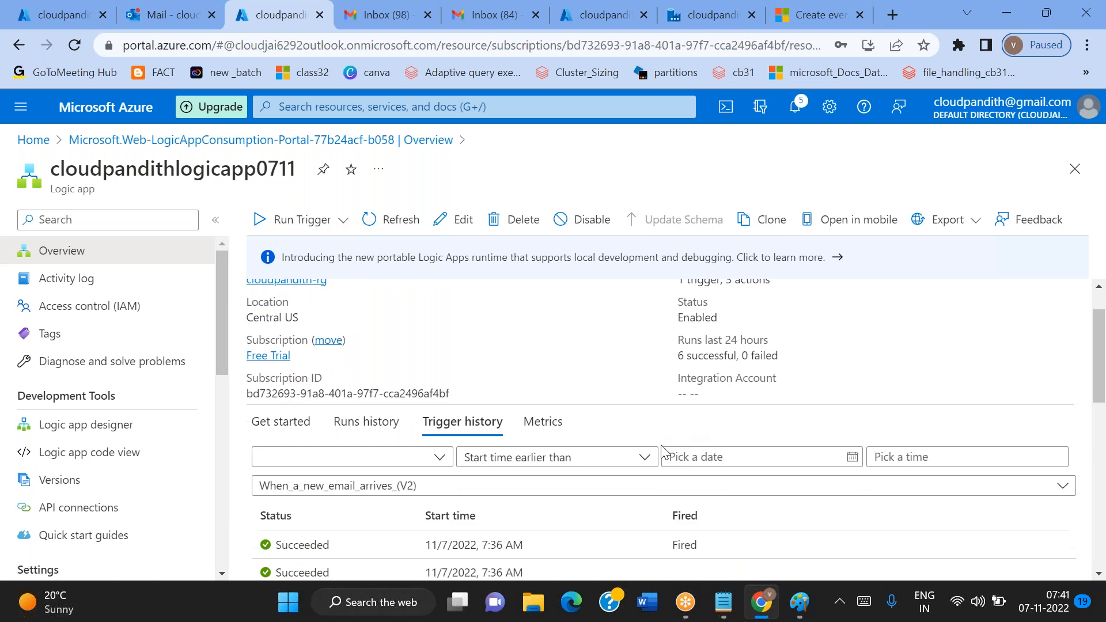
scroll(506, 441, "up", 3)
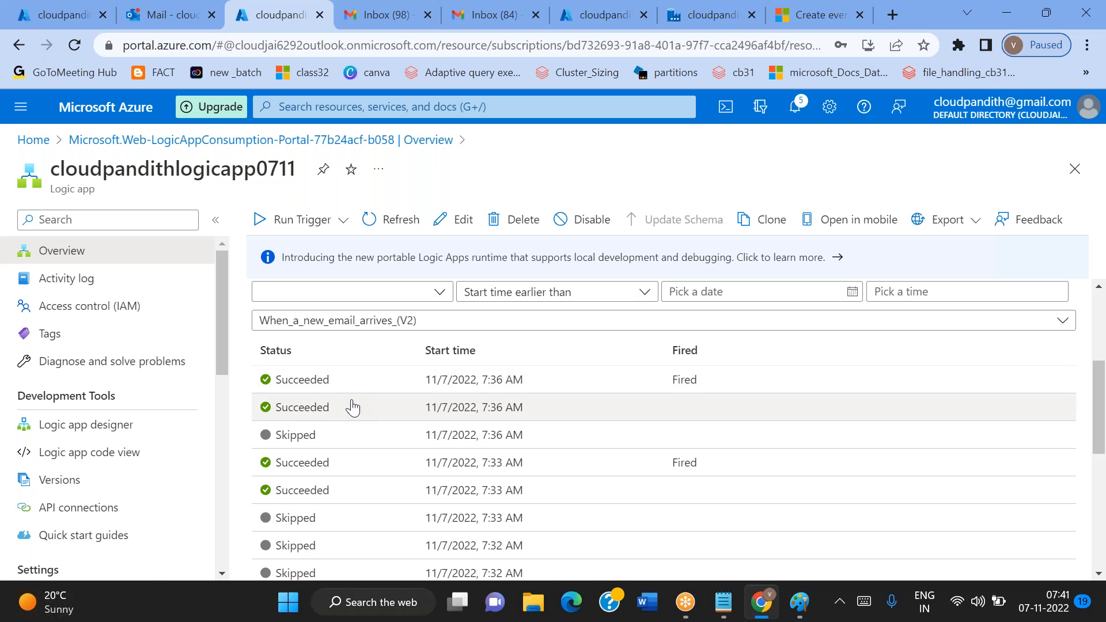
scroll(353, 408, "down", 2)
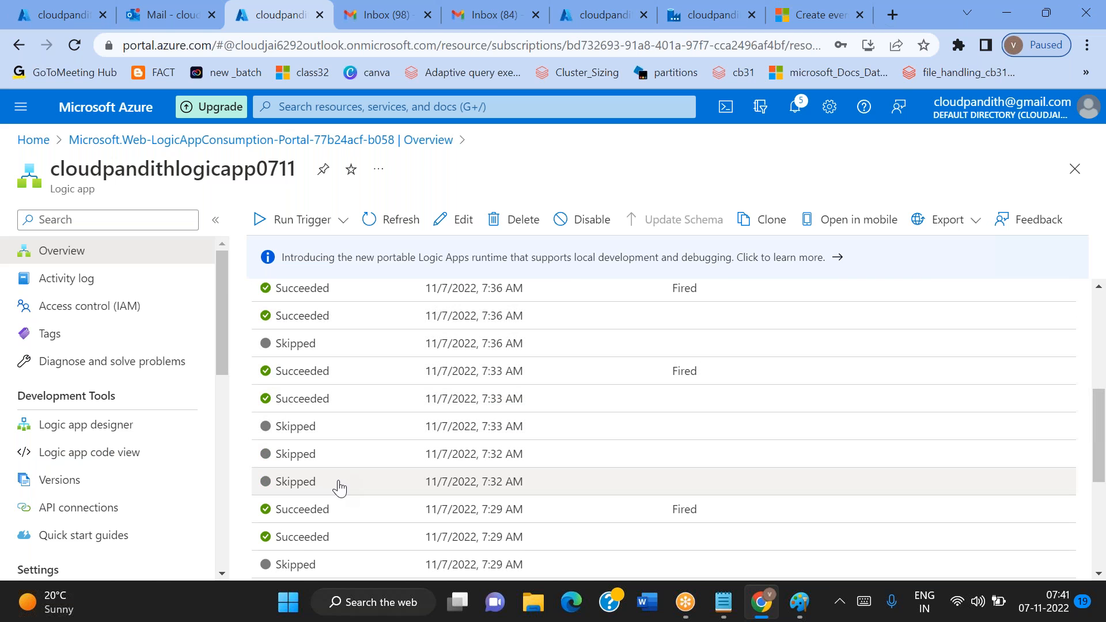
scroll(339, 488, "up", 1)
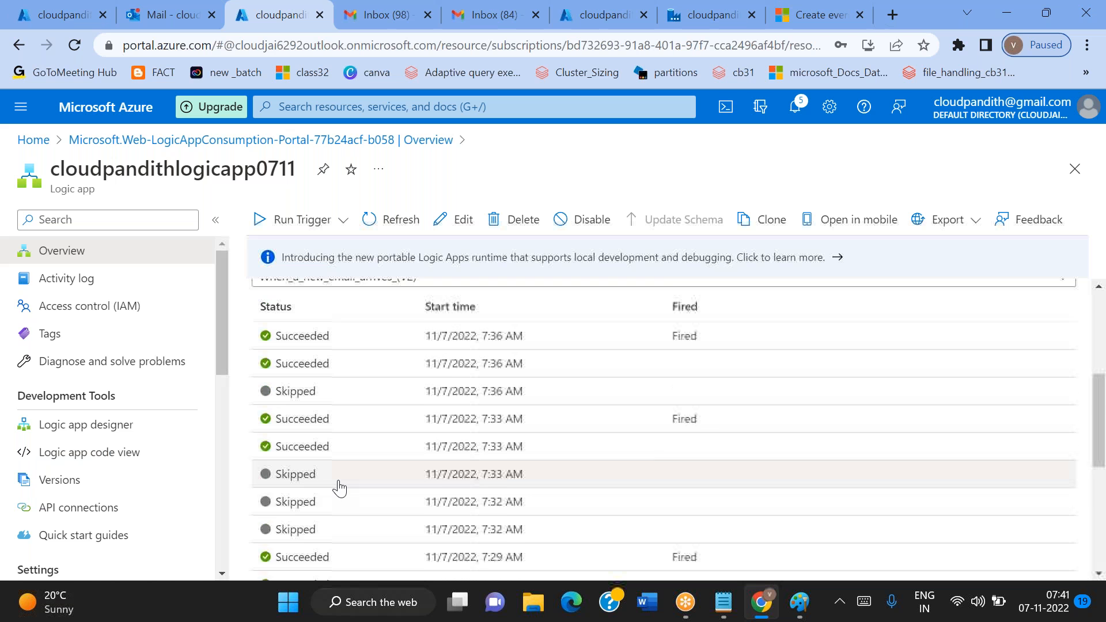
scroll(339, 488, "down", 3)
scroll(339, 488, "up", 5)
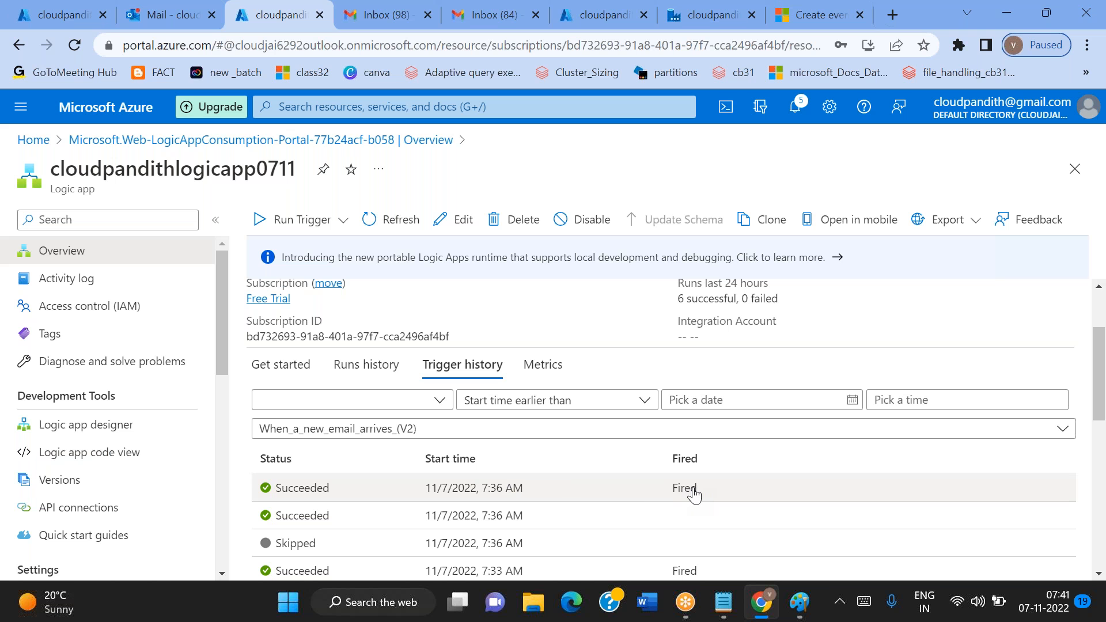
scroll(695, 494, "down", 2)
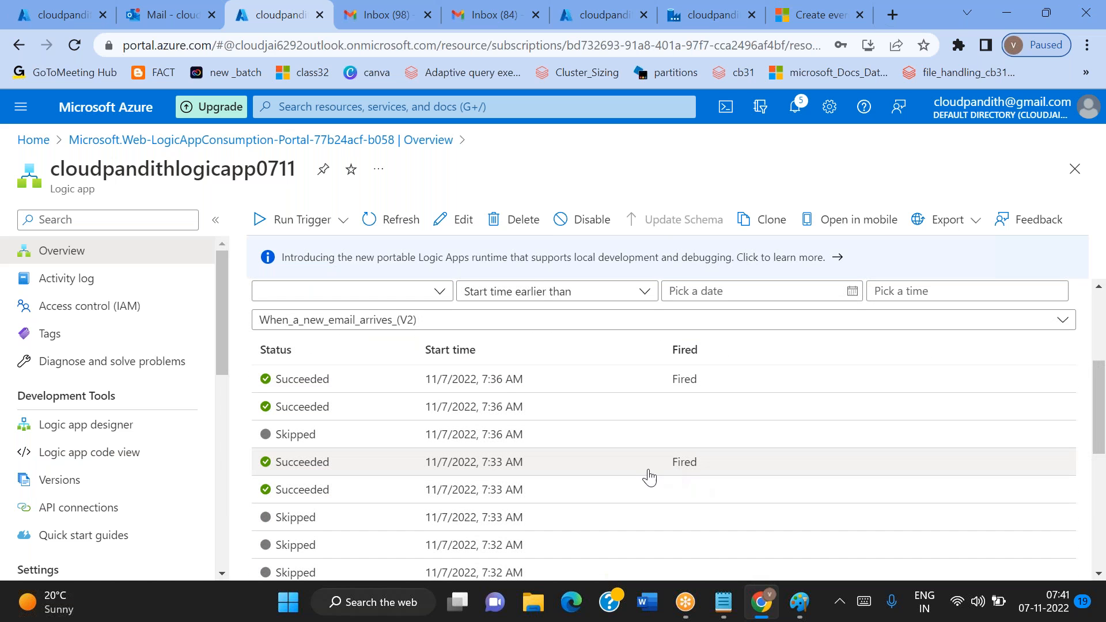
scroll(671, 471, "up", 4)
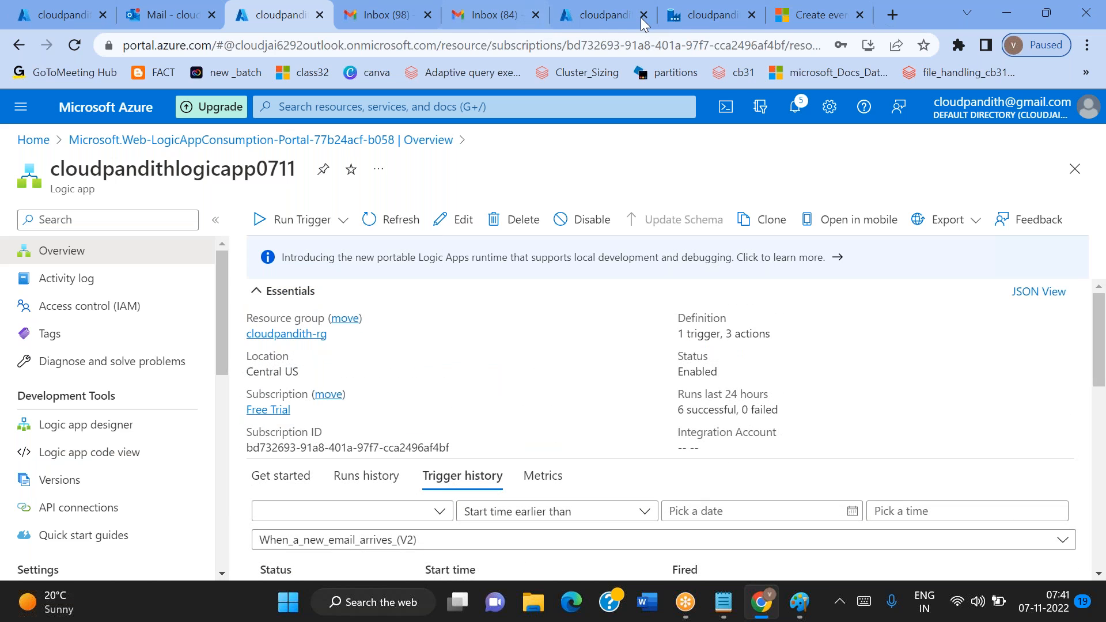
Refresh the Data Factory pipeline runs once more and review the runs history of the Logic app
left_click(677, 23)
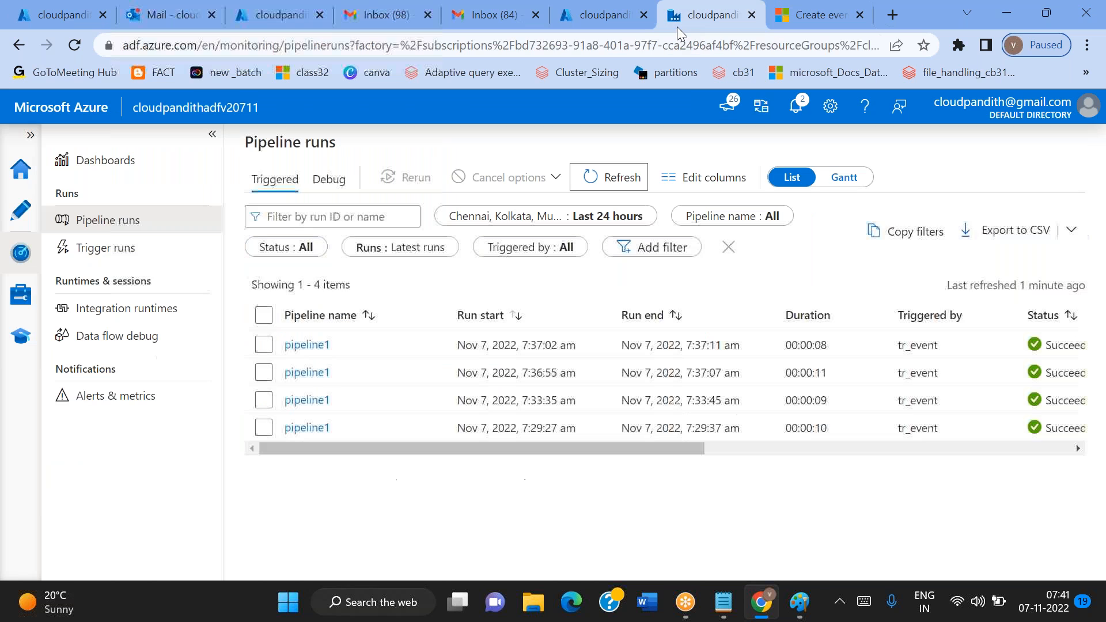
left_click(619, 180)
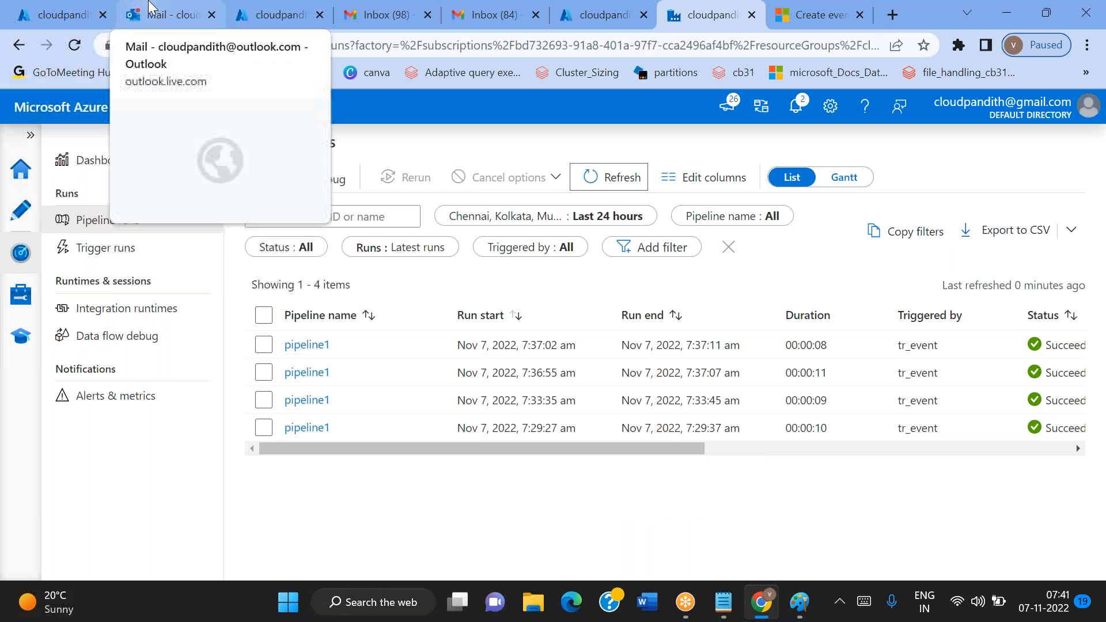
left_click(164, 15)
key("ctrl+Tab")
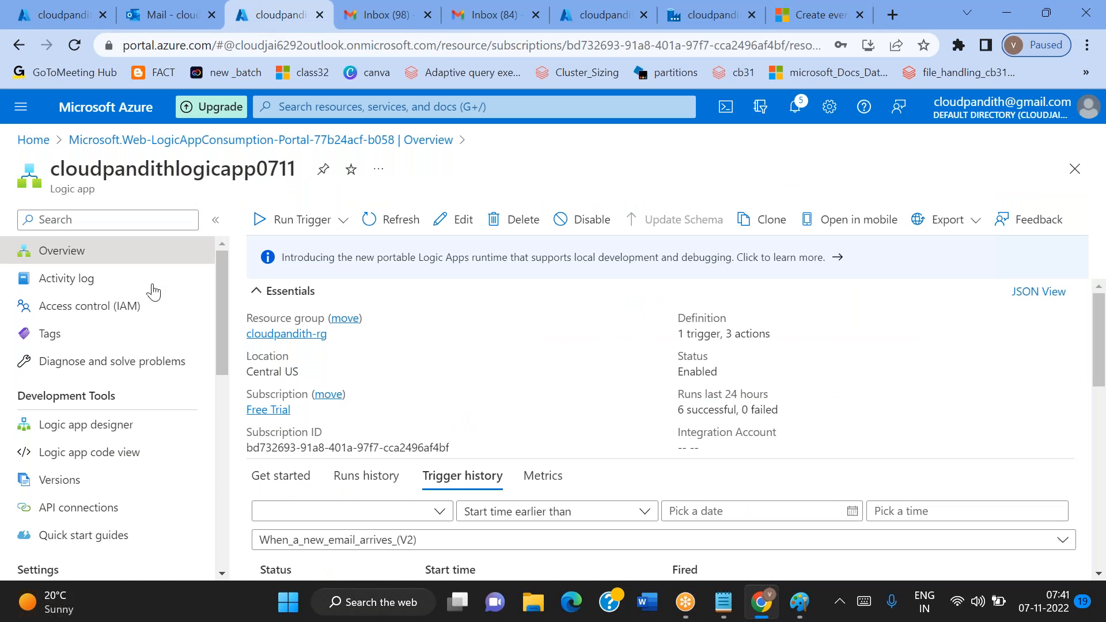
scroll(548, 439, "down", 4)
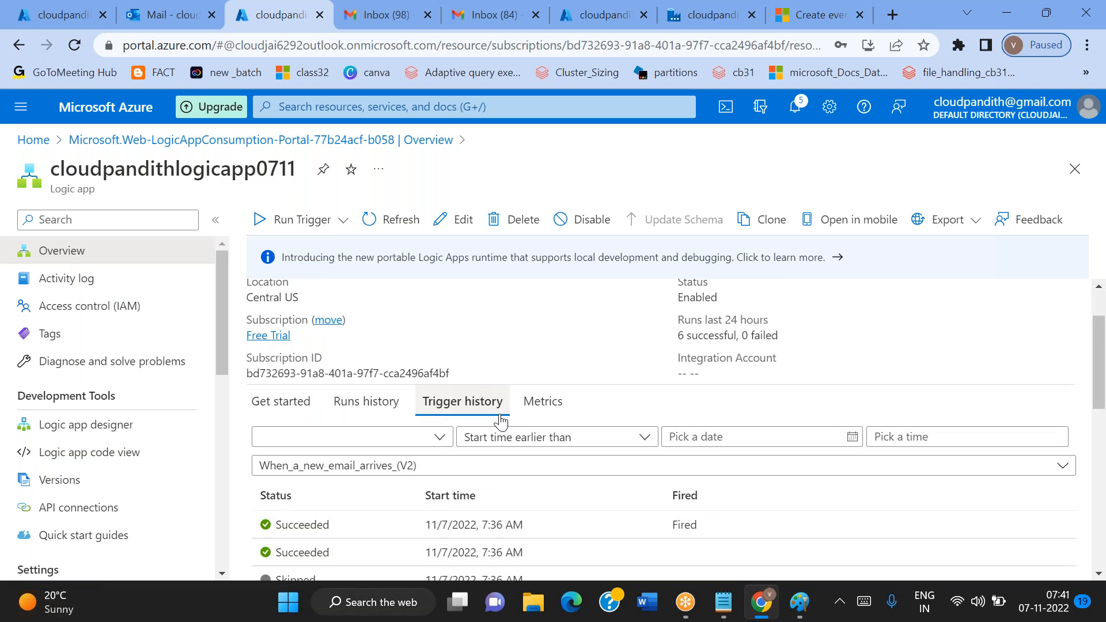
scroll(397, 505, "up", 3)
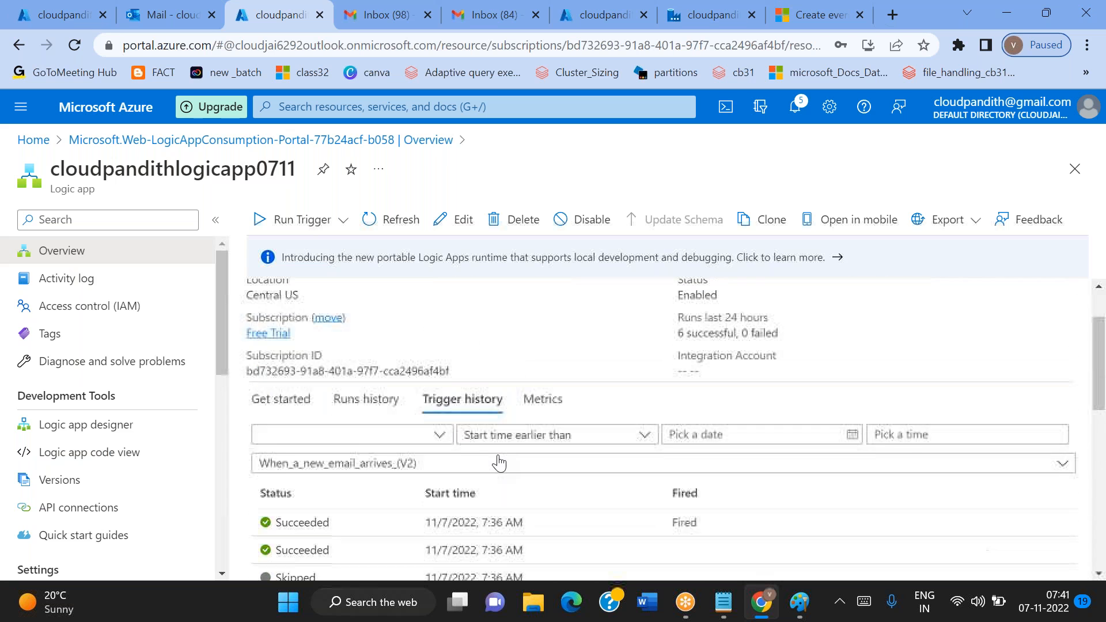
left_click(367, 406)
scroll(424, 487, "down", 2)
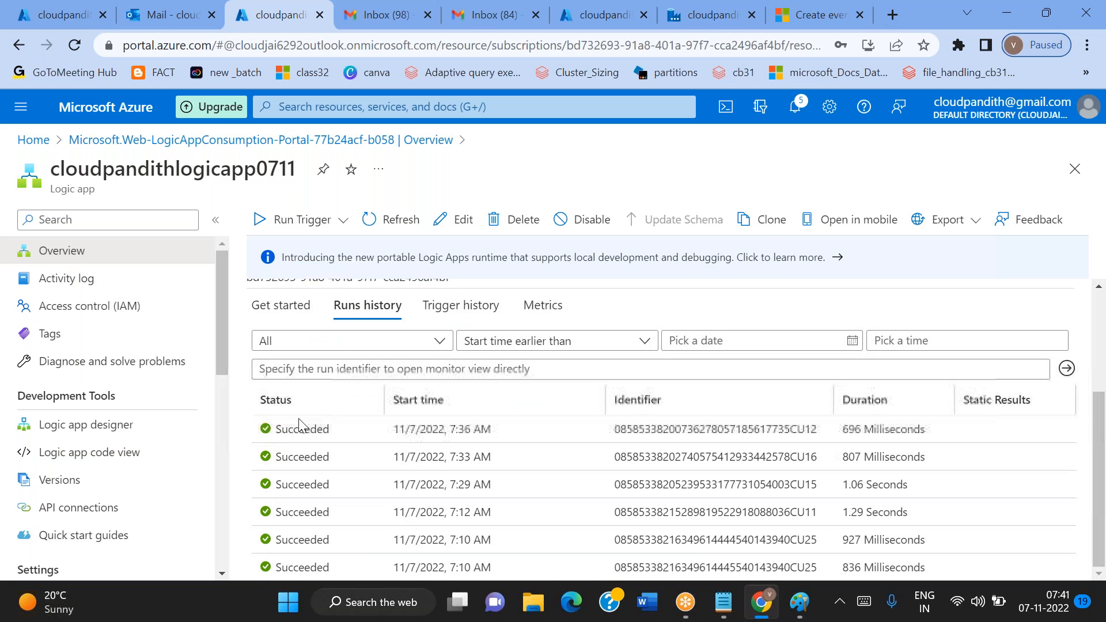